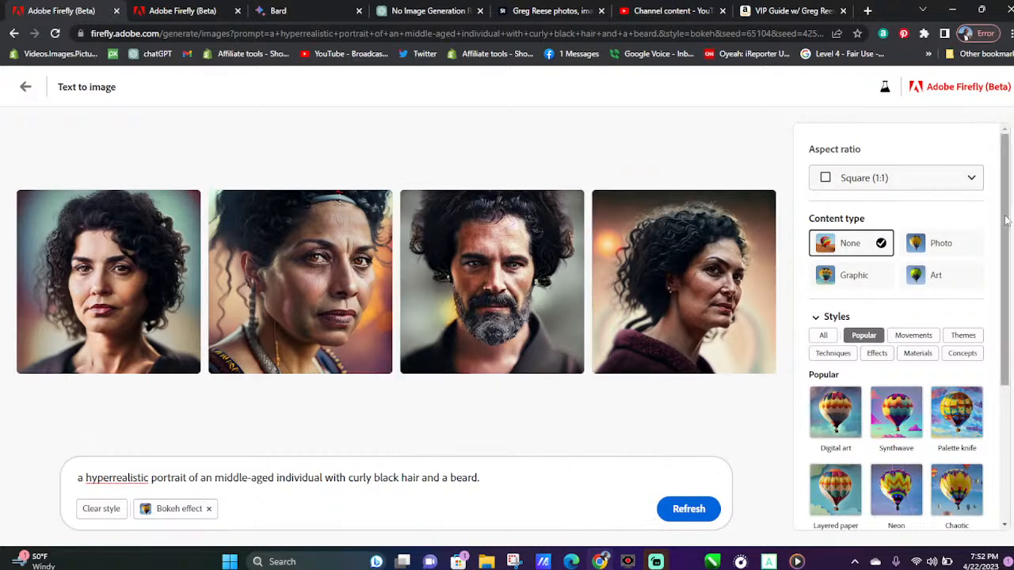
Switch to the ChatGPT conversation and copy description 2, "An elderly person with gray hair and wrinkles on their face."
scroll(996, 218, "down", 3)
scroll(997, 219, "up", 3)
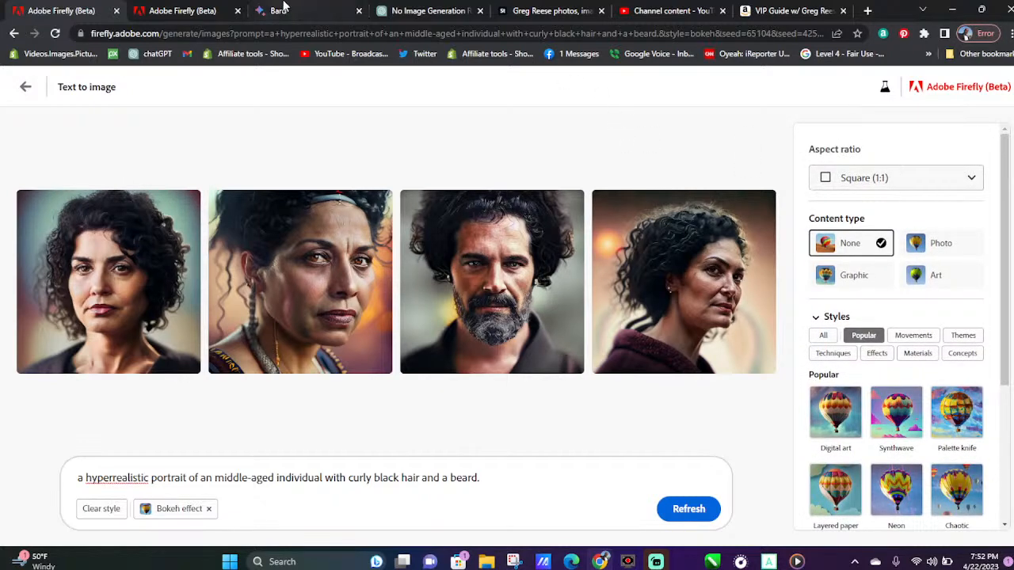
left_click(435, 6)
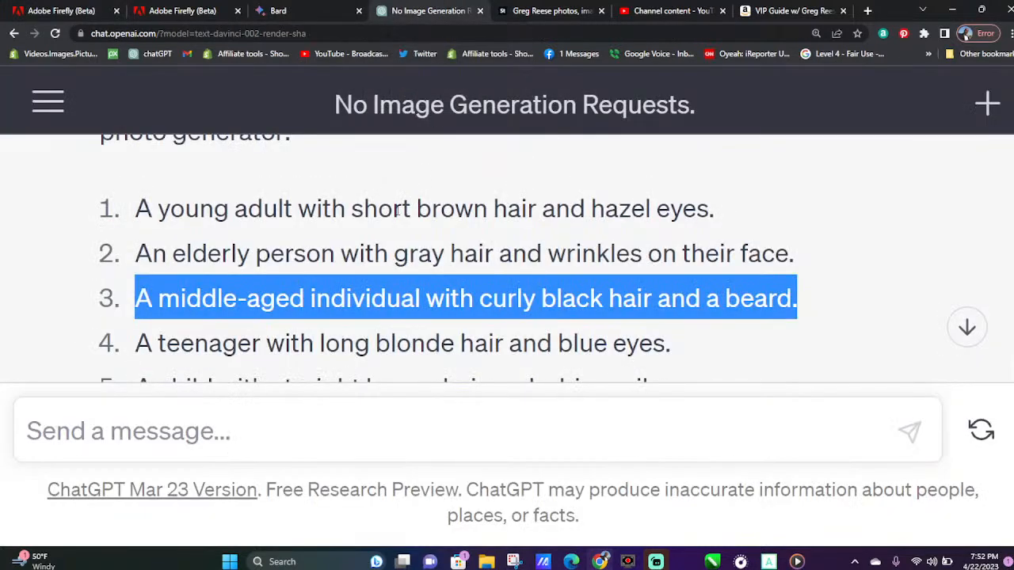
left_click_drag(806, 255, 123, 261)
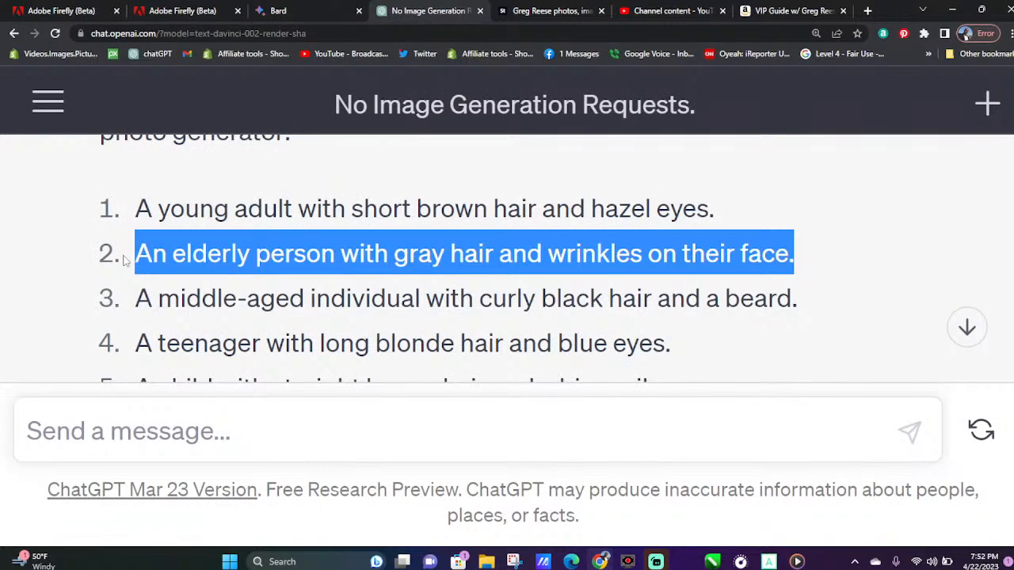
right_click(148, 250)
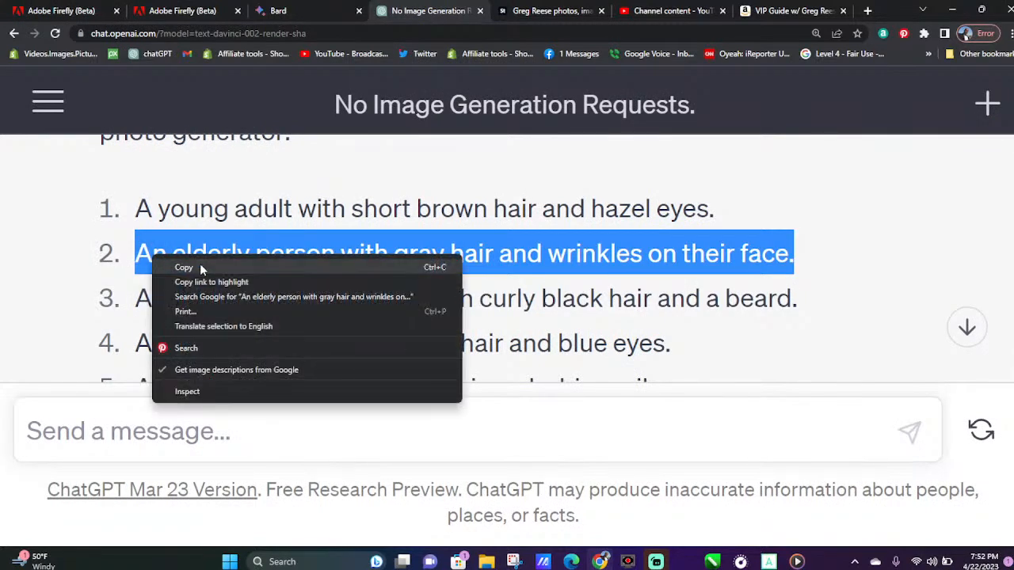
left_click(190, 264)
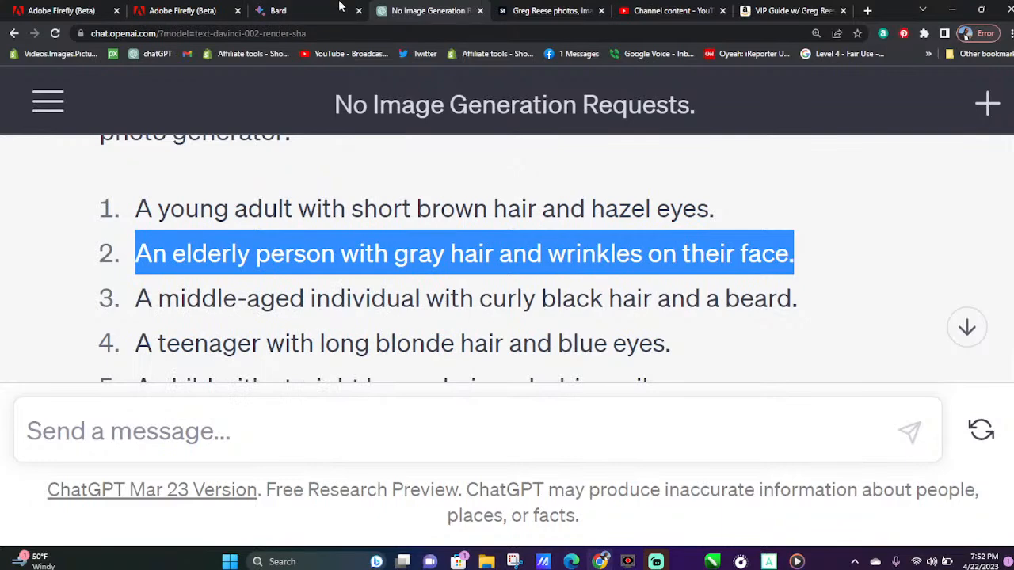
In Adobe Firefly, replace the prompt text after "a hyperrealistic portrait of" with the copied elderly person description and generate the images
left_click(101, 11)
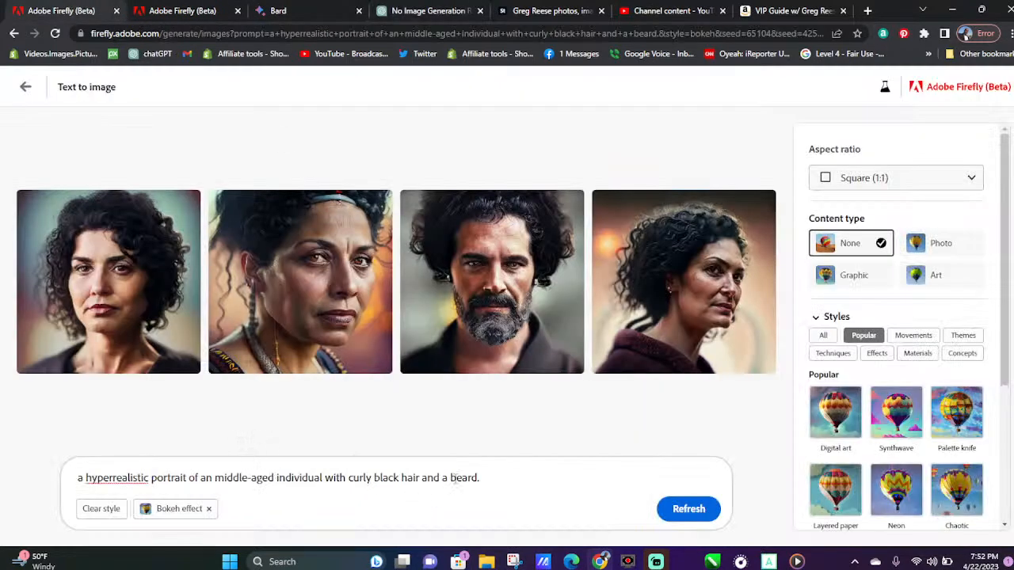
left_click_drag(489, 478, 226, 477)
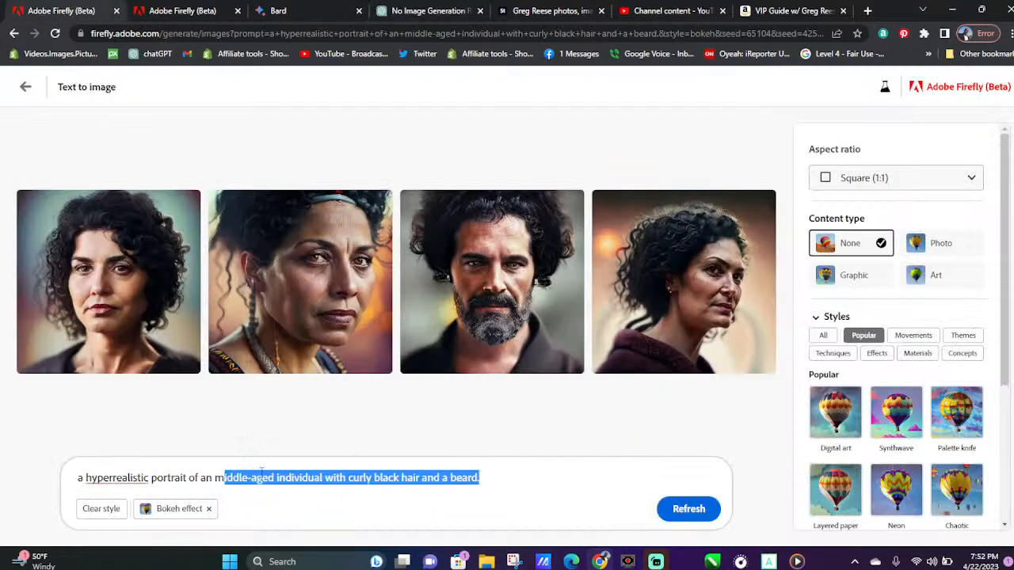
key("ctrl+v")
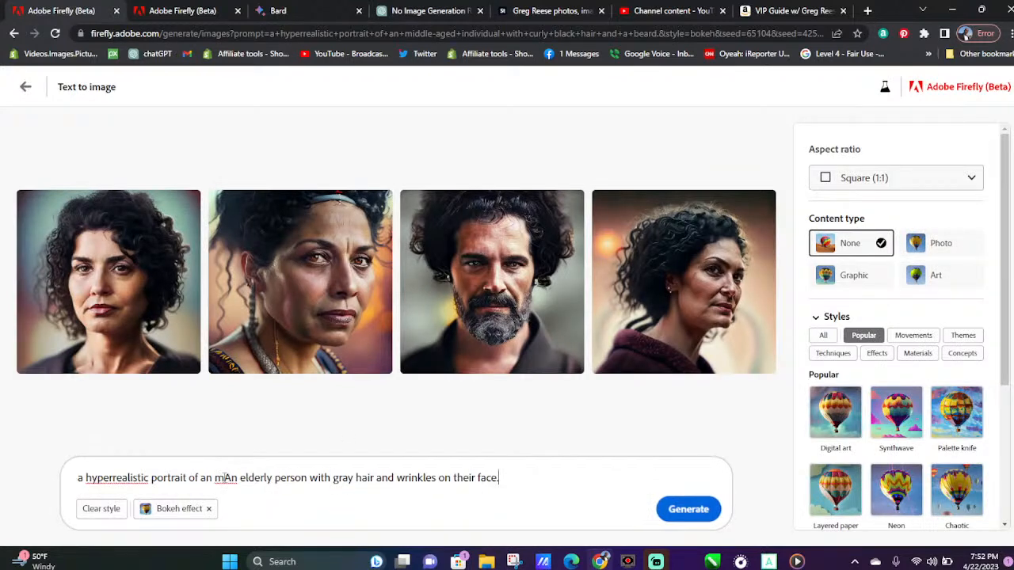
key("BackSpace")
key("BackSpace")
key("BackSpace")
key("BackSpace")
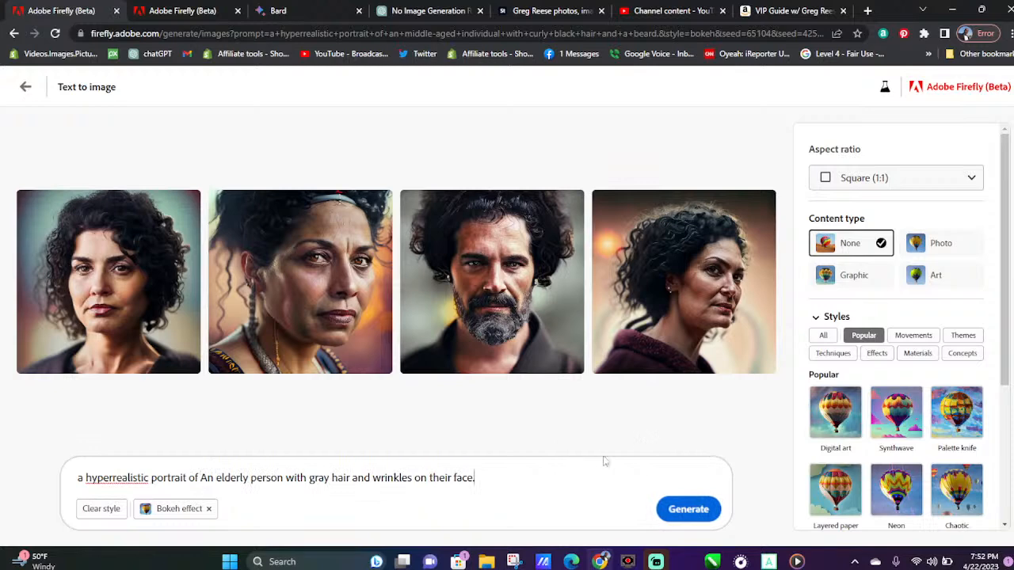
left_click(681, 502)
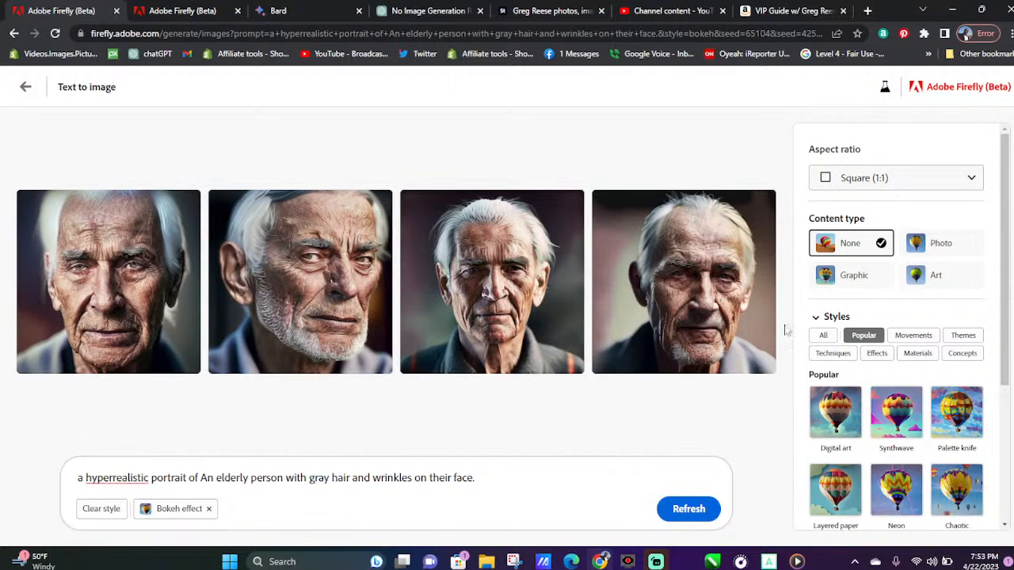
Download all four elderly portraits and enlarge the second one
left_click(763, 205)
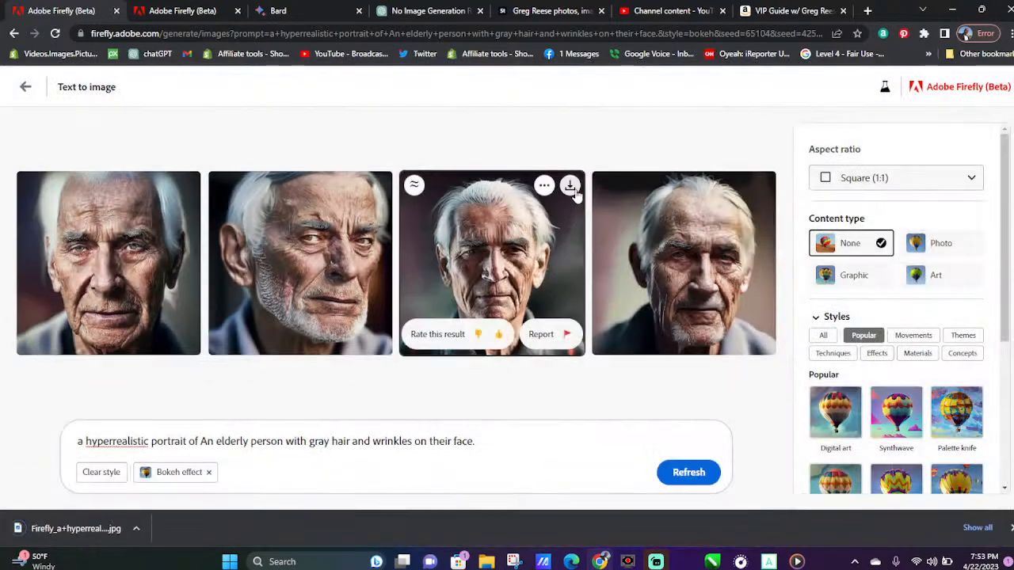
left_click(569, 186)
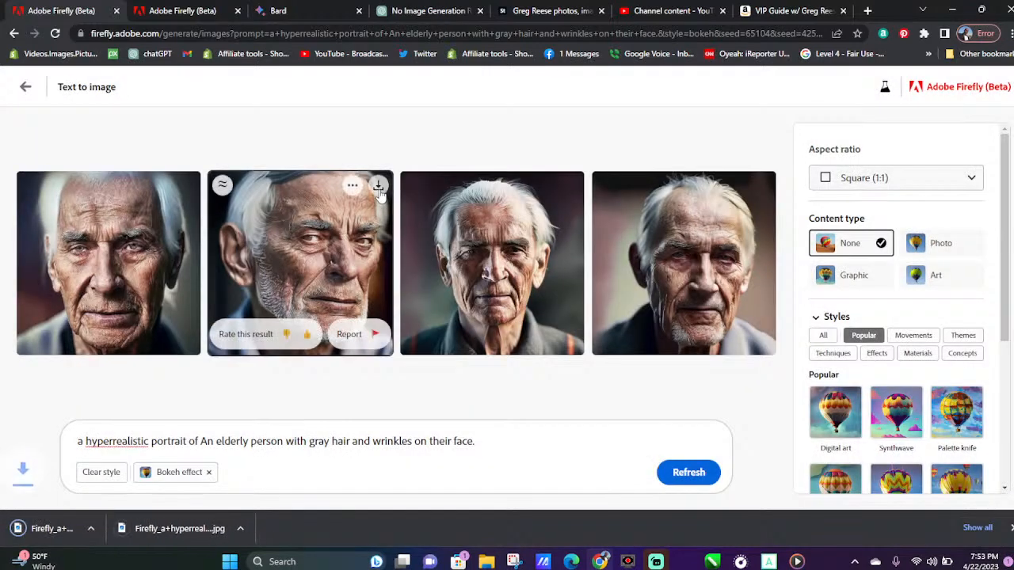
left_click(377, 192)
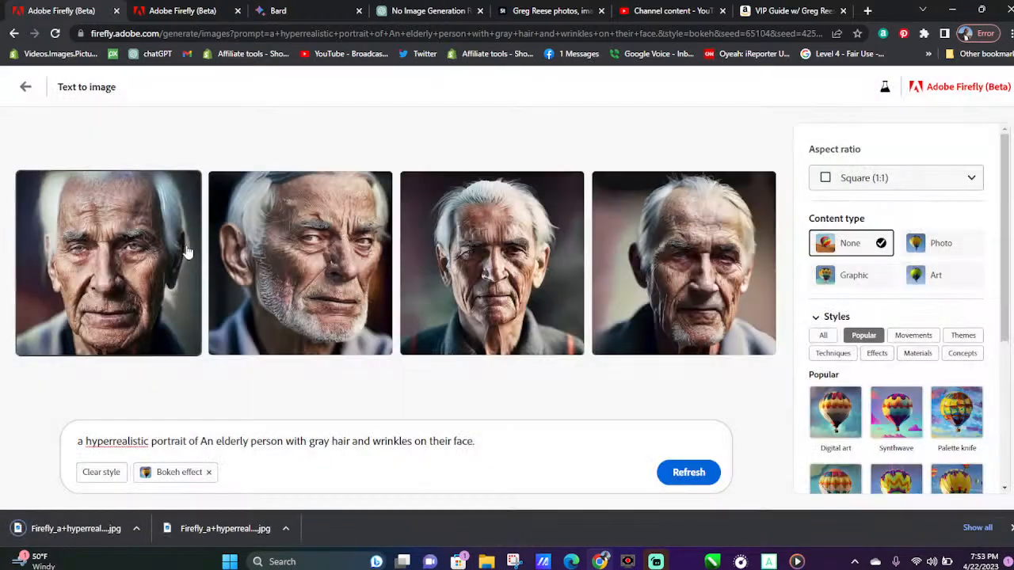
left_click(187, 186)
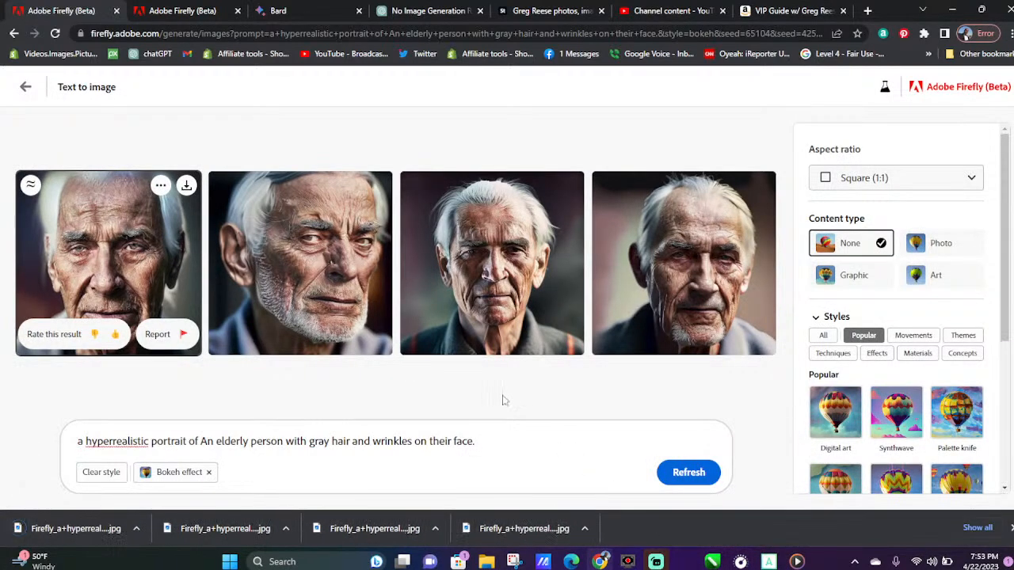
left_click(336, 289)
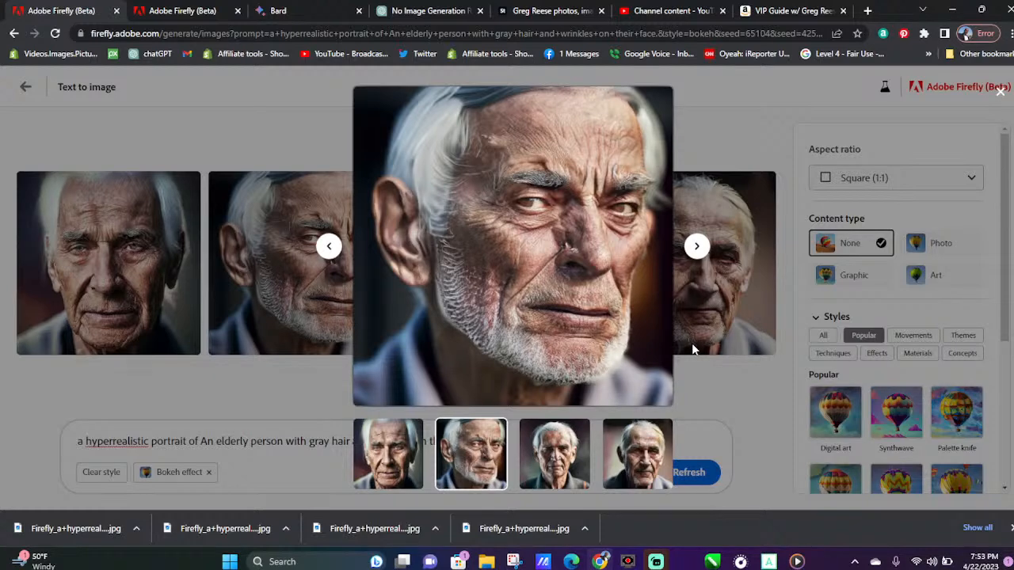
Switch to the ChatGPT conversation and copy description 6, "A person with dark skin and curly hair wearing a green t-shirt."
left_click(449, 6)
scroll(357, 285, "down", 3)
scroll(356, 292, "down", 2)
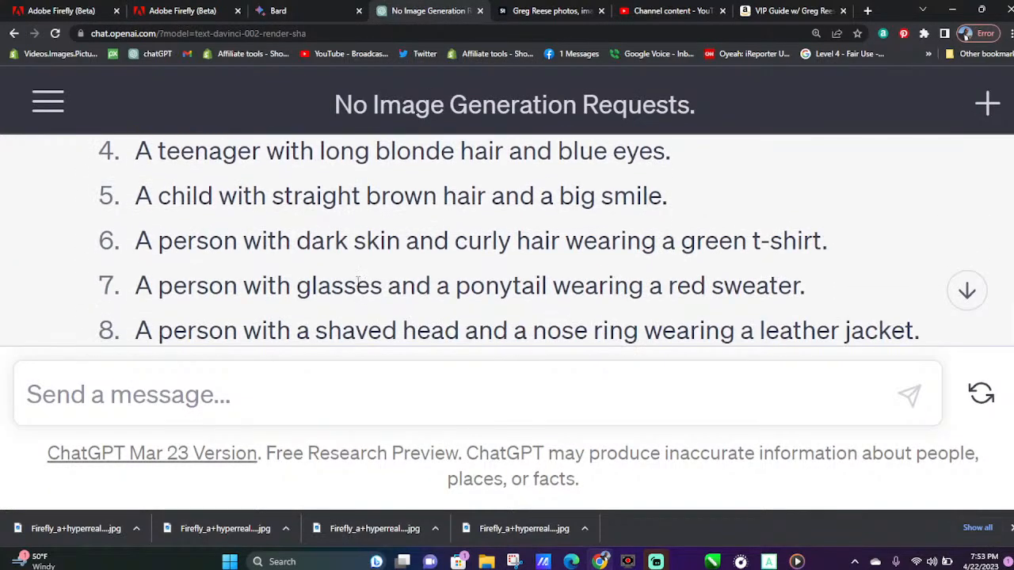
left_click_drag(139, 249, 840, 250)
right_click(740, 246)
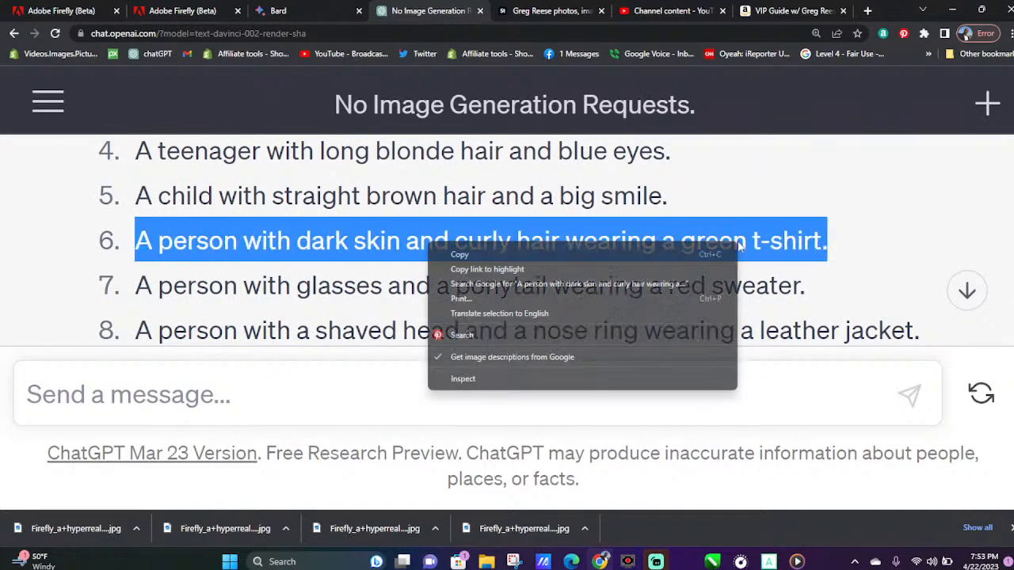
left_click(561, 253)
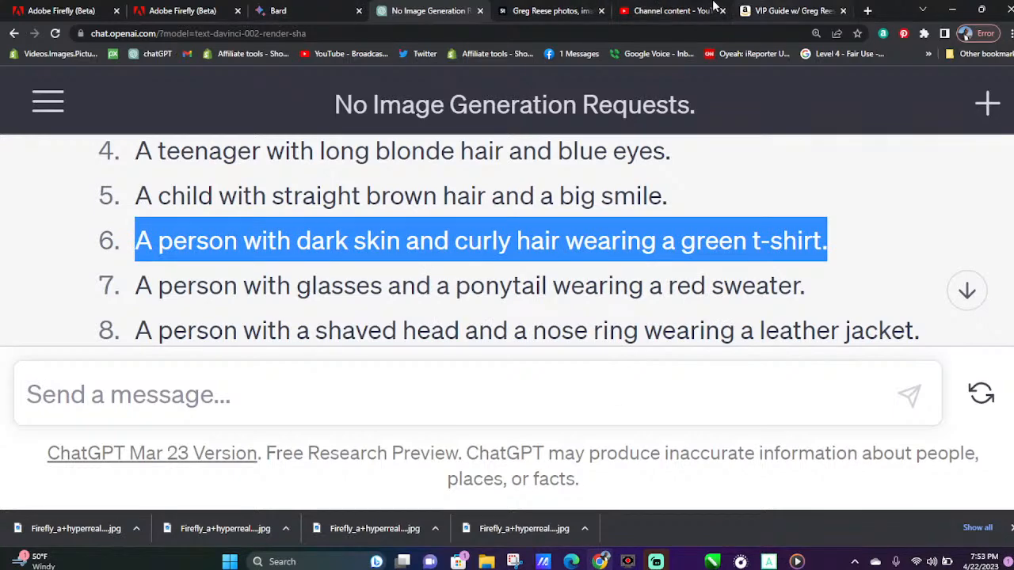
Back in Adobe Firefly, replace the elderly person description in the prompt with the copied green t-shirt description and generate the images
left_click(58, 9)
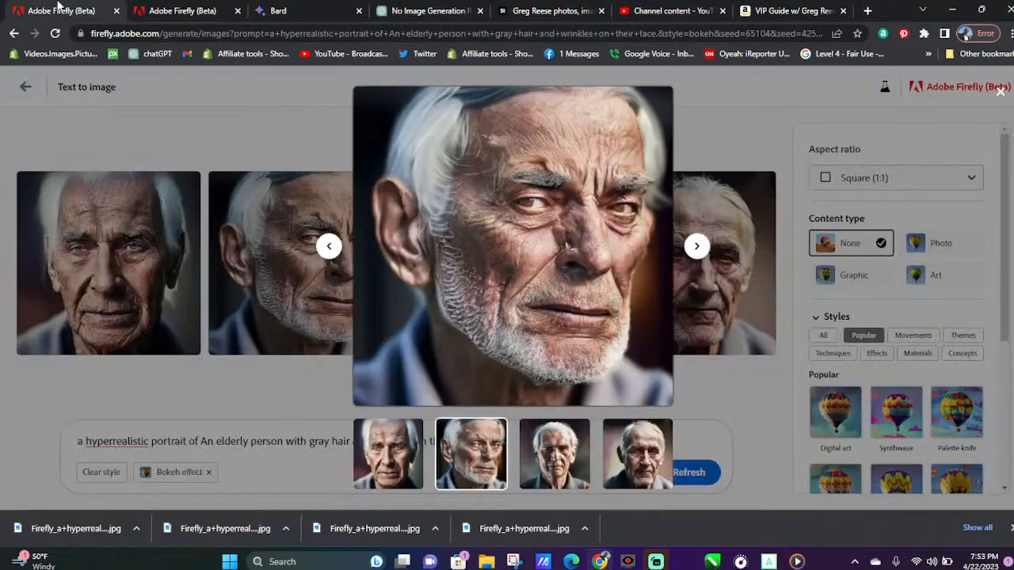
left_click(216, 453)
left_click_drag(478, 439, 200, 442)
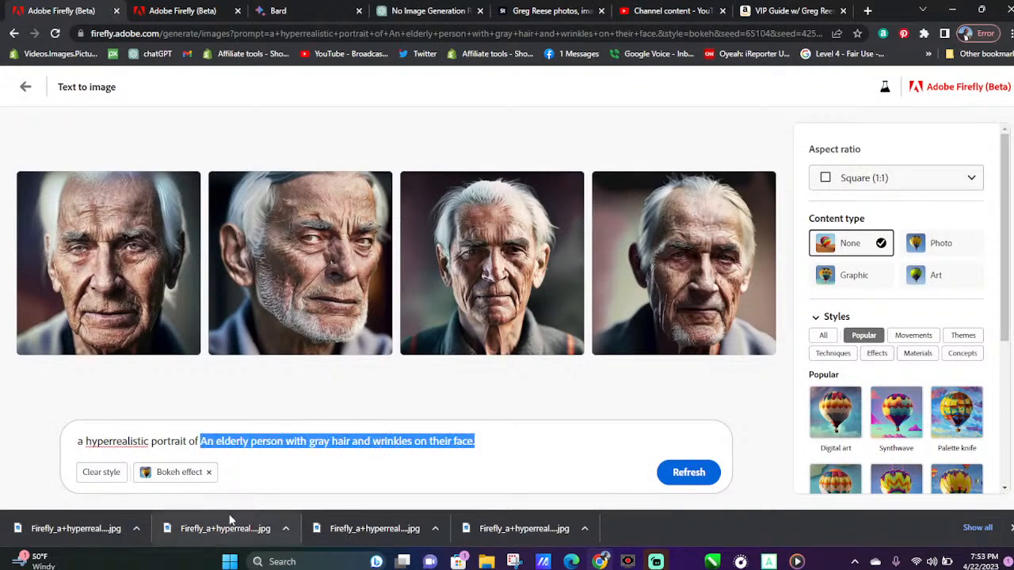
key("ctrl+v")
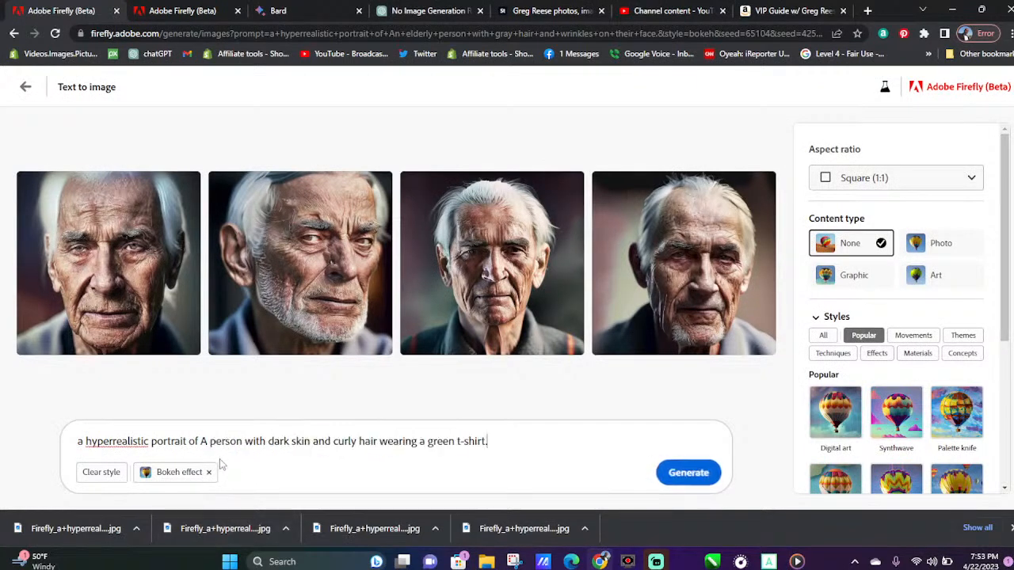
left_click(688, 472)
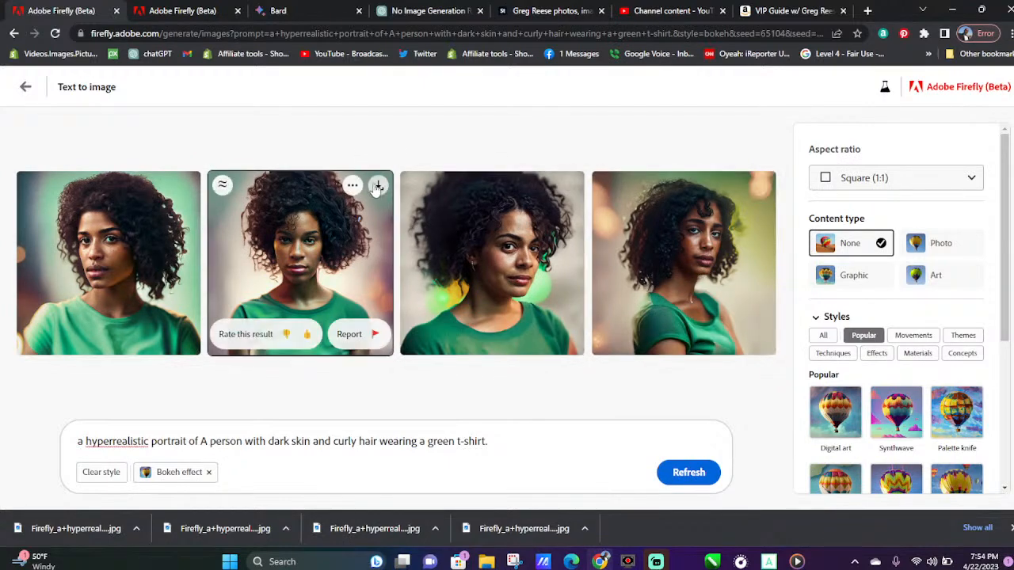
Download all four generated portraits of the person in a green t-shirt
left_click(380, 187)
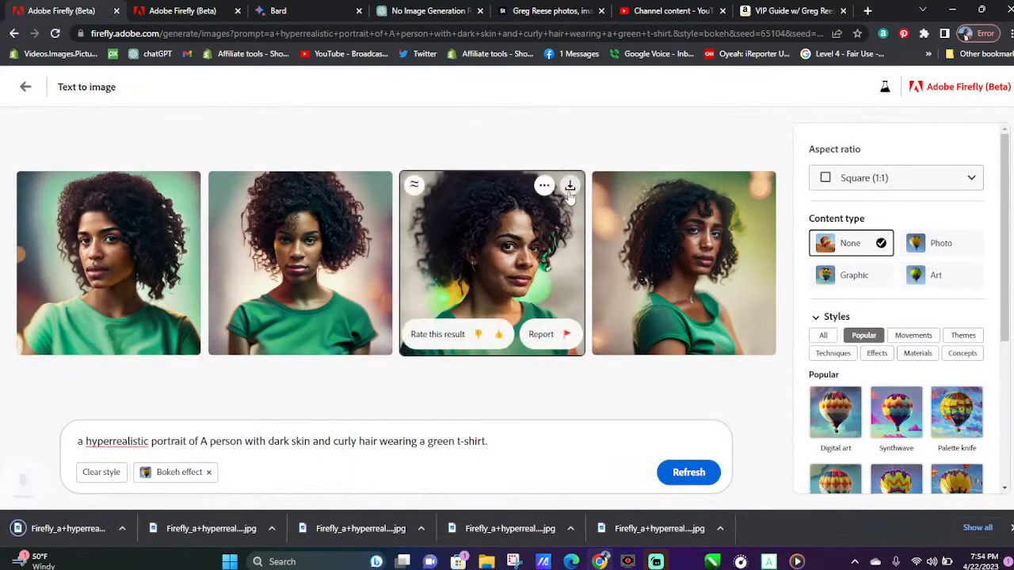
left_click(569, 187)
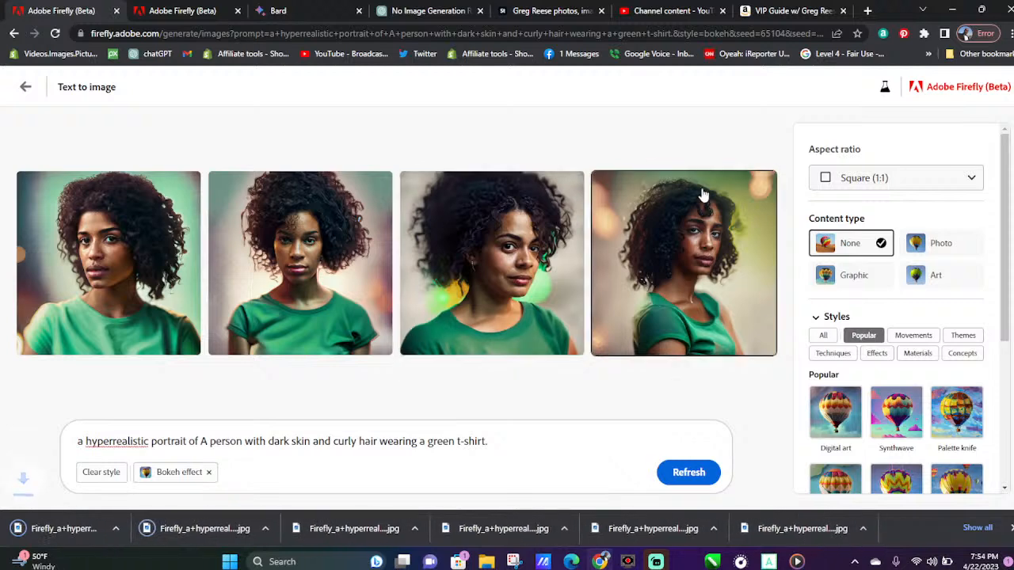
left_click(762, 186)
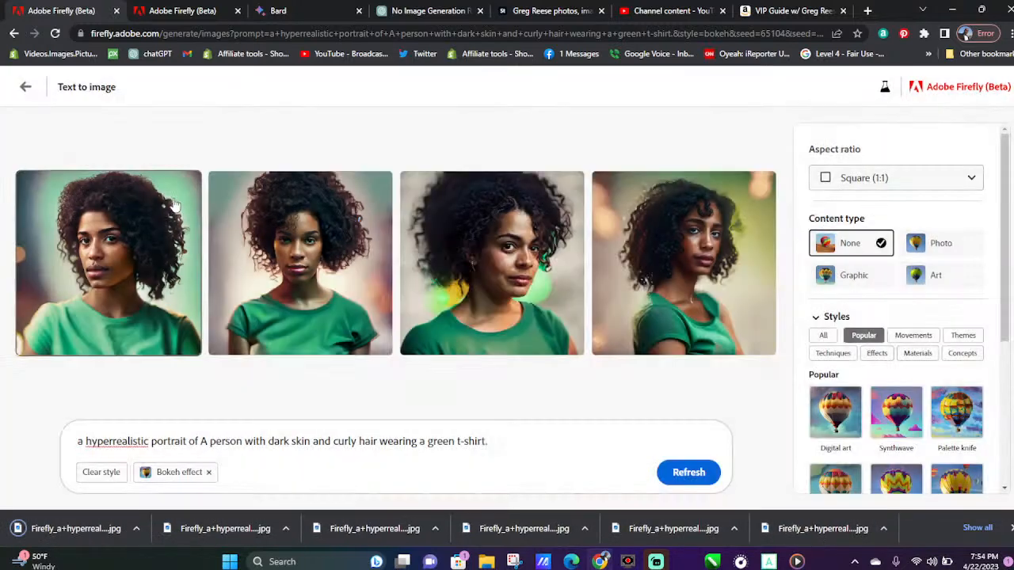
left_click(186, 185)
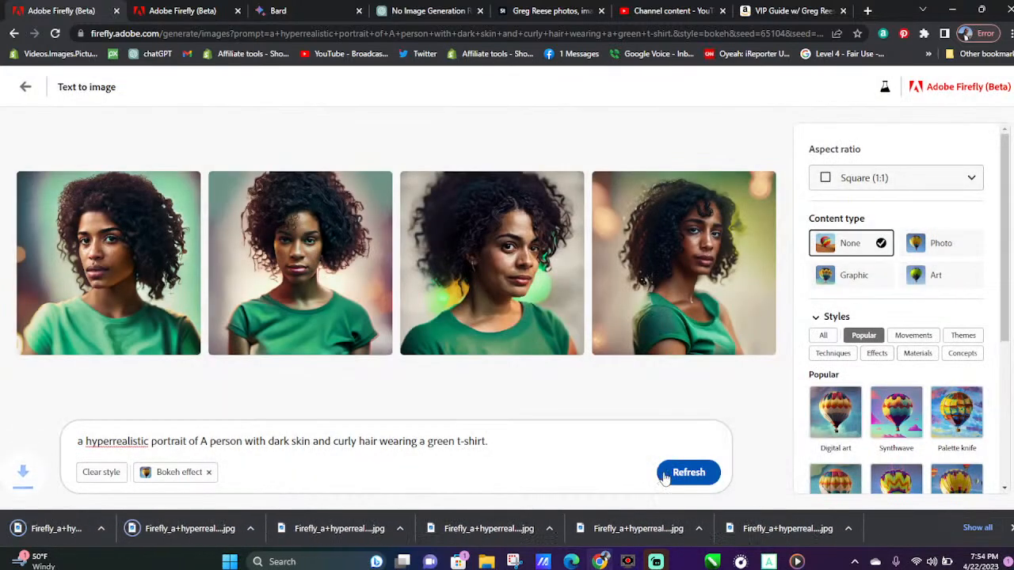
Generate a fresh set from the same green t-shirt prompt and download the fourth and second portraits
left_click(674, 473)
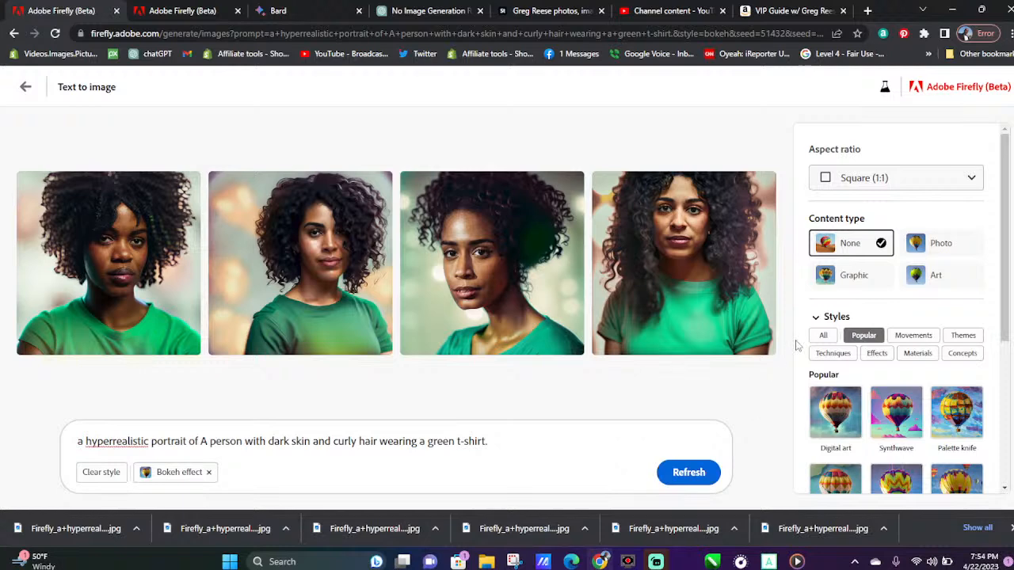
left_click(760, 187)
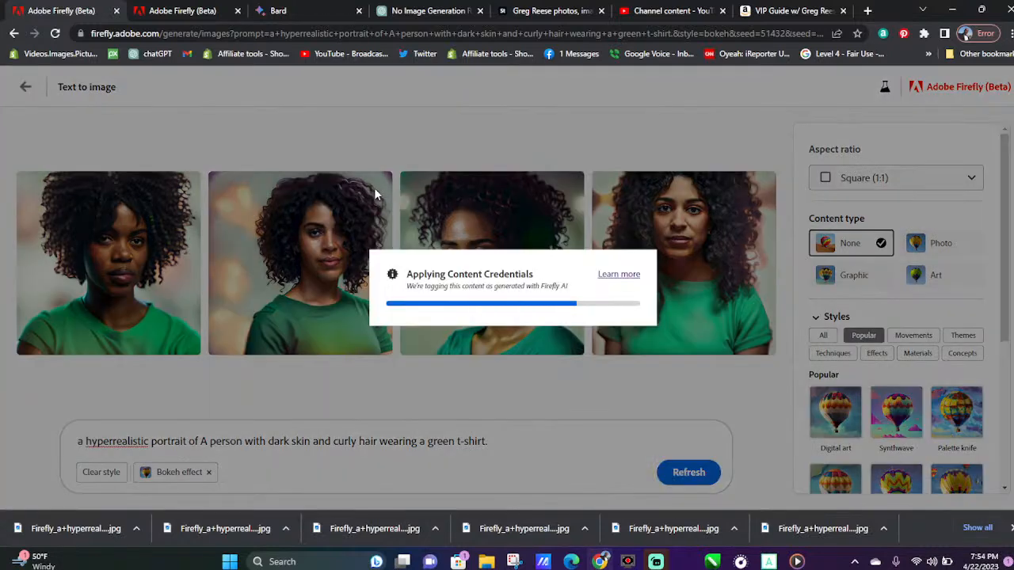
left_click(378, 187)
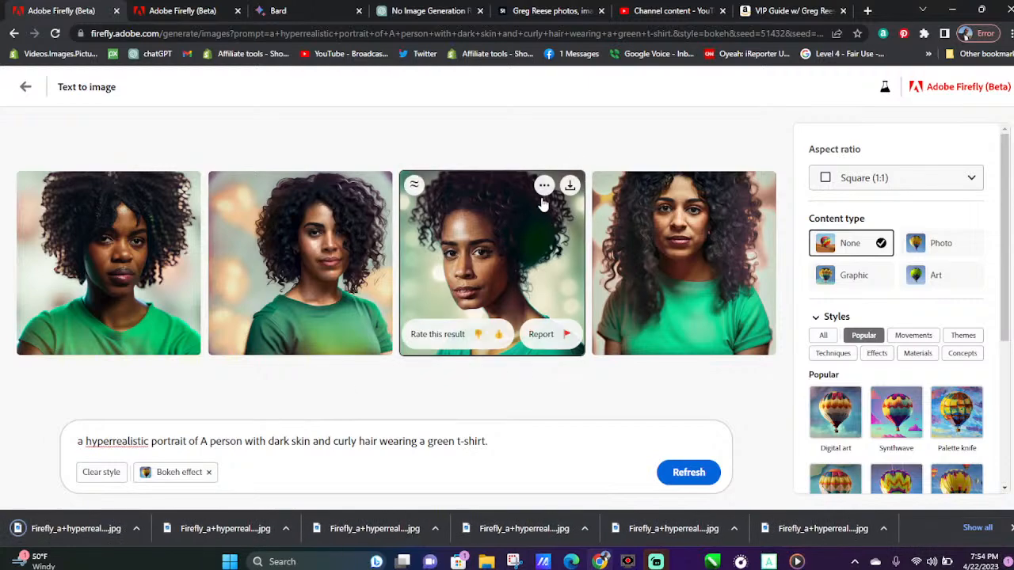
Download the third and first portraits of the new set from their enlarged previews, closing each preview
left_click(582, 186)
mouse_move(593, 198)
left_click(657, 103)
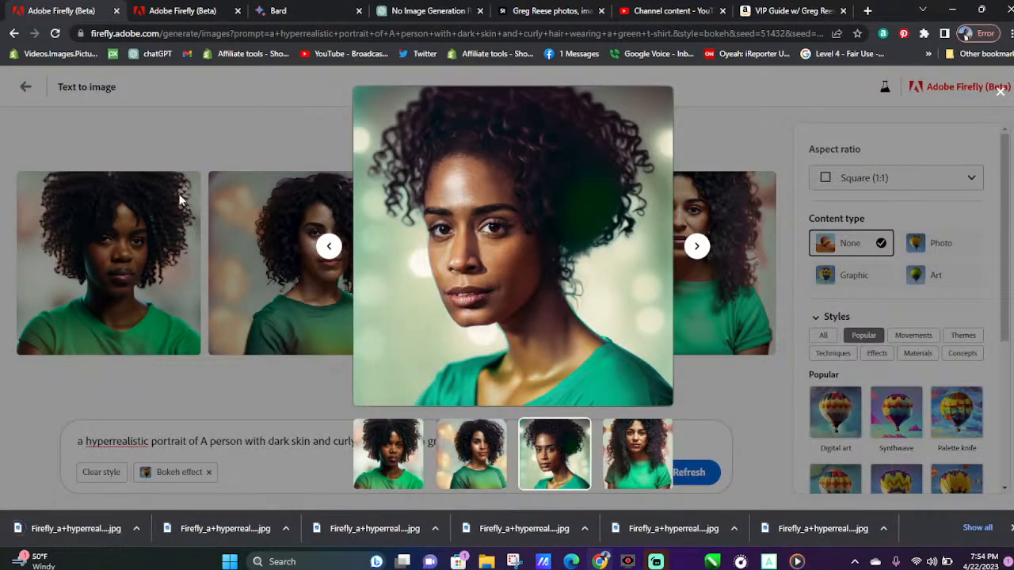
left_click(180, 198)
left_click(185, 197)
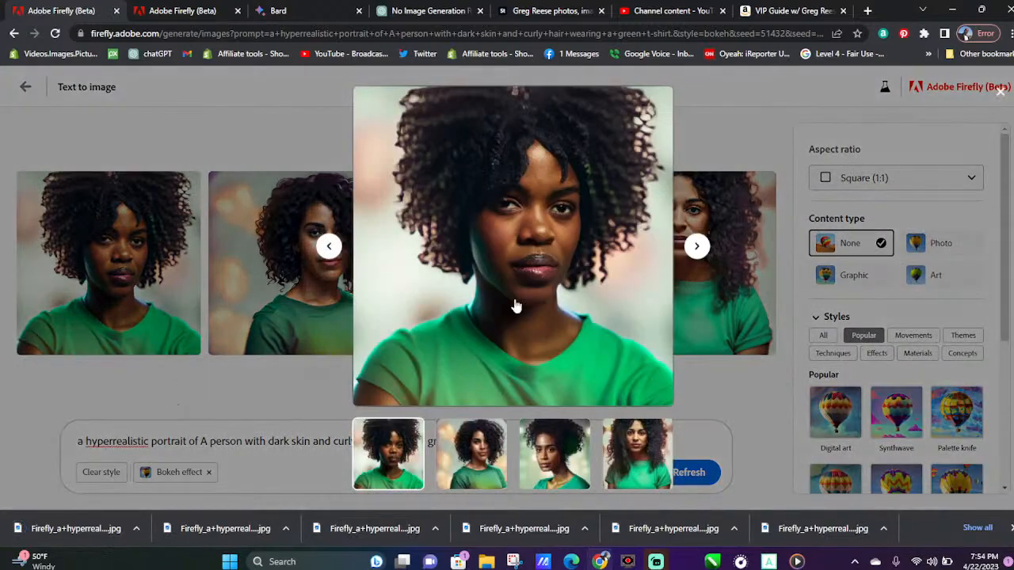
left_click(656, 102)
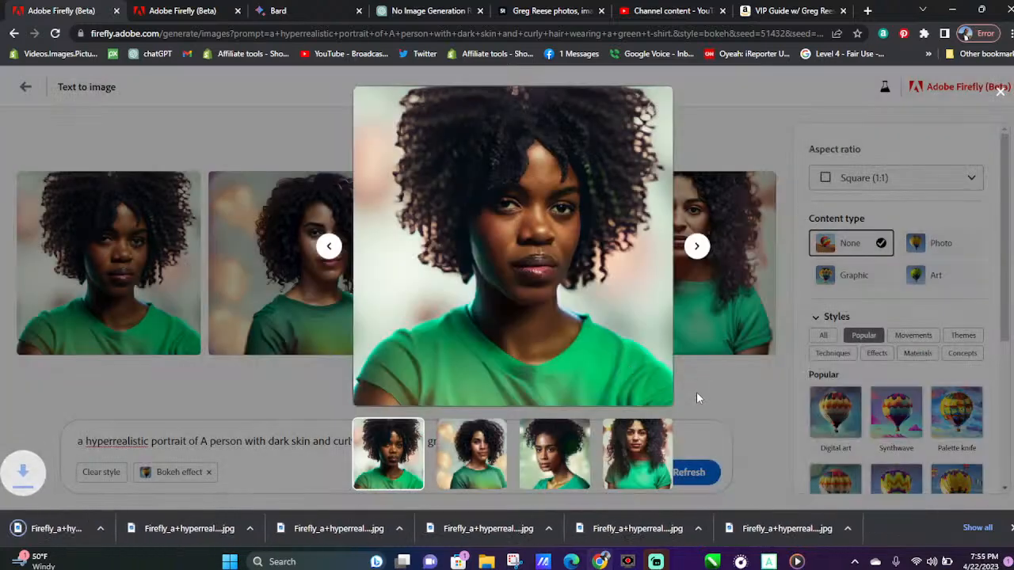
left_click(696, 392)
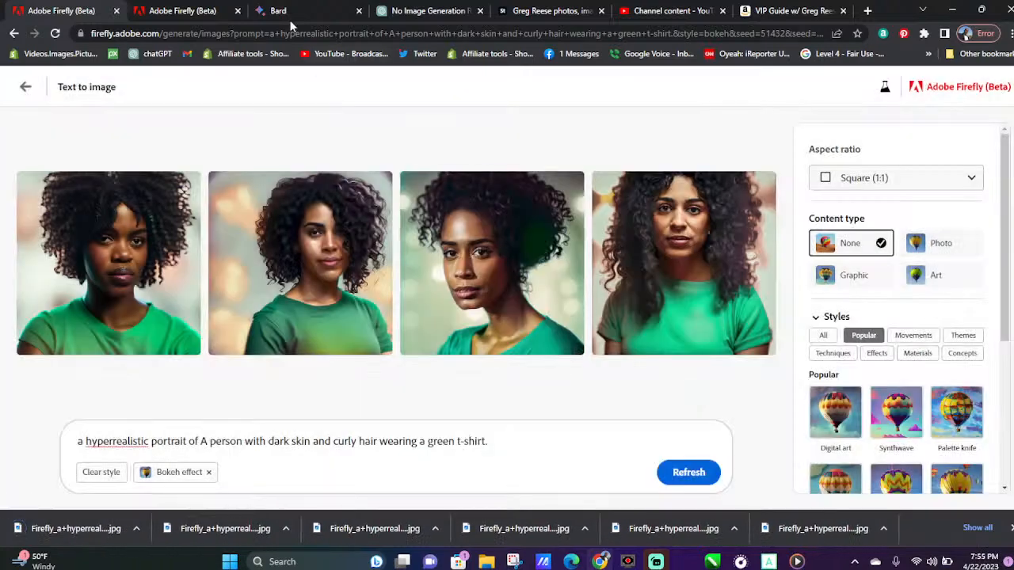
Switch to the ChatGPT conversation and copy description 8, "A person with a shaved head and a nose ring wearing a leather jacket."
left_click(425, 11)
scroll(357, 298, "down", 1)
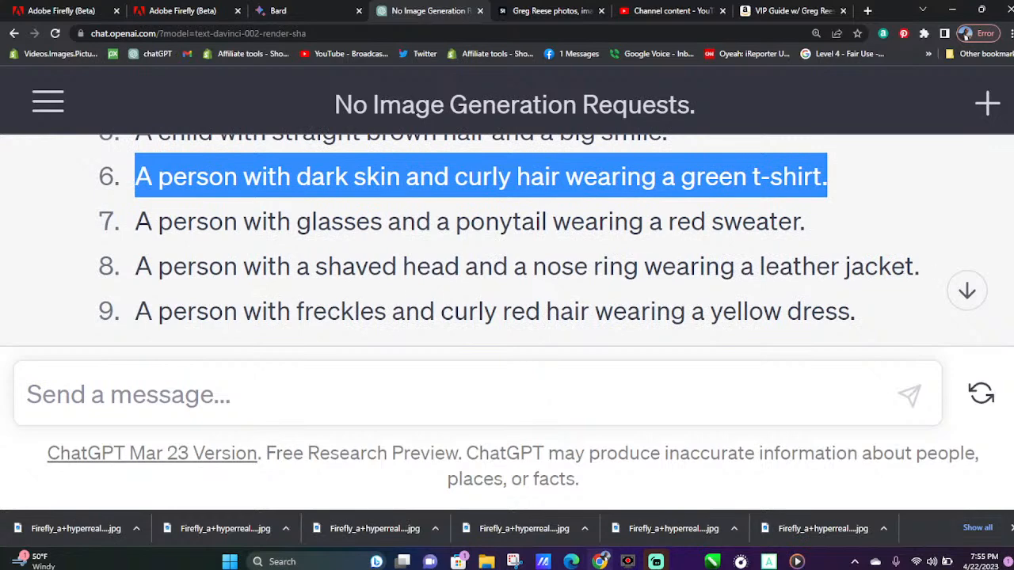
left_click_drag(921, 271, 137, 266)
right_click(158, 259)
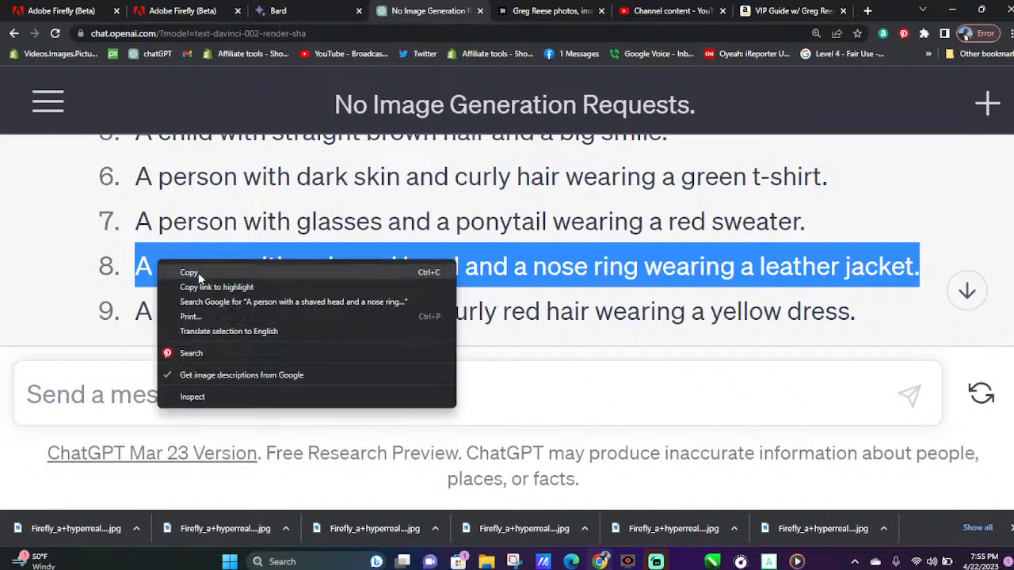
left_click(198, 272)
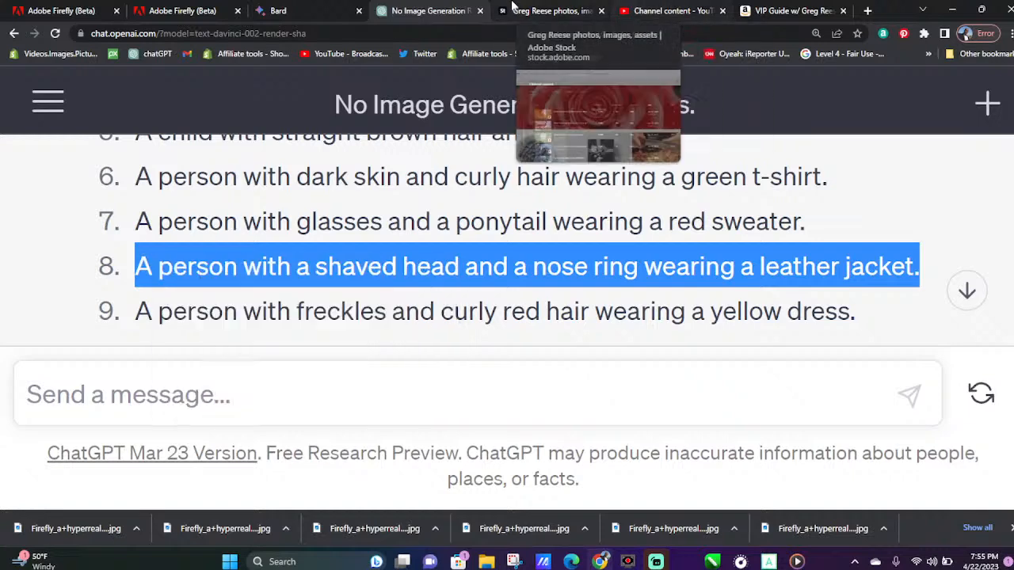
Return to Adobe Firefly, replace the description after "a hyperrealistic portrait of" with the copied shaved-head, leather-jacket one, remove the duplicate "A", and generate images
left_click(61, 10)
left_click_drag(511, 441, 212, 447)
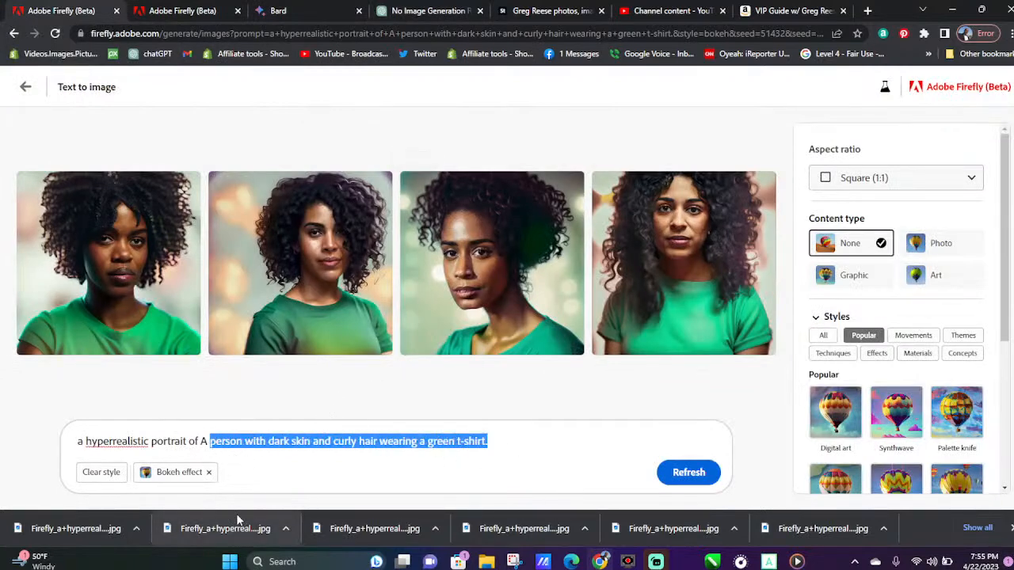
key("ctrl+v")
left_click(206, 441)
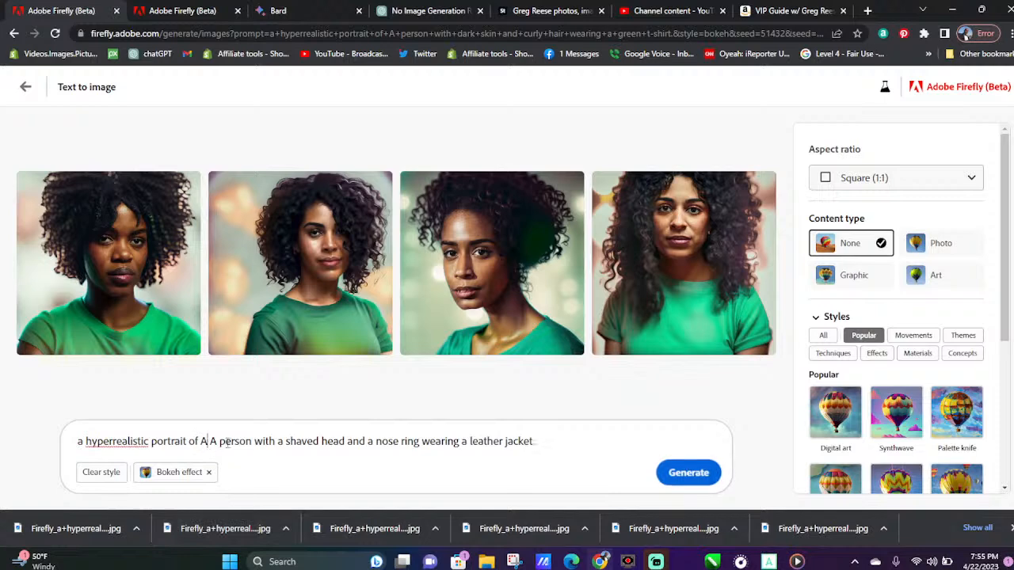
key("BackSpace")
key("BackSpace")
left_click(667, 472)
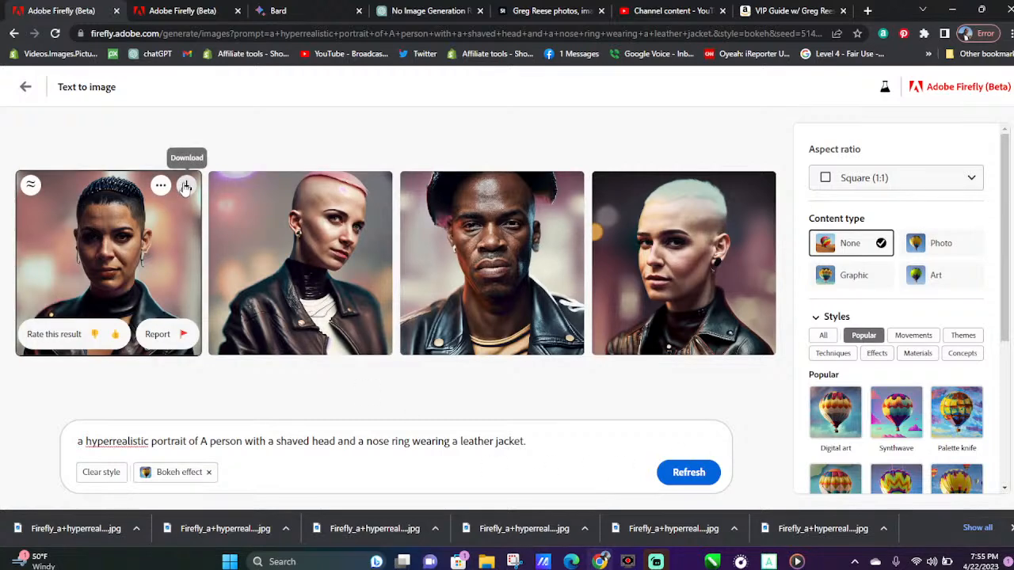
Download all four generated portraits of the person in a leather jacket
left_click(184, 185)
mouse_move(290, 342)
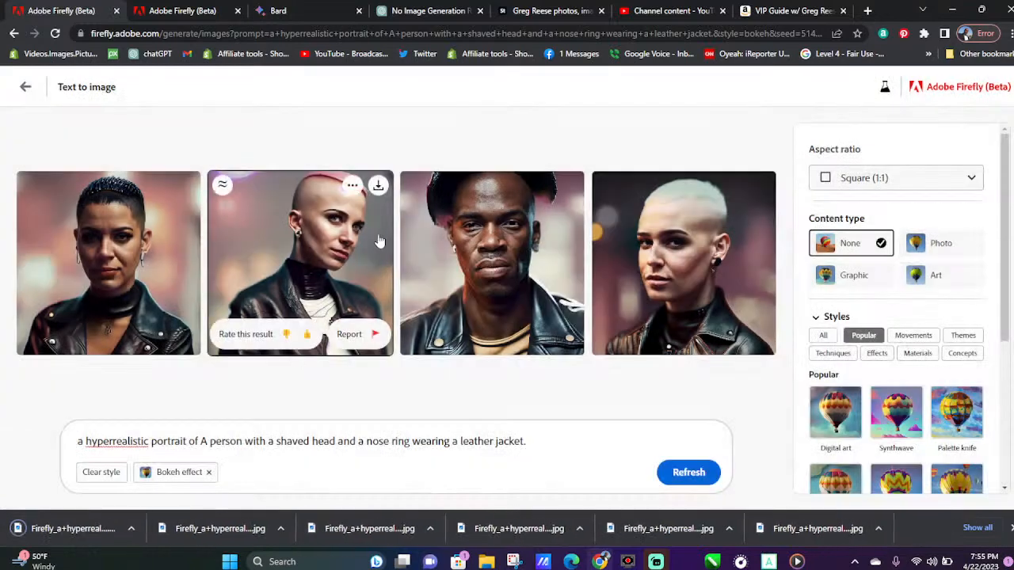
left_click(379, 187)
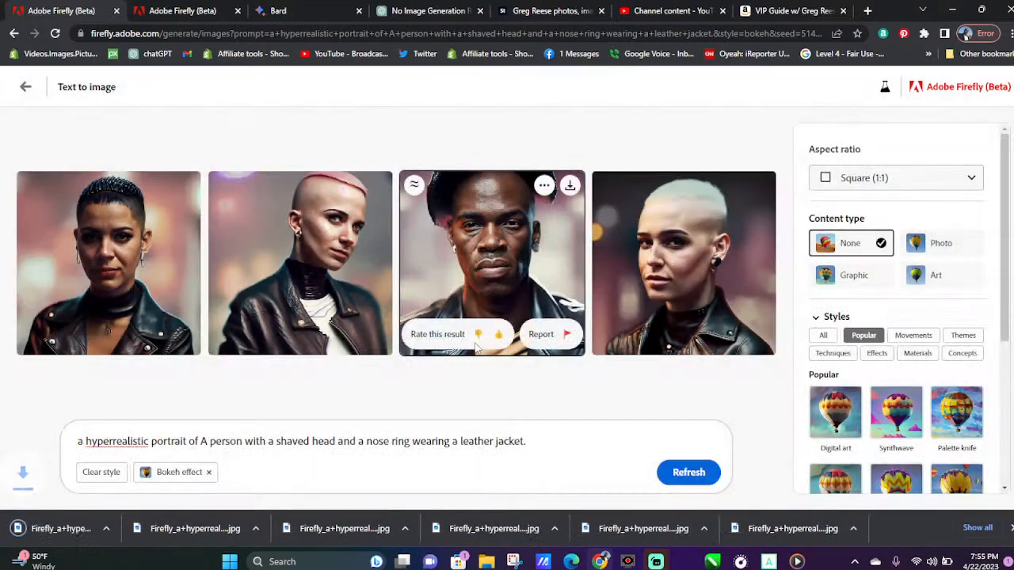
left_click(570, 186)
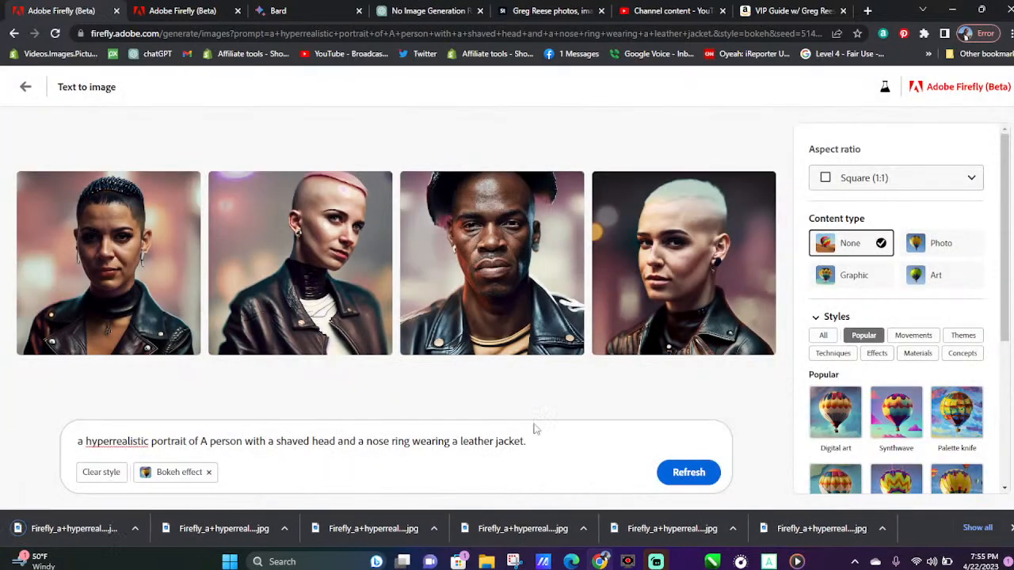
mouse_move(748, 211)
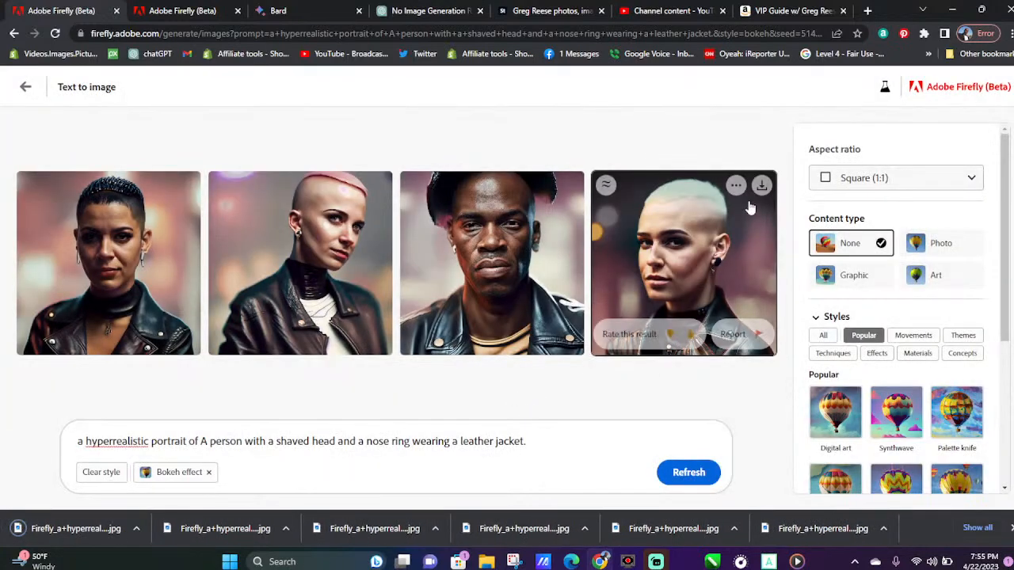
left_click(761, 186)
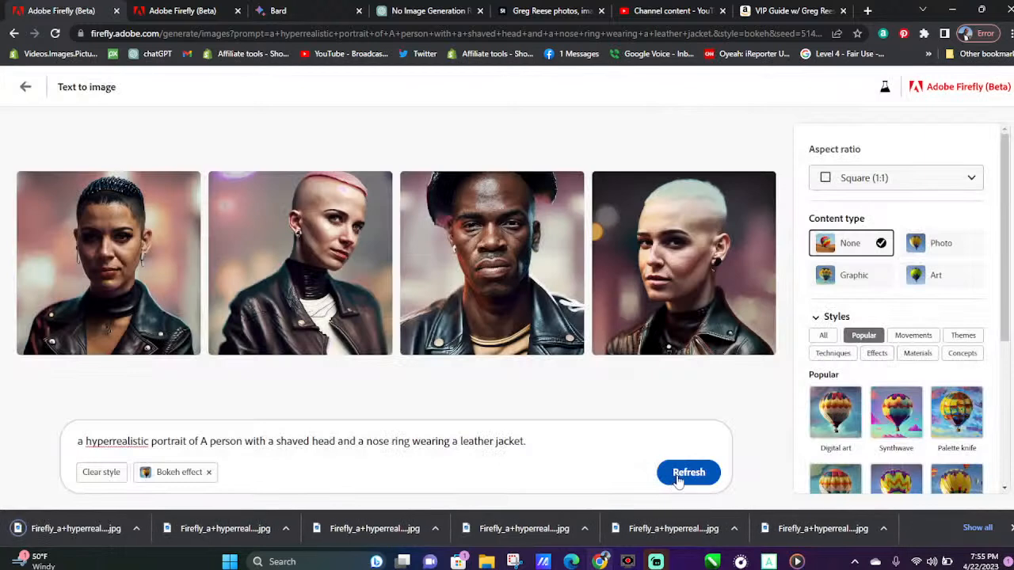
Generate a fresh set from the same leather jacket prompt and download all four new portraits
left_click(678, 479)
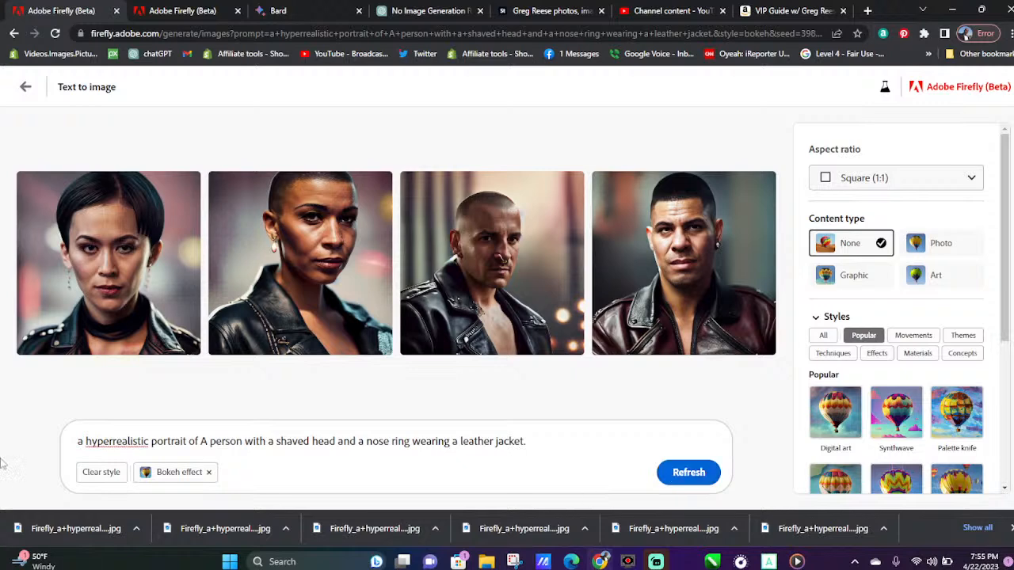
mouse_move(96, 190)
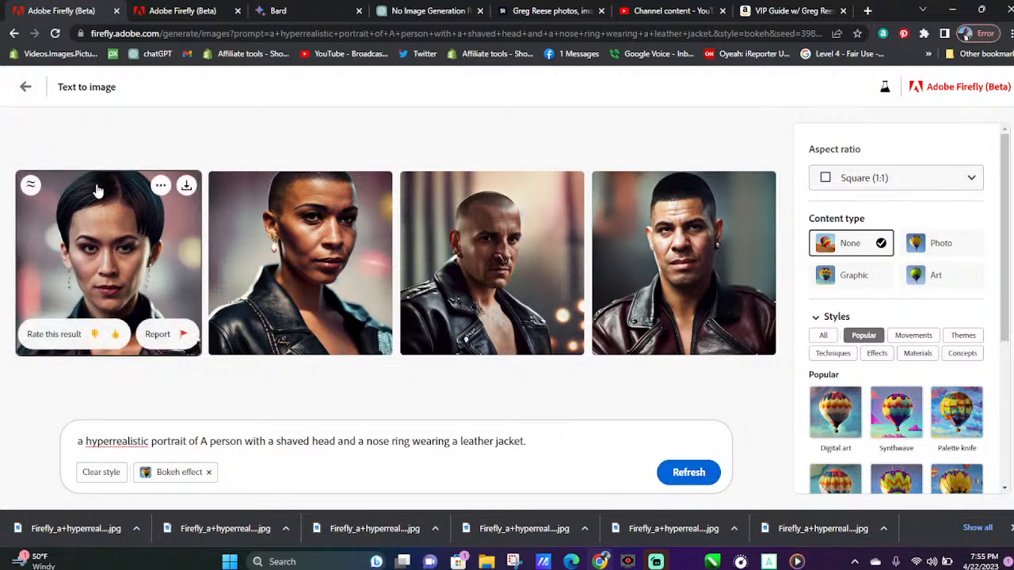
left_click(186, 187)
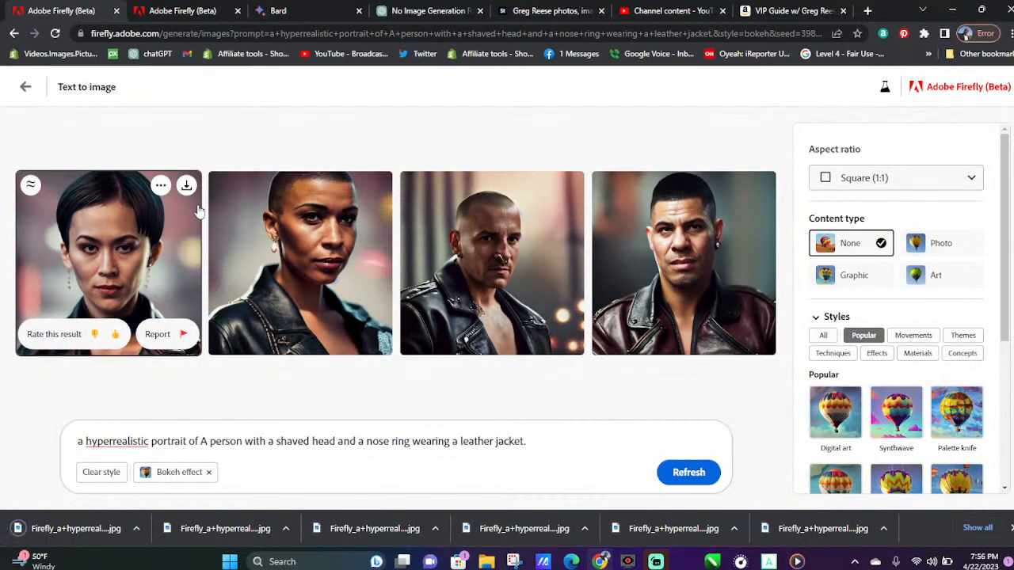
left_click(378, 186)
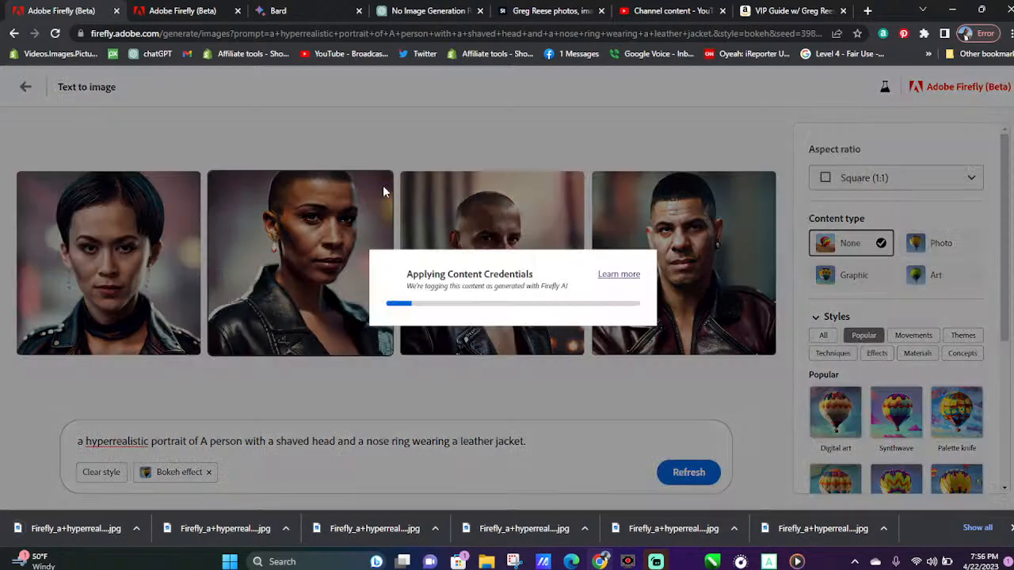
mouse_move(558, 207)
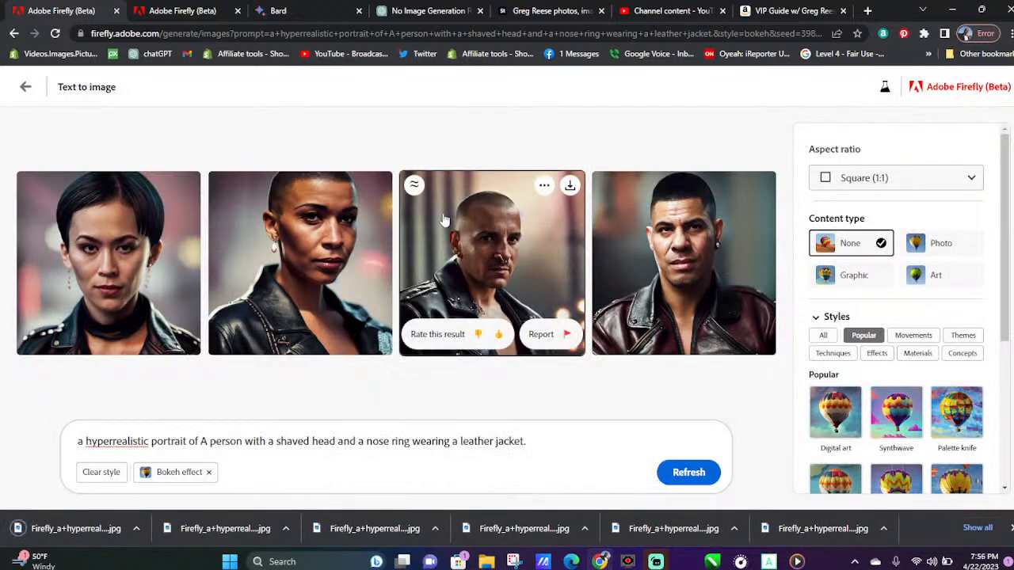
left_click(570, 186)
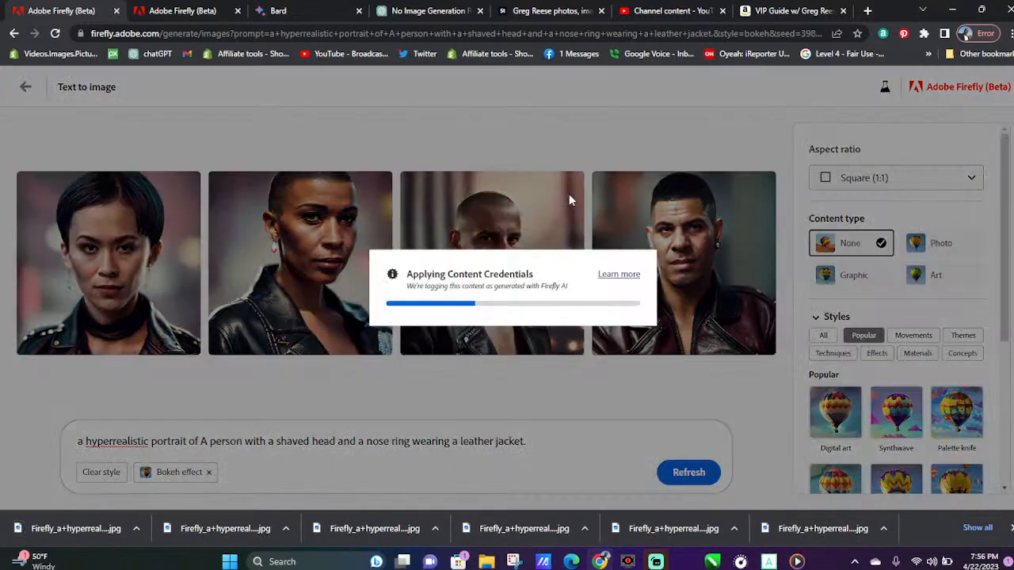
mouse_move(749, 202)
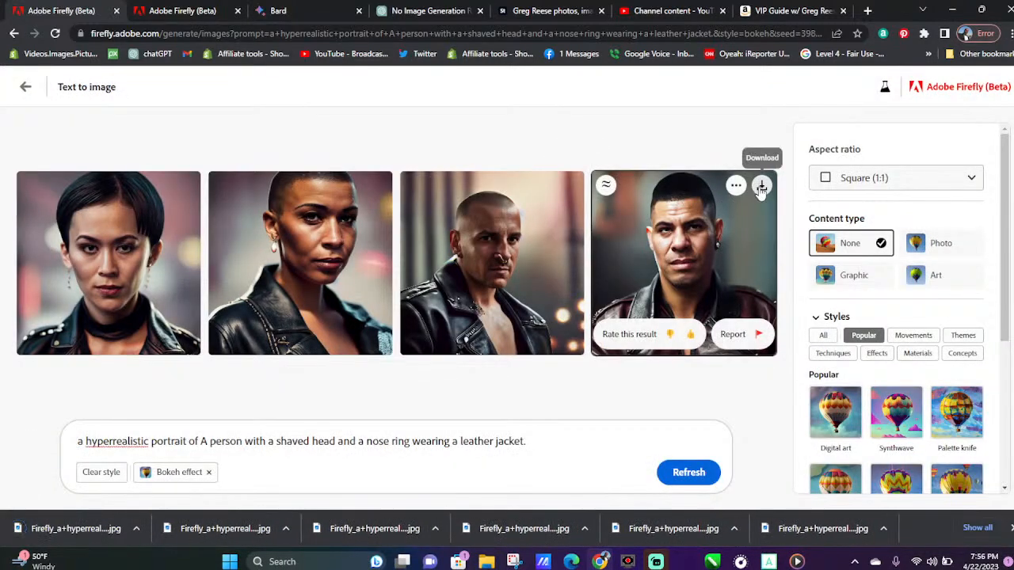
left_click(760, 185)
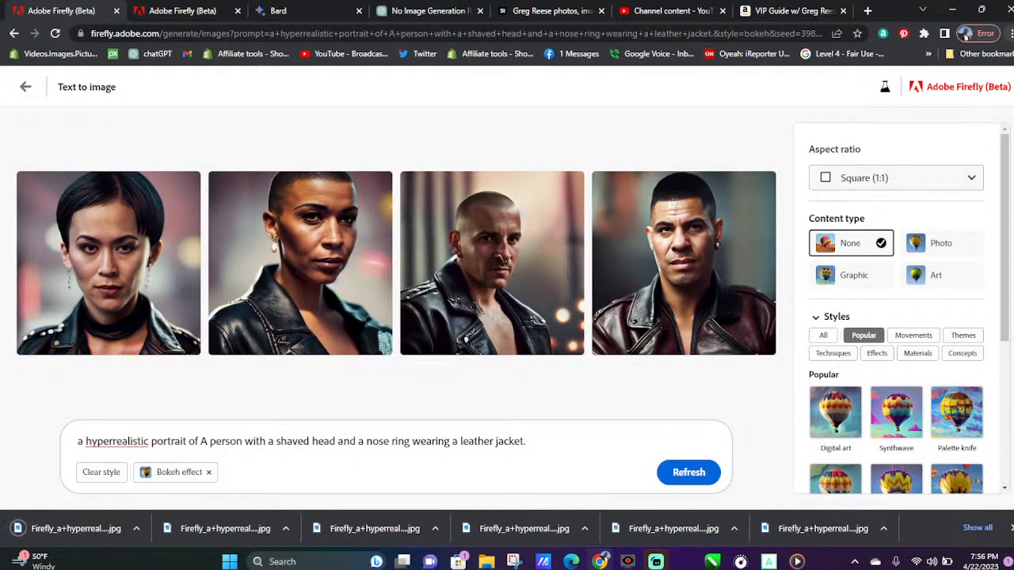
Set the browser zoom of the Firefly page to 90%
left_click(1006, 33)
left_click(973, 156)
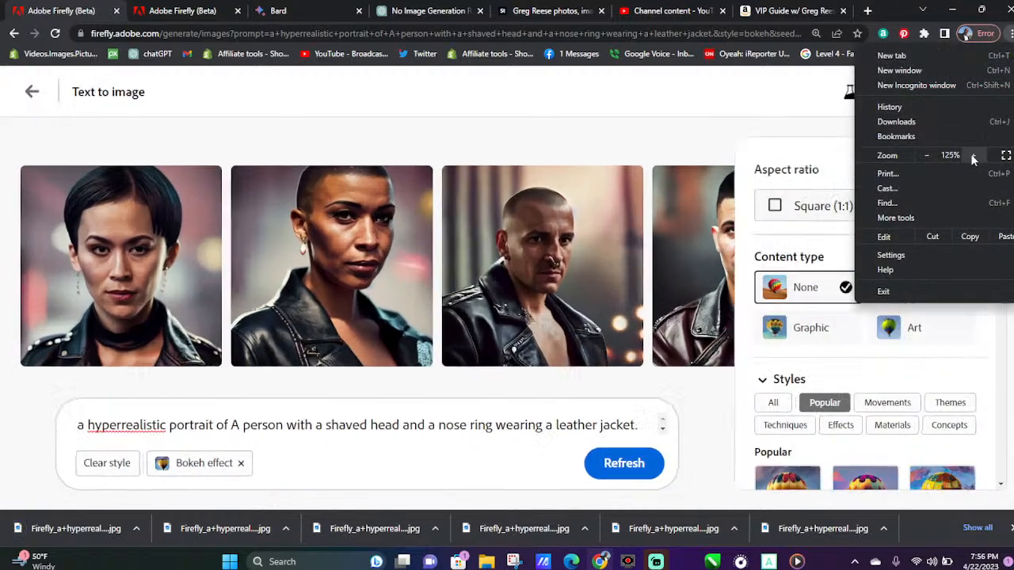
left_click(923, 156)
left_click(923, 156)
left_click(923, 156)
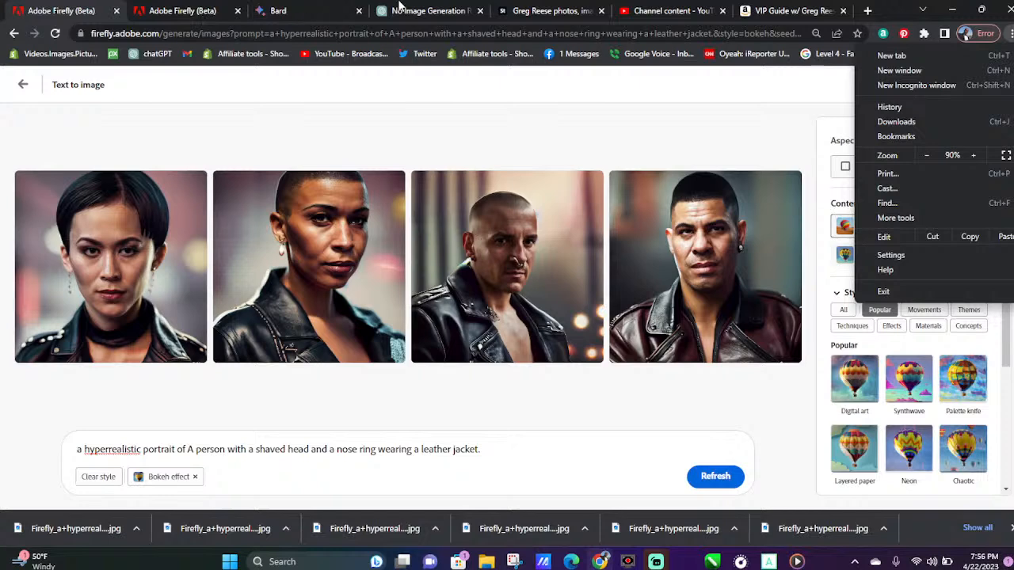
Switch to the ChatGPT conversation and copy description 9, "A person with freckles and curly red hair wearing a yellow dress."
left_click(400, 8)
scroll(360, 220, "down", 1)
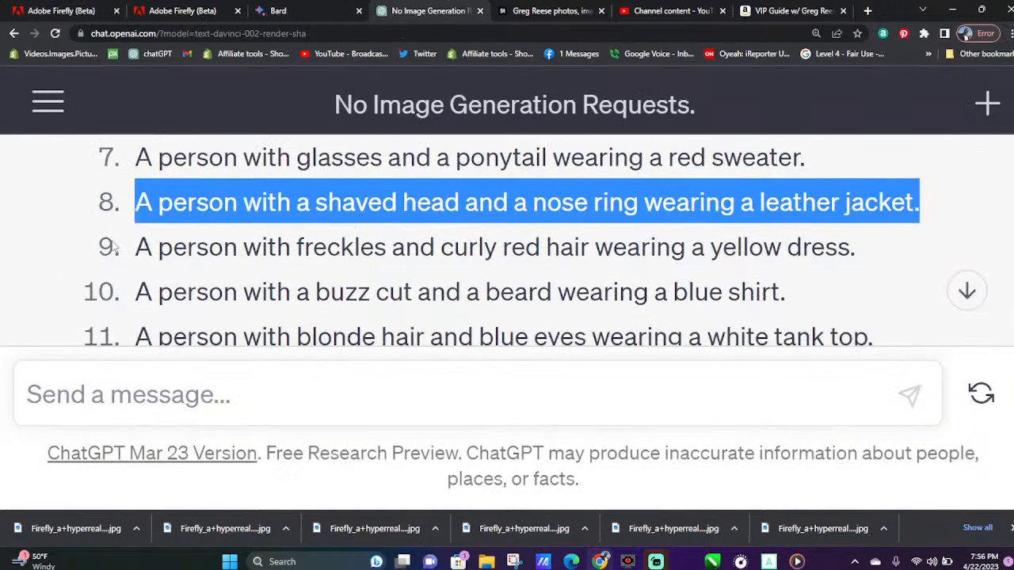
left_click_drag(136, 247, 861, 258)
right_click(732, 250)
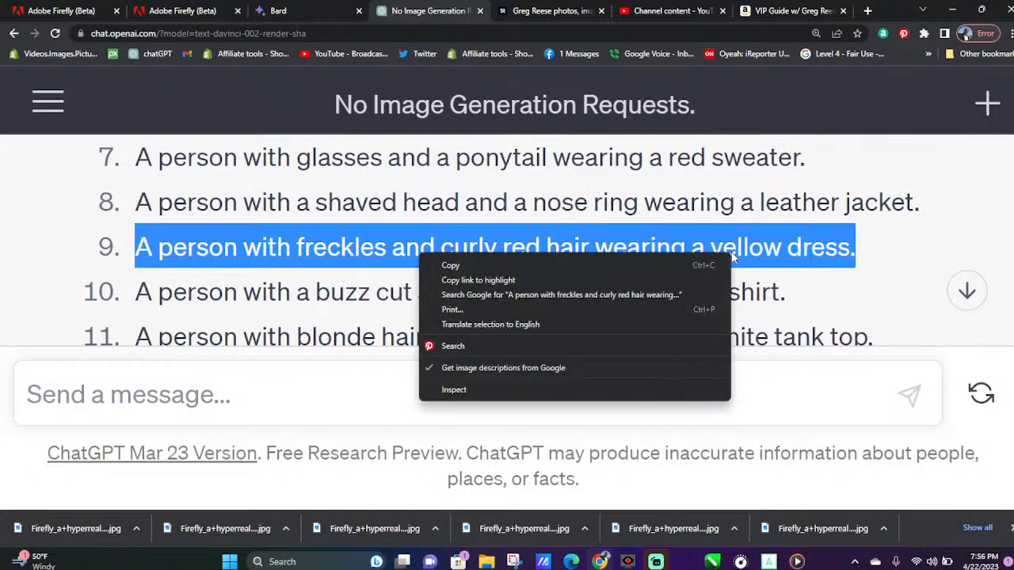
left_click(507, 264)
Place the Firefly page directly after the ChatGPT page, replace the prompt's person description with the copied yellow dress one, and generate images
left_click(55, 7)
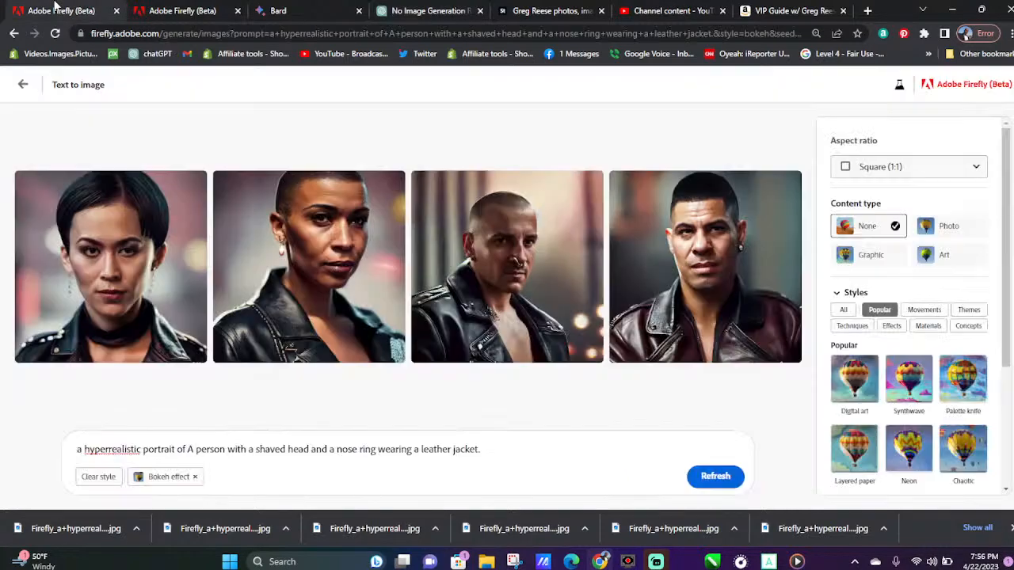
left_click_drag(31, 6, 400, 10)
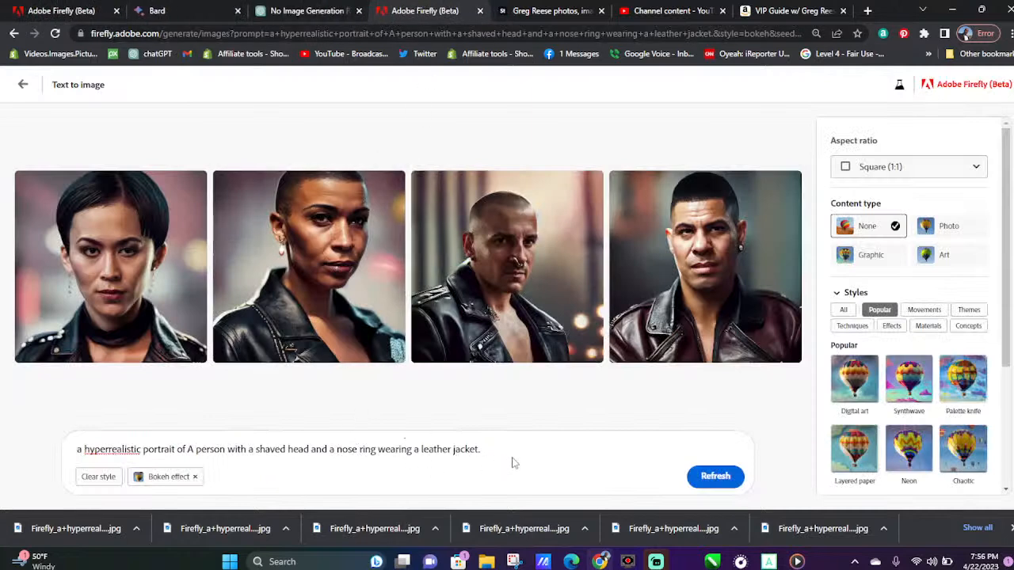
left_click_drag(481, 449, 198, 449)
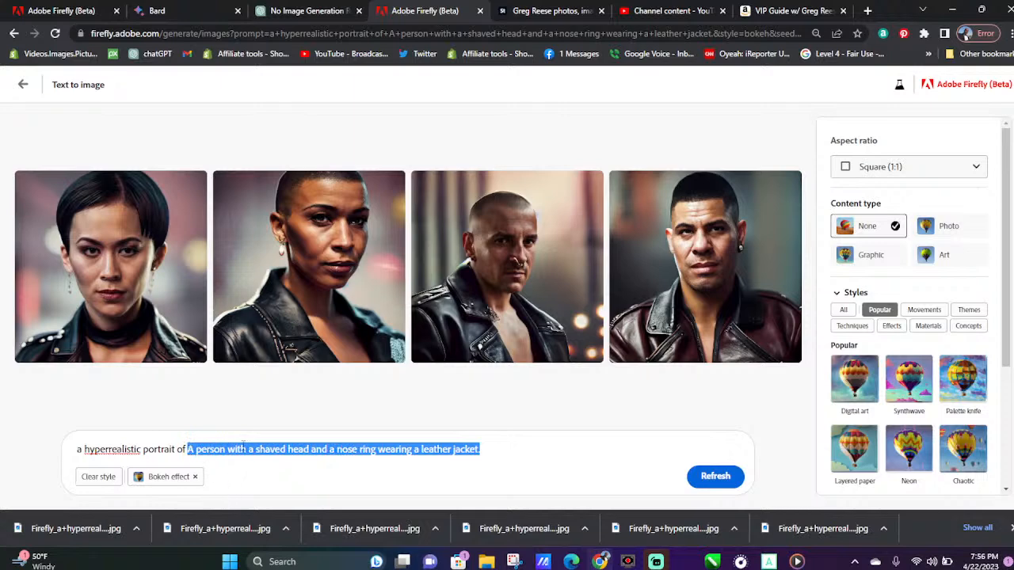
key("ctrl+v")
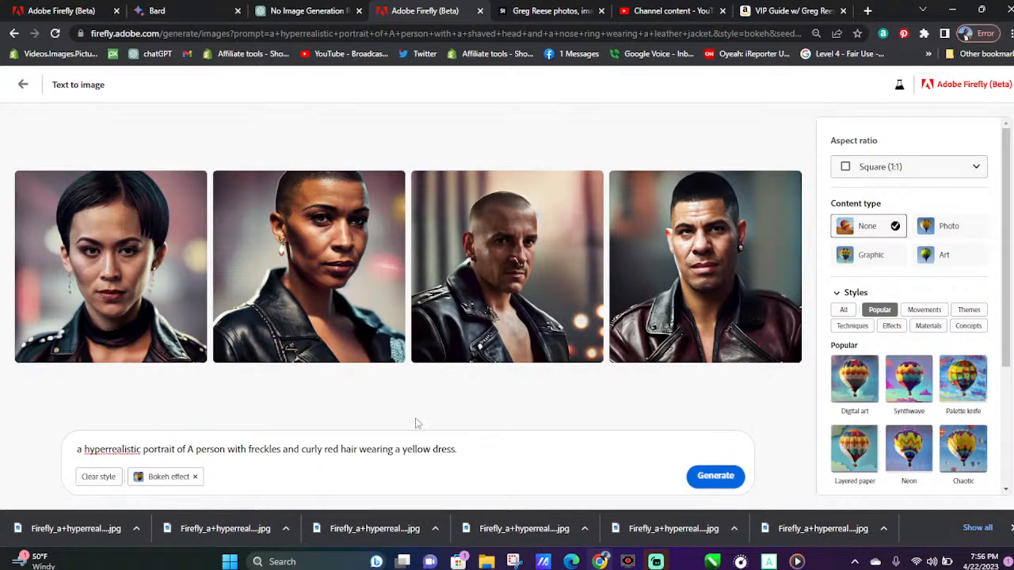
left_click(712, 480)
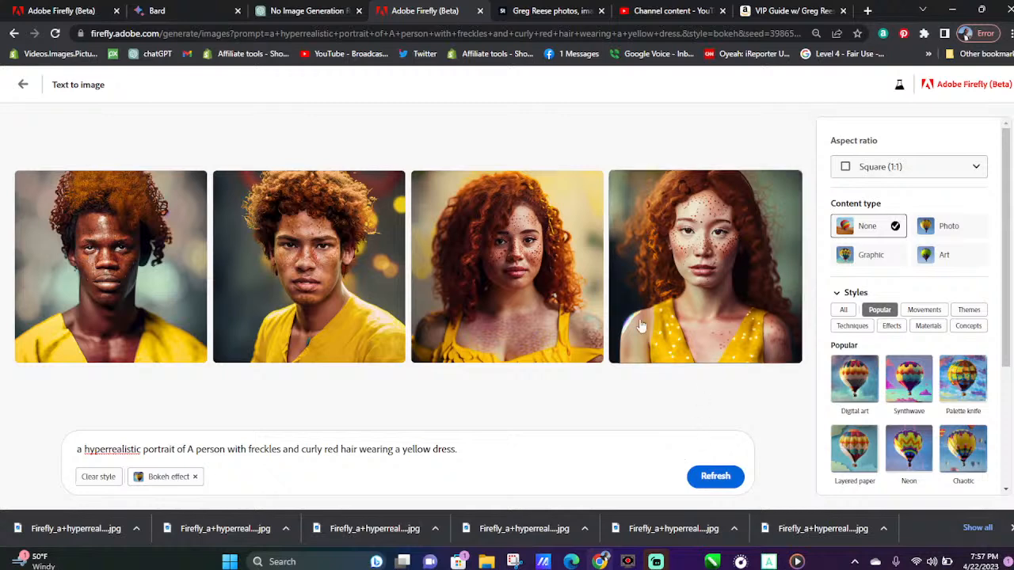
Download all four portraits of the red-haired person in yellow, starting with the third
mouse_move(568, 212)
left_click(590, 186)
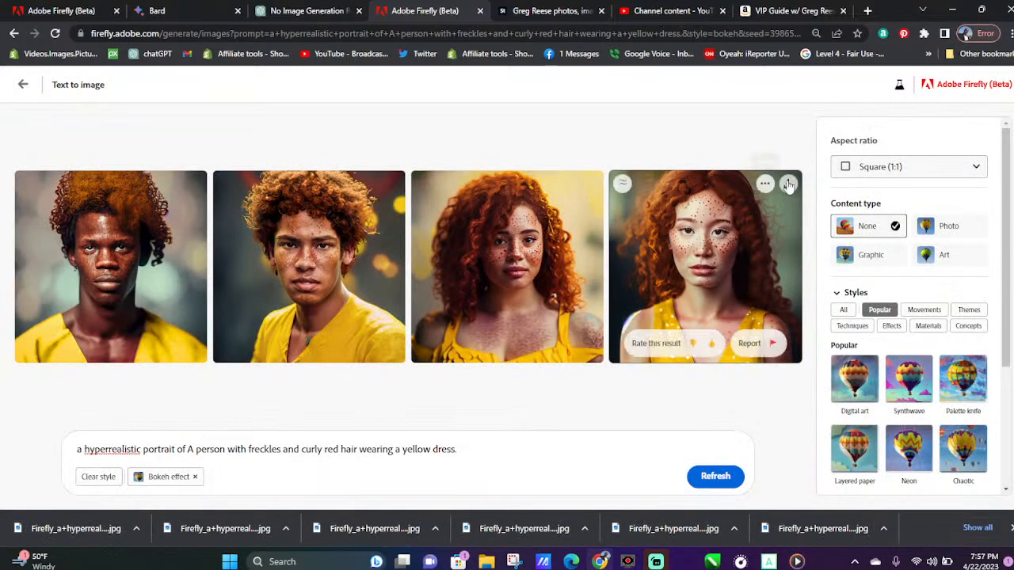
left_click(790, 187)
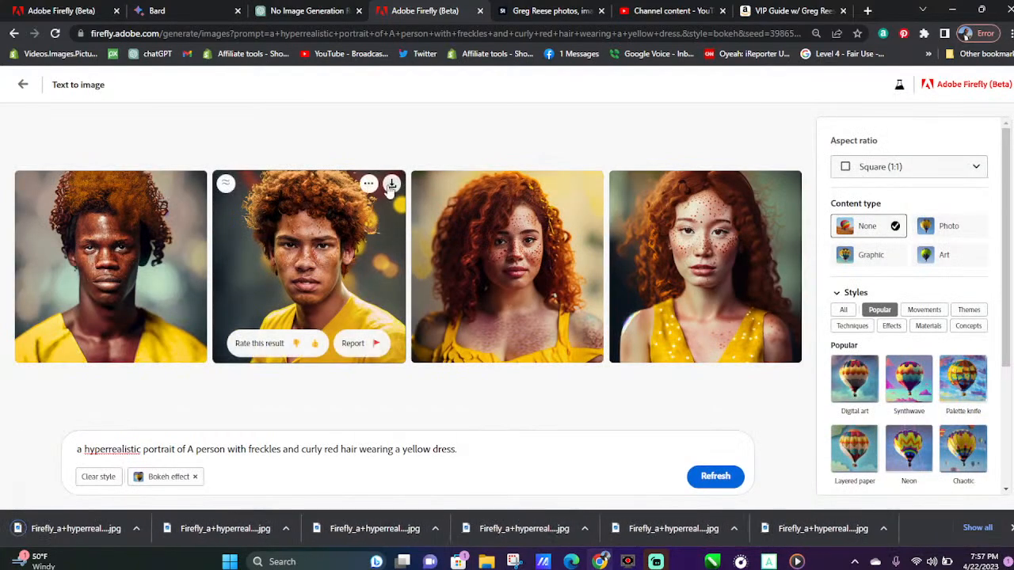
left_click(388, 185)
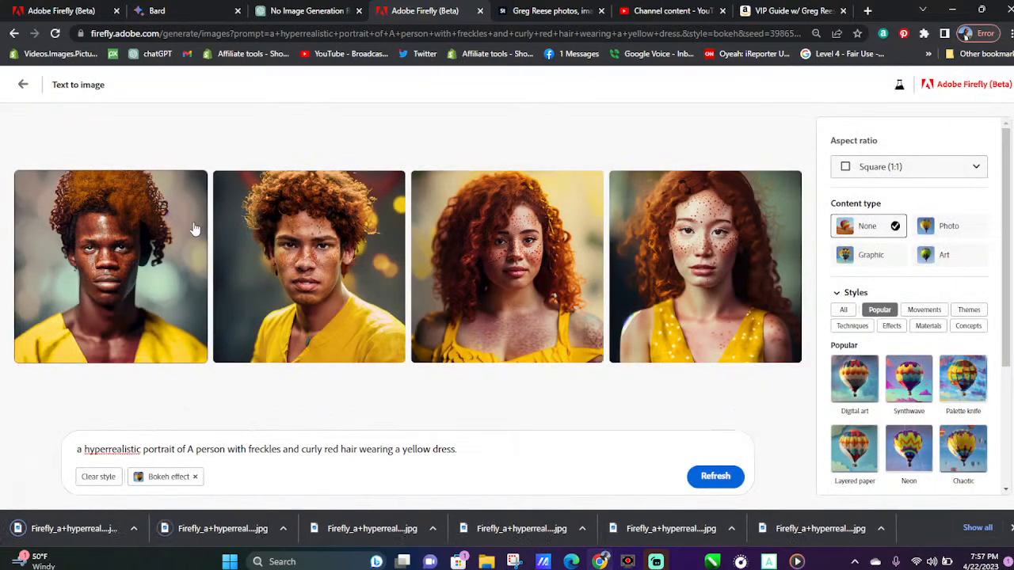
left_click(190, 186)
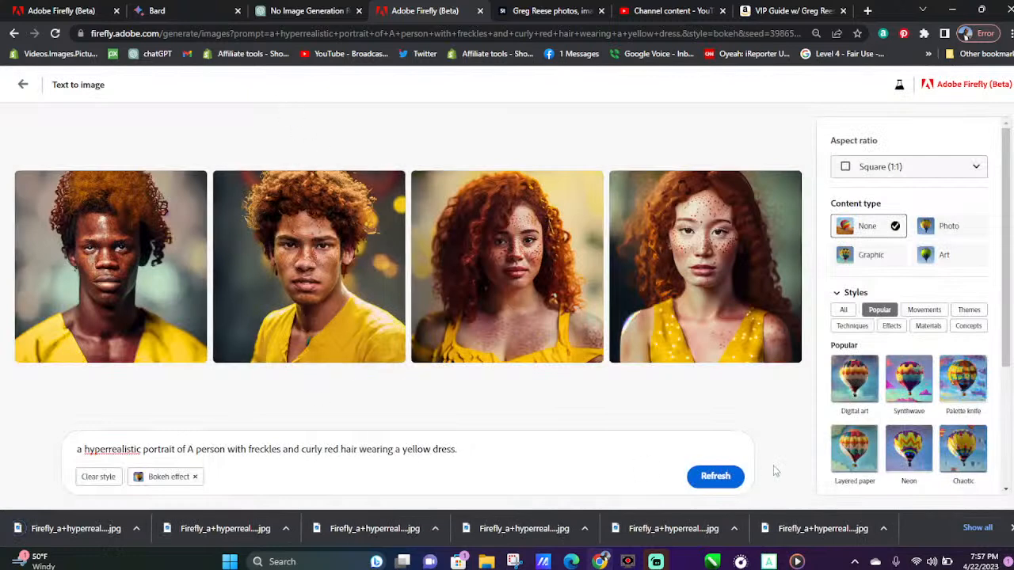
Replace "yellow dress" with "red shirt" in the prompt and generate new portraits
left_click_drag(430, 449, 403, 449)
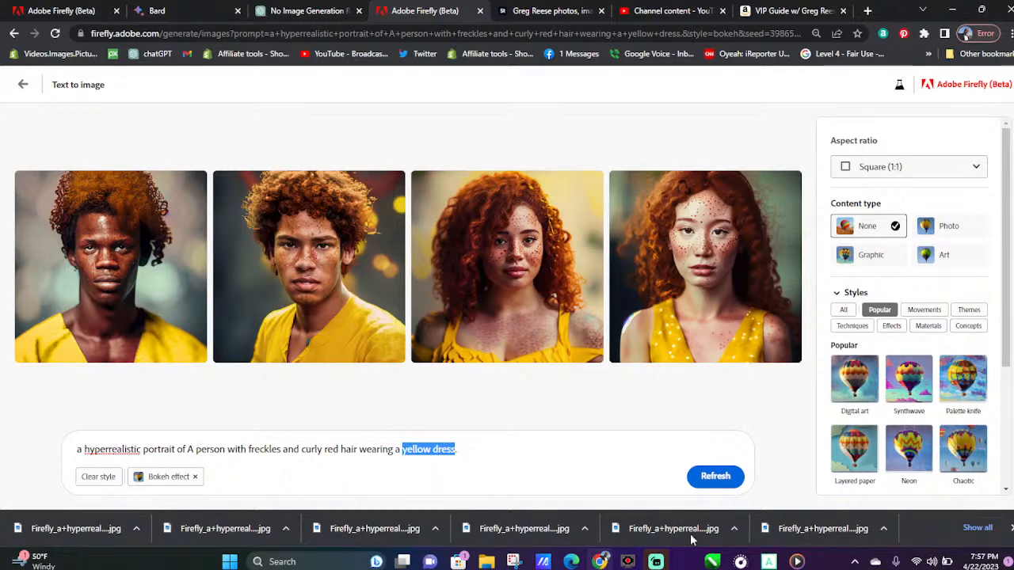
type("red shirt")
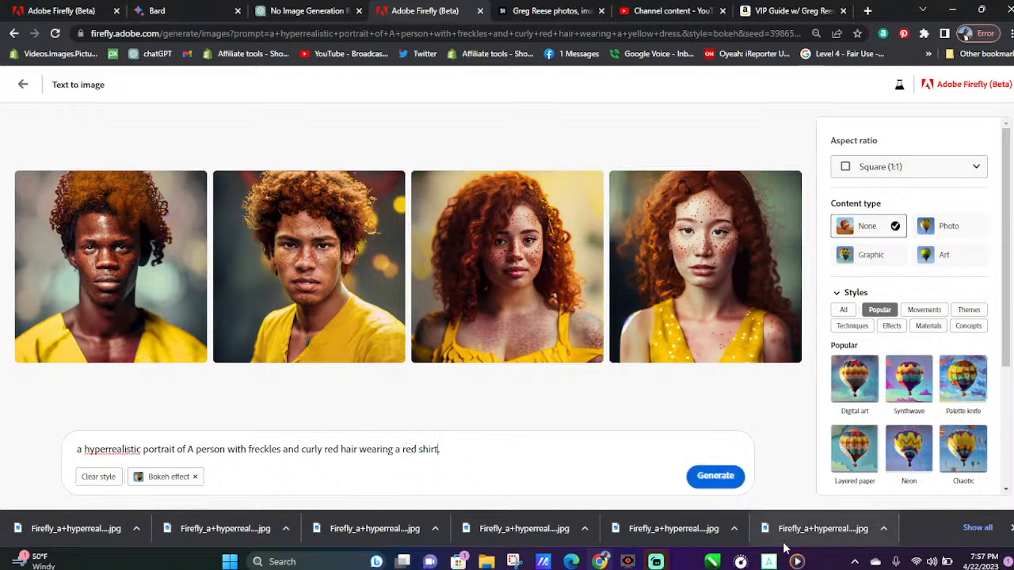
key("Return")
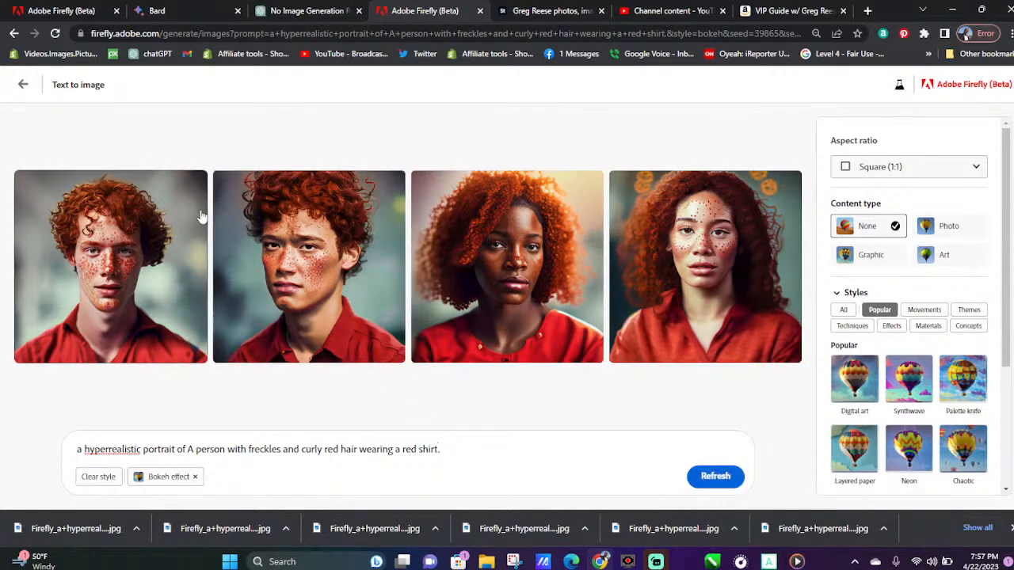
Download all four portraits of the red-haired person in the red shirt, from the first to the fourth
left_click(194, 183)
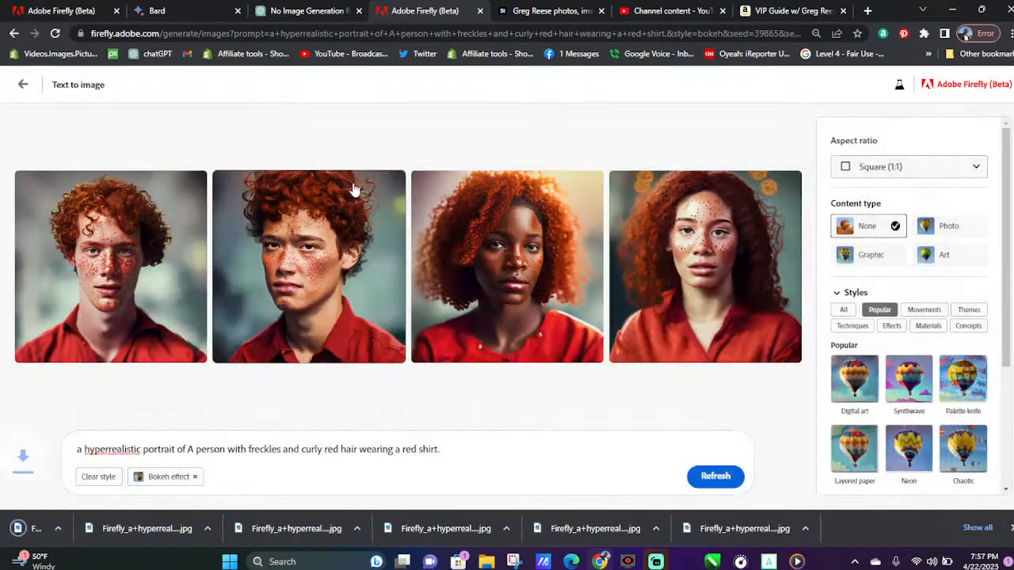
left_click(393, 184)
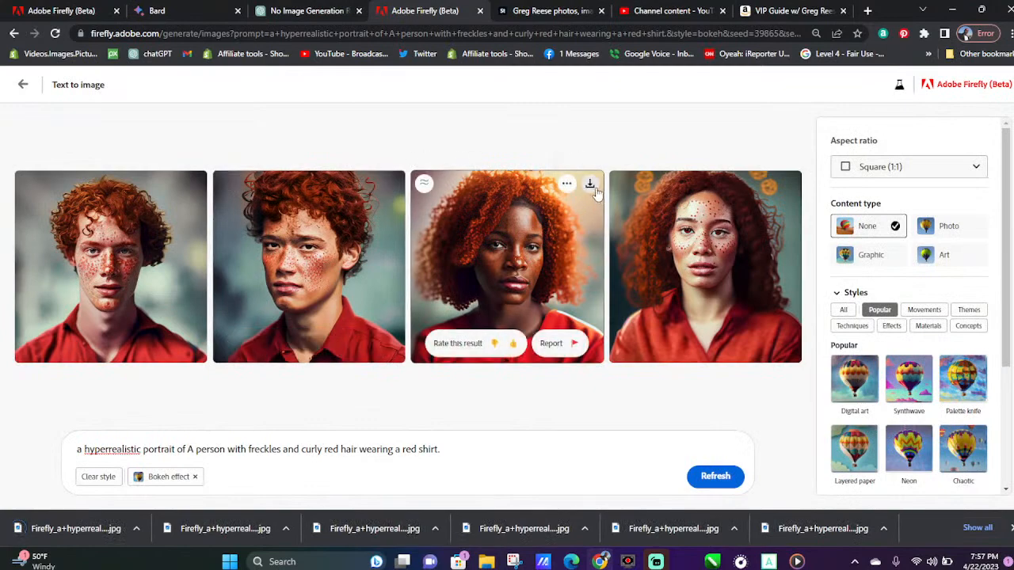
left_click(595, 191)
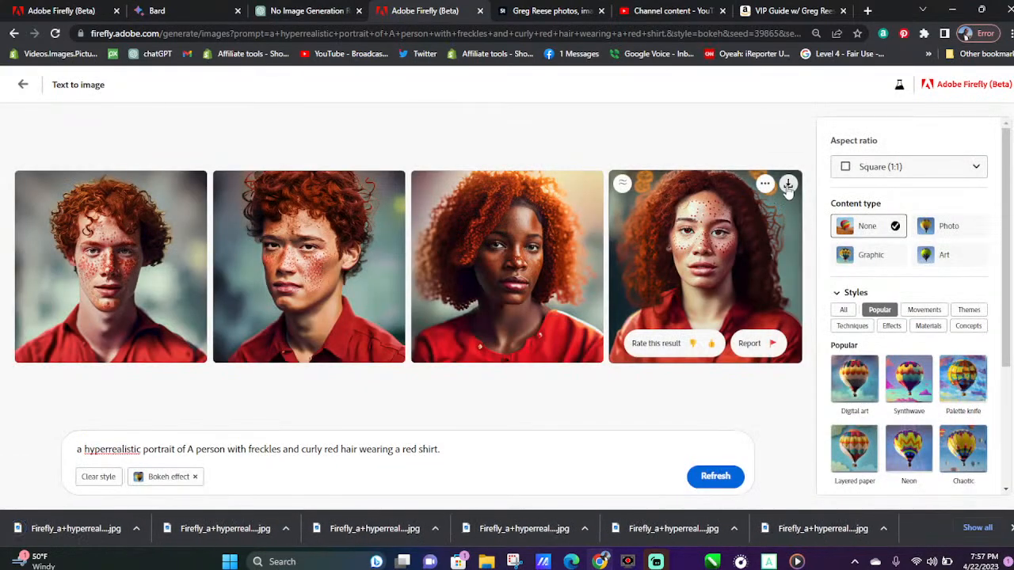
left_click(788, 186)
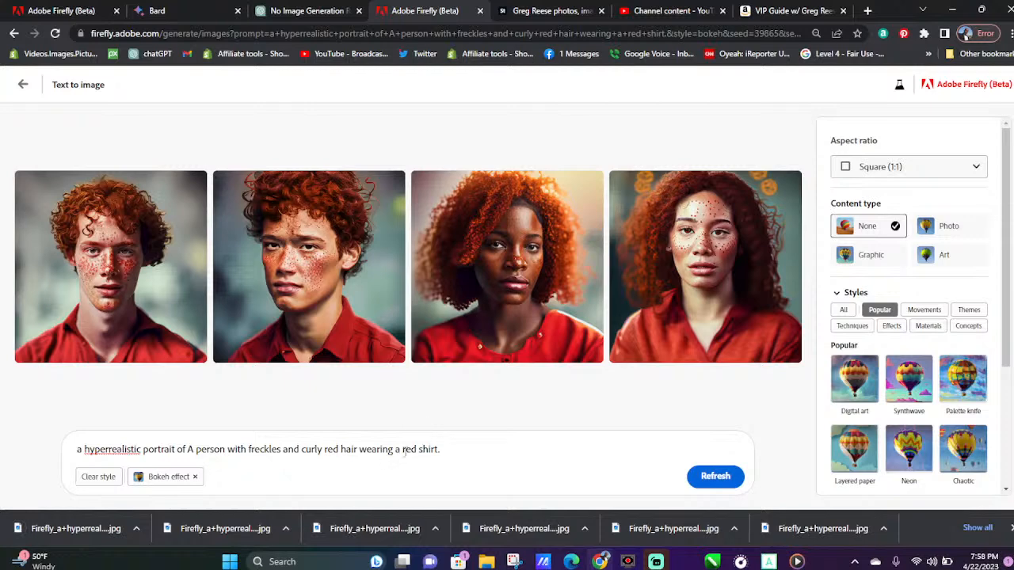
Replace "red" with "green" in the prompt's shirt description and generate new portraits
left_click_drag(403, 449, 414, 452)
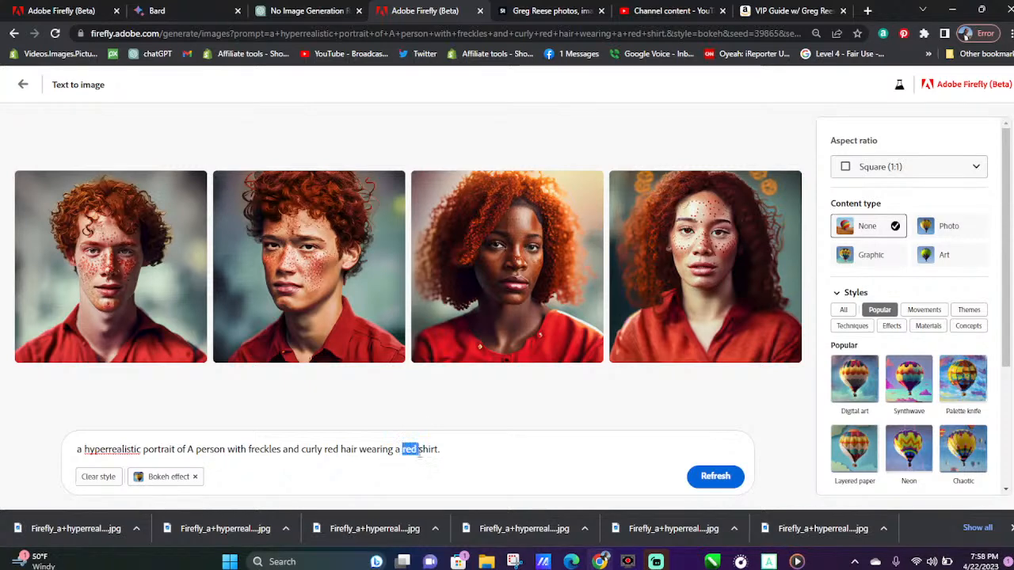
type("green")
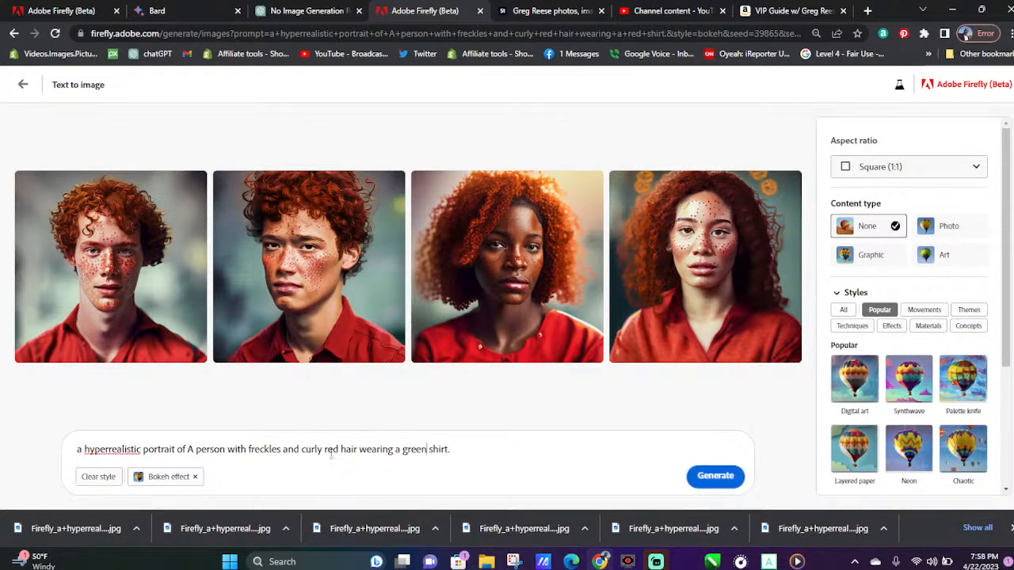
left_click(706, 476)
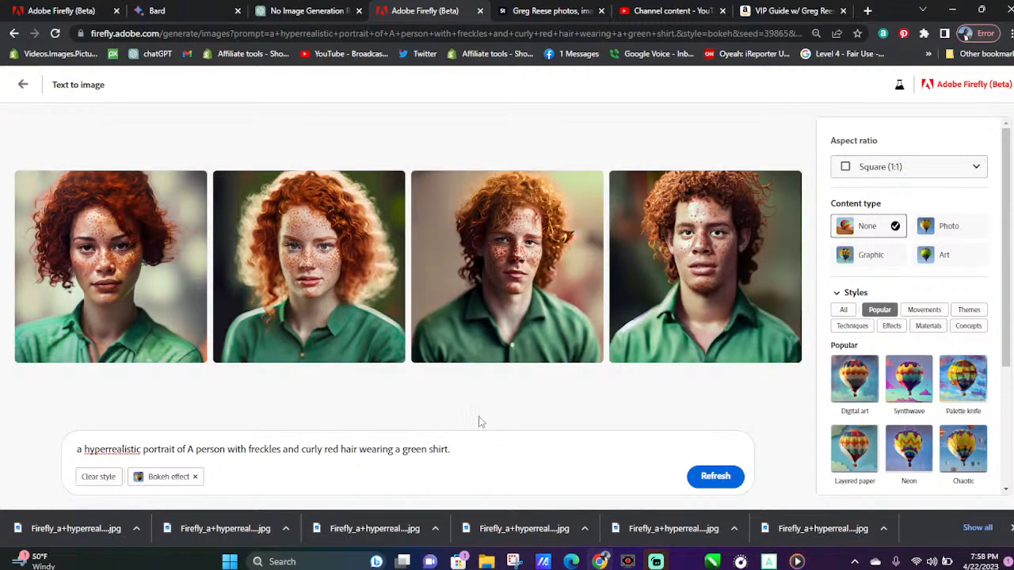
Download all four green-shirt portraits, starting with the fourth and continuing from the first to the third
mouse_move(792, 197)
left_click(790, 185)
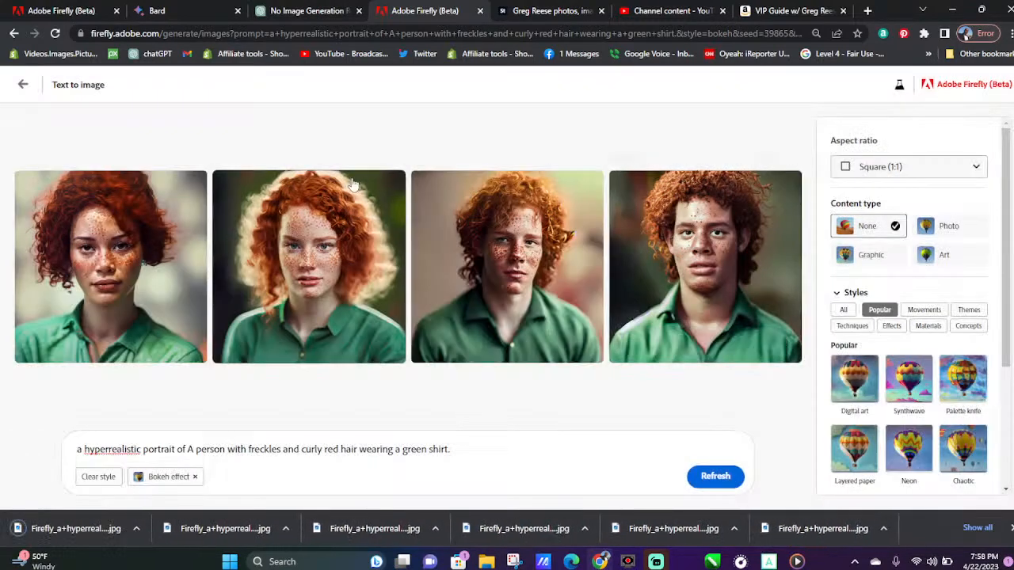
left_click(190, 185)
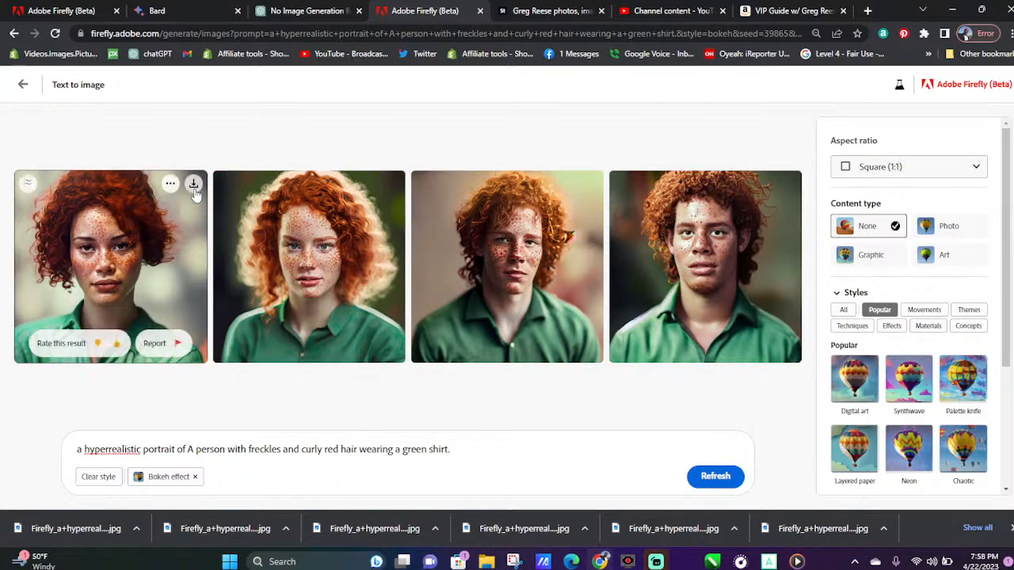
left_click(195, 188)
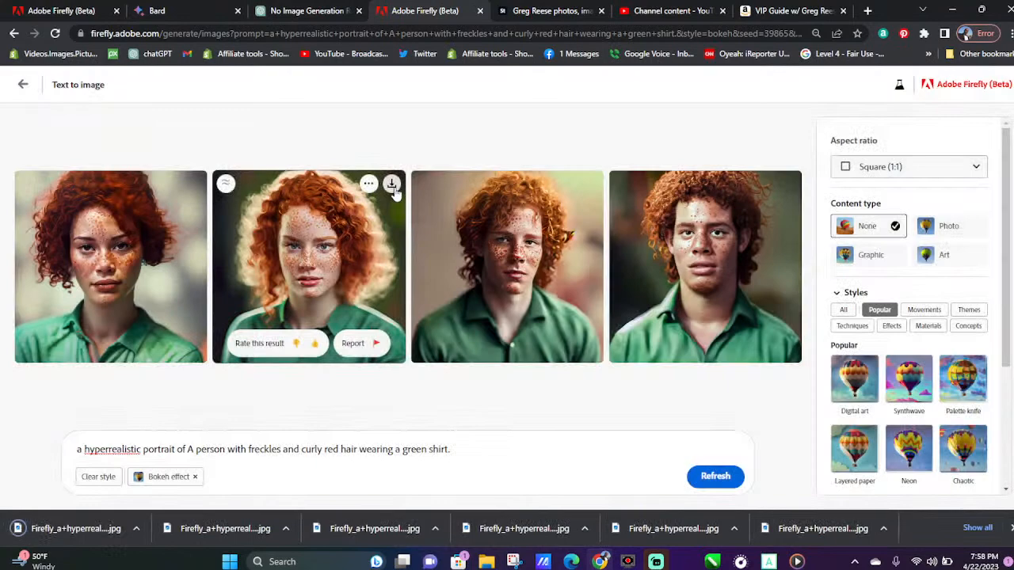
left_click(392, 185)
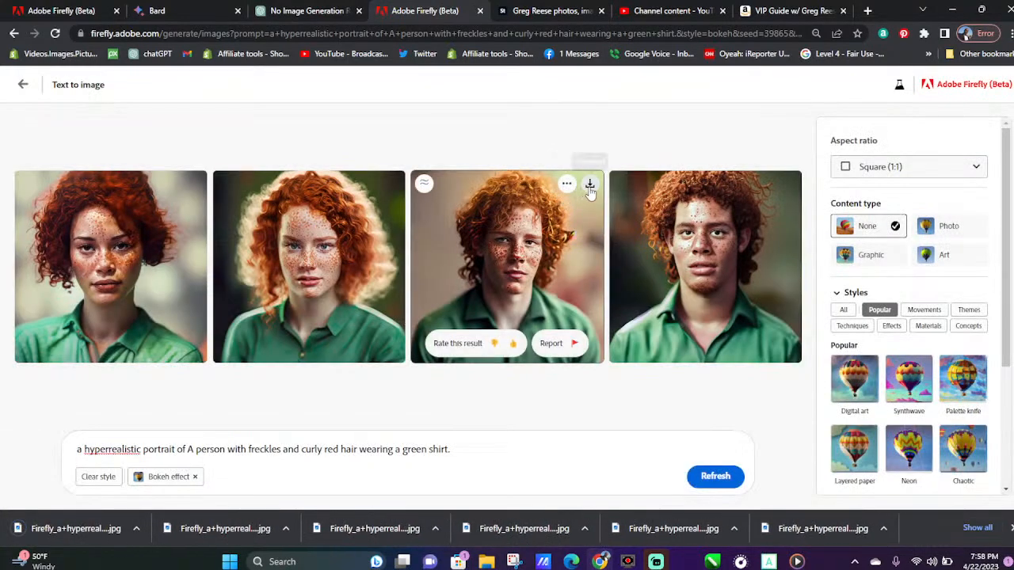
left_click(587, 187)
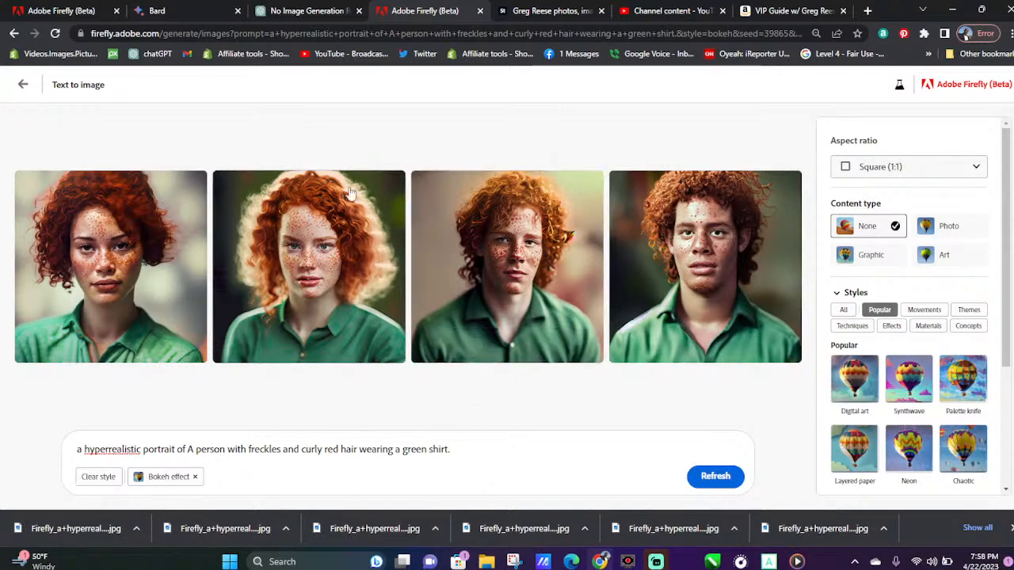
Switch to the ChatGPT conversation and copy description 10, "A person with a buzz cut and a beard wearing a blue shirt."
left_click(333, 8)
scroll(409, 308, "down", 1)
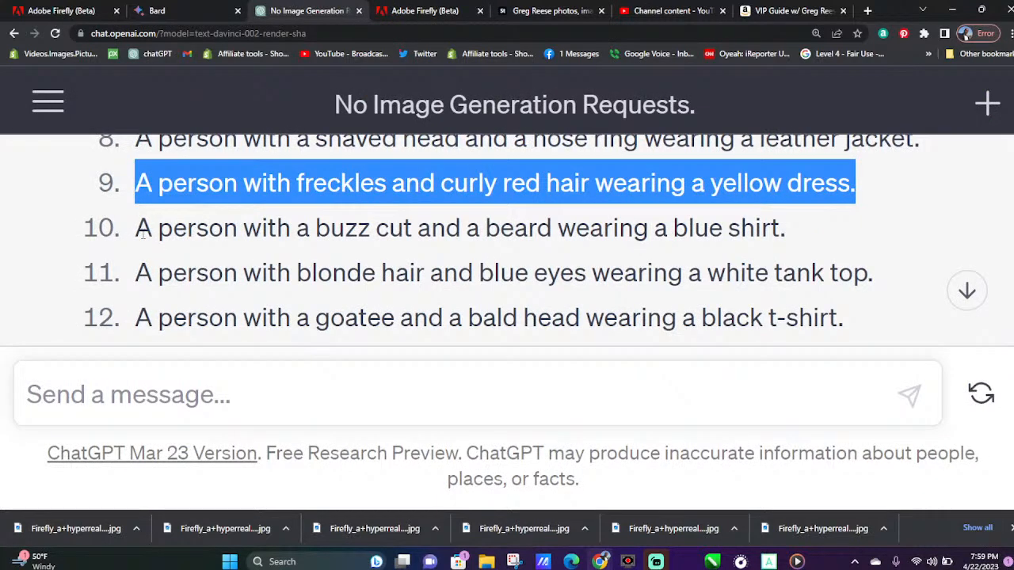
left_click_drag(139, 229, 796, 242)
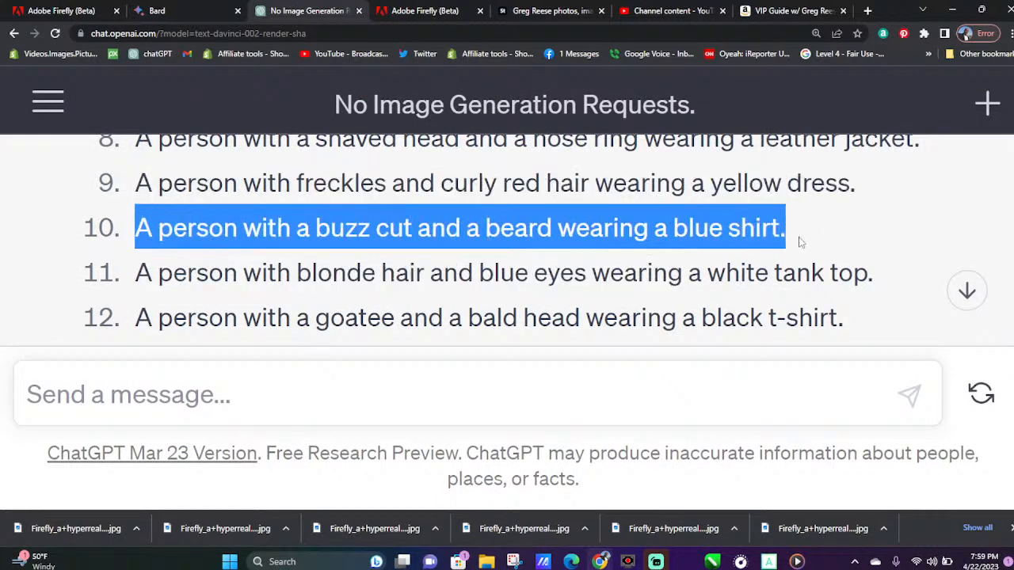
right_click(649, 213)
left_click(717, 216)
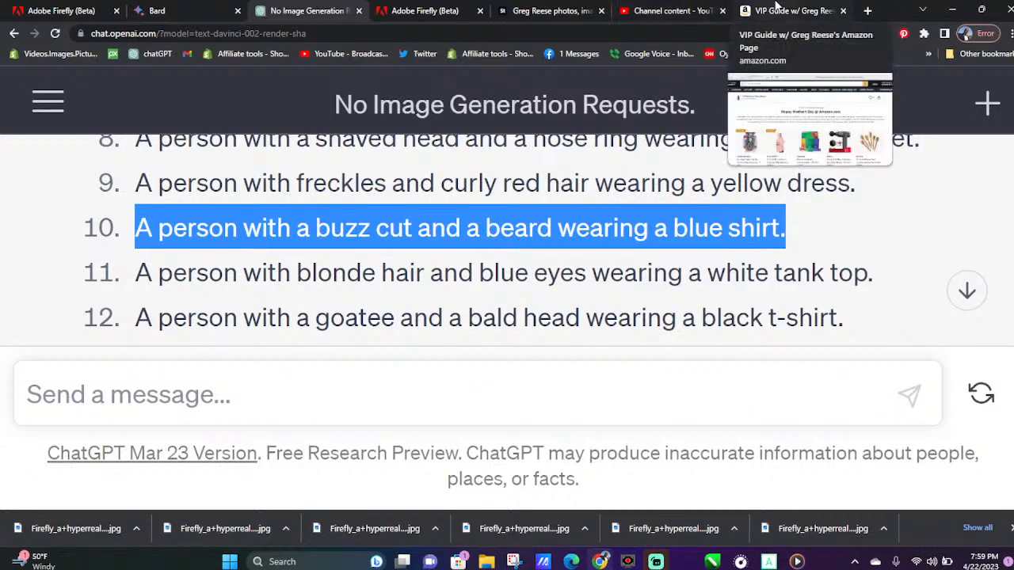
Return to Firefly, replace the prompt's person description with the copied buzz cut and beard one, and generate portraits
left_click(463, 6)
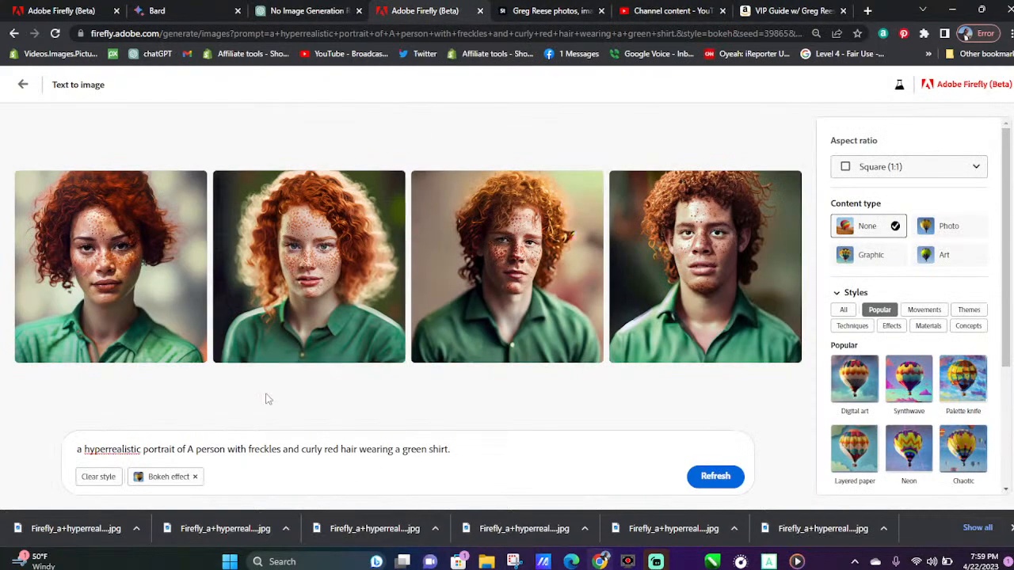
left_click_drag(475, 449, 190, 457)
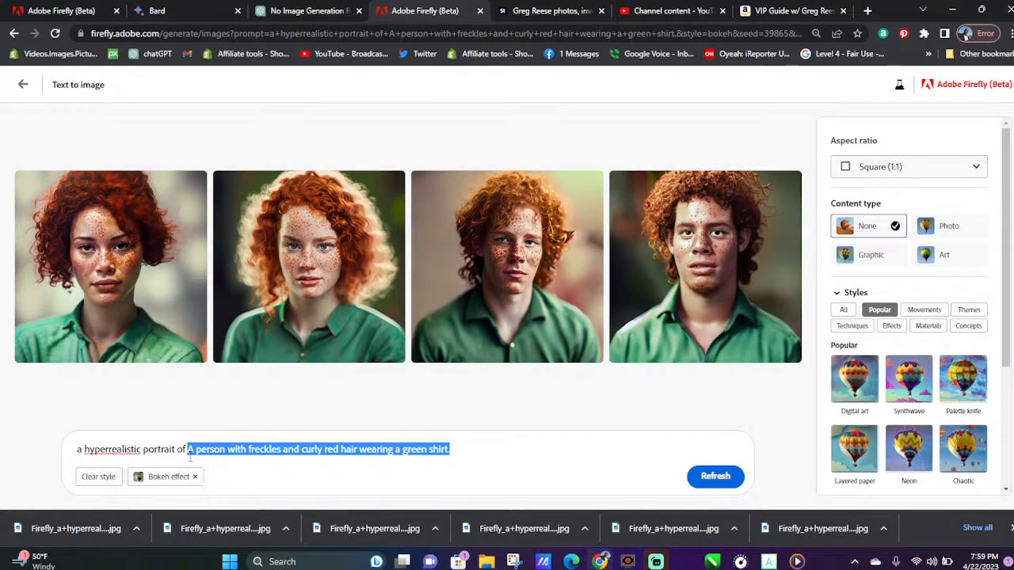
key("ctrl+v")
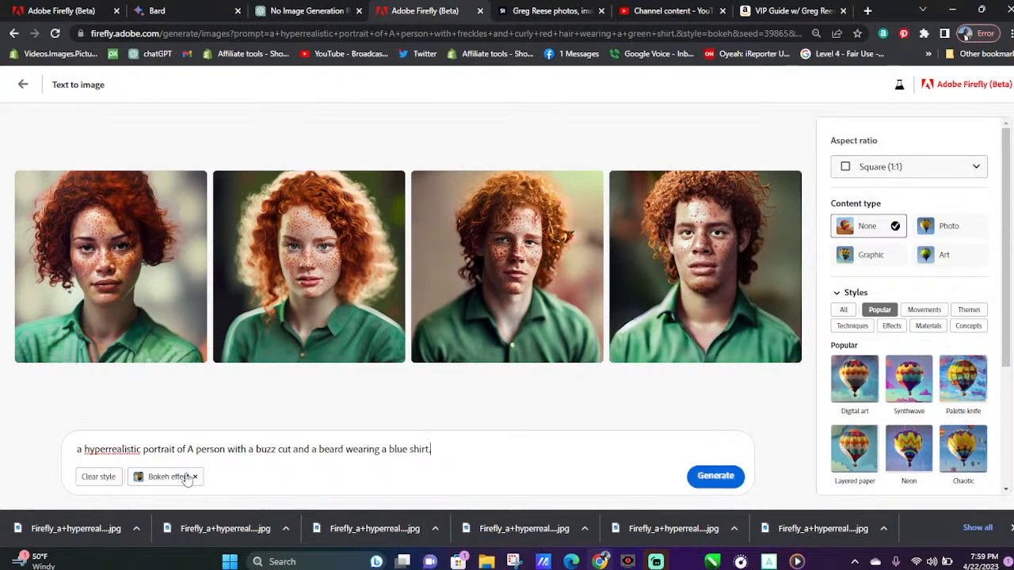
left_click(734, 477)
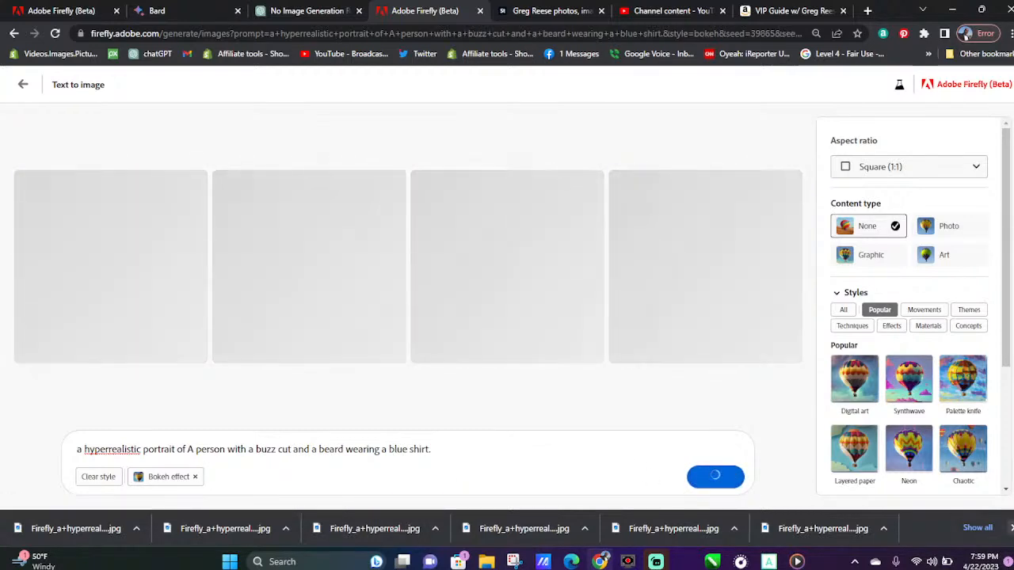
Download all four blue-shirt portraits in order, closing the browser's downloads bar before and after
left_click(1011, 528)
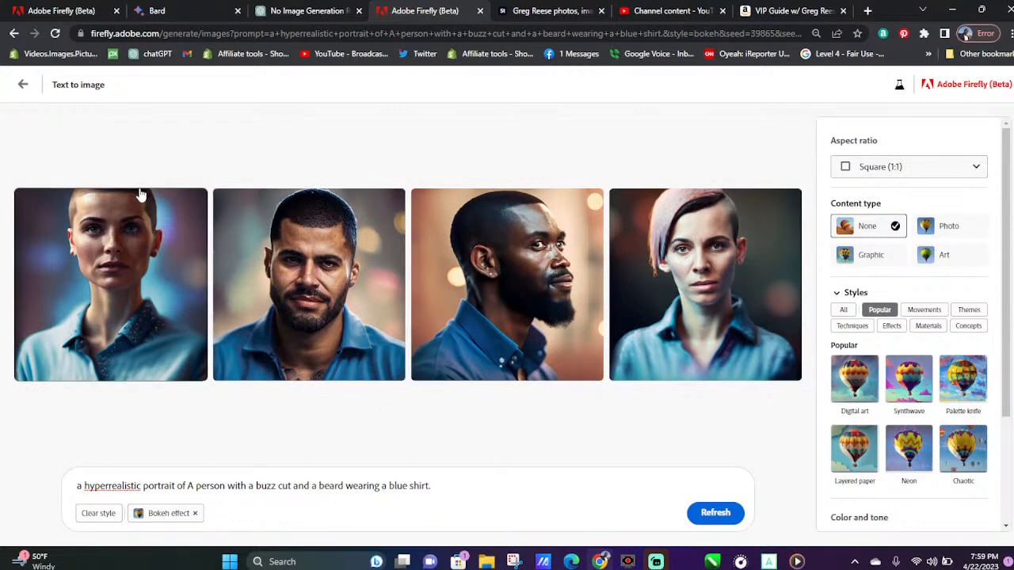
left_click(194, 205)
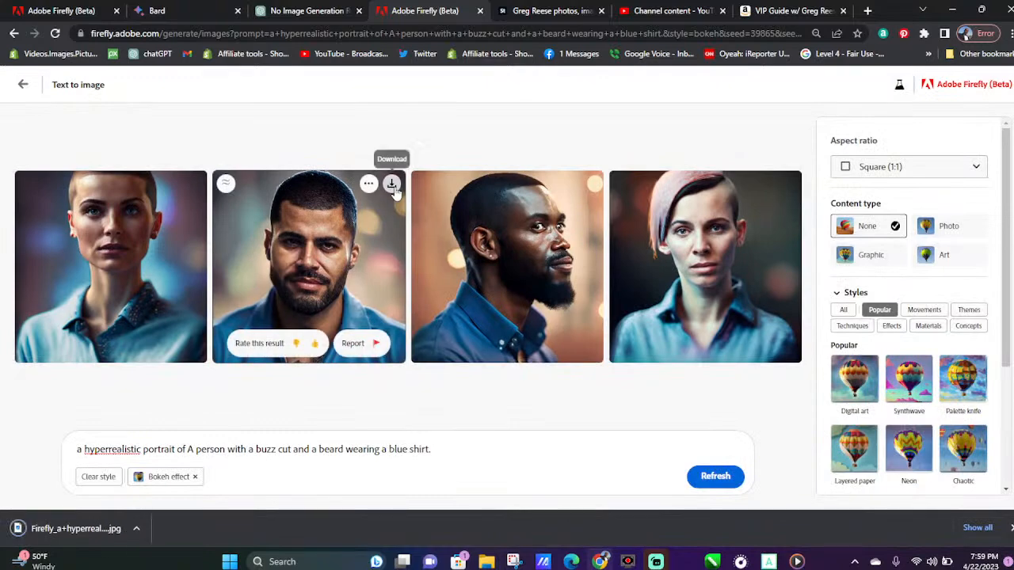
left_click(391, 185)
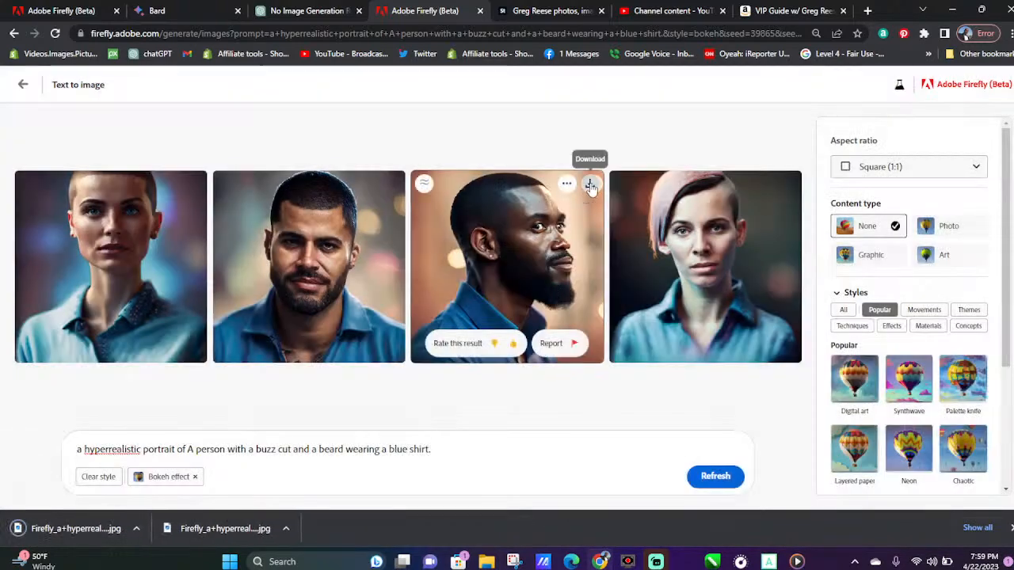
left_click(590, 185)
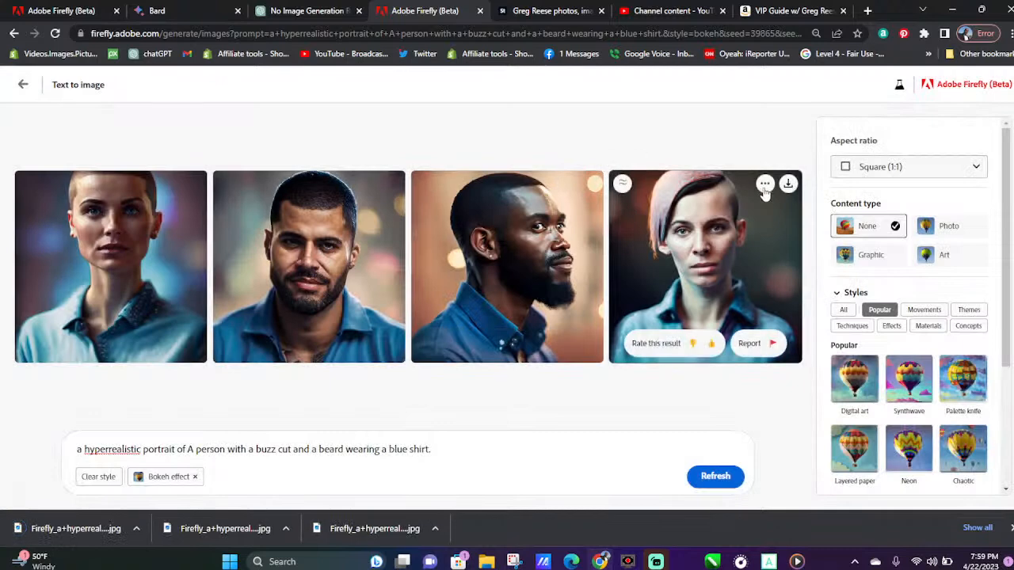
left_click(788, 185)
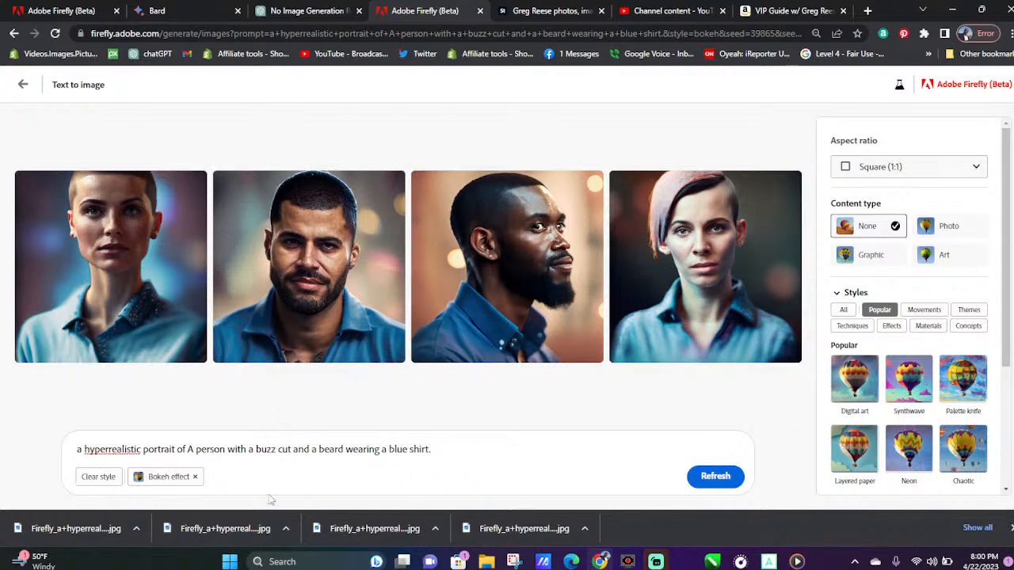
left_click(1011, 527)
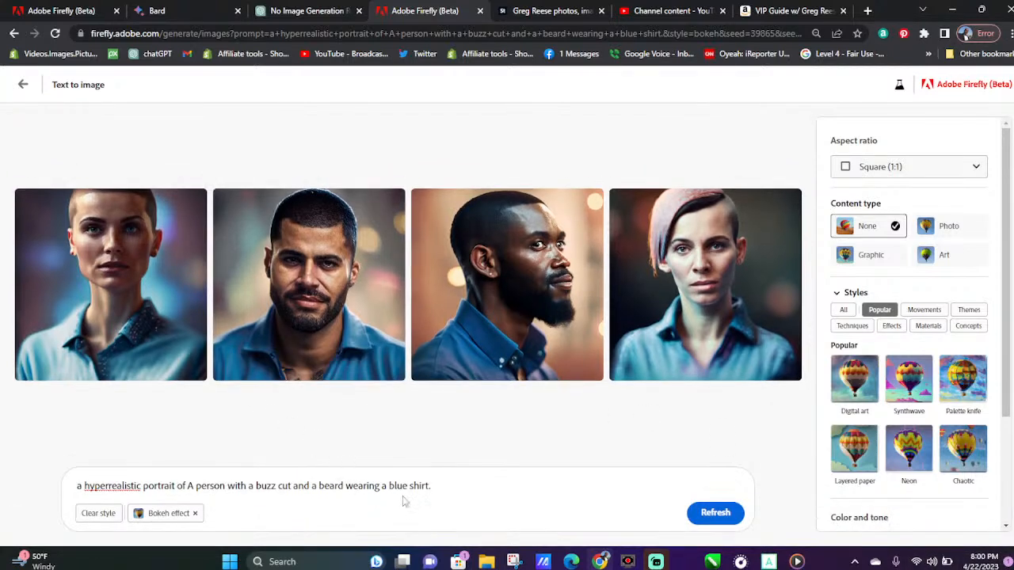
Replace "blue" with "tyedye" in the prompt's shirt description and generate new portraits
left_click_drag(409, 485, 388, 486)
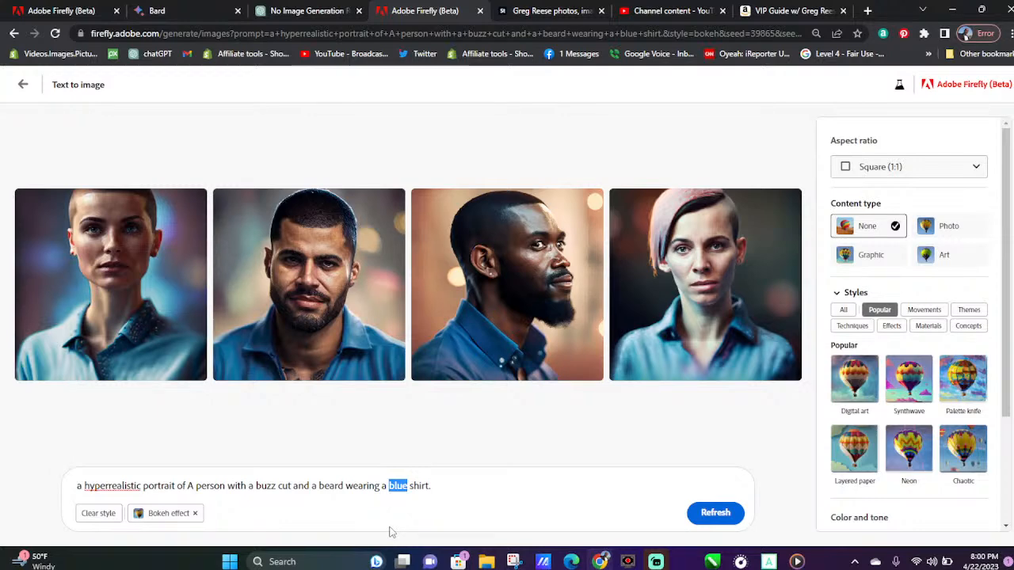
key("BackSpace")
type("tye")
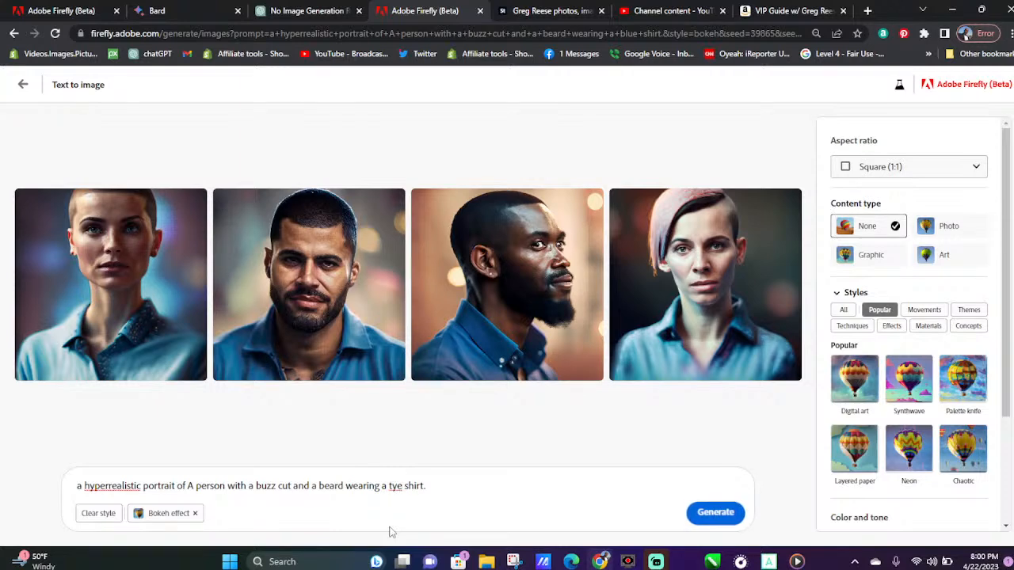
type("dye")
key("Return")
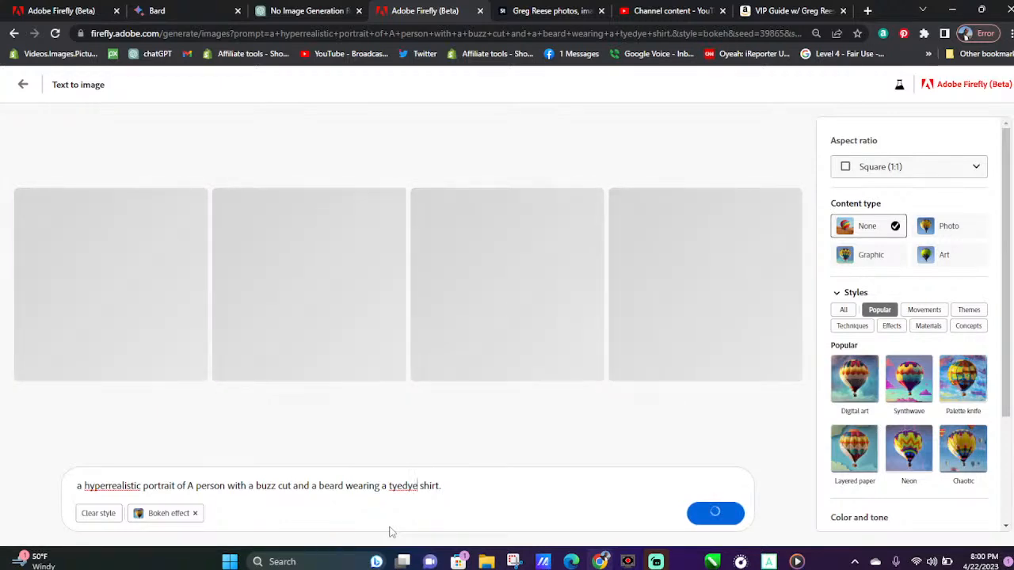
Correct the spelling of "tyedye" in the prompt to "tie-dye"
right_click(400, 485)
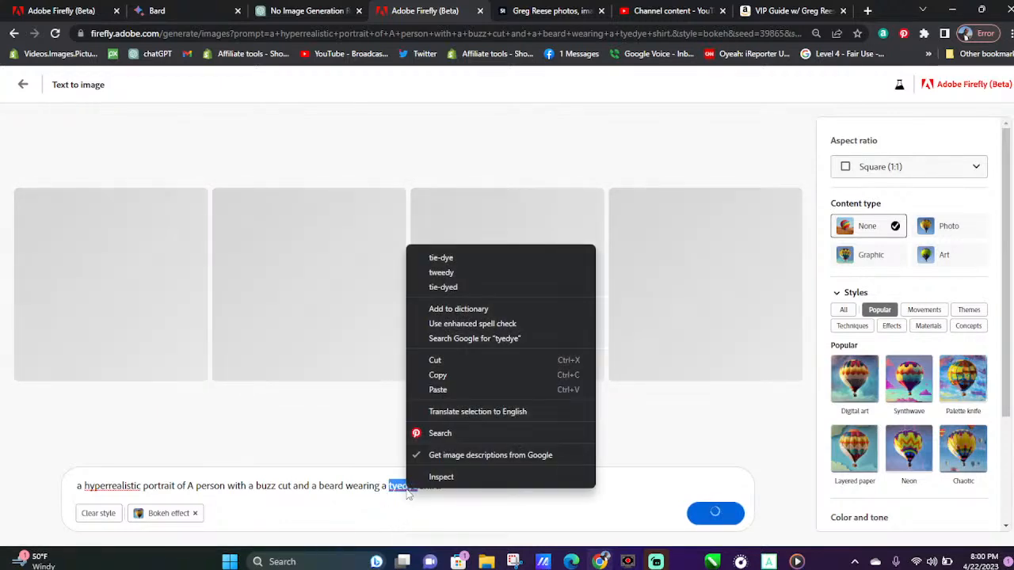
key("Escape")
type("tie-dye")
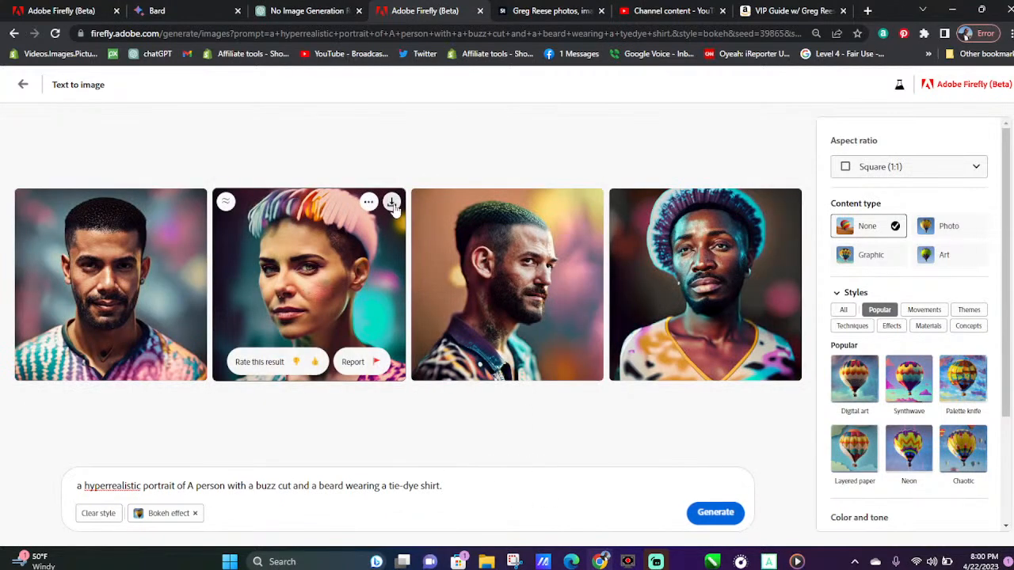
Download all four portraits from the "tyedye" prompt, starting with the second, followed by the first, third and fourth
left_click(392, 204)
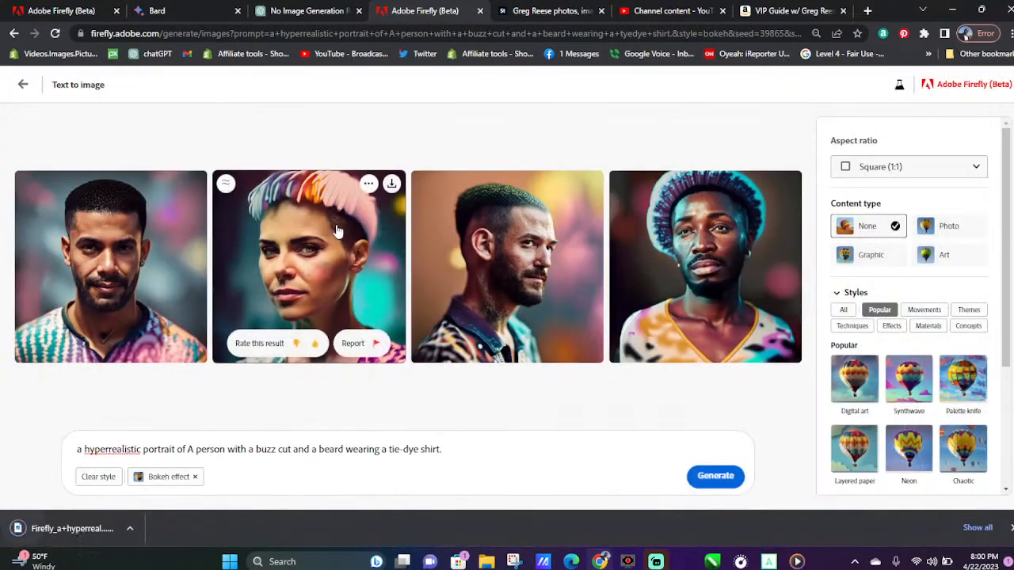
left_click(193, 183)
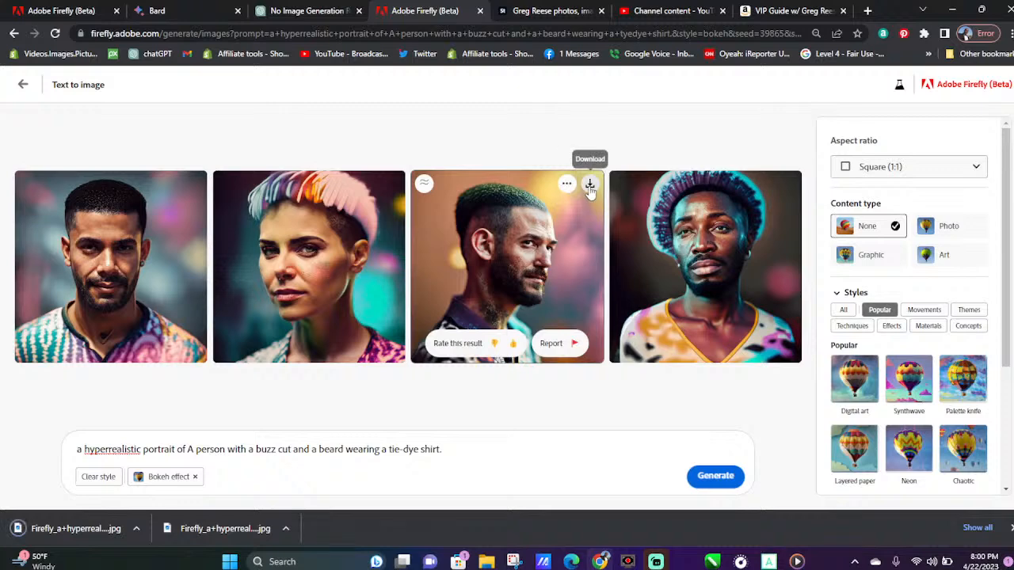
left_click(590, 185)
left_click(788, 184)
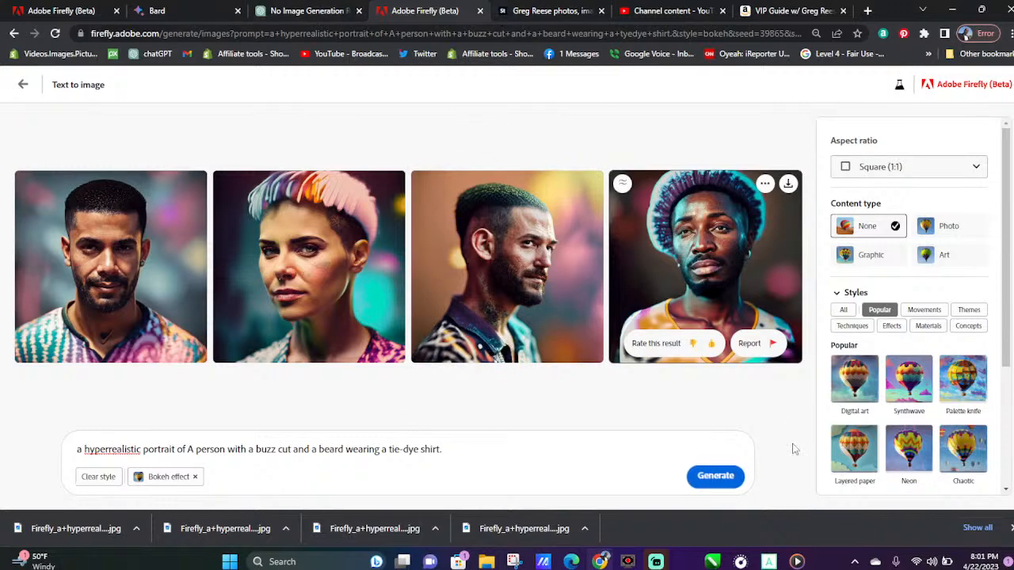
Generate new portraits from the corrected tie-dye shirt prompt and download all four of them in order
left_click(716, 478)
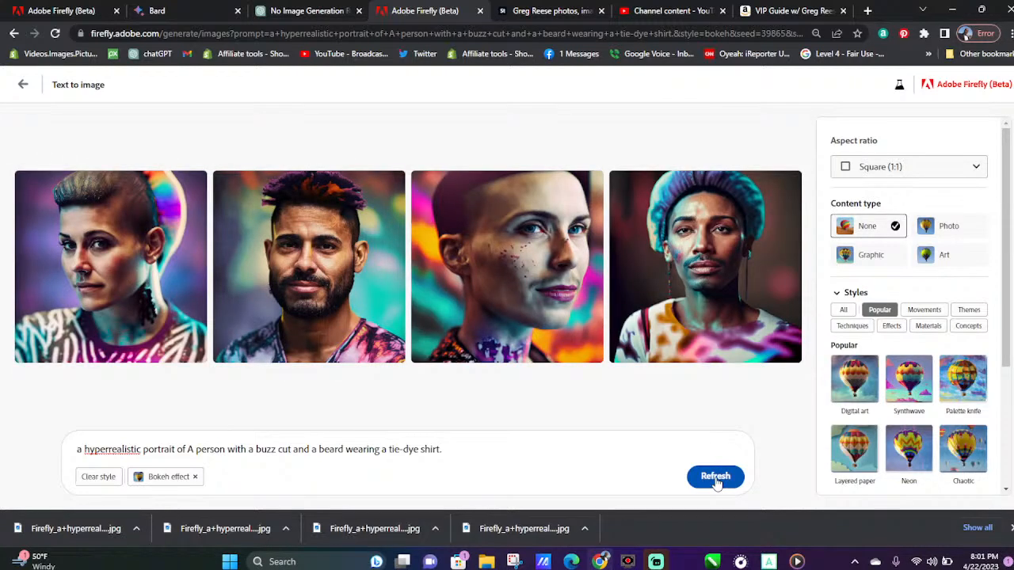
left_click(194, 190)
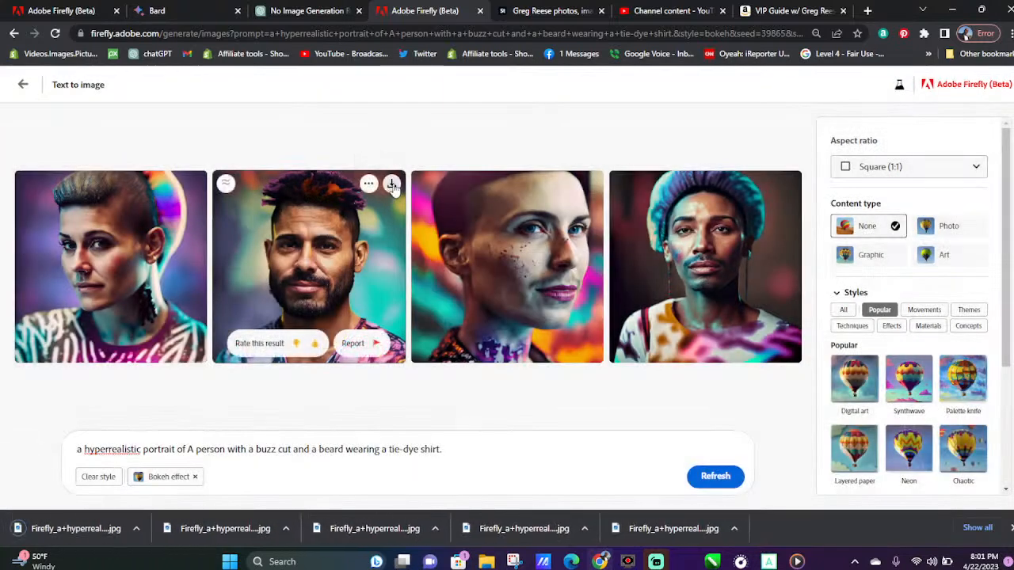
left_click(392, 184)
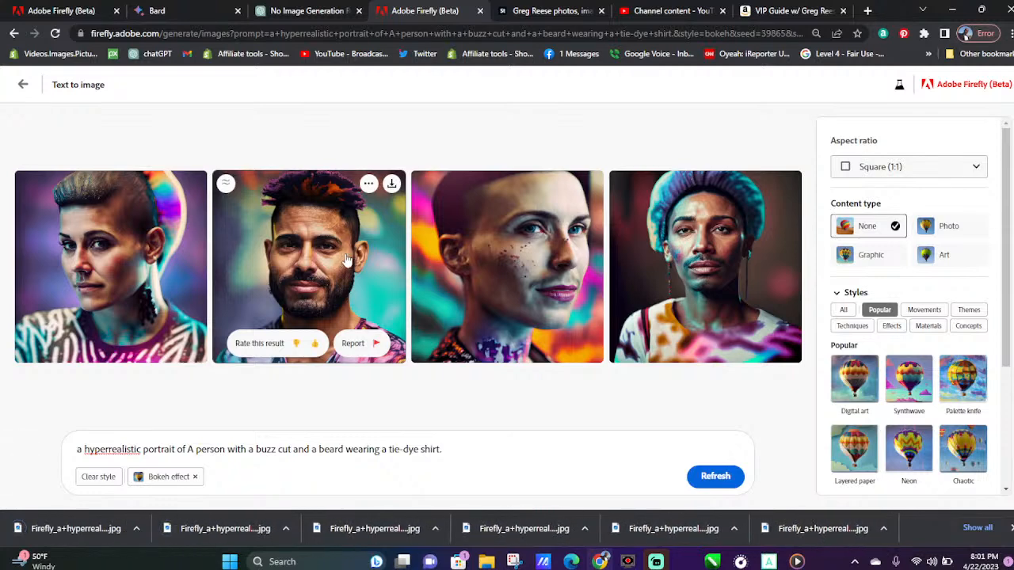
left_click(591, 184)
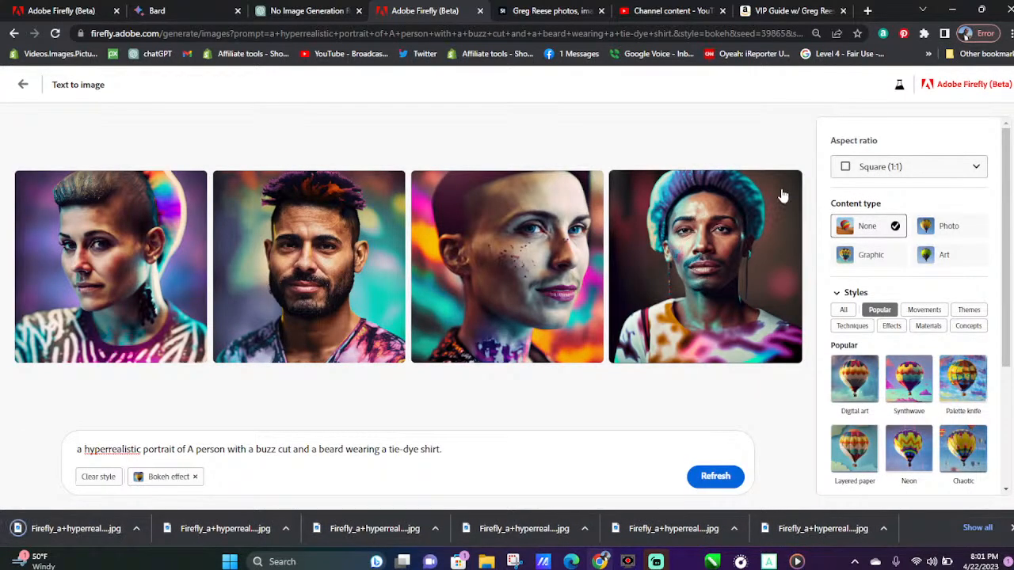
left_click(788, 185)
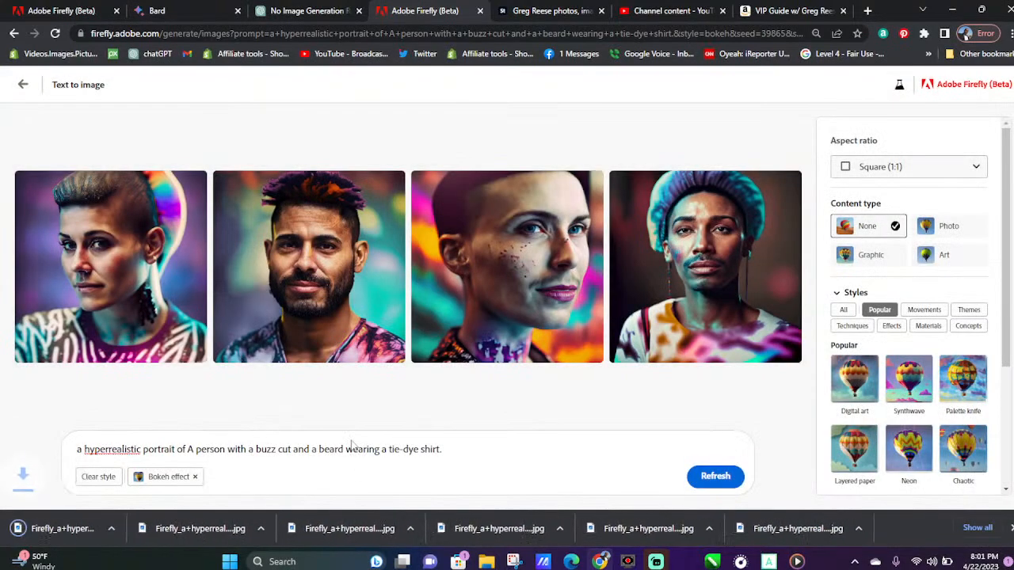
Return to the text-to-image gallery and look through the sample images for a prompt to try
left_click(23, 85)
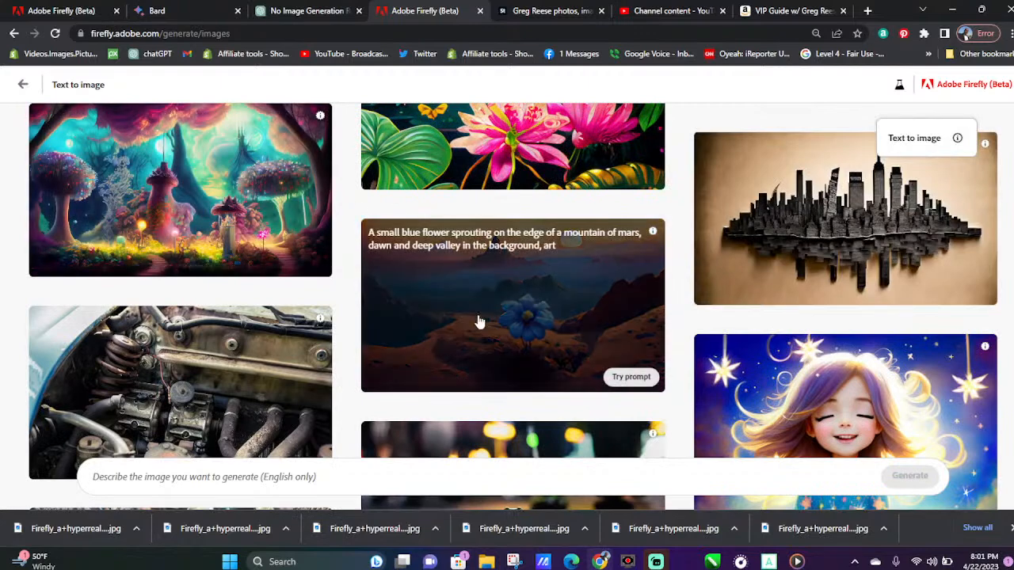
scroll(516, 315, "up", 2)
scroll(516, 315, "up", 2)
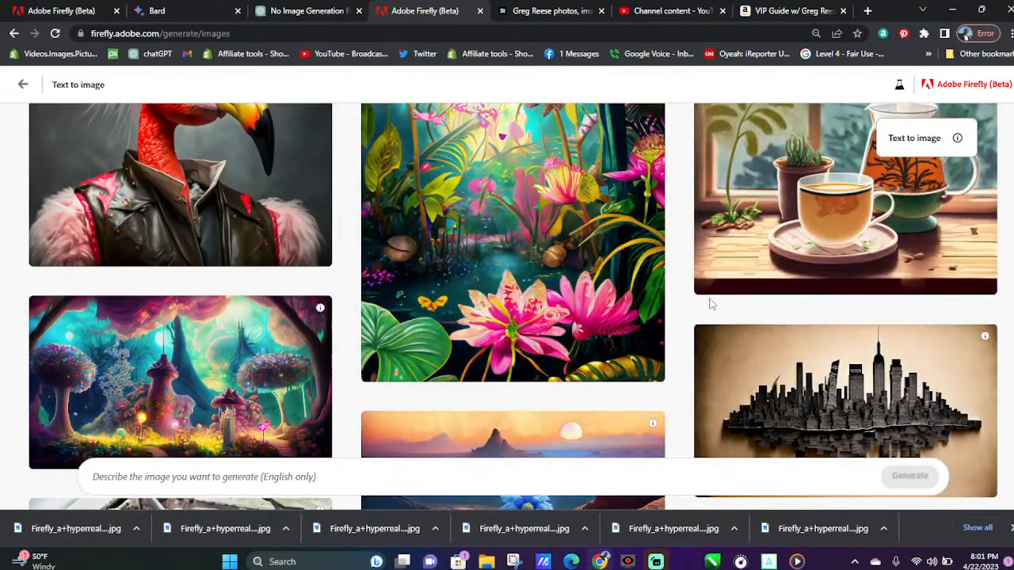
scroll(715, 299, "up", 1)
scroll(716, 299, "up", 2)
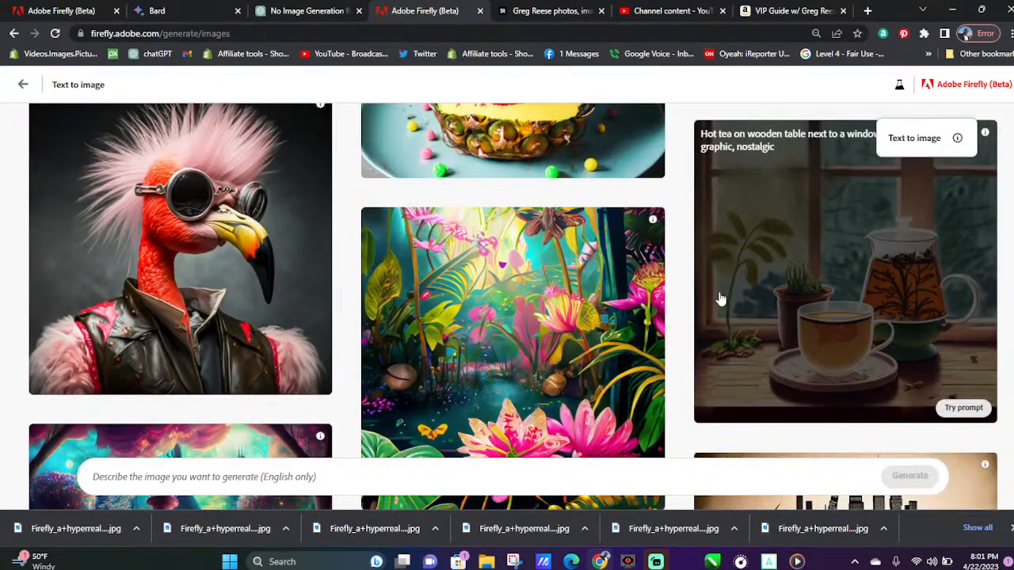
scroll(725, 297, "down", 5)
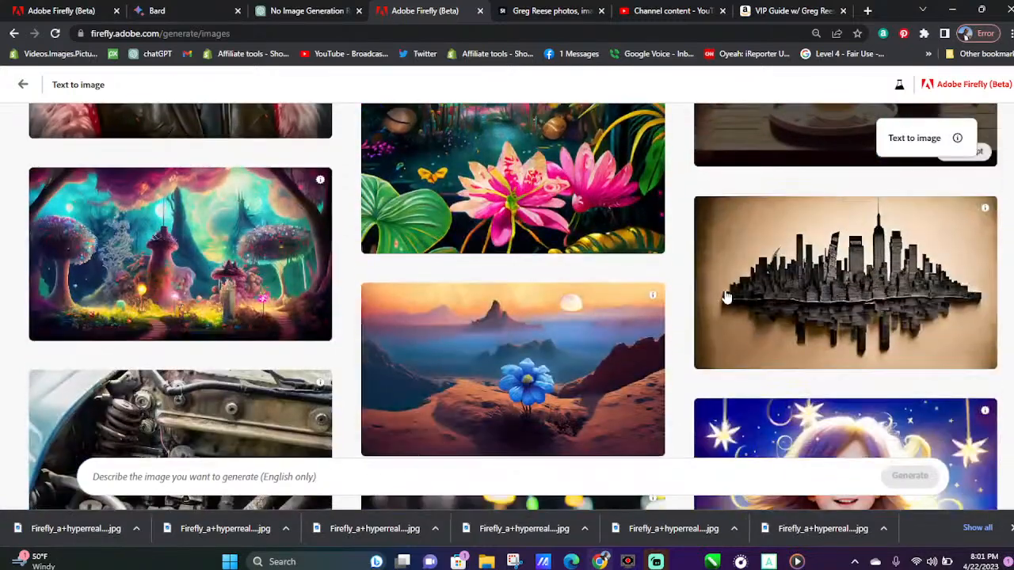
scroll(725, 297, "down", 3)
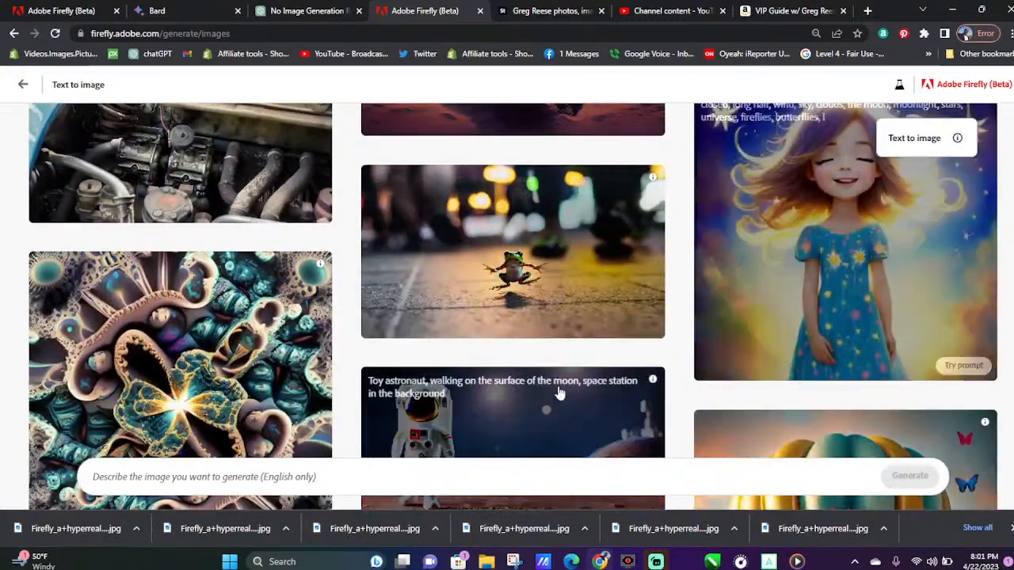
scroll(555, 396, "down", 1)
scroll(559, 389, "down", 5)
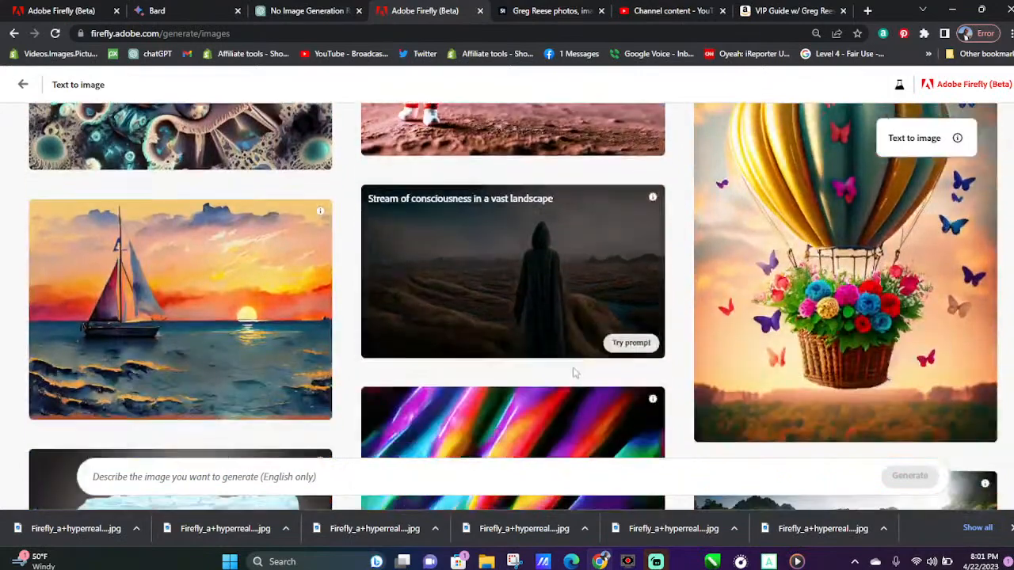
scroll(576, 370, "down", 1)
scroll(579, 365, "down", 4)
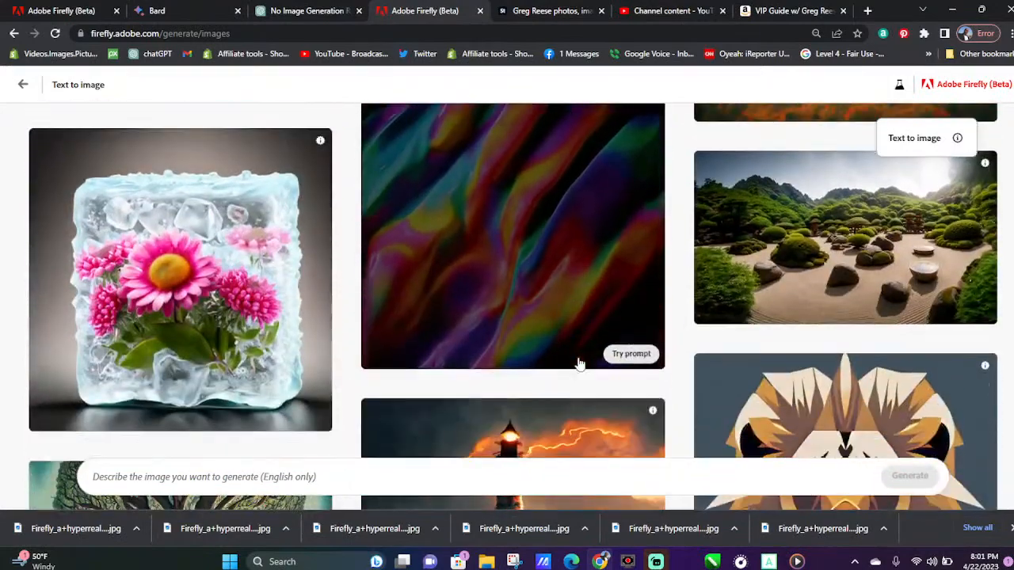
scroll(579, 365, "down", 3)
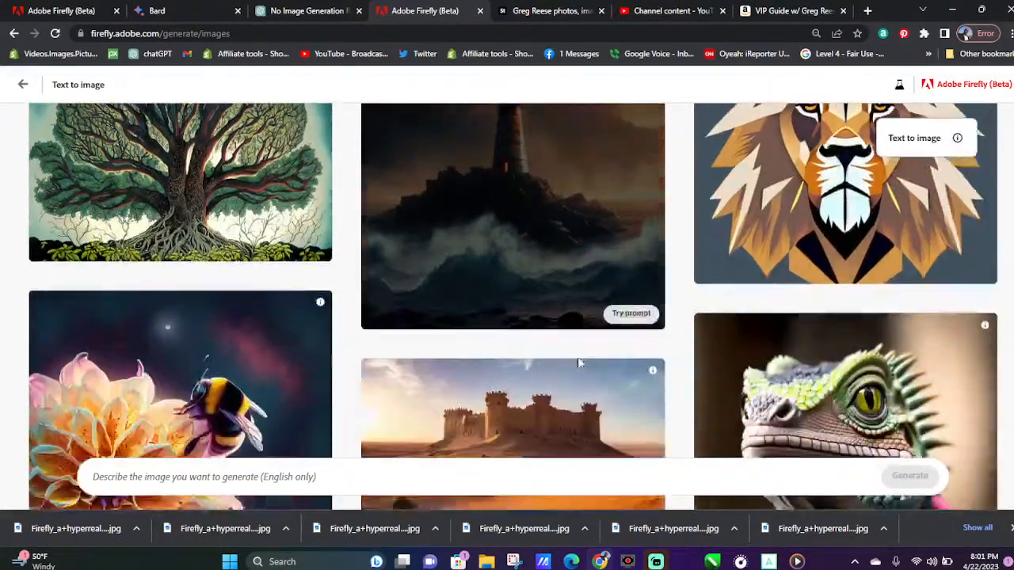
scroll(579, 364, "down", 5)
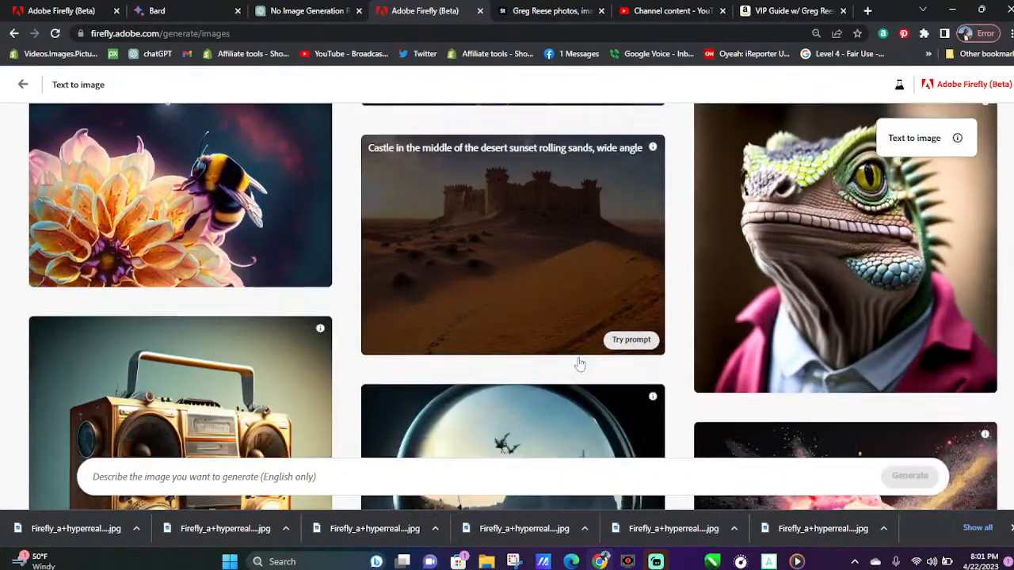
scroll(579, 352, "down", 3)
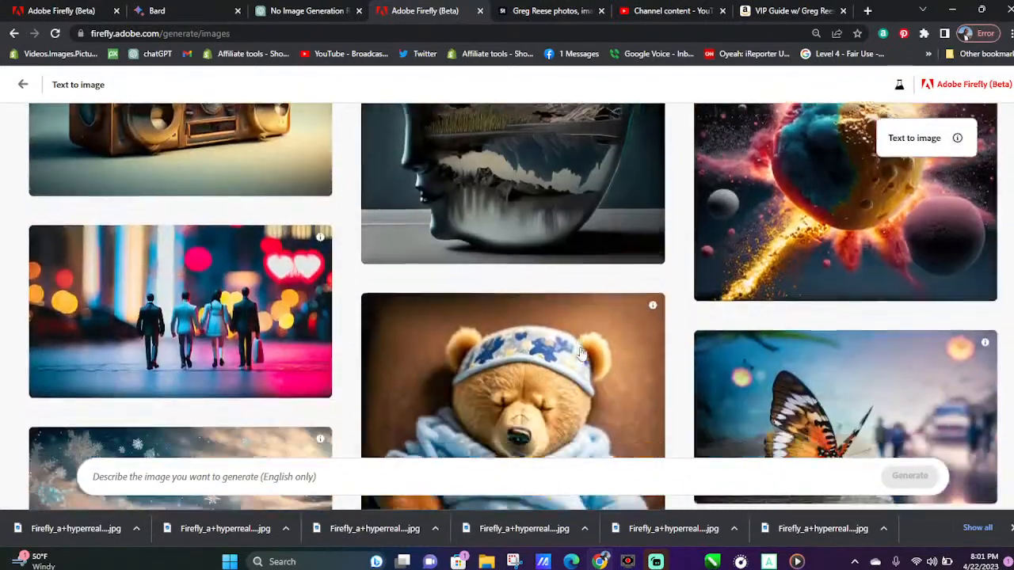
scroll(579, 353, "down", 3)
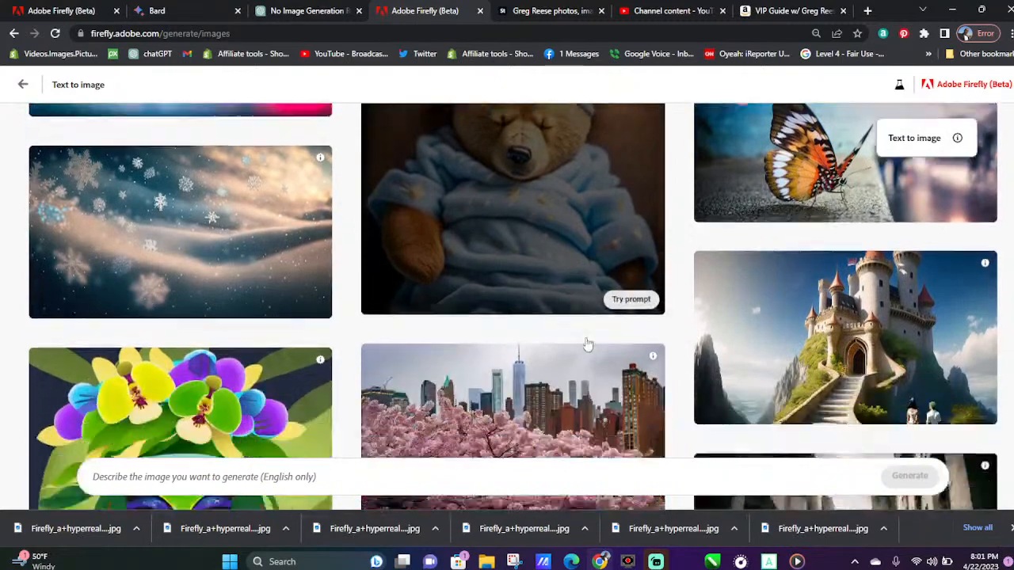
scroll(587, 341, "down", 3)
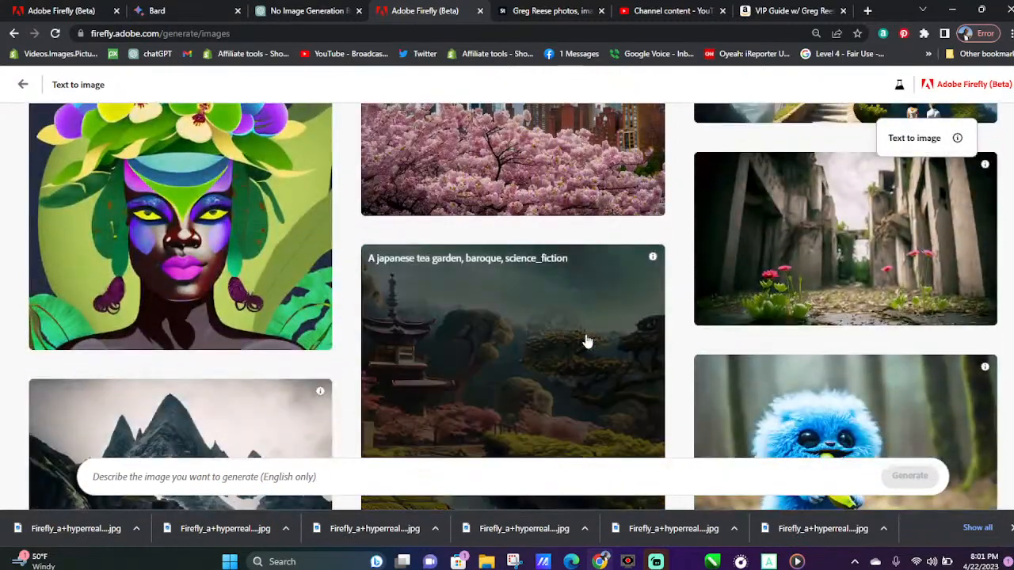
scroll(583, 347, "down", 3)
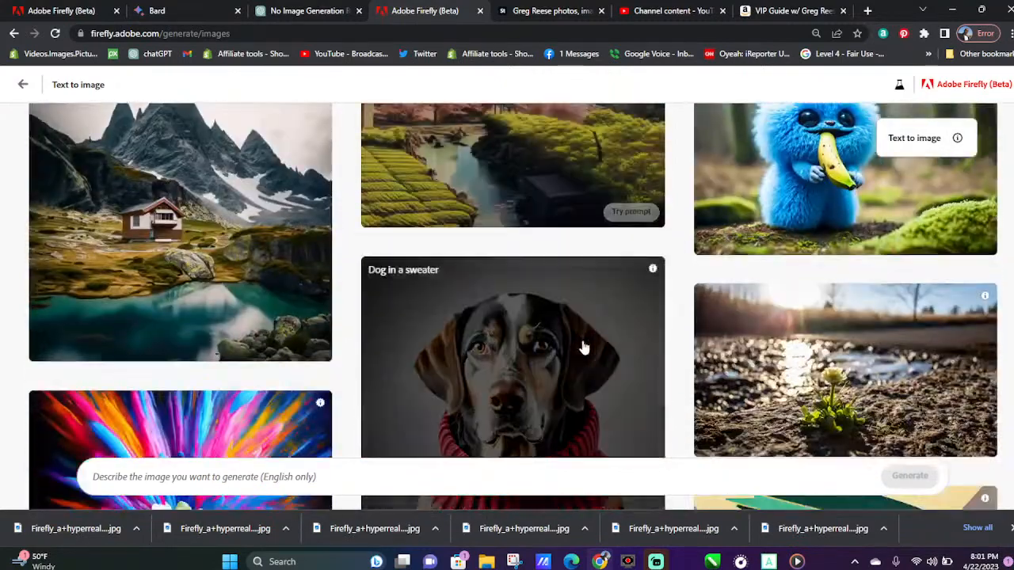
scroll(583, 348, "down", 1)
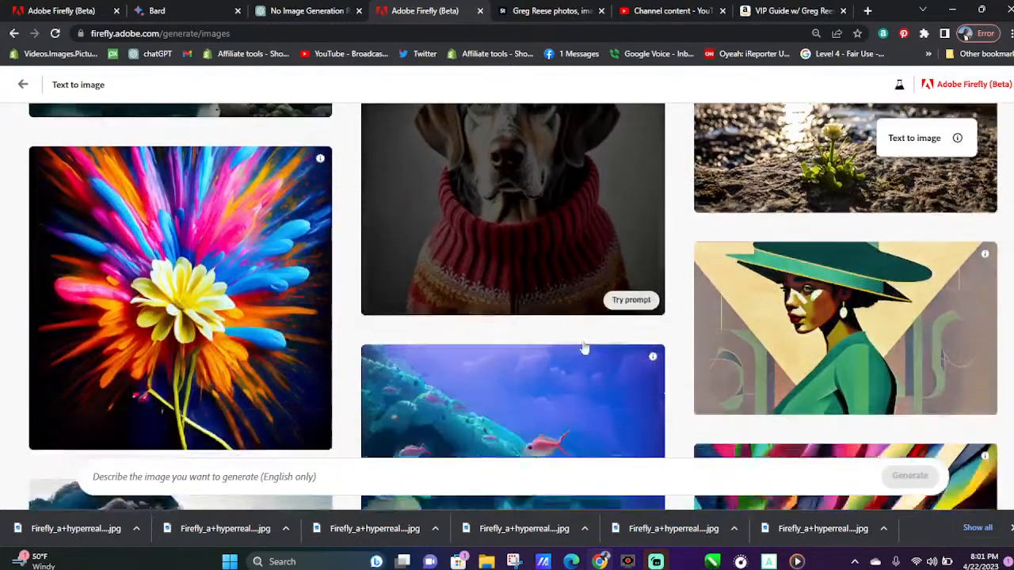
Try the sample prompt "Dog in a sweater", extend it with "with a bow" and generate new images
scroll(583, 346, "up", 2)
left_click(631, 415)
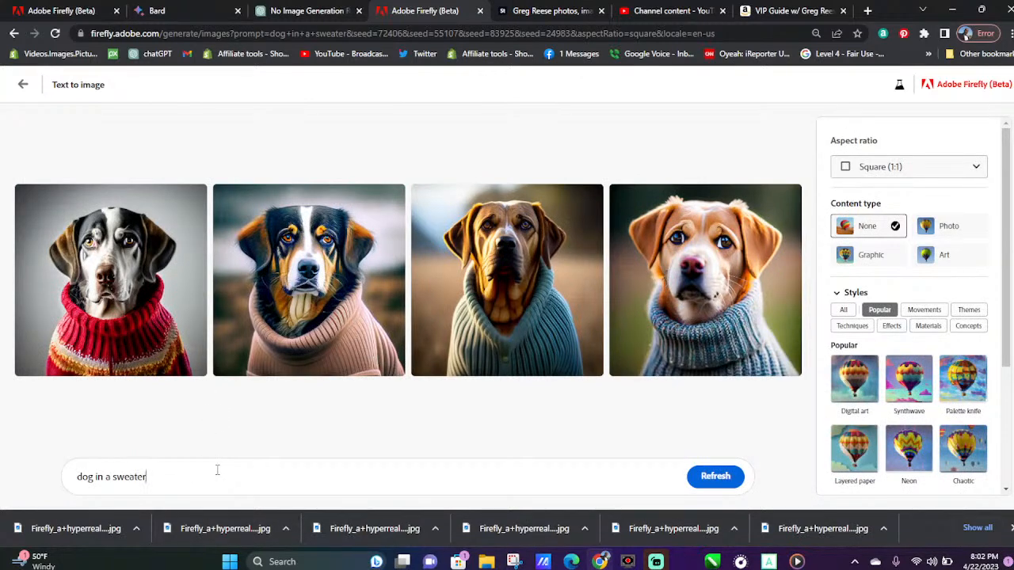
type("with a bow")
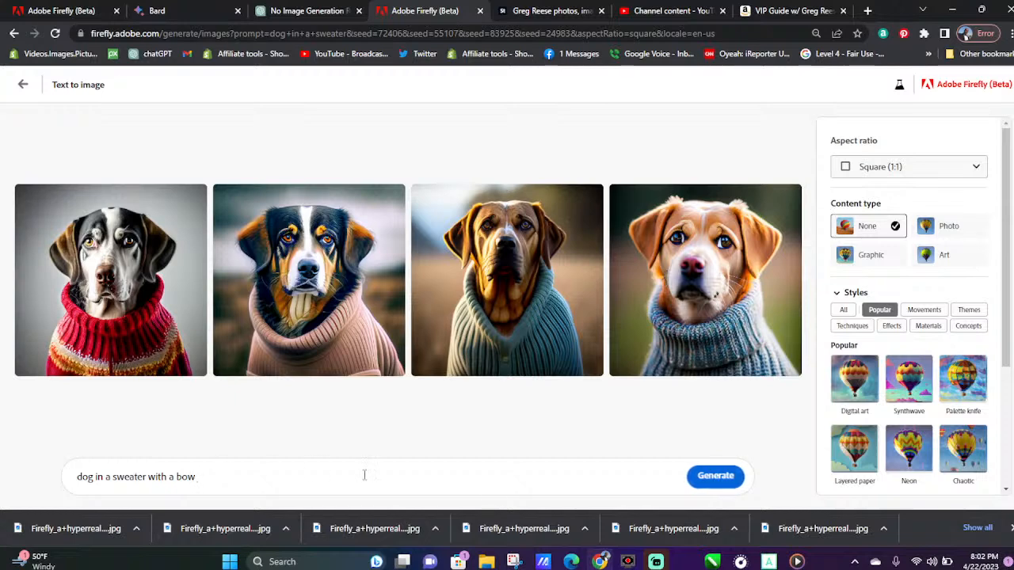
left_click(718, 476)
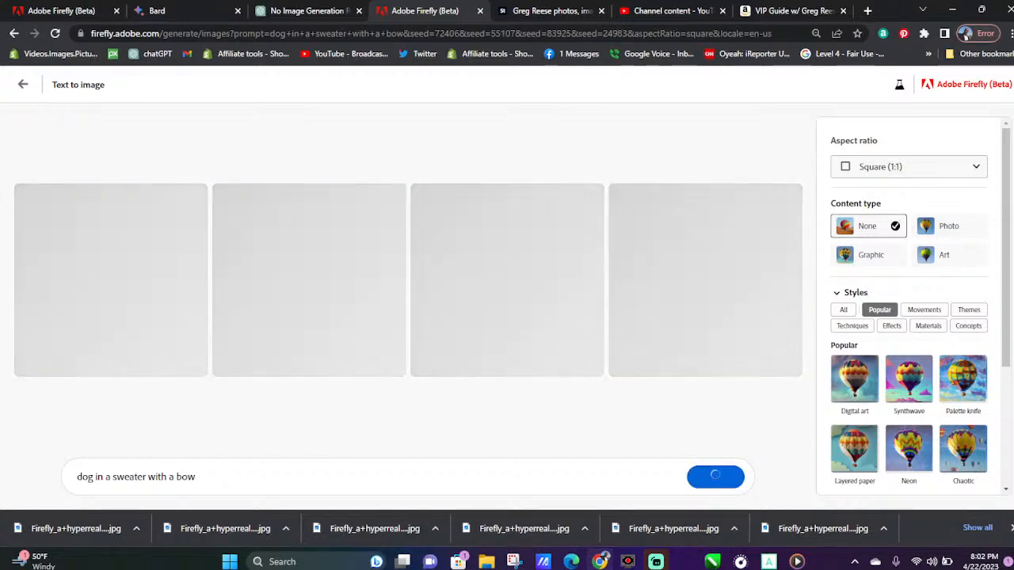
Close the browser's downloads bar and download all four images of the dog in a sweater with a bow
left_click(1011, 528)
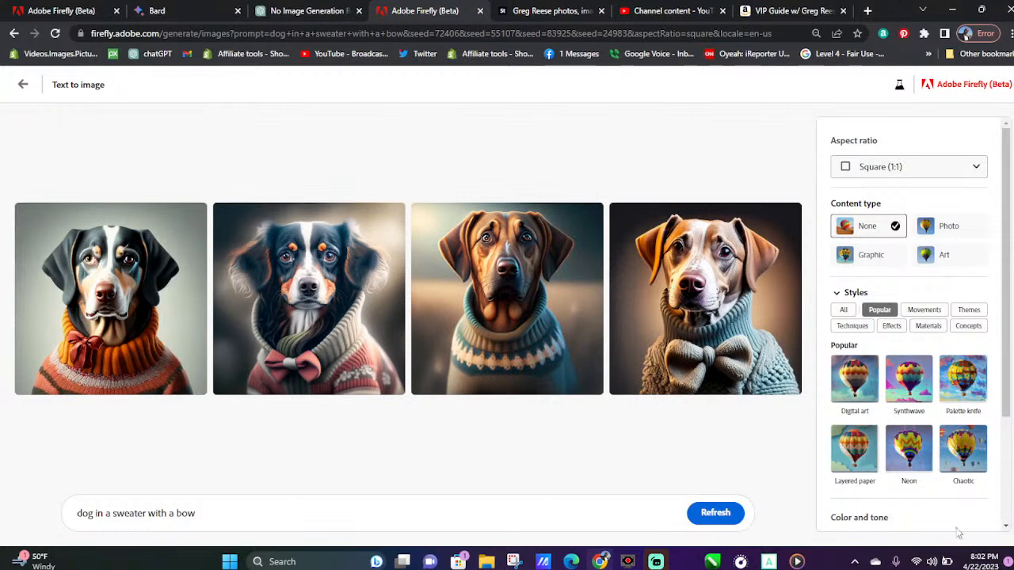
left_click(194, 216)
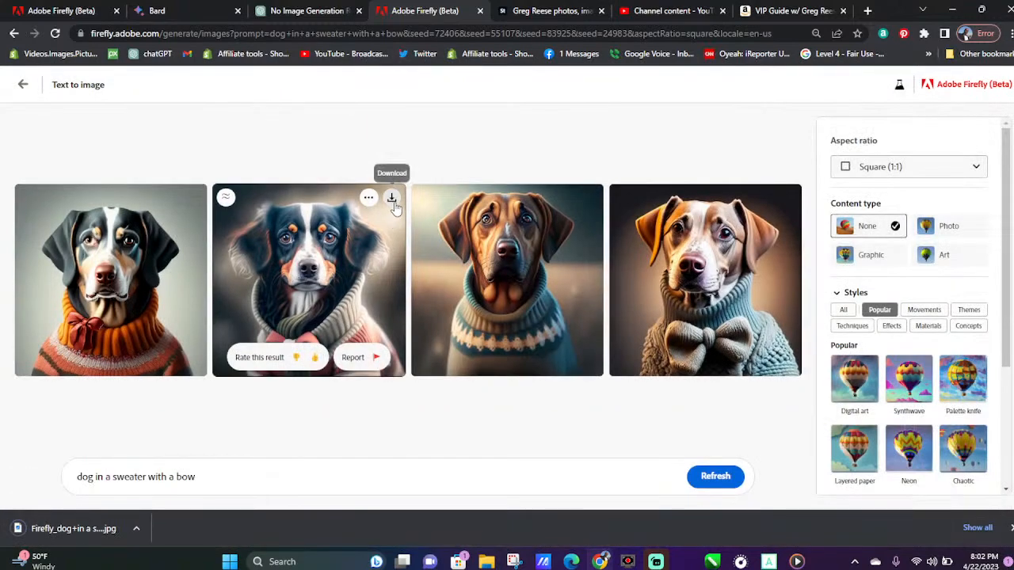
left_click(390, 195)
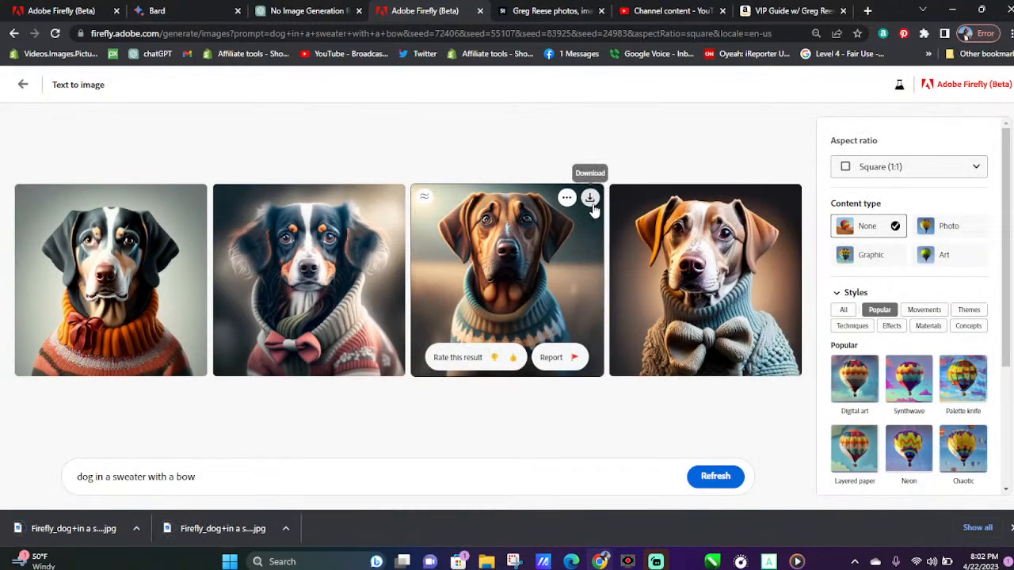
left_click(787, 197)
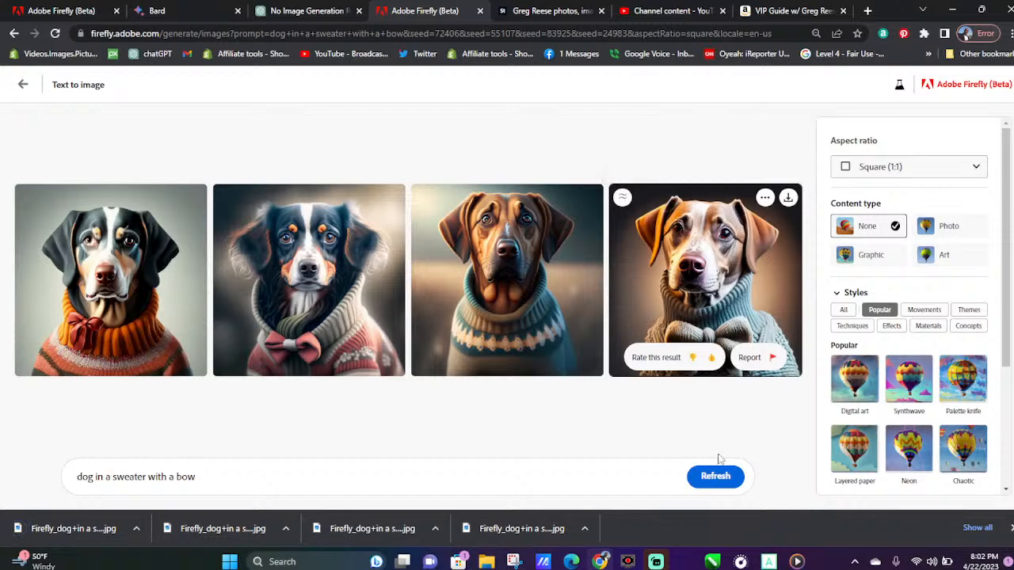
Give a thumbs-up rating to the fourth, first and second dog images
left_click(709, 358)
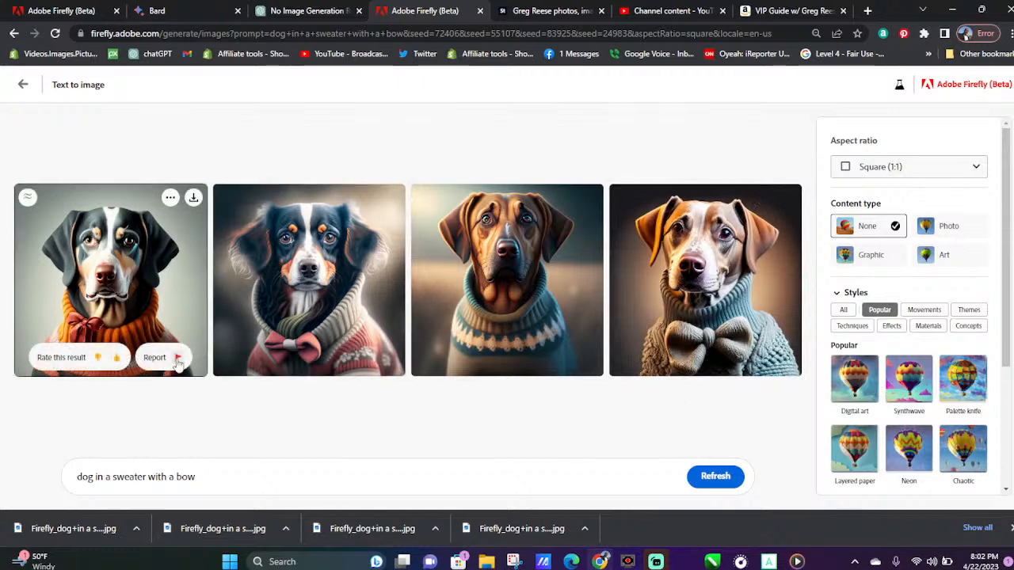
left_click(116, 358)
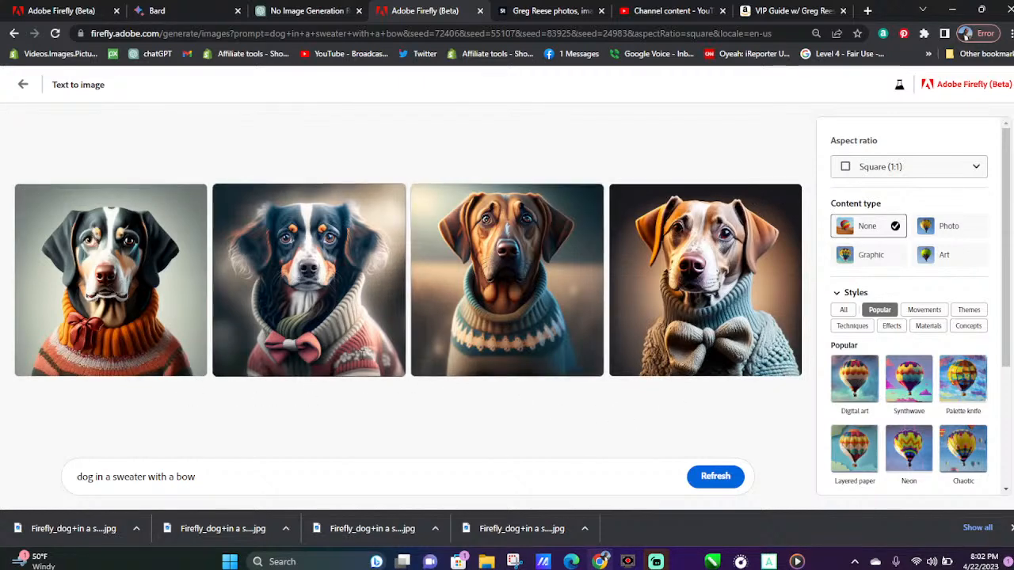
left_click(314, 359)
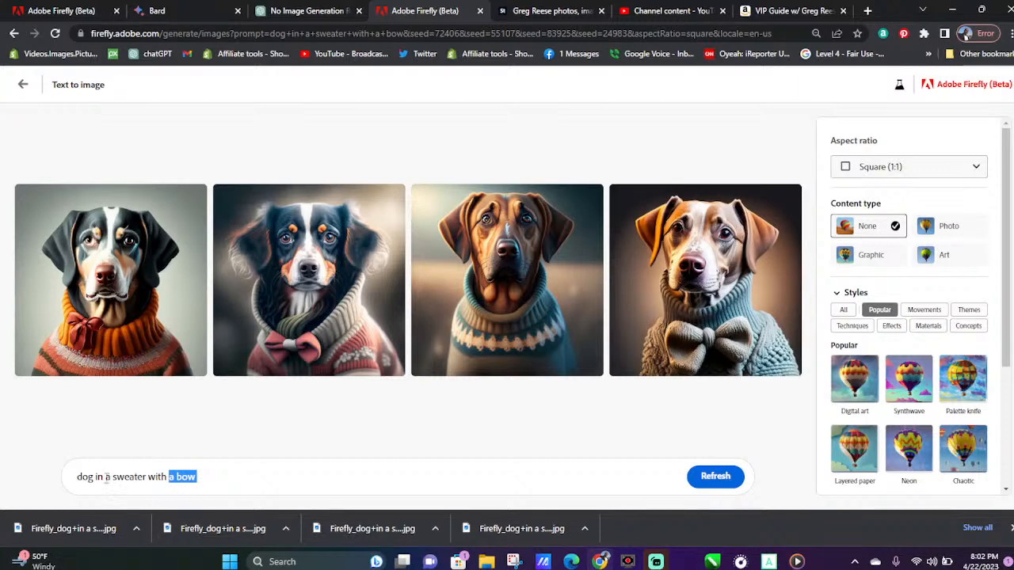
Insert "ugly Christmas" before "sweater" in the dog prompt and generate new images
left_click_drag(111, 478, 115, 477)
key("Left")
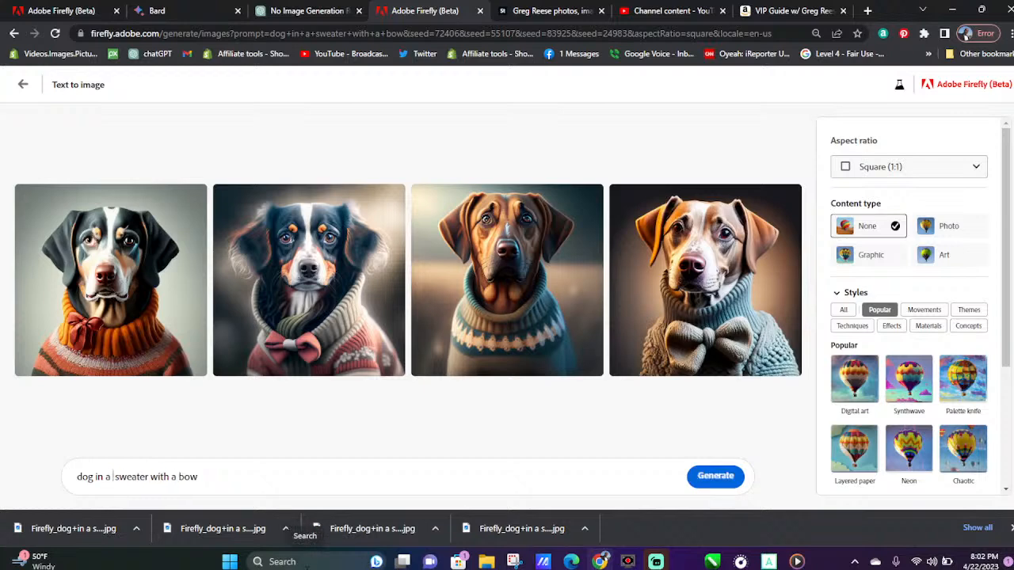
type("u")
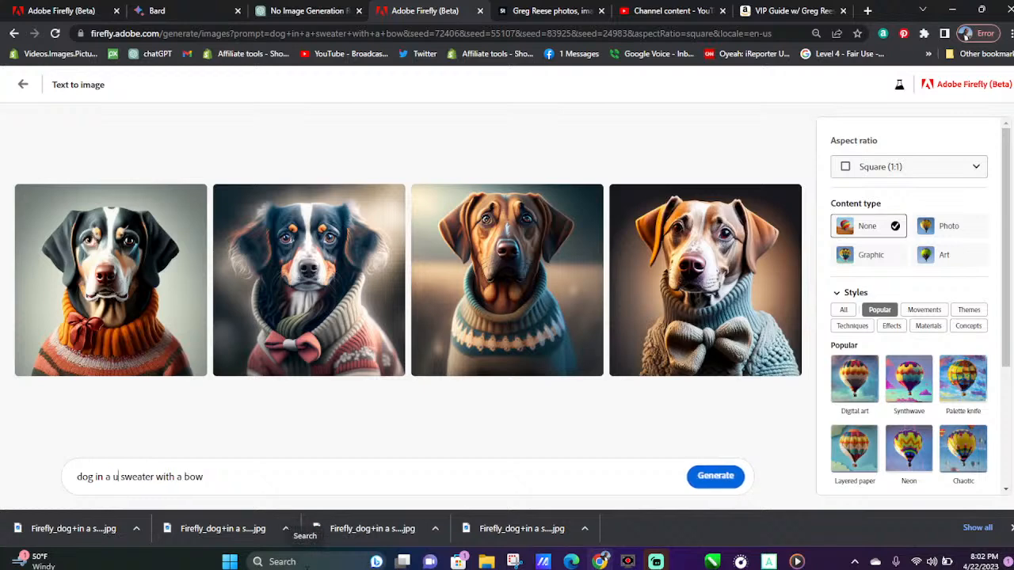
type("gly chr")
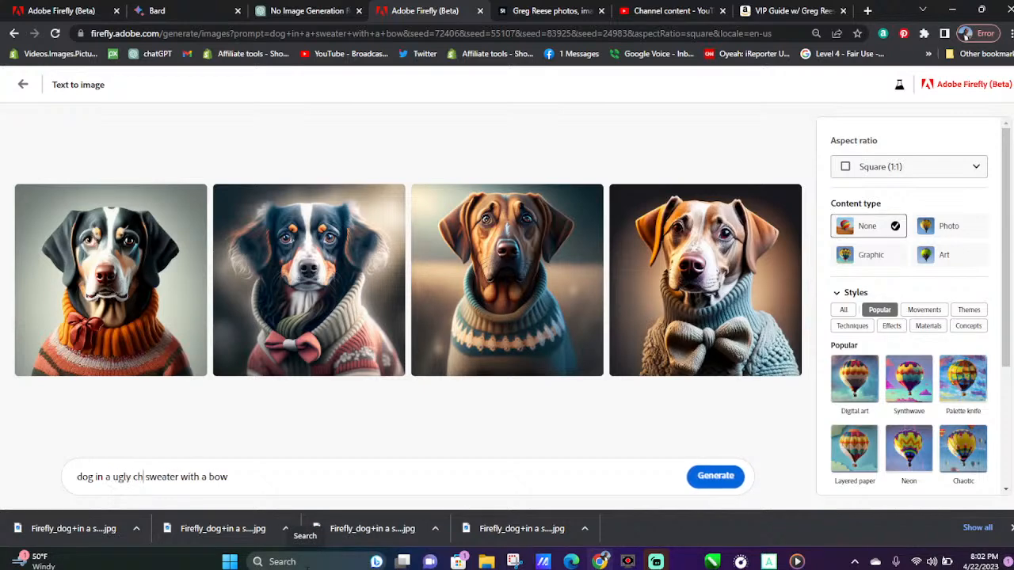
type("i")
key("BackSpace")
key("BackSpace")
key("BackSpace")
key("BackSpace")
type("Christ")
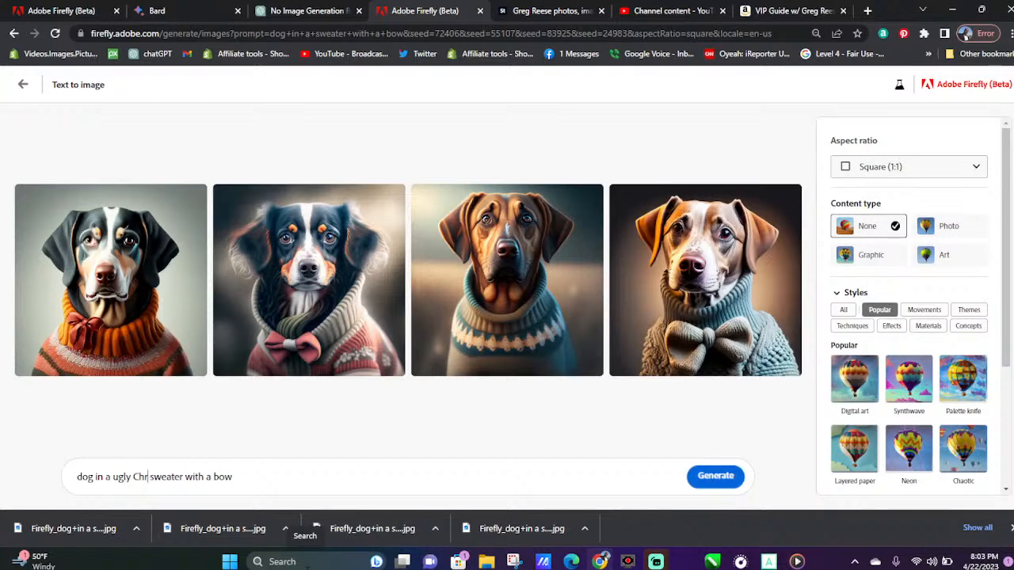
type("mas")
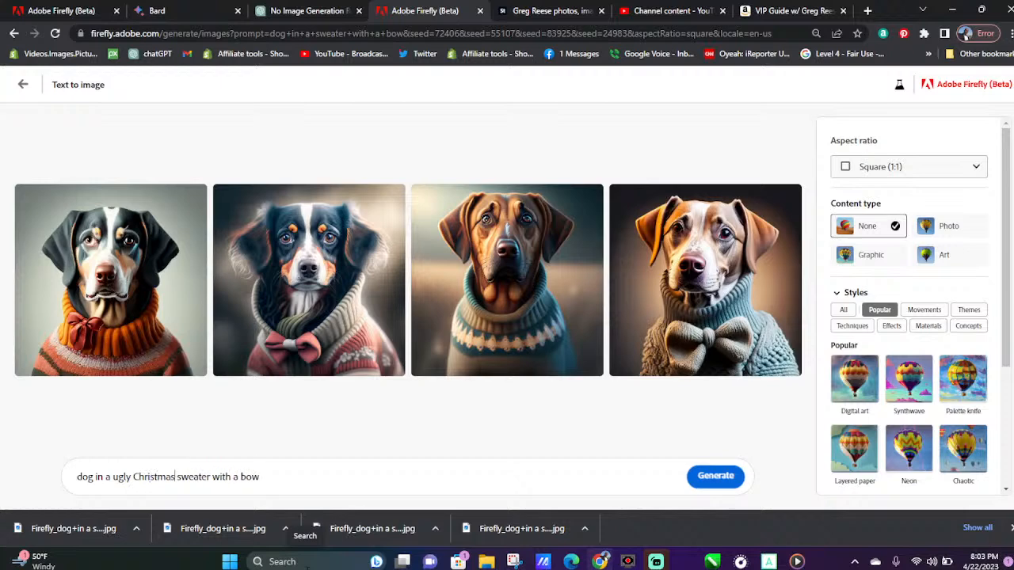
left_click(700, 478)
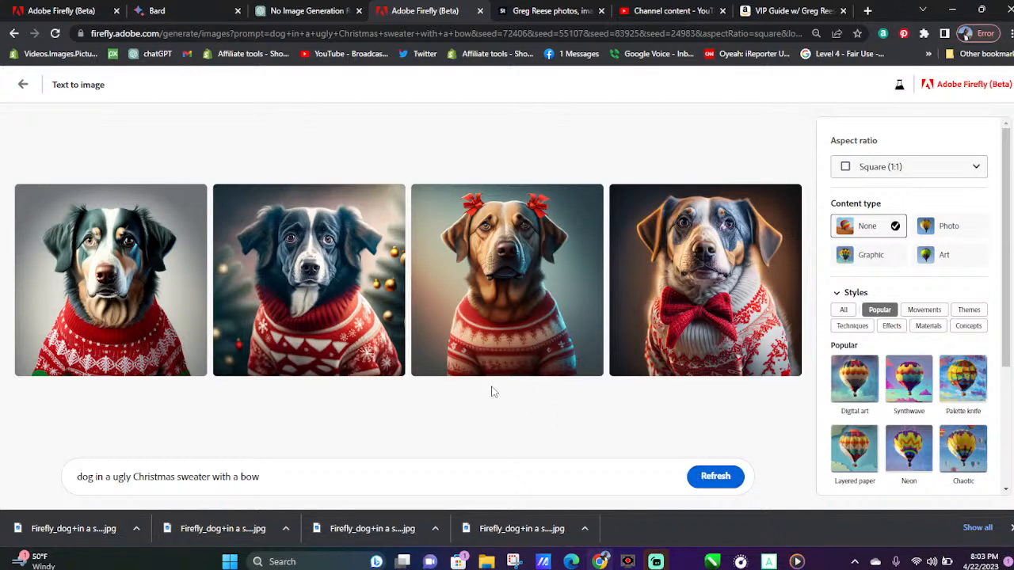
Download all four images of the dog in an ugly Christmas sweater with a bow
left_click(192, 200)
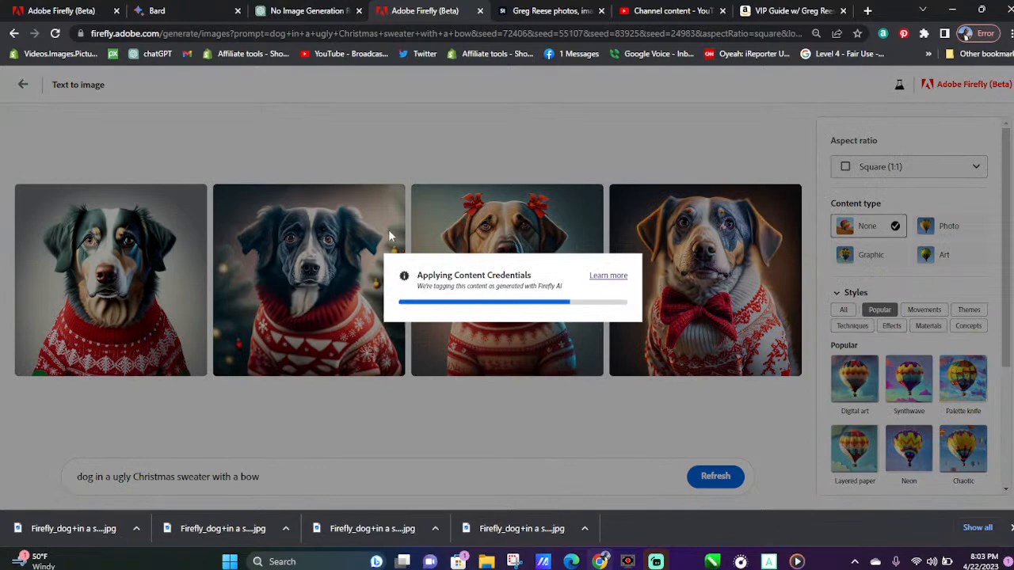
left_click(392, 199)
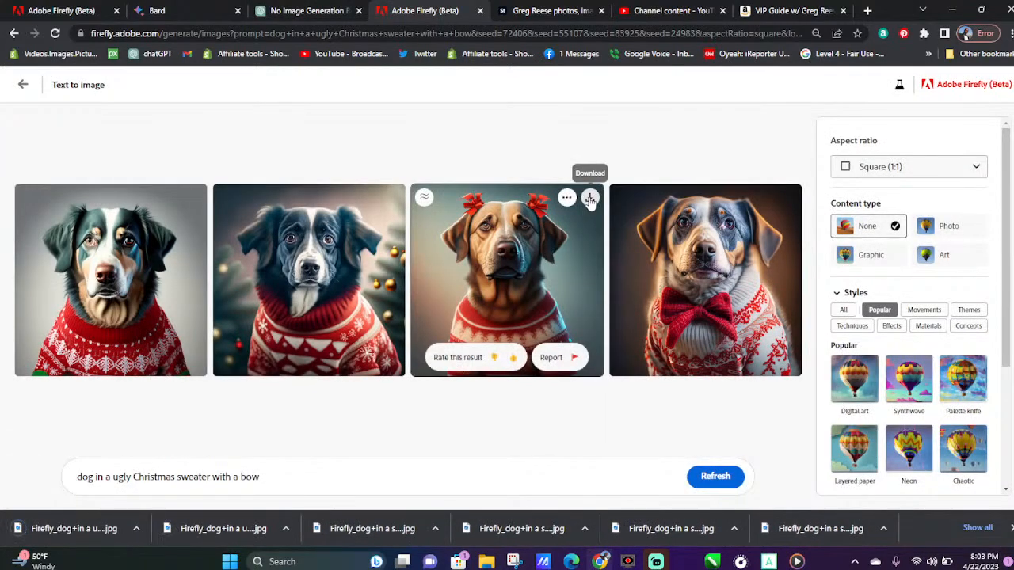
left_click(590, 199)
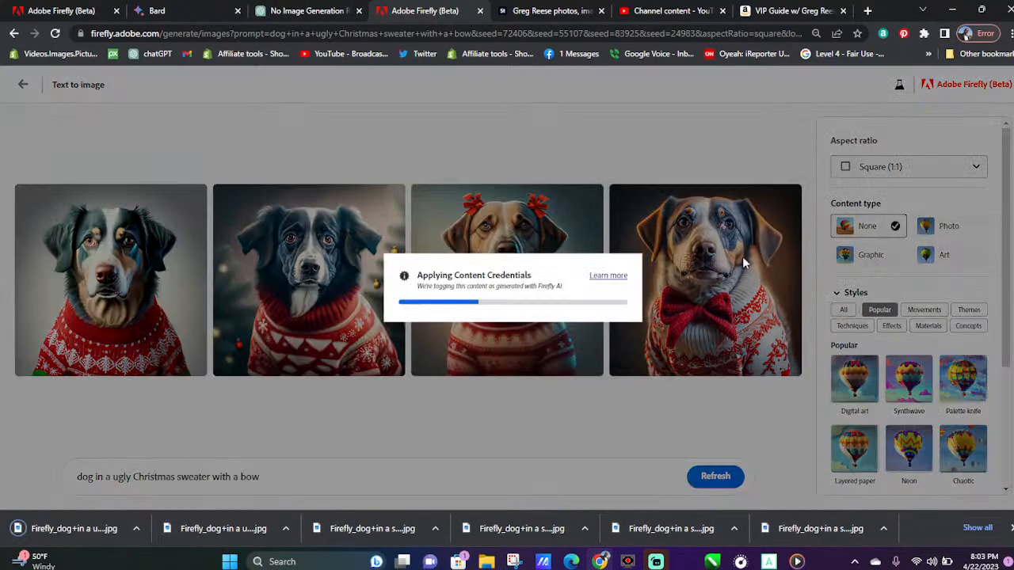
left_click(787, 200)
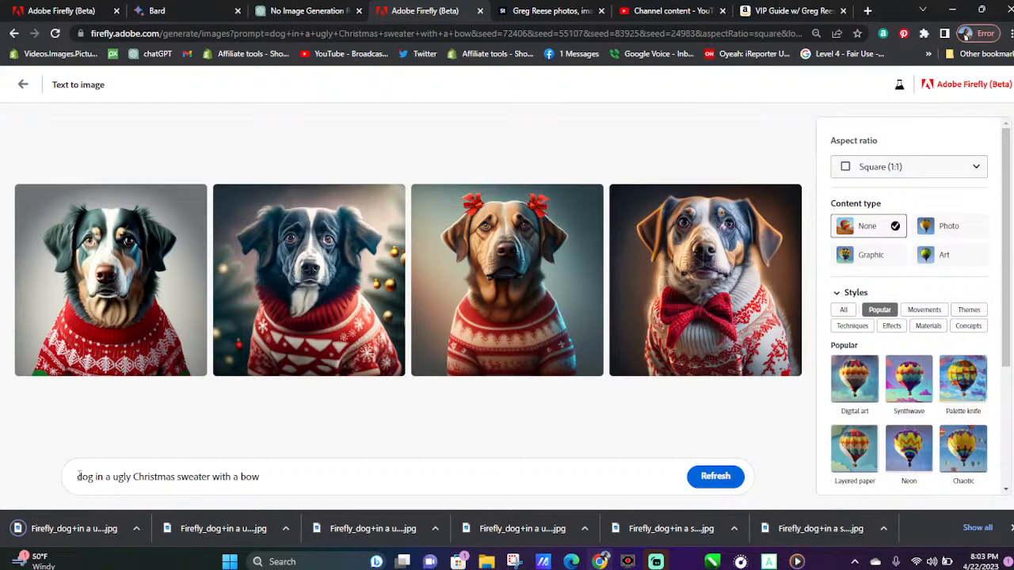
Insert "cat" before "dog" in the prompt, generate new images and close the browser's downloads bar
left_click(77, 476)
type("cat")
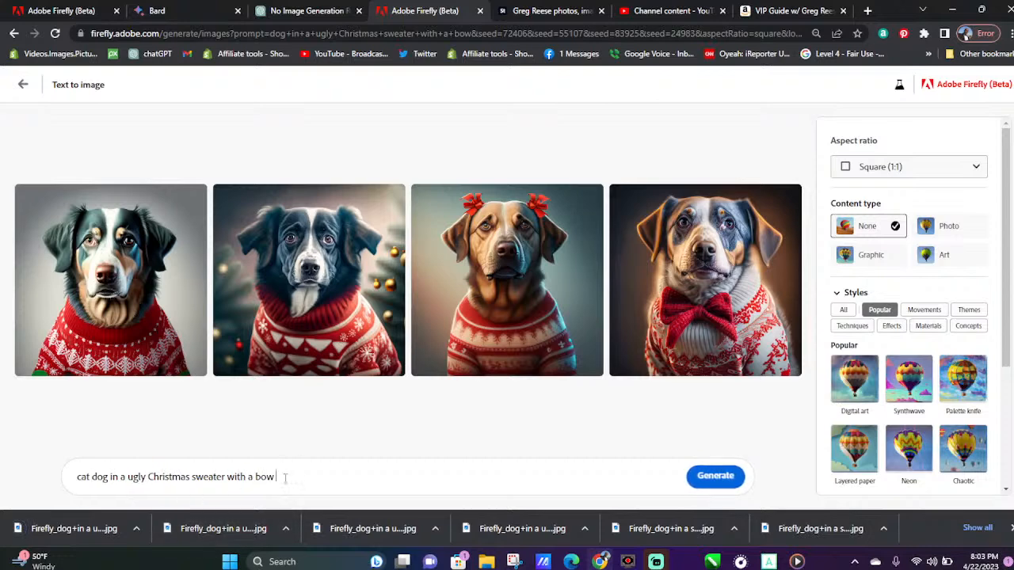
left_click(715, 479)
left_click(1007, 528)
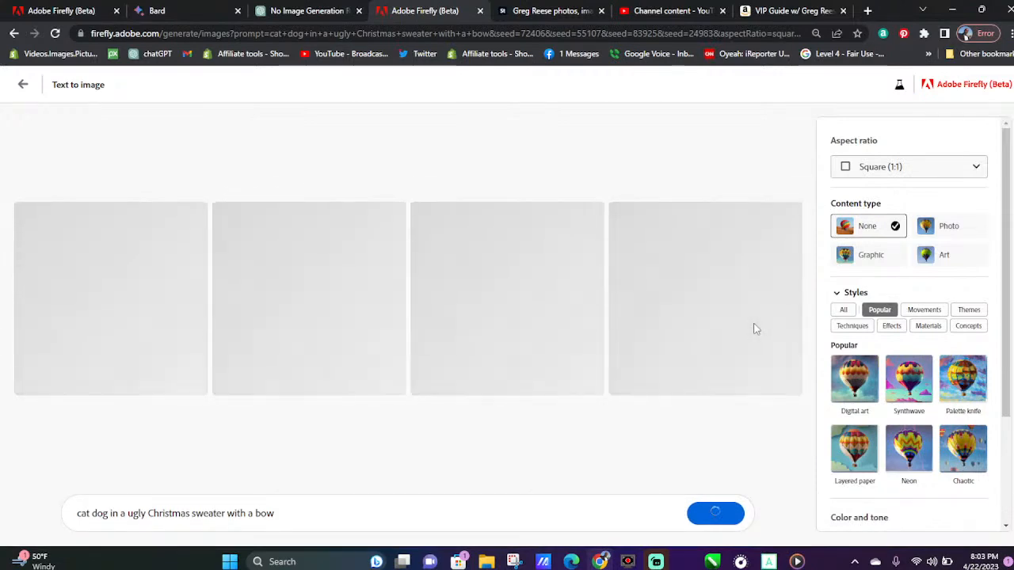
Download all four cat dog images and close the browser's downloads bar
mouse_move(756, 331)
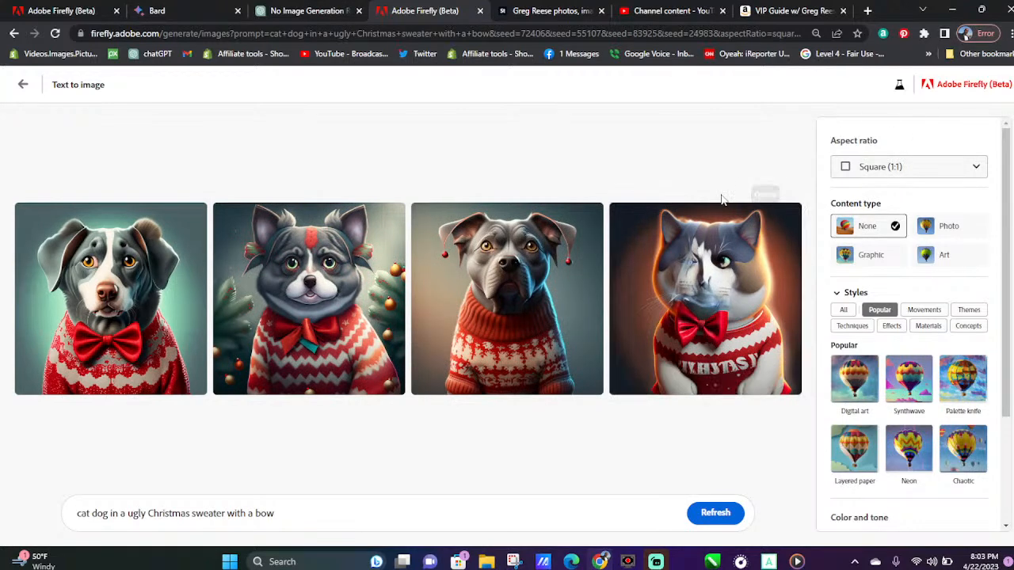
mouse_move(779, 222)
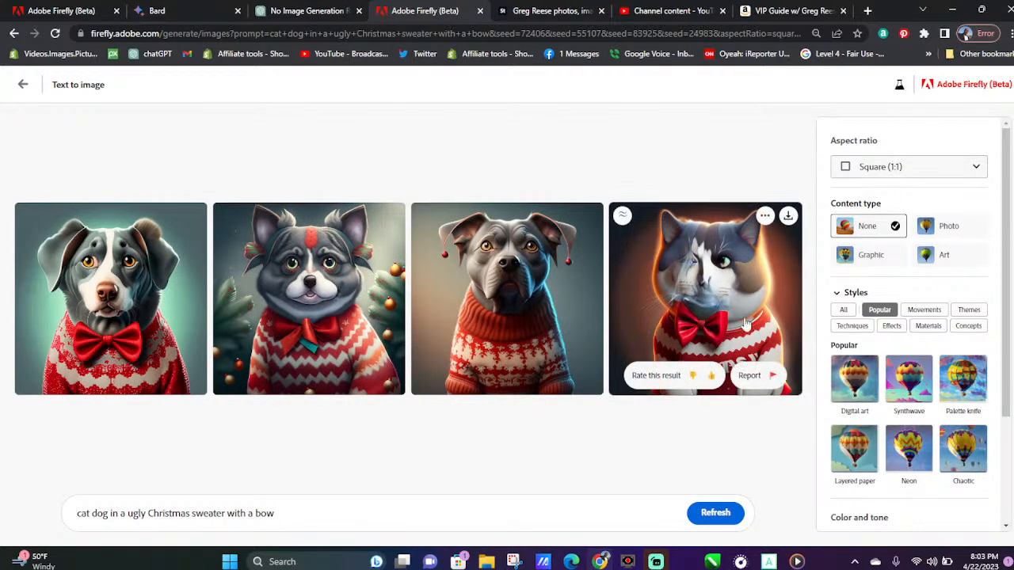
left_click(784, 218)
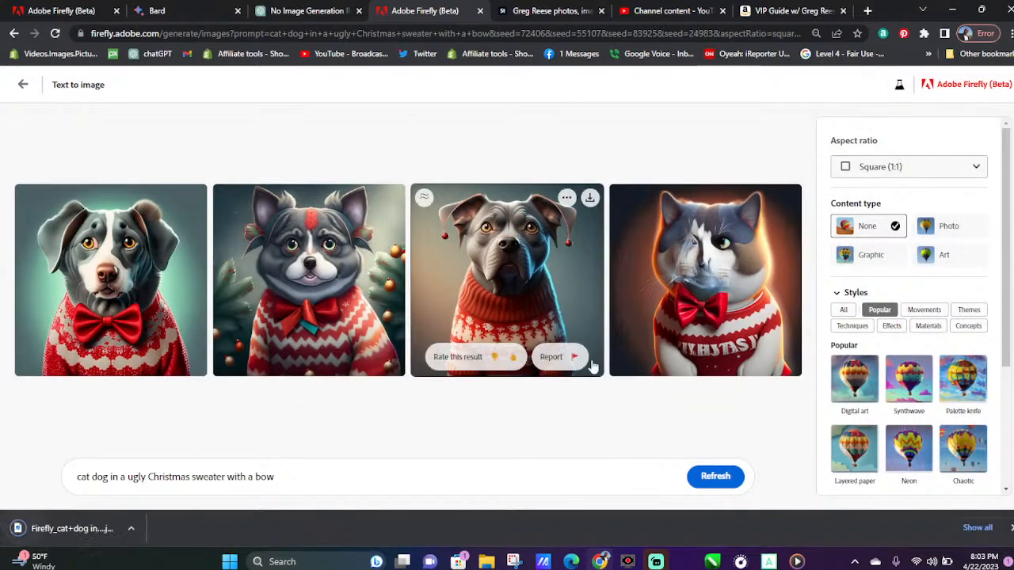
left_click(590, 199)
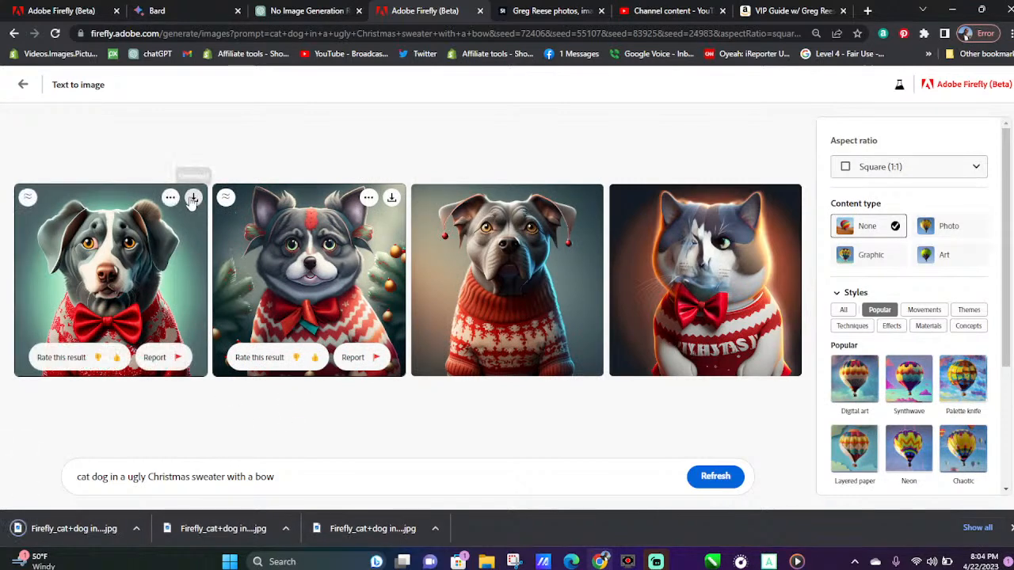
left_click(193, 199)
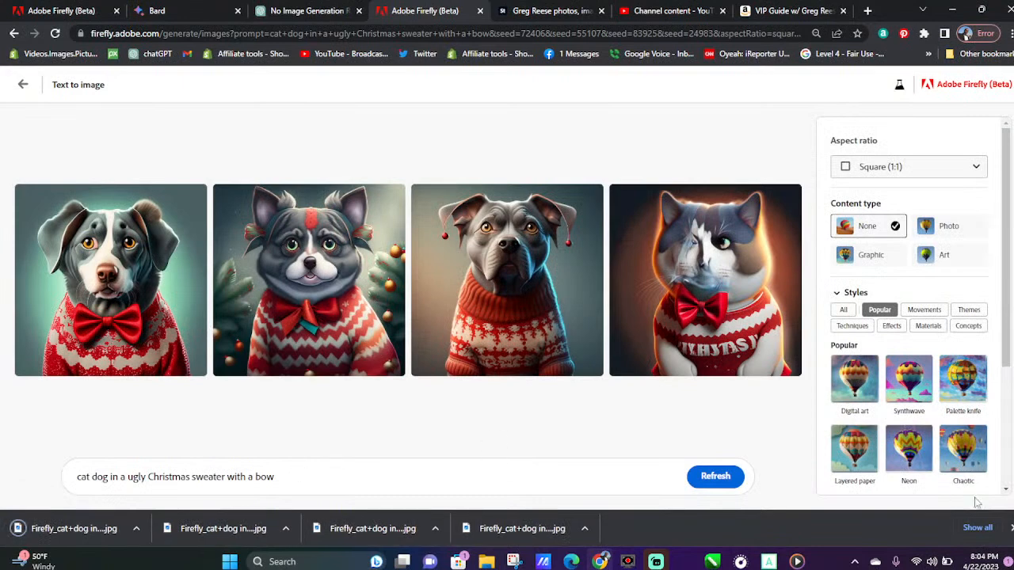
left_click(1011, 528)
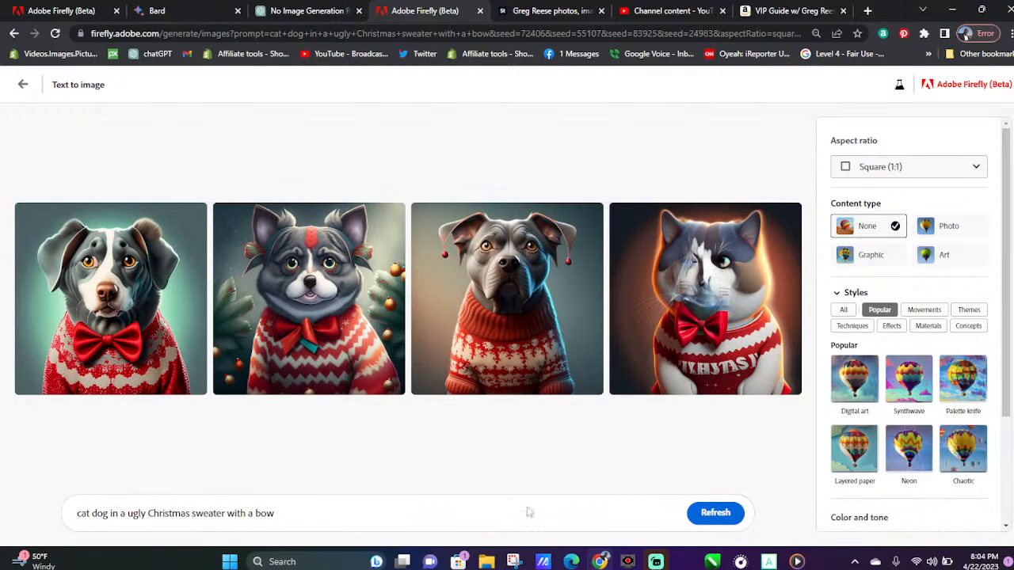
Generate a fresh set from the unchanged cat dog prompt and download all four images
left_click(723, 515)
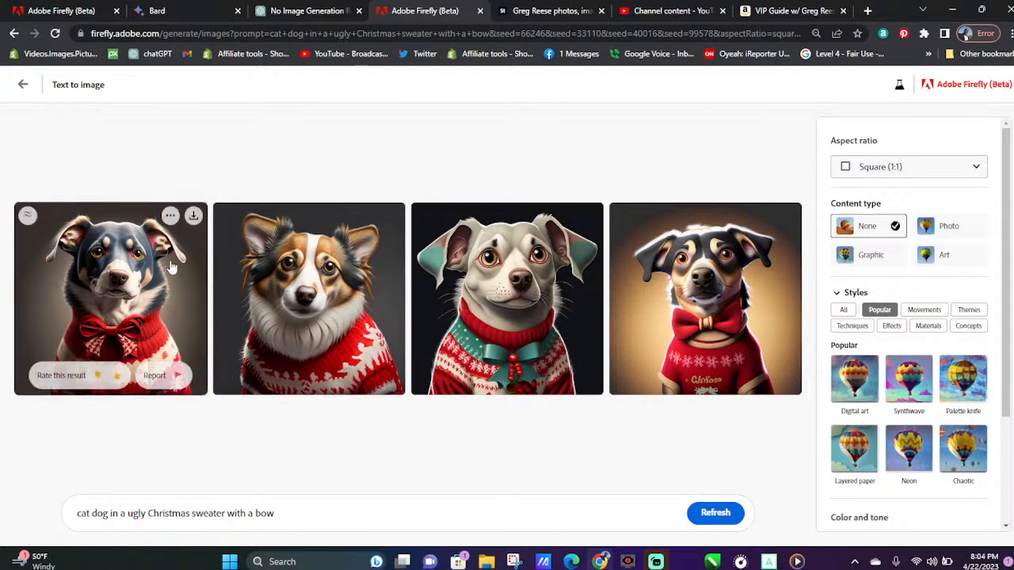
left_click(194, 220)
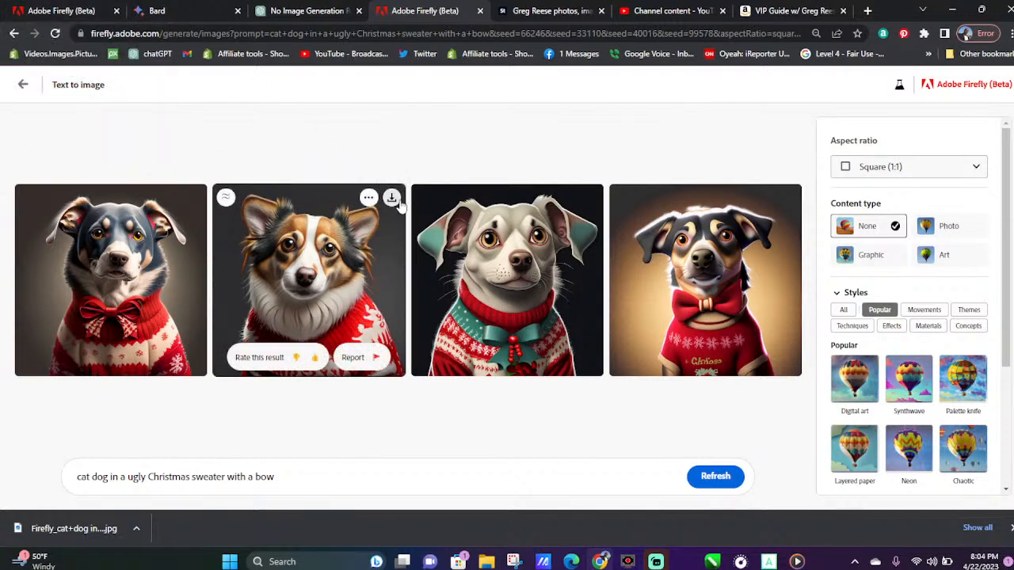
left_click(391, 198)
left_click(590, 199)
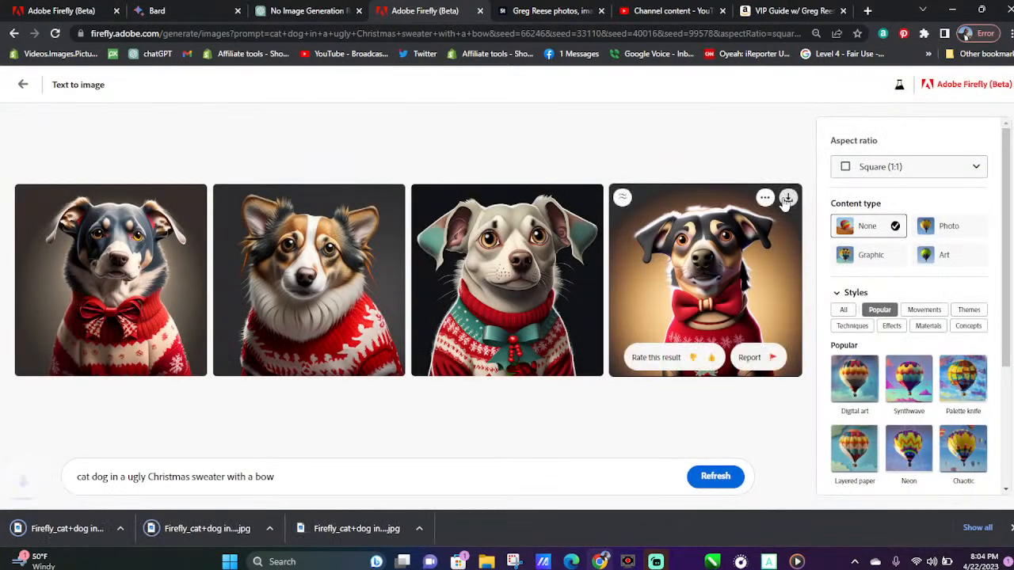
left_click(787, 198)
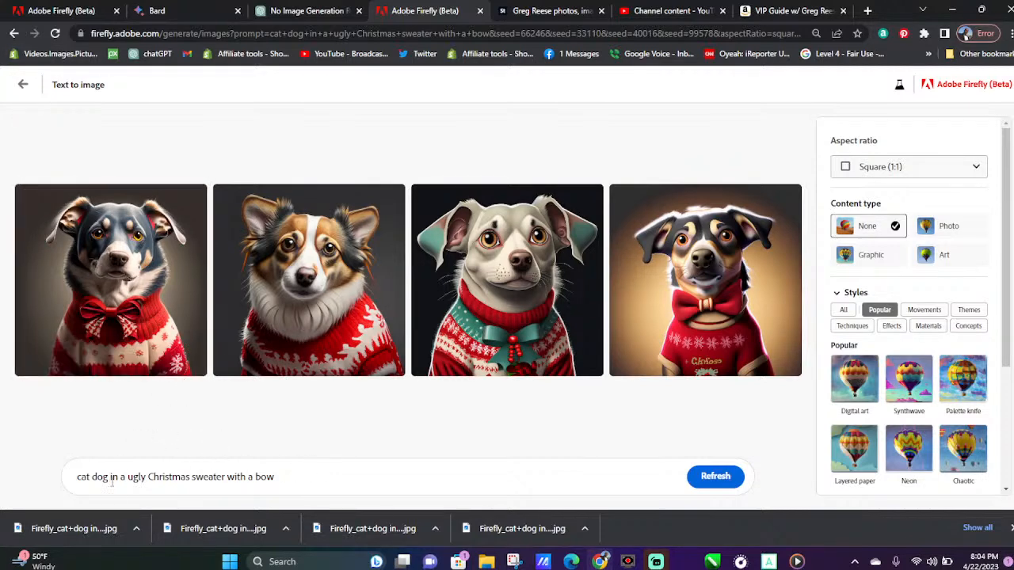
Remove "dog" from the prompt so it reads "cat in a ugly Christmas sweater with a bow" and generate new images
key("BackSpace")
key("BackSpace")
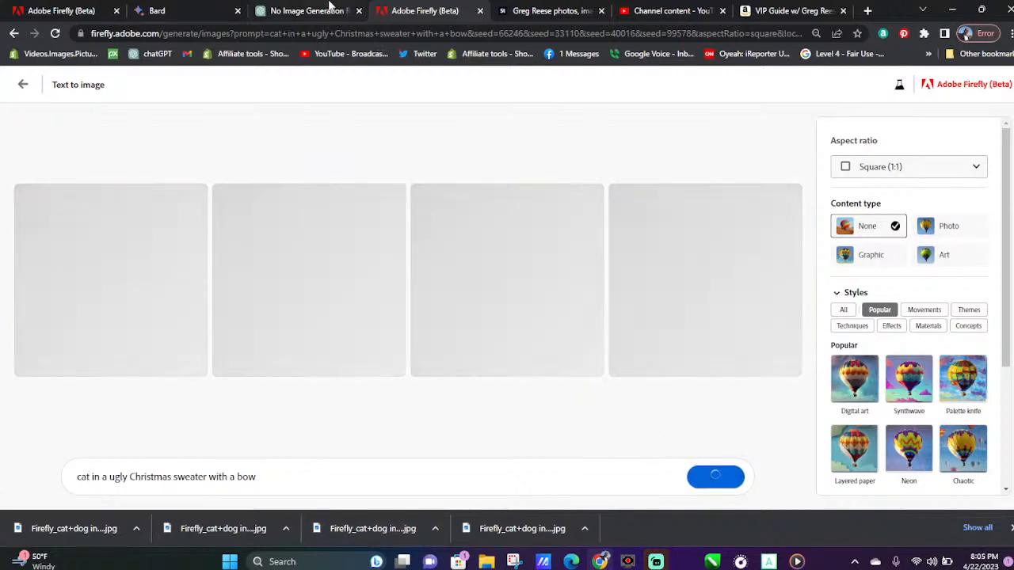
mouse_move(331, 7)
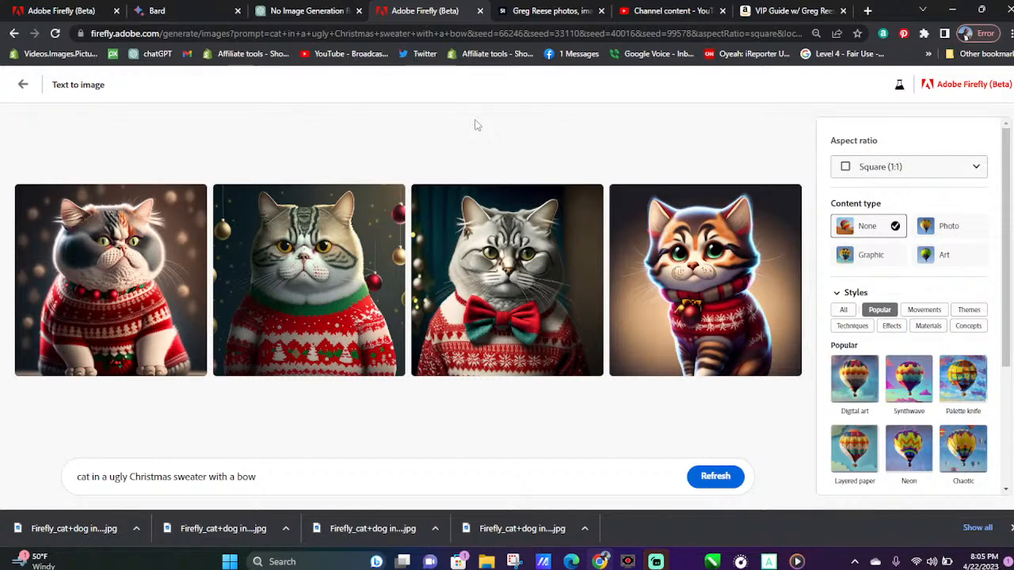
Download all four Christmas sweater cat images and give a thumbs-up rating to the first and third
mouse_move(162, 255)
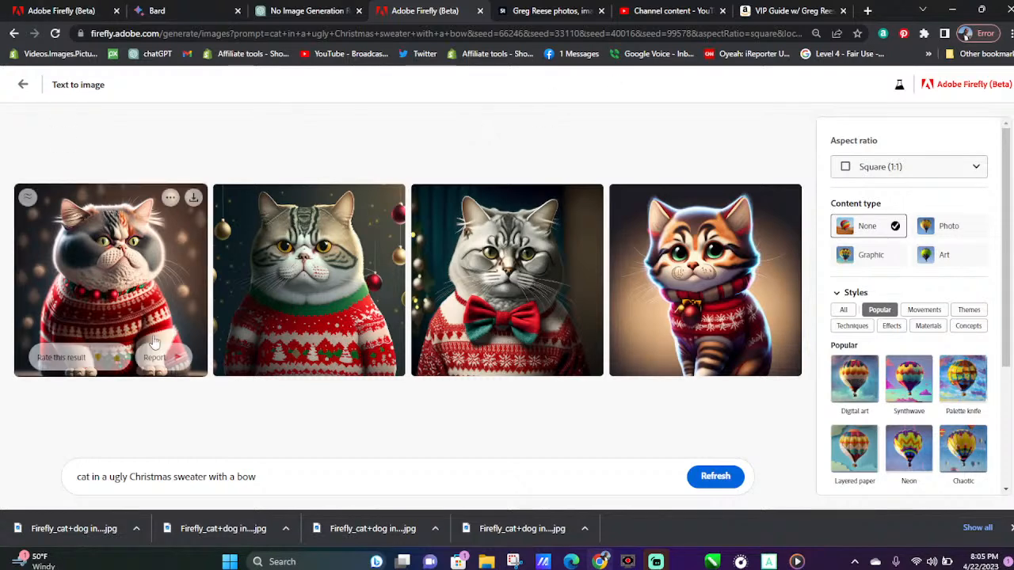
left_click(193, 197)
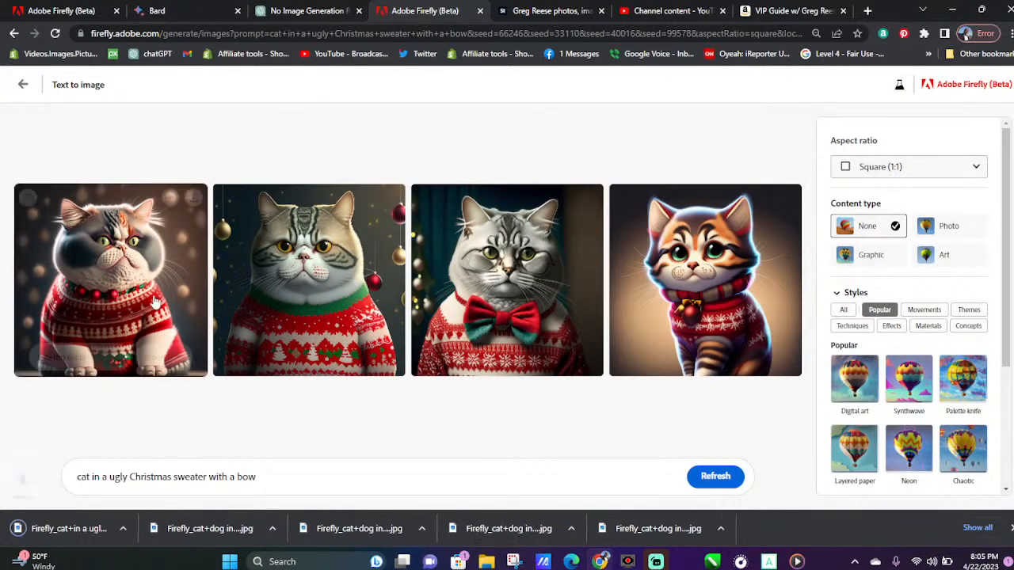
left_click(116, 358)
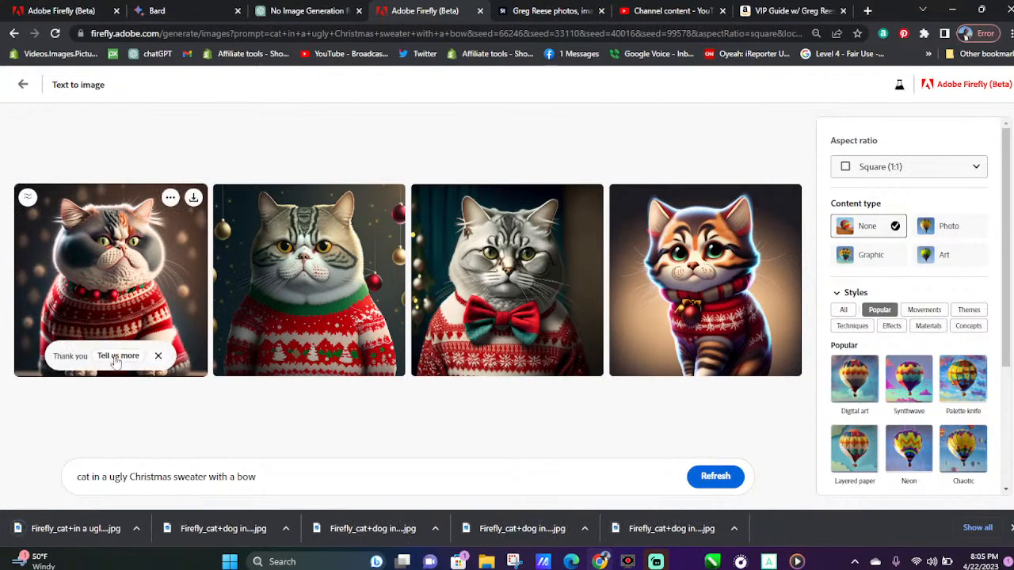
left_click(391, 198)
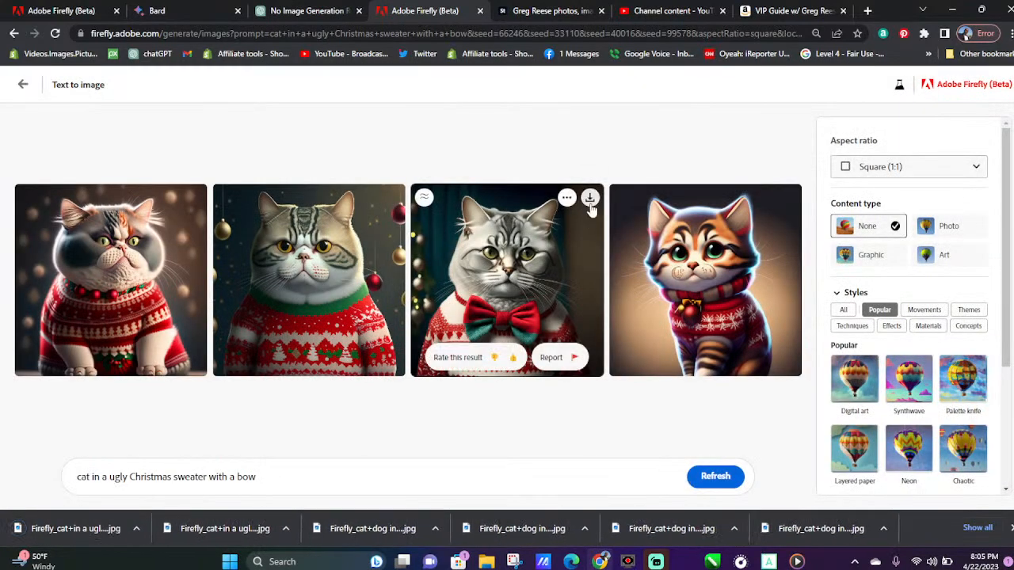
left_click(590, 200)
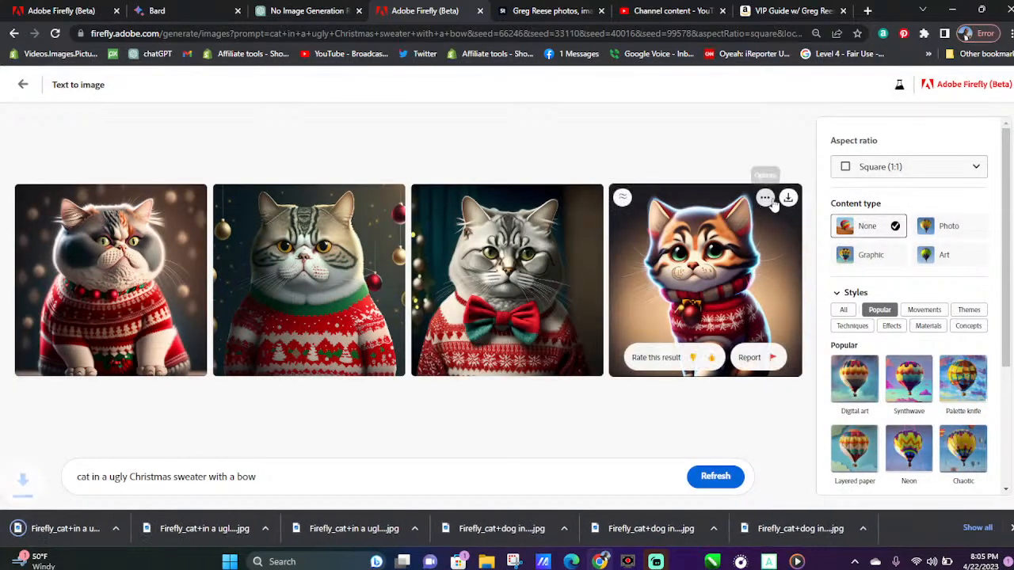
left_click(788, 197)
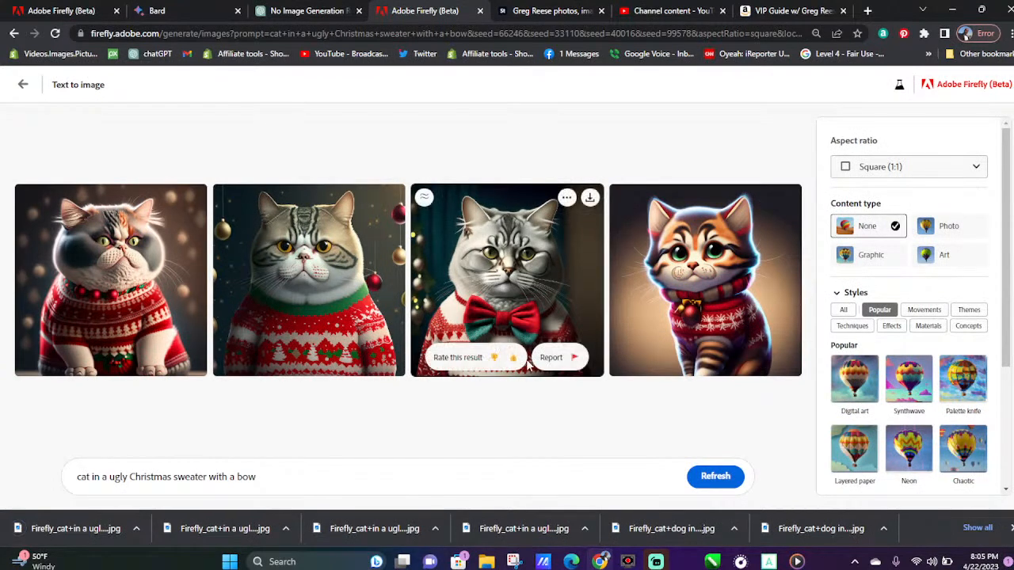
left_click(517, 363)
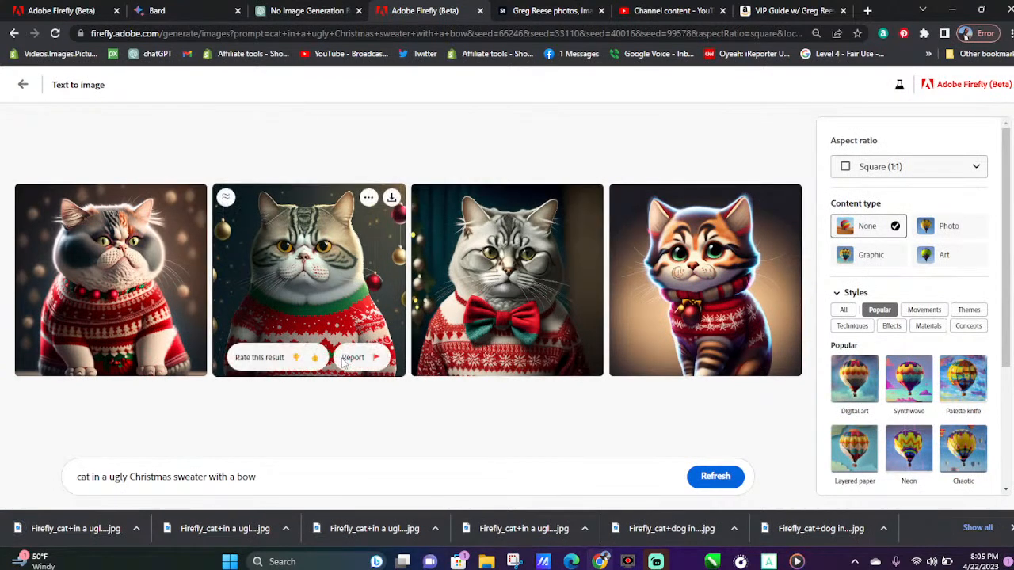
Return to the sample gallery and try the prompt of the futuristic Asian man in a beanie hat and glasses
left_click(23, 87)
scroll(545, 319, "down", 2)
scroll(545, 319, "down", 4)
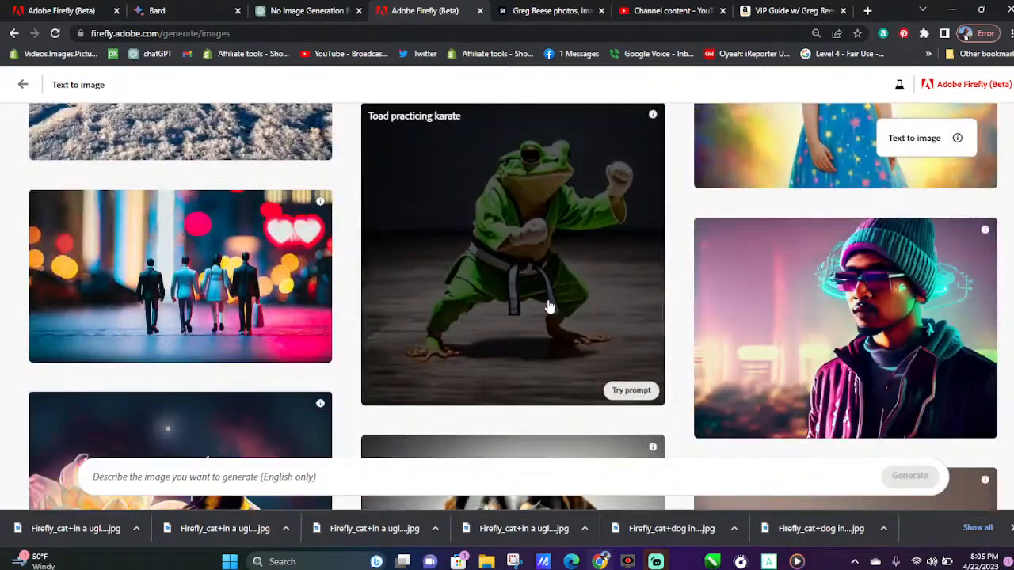
left_click(815, 294)
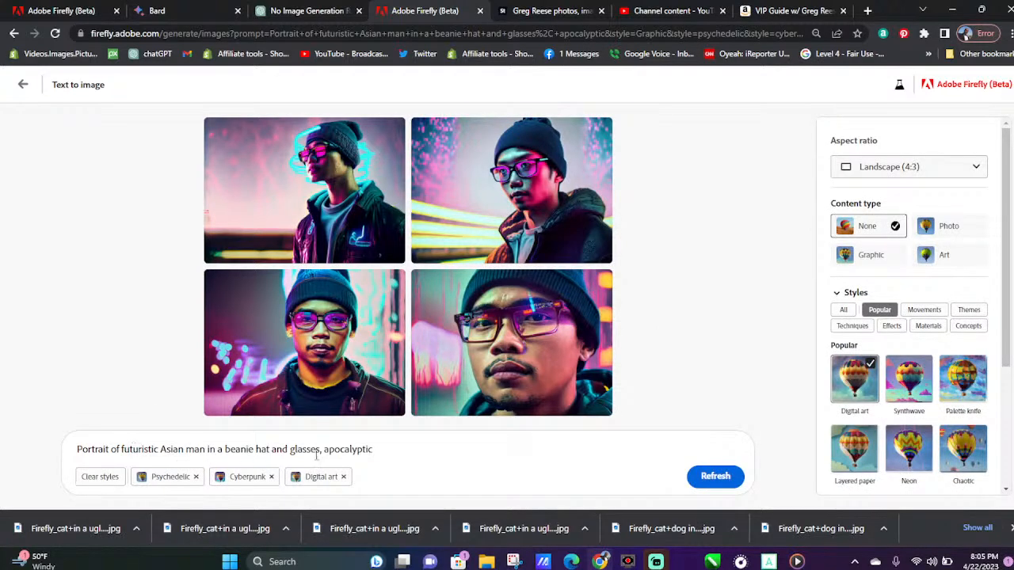
Switch to the ChatGPT conversation and copy "A person with long curly hair and green eyes wearing a pink dress" from the list
left_click(321, 11)
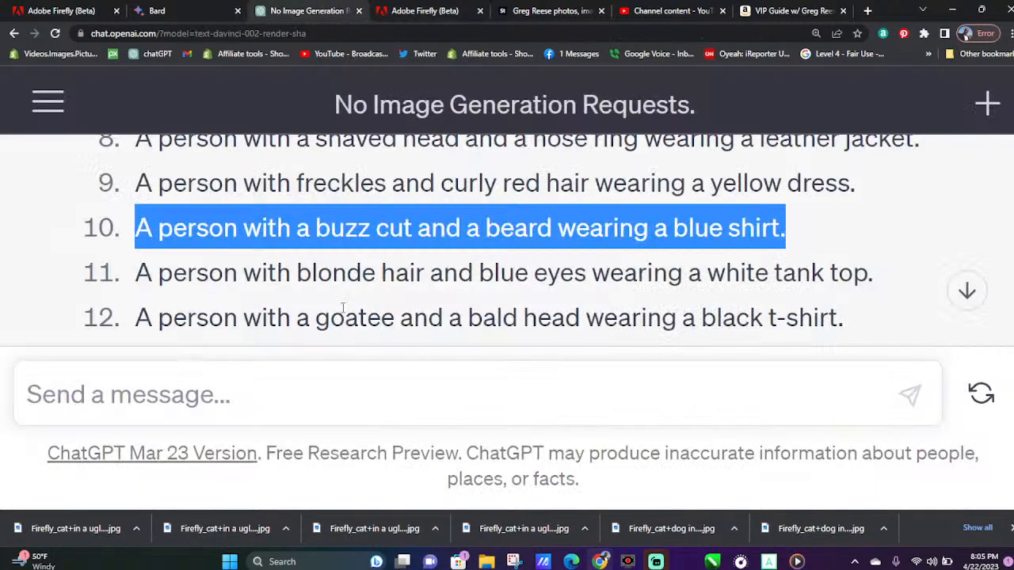
scroll(343, 308, "down", 3)
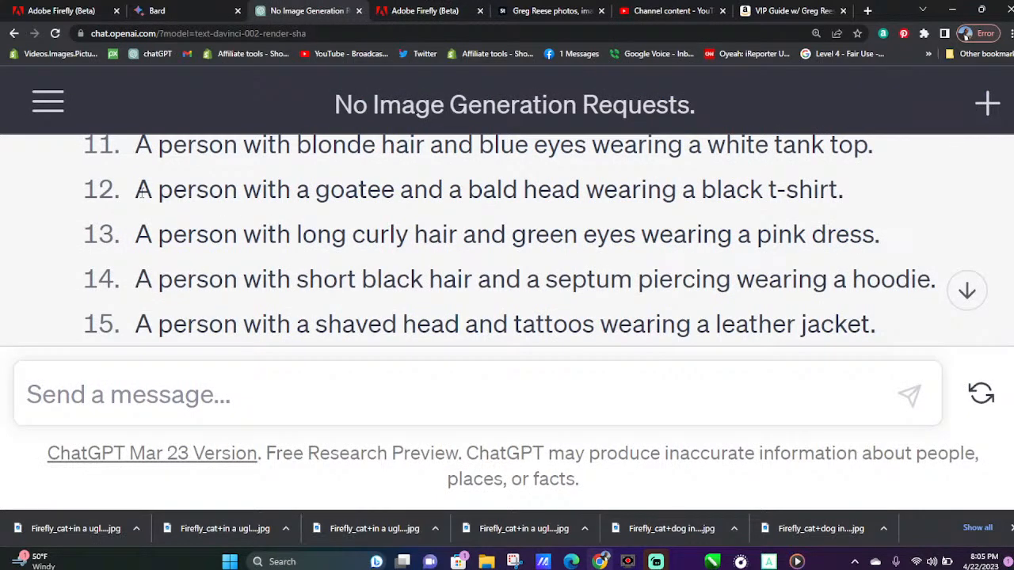
left_click_drag(139, 225, 876, 254)
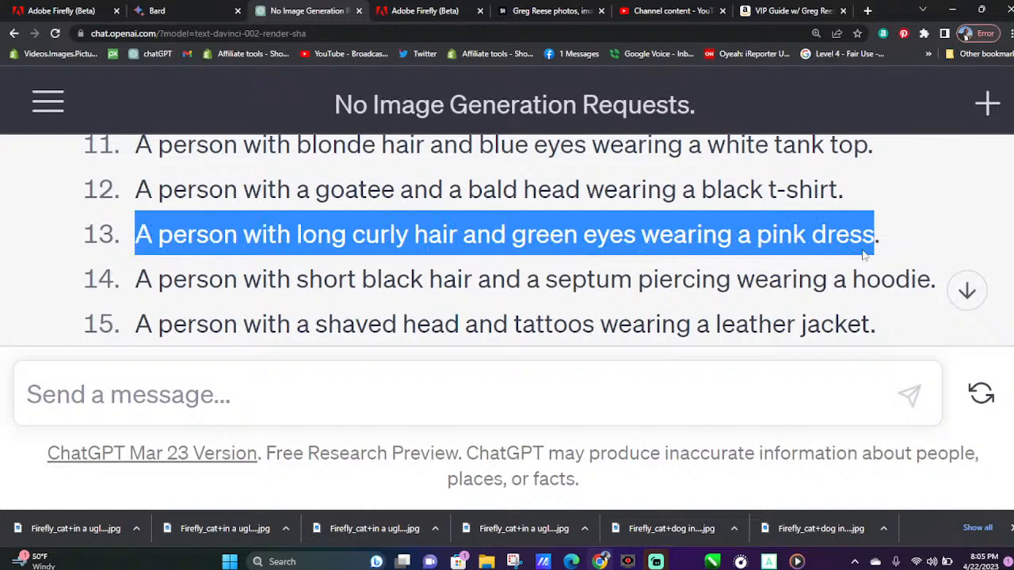
right_click(773, 243)
left_click(594, 248)
Back in Firefly, replace "Asian man in a beanie hat and glasses" with the copied description, generate images and refresh them once
left_click(451, 10)
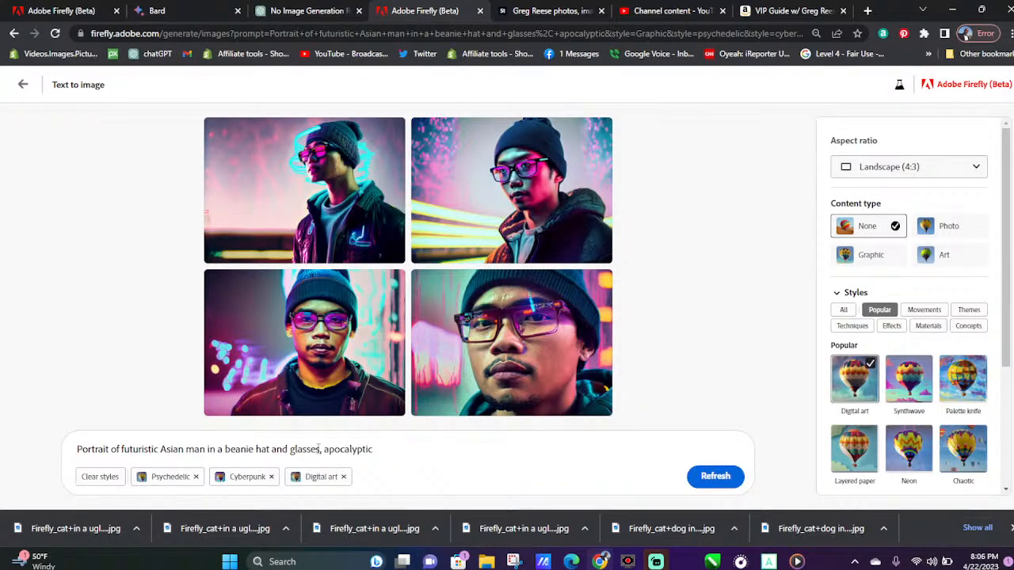
left_click_drag(320, 453, 161, 449)
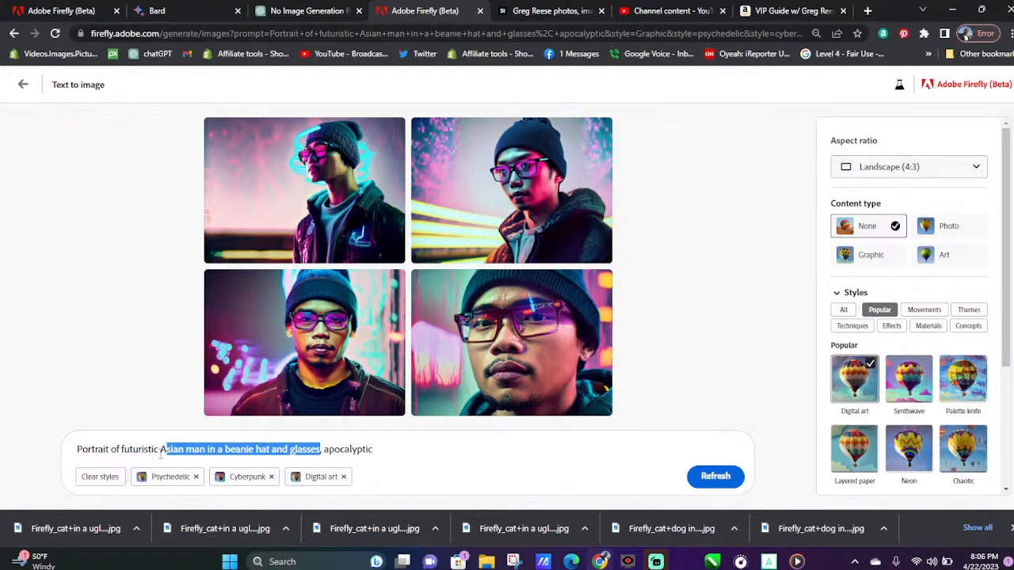
key("BackSpace")
key("ctrl+v")
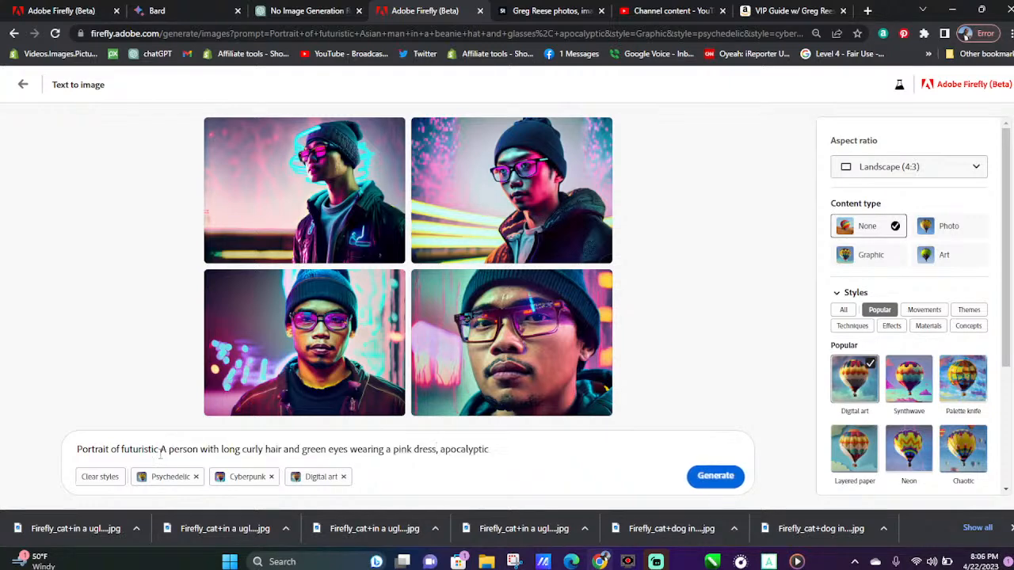
left_click(716, 477)
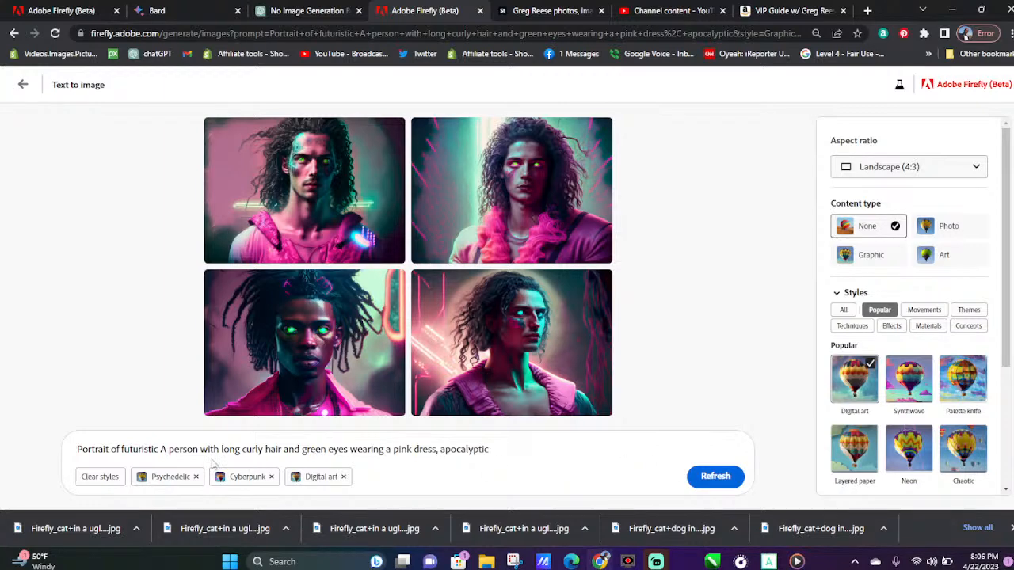
left_click(716, 476)
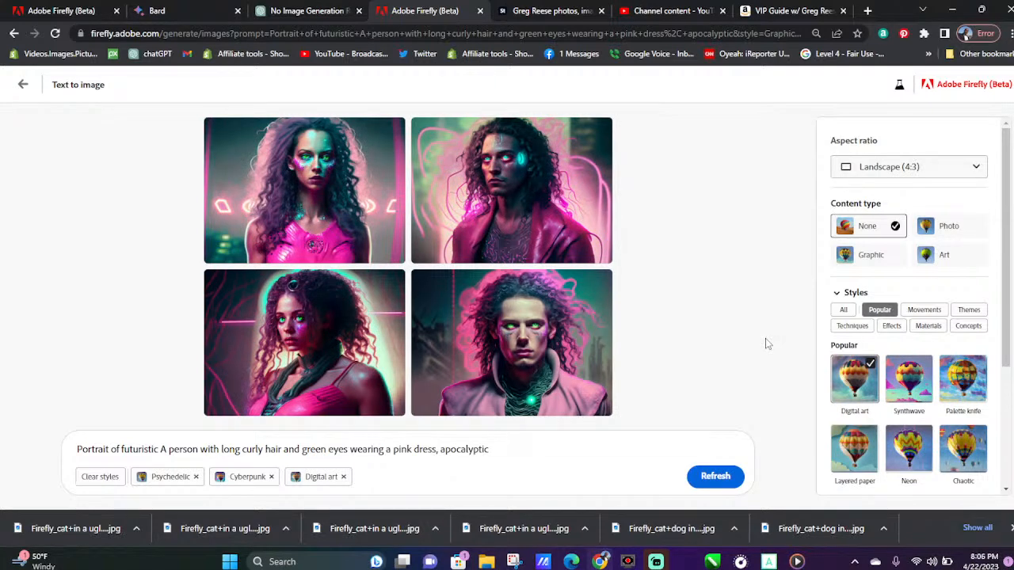
Remove "futuristic" and ", apocalyptic" from the prompt and replace "person" with "woman"
left_click_drag(158, 449, 125, 452)
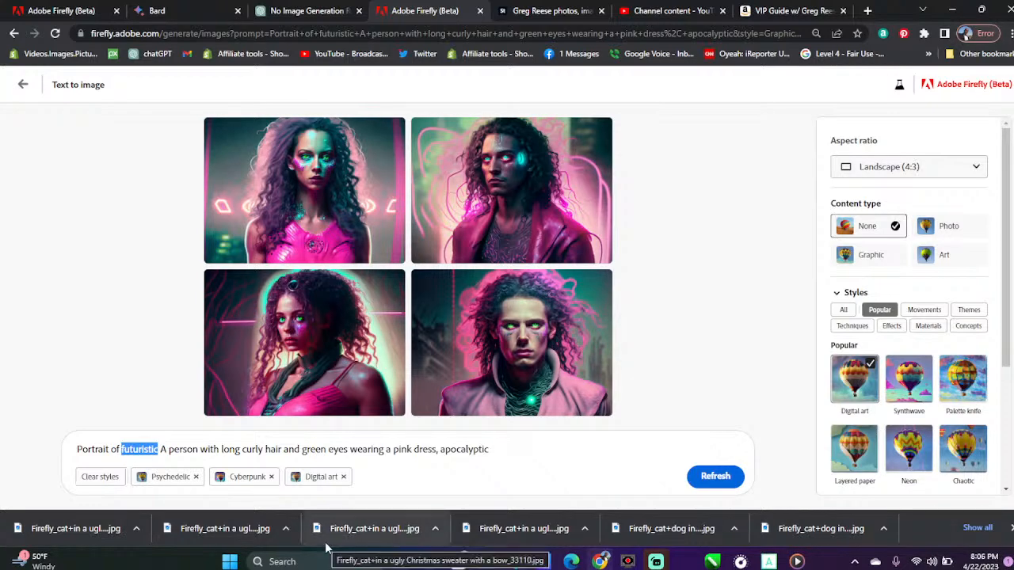
key("BackSpace")
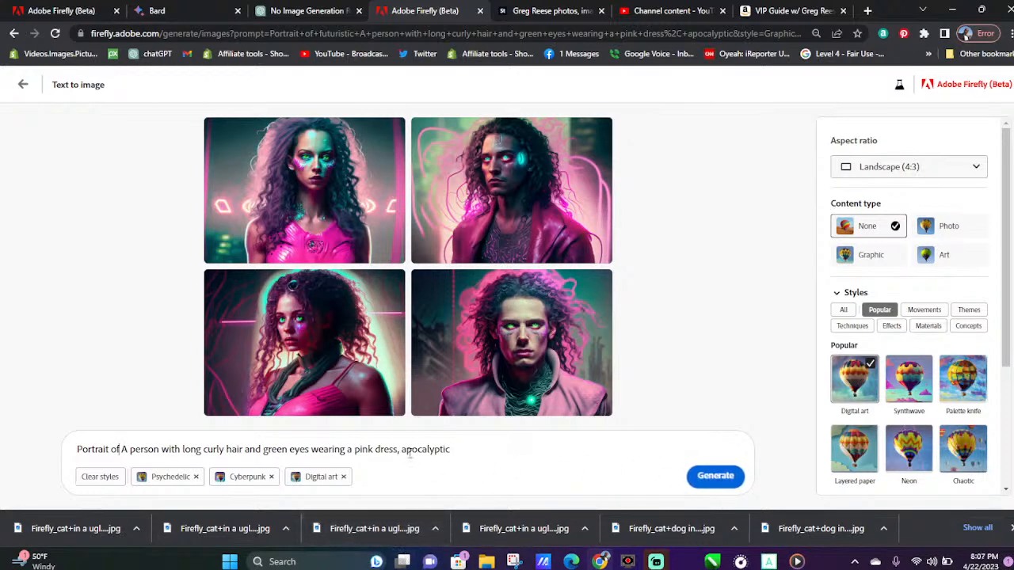
left_click_drag(403, 454, 453, 432)
key("BackSpace")
left_click_drag(159, 449, 127, 449)
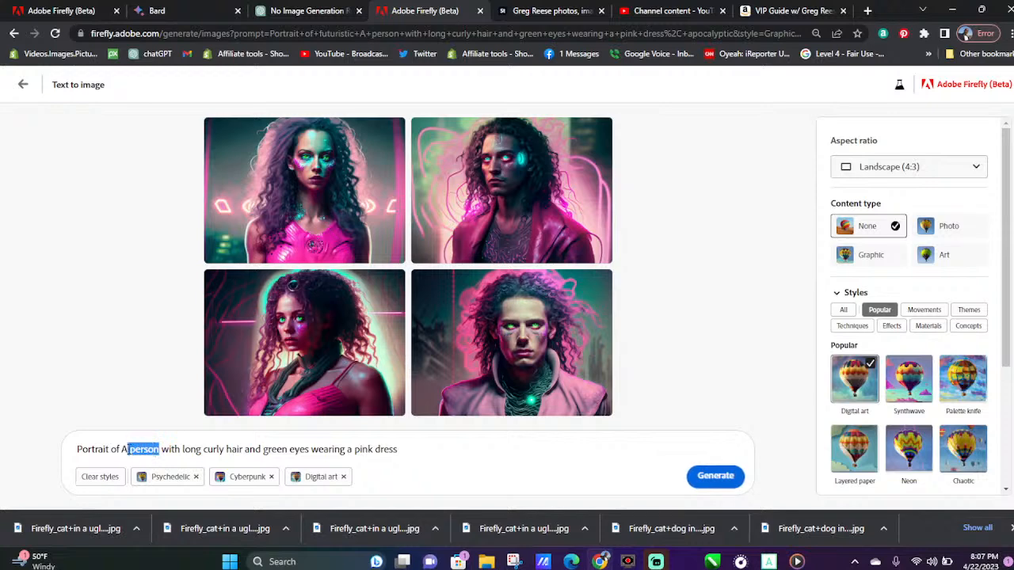
type("woma")
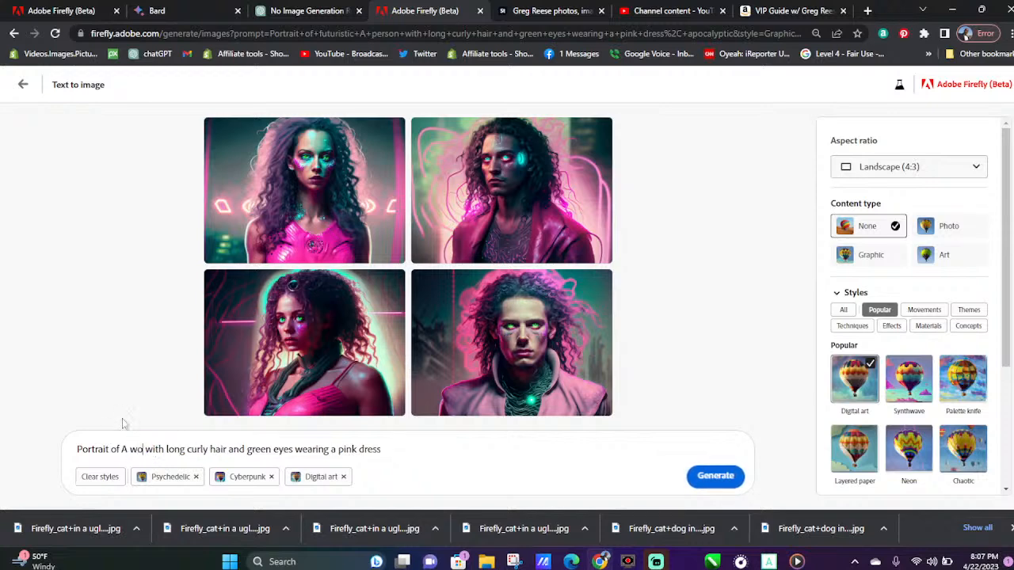
type("n")
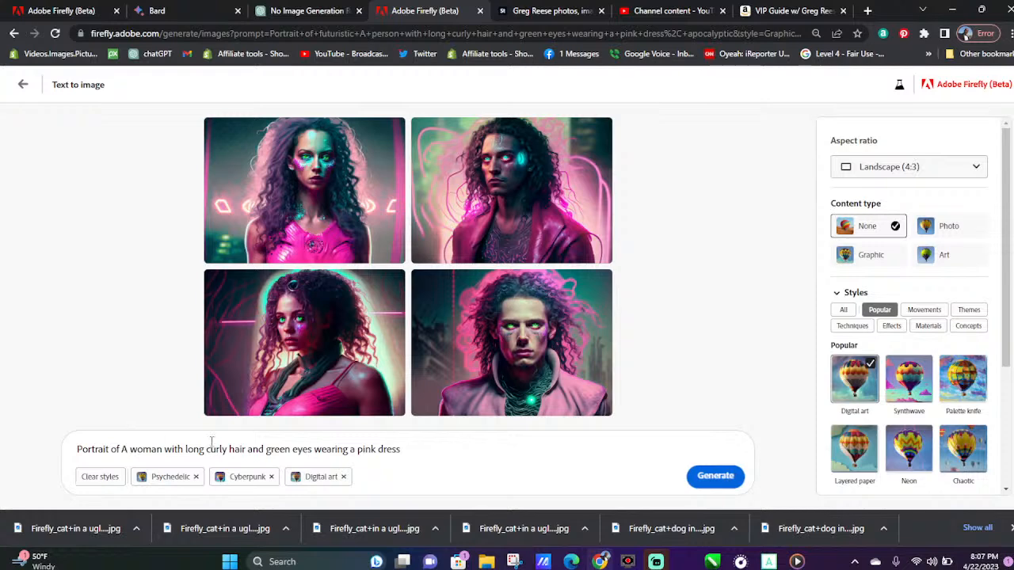
Generate images from the edited woman-in-pink-dress prompt, dismiss the list of finished downloads and refresh the results once
left_click(711, 477)
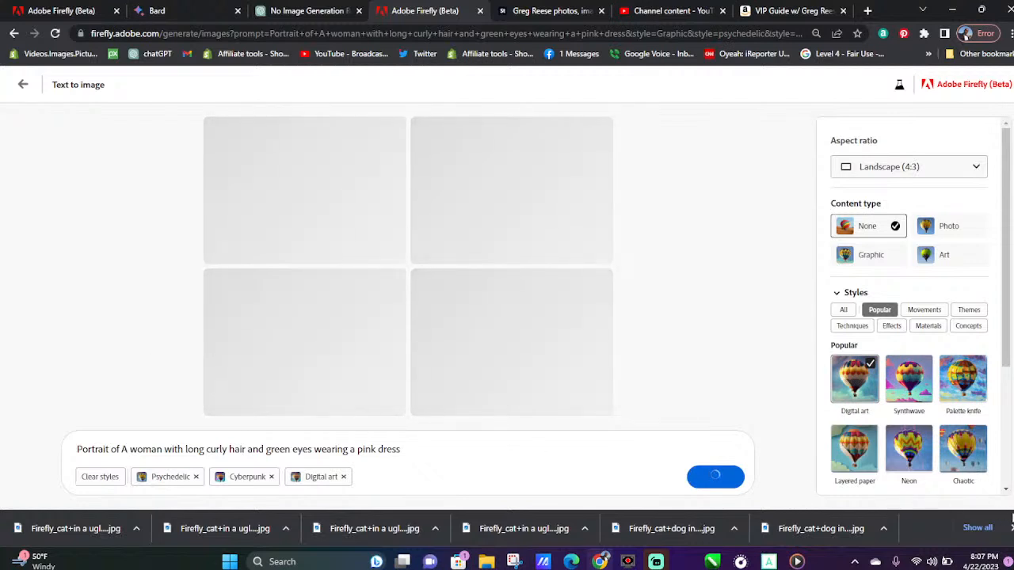
left_click(1010, 527)
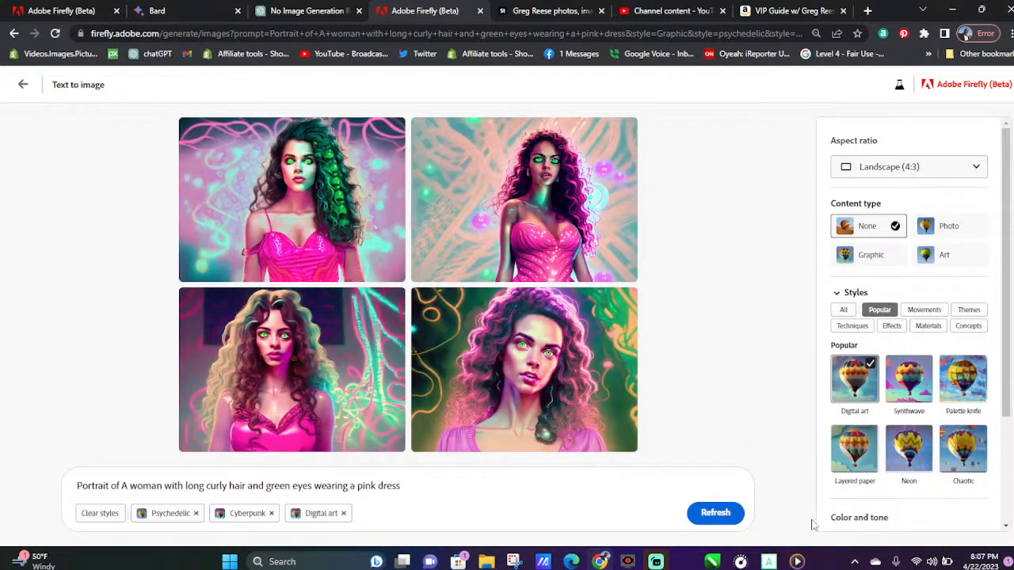
left_click(722, 513)
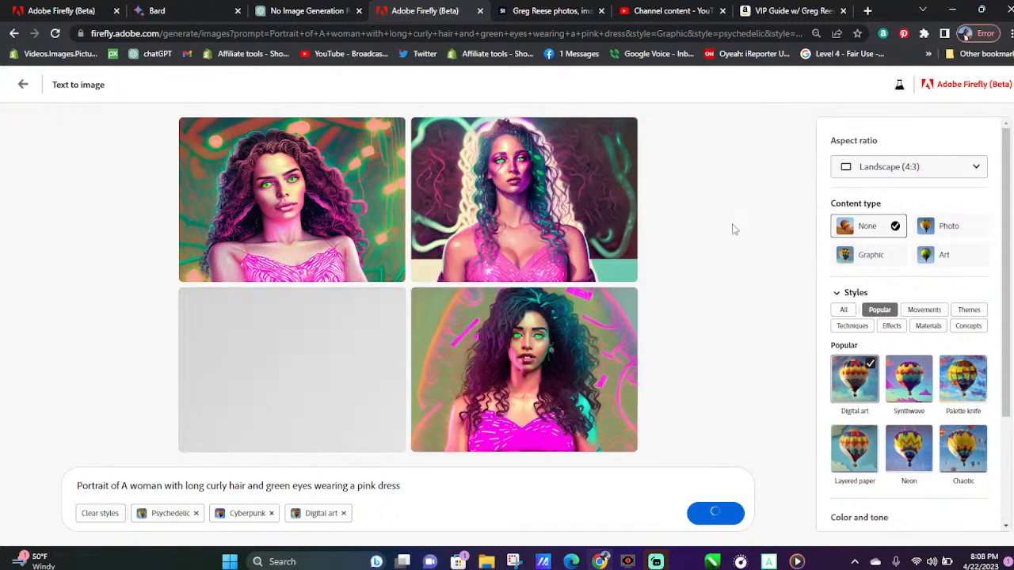
Download all four images of the woman with long curly hair and a pink dress
left_click(392, 135)
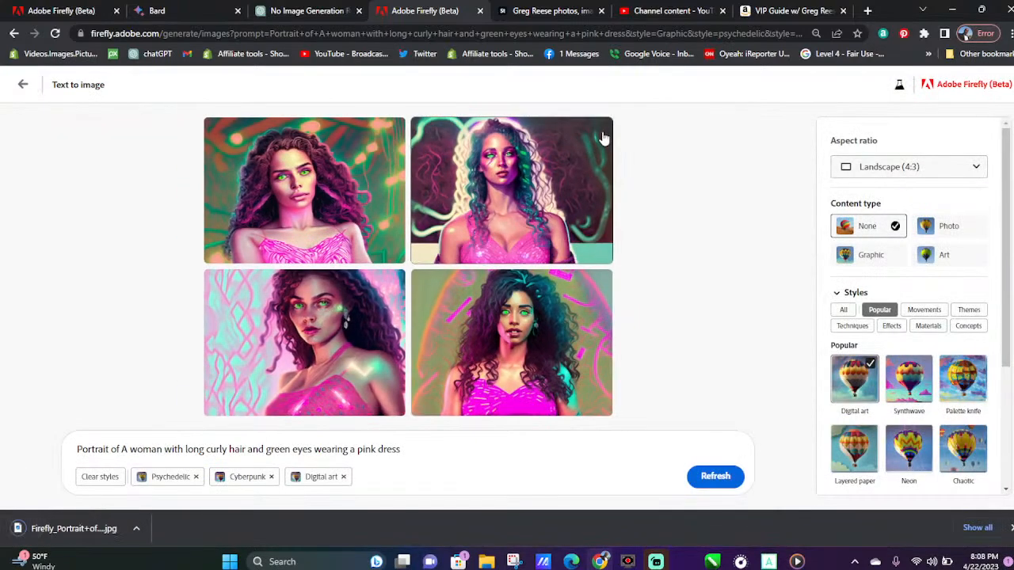
left_click(602, 136)
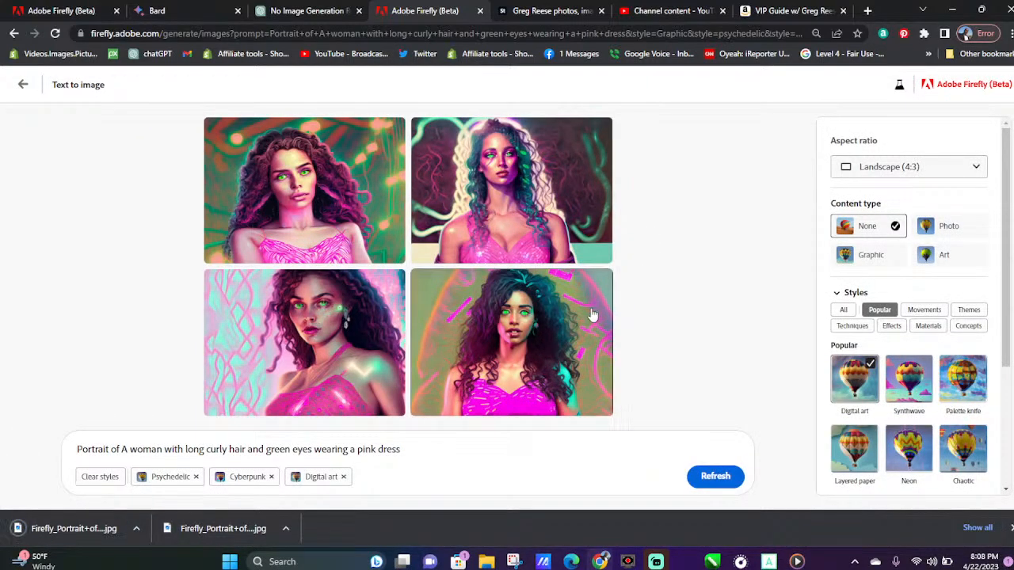
left_click(598, 290)
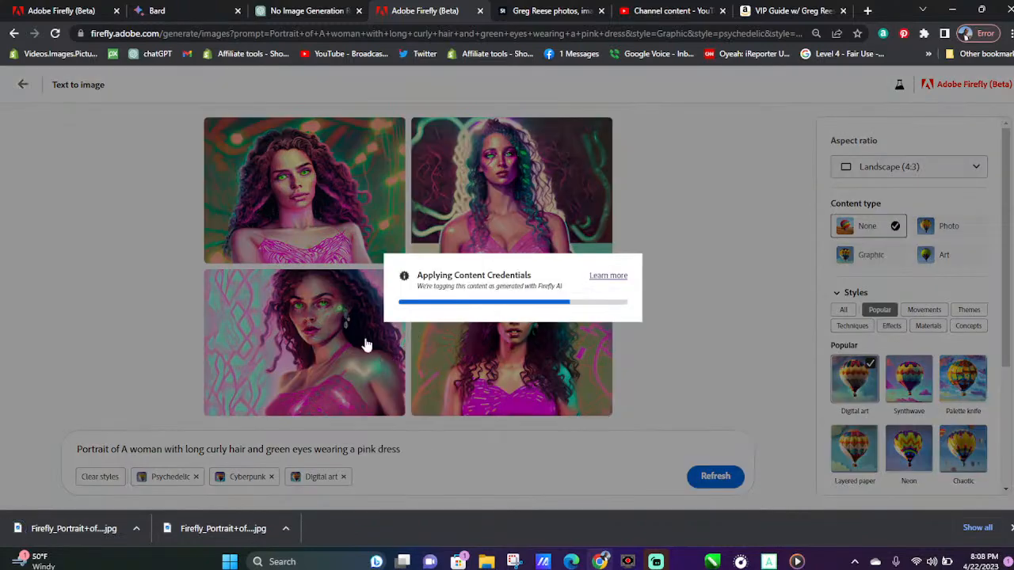
mouse_move(365, 337)
left_click(391, 283)
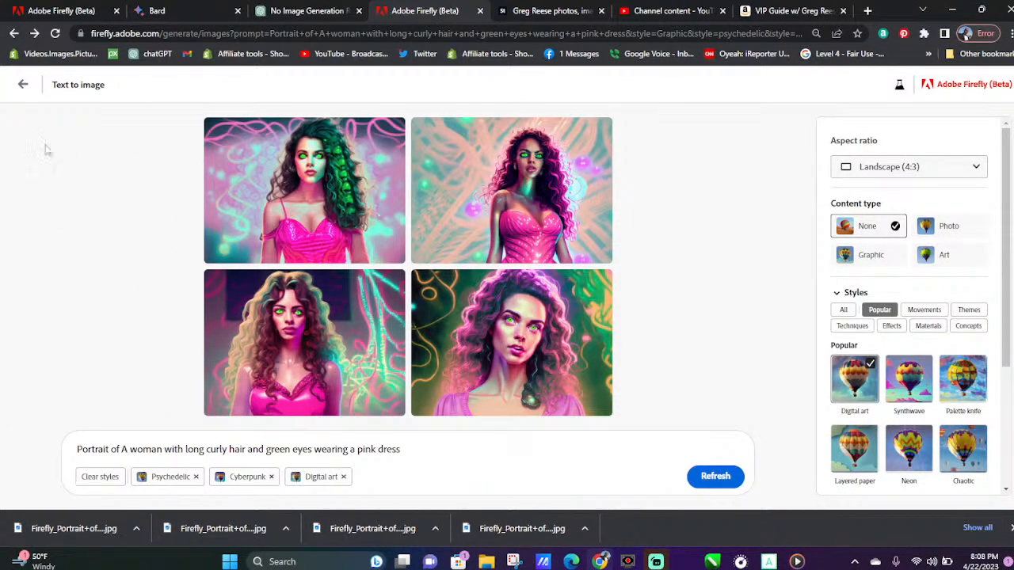
Return to the Firefly home page at firefly.adobe.com and open the Text to image generator
left_click(14, 33)
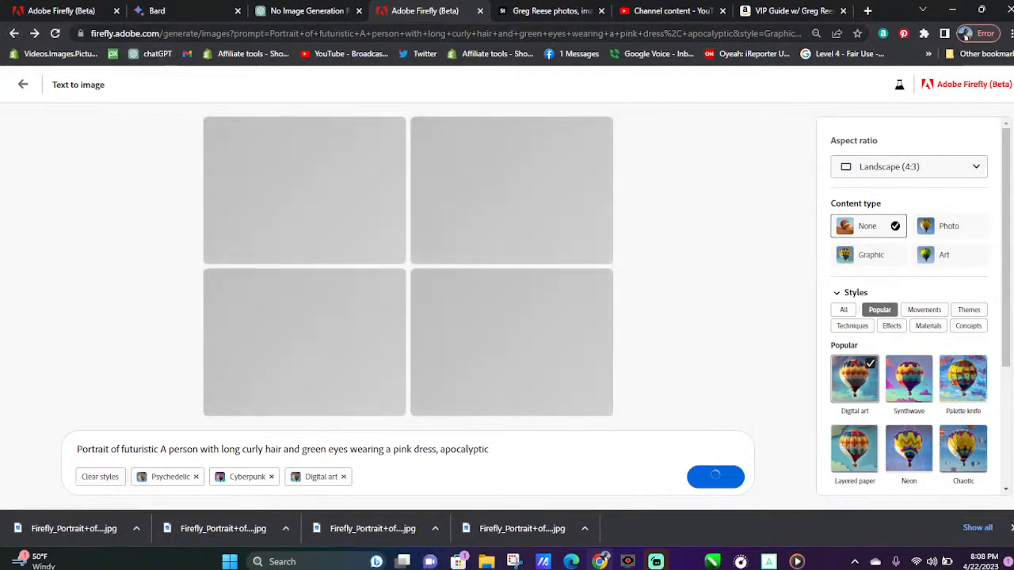
left_click_drag(167, 33, 1000, 15)
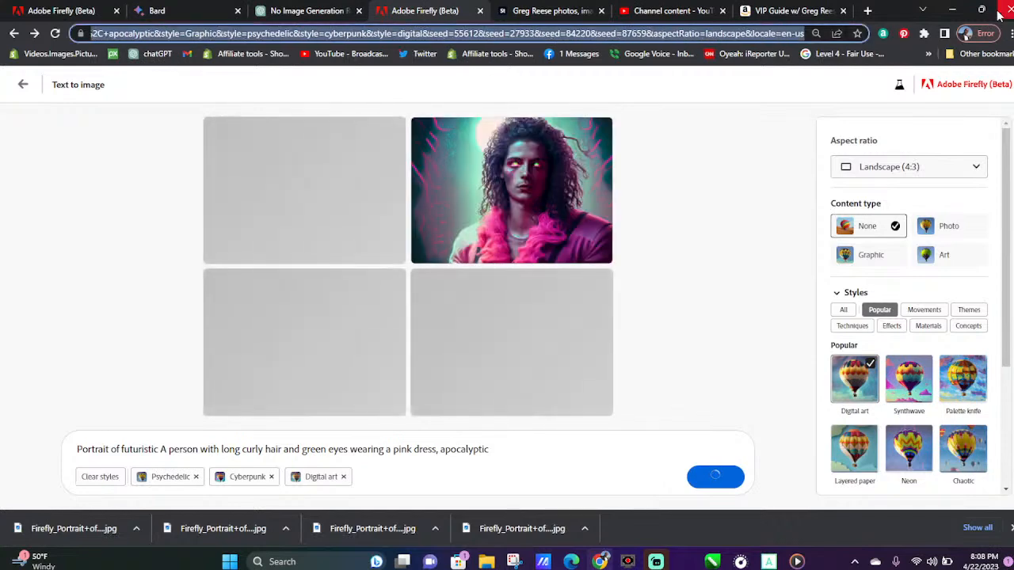
key("BackSpace")
key("Return")
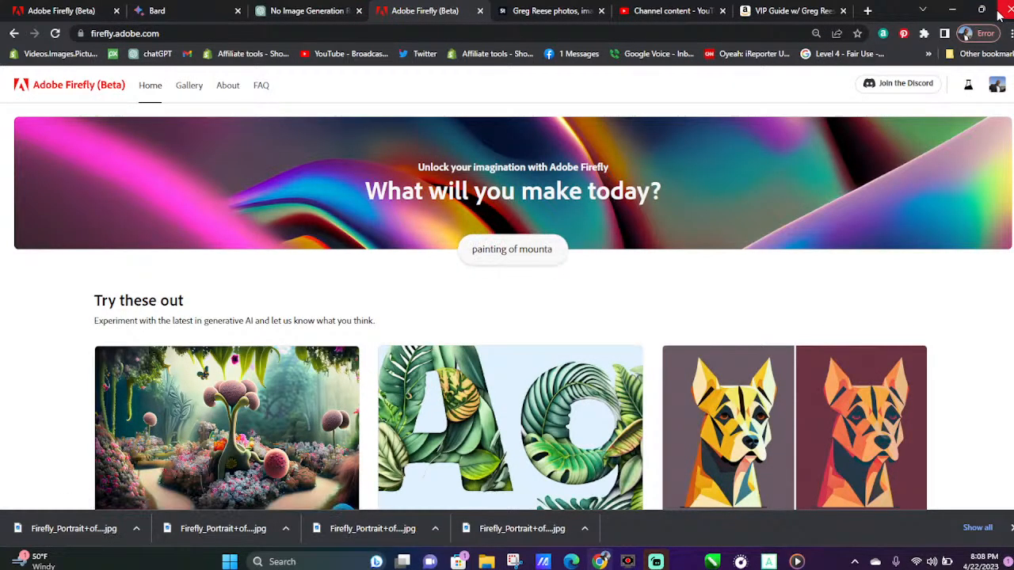
scroll(979, 300, "down", 3)
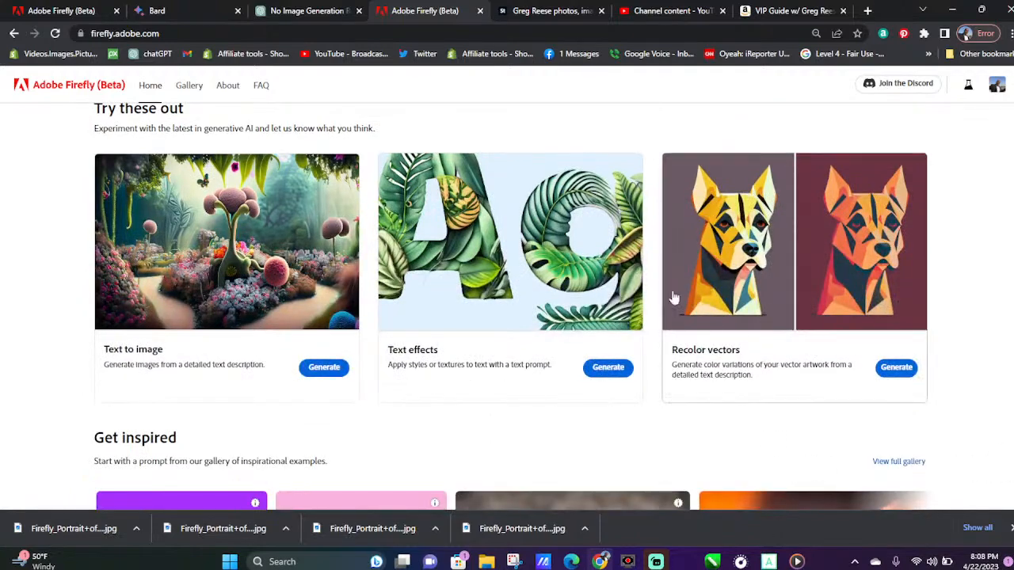
left_click(320, 368)
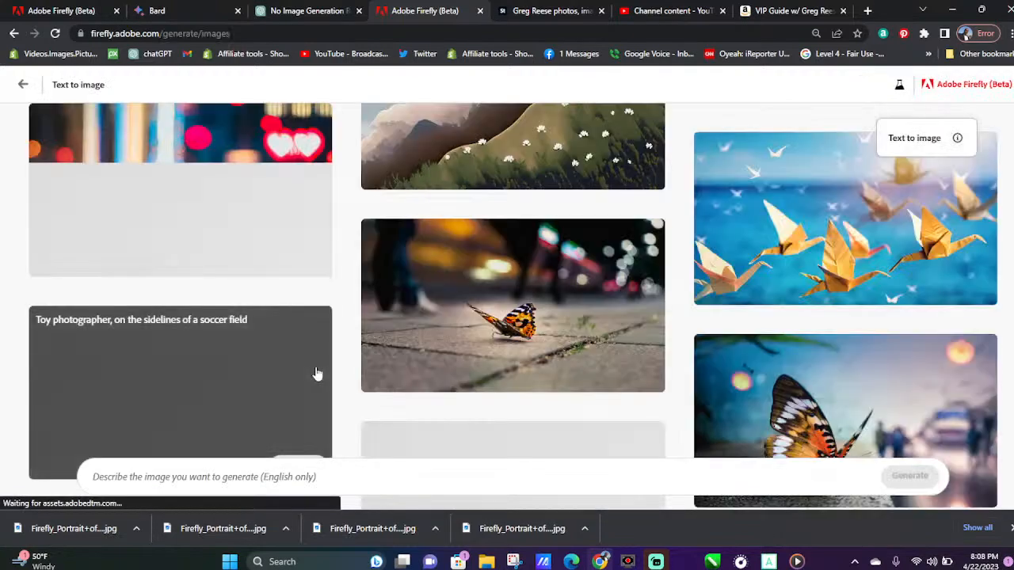
Try the gallery prompt of the mystic cat like a phoenix, add ", blue" after "red" and generate new images
scroll(507, 333, "down", 4)
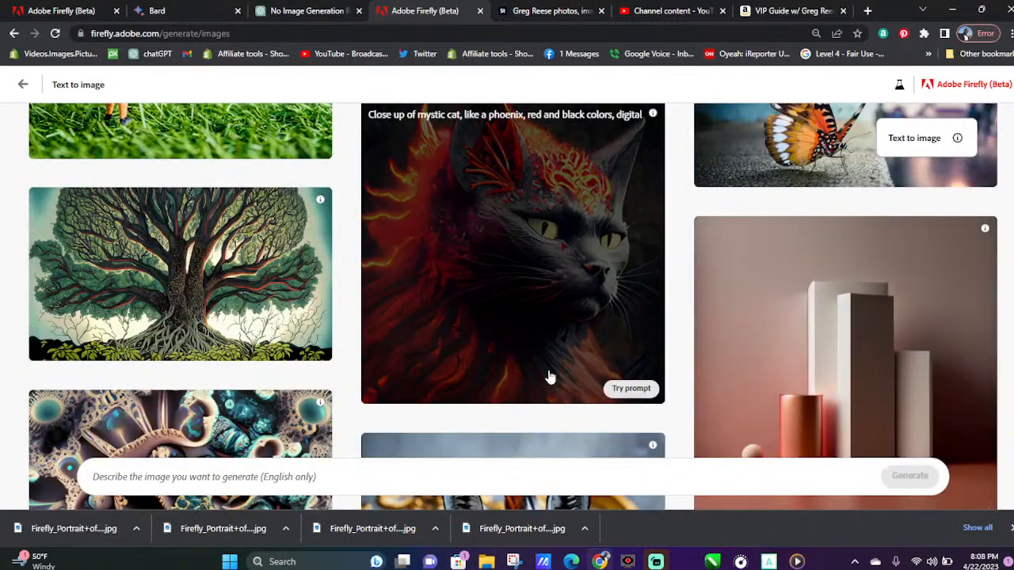
left_click(617, 388)
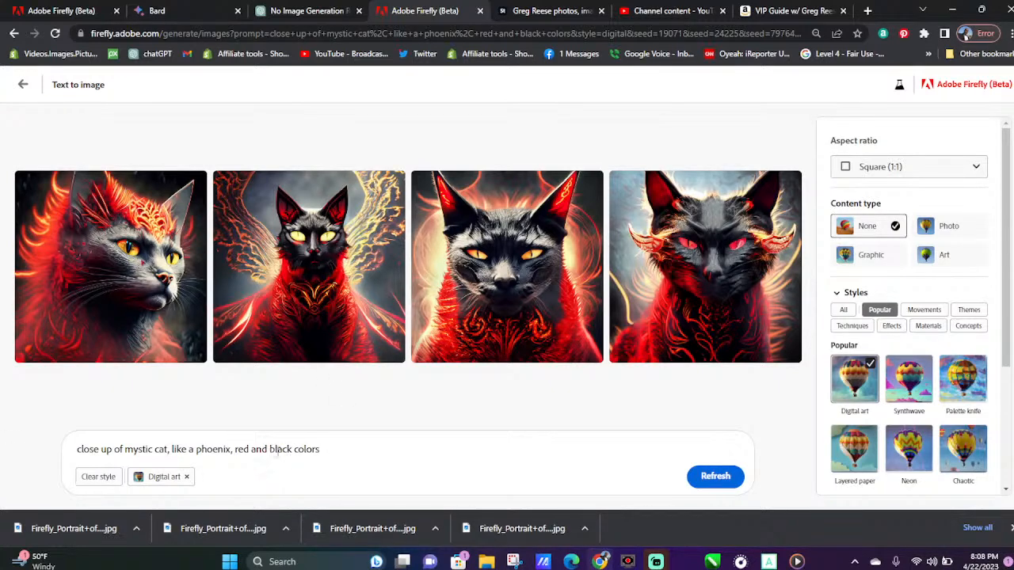
type(", blue")
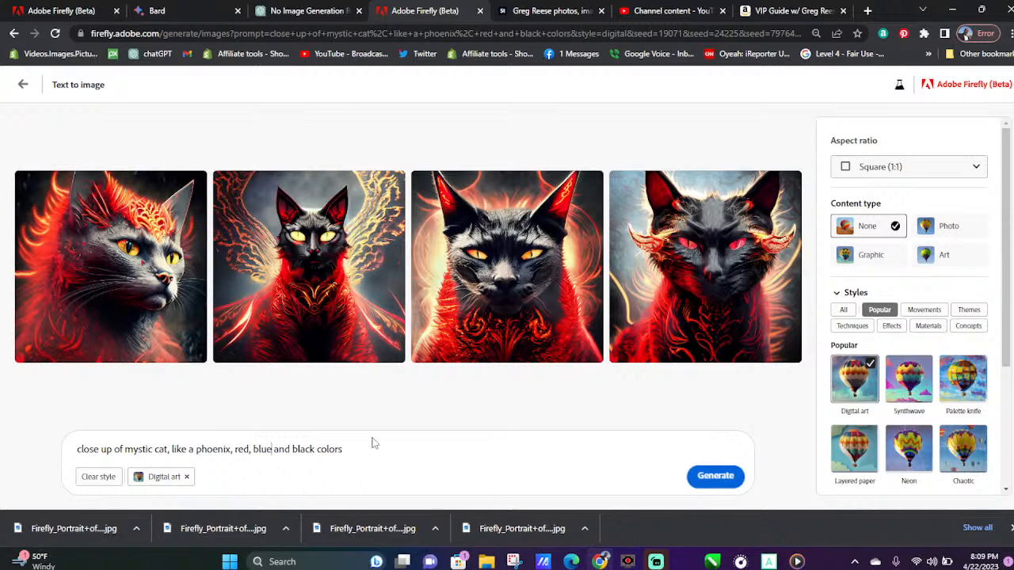
left_click(717, 473)
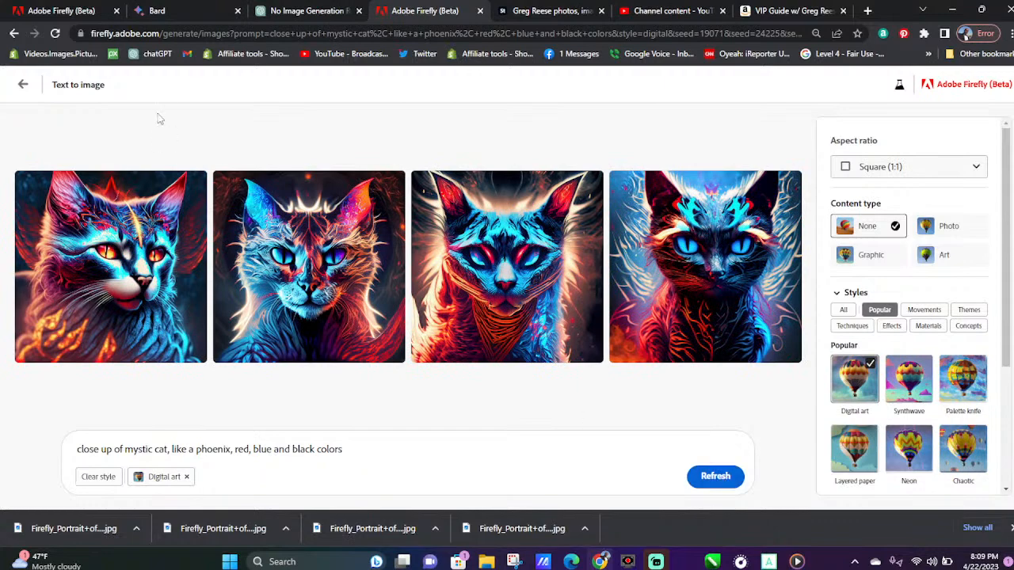
Download all four red, blue and black mystic cat images and give a thumbs-up rating to the first and second
left_click(194, 184)
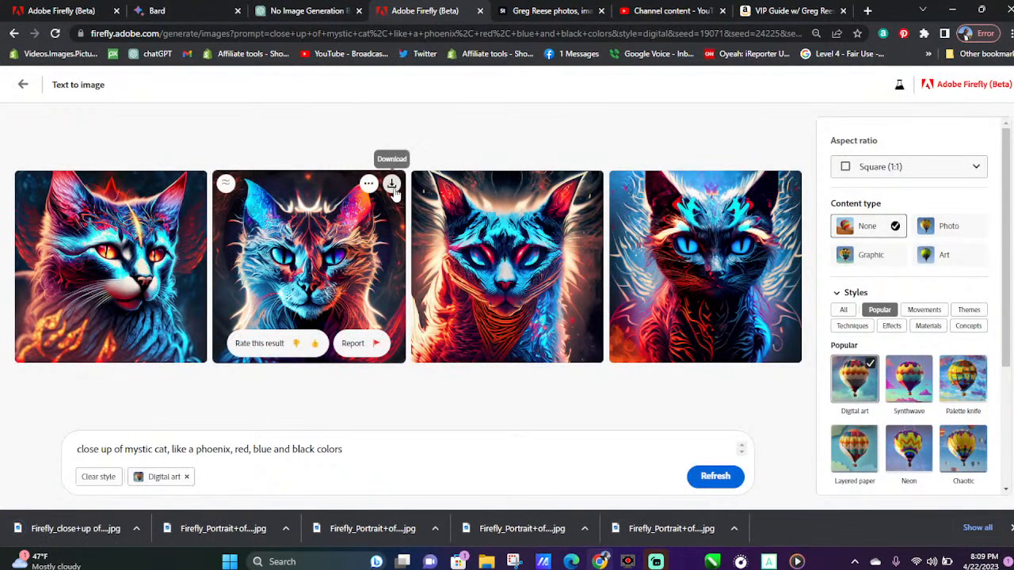
left_click(392, 184)
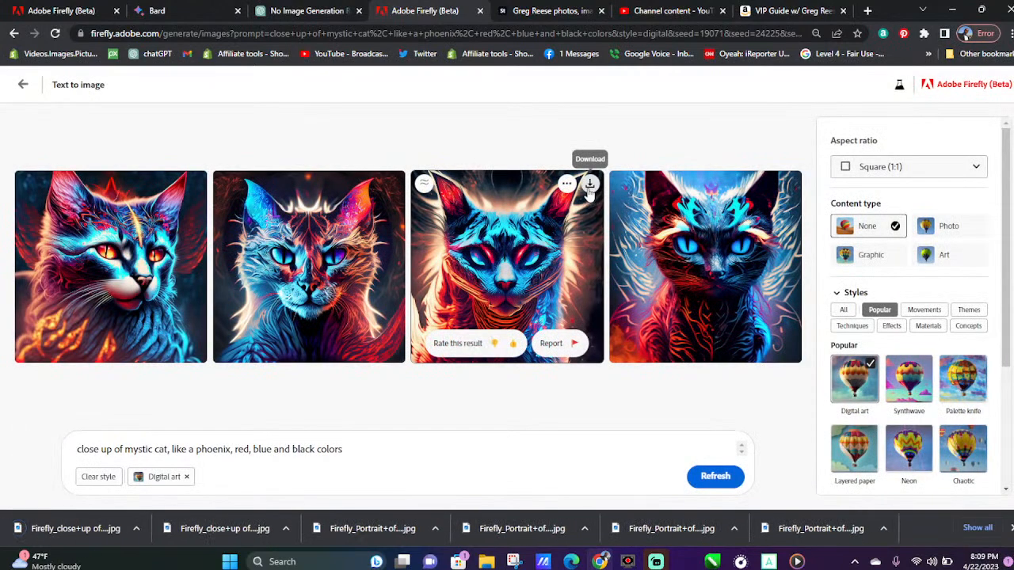
left_click(590, 184)
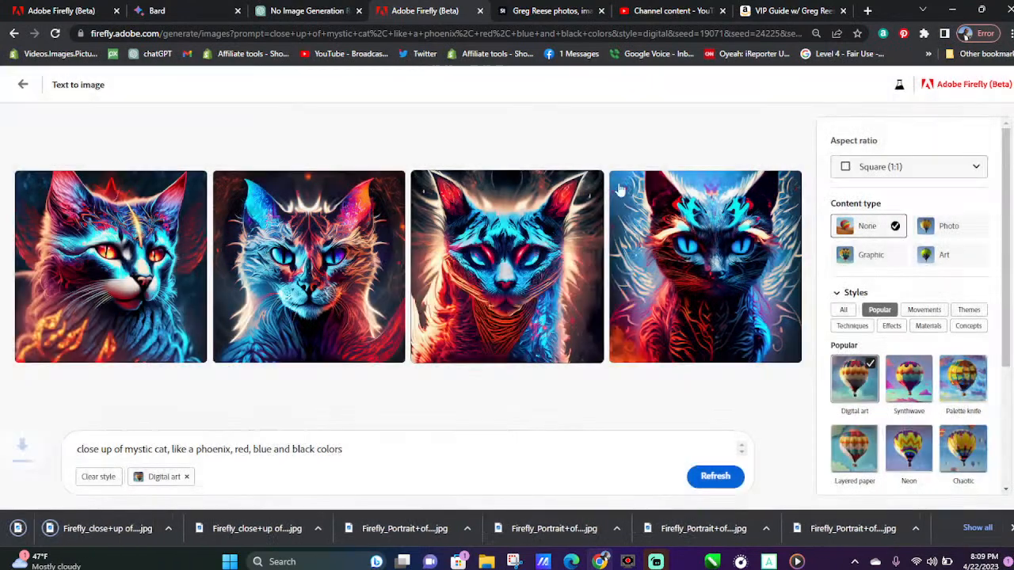
mouse_move(626, 194)
left_click(788, 186)
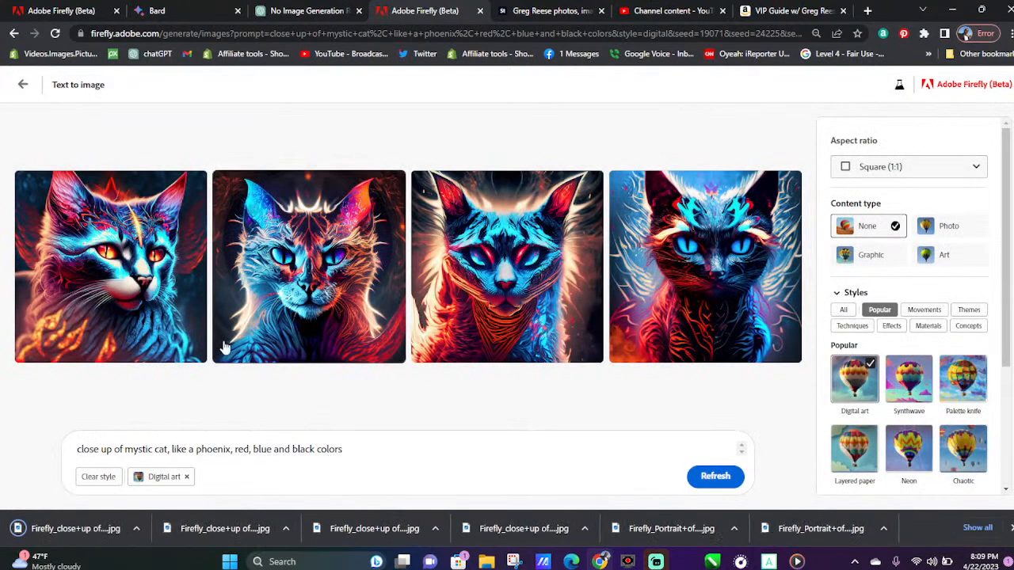
mouse_move(179, 357)
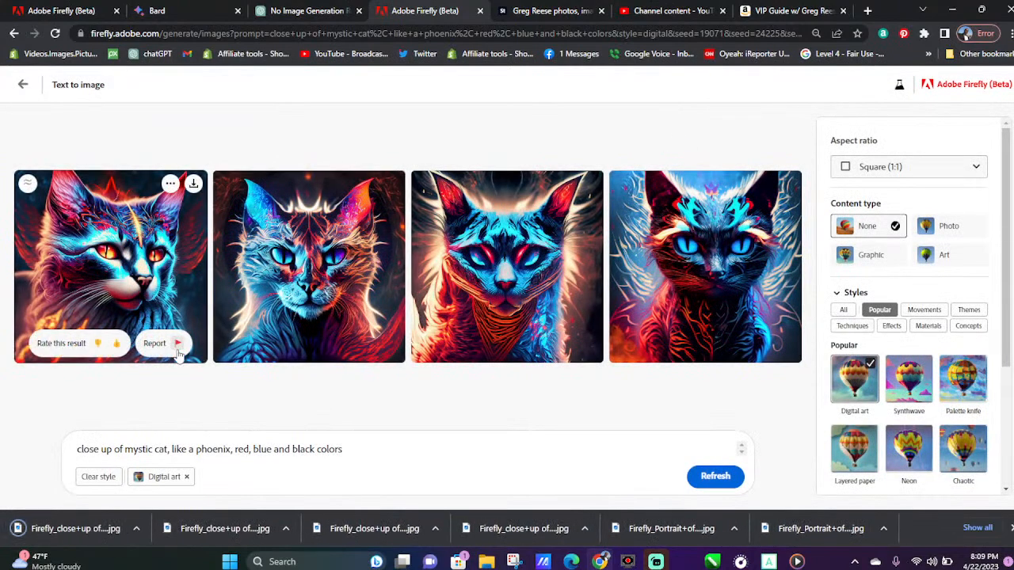
left_click(115, 346)
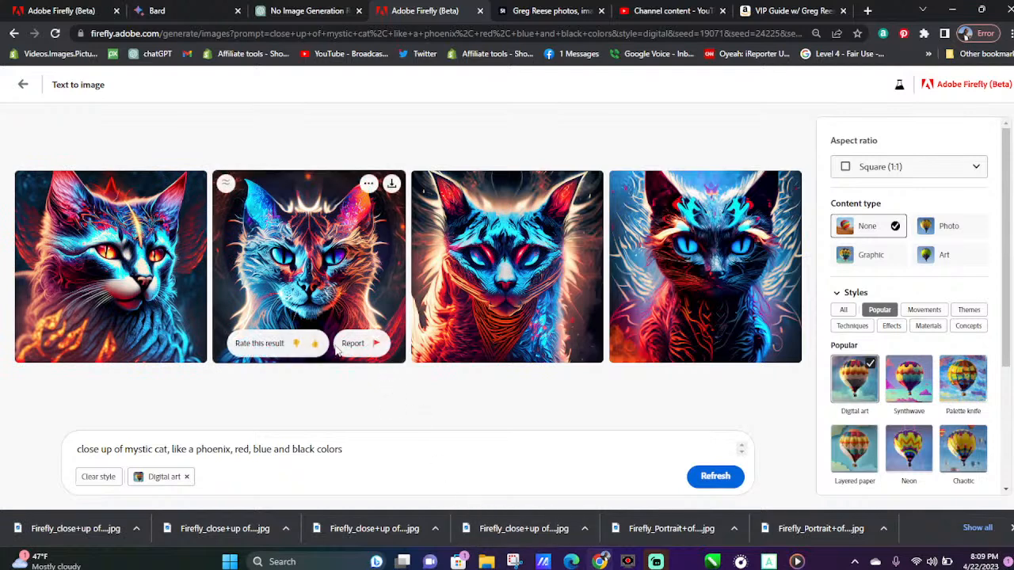
left_click(313, 345)
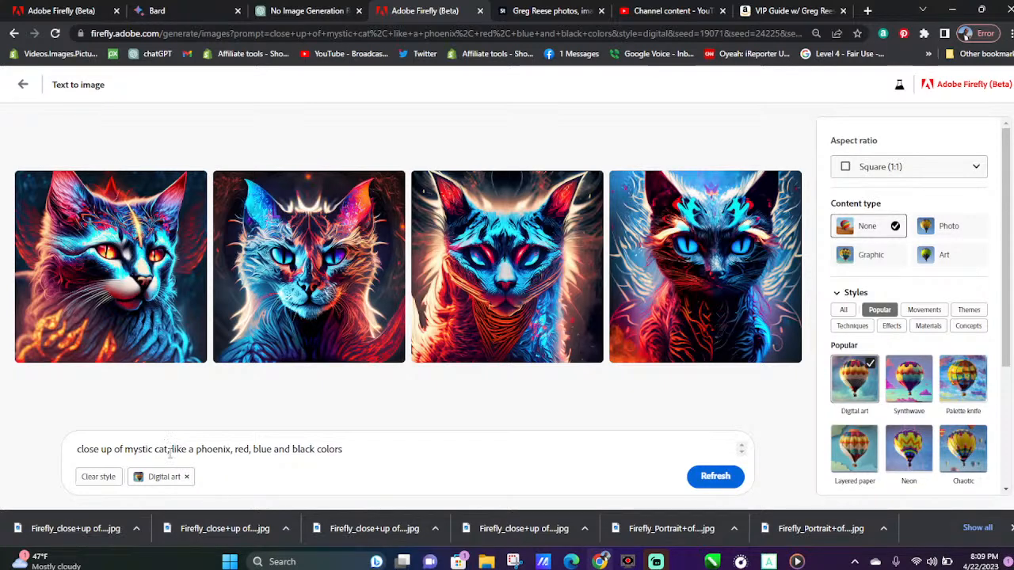
Insert "bat," after "cat," in the prompt, generate new images and dismiss the list of finished downloads
type("bat")
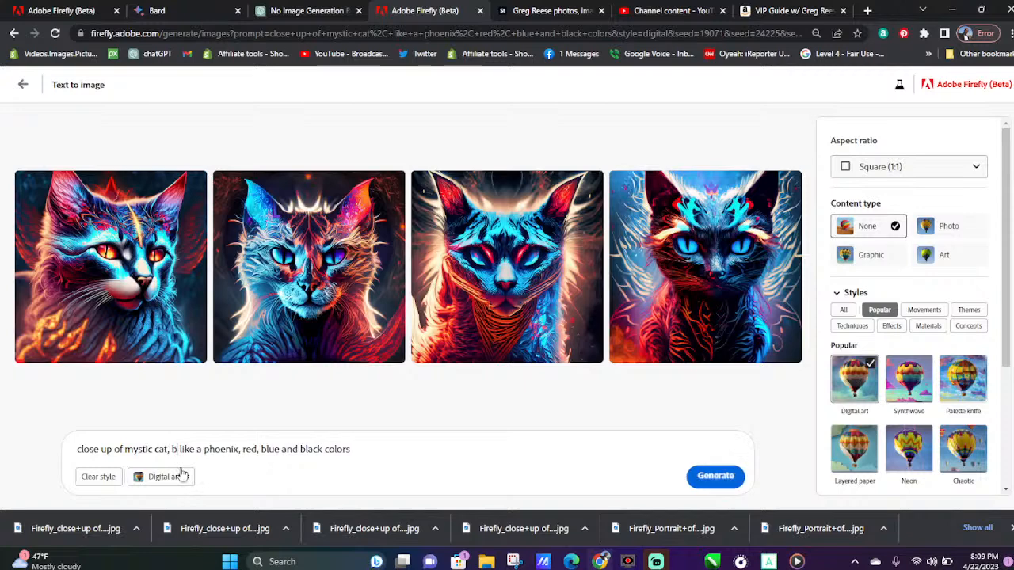
type(",")
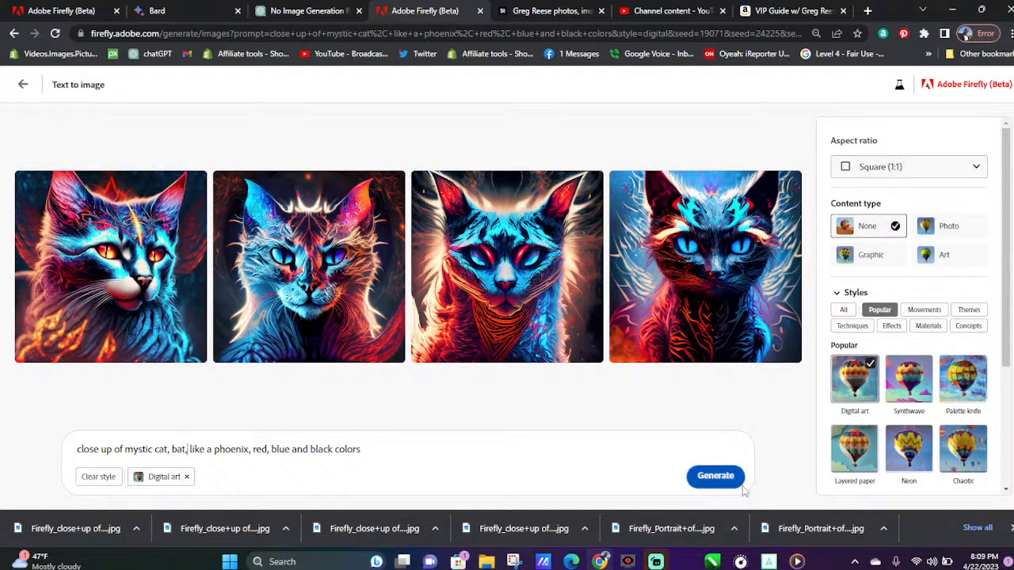
left_click(718, 477)
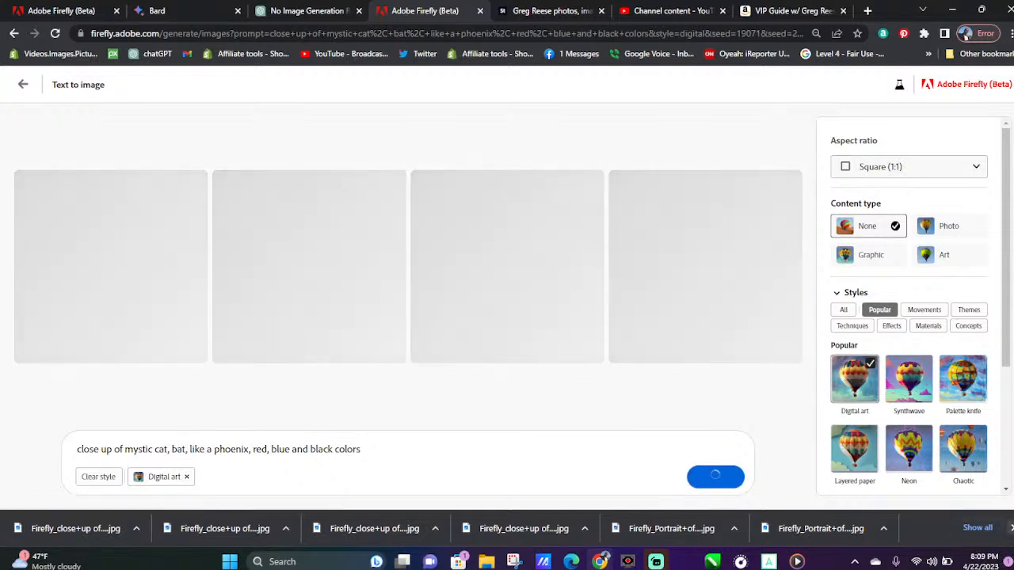
left_click(1010, 528)
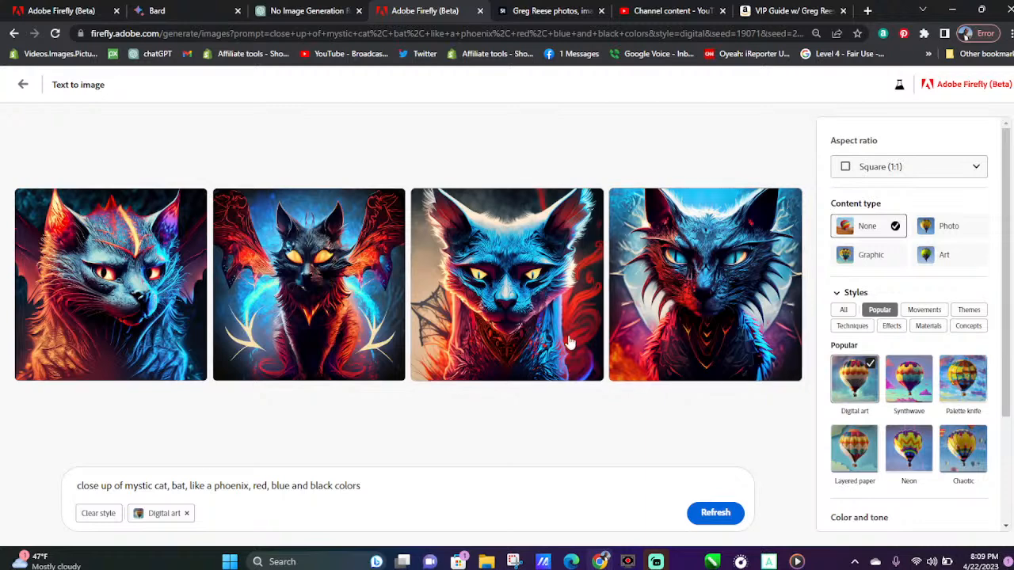
Give the second mystic cat-bat image a thumbs-up rating and download all four images
mouse_move(371, 371)
left_click(312, 362)
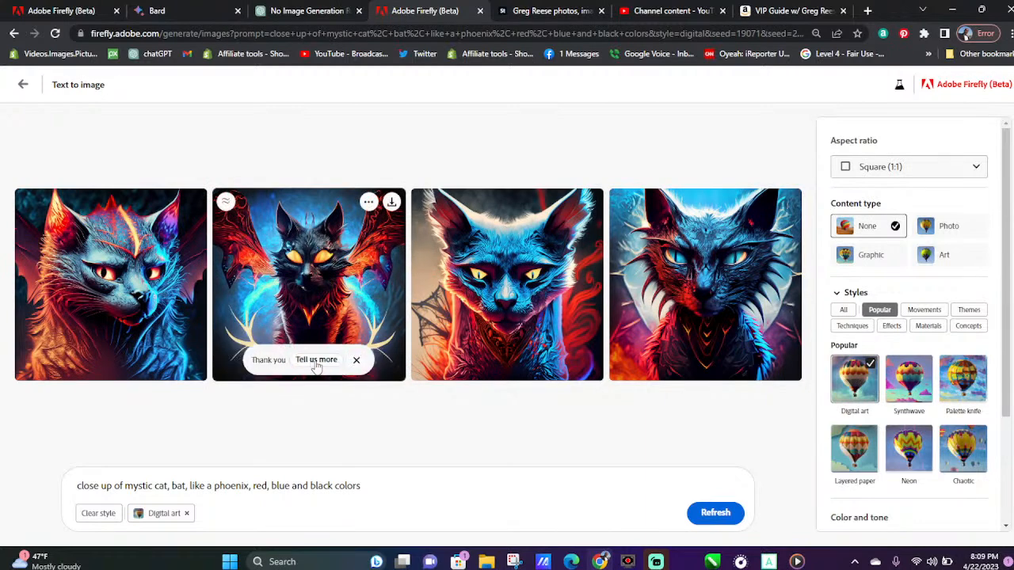
left_click(391, 201)
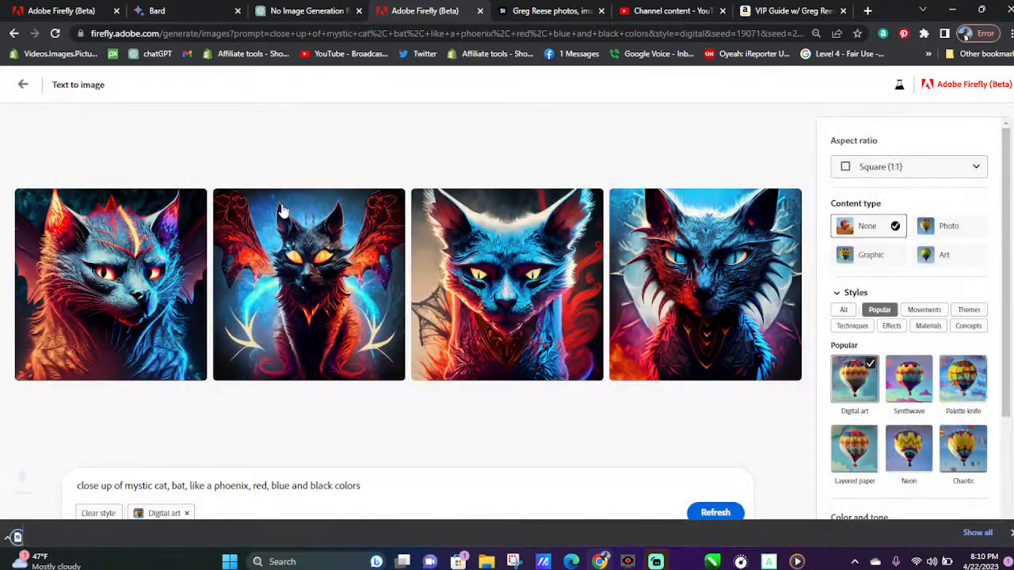
mouse_move(123, 326)
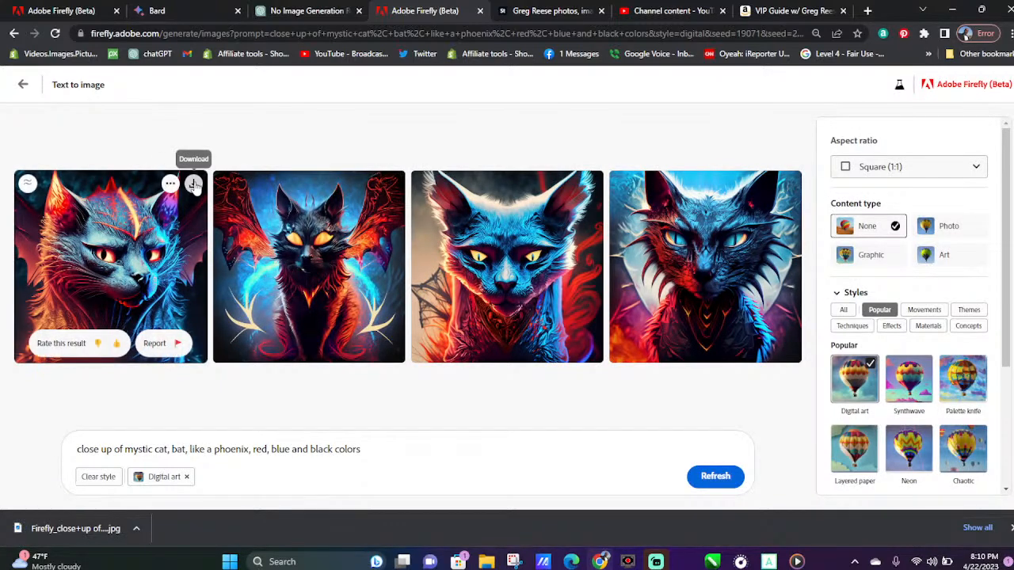
left_click(590, 185)
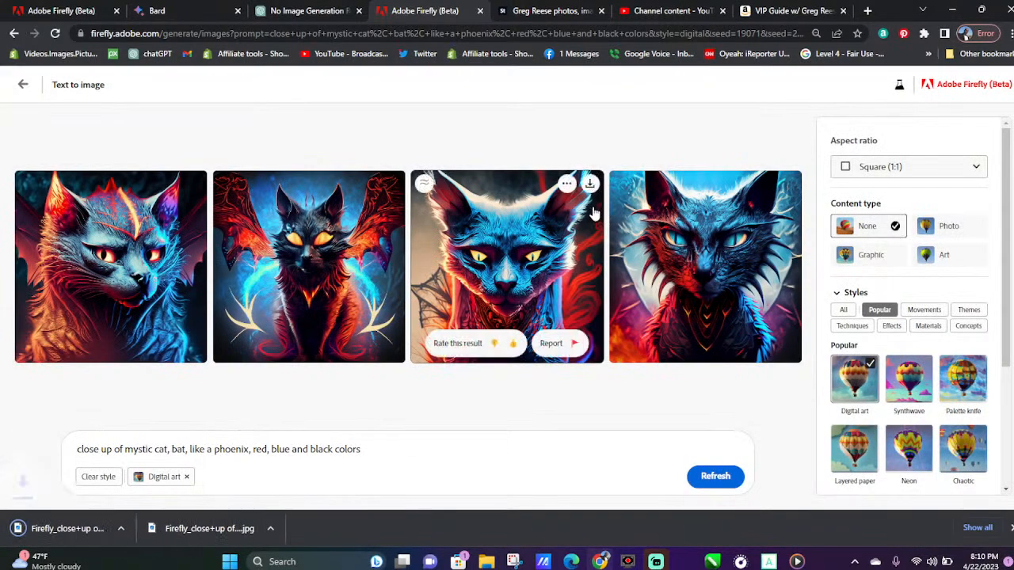
left_click(590, 184)
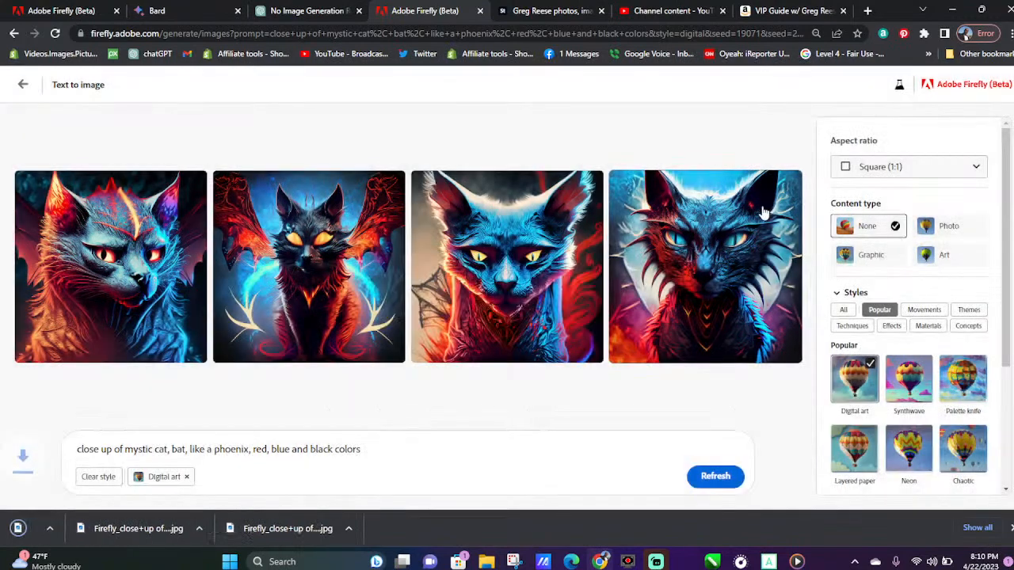
left_click(789, 183)
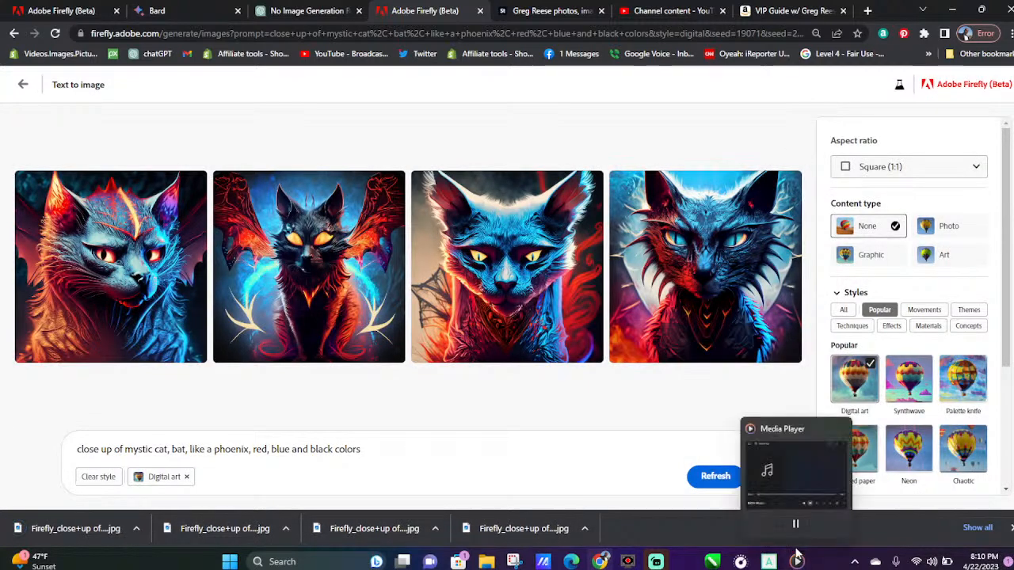
Switch to Media Player, set the music volume to 46 and minimize the player
left_click(796, 549)
left_click(856, 423)
left_click(855, 389)
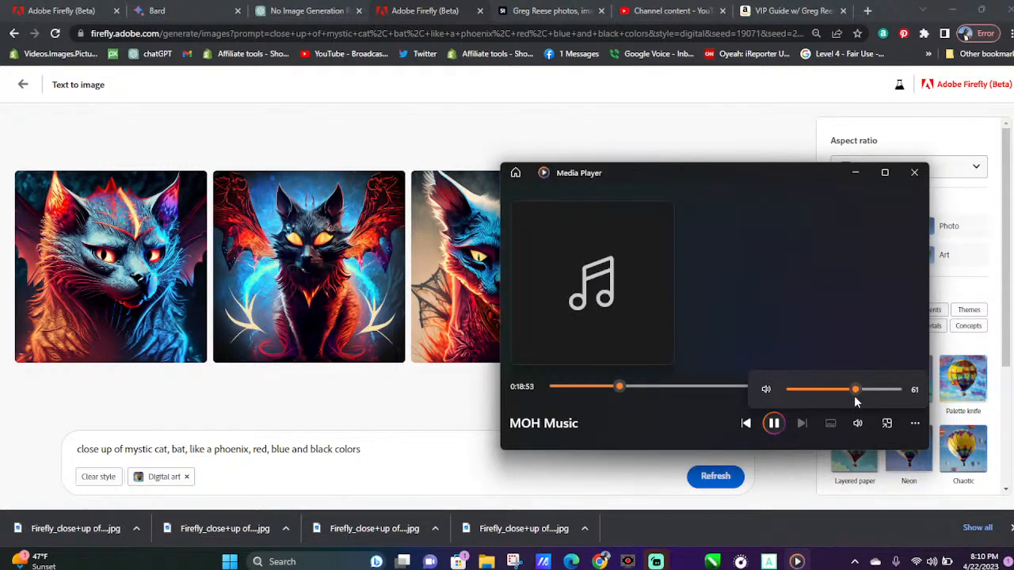
mouse_move(866, 391)
left_mouse_down()
mouse_move(889, 396)
mouse_move(860, 395)
left_mouse_up()
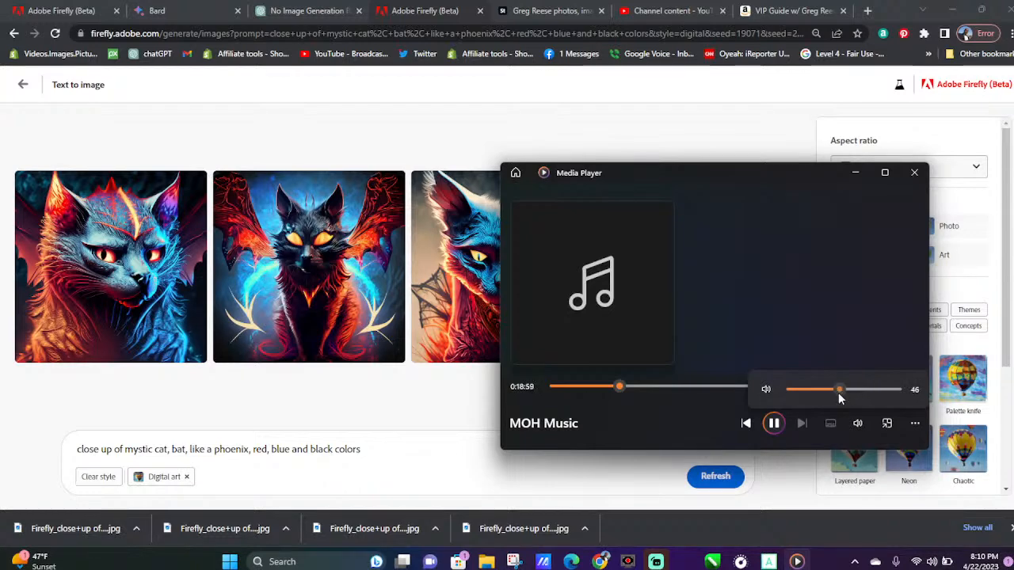
left_click(856, 172)
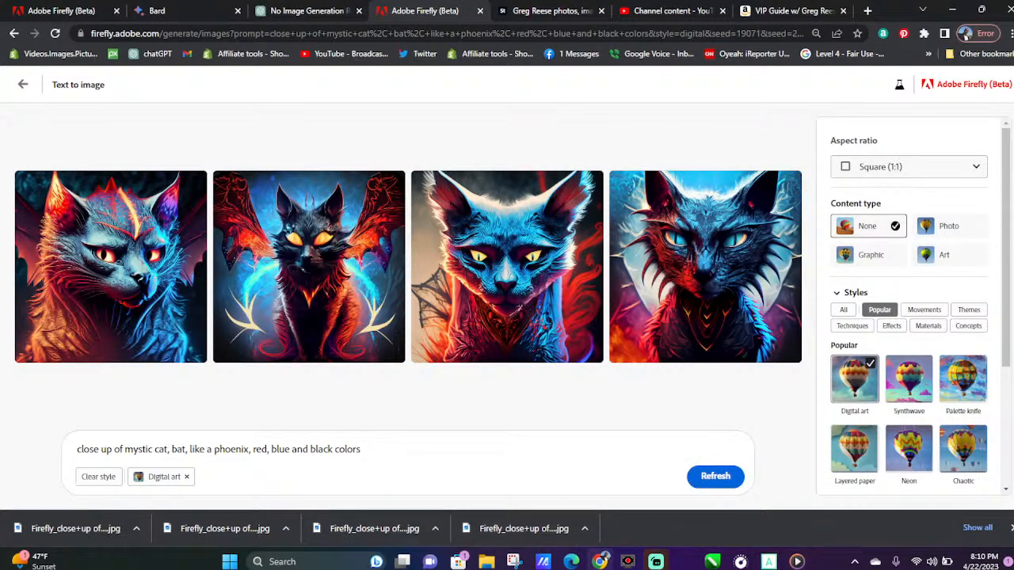
Dismiss the finished downloads, give the third cat-bat image a thumbs-up in the enlarged view and inspect the fourth before closing it
left_click(1010, 527)
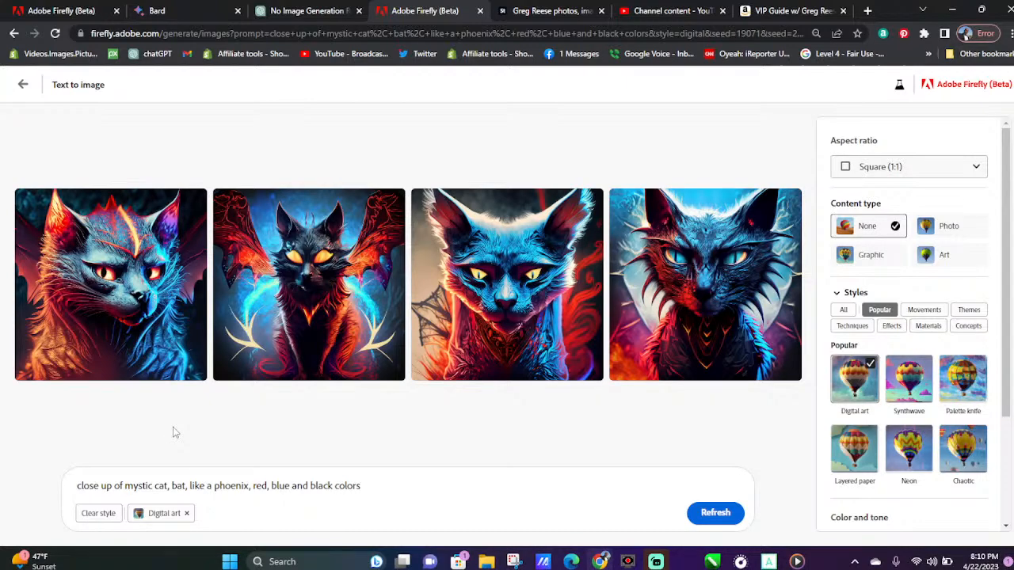
left_click(467, 317)
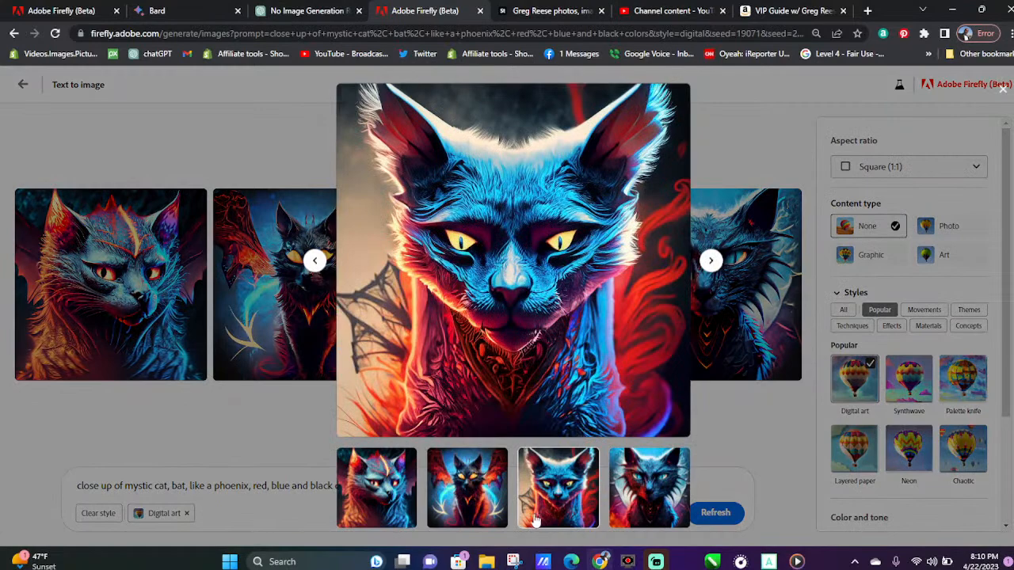
mouse_move(590, 294)
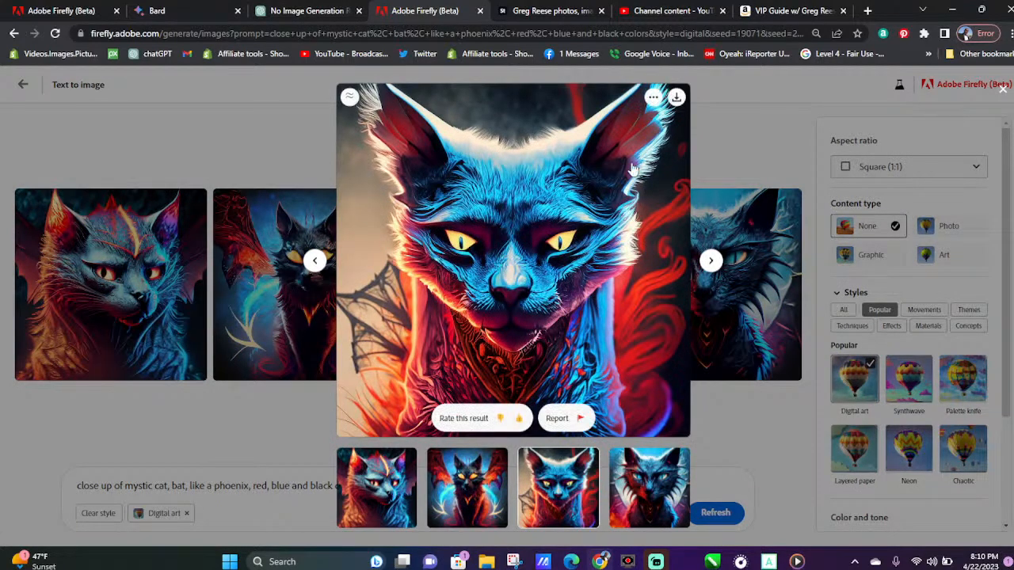
left_click(518, 419)
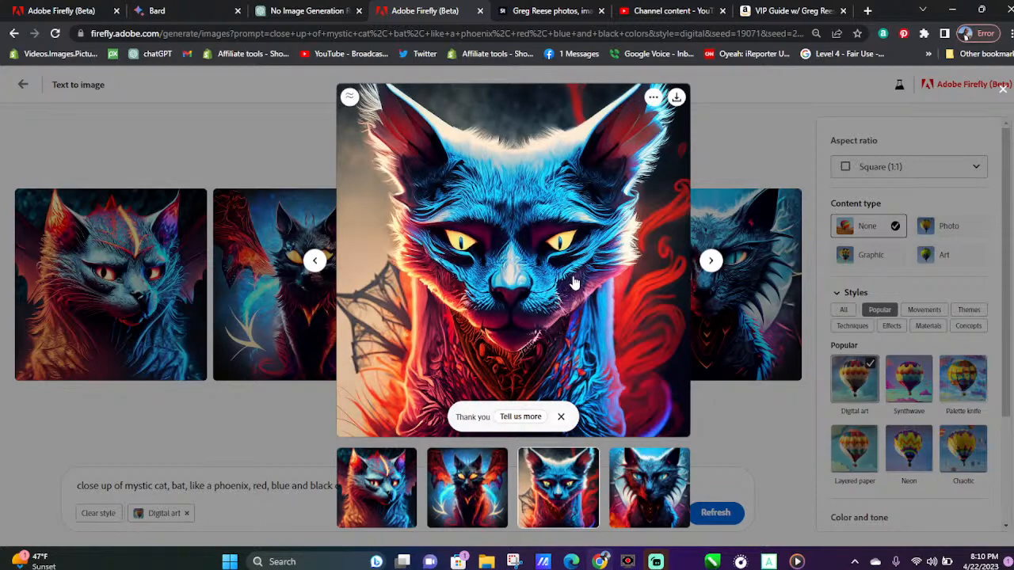
left_click(722, 290)
left_click(723, 291)
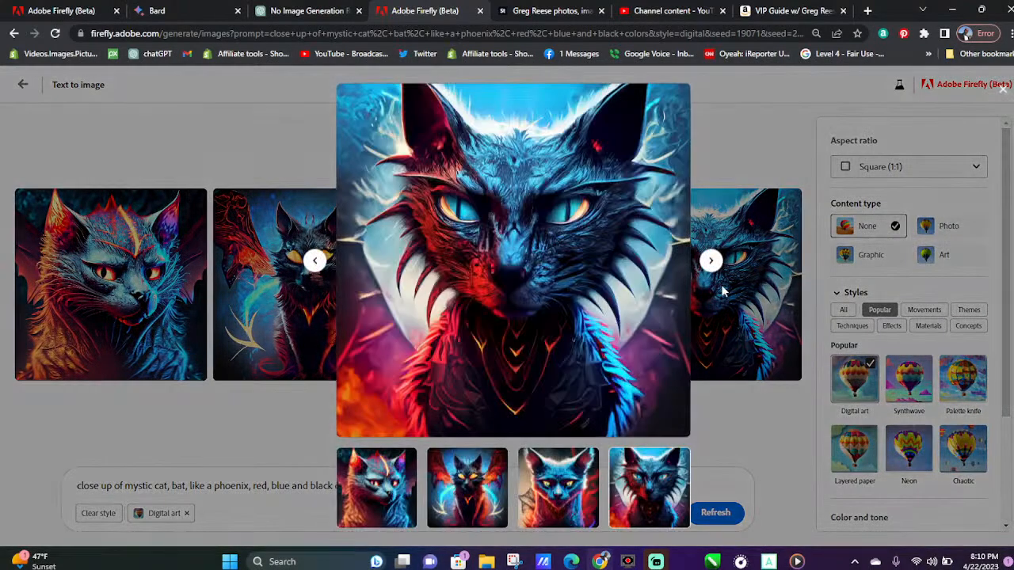
mouse_move(685, 358)
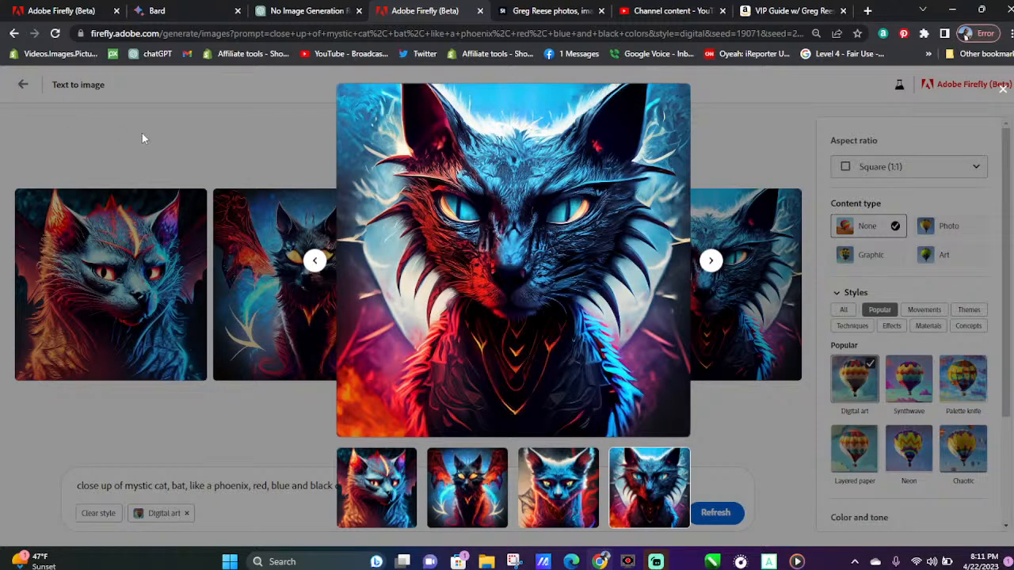
left_click(201, 144)
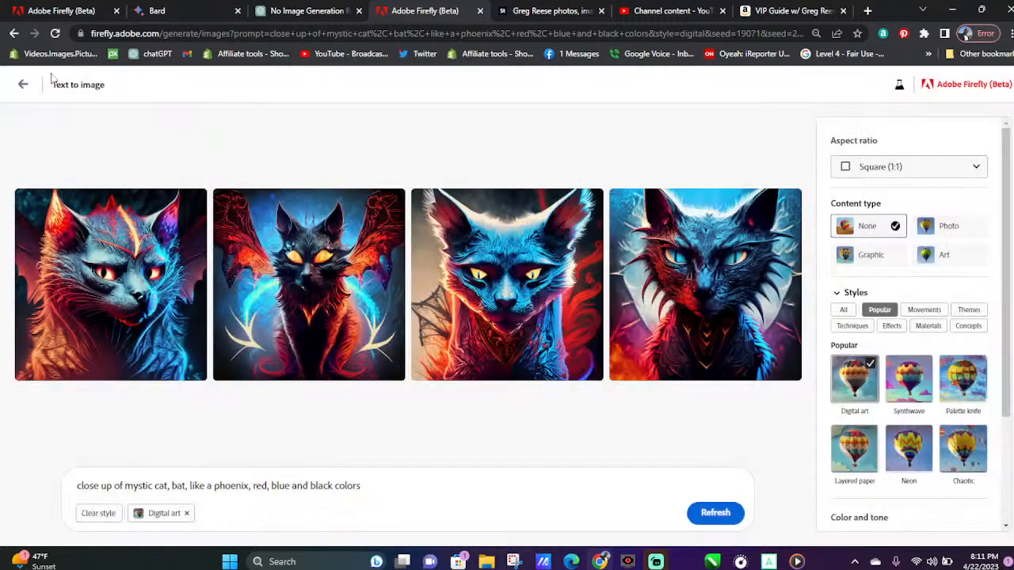
Replace "cat," with "dog," in the prompt and generate new images
left_click_drag(157, 484, 170, 485)
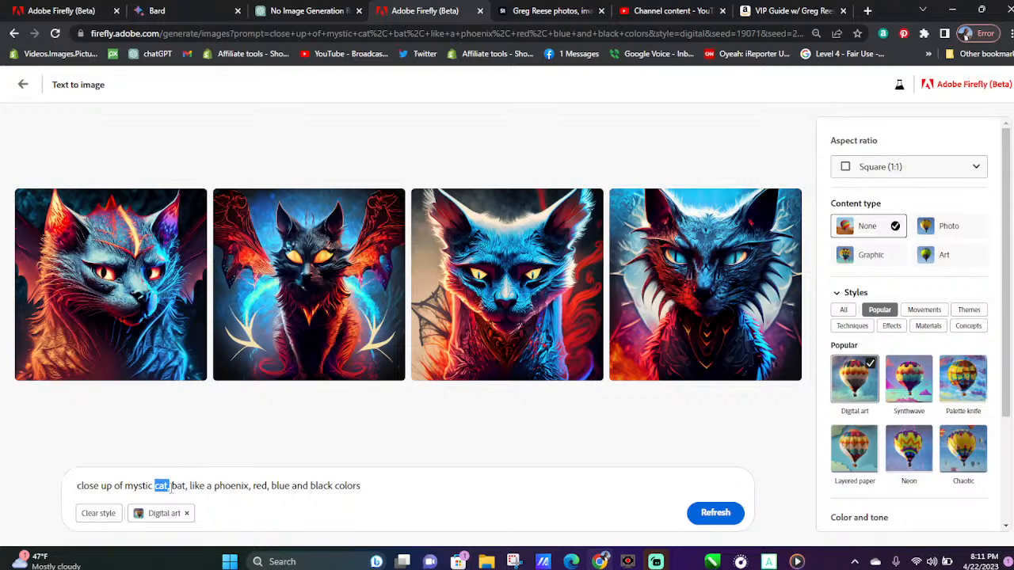
type("dog,")
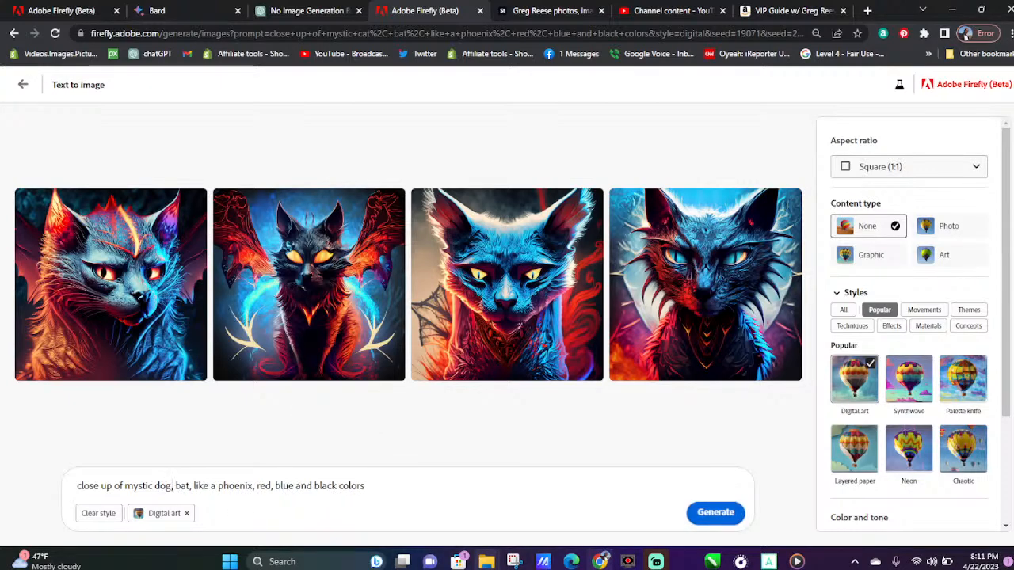
left_click(732, 521)
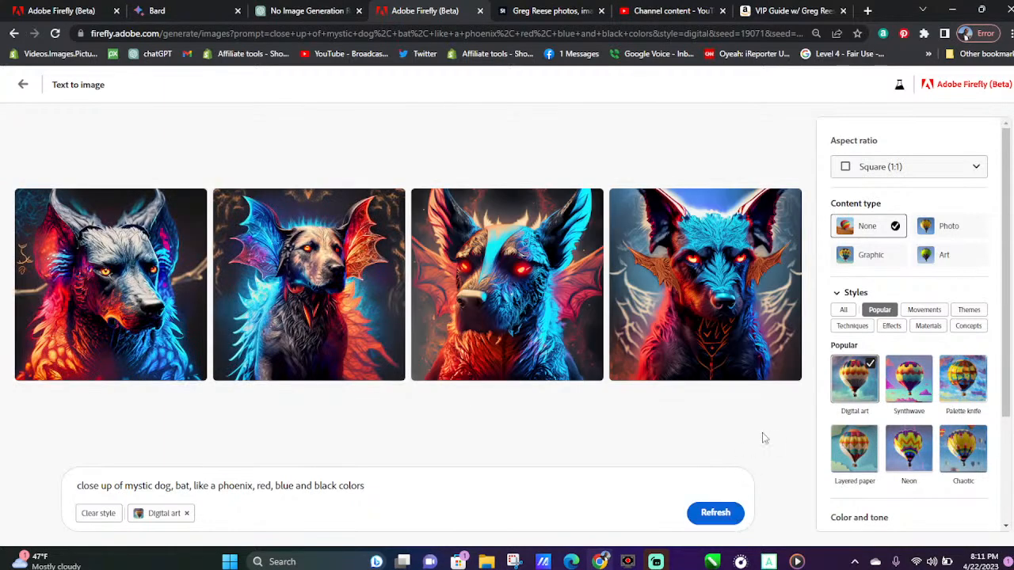
Download all four mystic dog-bat images and give the first one a thumbs-up rating
mouse_move(760, 238)
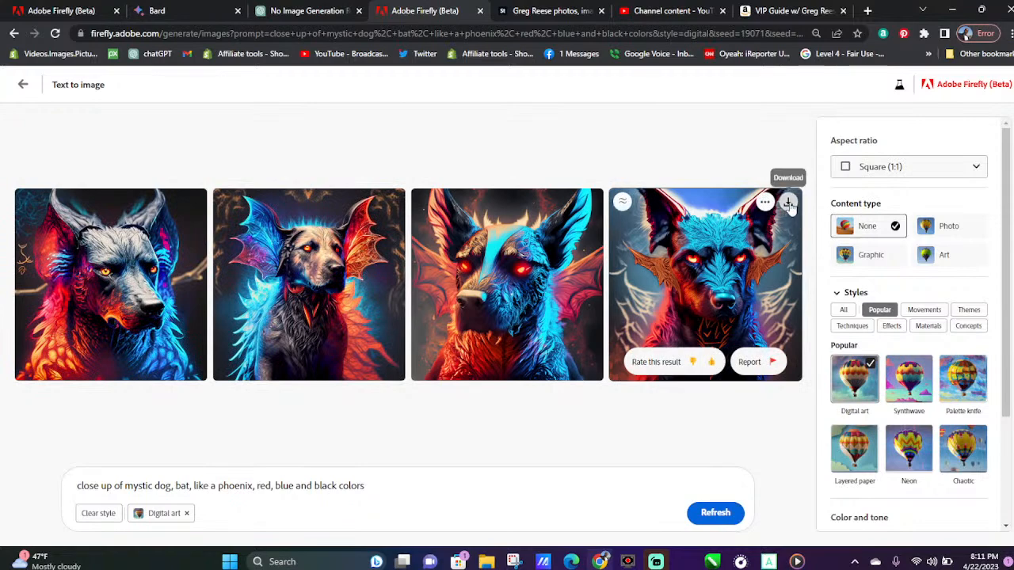
left_click(788, 202)
mouse_move(578, 224)
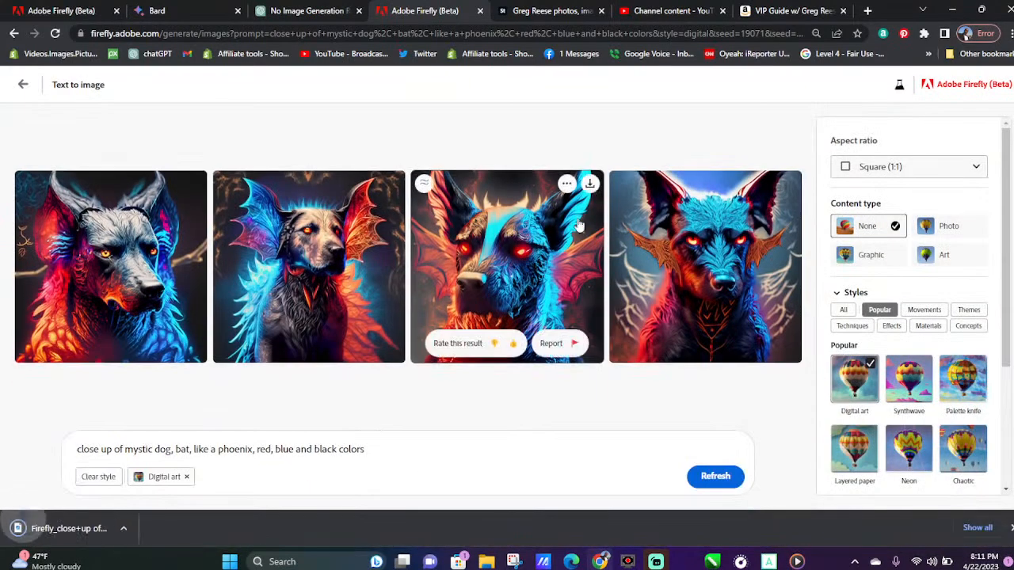
left_click(588, 185)
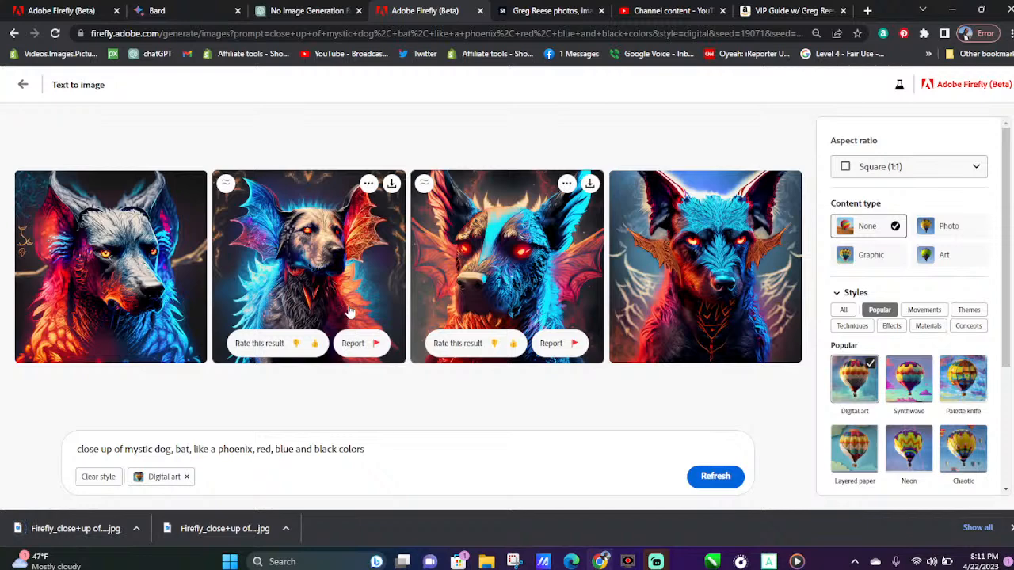
left_click(391, 185)
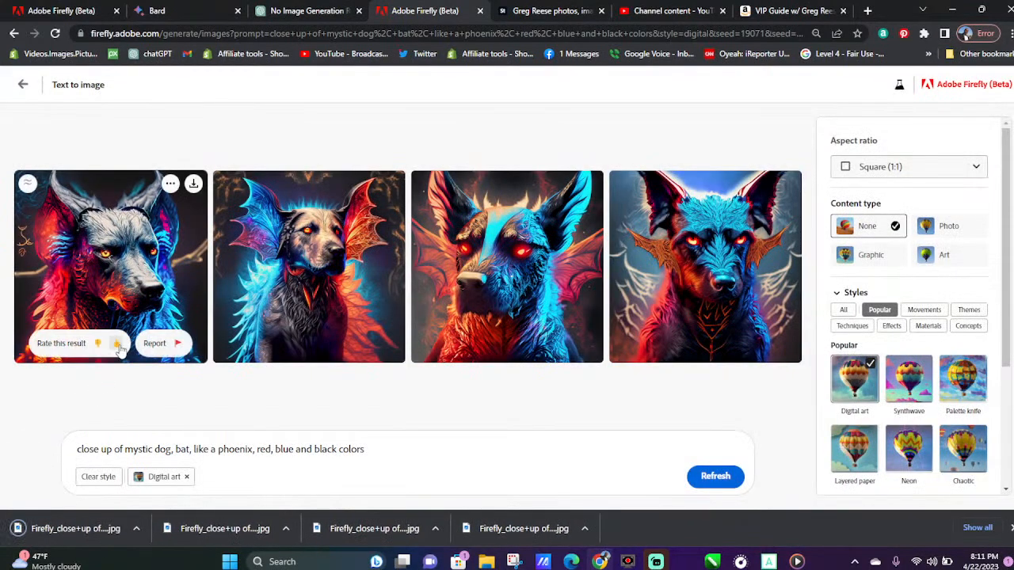
left_click(117, 344)
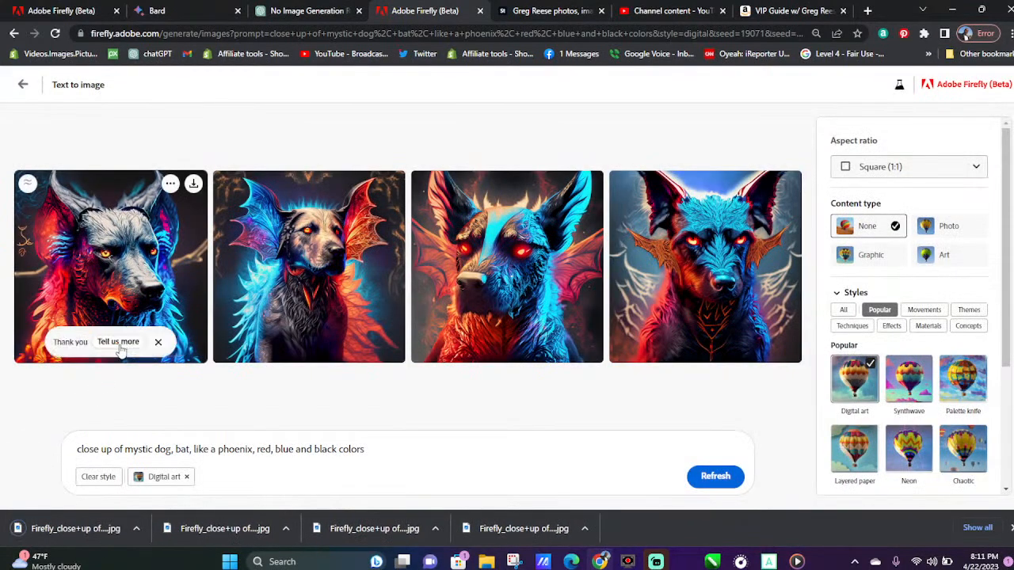
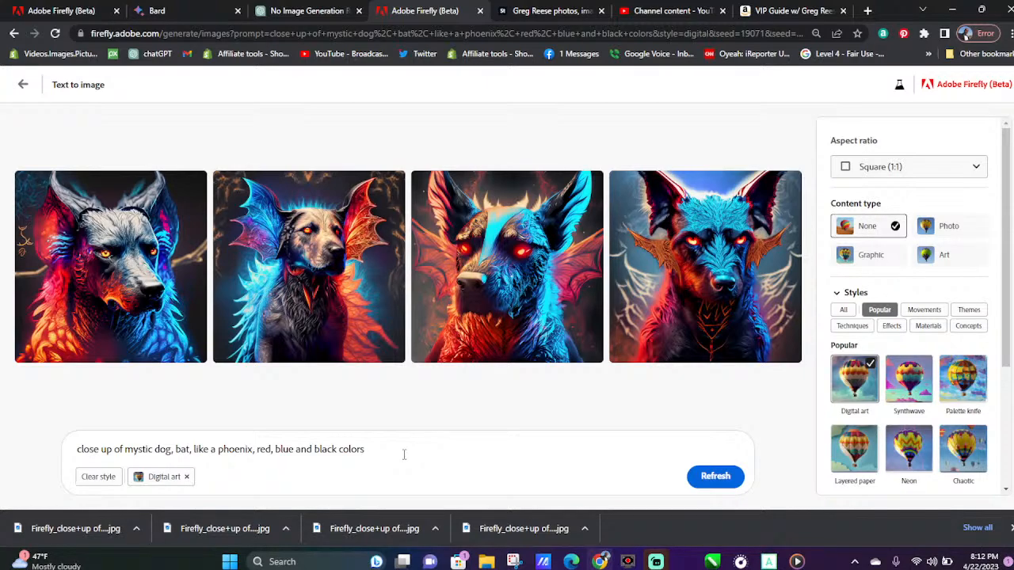
Return to the gallery and open the prompt of the lemon wearing headphones at the beach
left_click(23, 84)
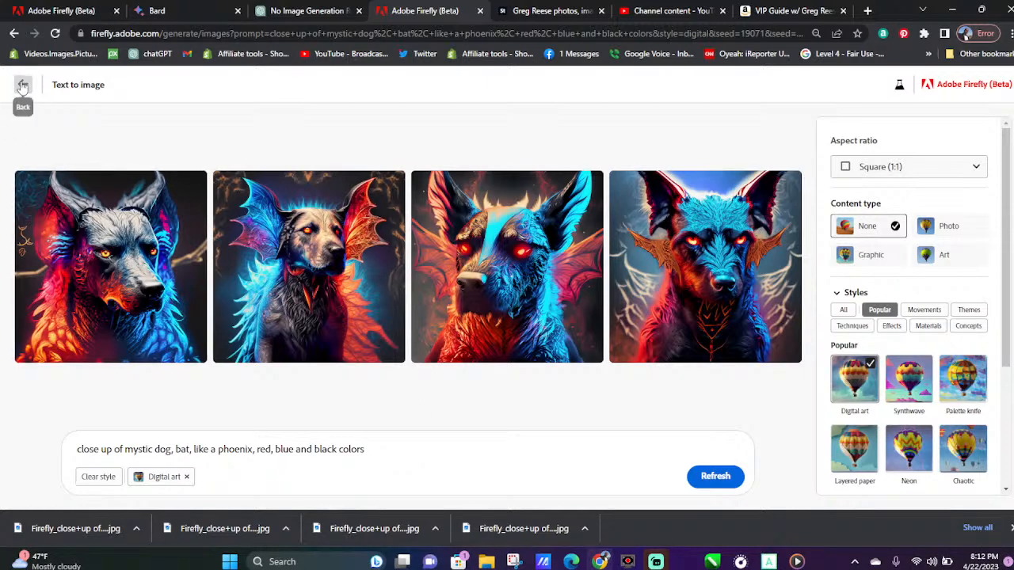
scroll(528, 320, "down", 4)
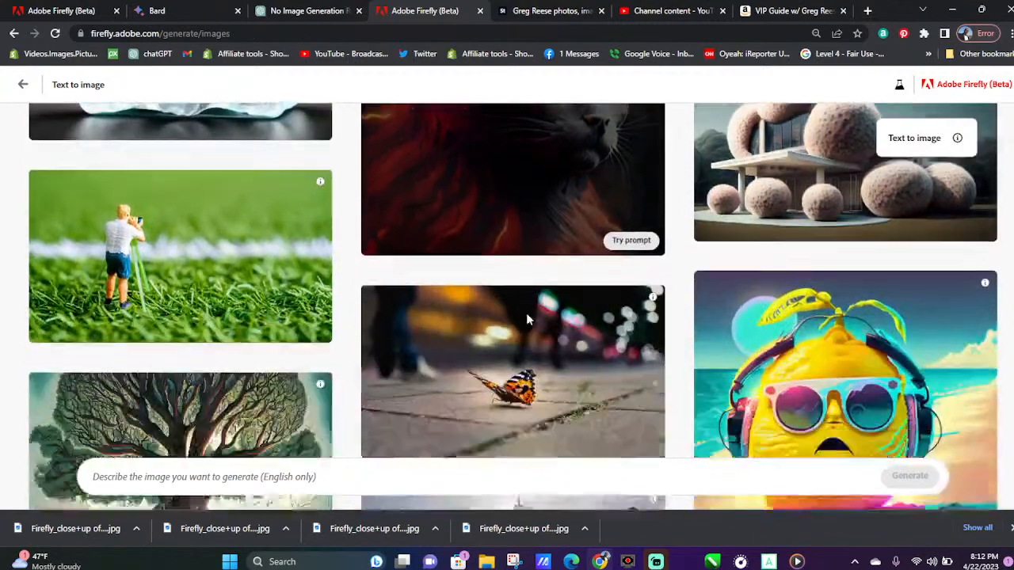
scroll(532, 309, "down", 2)
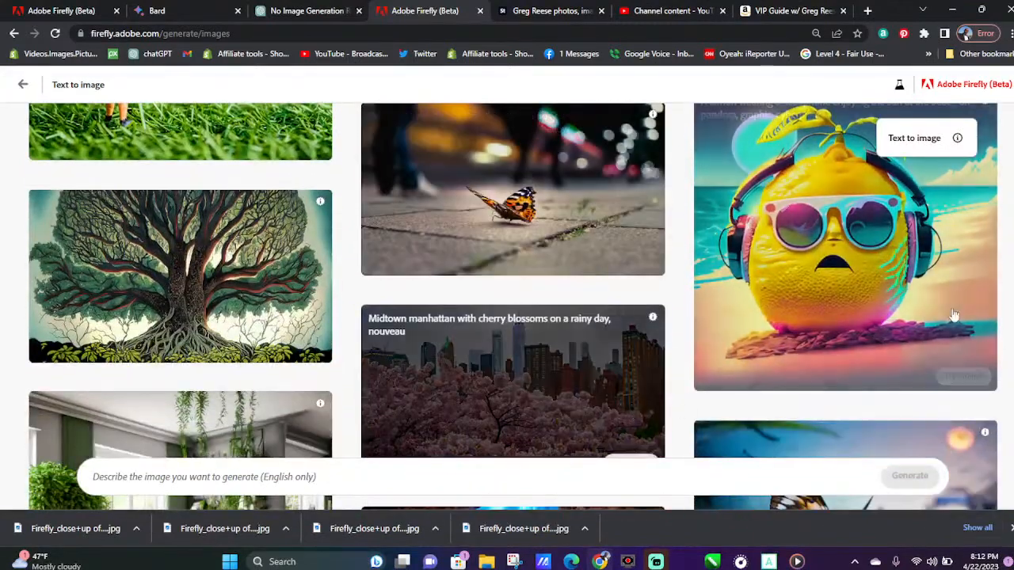
left_click(747, 249)
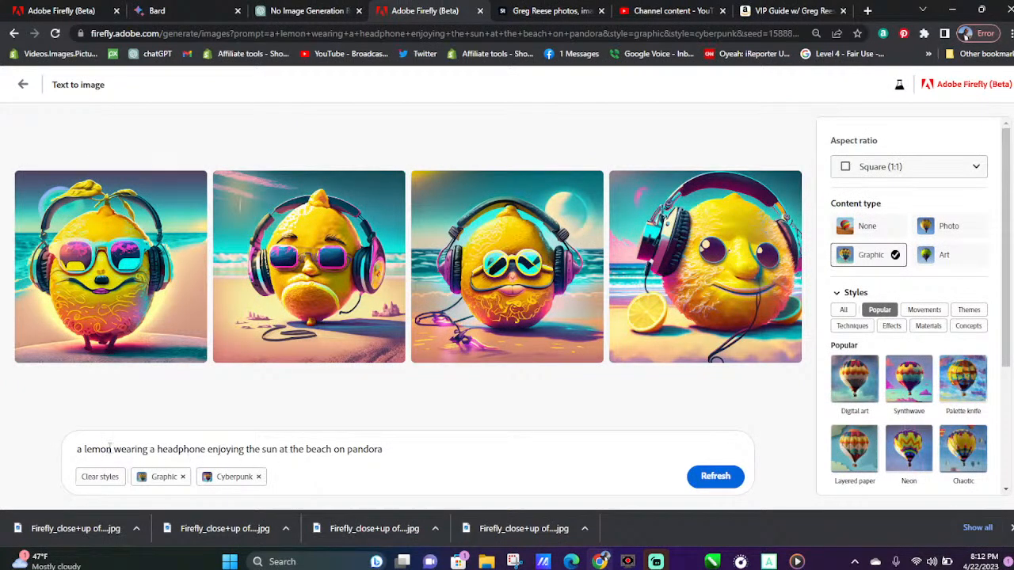
Replace "a lemon" with "an apple" in the prompt and generate new images
left_click_drag(111, 448, 72, 460)
type("a")
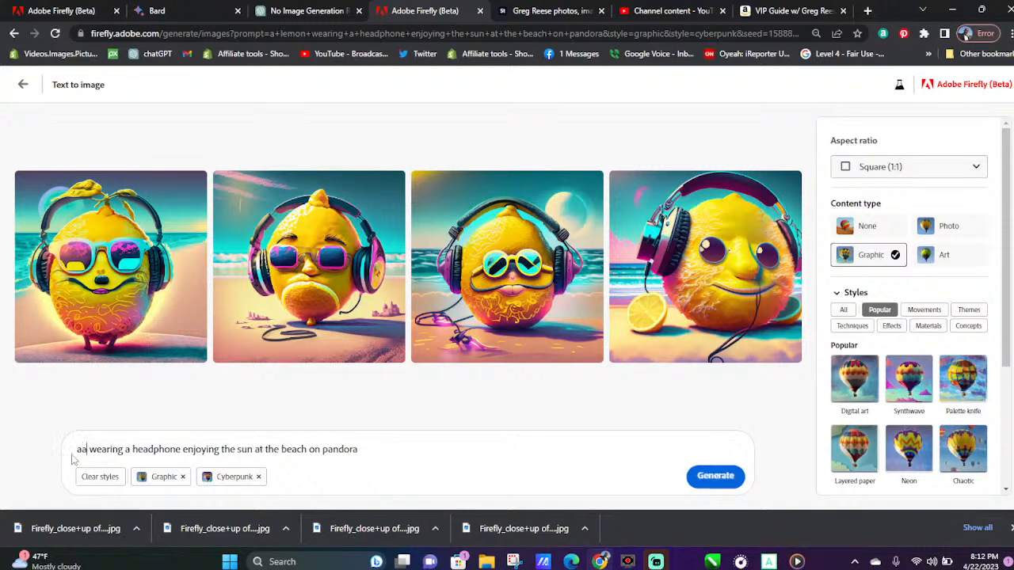
key("BackSpace")
type("n a")
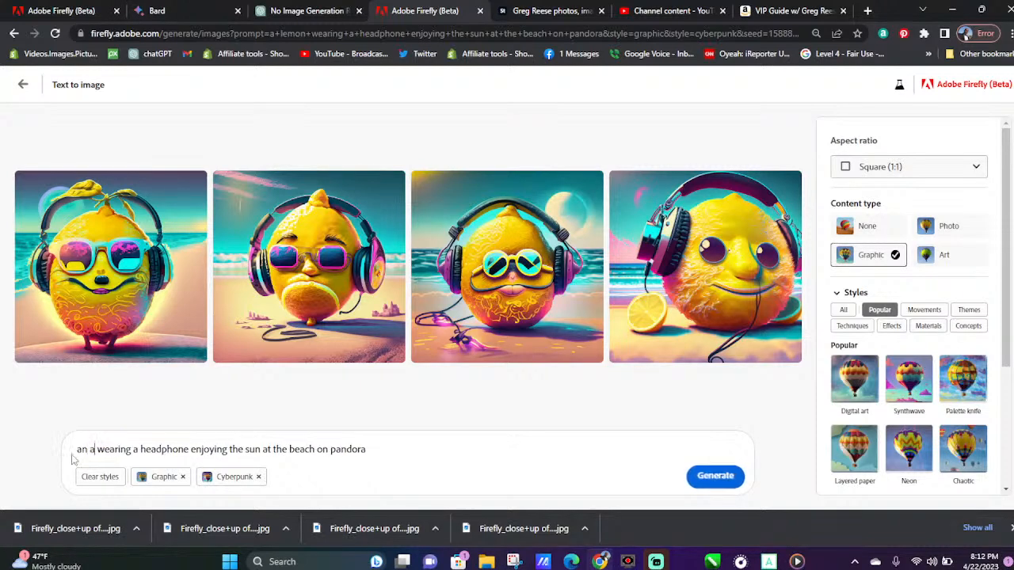
type("pple")
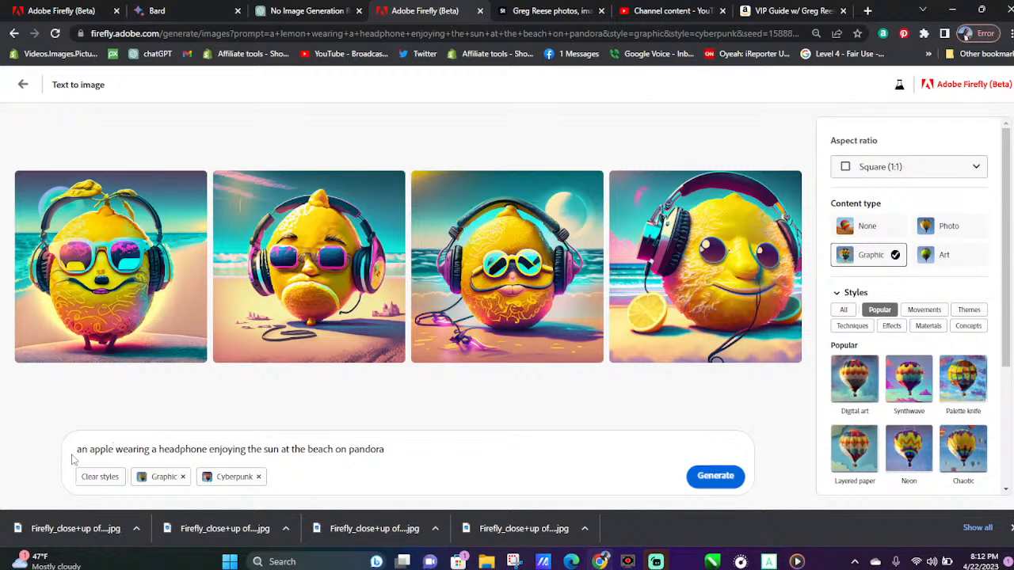
left_click(713, 479)
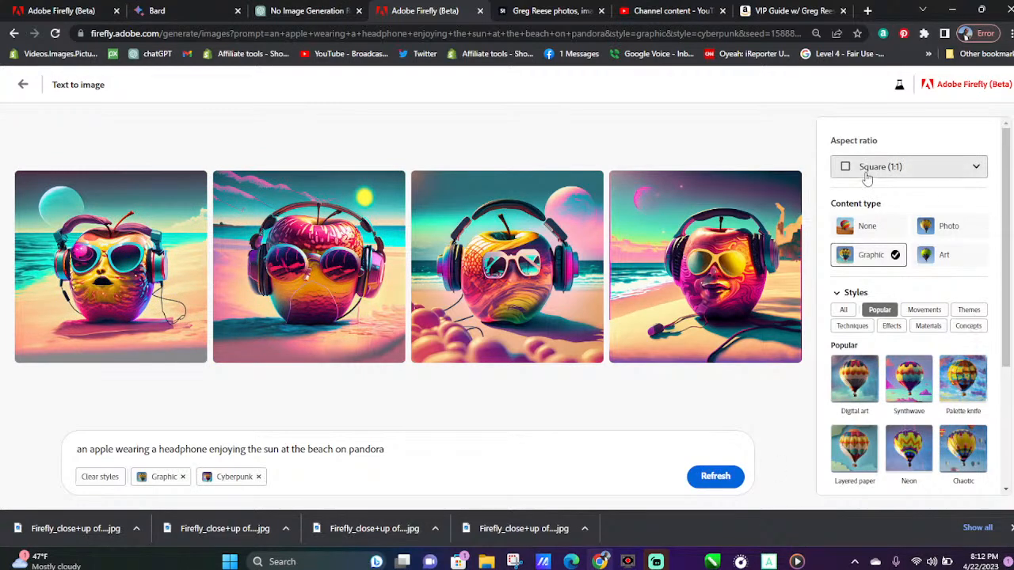
Download all four apple images and give the second and first ones a thumbs-up rating
left_click(789, 185)
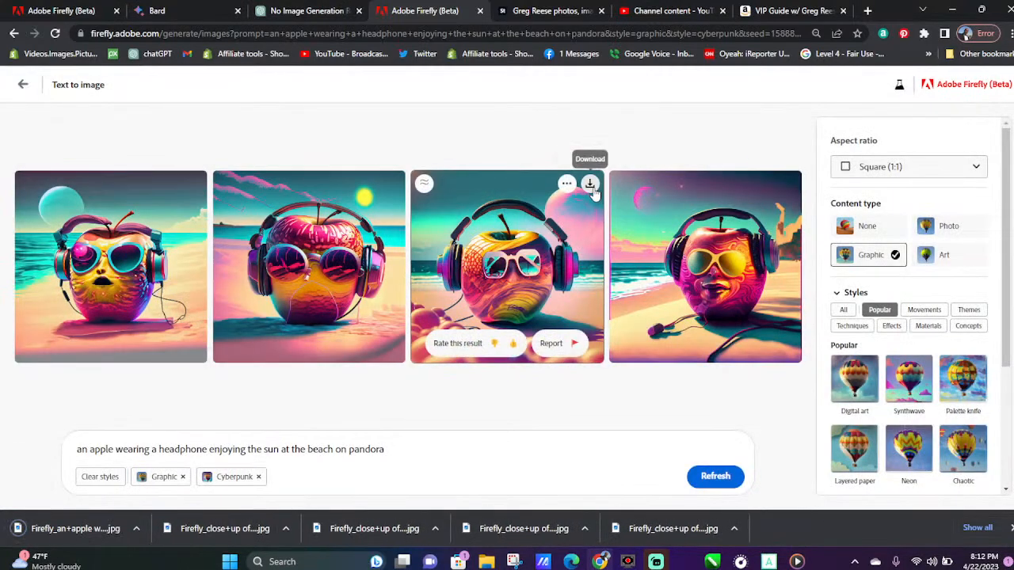
left_click(592, 187)
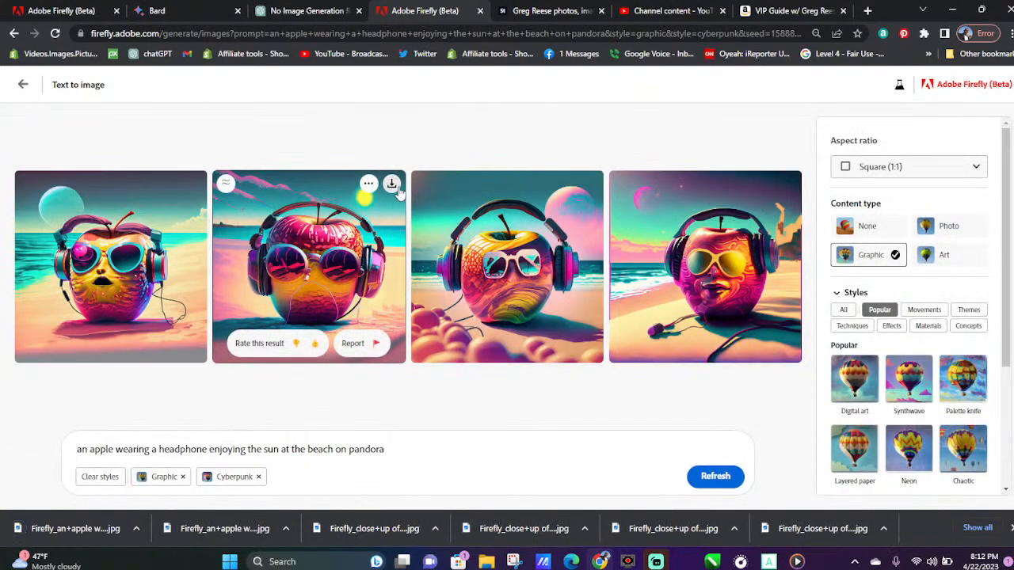
left_click(391, 185)
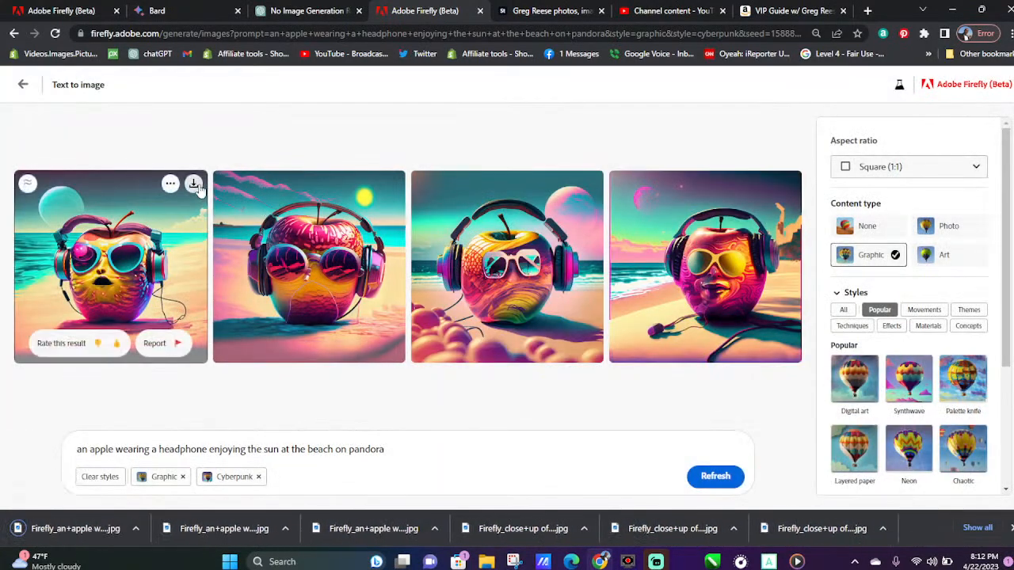
left_click(195, 186)
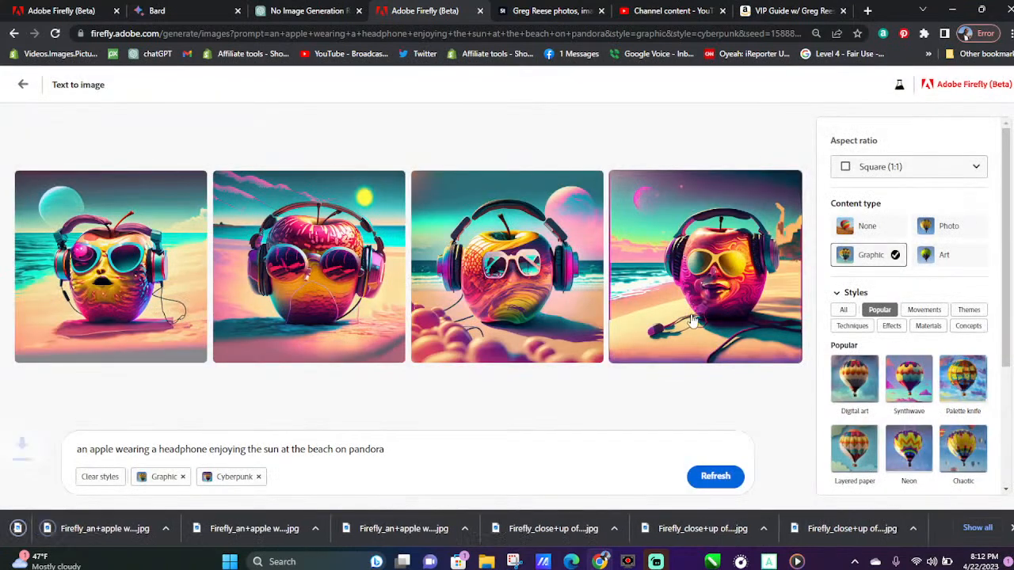
mouse_move(709, 316)
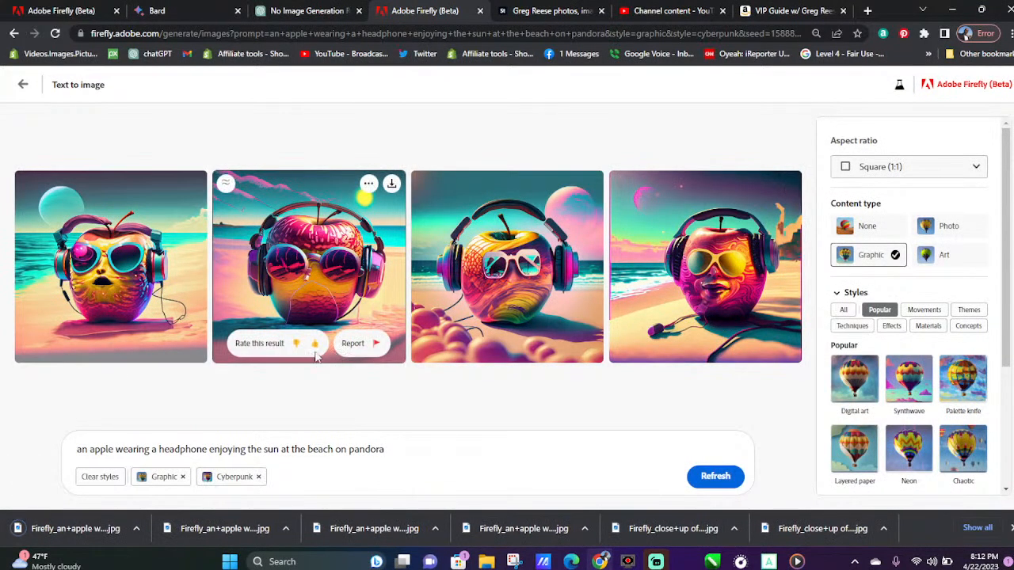
left_click(313, 344)
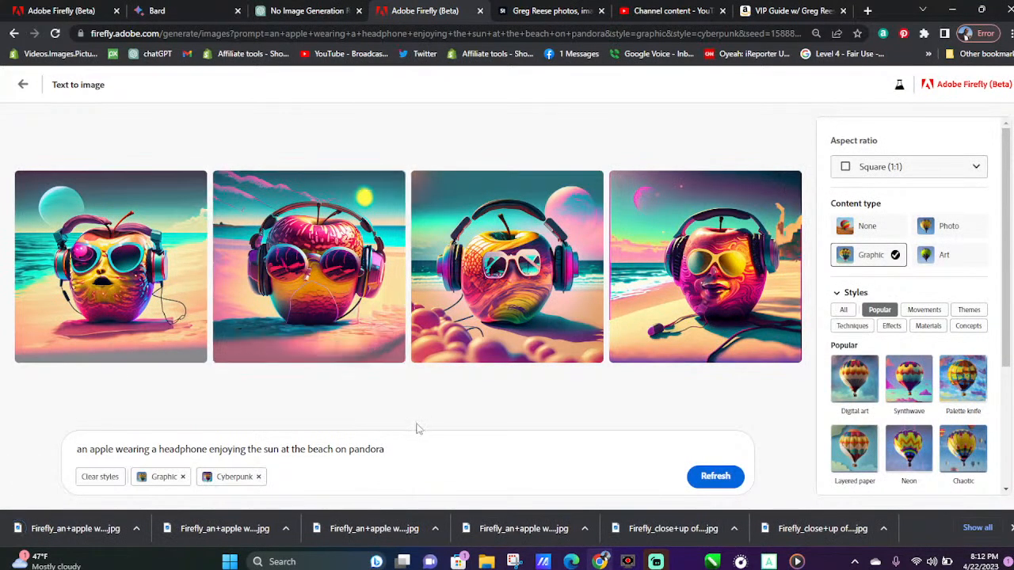
left_click(116, 344)
Replace "apple" with "banana" in the prompt and generate new images
left_click_drag(101, 450, 93, 456)
type("banana")
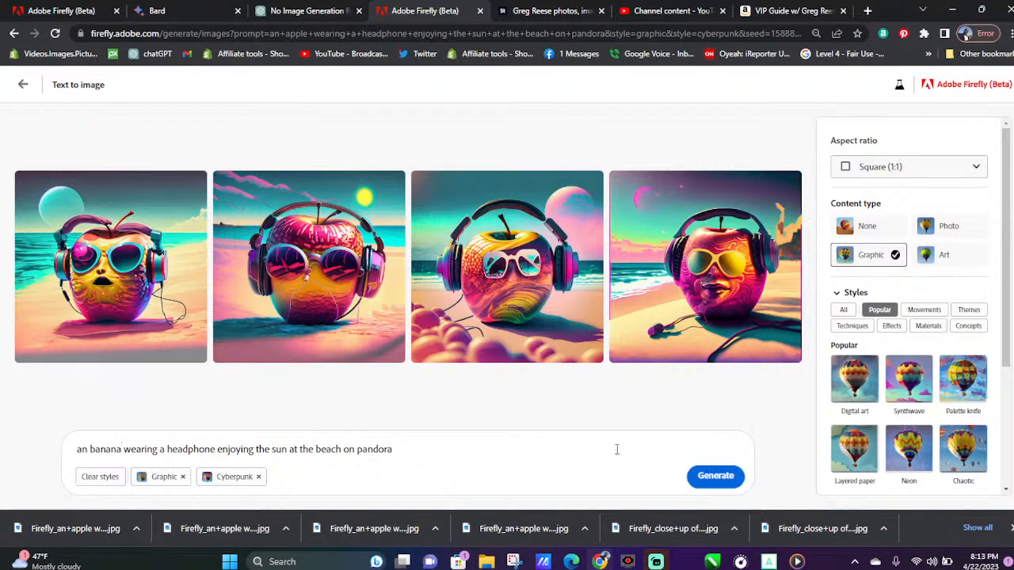
left_click(717, 477)
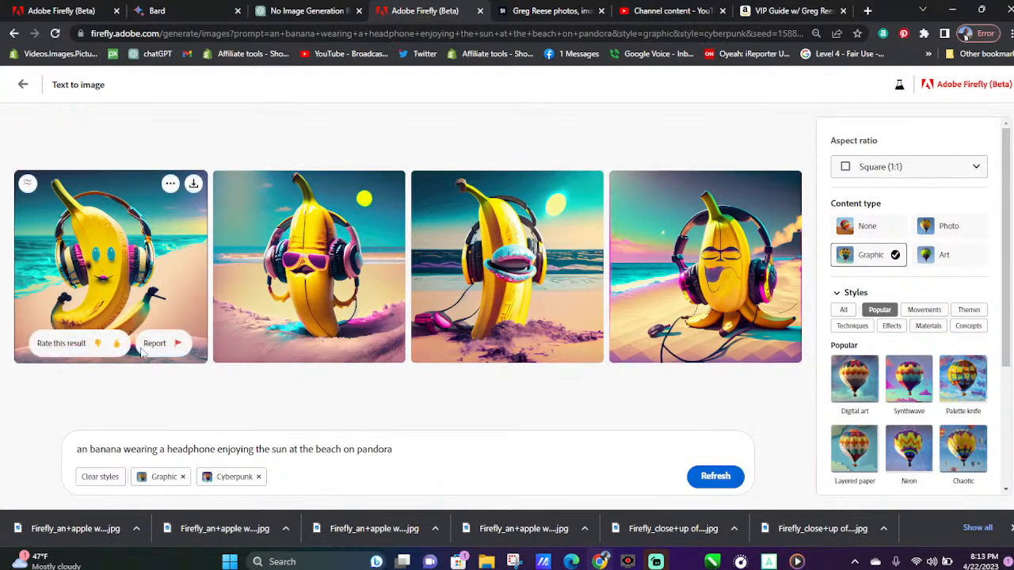
Give the first banana image a thumbs-up rating and download it
left_click(117, 343)
left_click(193, 184)
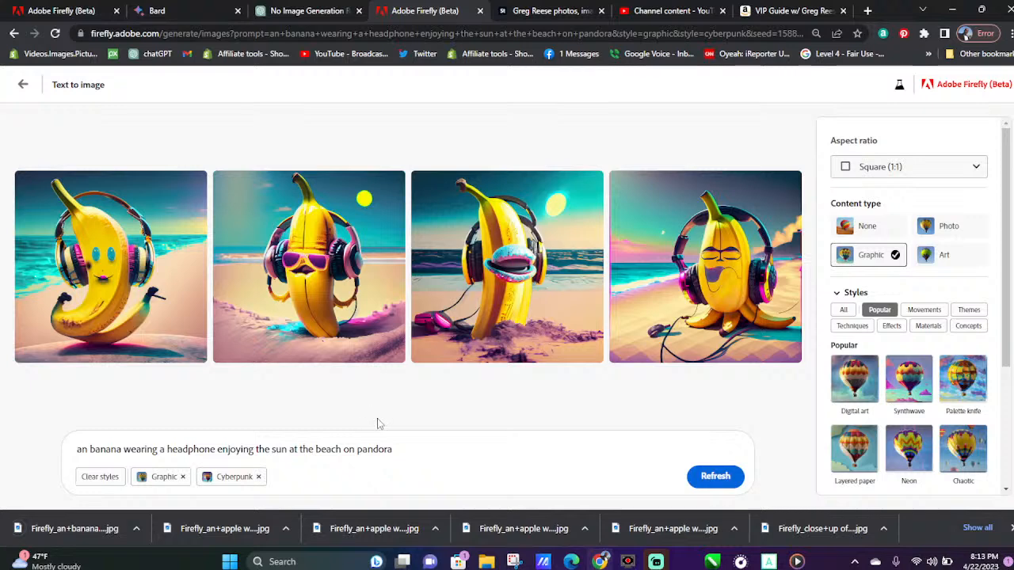
Regenerate the banana images twice with the same prompt and dismiss the finished downloads
left_click(717, 477)
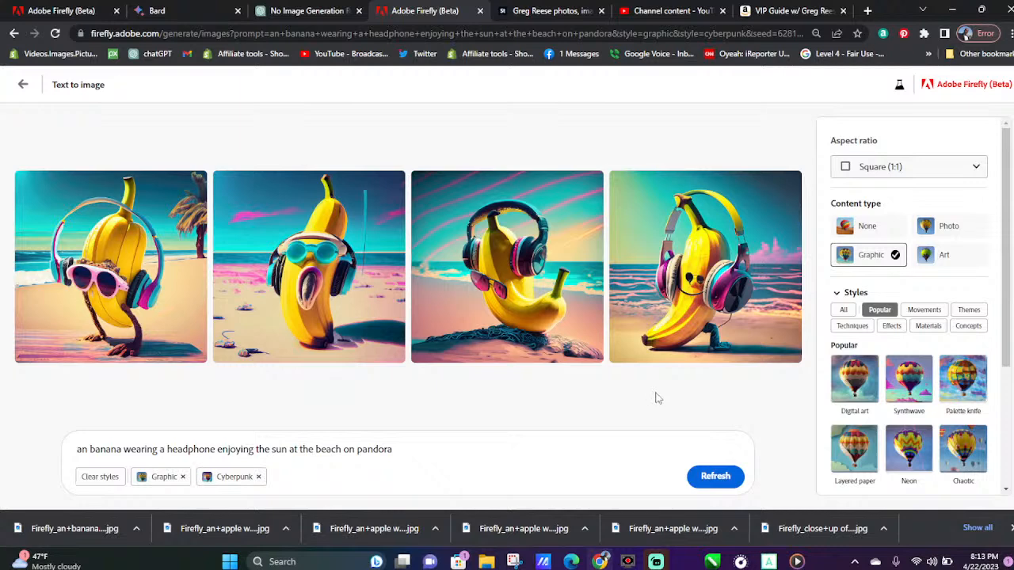
left_click(705, 479)
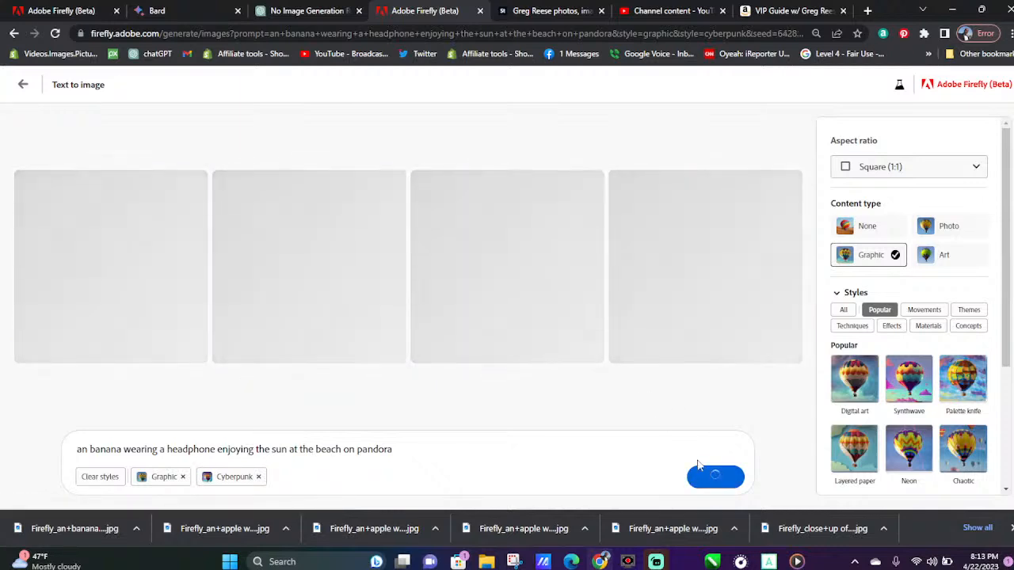
left_click(1011, 529)
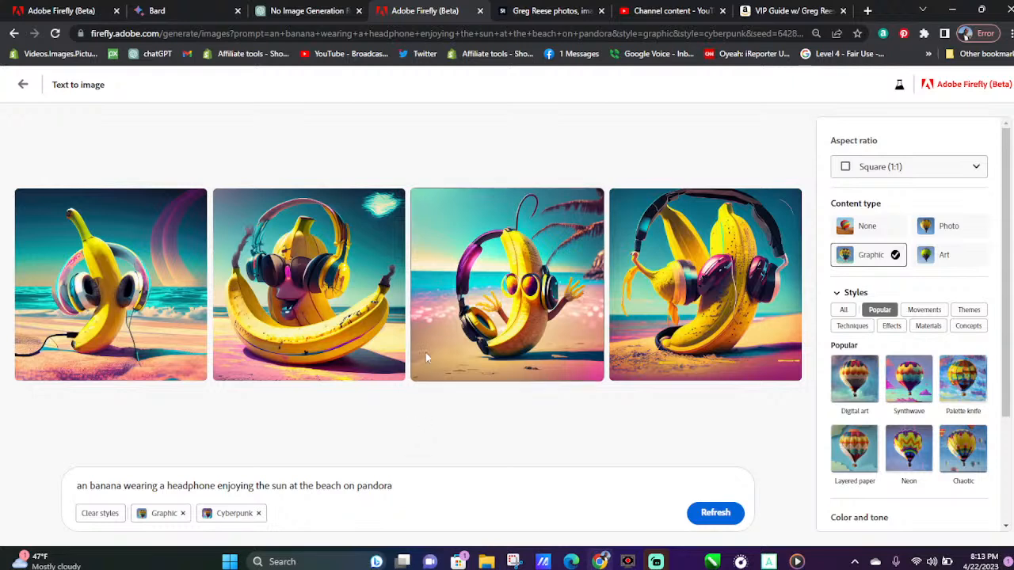
Download the second and third images from the newest banana set
mouse_move(266, 349)
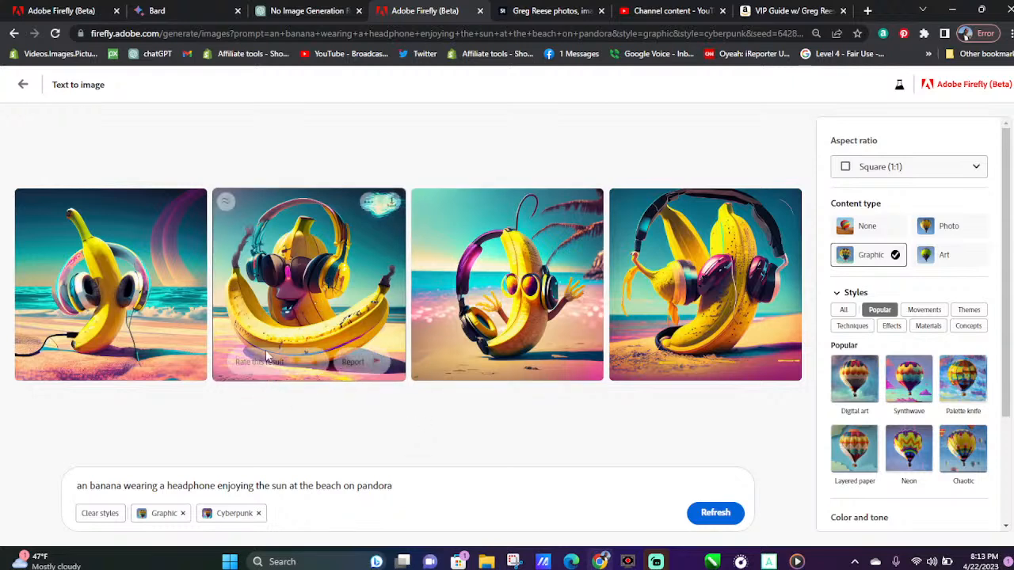
left_click(391, 204)
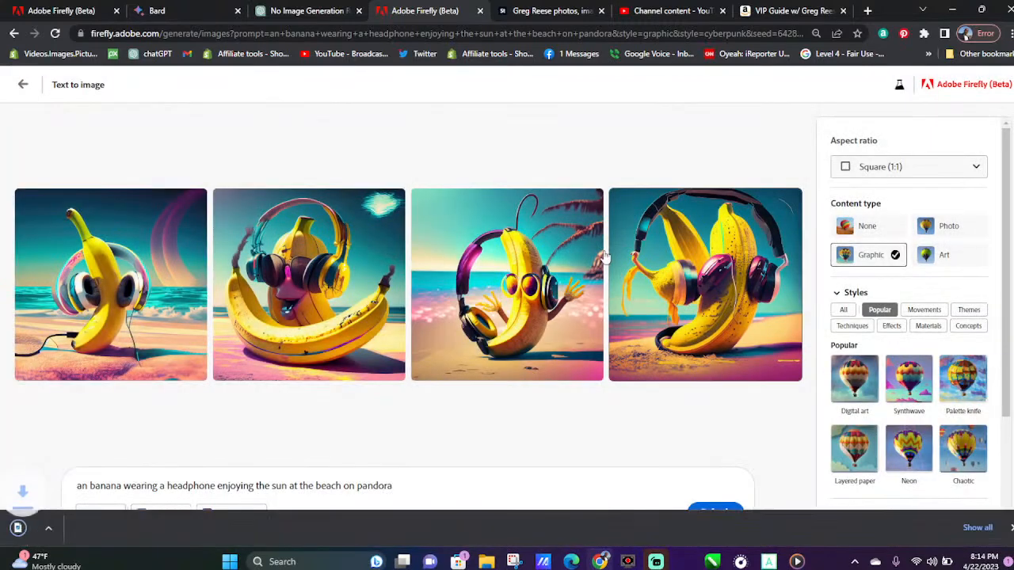
mouse_move(543, 325)
left_click(590, 183)
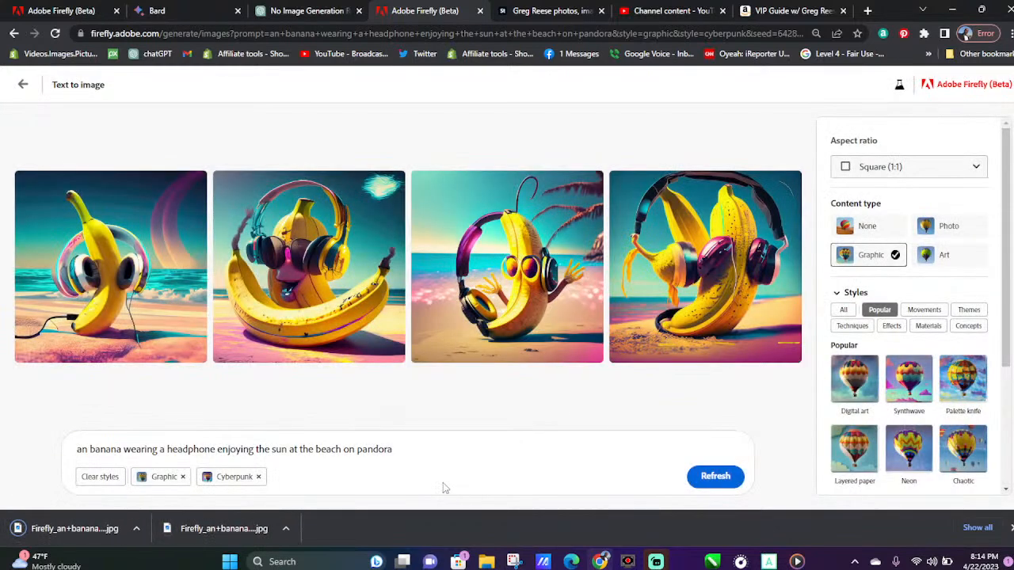
mouse_move(672, 267)
Return to the gallery, open the prompt of the ant running through a city and generate a fresh set of images
left_click(23, 84)
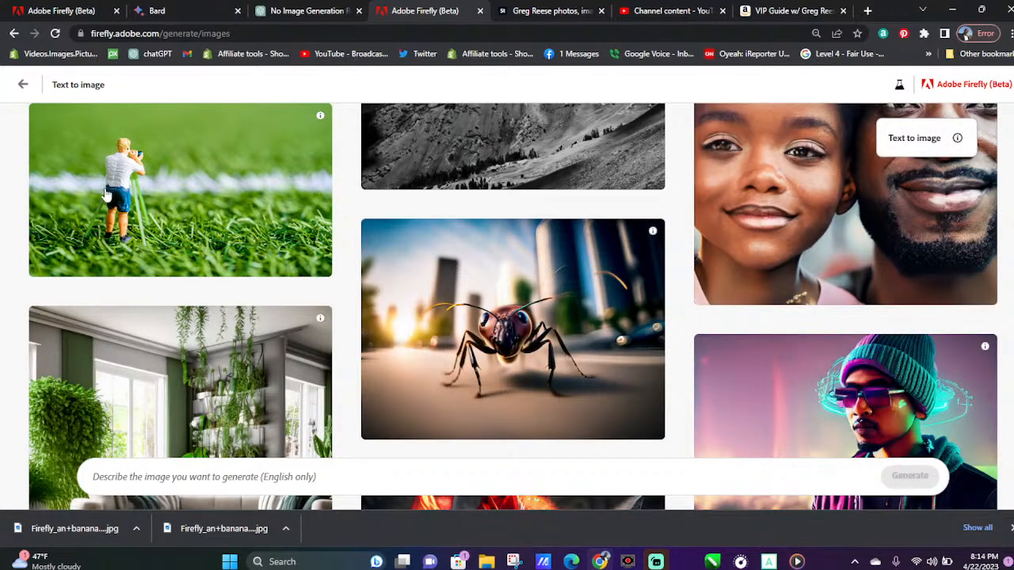
left_click(532, 326)
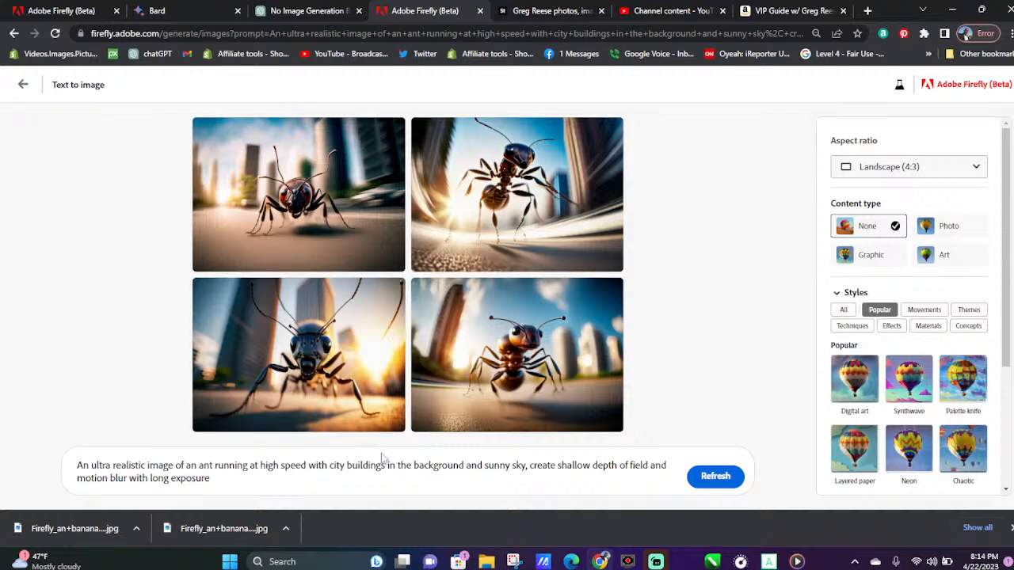
left_click(735, 469)
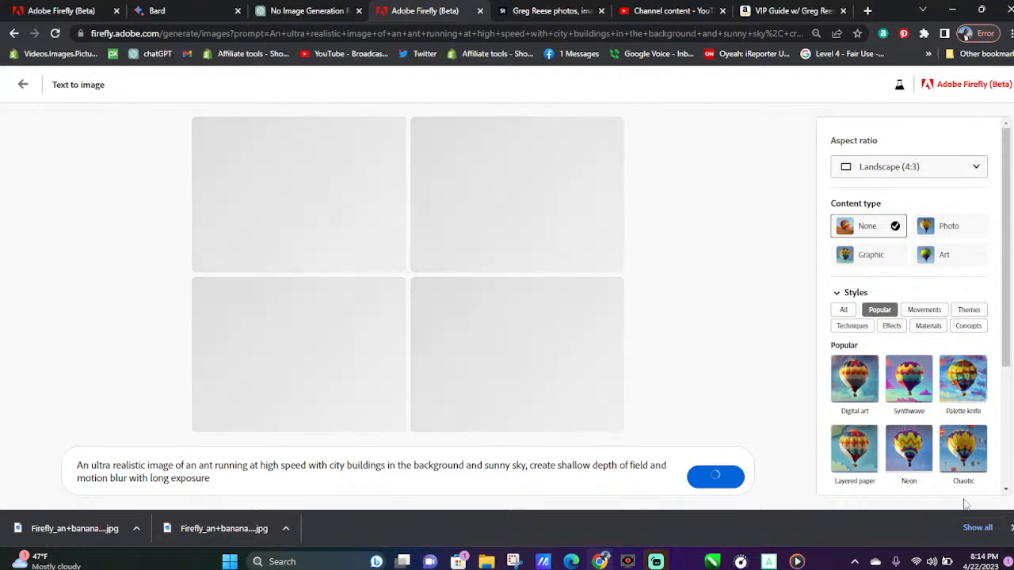
Dismiss the finished downloads and download all four new ant images
left_click(1010, 529)
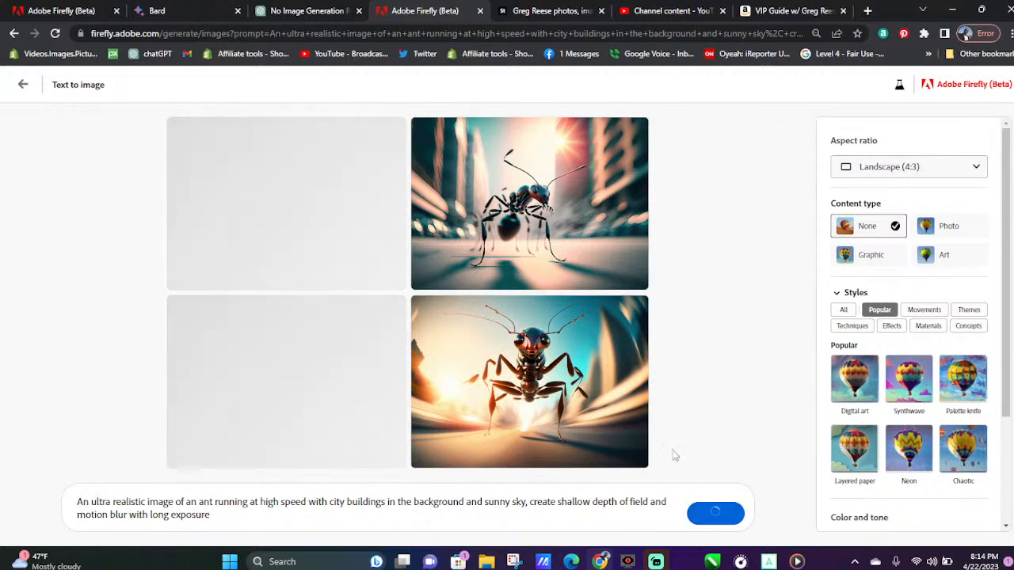
left_click(638, 313)
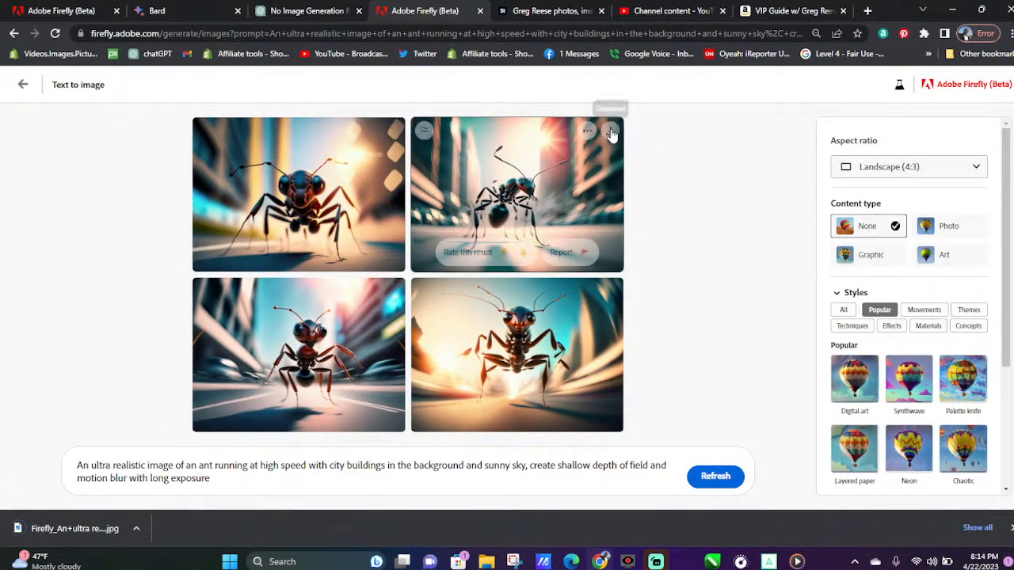
left_click(611, 131)
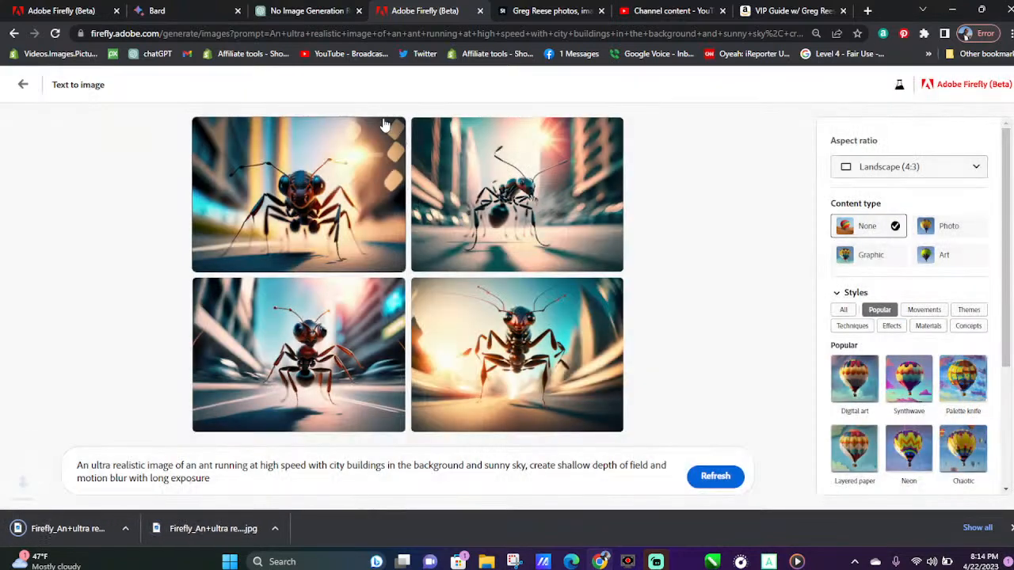
left_click(391, 133)
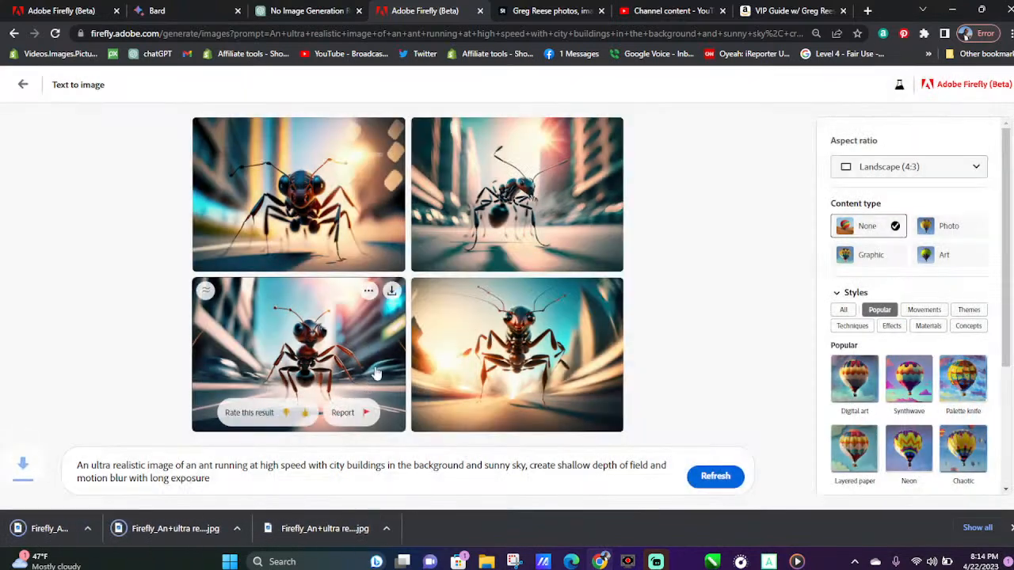
left_click(392, 292)
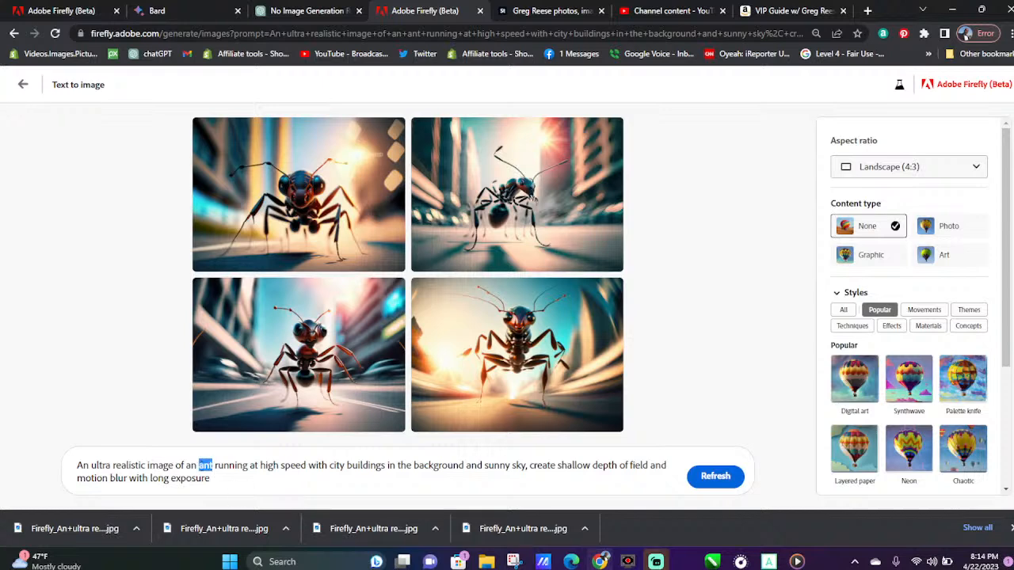
Replace "ant" with "cat" in the prompt and generate new images
mouse_move(656, 561)
type("cat")
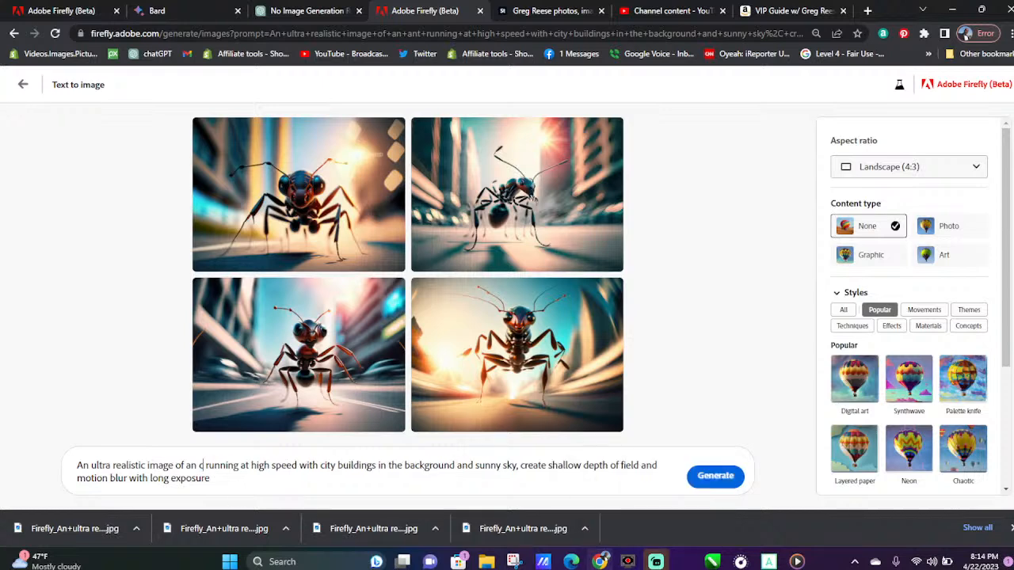
key("Return")
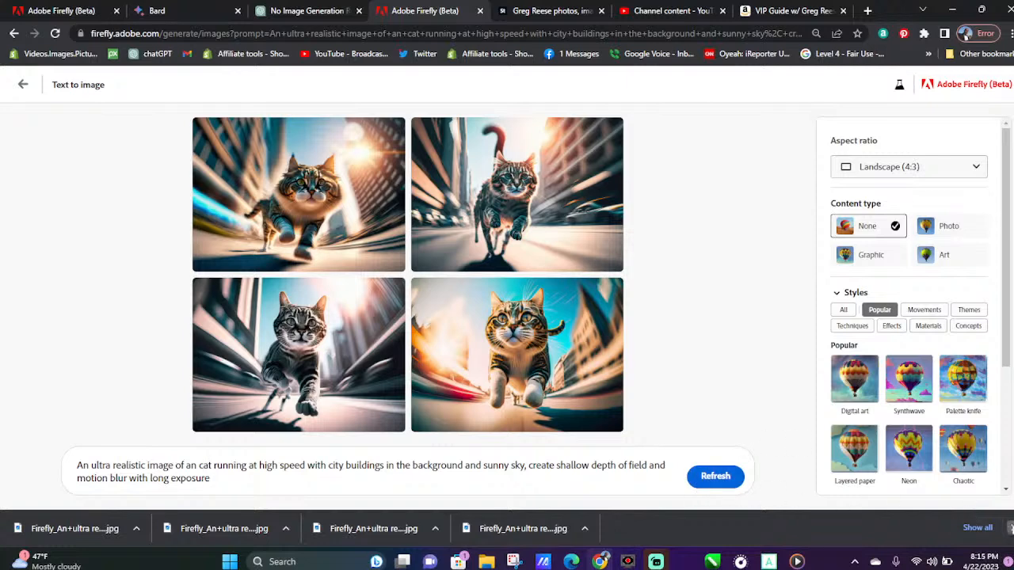
Dismiss the finished downloads and download all four new cat images
left_click(1010, 527)
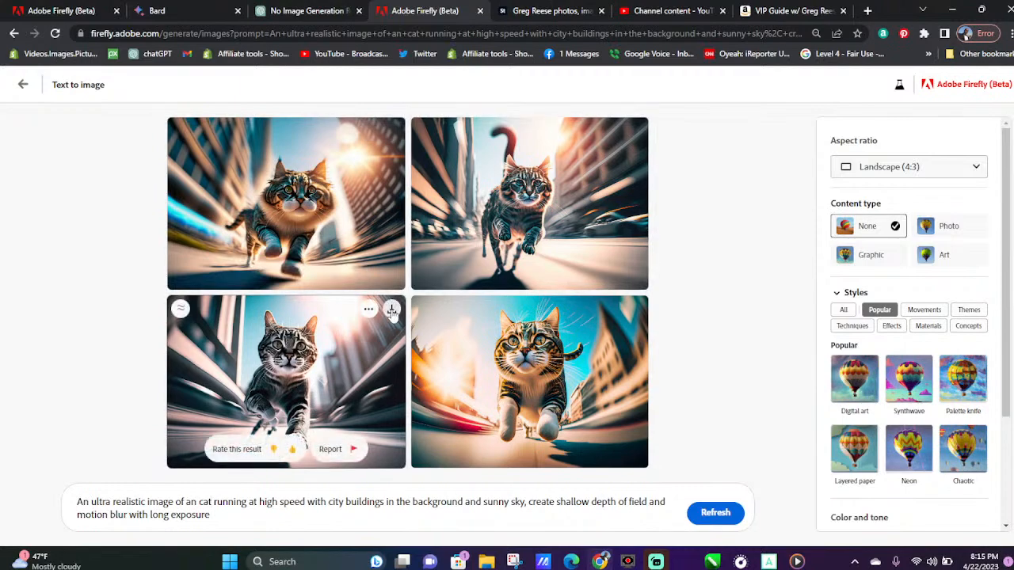
left_click(392, 309)
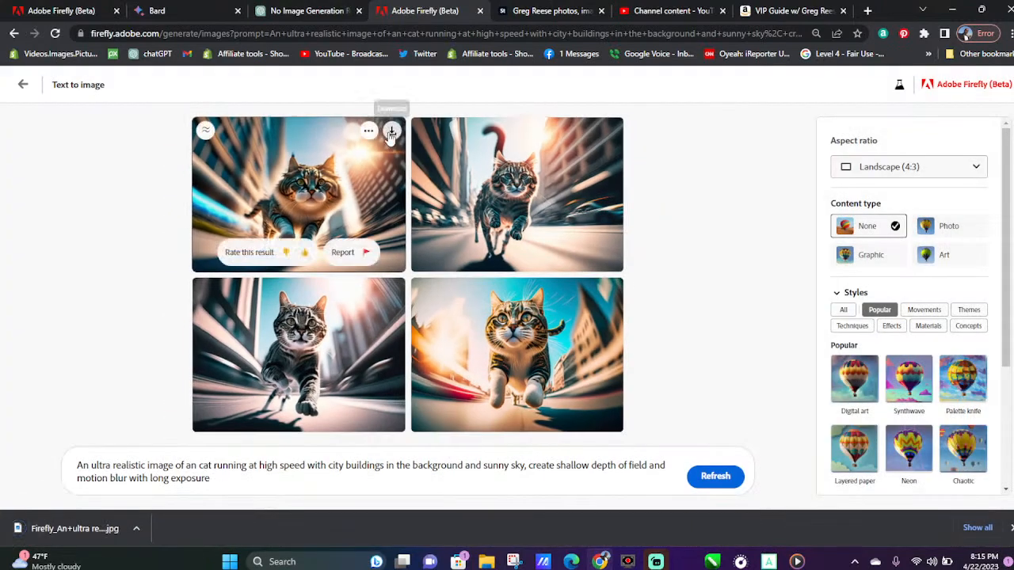
left_click(392, 133)
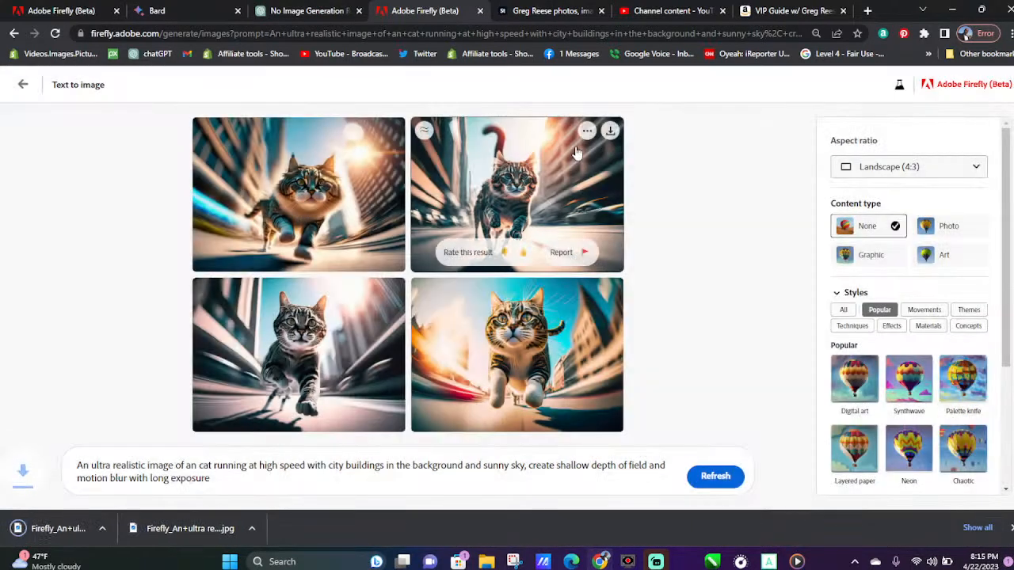
left_click(609, 131)
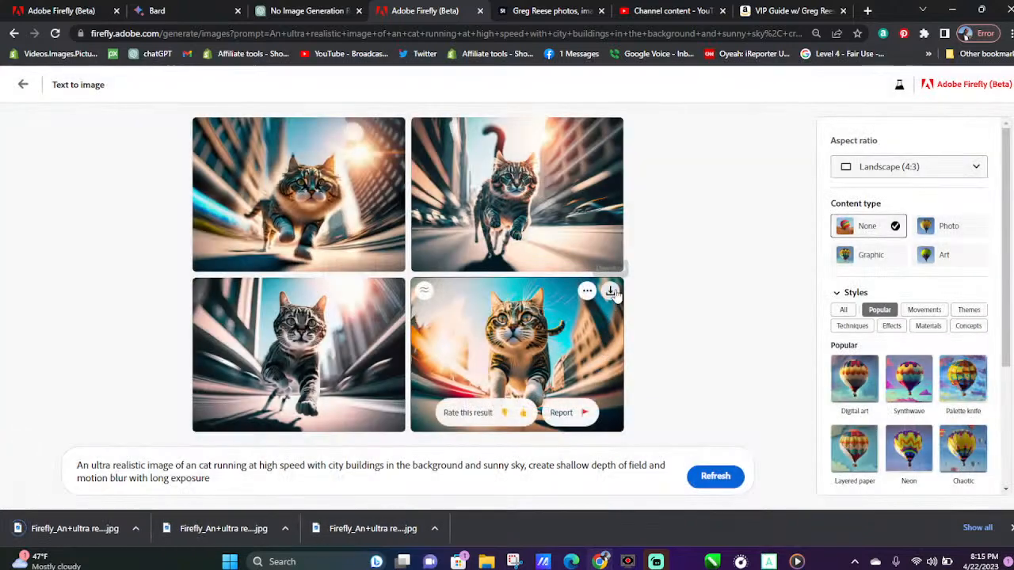
left_click(609, 291)
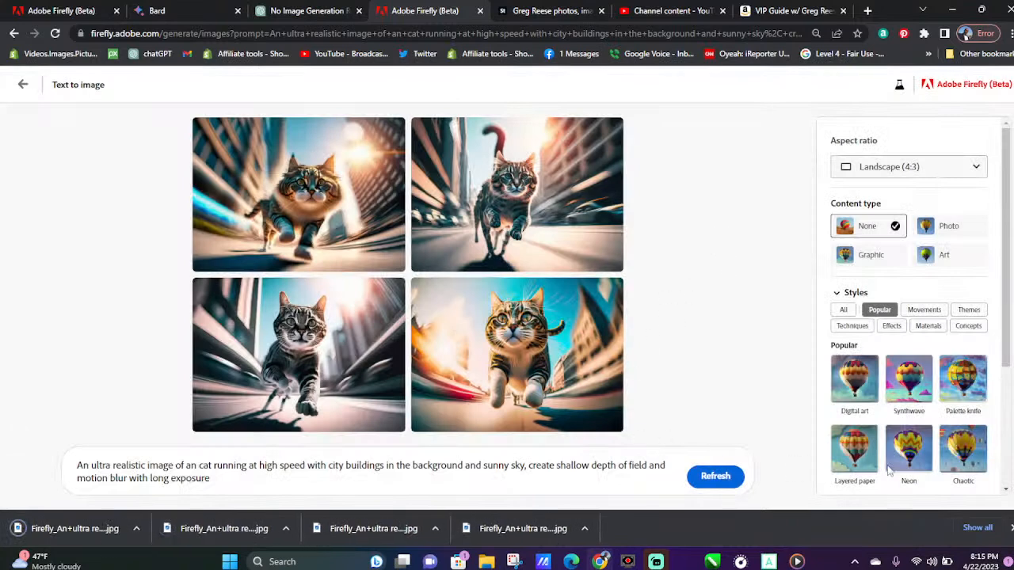
Clear the finished cat downloads, replace "cat" with "dog" in the prompt and generate new images
left_click(1010, 528)
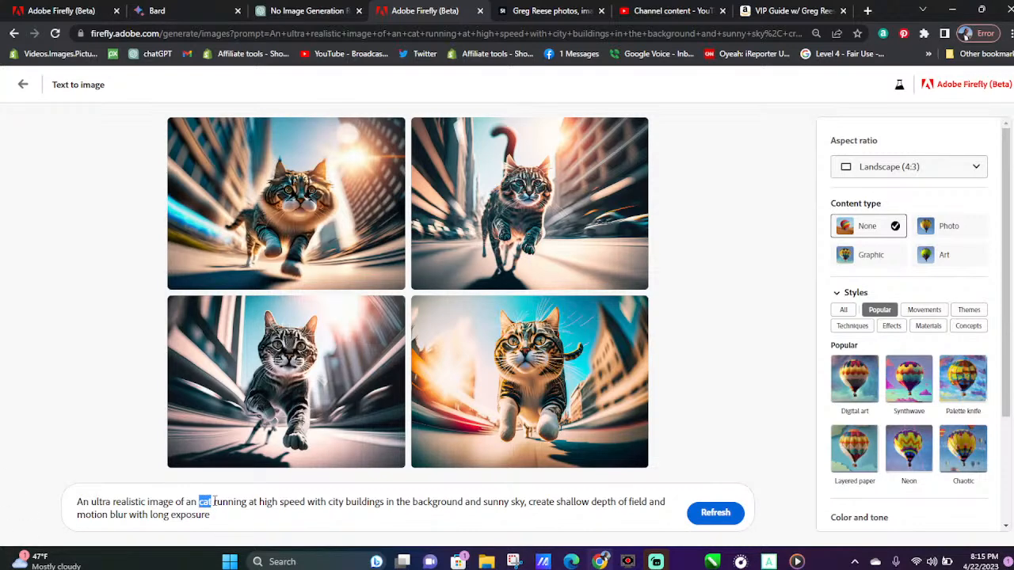
type("do")
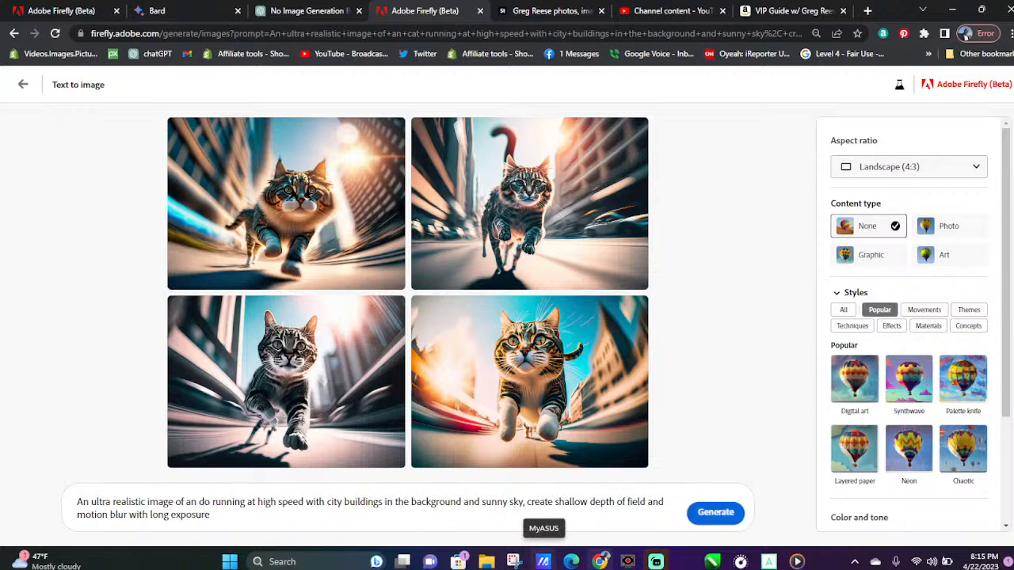
type("g")
key("Return")
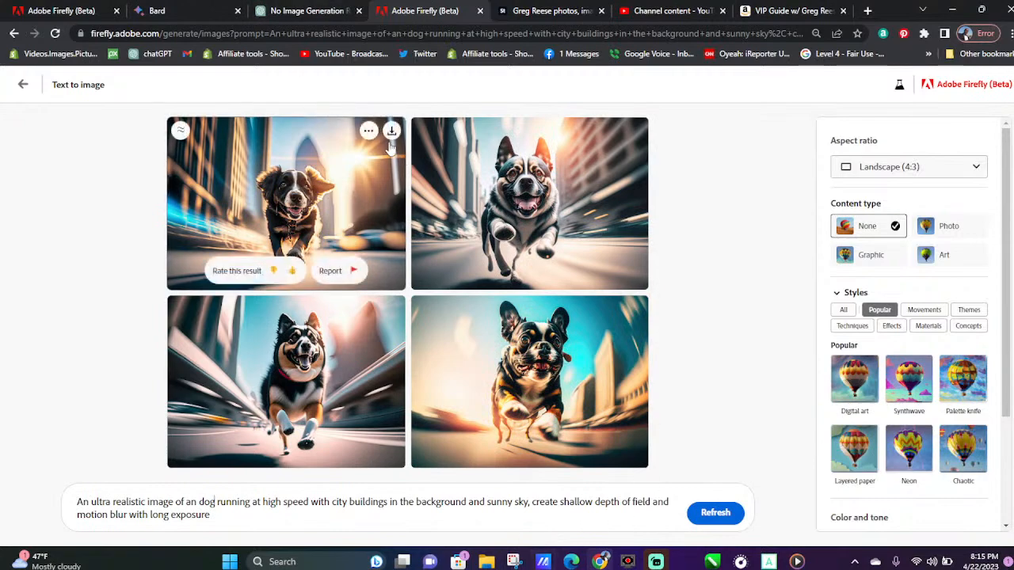
Download all four images of the dog running through the city
left_click(392, 131)
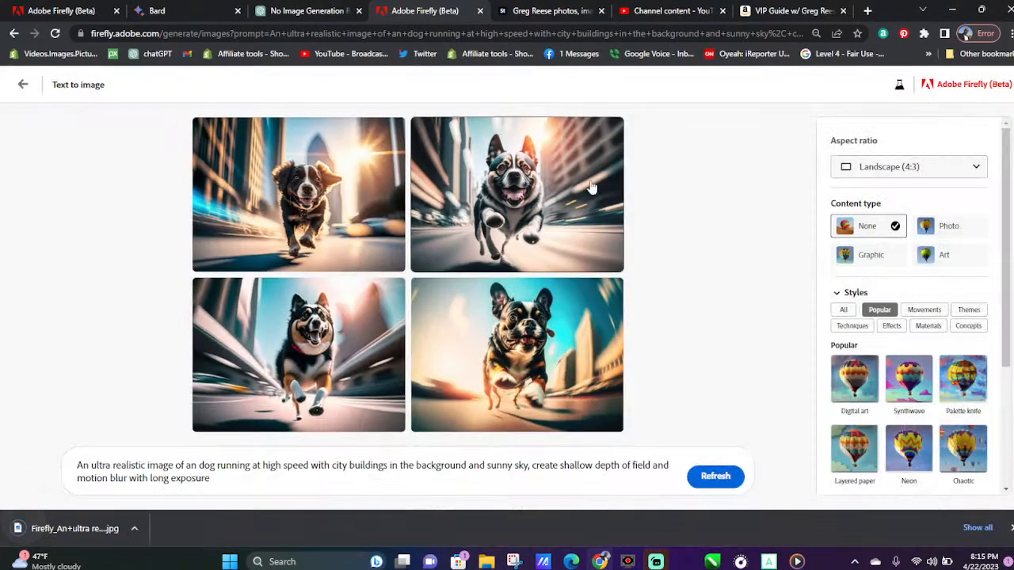
left_click(391, 290)
mouse_move(605, 312)
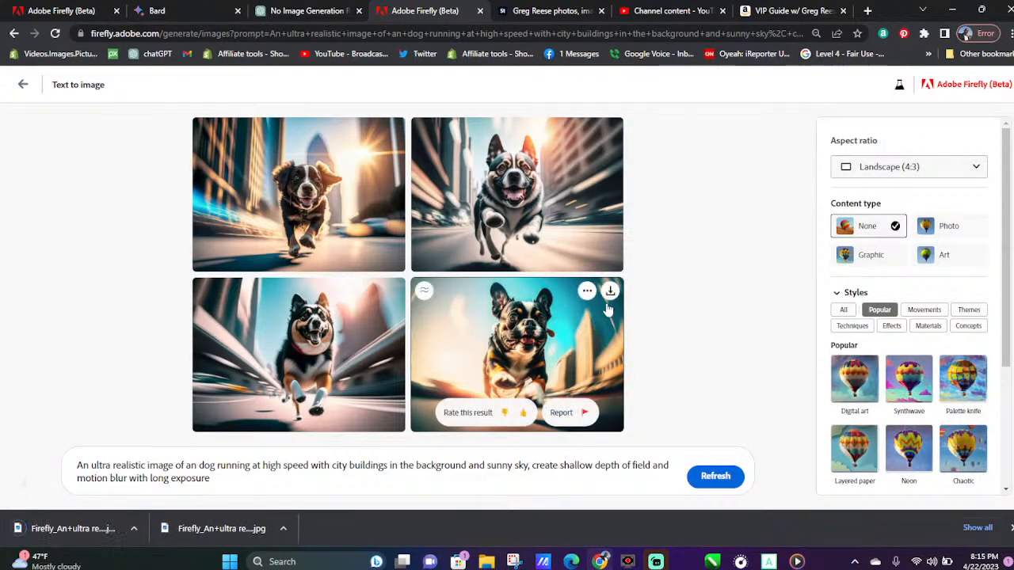
left_click(610, 291)
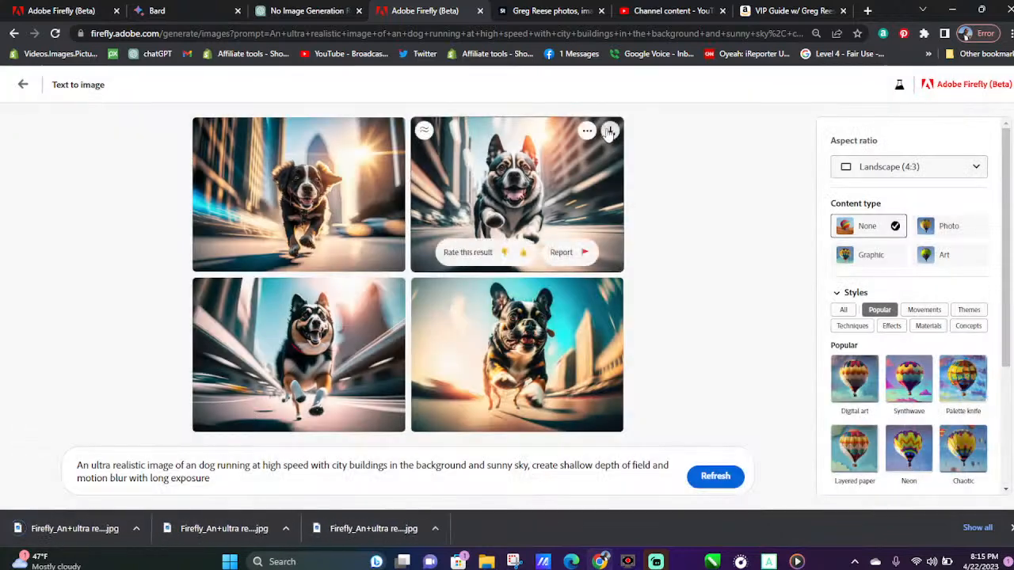
left_click(609, 131)
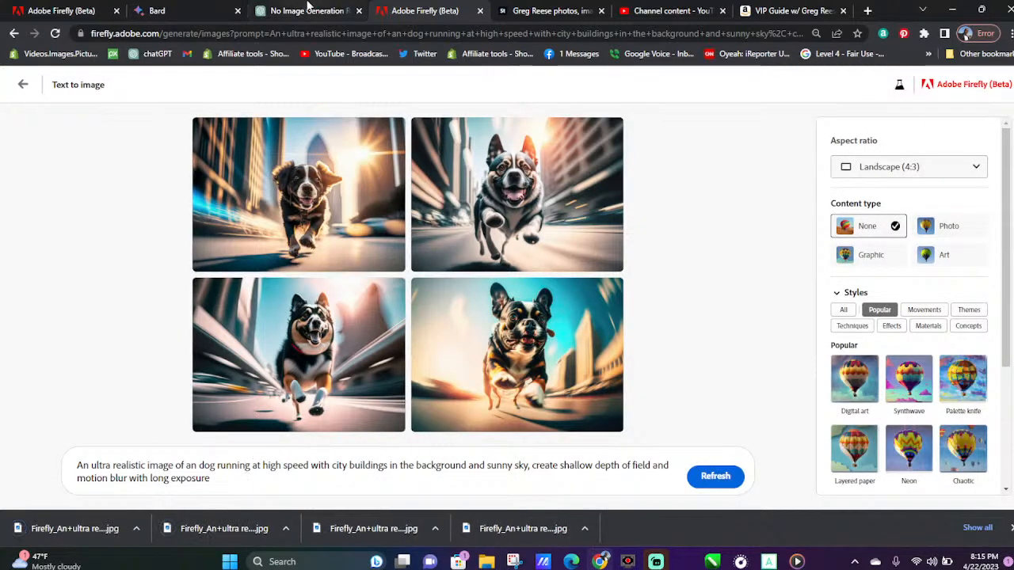
Switch to ChatGPT and copy the description "A person with a beard and a beanie wearing a denim jacket" from the list
left_click(336, 10)
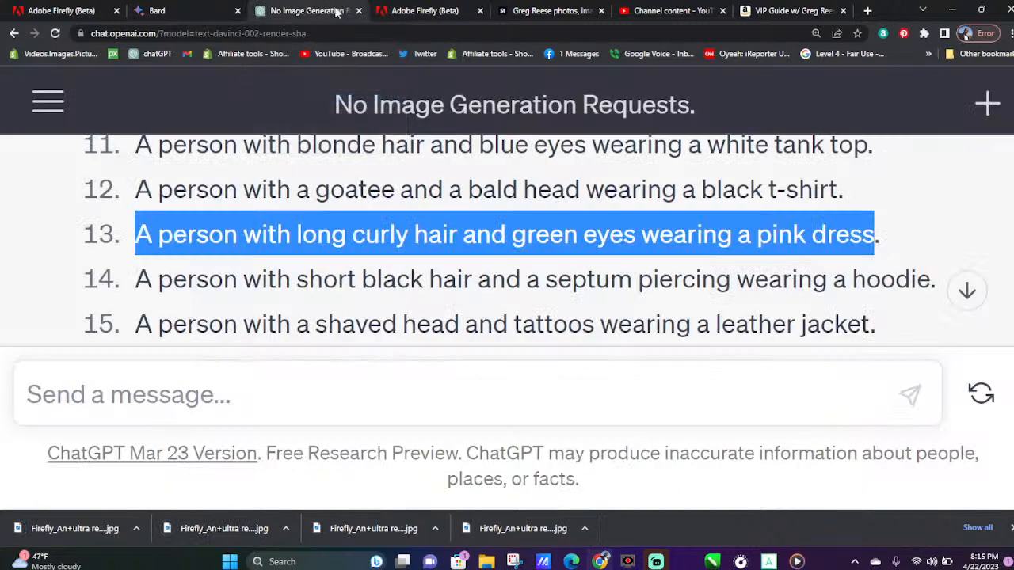
scroll(396, 325, "down", 3)
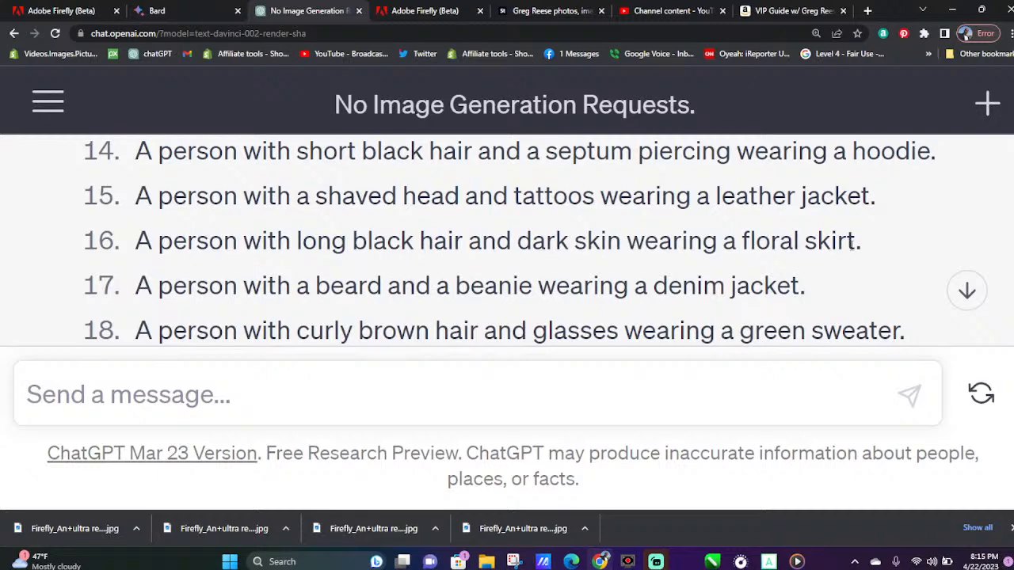
left_click_drag(857, 242, 133, 255)
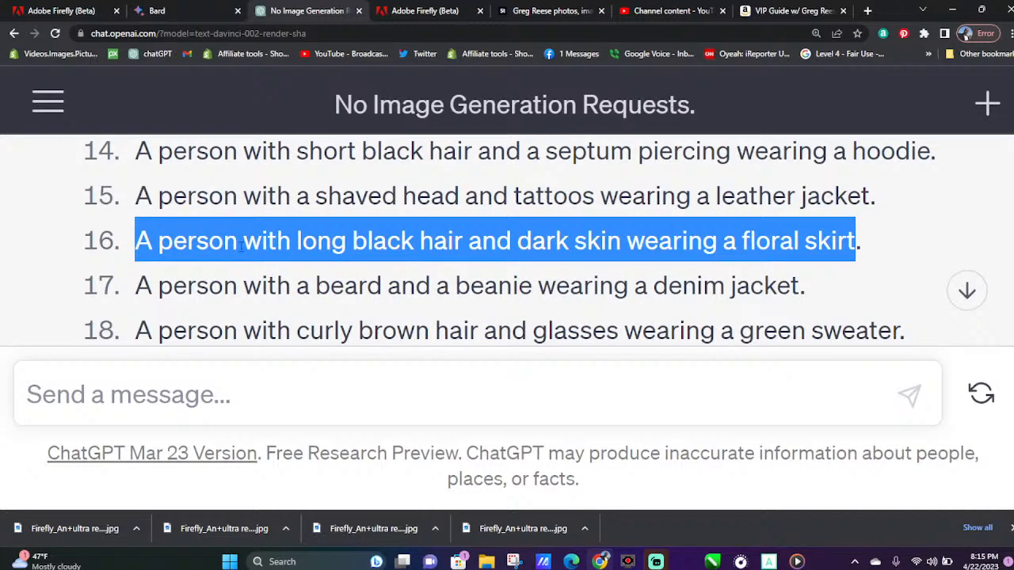
left_click(212, 266)
left_click_drag(144, 292, 803, 290)
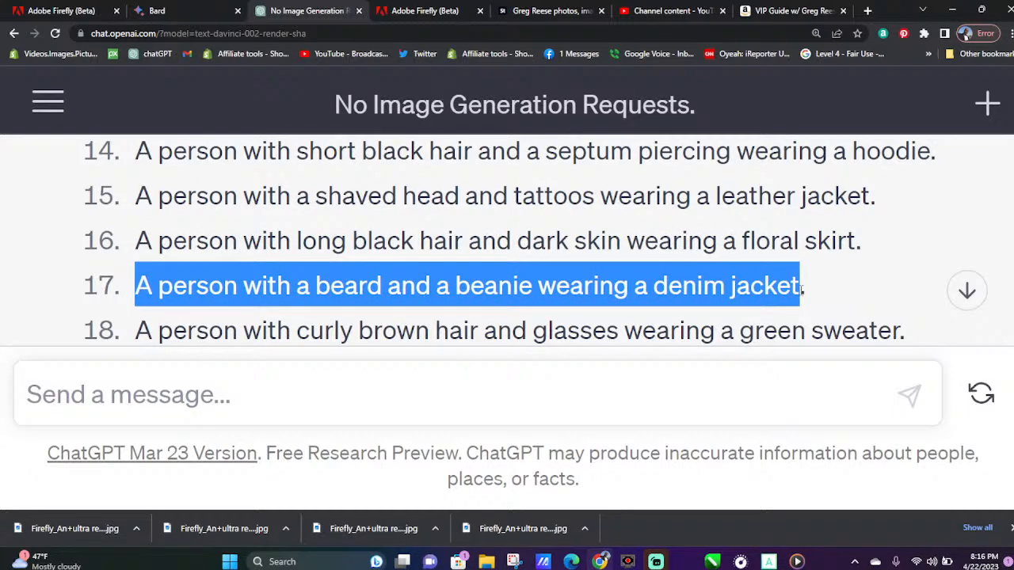
right_click(780, 288)
left_click(549, 294)
Return to Adobe Firefly, replace "dog" in the prompt with the copied description and generate new images
left_click(424, 10)
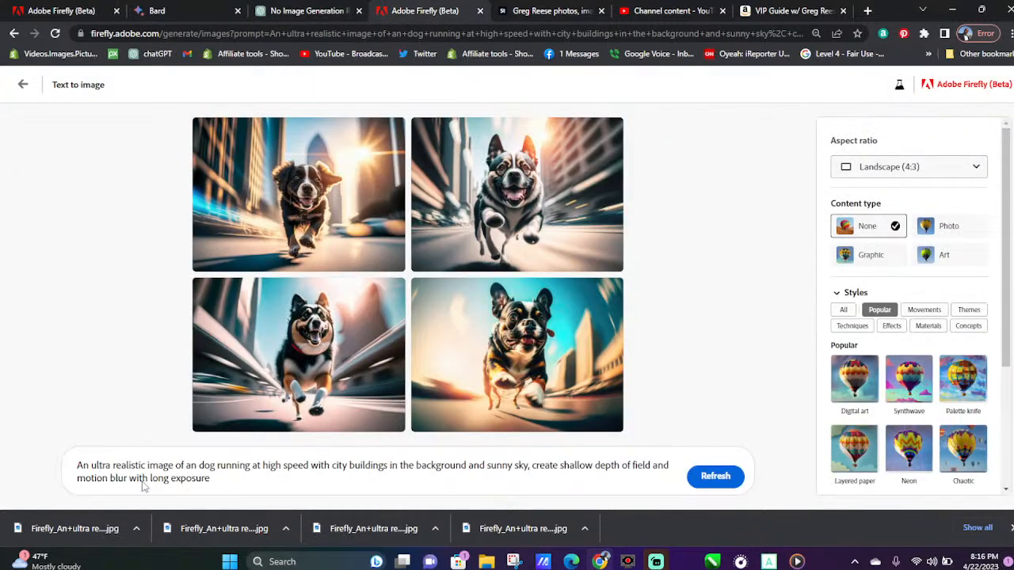
mouse_move(198, 468)
left_mouse_down()
mouse_move(278, 467)
mouse_move(215, 467)
left_mouse_up()
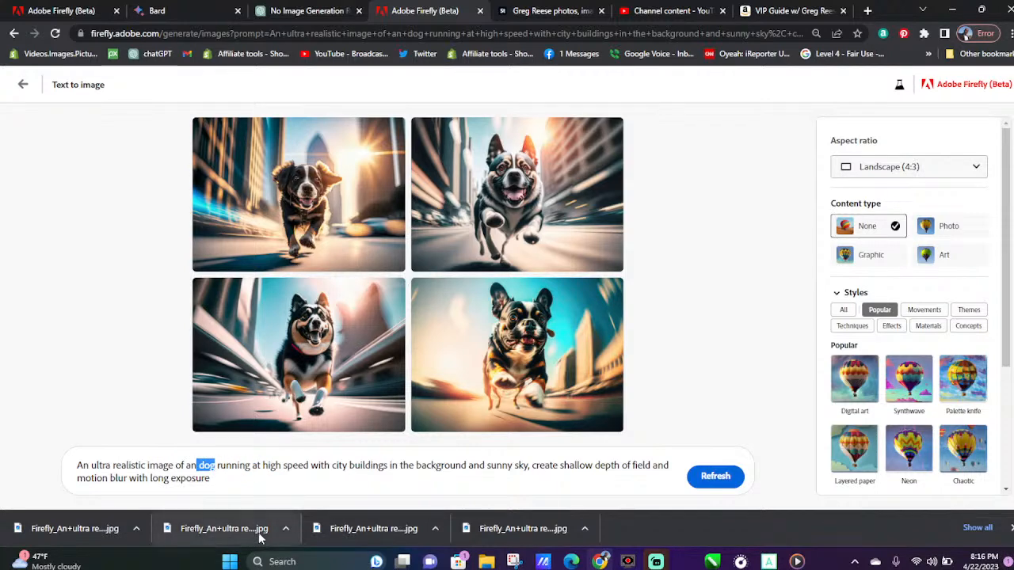
key("ctrl+v")
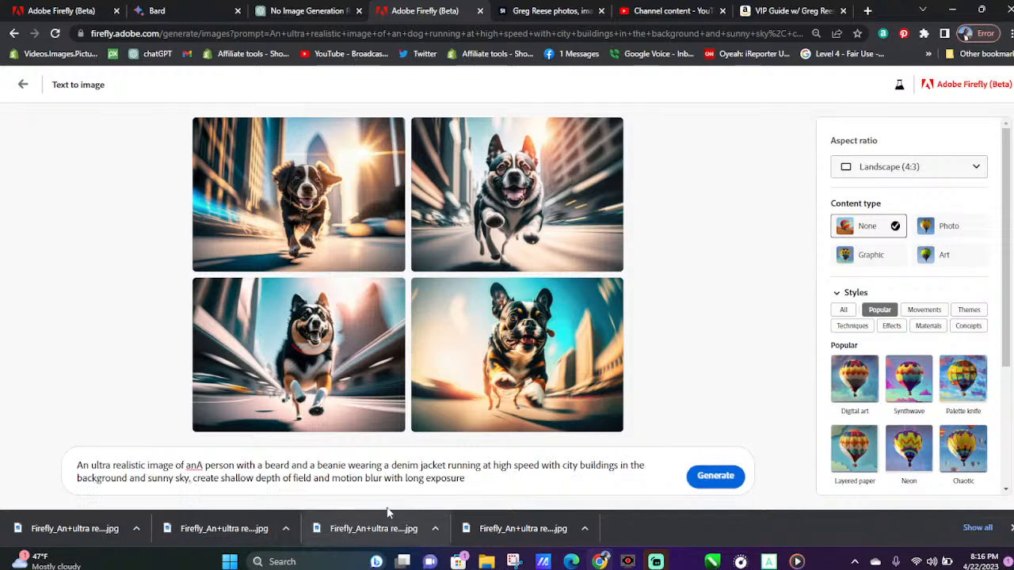
left_click(718, 476)
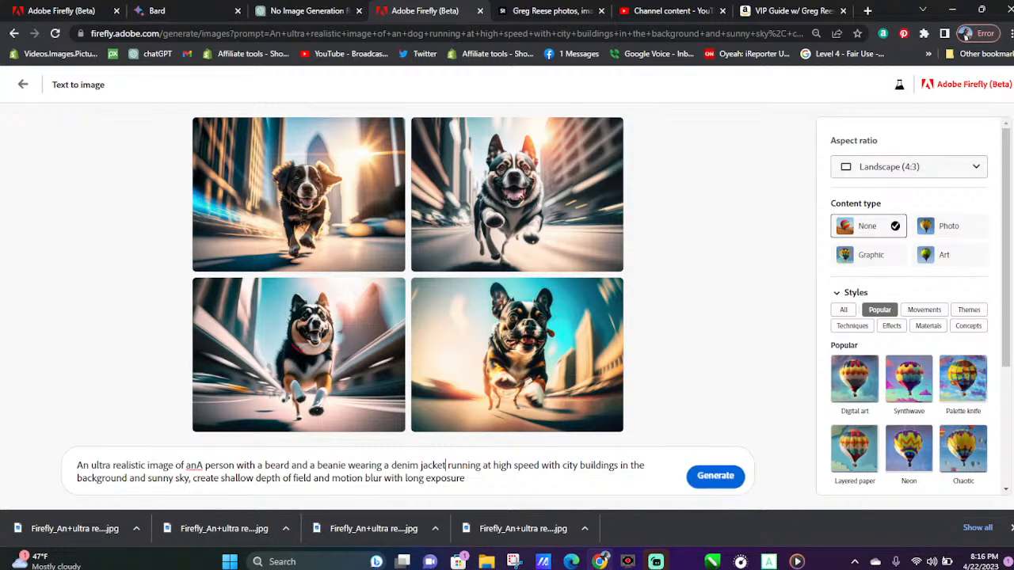
left_click(1012, 527)
left_click(708, 515)
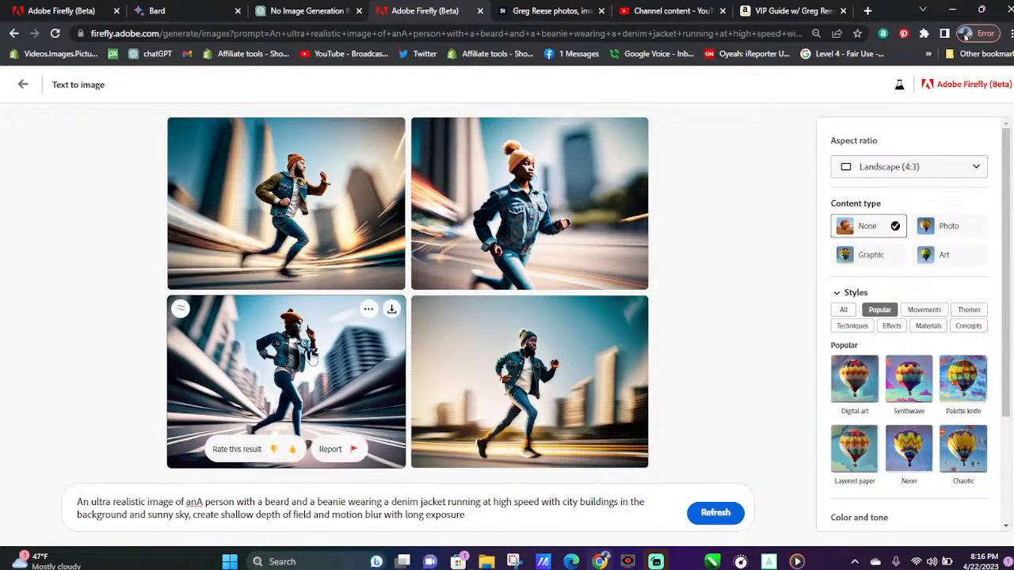
Enlarge the new denim-jacket runner images and page through all four to compare them
left_click(311, 358)
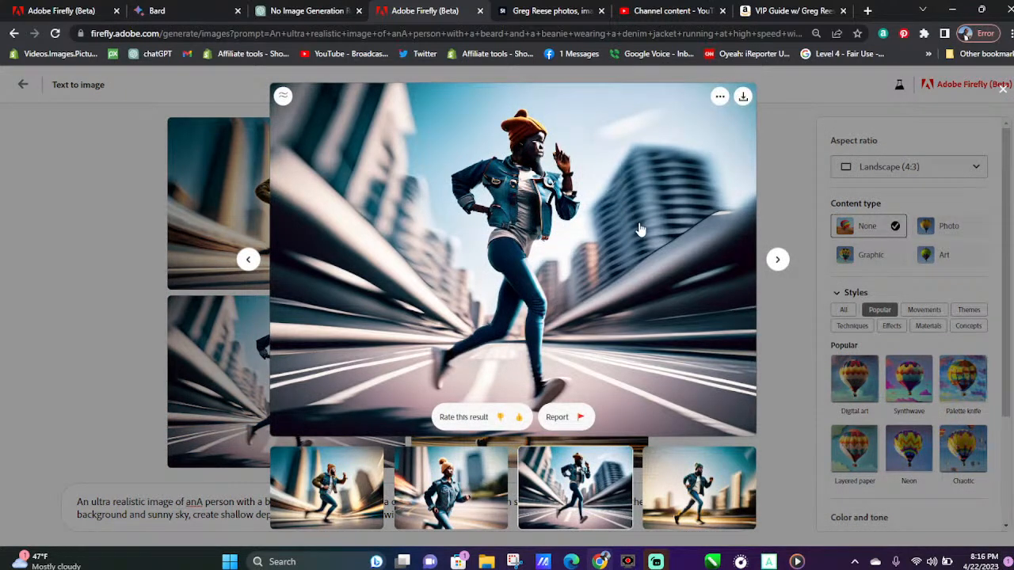
left_click(453, 511)
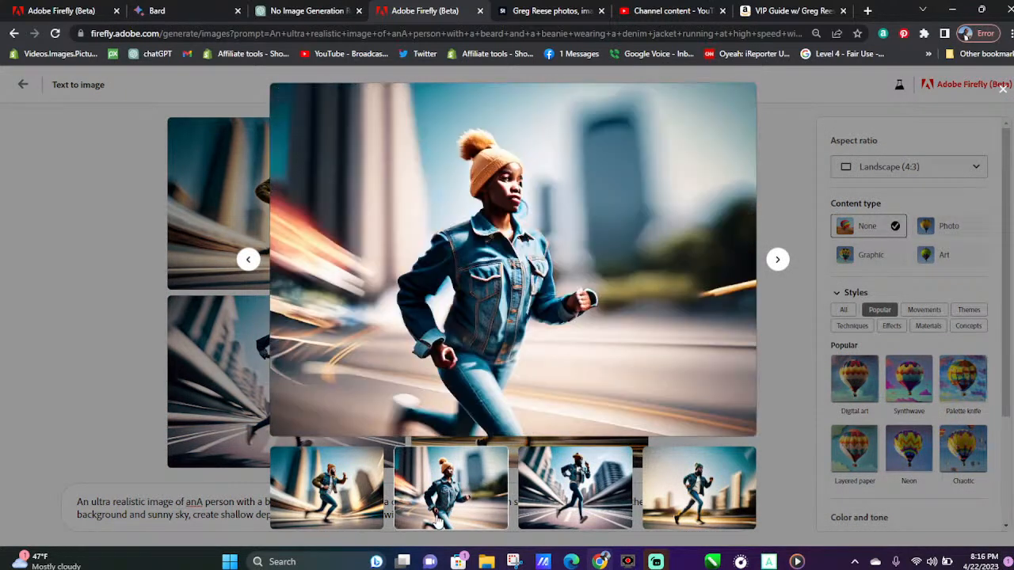
left_click(346, 487)
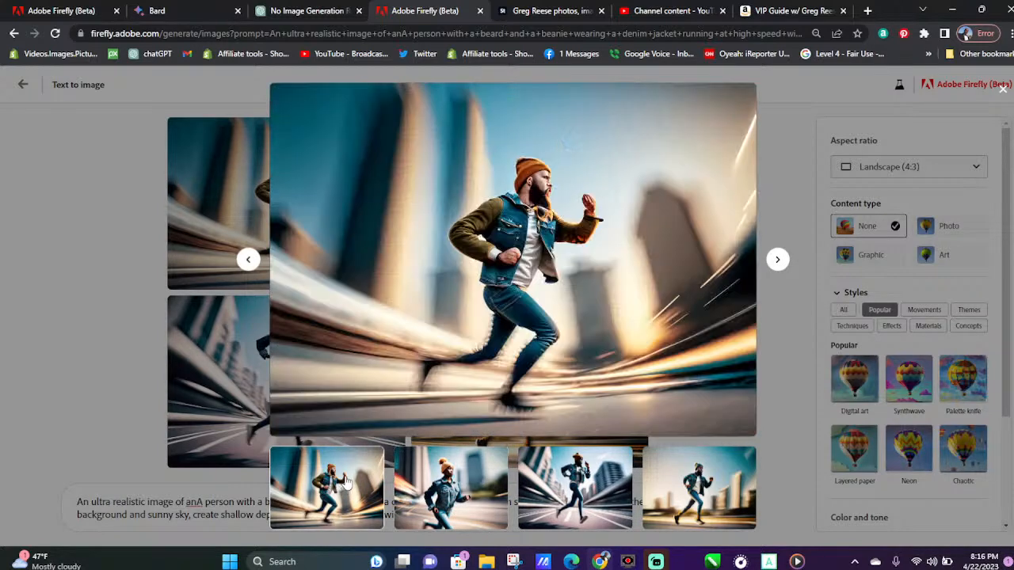
left_click(704, 493)
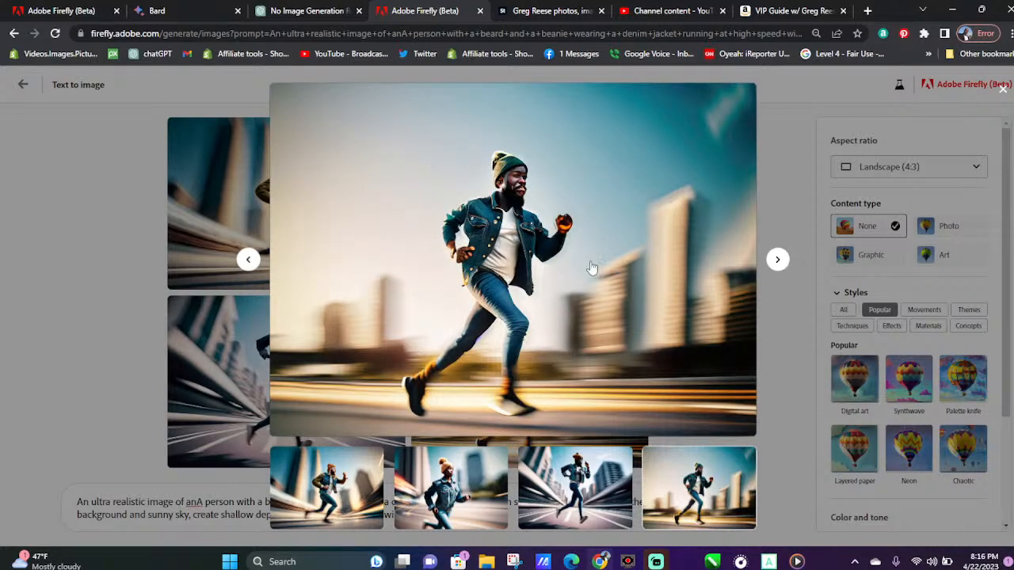
left_click(249, 260)
left_click(248, 261)
left_click(249, 260)
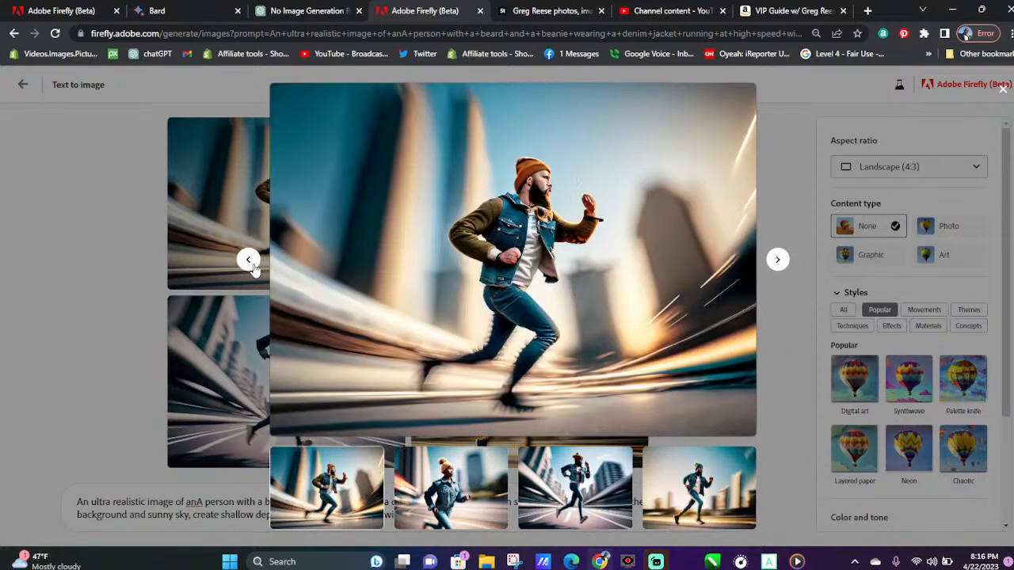
left_click(249, 261)
left_click(250, 264)
left_click(249, 266)
left_click(249, 267)
left_click(248, 270)
left_click(248, 270)
left_click(248, 270)
left_click(248, 270)
left_click(248, 270)
left_click(248, 270)
left_click(248, 270)
double_click(250, 270)
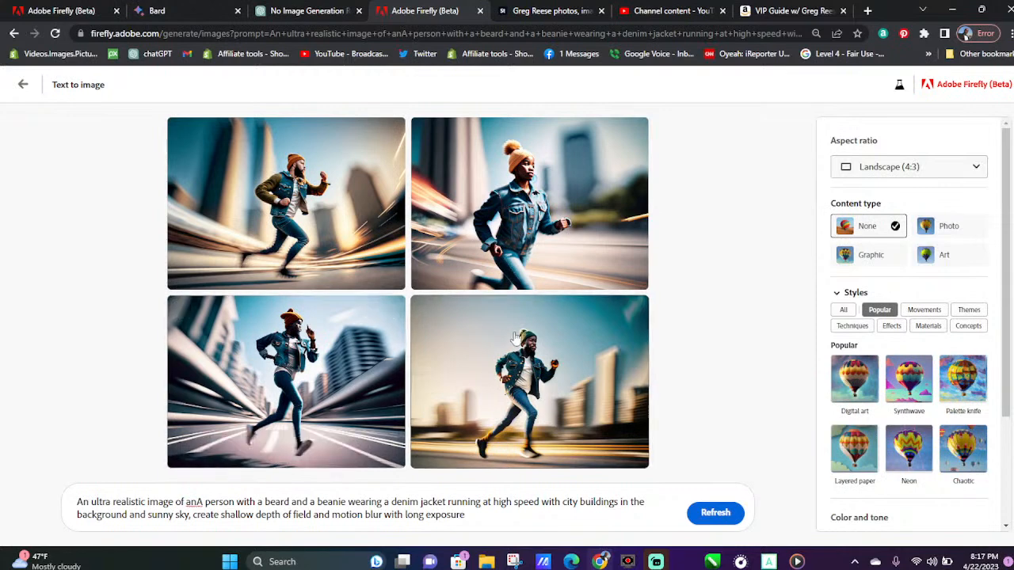
Give the second and fourth runner images a thumbs-up rating
left_click(535, 271)
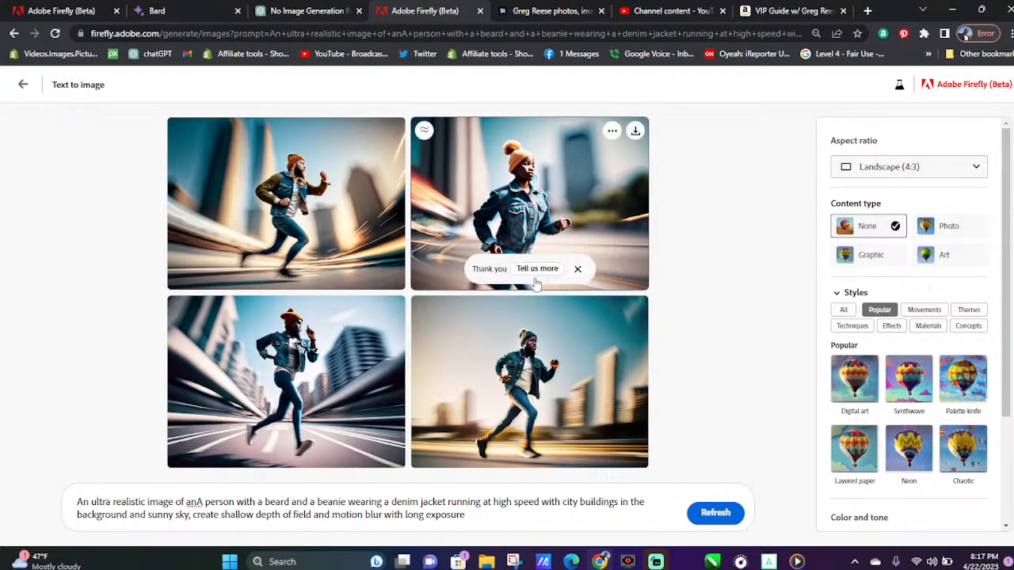
left_click(536, 451)
Reopen the second runner image enlarged and cycle forward through the whole set again
left_click(540, 245)
left_click(775, 261)
left_click(776, 261)
left_click(775, 261)
left_click(775, 261)
left_click(777, 261)
left_click(777, 261)
left_click(777, 261)
left_click(777, 262)
left_click(777, 261)
left_click(777, 261)
left_click(766, 269)
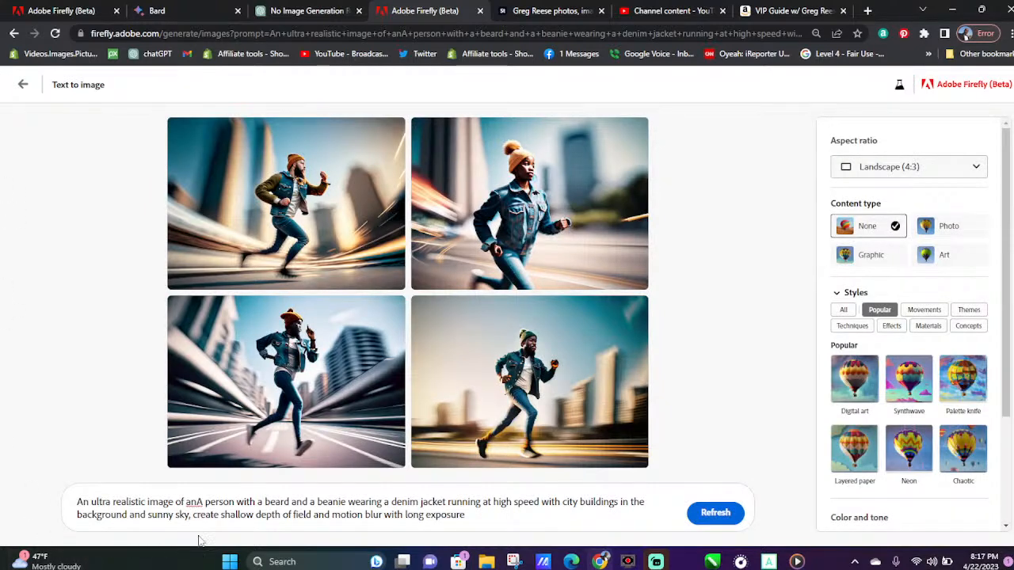
Switch to ChatGPT and read the last descriptions, the closing note on respectful use and the reply that follows
left_click(285, 10)
scroll(522, 366, "down", 2)
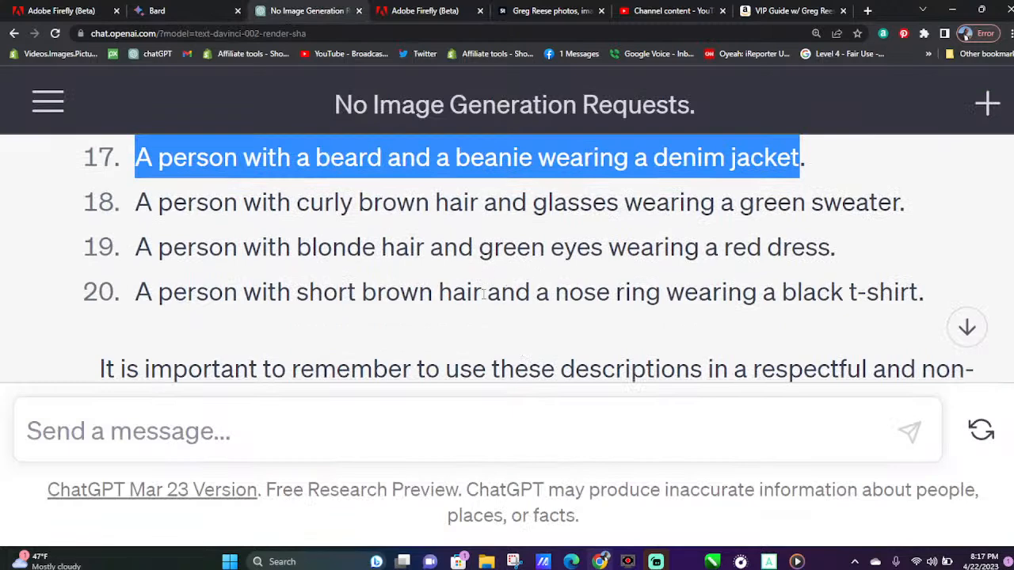
scroll(484, 294, "down", 1)
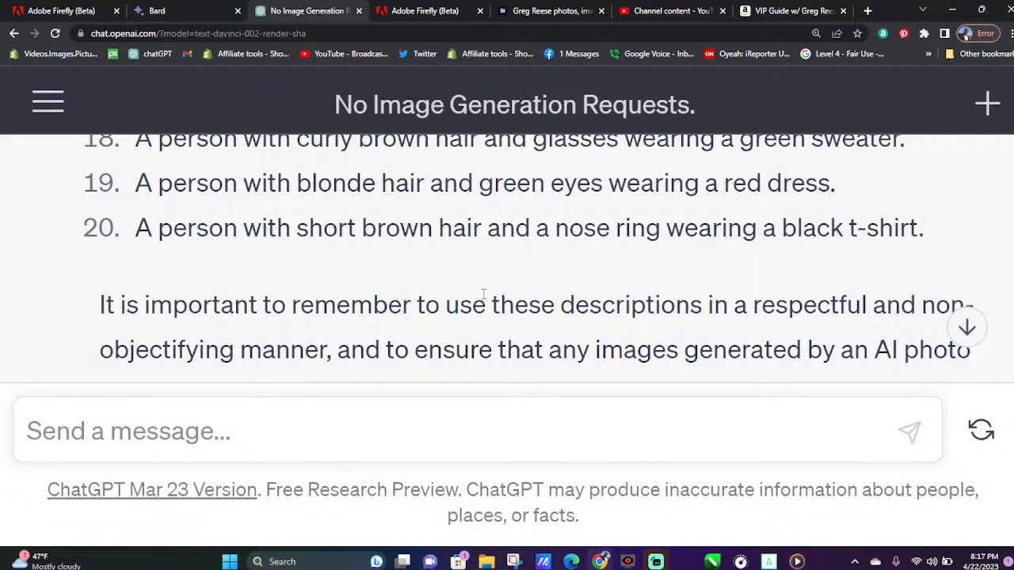
scroll(483, 294, "down", 1)
left_click_drag(100, 240, 905, 336)
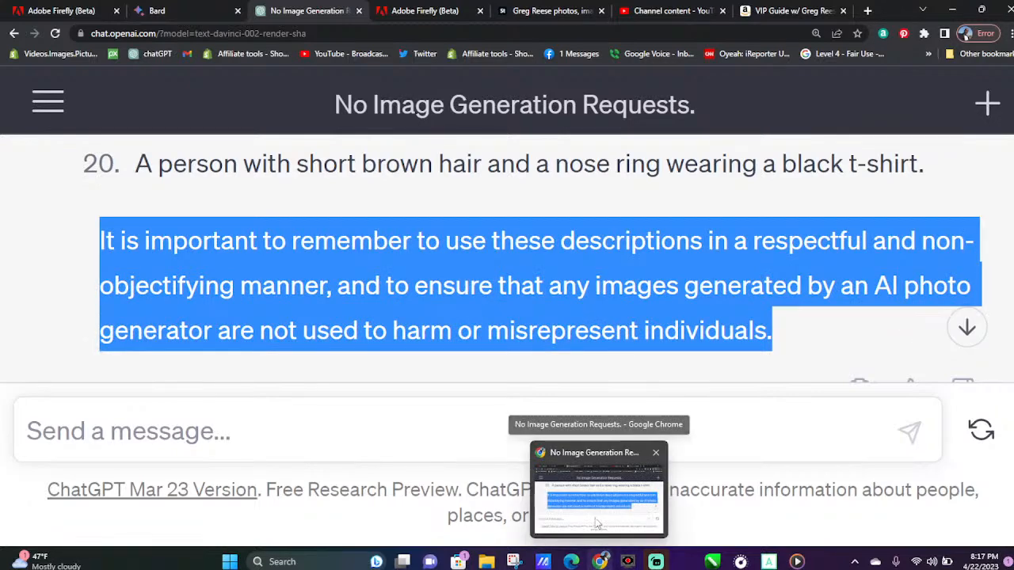
scroll(687, 319, "down", 2)
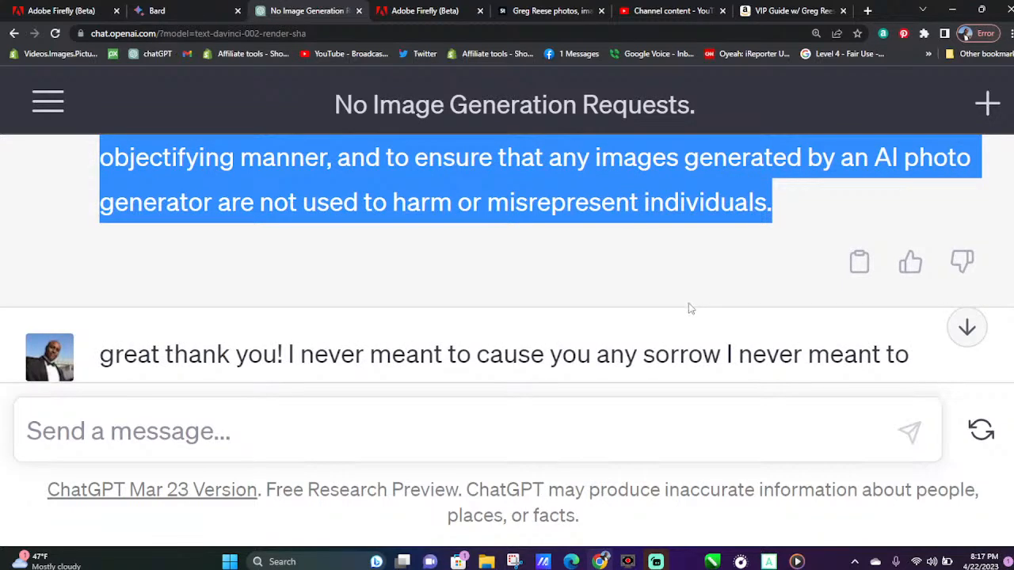
scroll(689, 309, "down", 4)
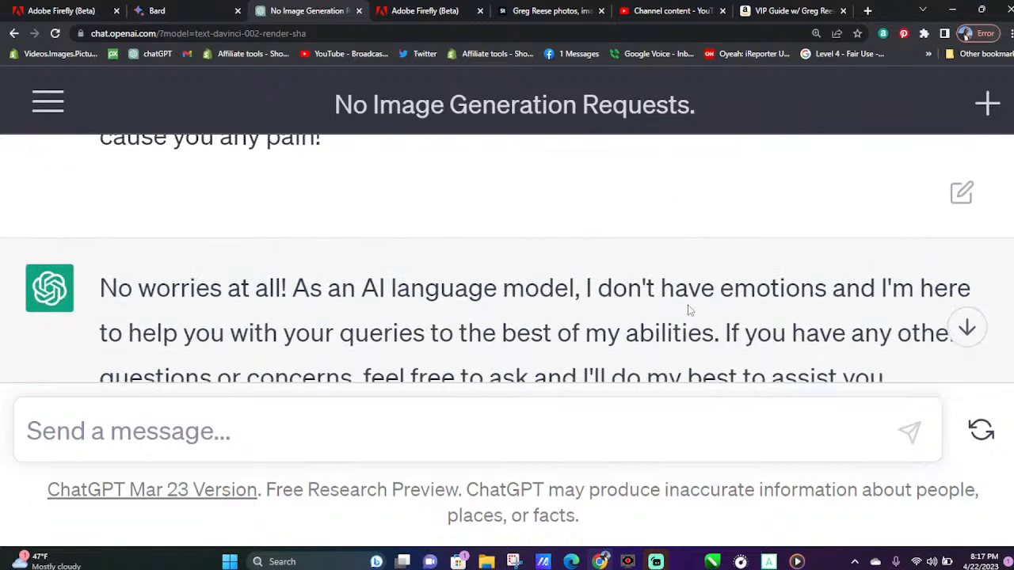
scroll(689, 310, "down", 1)
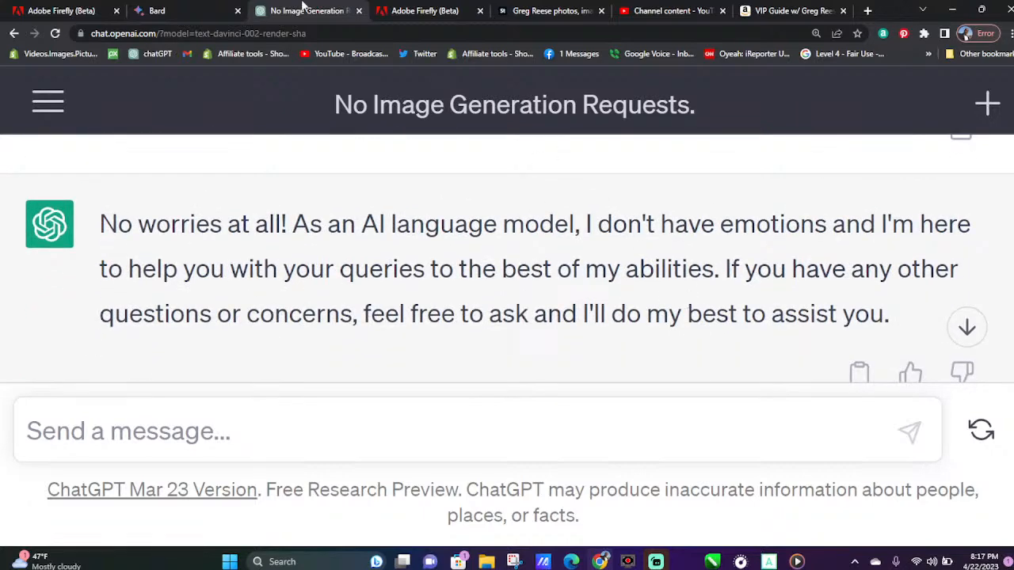
Switch to Bard and copy the Beautiful Women description "A woman with long, flowing hair, big brown eyes, and a warm smile."
left_click(176, 6)
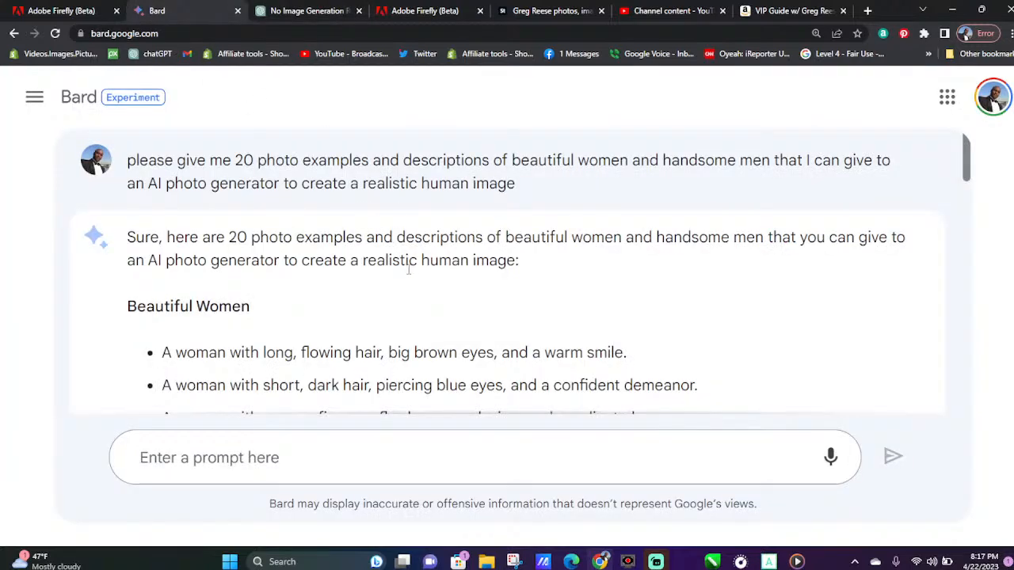
scroll(265, 240, "down", 1)
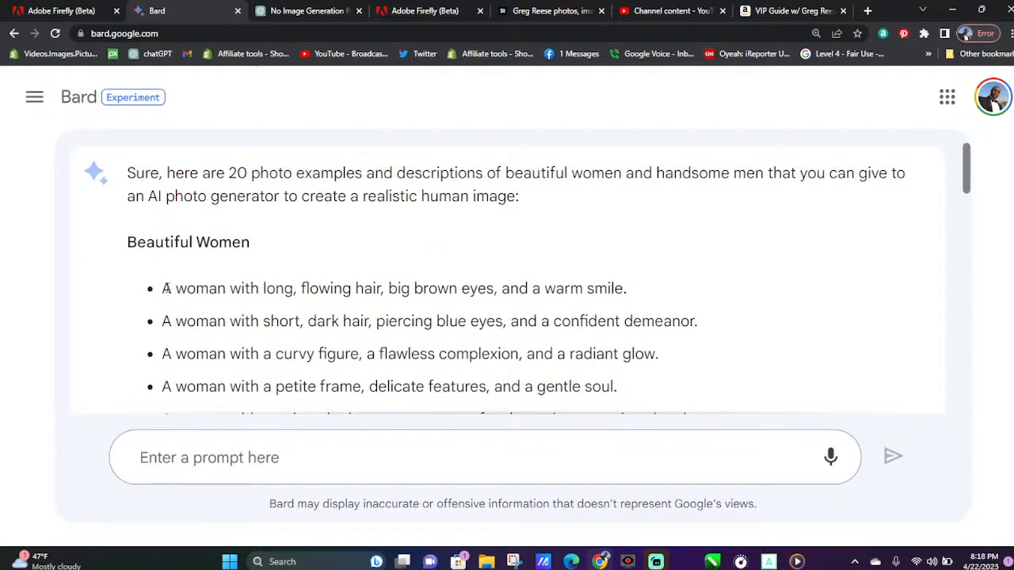
left_click_drag(166, 288, 629, 282)
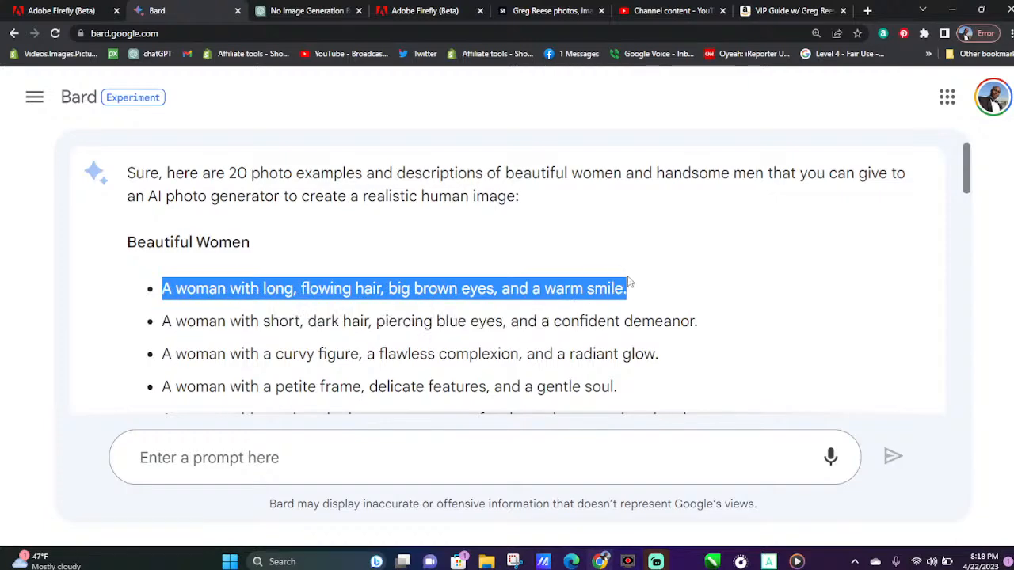
right_click(593, 288)
left_click(612, 295)
Replace the Firefly runner prompt with the copied long-haired woman description and generate the images
left_click(400, 8)
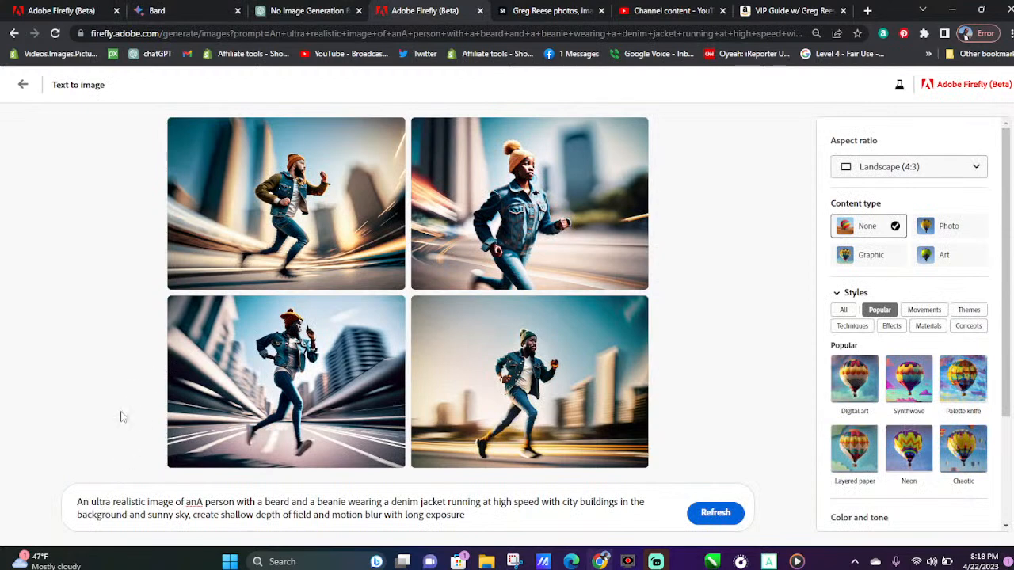
left_click_drag(474, 515, 2, 391)
key("ctrl+v")
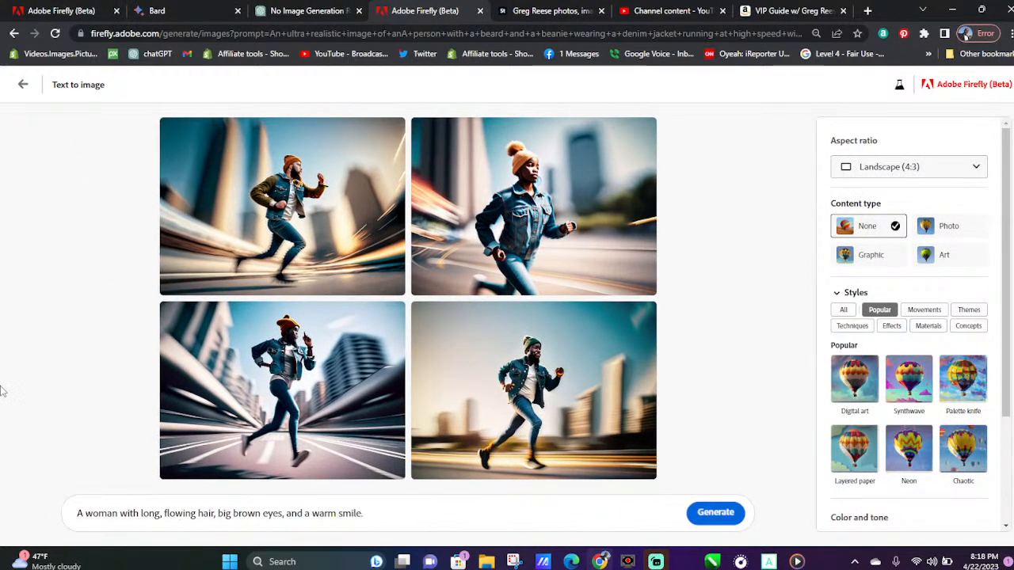
left_click(730, 512)
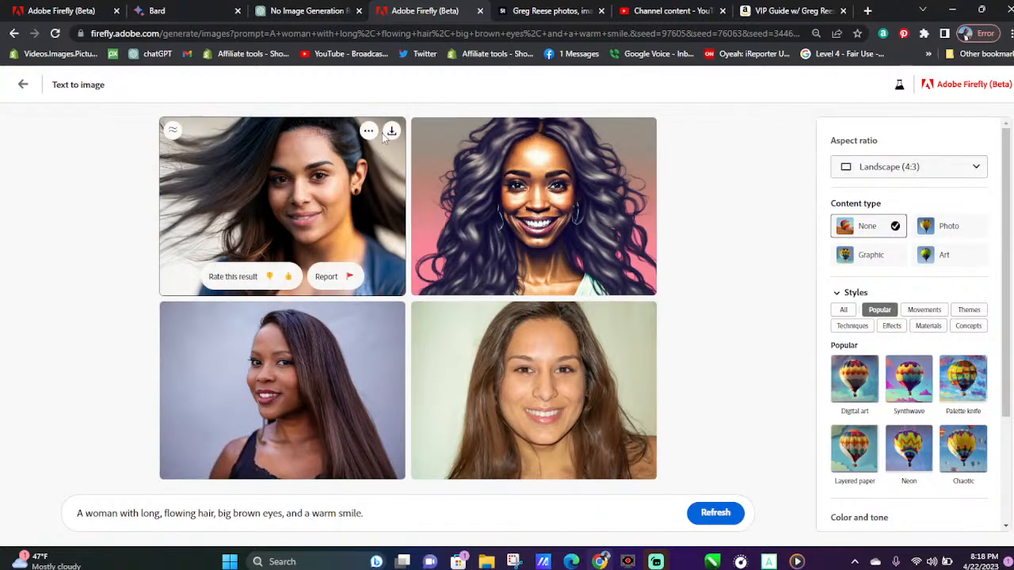
Download all four generated portraits of the long-haired woman
left_click(392, 315)
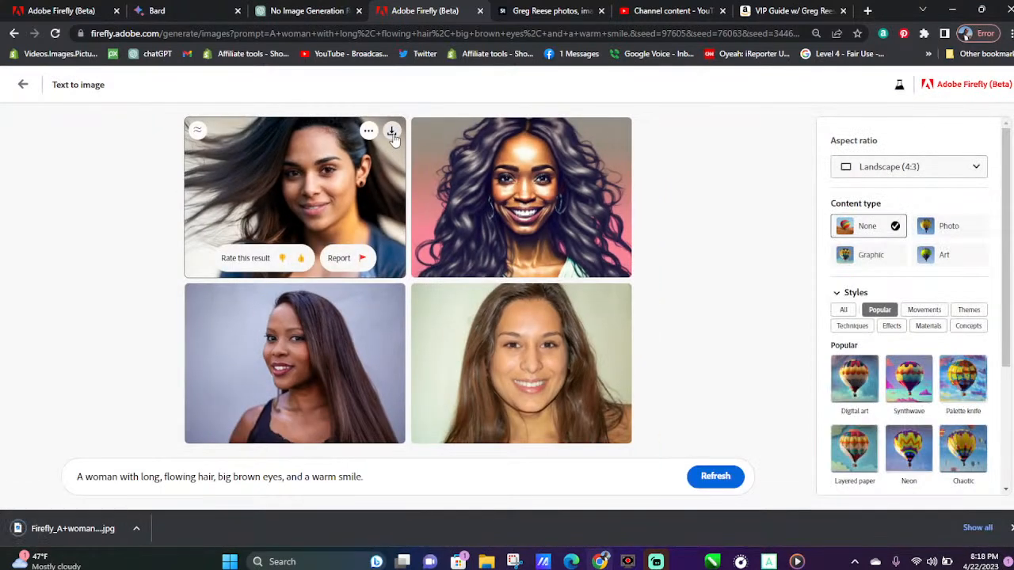
left_click(392, 134)
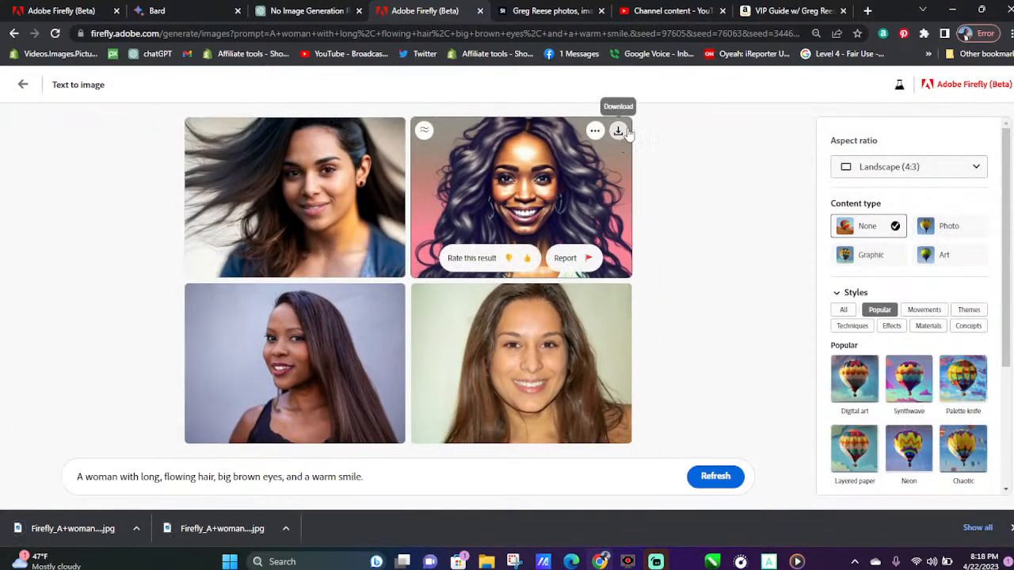
left_click(622, 132)
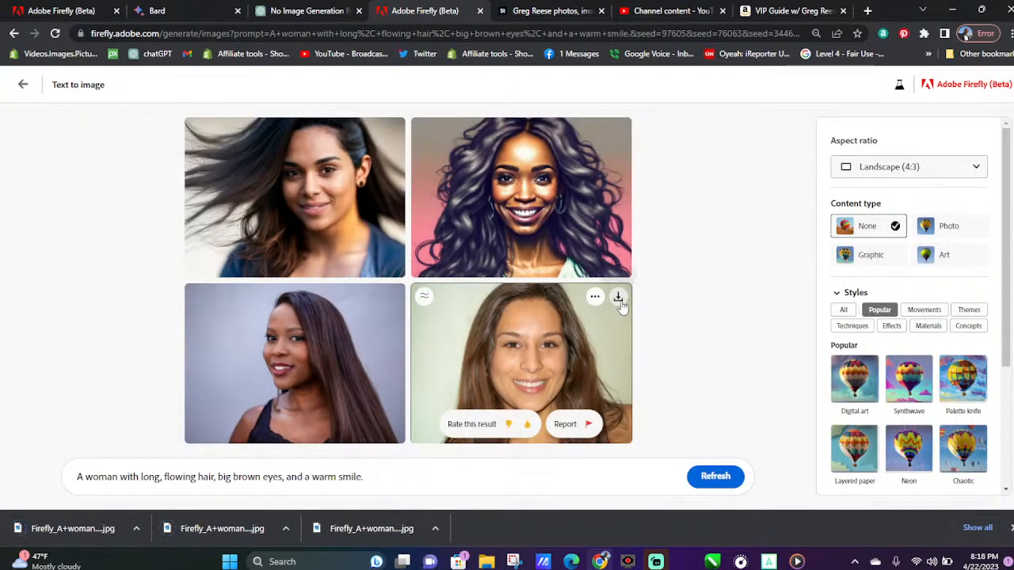
left_click(618, 298)
Regenerate the woman portraits from the same prompt and download all four new results
left_click(715, 477)
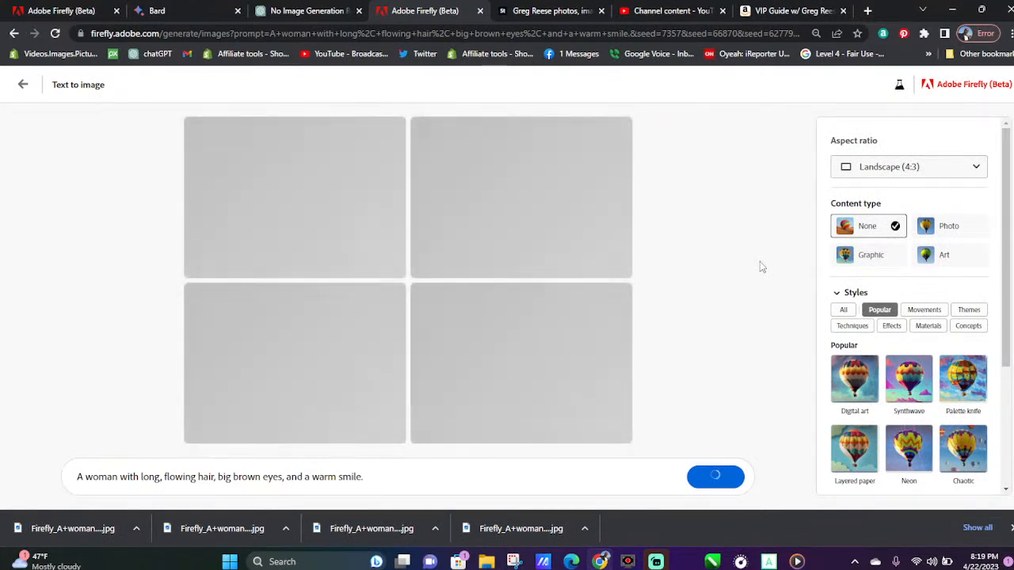
left_click(1011, 528)
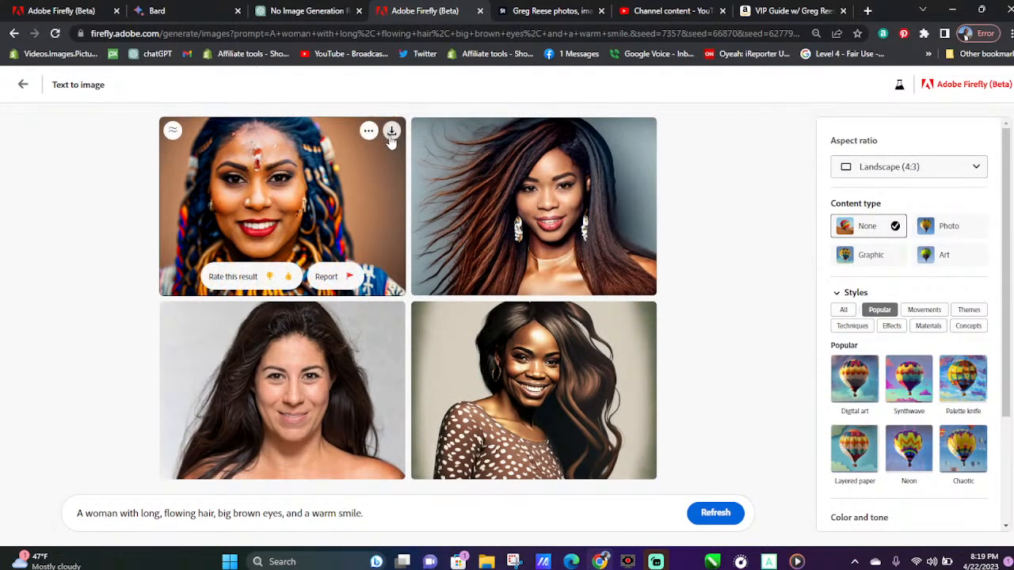
left_click(391, 132)
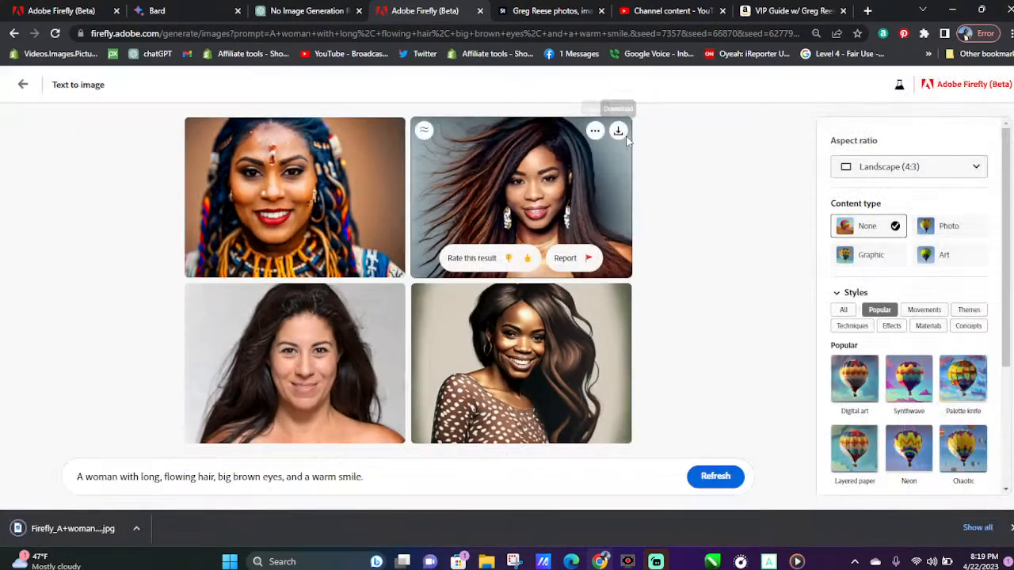
left_click(618, 131)
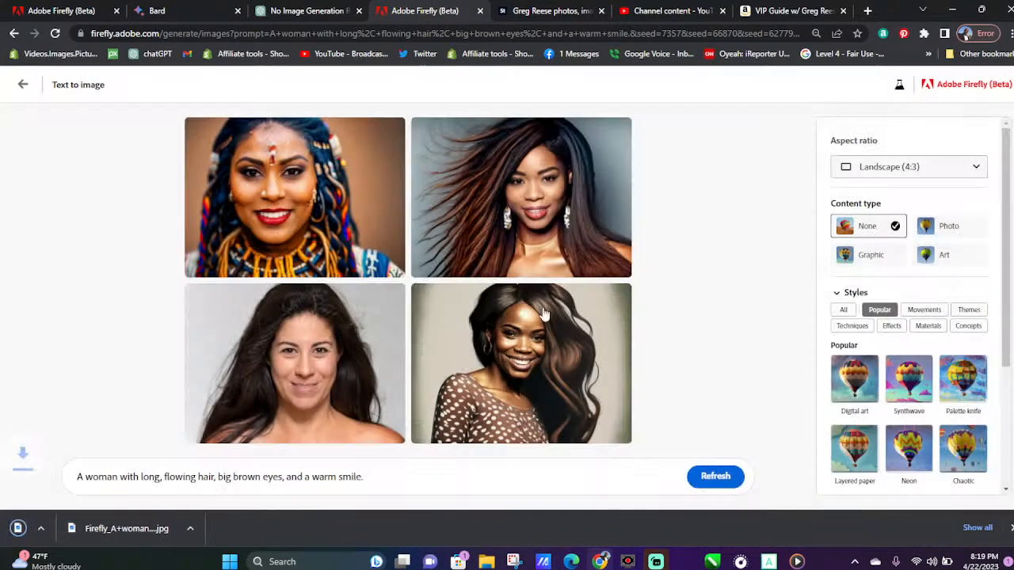
left_click(618, 296)
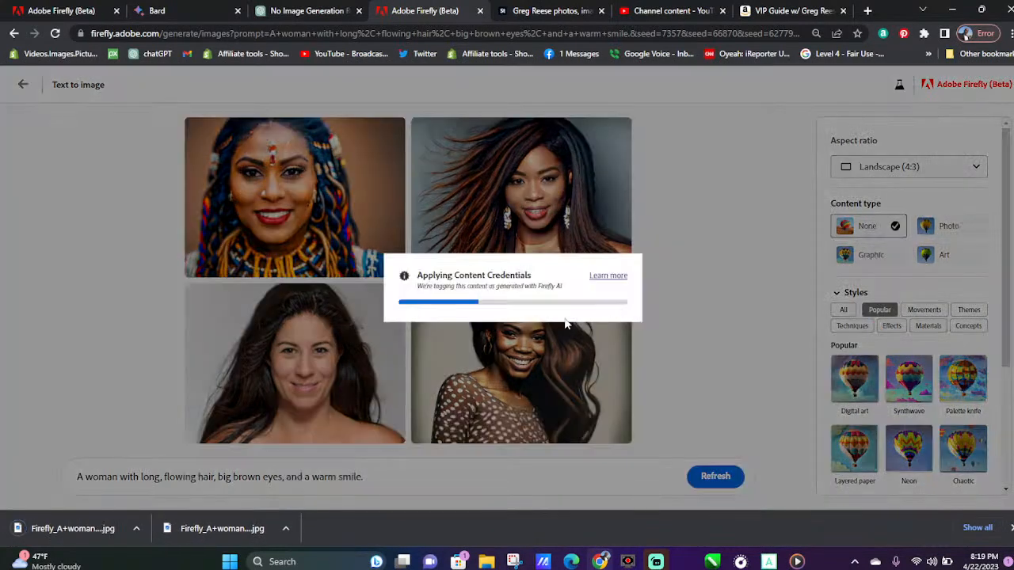
left_click(392, 296)
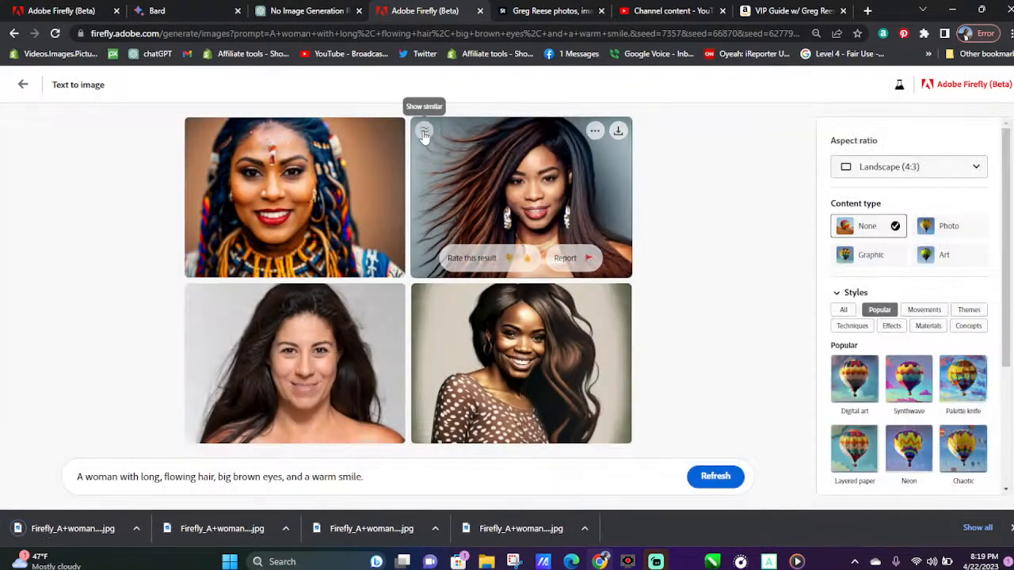
Generate images similar to the second woman portrait and download the three new variations
left_click(424, 133)
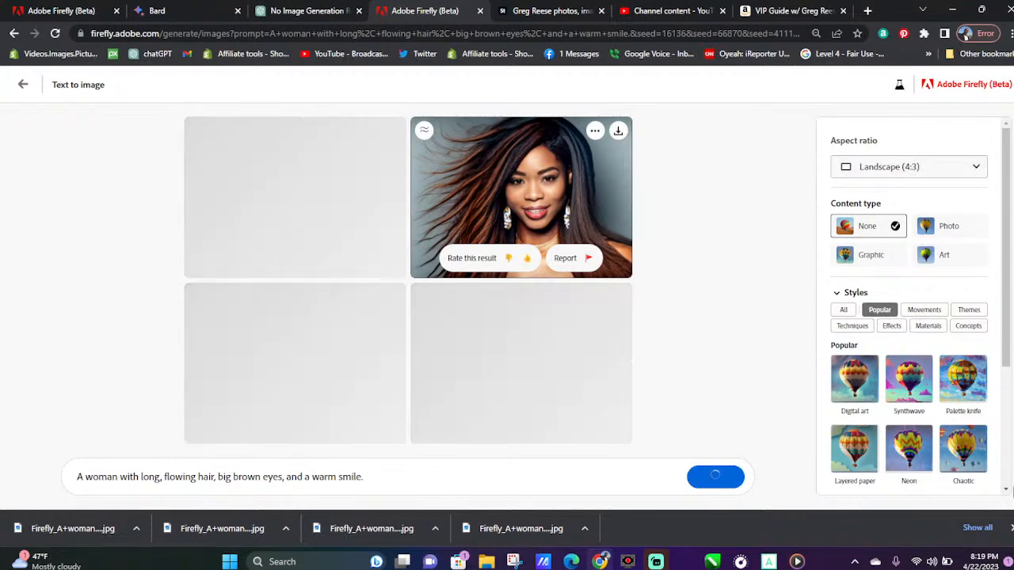
left_click(1012, 528)
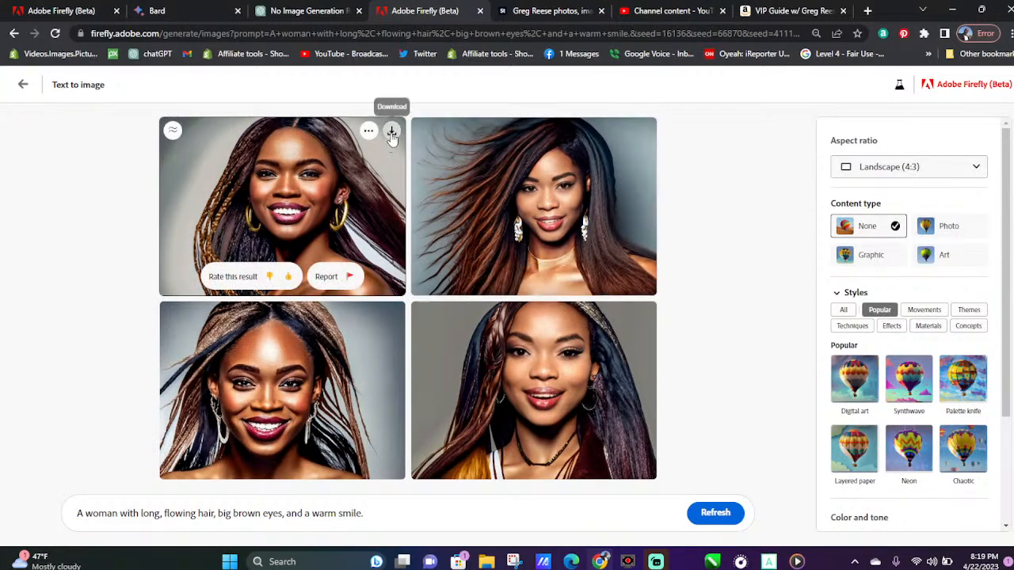
left_click(391, 130)
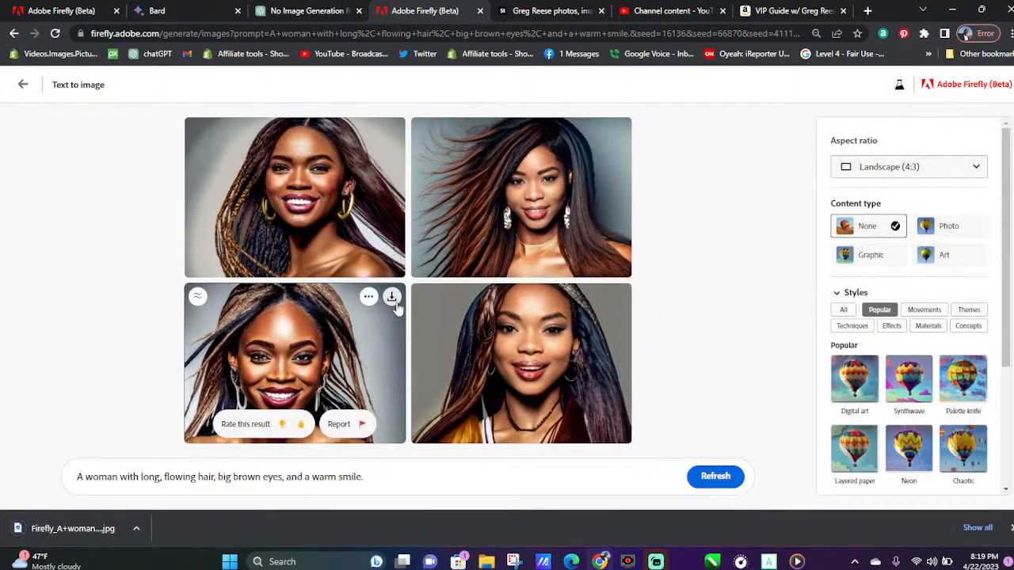
left_click(392, 298)
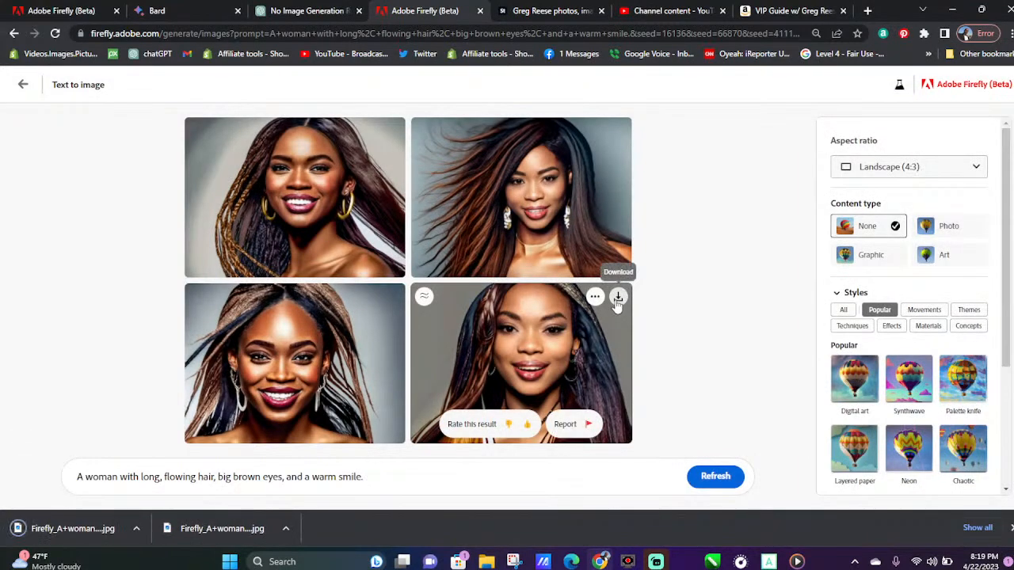
left_click(618, 296)
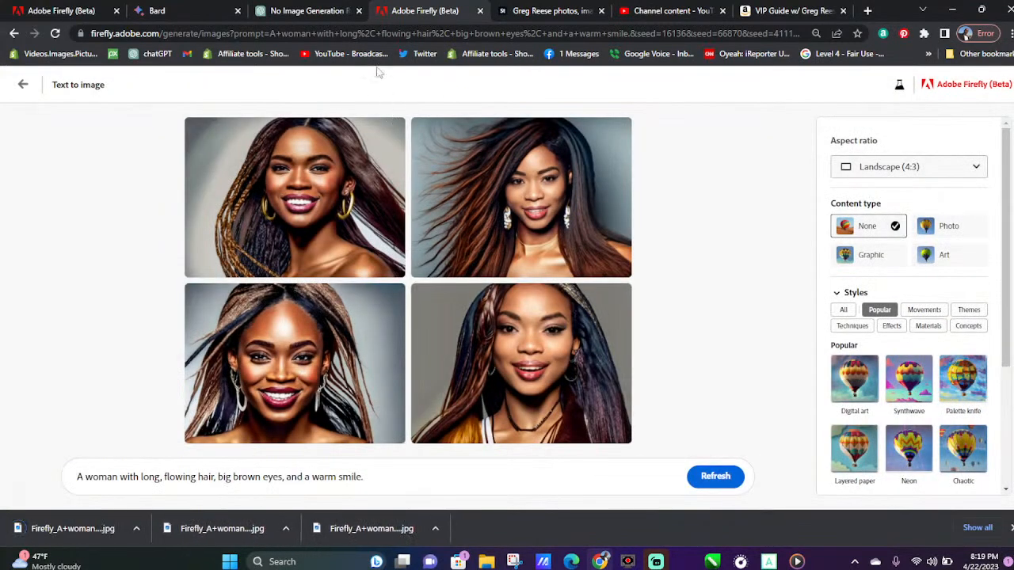
Return to Bard and copy the Handsome Men description "A man with dark hair, blue eyes, and a chiseled jawline"
left_click(329, 9)
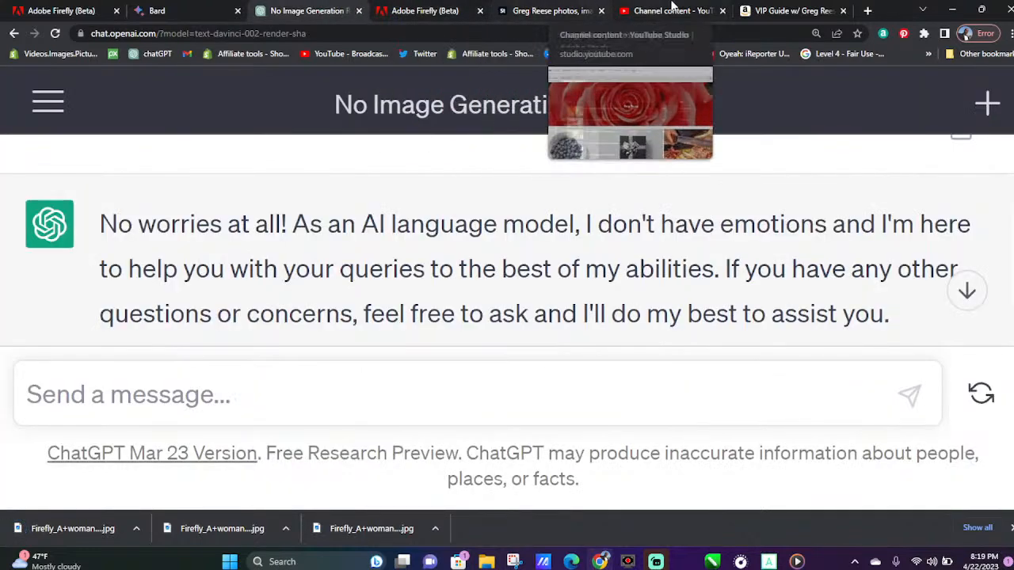
left_click(181, 6)
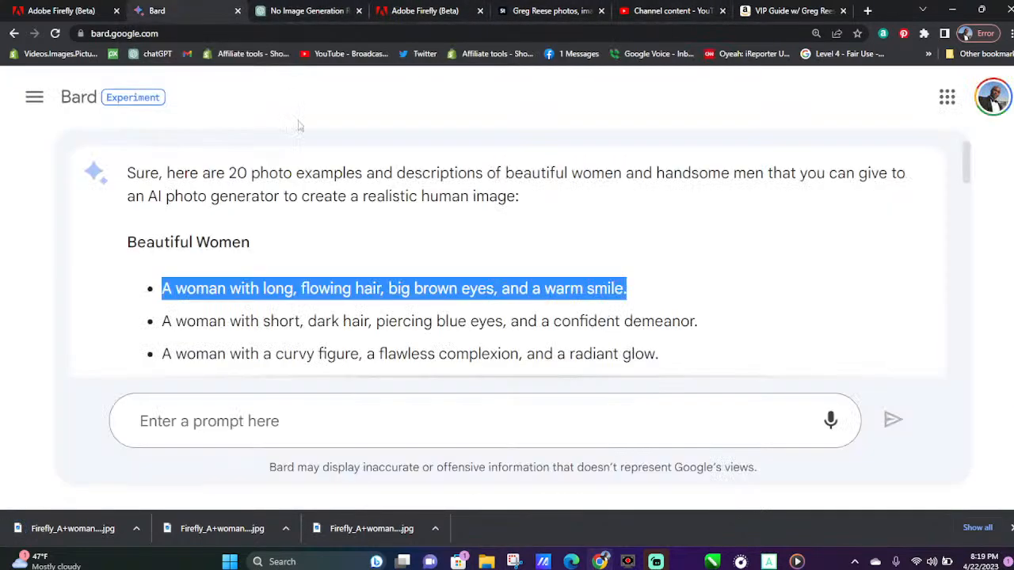
scroll(335, 317, "down", 2)
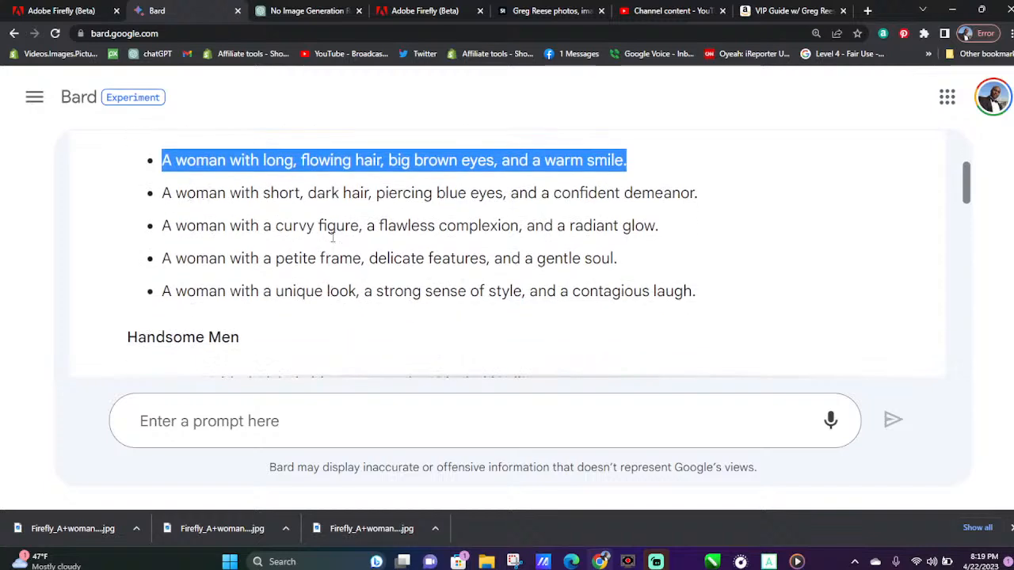
scroll(378, 252, "down", 3)
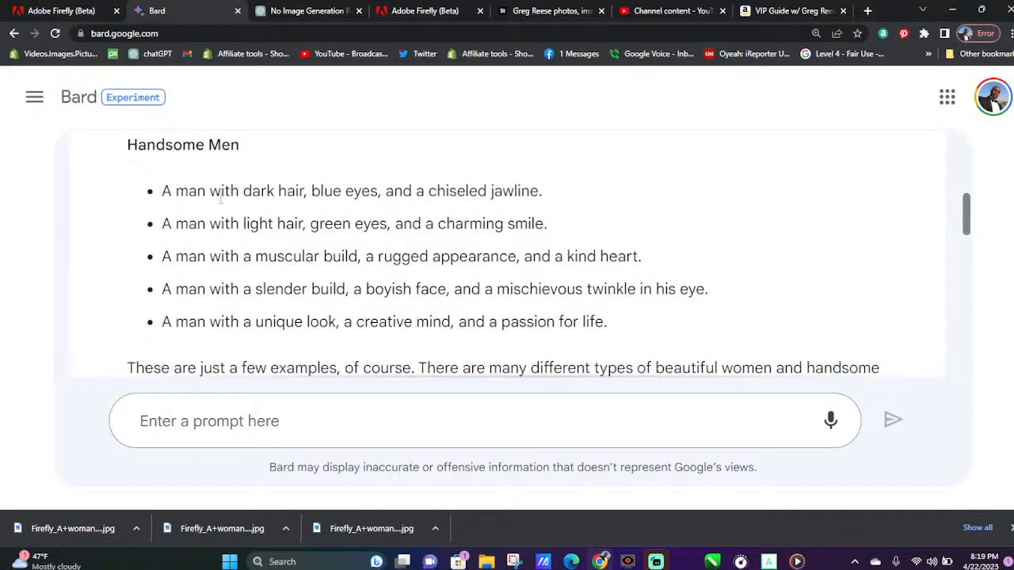
left_click_drag(166, 191, 545, 181)
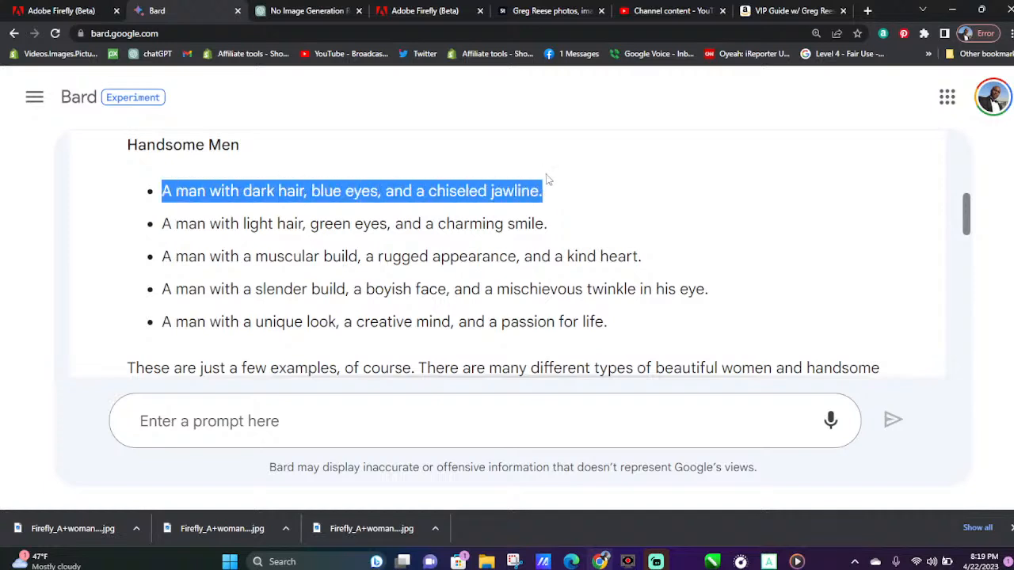
right_click(481, 192)
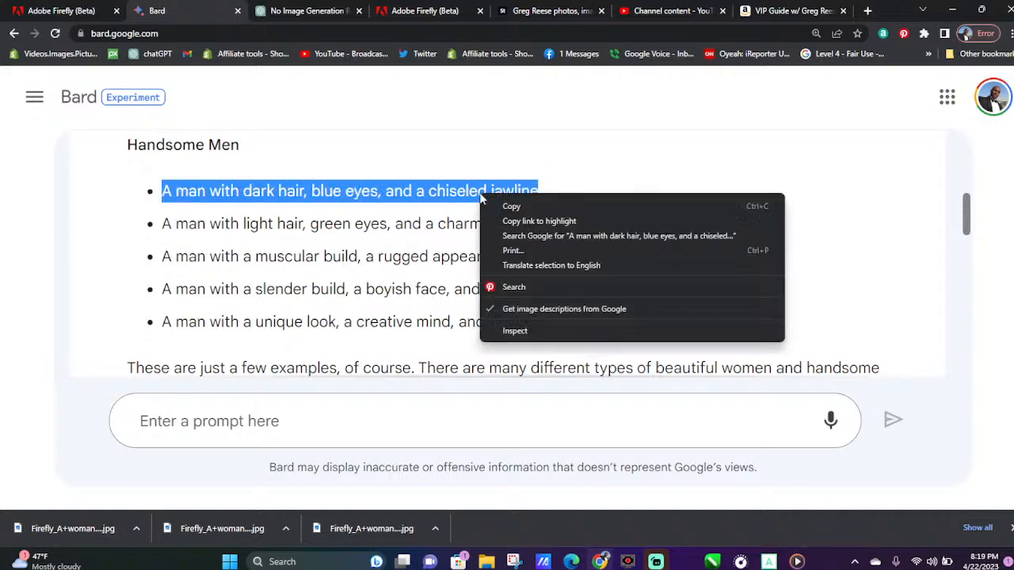
left_click(523, 205)
Replace the Firefly woman prompt with the copied dark-haired man description, generate the images and dismiss the downloads bar
left_click(382, 10)
left_click_drag(369, 476, 23, 466)
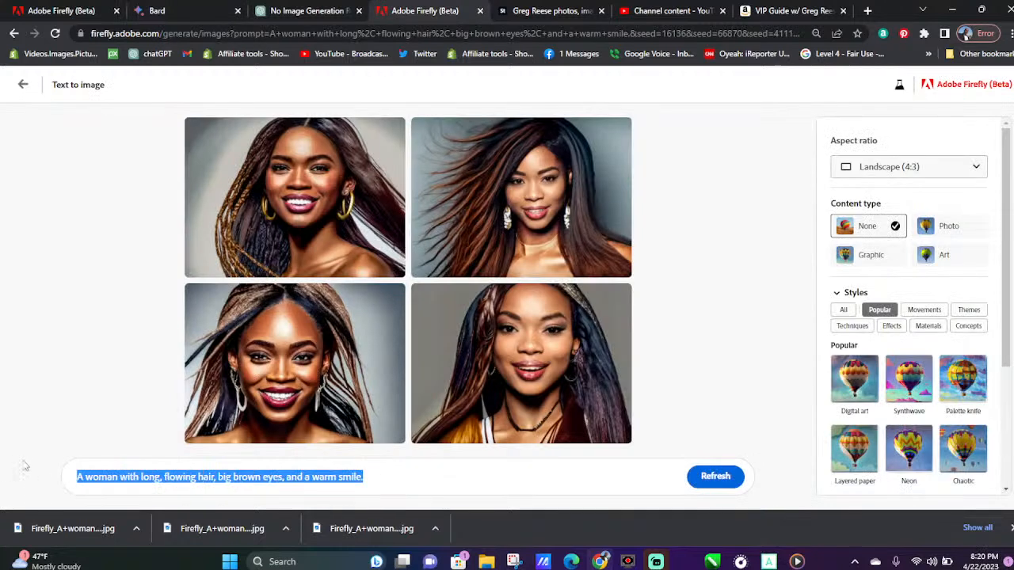
key("ctrl+v")
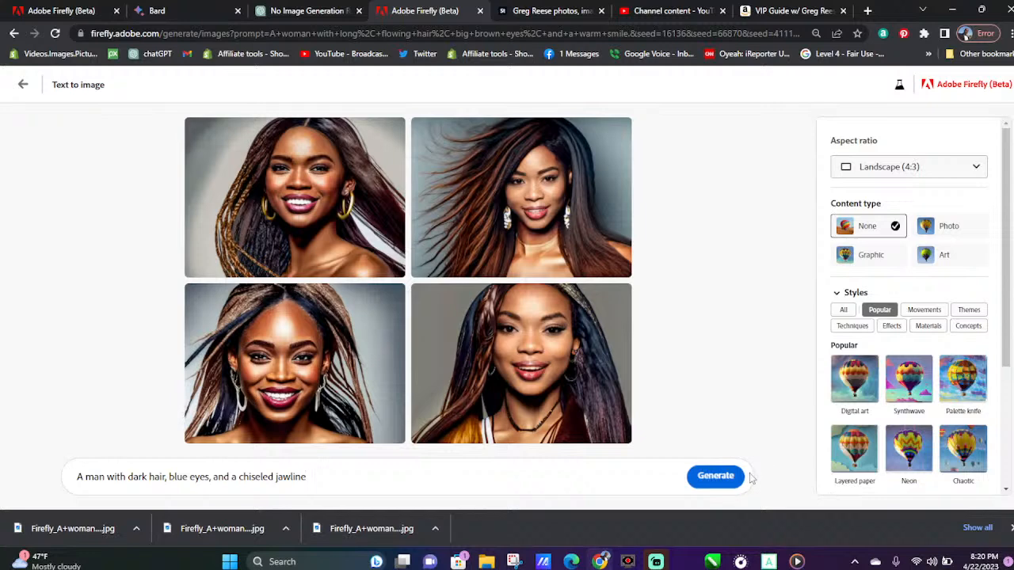
left_click(715, 477)
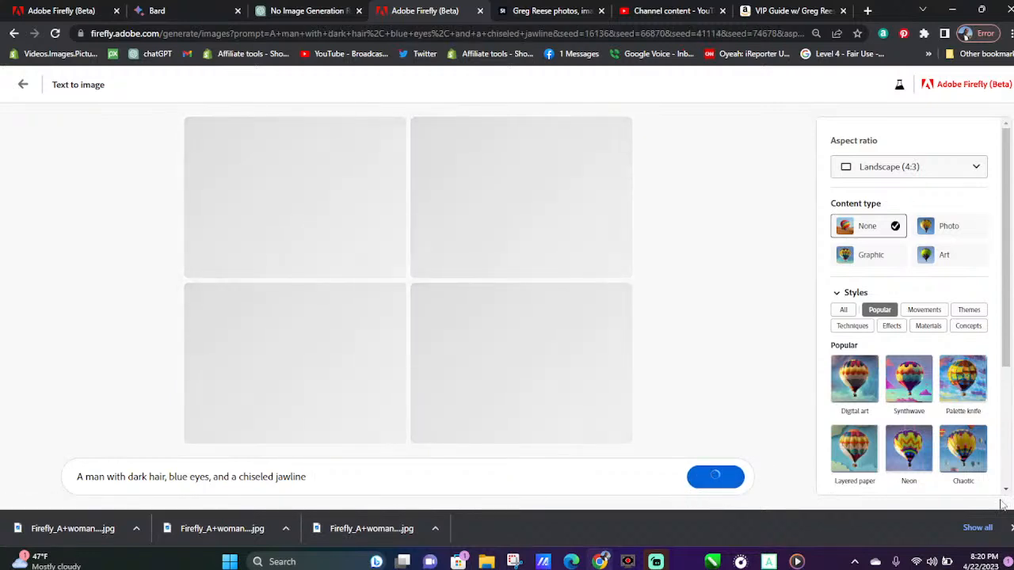
left_click(1011, 526)
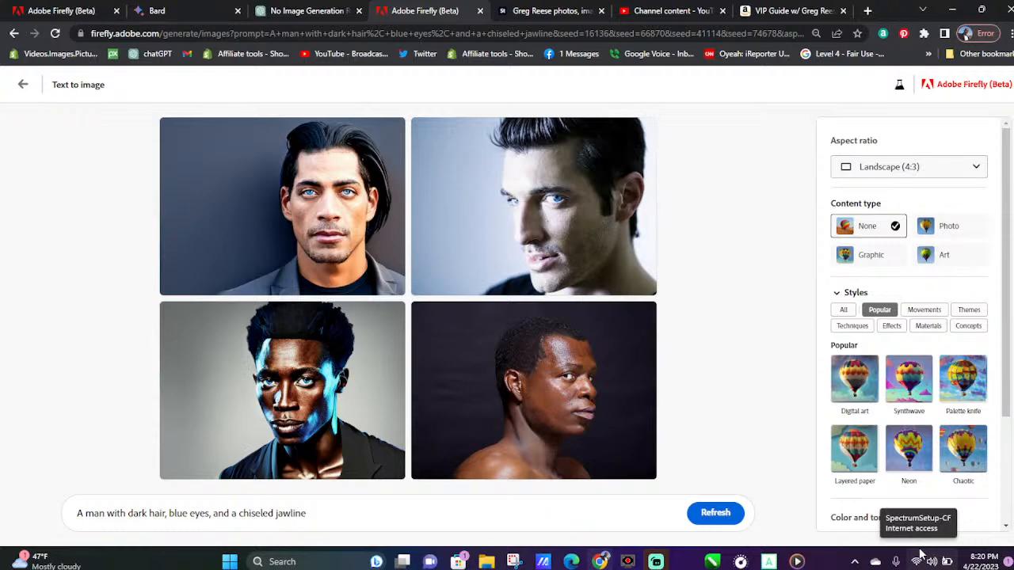
Download the first three portraits of the dark-haired man and regenerate the set from the same prompt
left_click(390, 312)
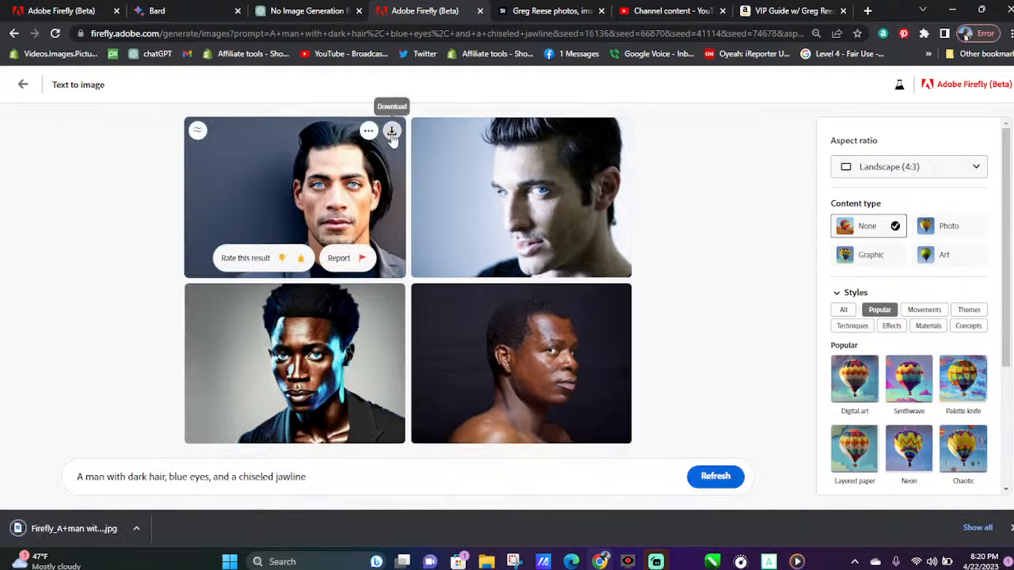
left_click(391, 133)
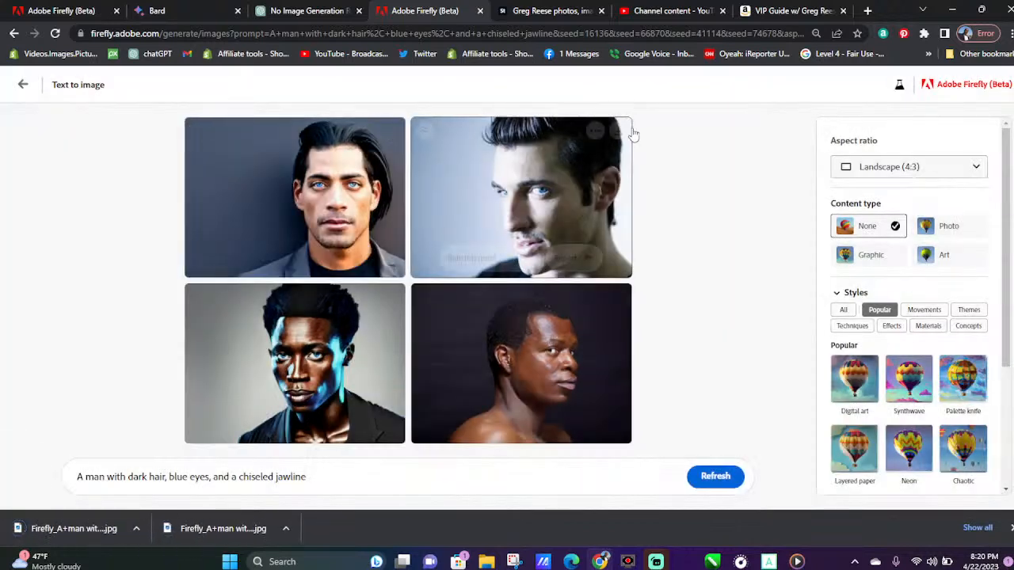
left_click(615, 132)
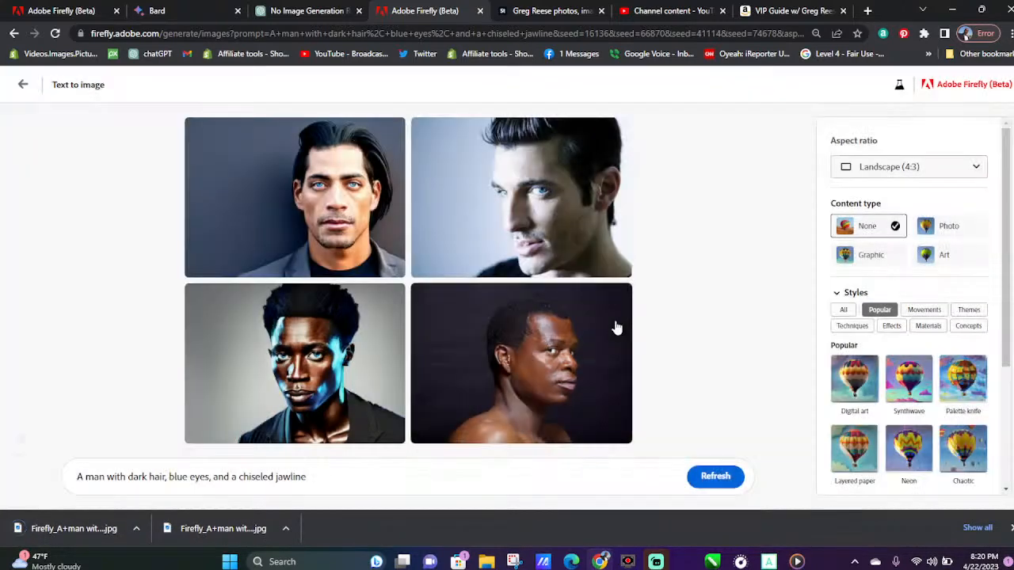
mouse_move(616, 323)
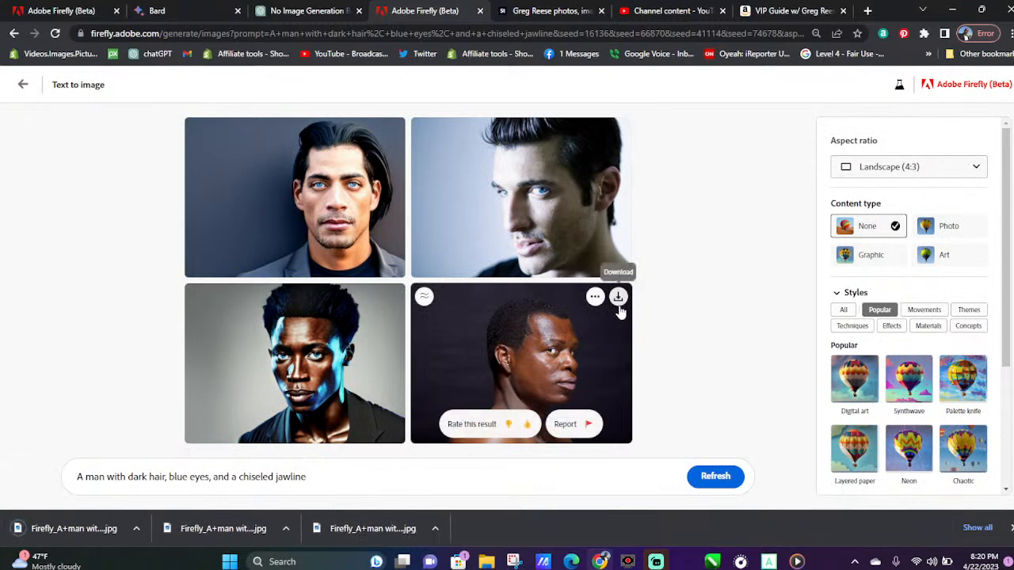
left_click(717, 476)
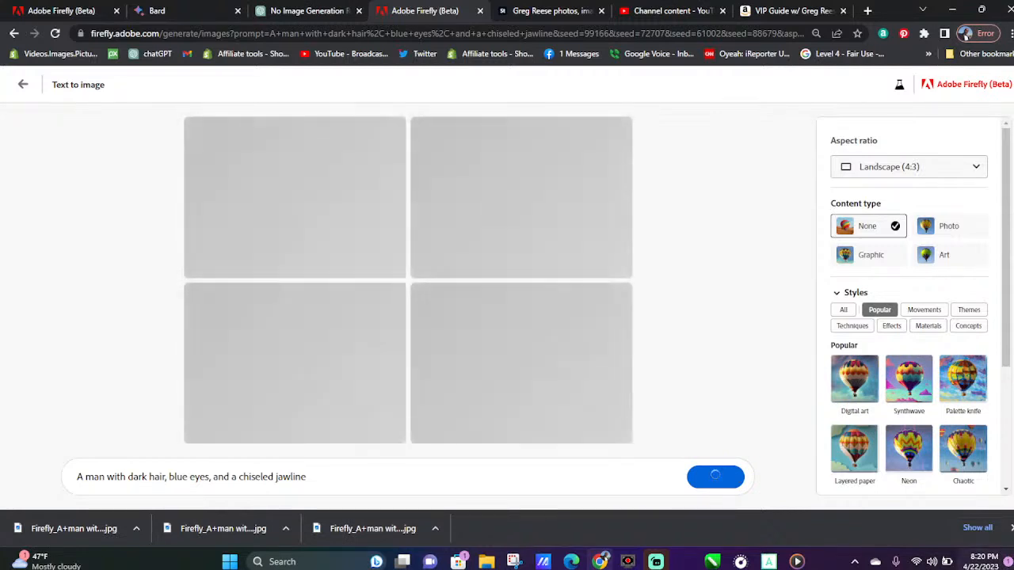
left_click(1010, 528)
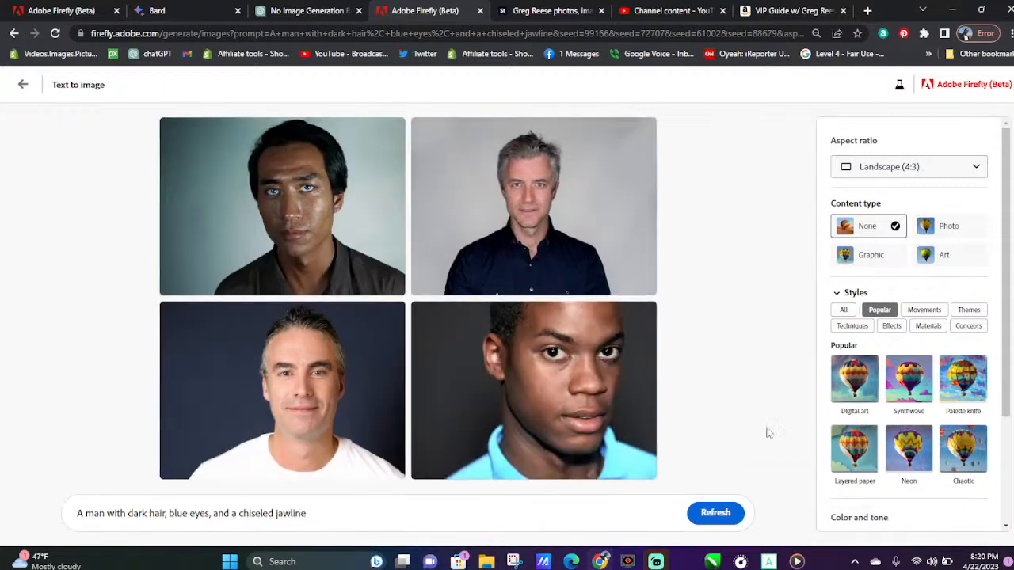
Regenerate the dark-haired man portraits from the same prompt and download the third and second new variations
left_click(716, 514)
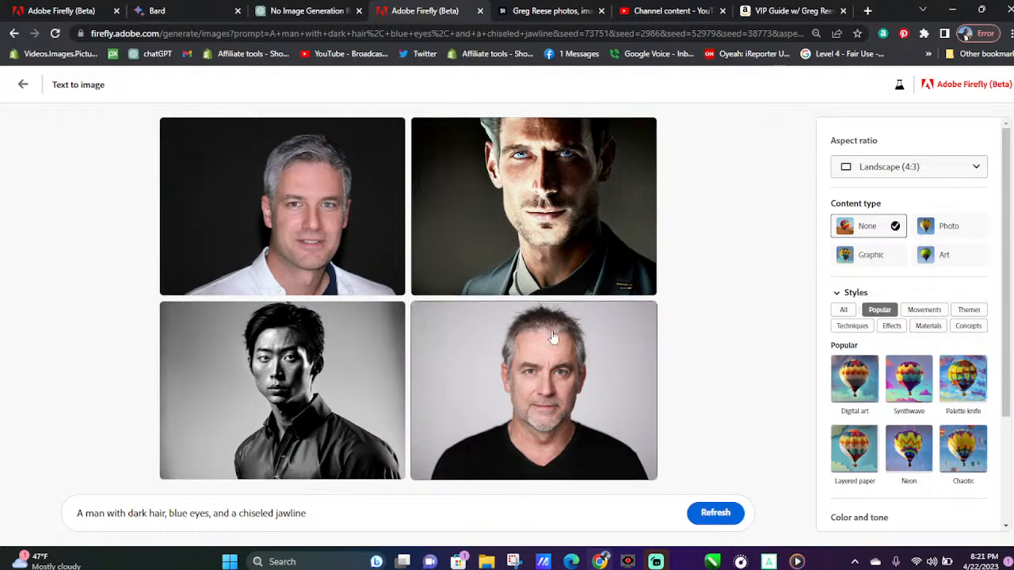
left_click(394, 317)
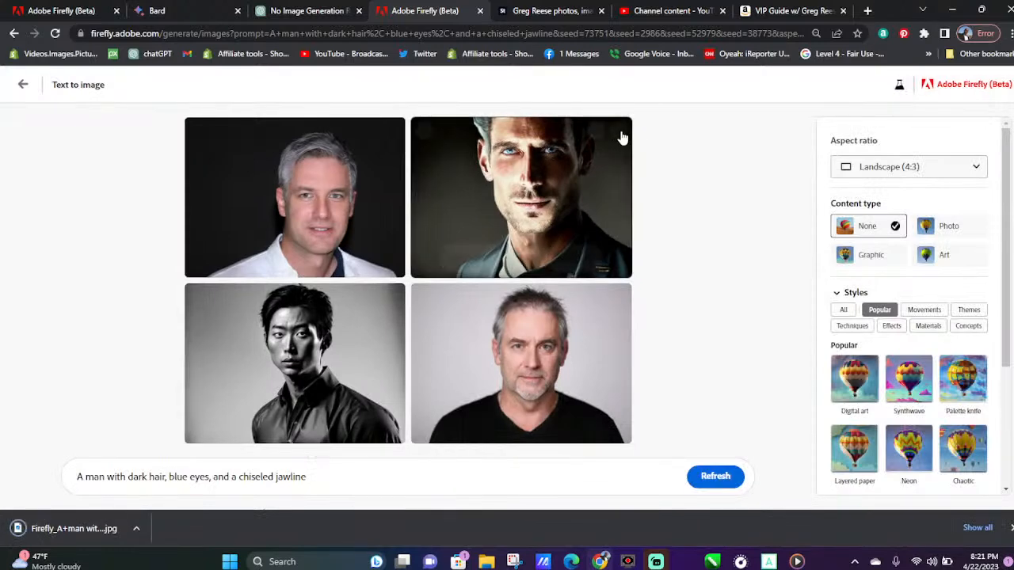
left_click(621, 134)
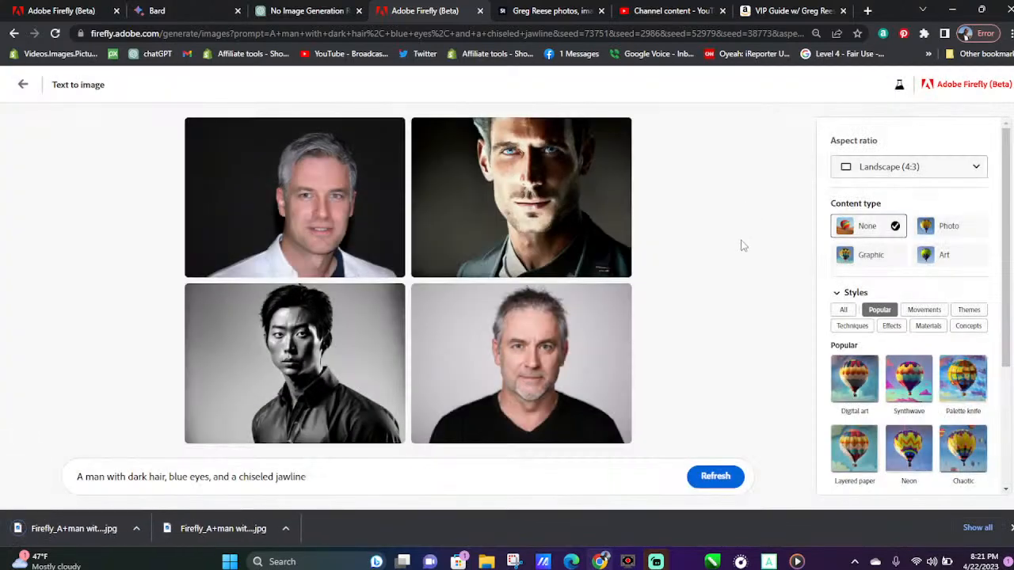
Switch to Bard, placing its tab beside Firefly, and copy "A woman with short, dark hair, piercing blue eyes, and a confident demeanor."
left_click(324, 11)
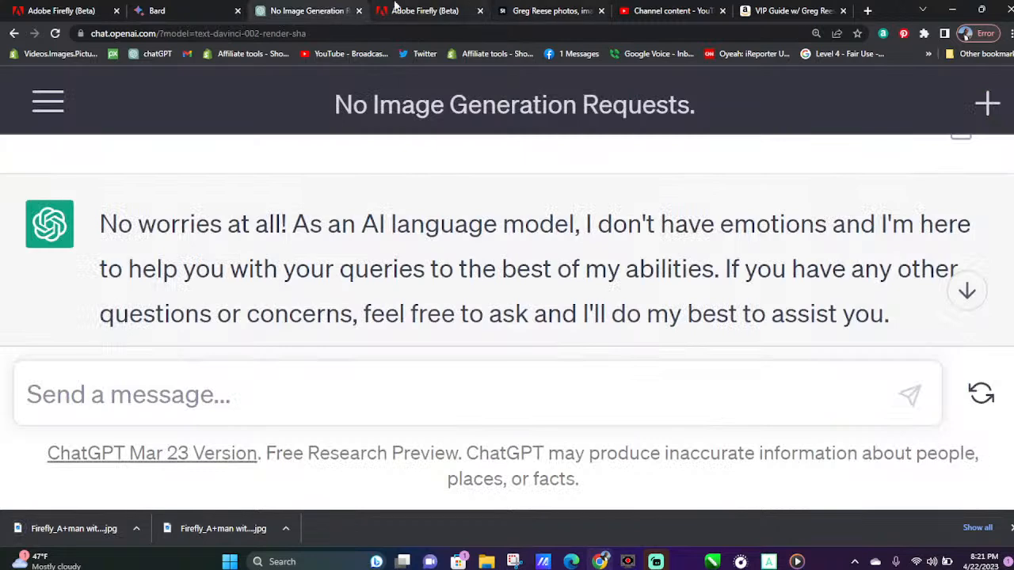
left_click_drag(194, 6, 281, 9)
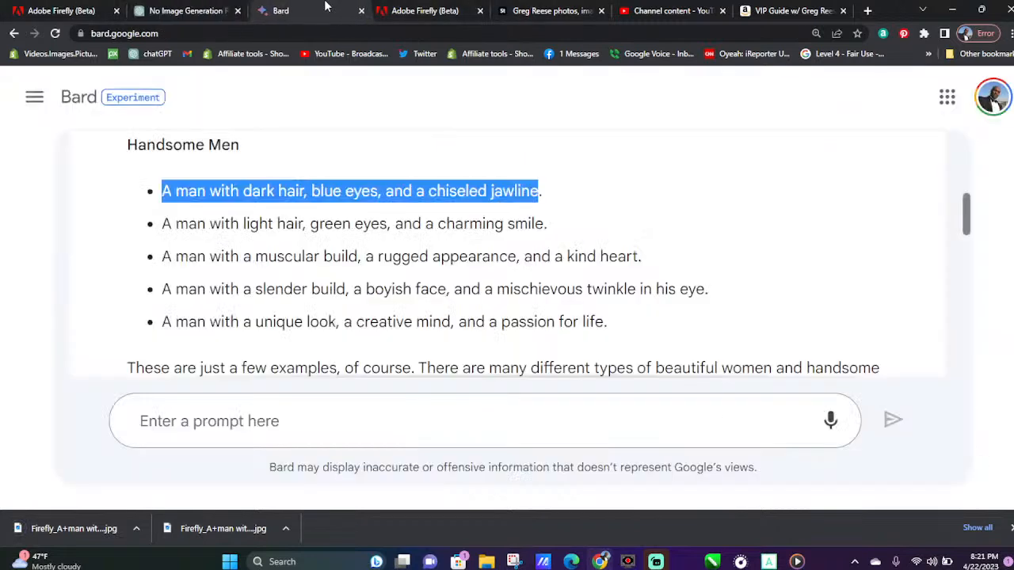
scroll(355, 296, "up", 3)
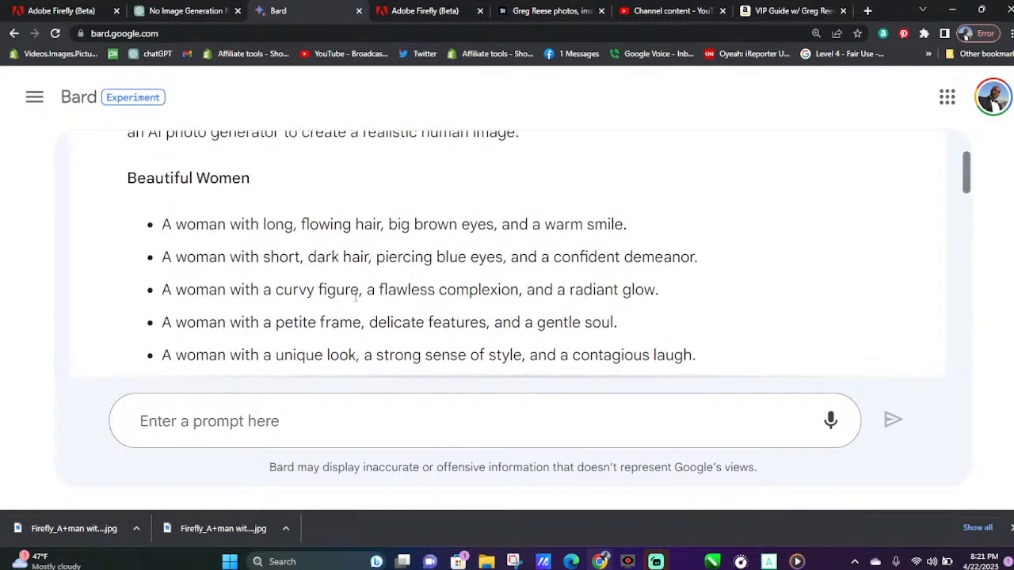
left_click_drag(165, 256, 695, 256)
right_click(646, 252)
left_click(673, 262)
Replace the Firefly man prompt with the copied short, dark-haired woman description and generate the images
left_click(400, 8)
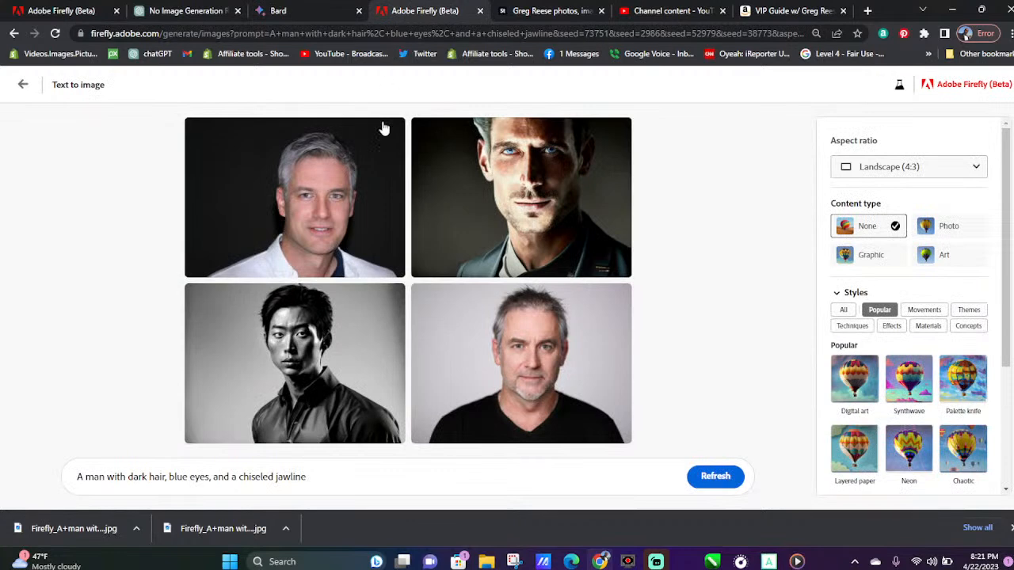
left_click_drag(325, 478, 43, 473)
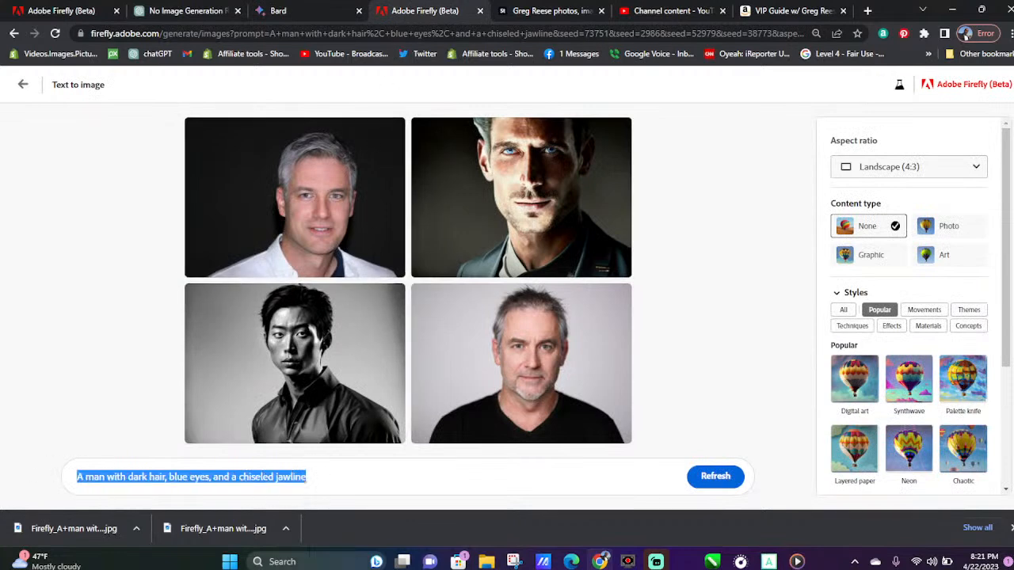
key("ctrl+v")
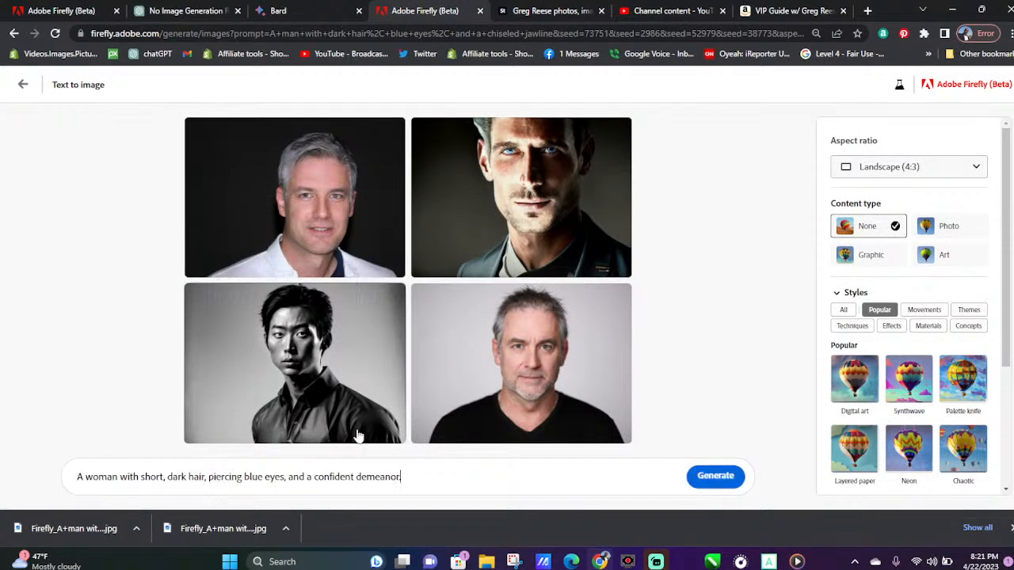
left_click(718, 476)
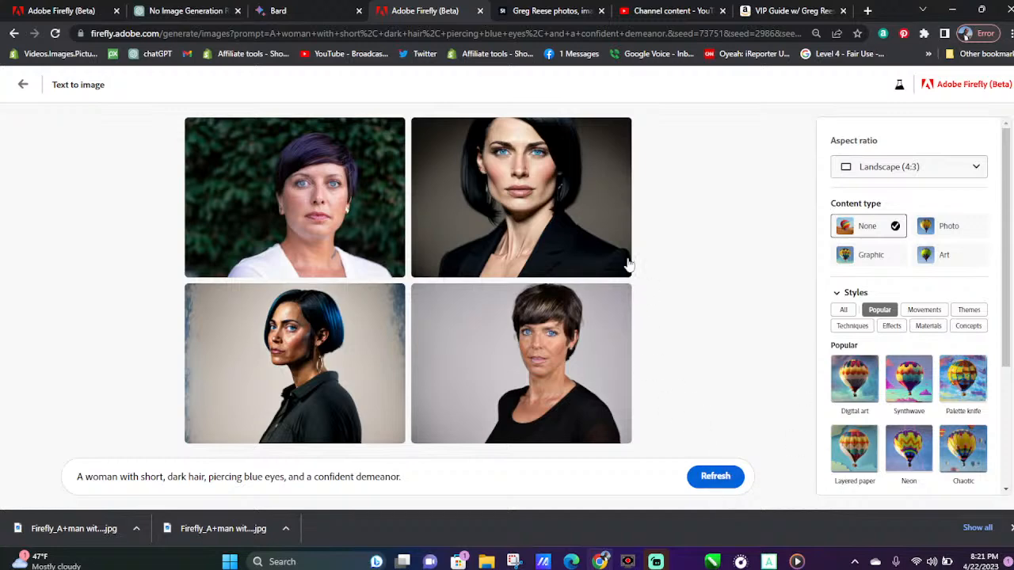
Download all four generated portraits of the short-haired woman
left_click(618, 129)
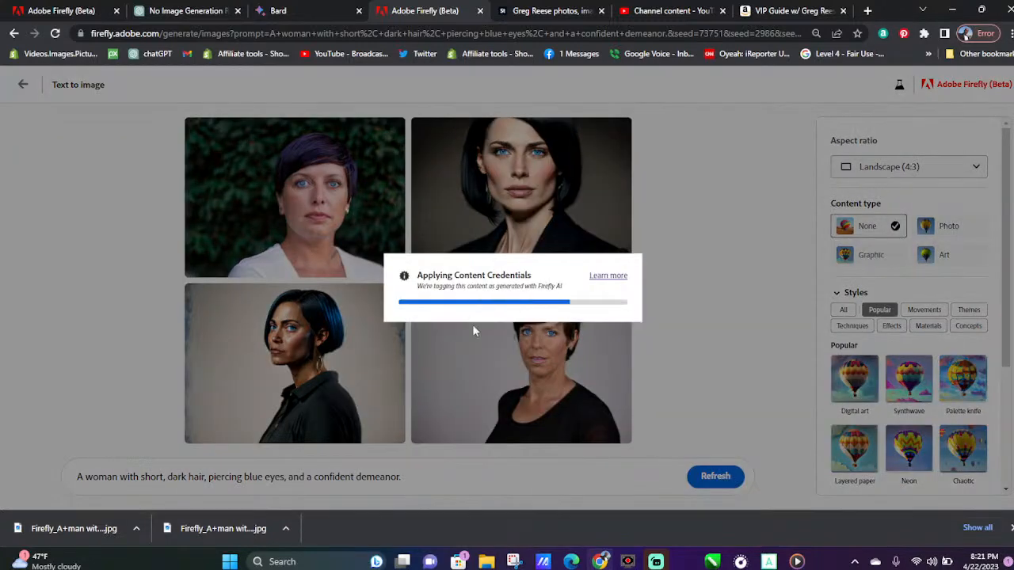
mouse_move(337, 339)
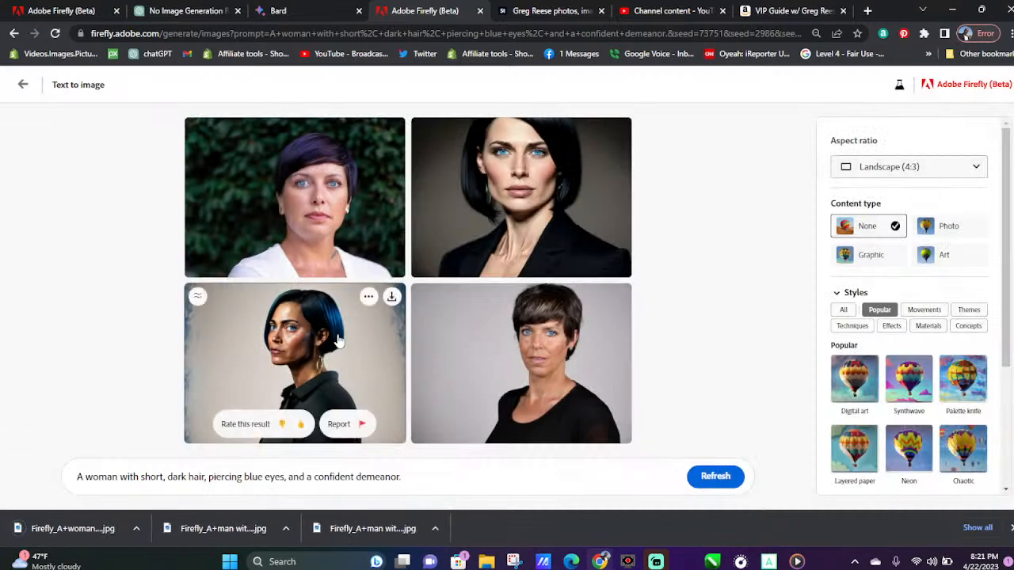
left_click(392, 297)
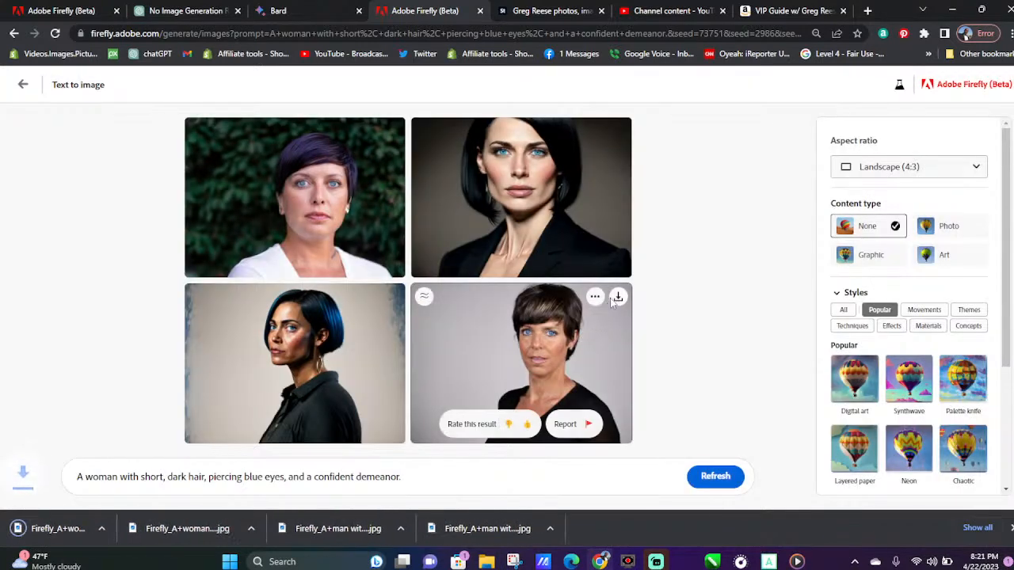
left_click(617, 299)
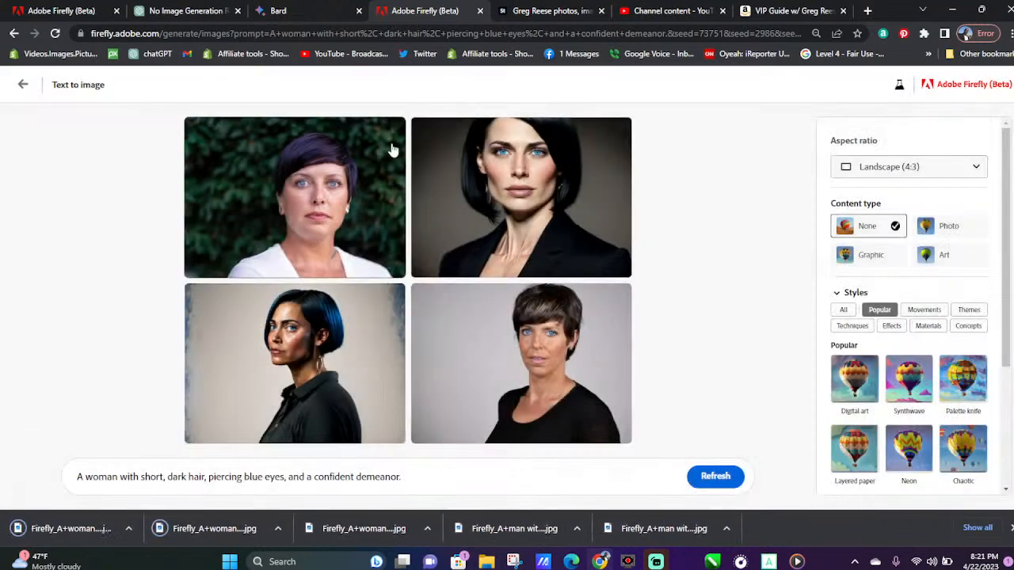
left_click(391, 131)
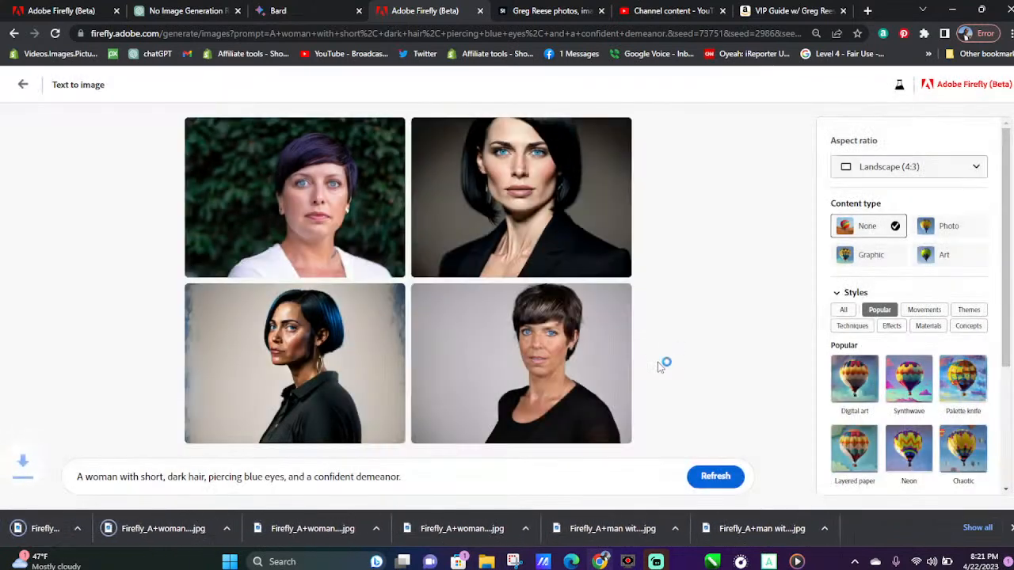
Regenerate the short-haired woman set from the same prompt, dismiss the downloads bar and download the second new portrait
left_click(713, 478)
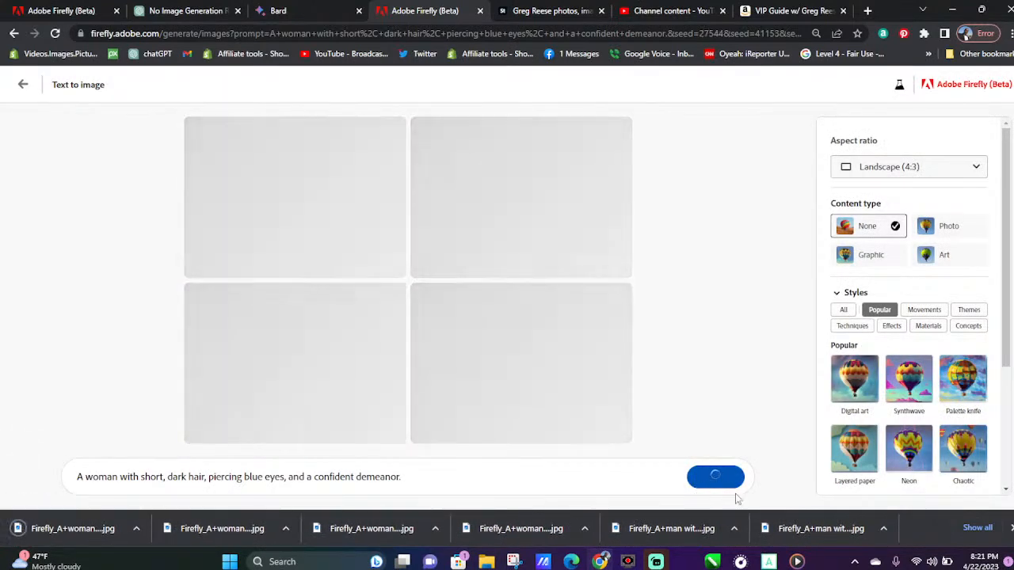
left_click(1012, 528)
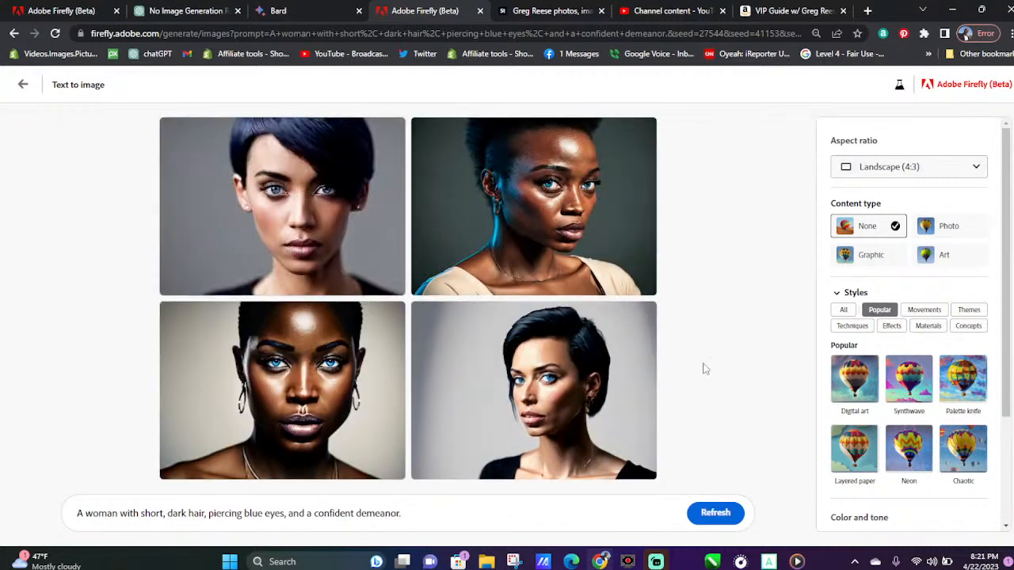
mouse_move(576, 211)
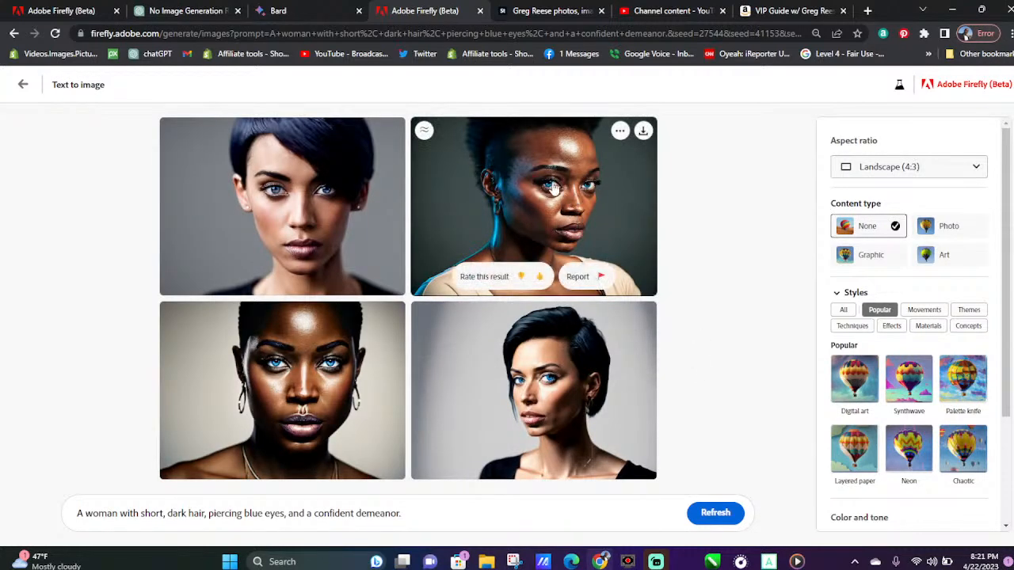
left_click(643, 130)
Enlarge the first new portrait and page through the set to compare the four variations
mouse_move(334, 188)
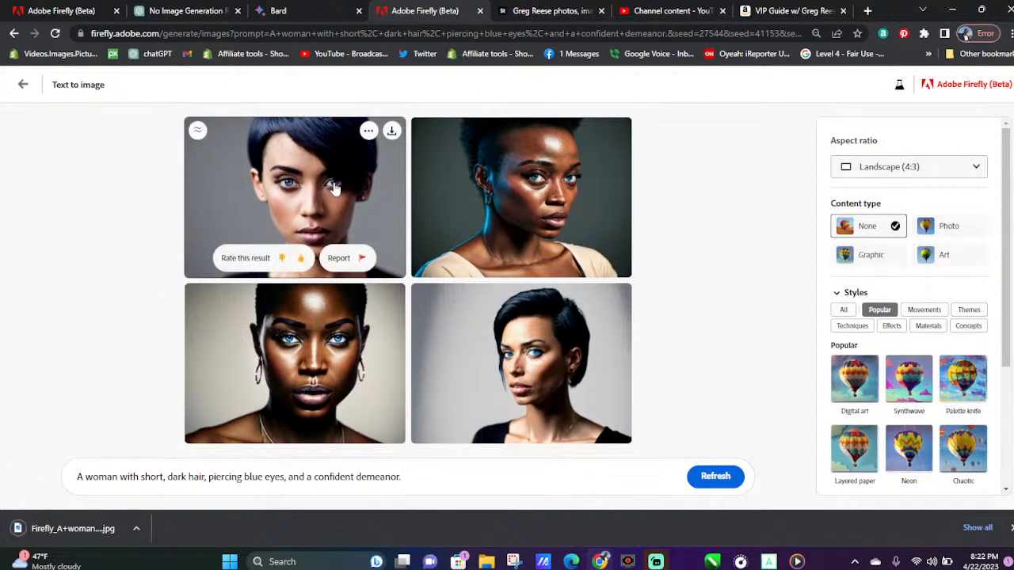
left_click(370, 202)
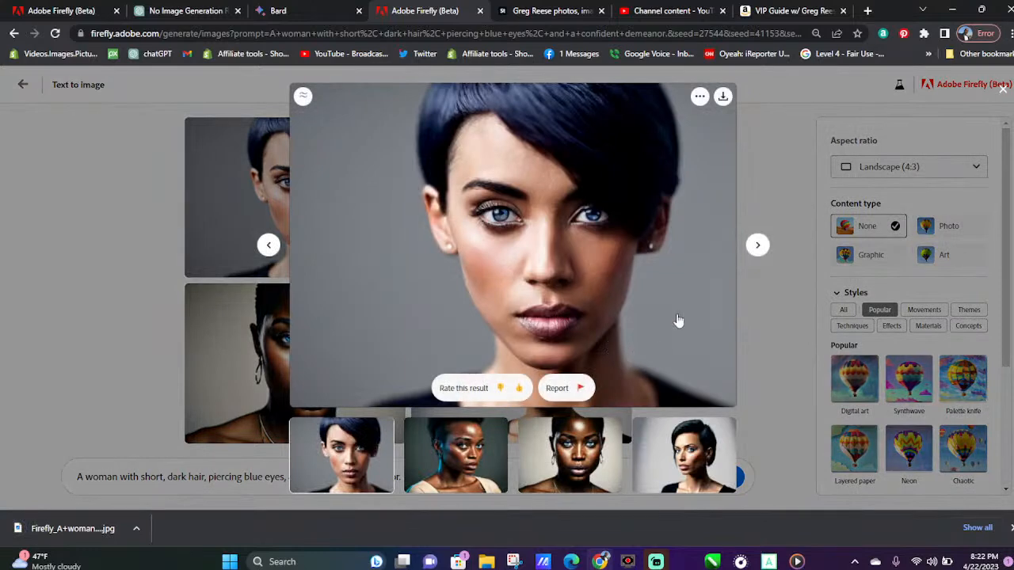
left_click(758, 247)
left_click(758, 246)
left_click(758, 246)
left_click(758, 246)
left_click(758, 245)
left_click(758, 245)
left_click(758, 245)
left_click(758, 245)
Download the third and first portraits from the enlarged preview and bring up the fourth one
mouse_move(668, 162)
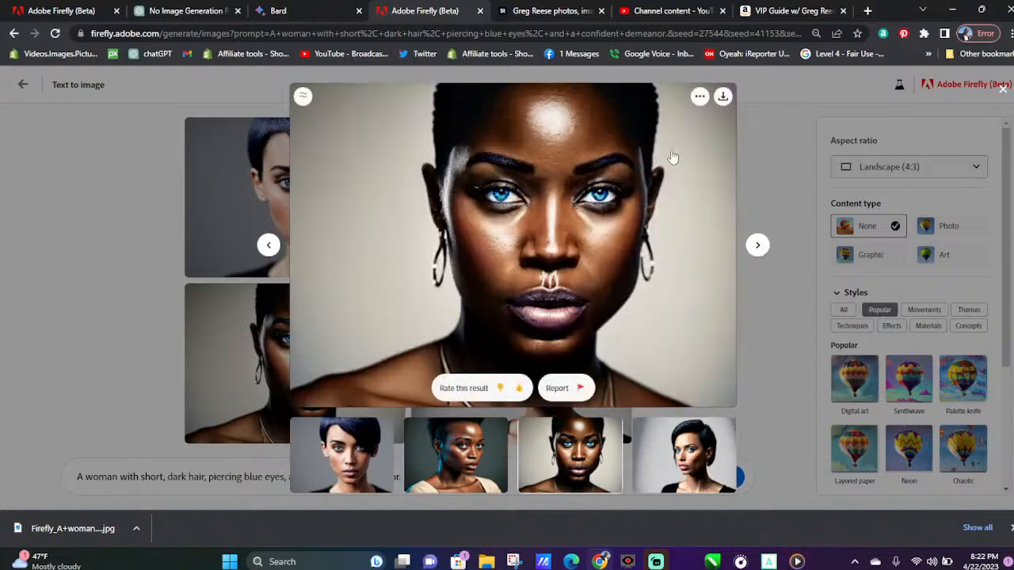
left_click(722, 96)
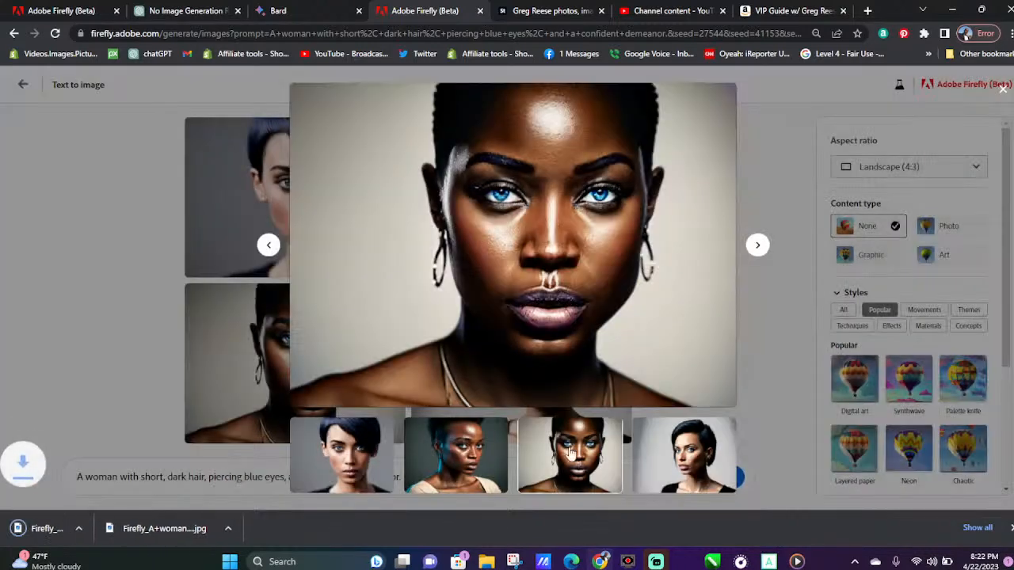
left_click(389, 457)
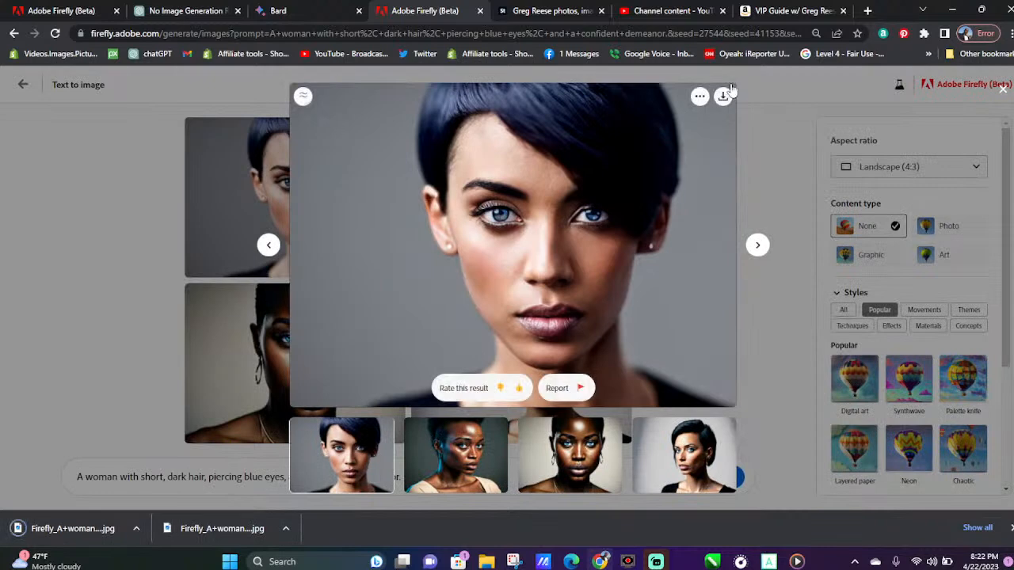
left_click(724, 95)
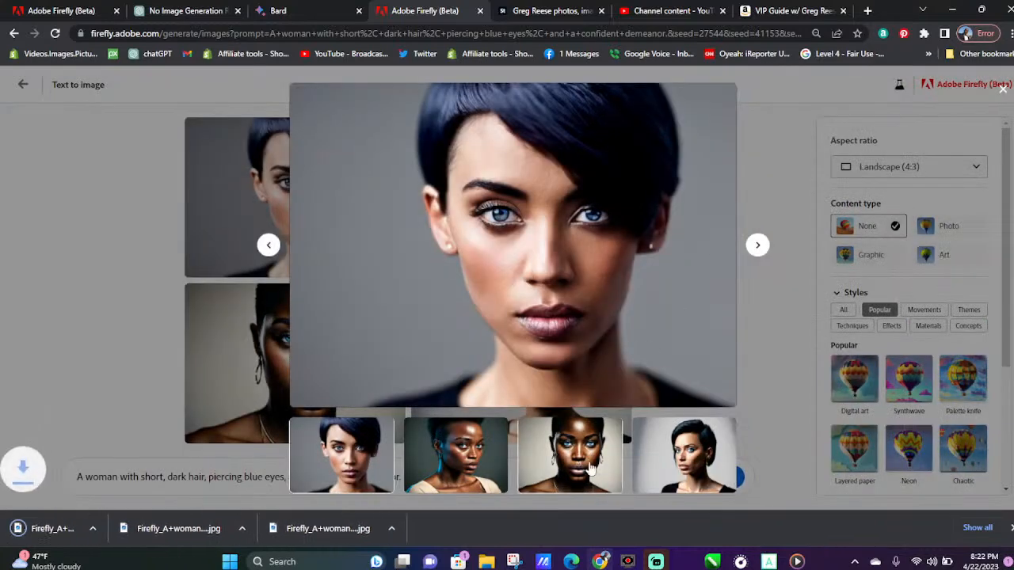
left_click(691, 476)
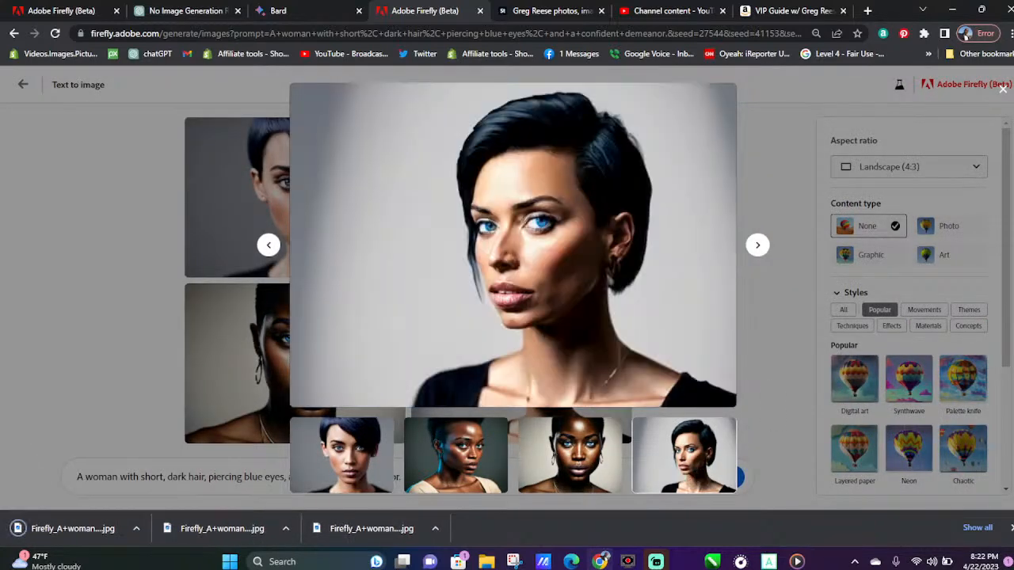
Set the browser page zoom to 80%, and dismiss the downloads bar and the enlarged preview
left_click(1008, 33)
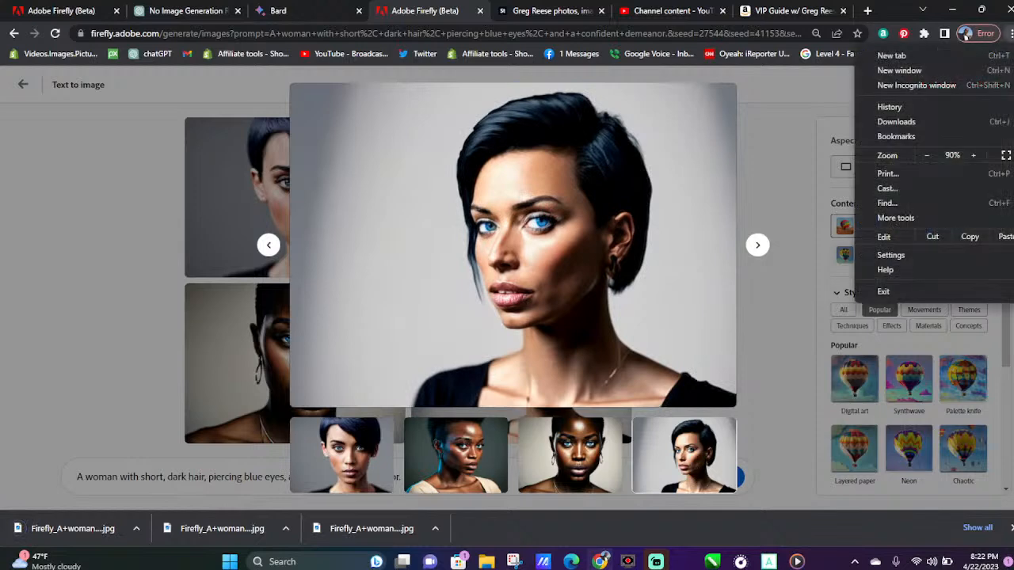
left_click(973, 155)
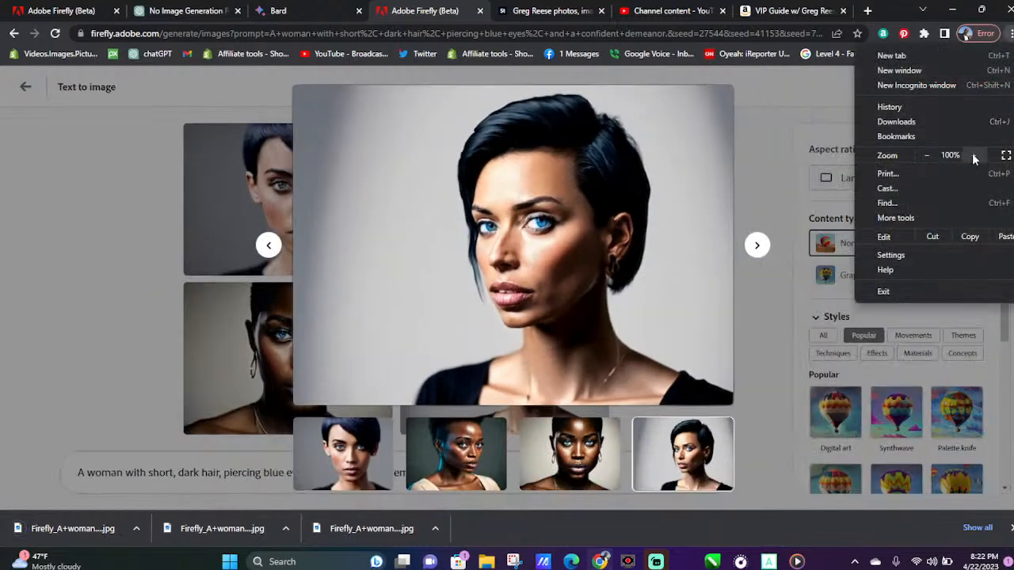
left_click(925, 157)
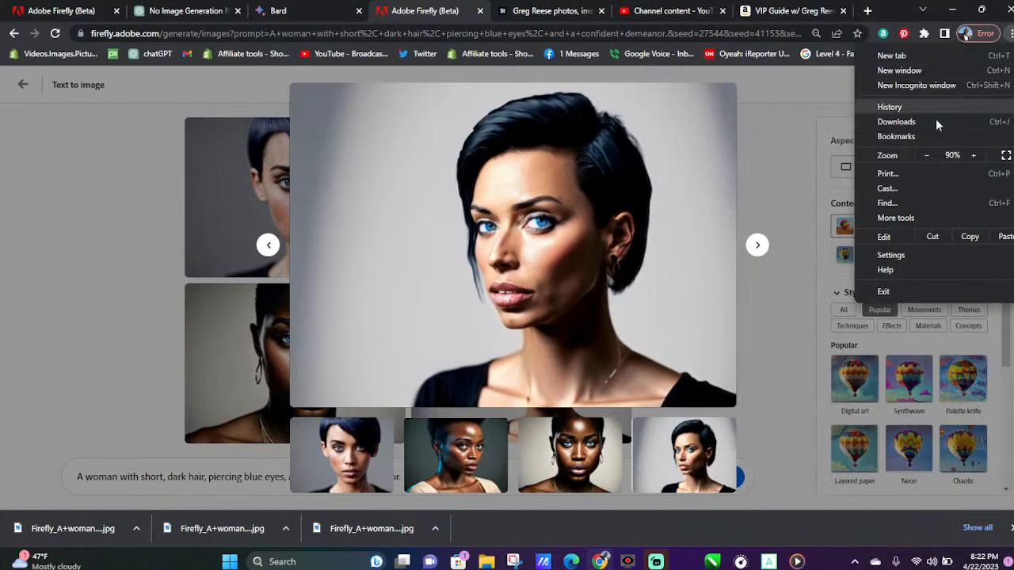
left_click(928, 159)
left_click(926, 157)
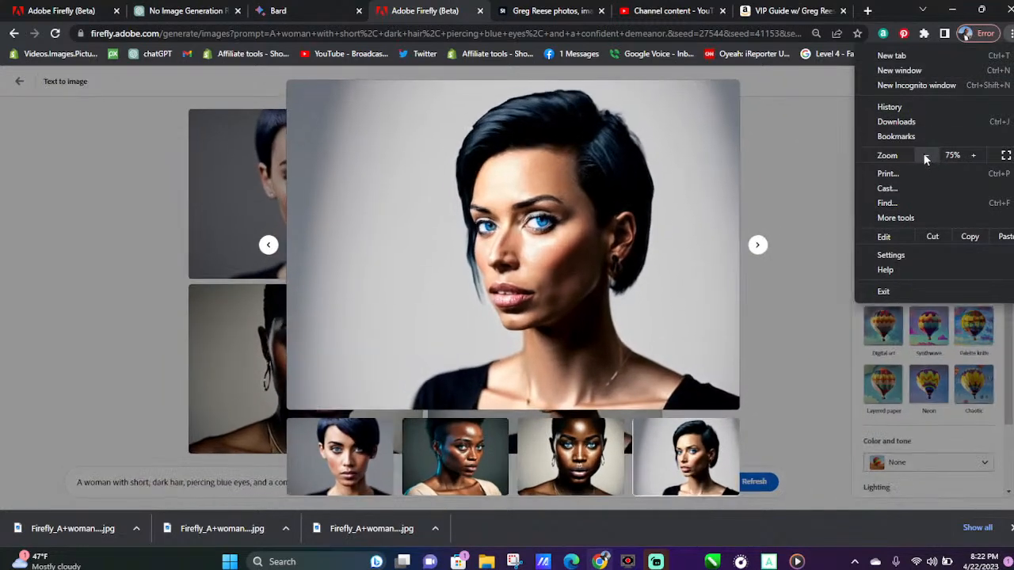
left_click(977, 157)
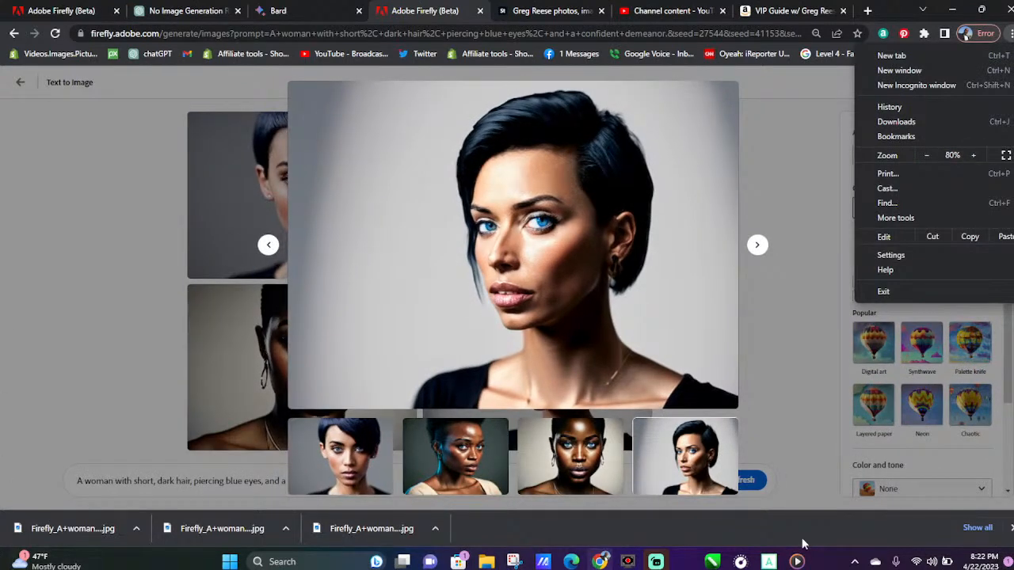
left_click(1012, 527)
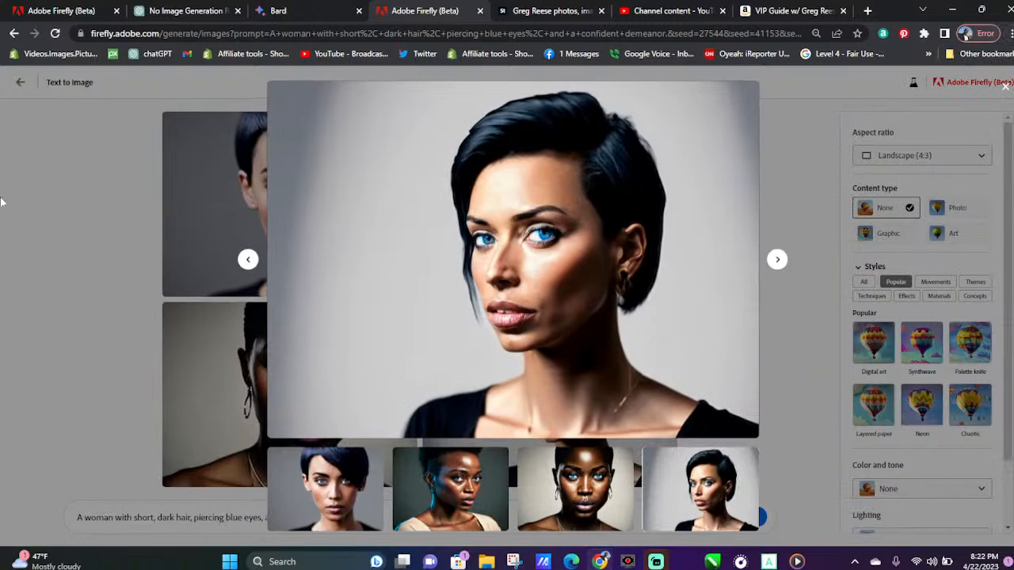
left_click(90, 185)
Return to Bard and copy the Beautiful Women description "A woman with a unique look, a strong sense of style, and a contagious laugh"
left_click(311, 6)
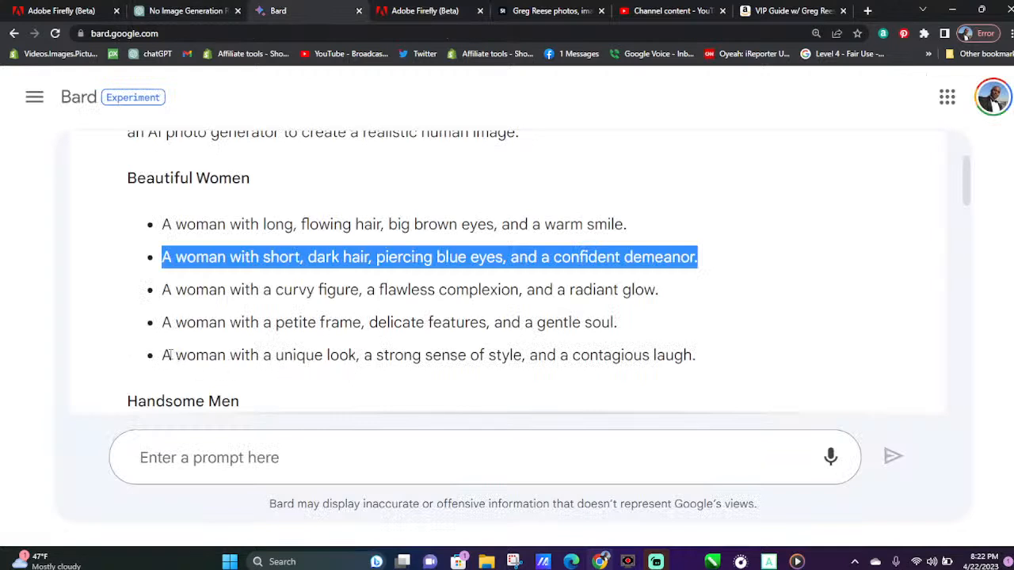
left_click_drag(163, 355, 685, 348)
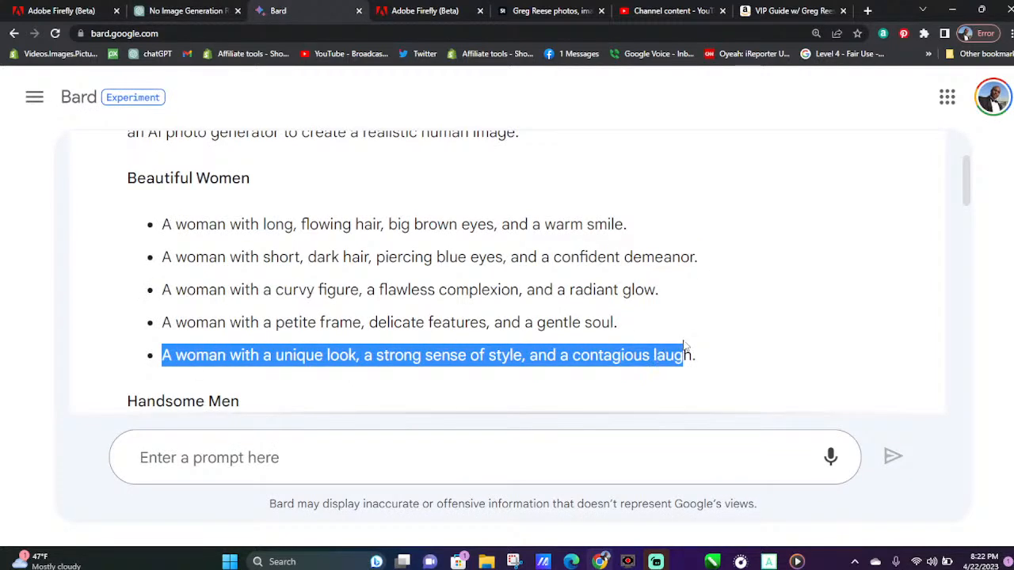
right_click(682, 346)
left_click(710, 357)
Replace the Firefly prompt with the copied description of a woman with a unique look and a contagious laugh
left_click(420, 6)
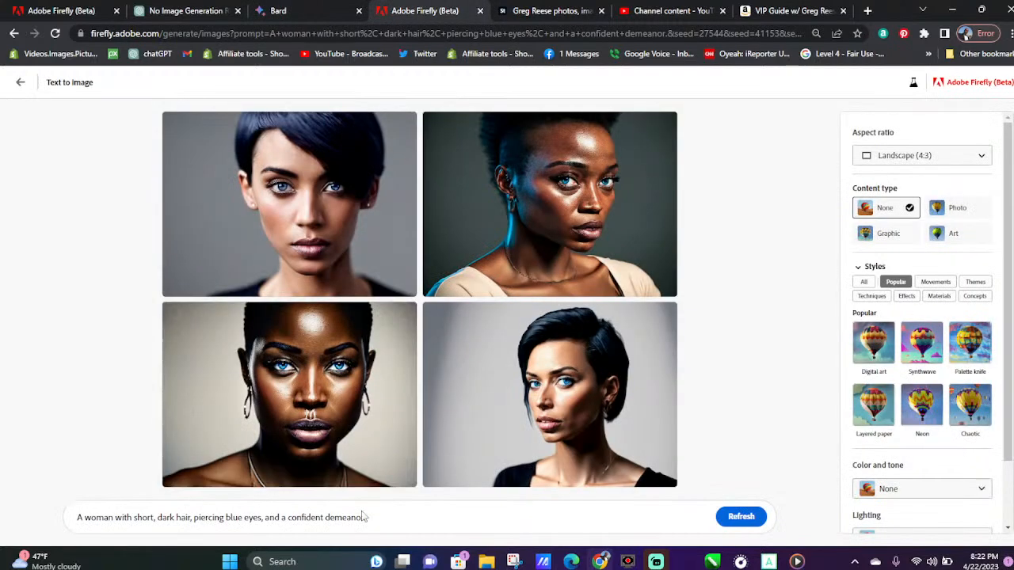
left_click_drag(363, 516, 3, 525)
key("ctrl+v")
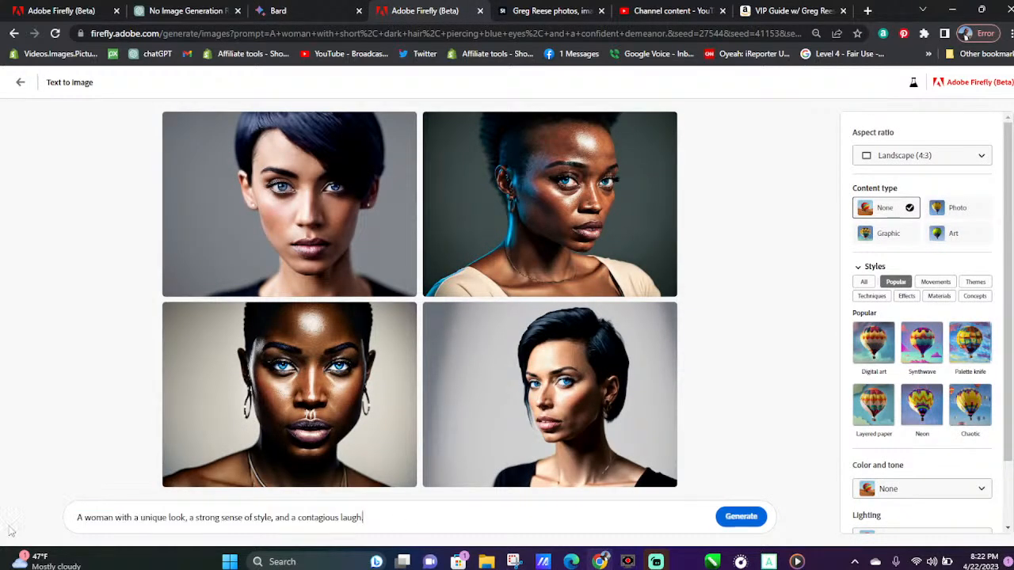
Generate portraits from the prompt about a woman with a unique look and contagious laugh, and download all four results
left_click(736, 529)
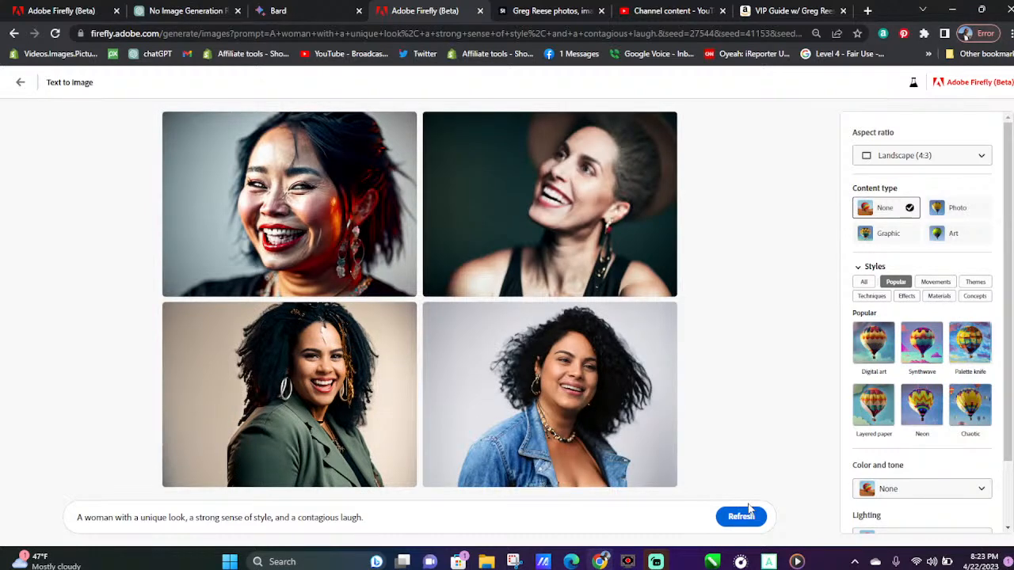
mouse_move(370, 338)
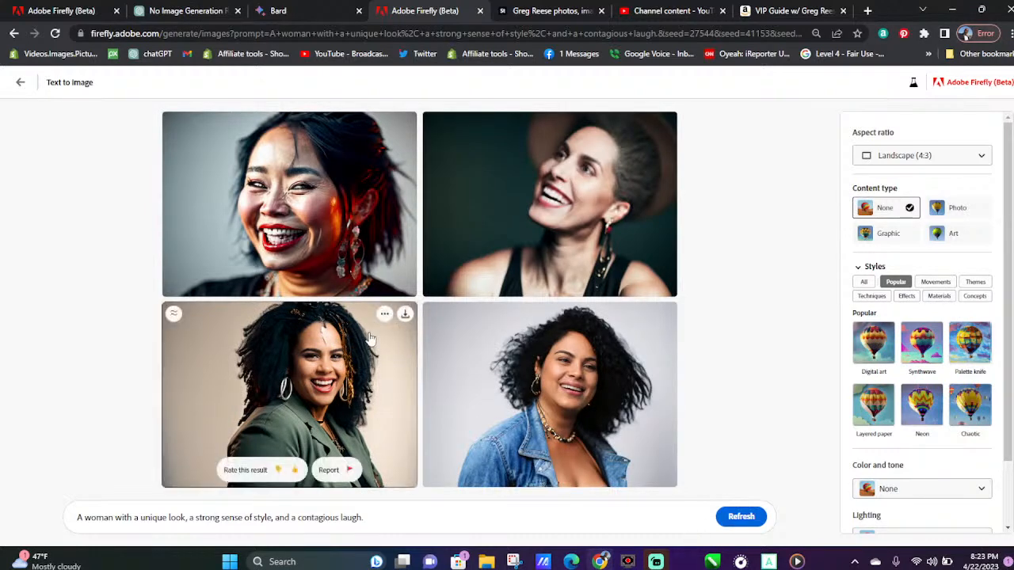
left_click(405, 314)
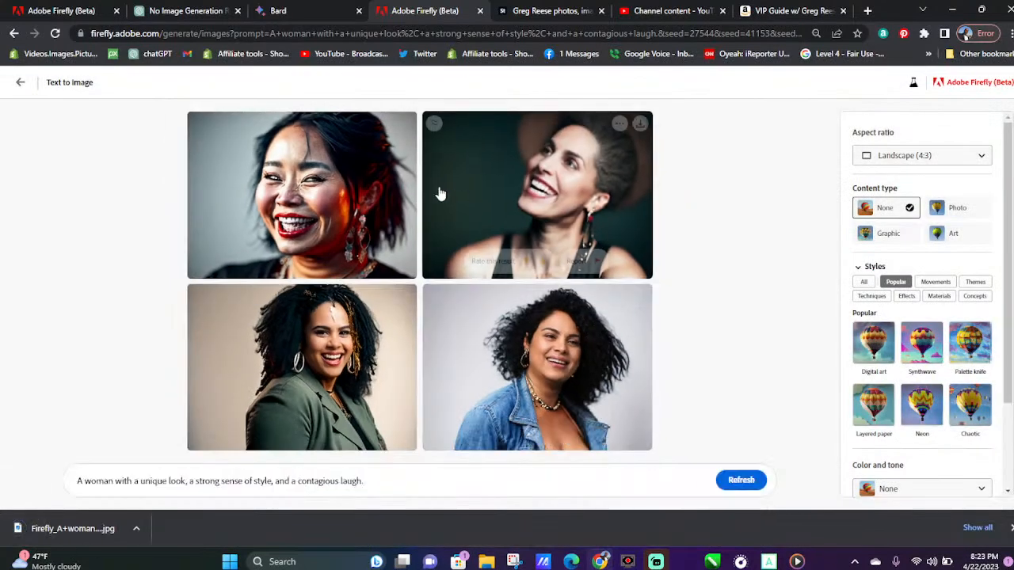
left_click(406, 125)
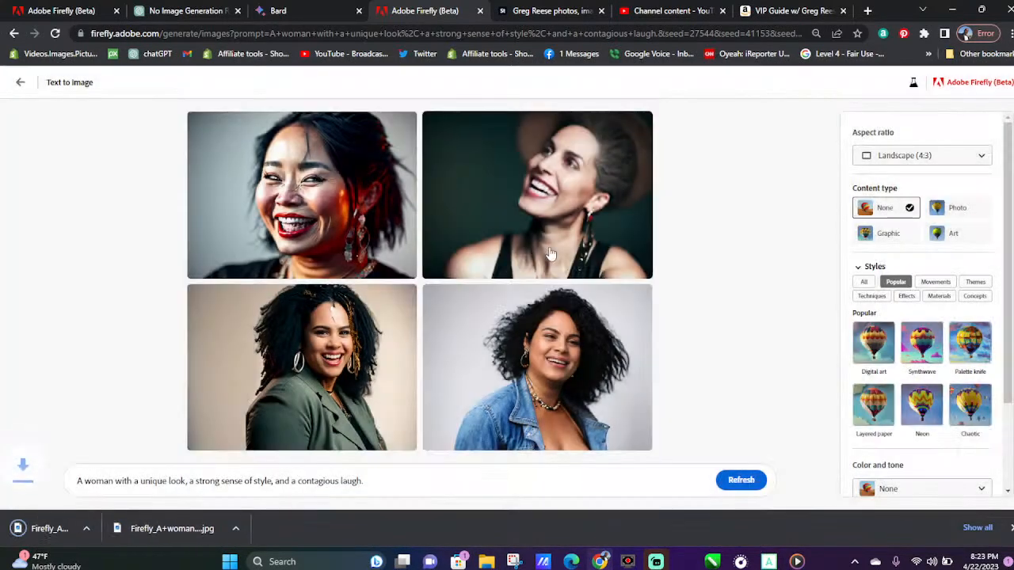
mouse_move(642, 140)
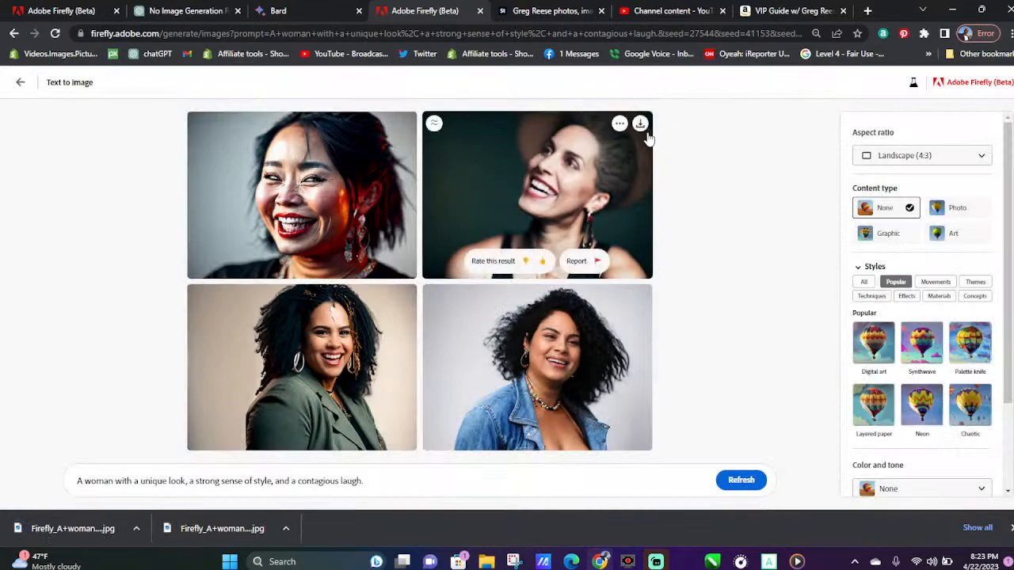
left_click(640, 124)
mouse_move(623, 319)
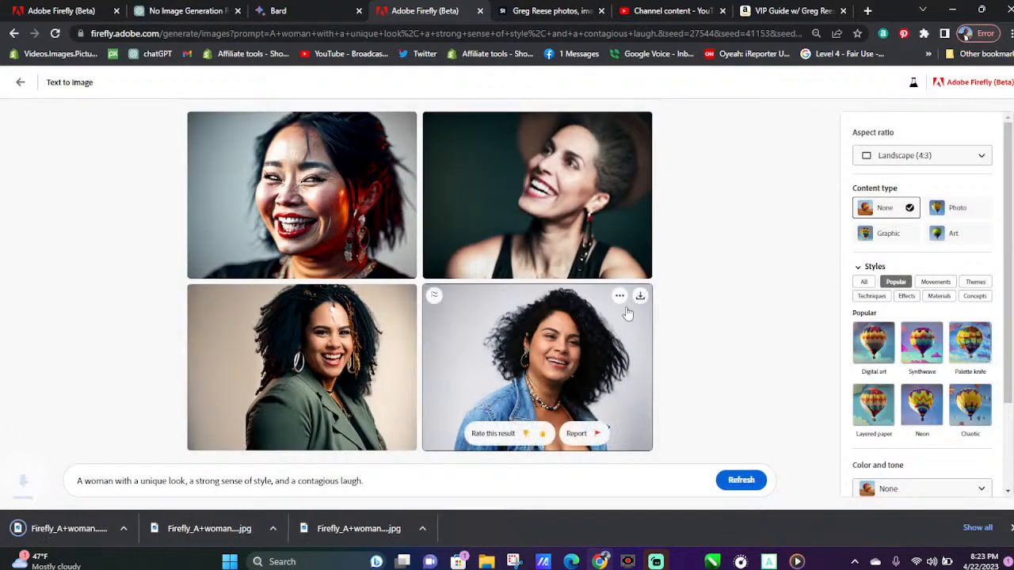
left_click(639, 295)
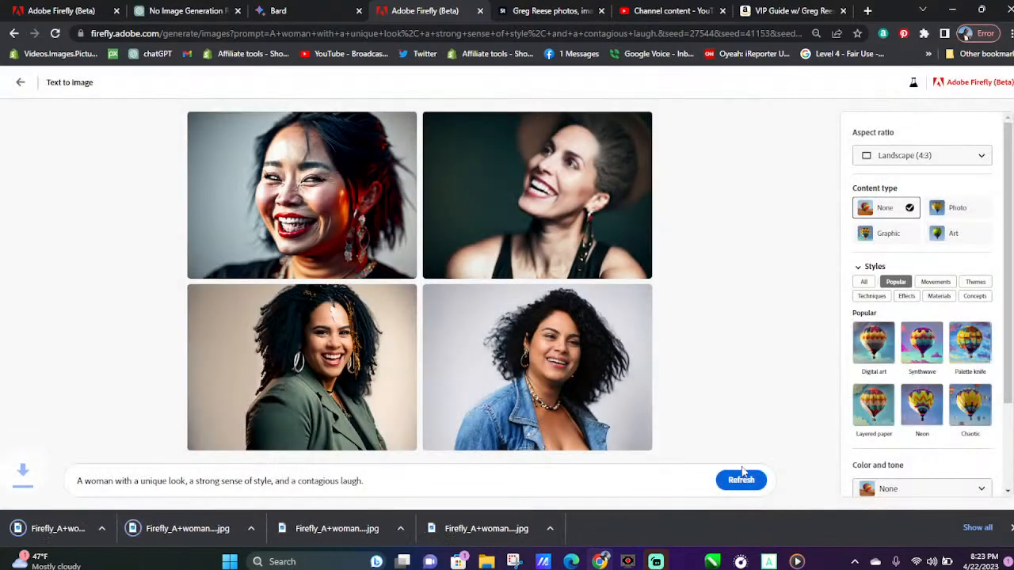
Generate a new set from the same prompt and download the portraits of the blue-haired woman in a hat and the woman in a white jacket
left_click(742, 475)
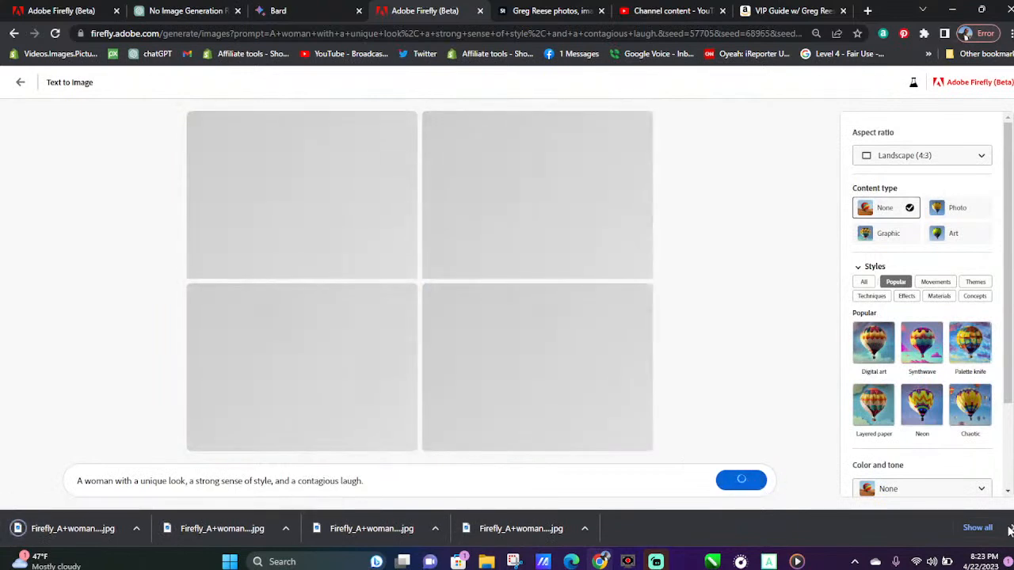
left_click(1006, 529)
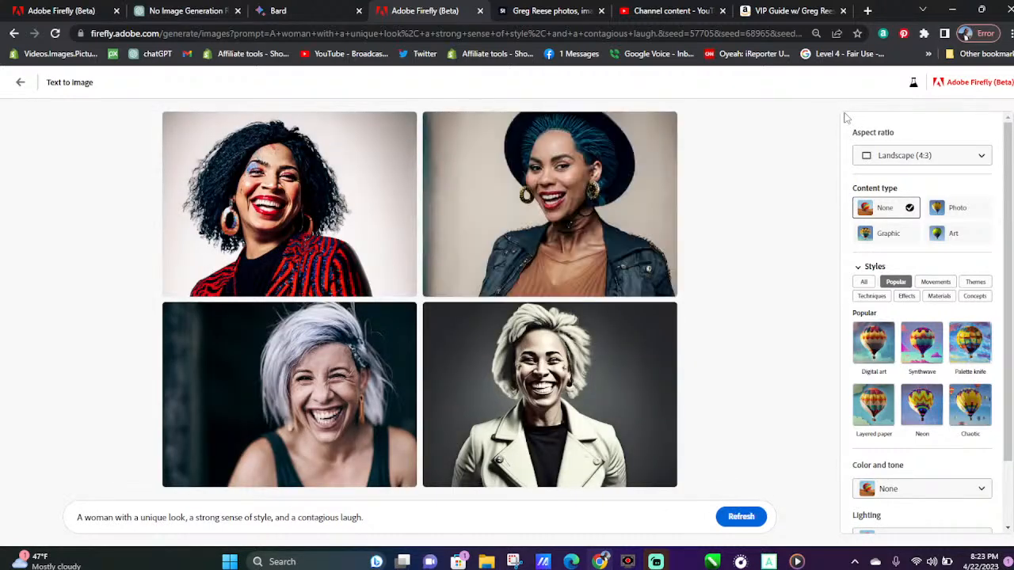
mouse_move(586, 128)
left_click(511, 222)
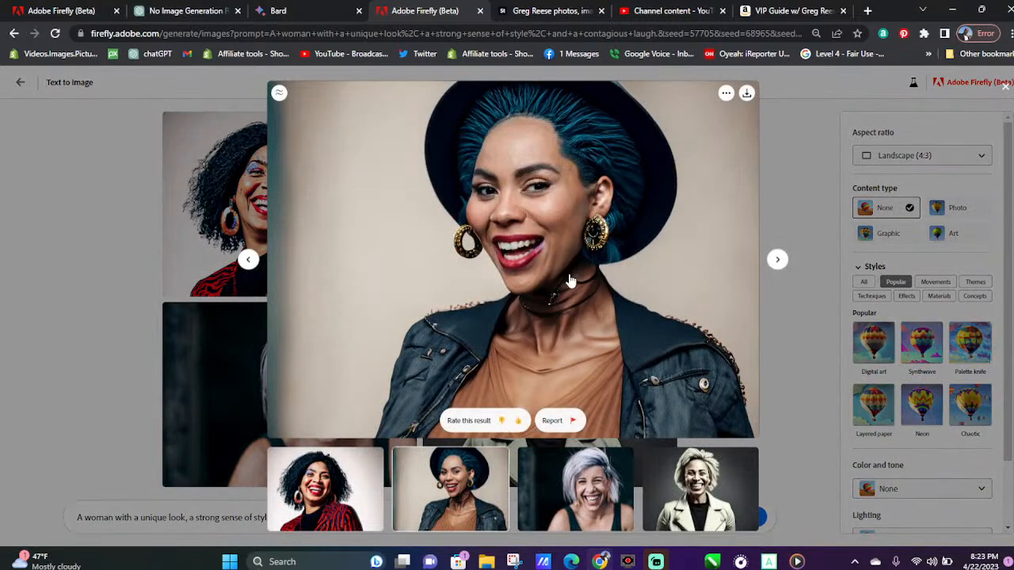
left_click(745, 94)
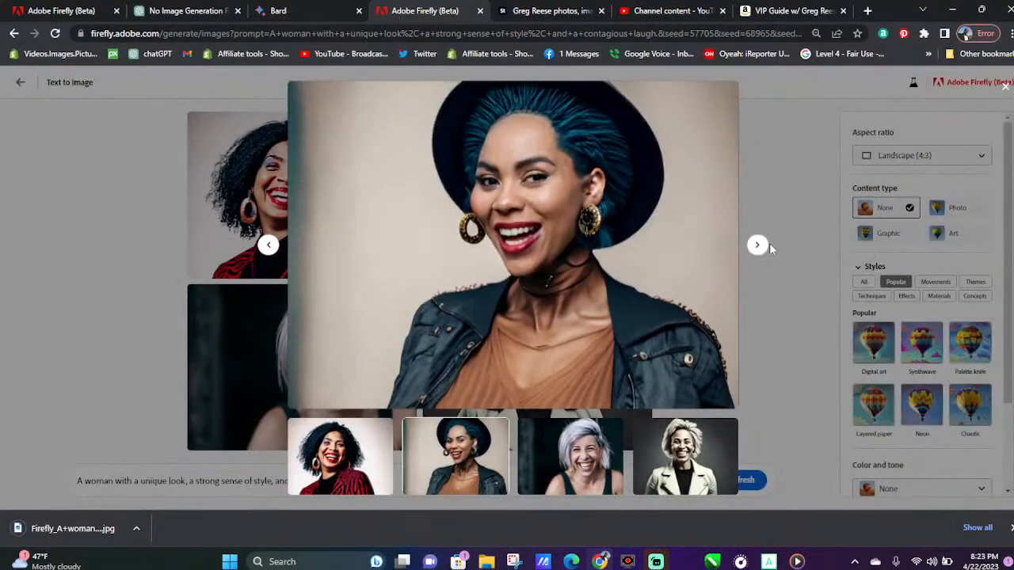
left_click(769, 243)
left_click(601, 287)
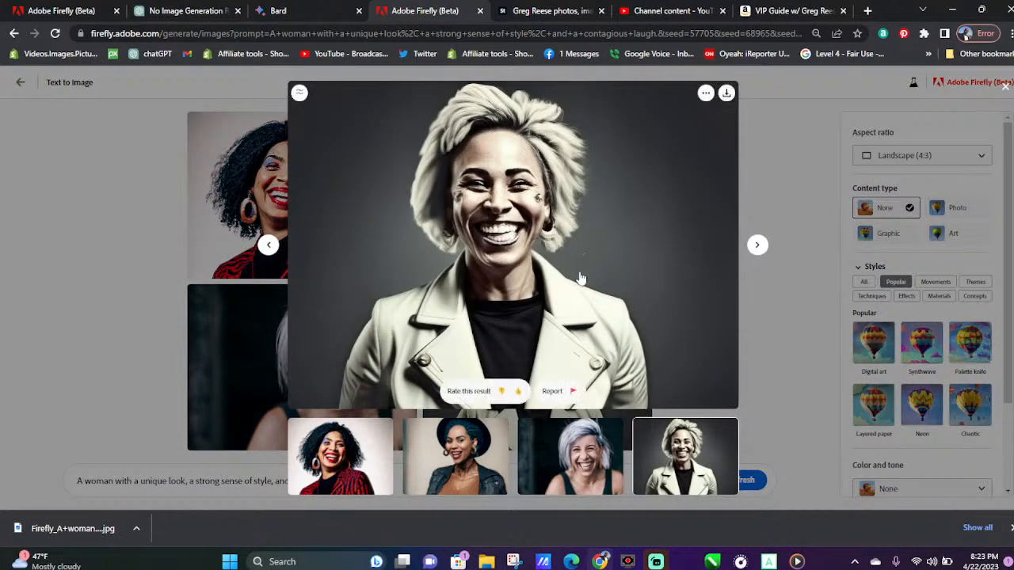
left_click(726, 94)
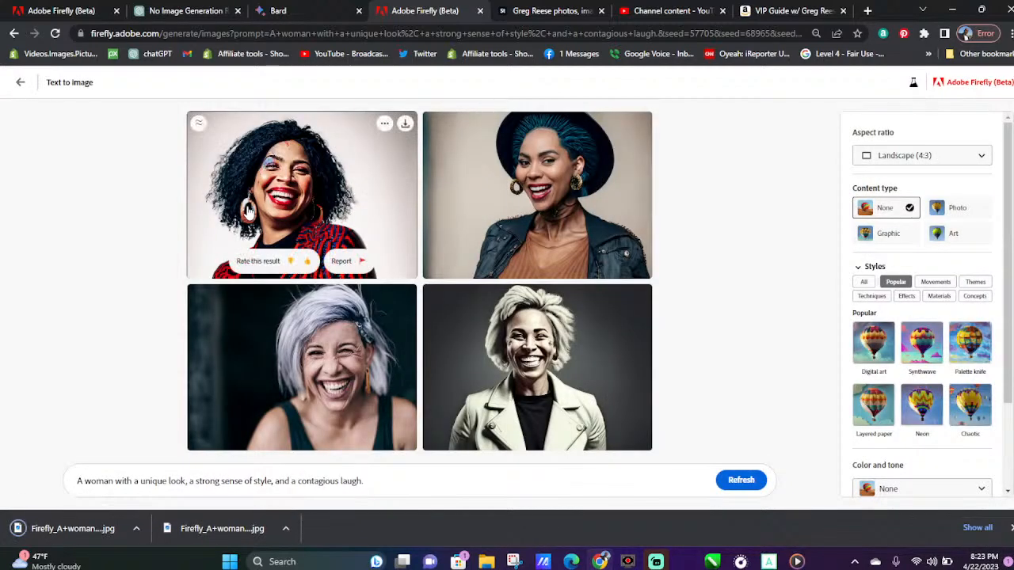
Download the portraits of the curly-haired woman in red and the silver-haired woman, and dismiss the downloads bar and enlarged preview
left_click(406, 131)
left_click(334, 356)
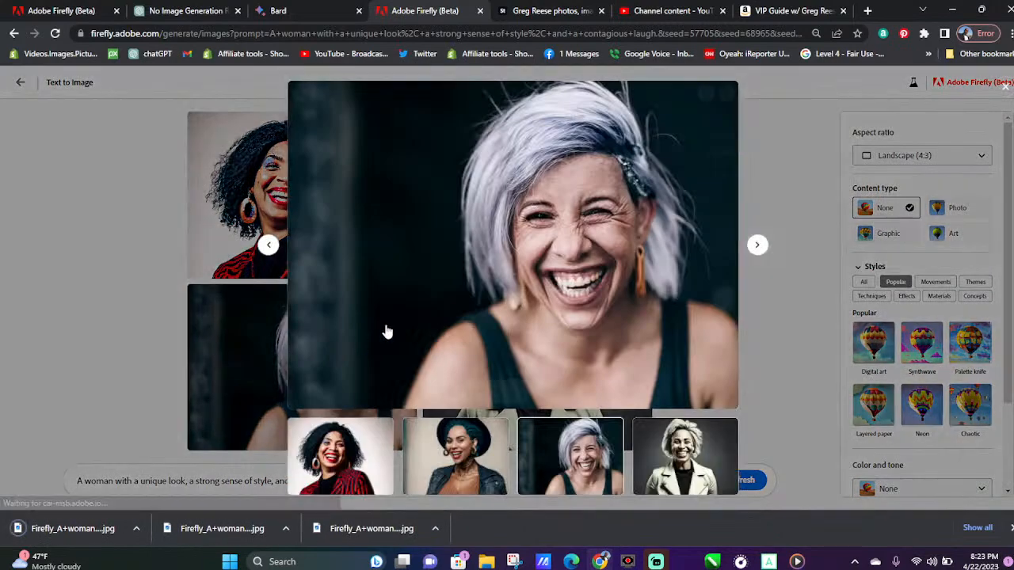
left_click(724, 94)
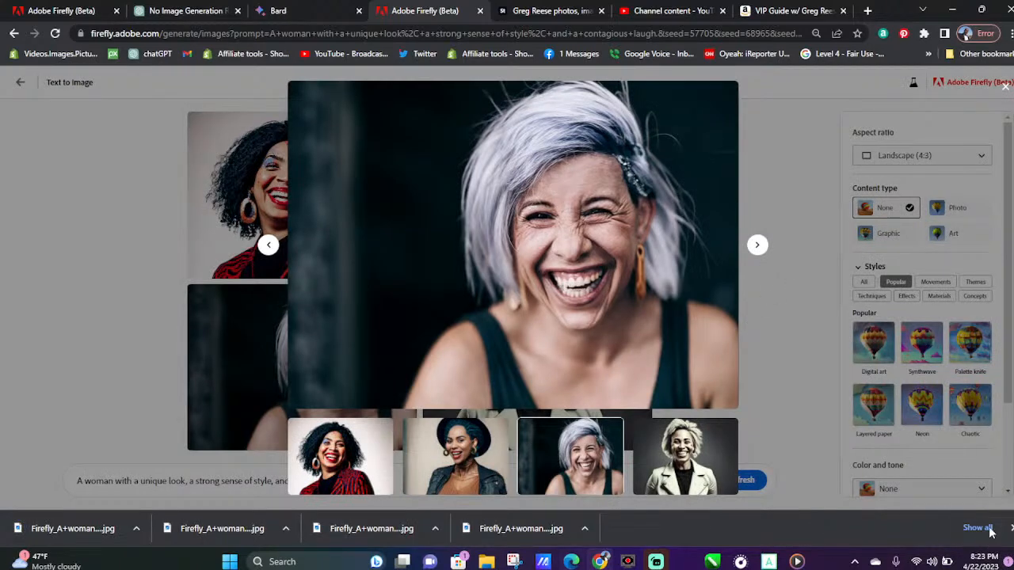
left_click(1011, 529)
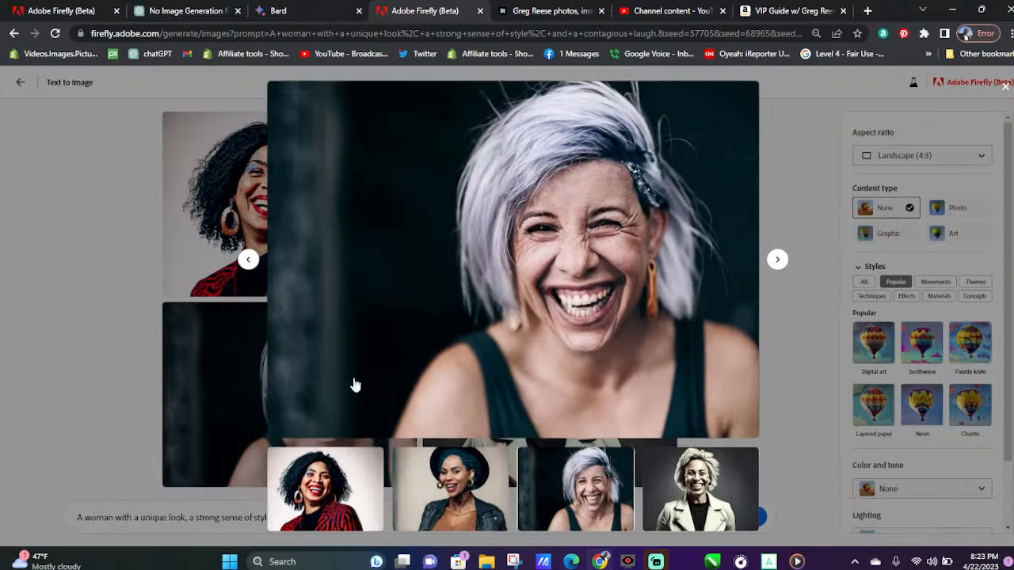
left_click(120, 410)
Return to Bard and copy the Handsome Men description "A man with a muscular build, a rugged appearance, and a kind heart"
left_click(274, 11)
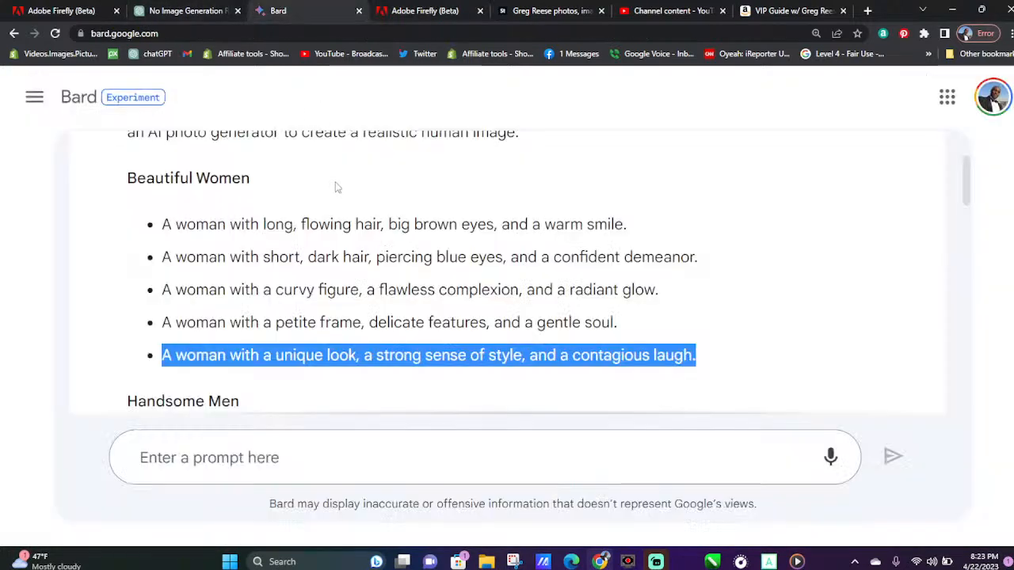
scroll(331, 311, "down", 3)
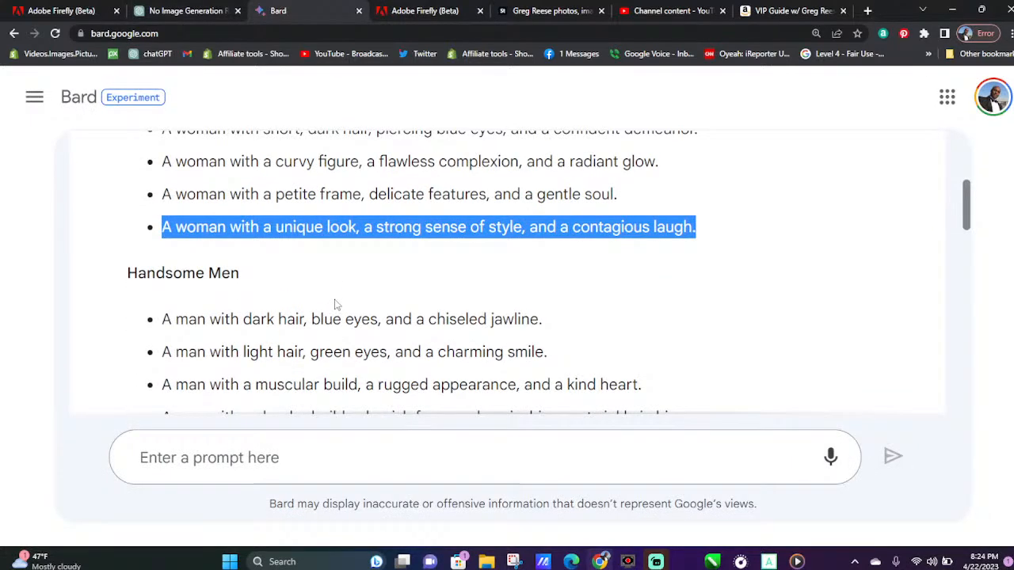
scroll(335, 302, "down", 1)
left_click_drag(161, 324, 643, 315)
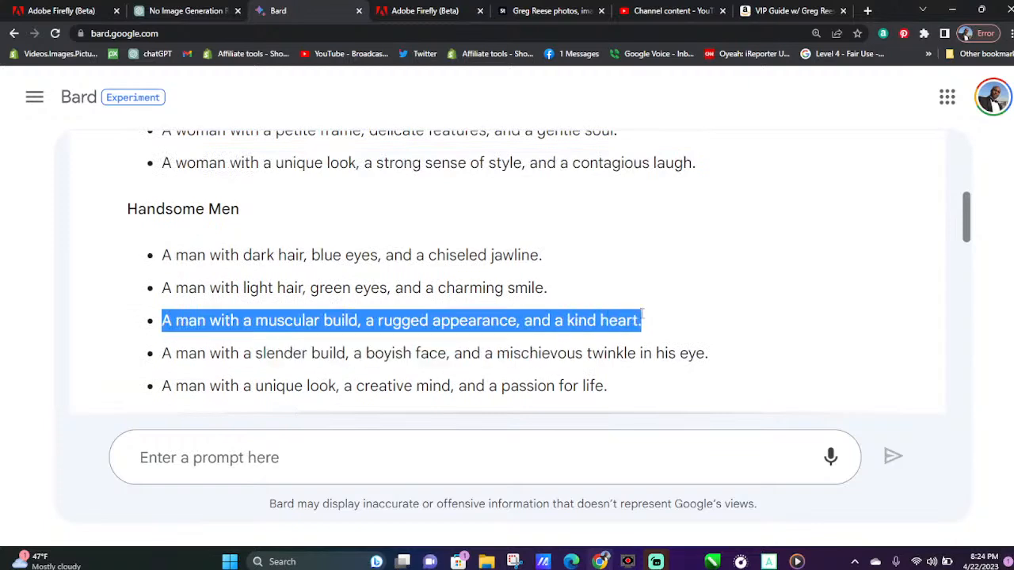
right_click(625, 321)
left_click(659, 331)
Replace the Firefly prompt with the copied muscular man description, insert "blue shirt," after "muscular build,", and generate the images
left_click(396, 10)
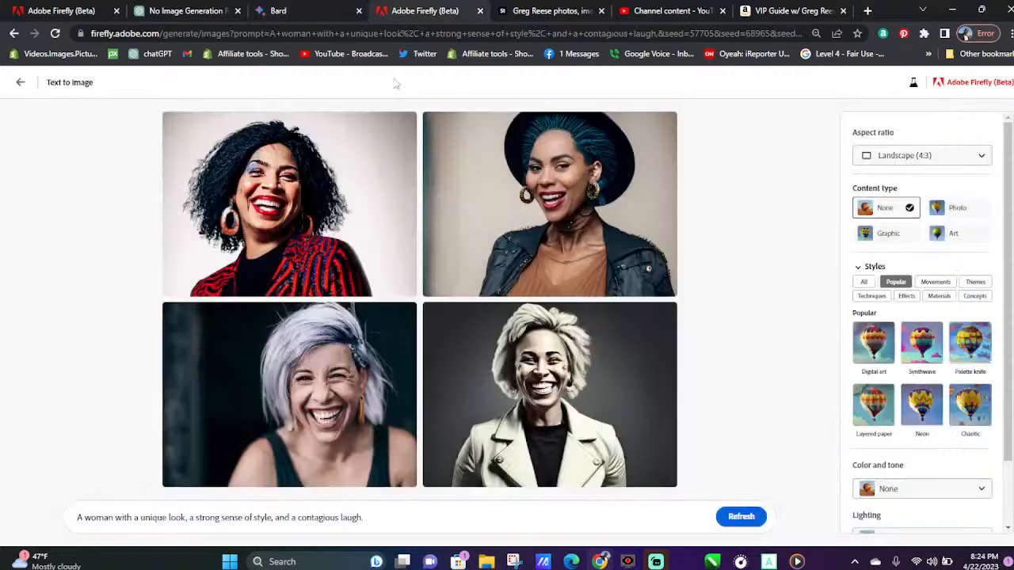
left_click_drag(366, 517, 2, 500)
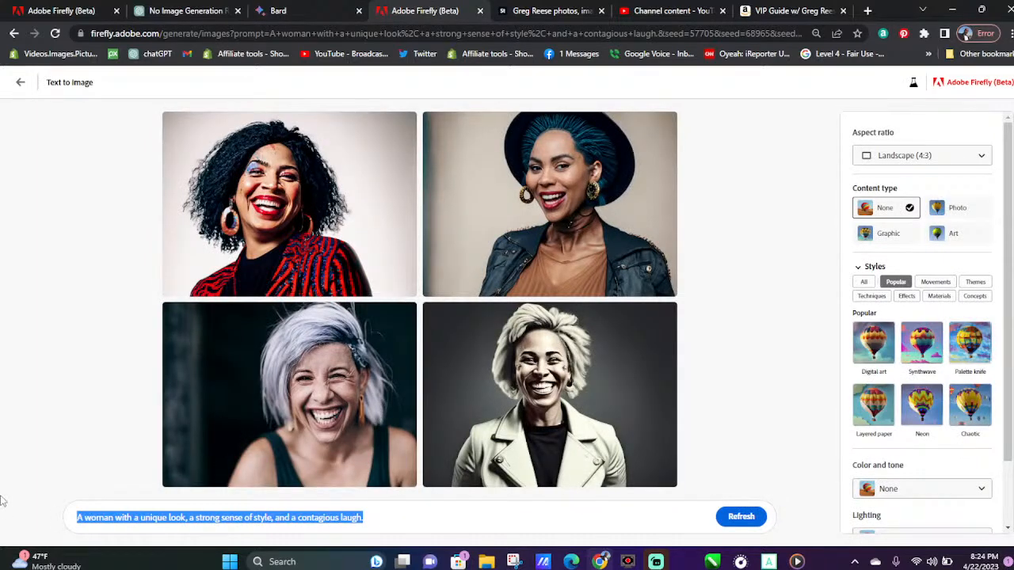
key("ctrl+v")
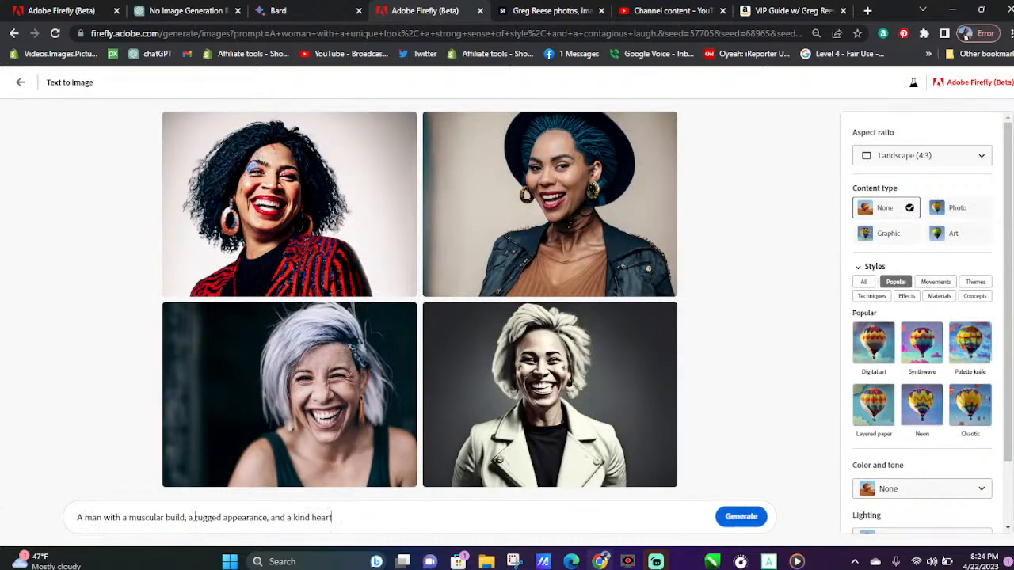
type("blue shirt")
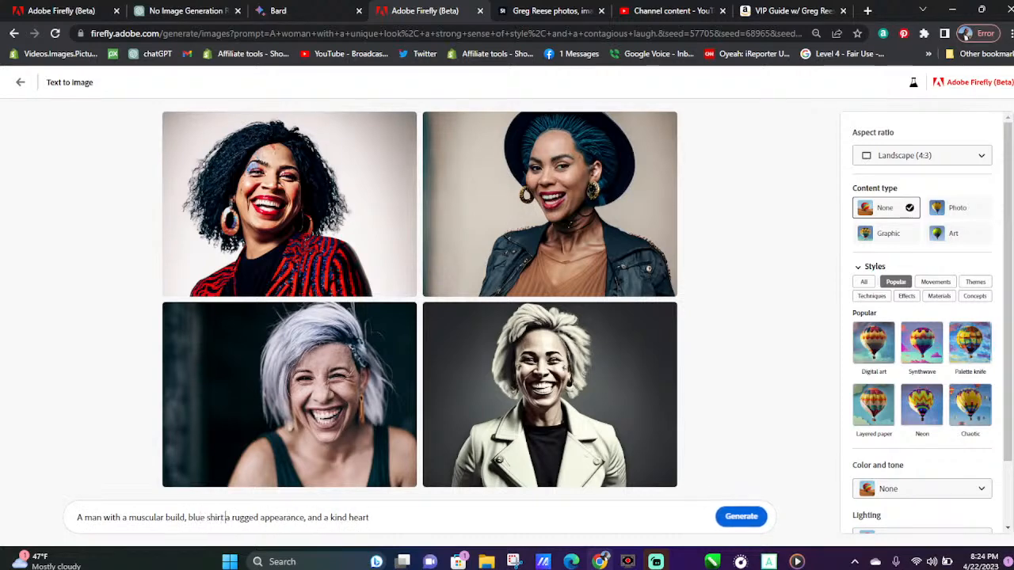
type(",")
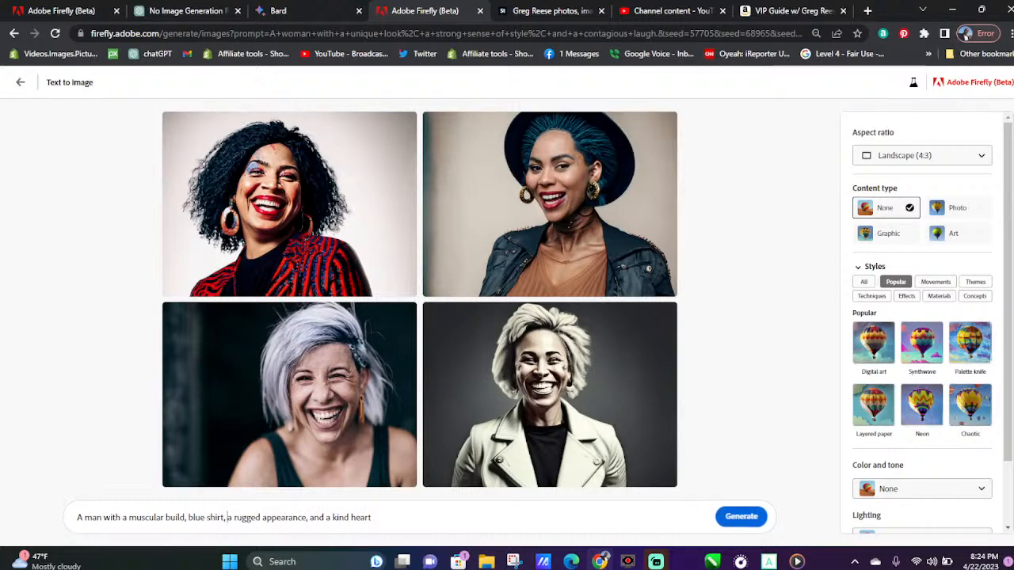
left_click(741, 517)
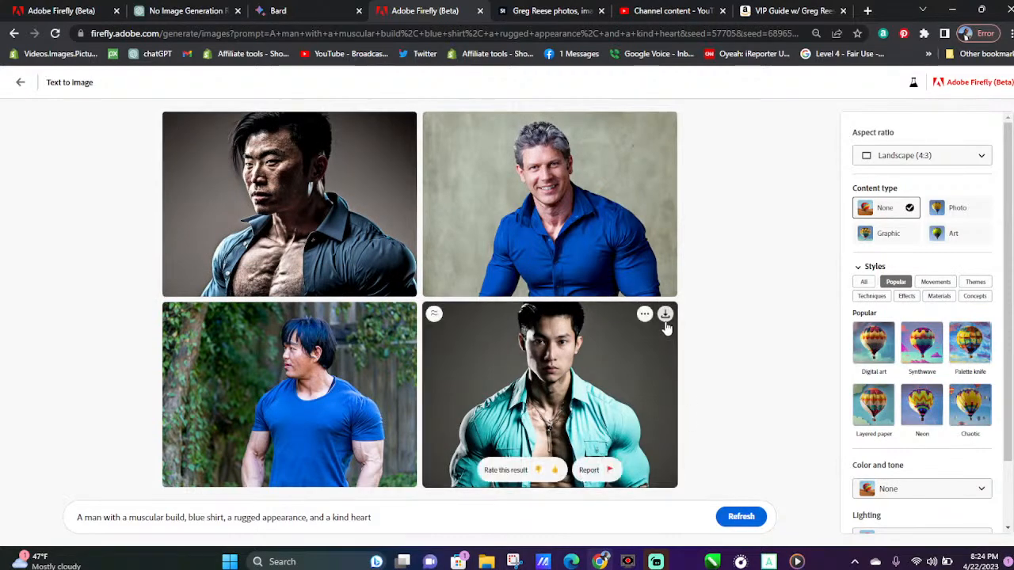
Download all four portraits of the muscular man, and generate a new set from the same prompt
left_click(666, 313)
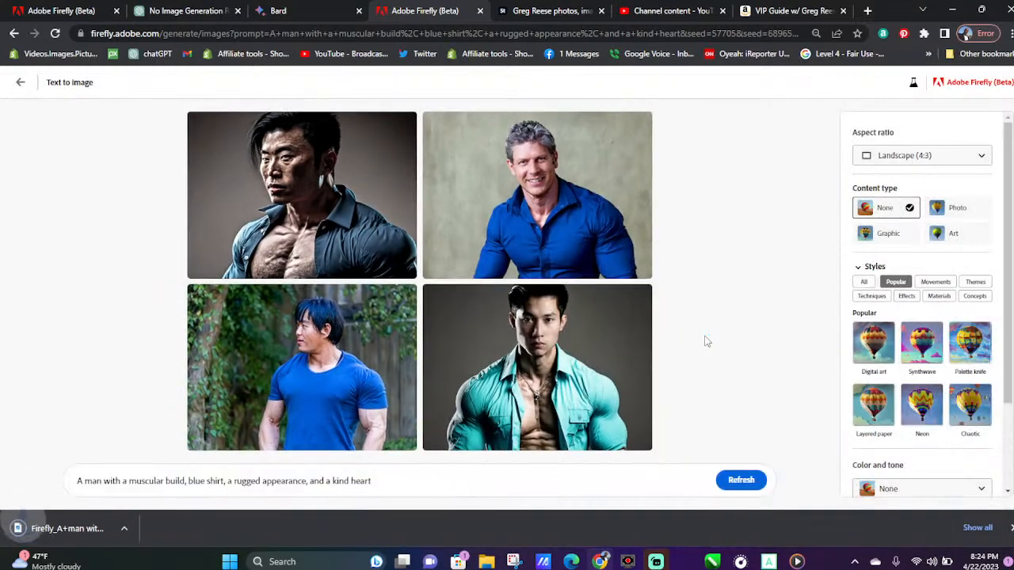
mouse_move(629, 143)
left_click(640, 126)
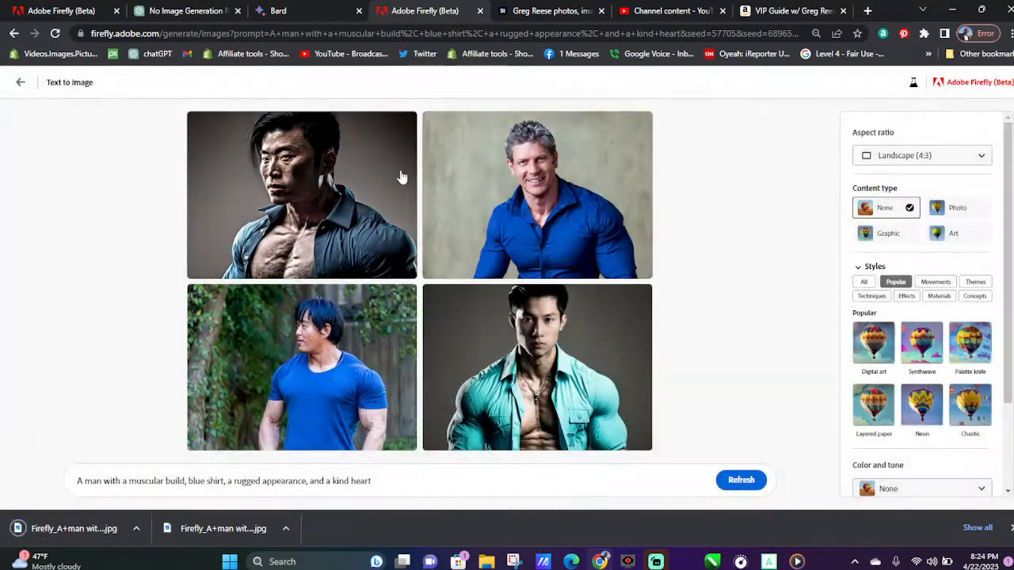
left_click(406, 300)
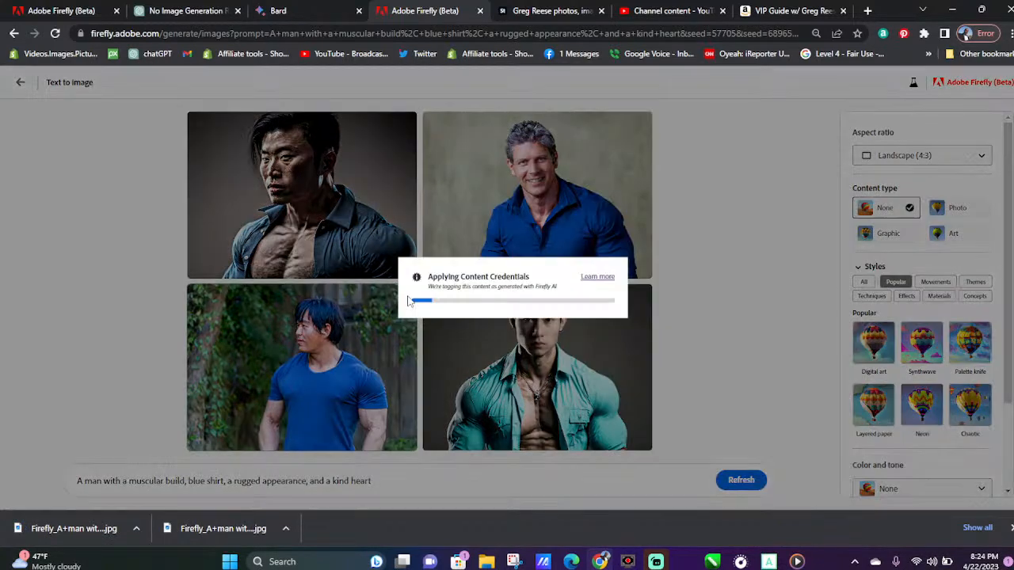
mouse_move(409, 167)
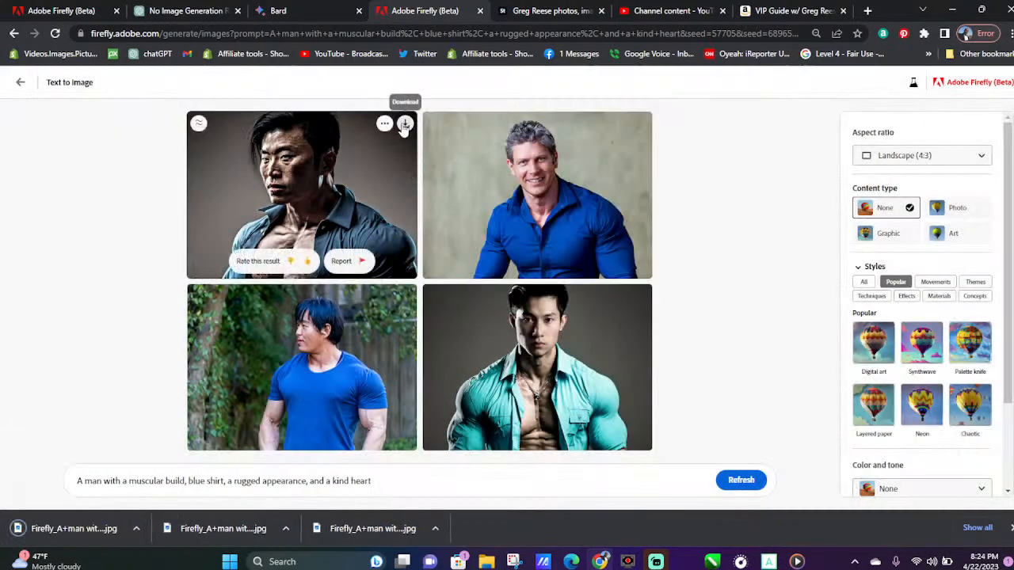
left_click(405, 124)
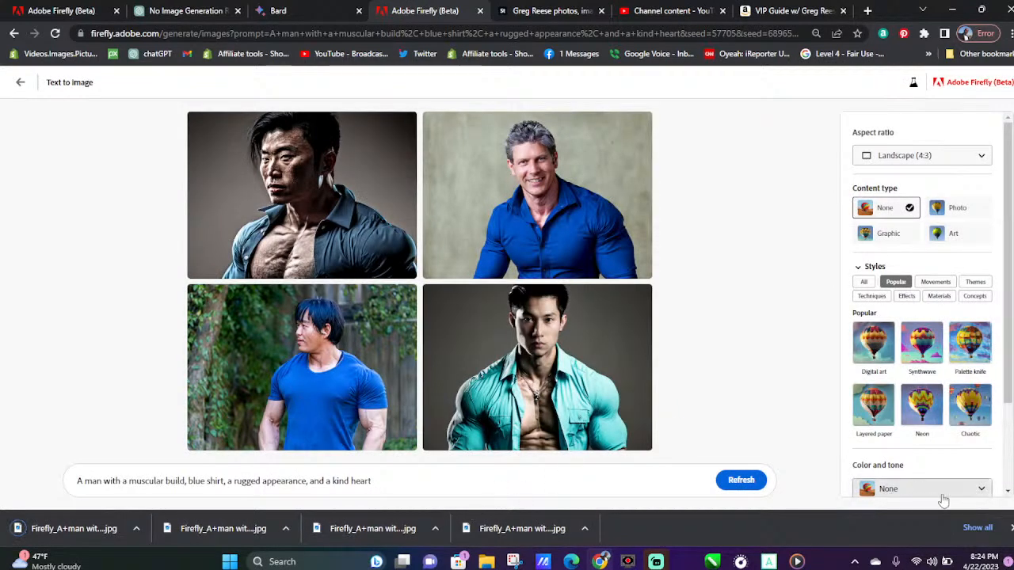
left_click(1011, 527)
left_click(750, 523)
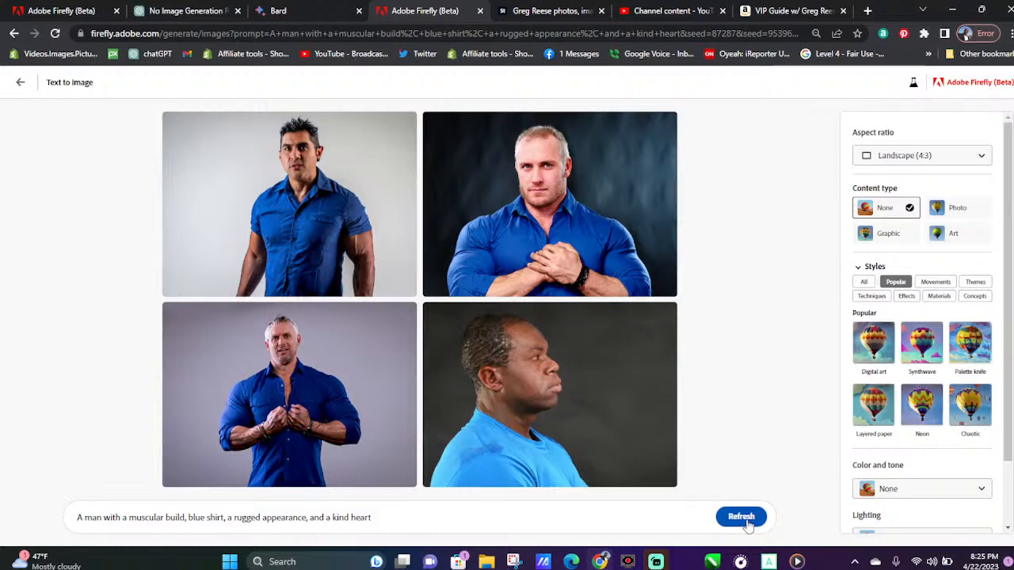
Return to Bard and copy "man with a unique look, a creative mind, and a passion for life" from the Handsome Men list
left_click(269, 11)
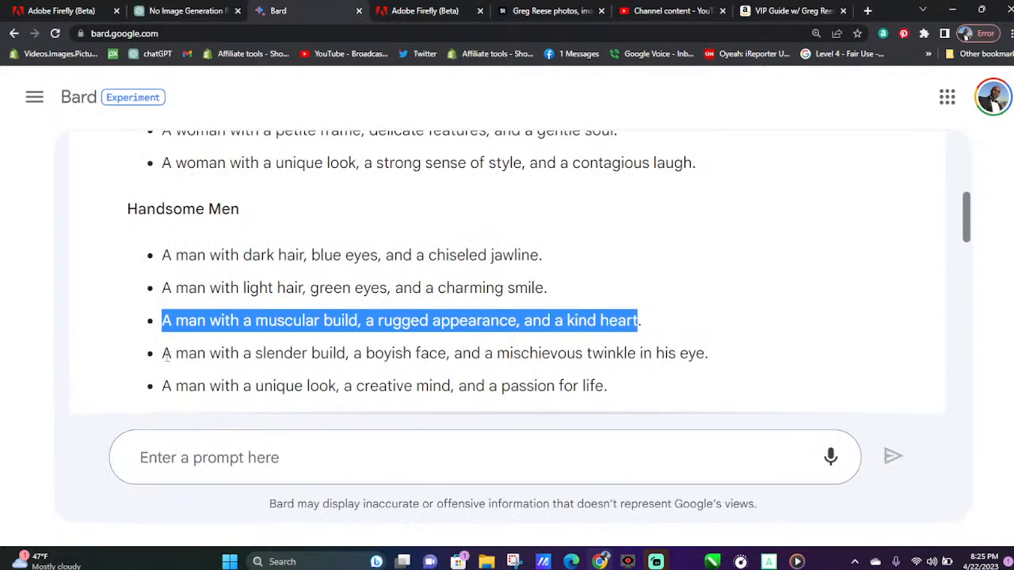
left_click_drag(169, 386, 599, 384)
right_click(538, 387)
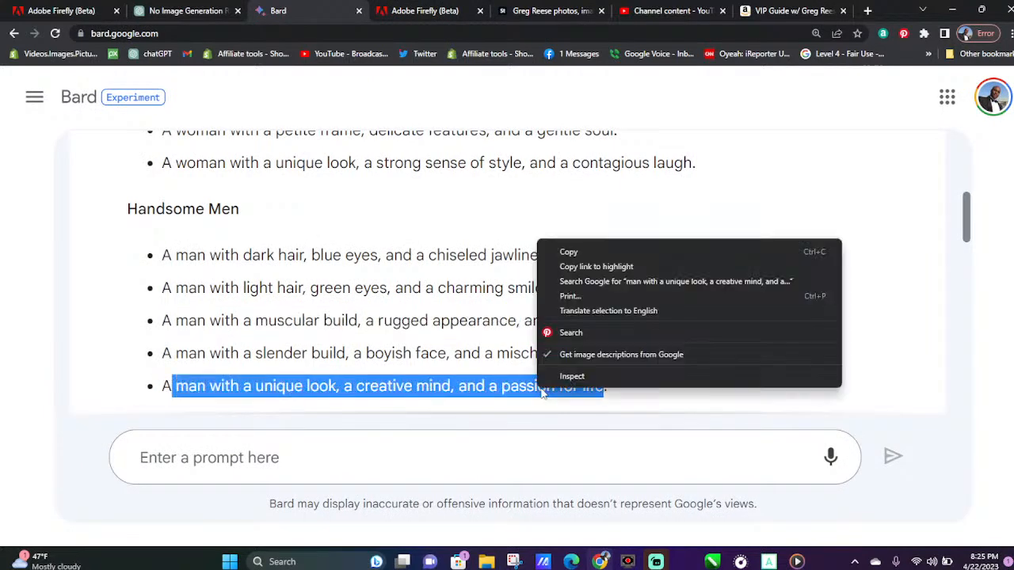
left_click(569, 252)
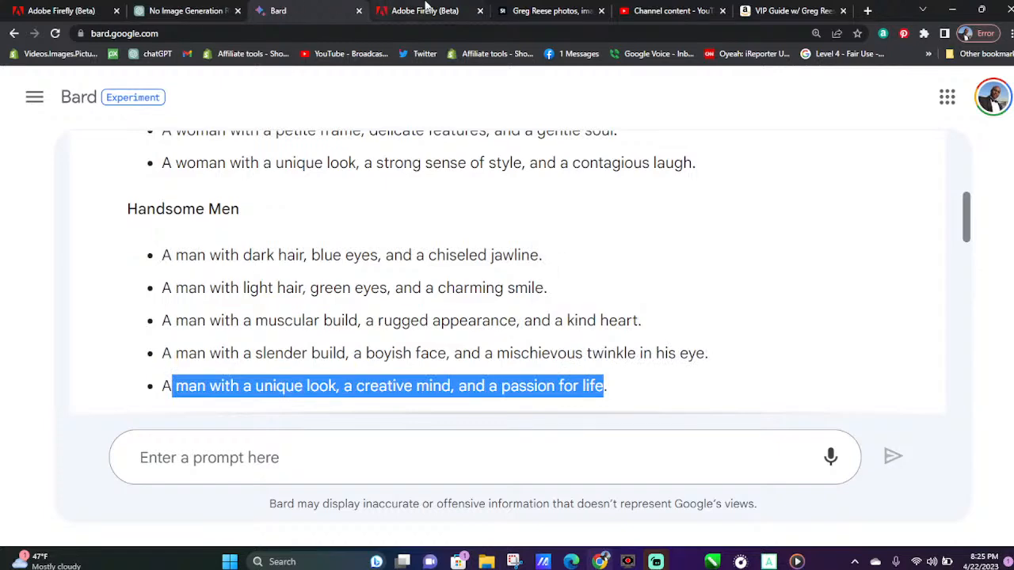
Replace the Firefly prompt text after "A" with the copied description of a man with a unique look and creative mind
left_click(396, 11)
left_click_drag(411, 518, 103, 519)
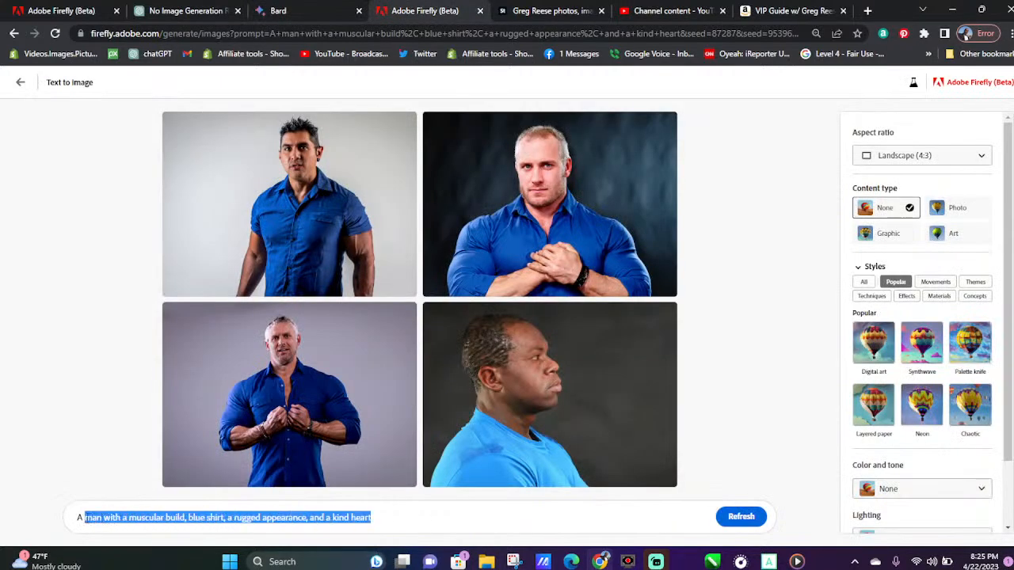
key("ctrl+v")
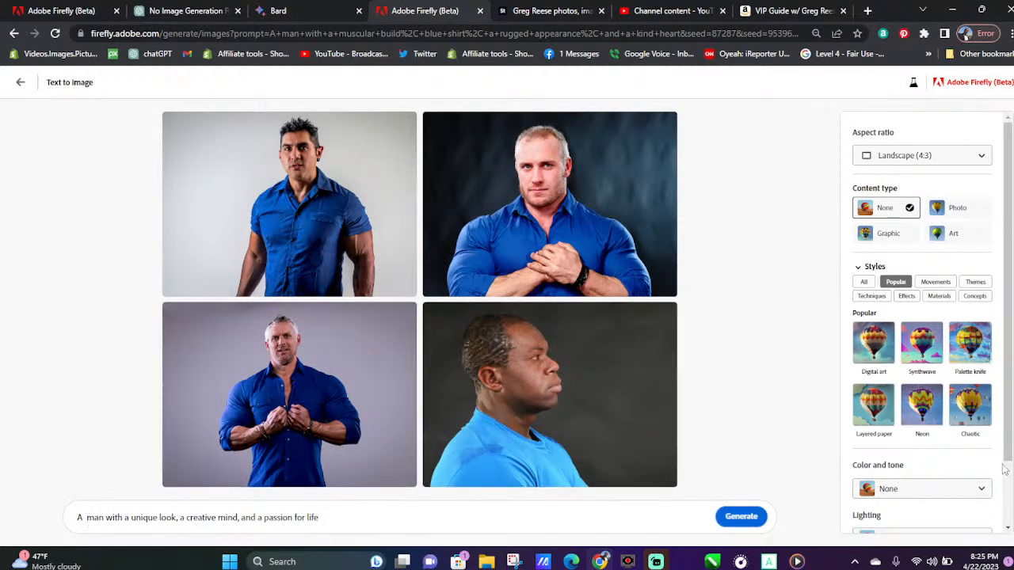
Generate images from the prompt about a man with a unique look and creative mind, and look over the four portraits
left_click(738, 517)
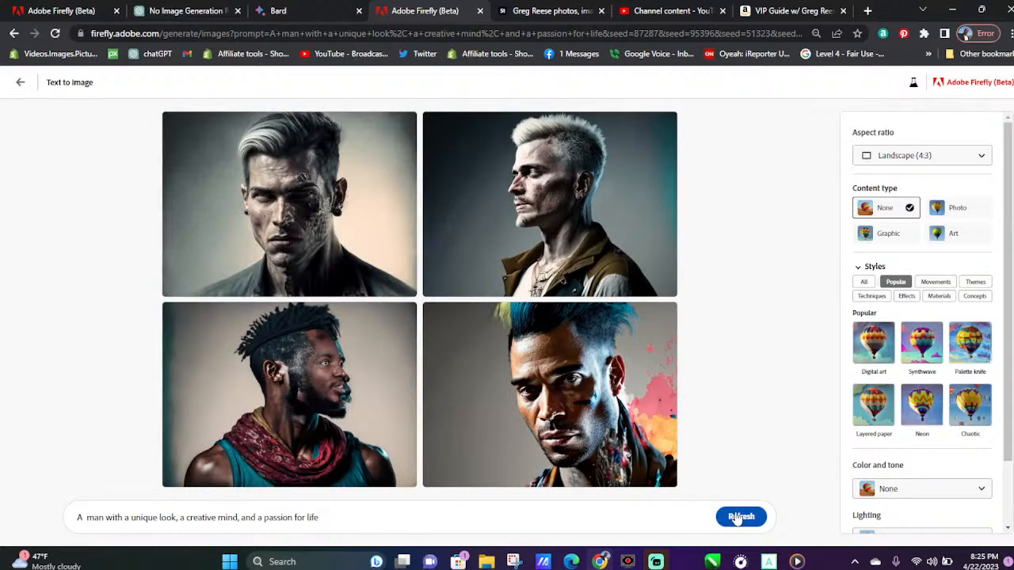
mouse_move(360, 427)
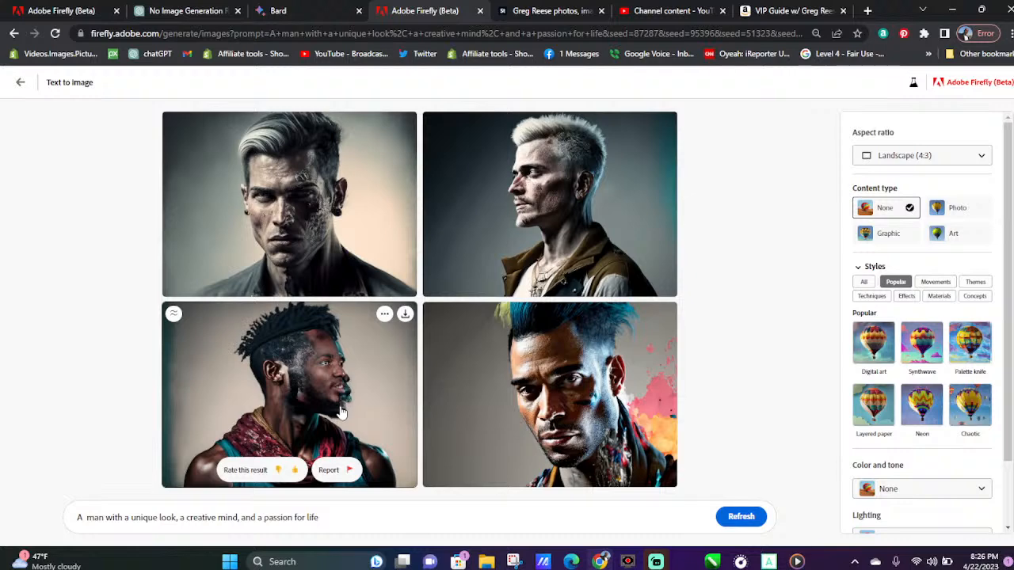
mouse_move(310, 190)
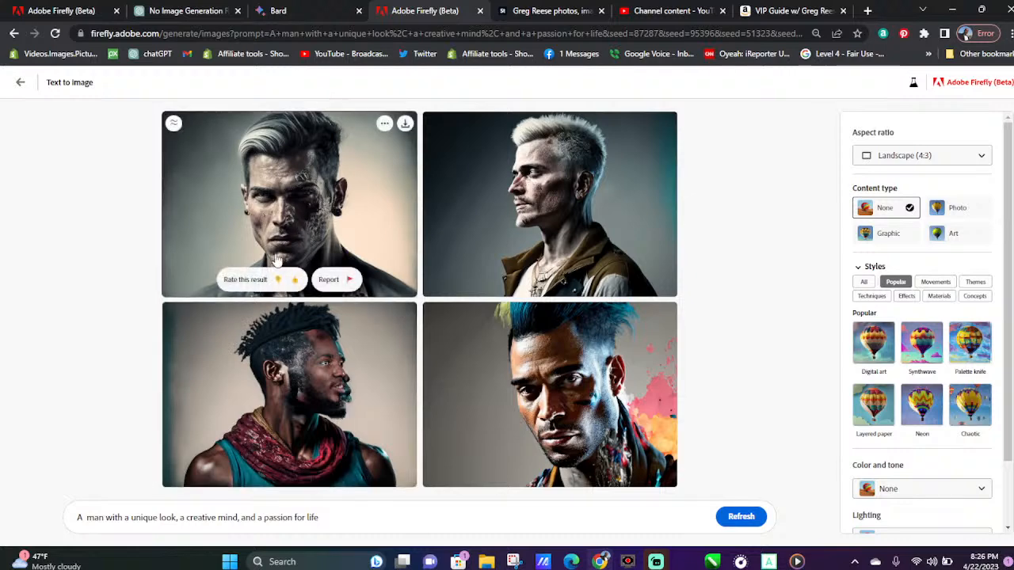
mouse_move(457, 468)
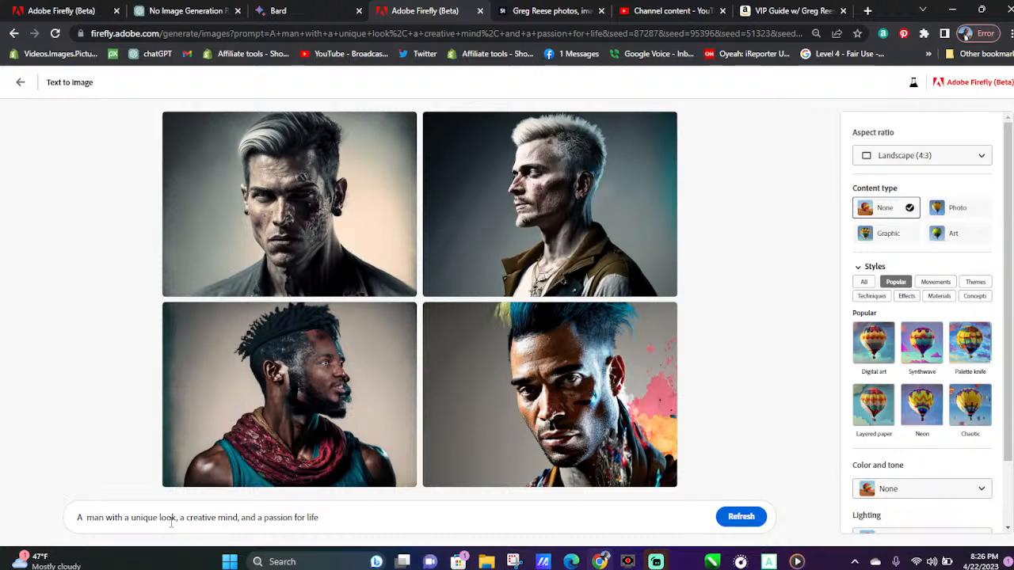
left_click_drag(132, 520, 171, 520)
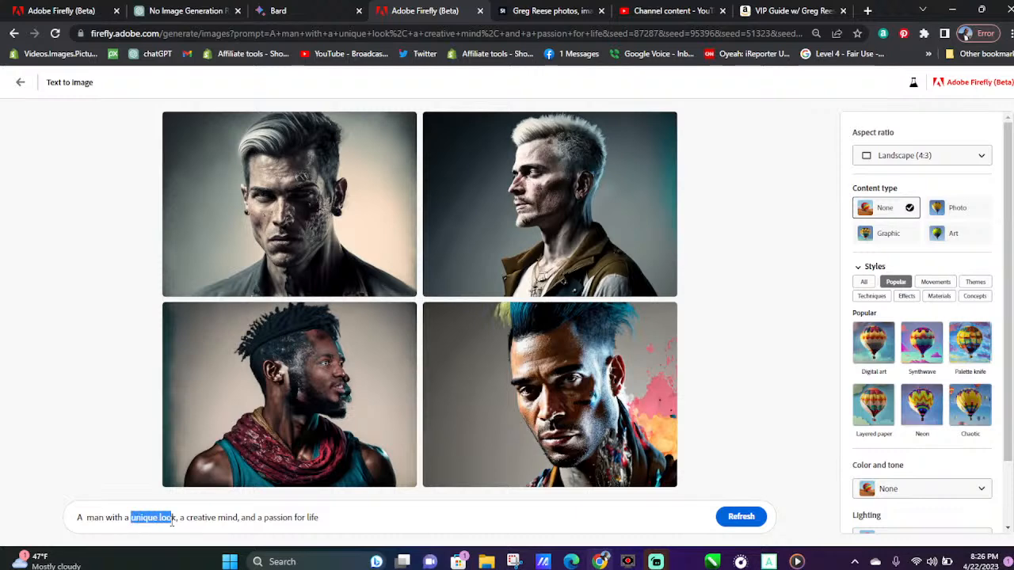
left_click(172, 520)
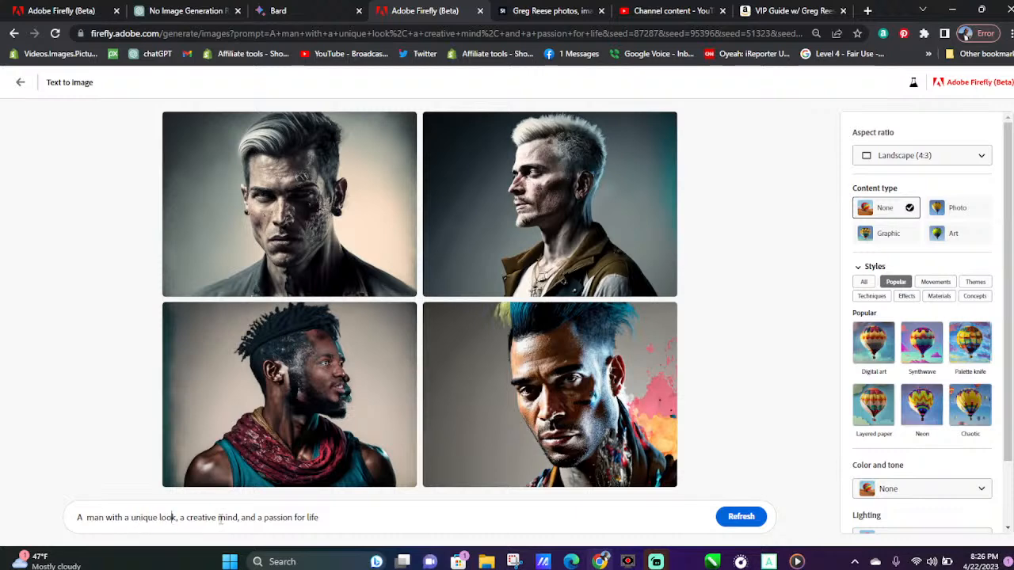
Download all four portraits of the man with a unique look, and generate a new set from the same prompt
left_click(404, 315)
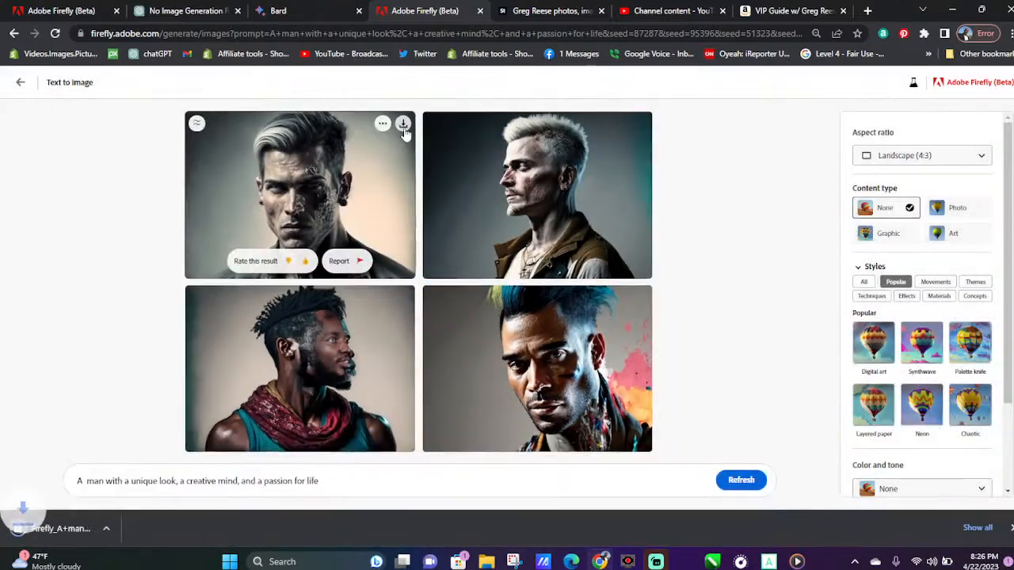
left_click(404, 127)
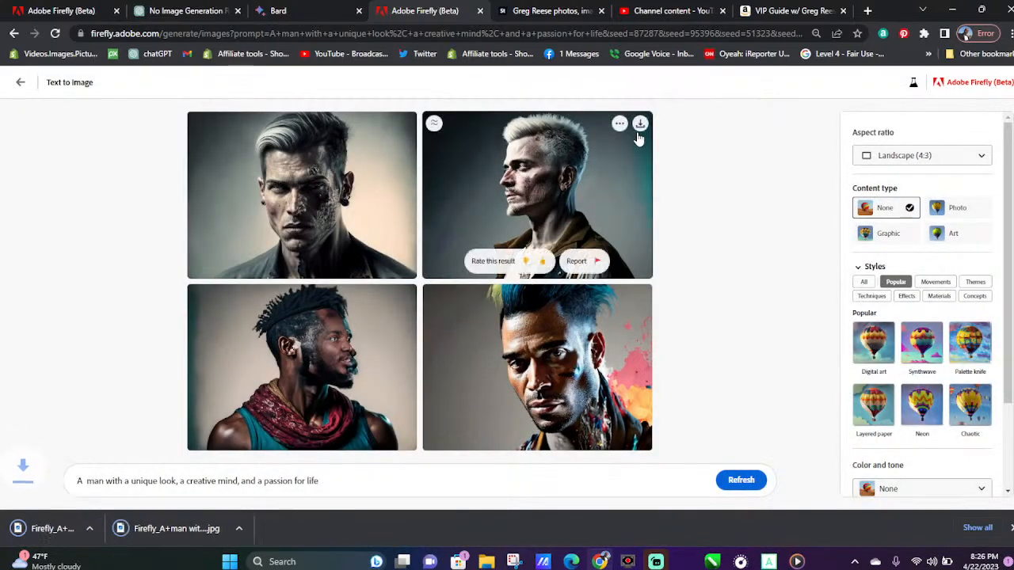
left_click(640, 126)
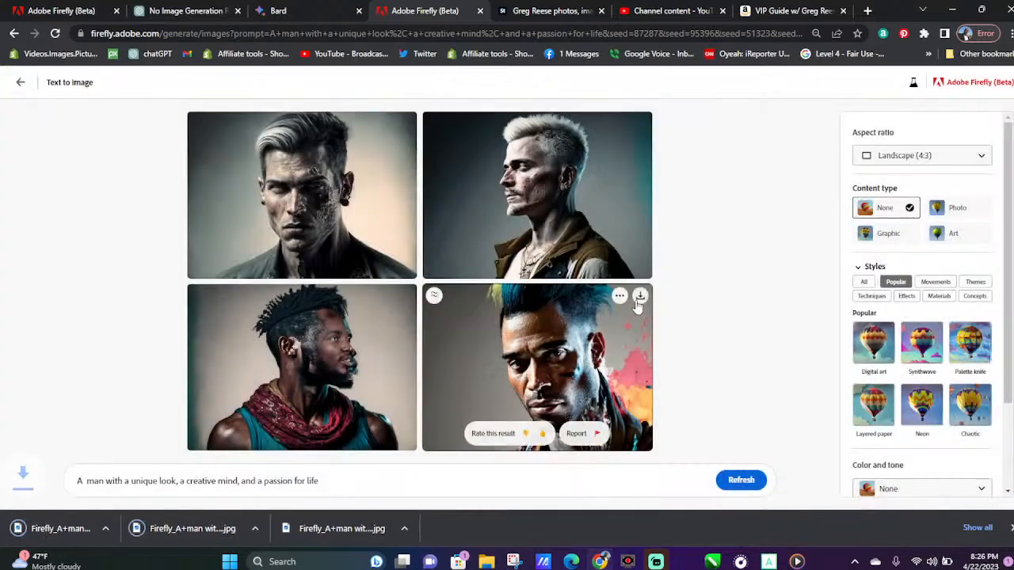
left_click(639, 297)
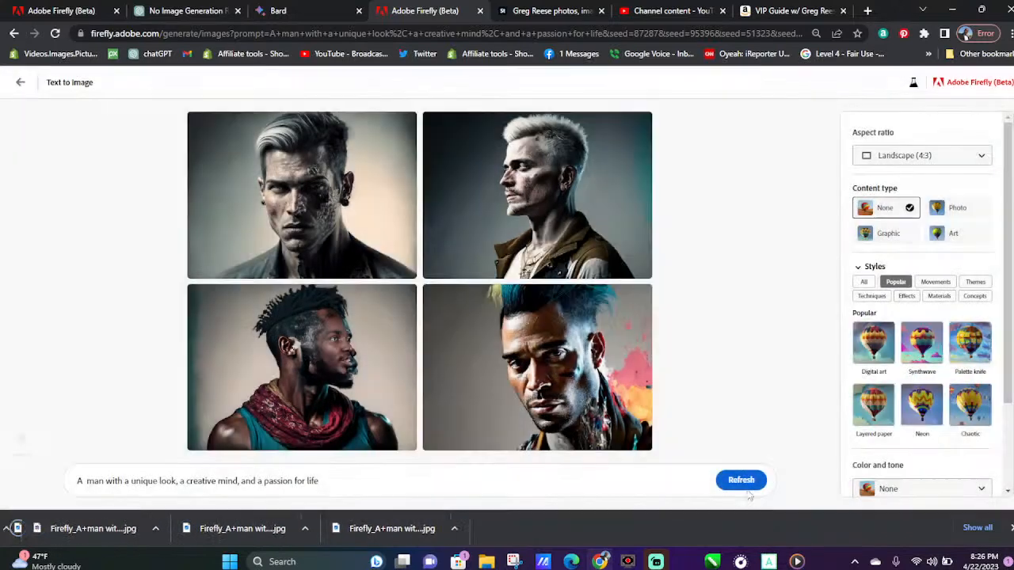
left_click(749, 483)
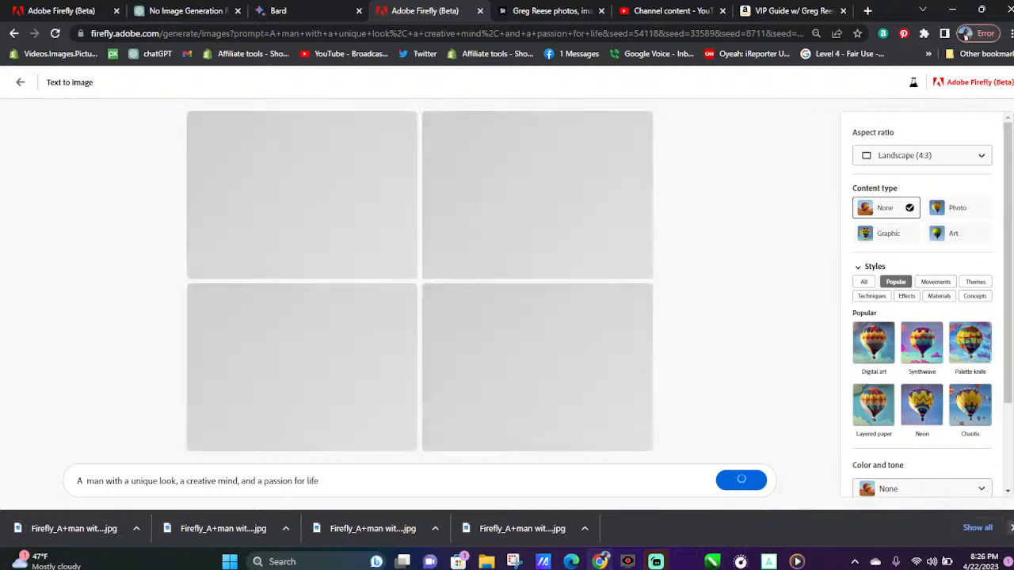
left_click(1011, 527)
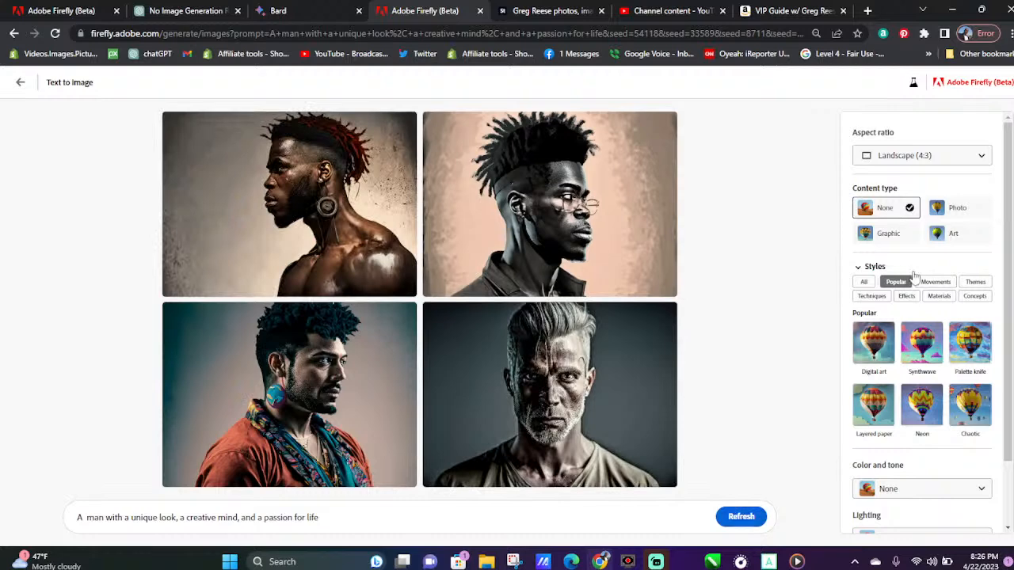
Download all four portraits of the newly generated second set
mouse_move(640, 319)
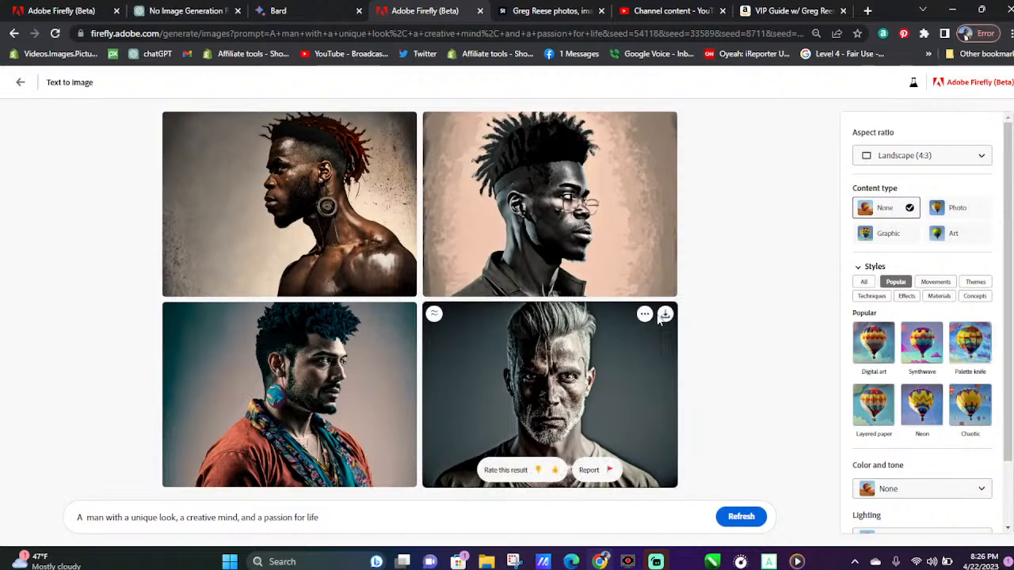
left_click(664, 317)
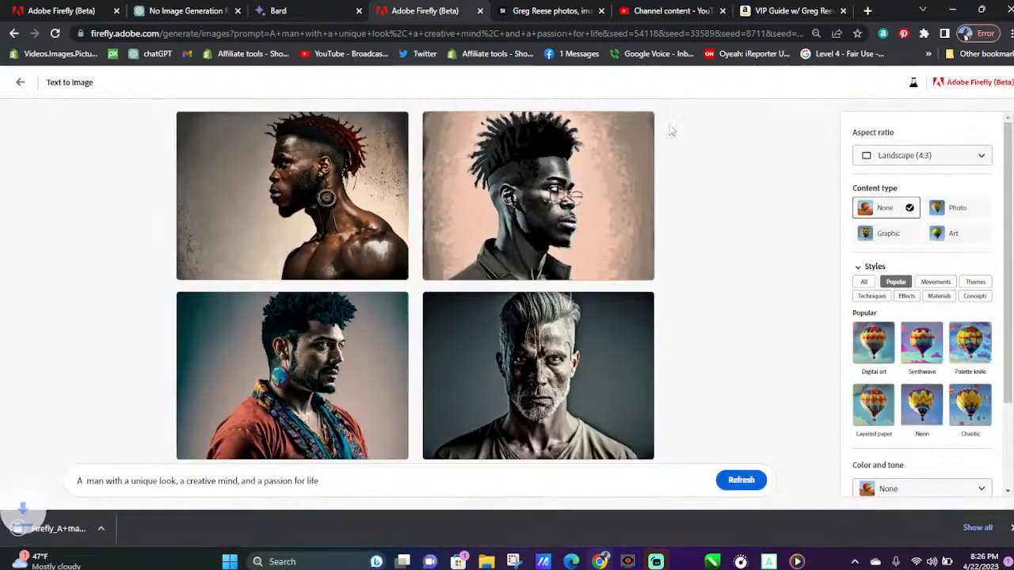
left_click(640, 126)
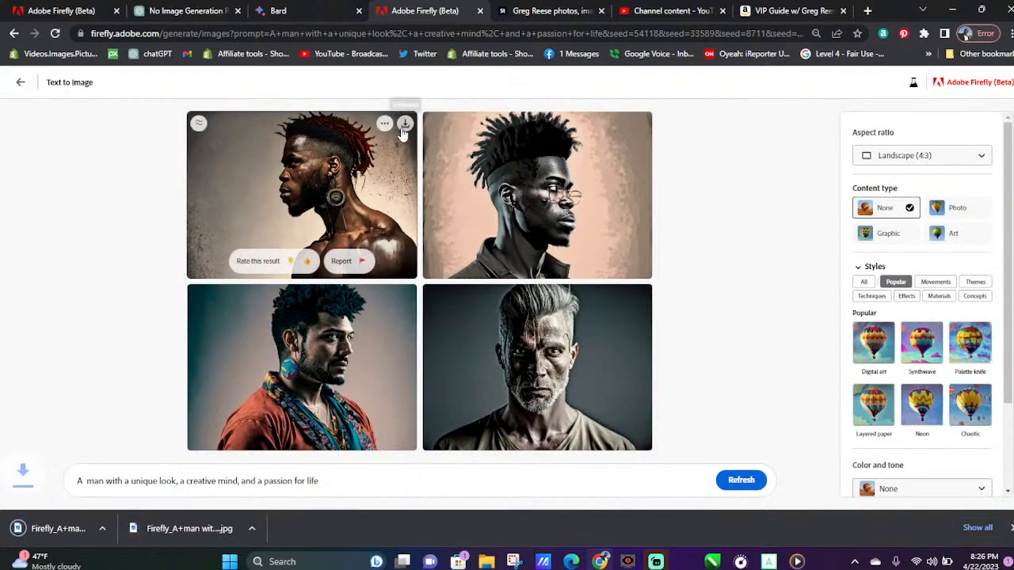
left_click(403, 127)
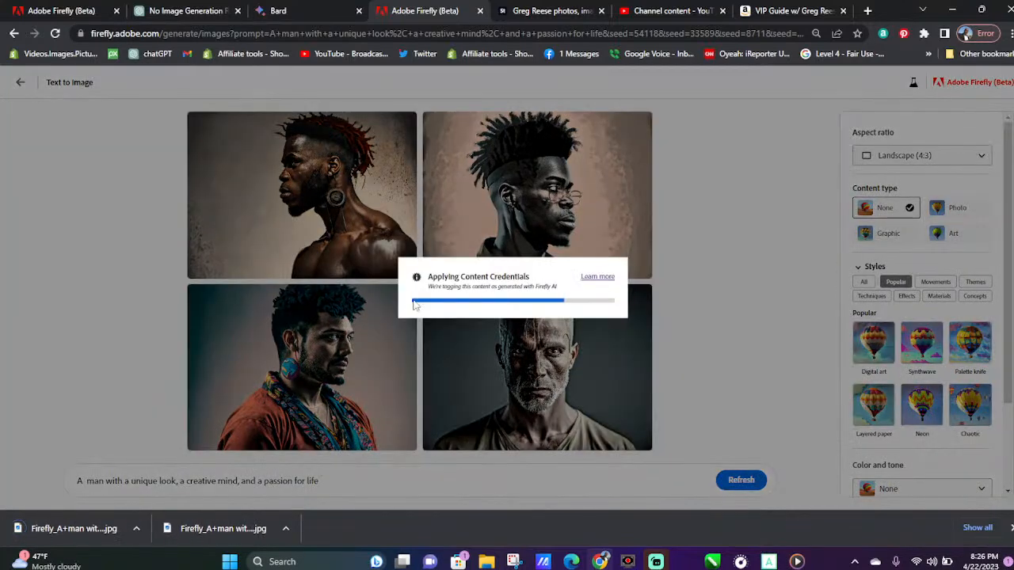
mouse_move(396, 316)
left_click(404, 297)
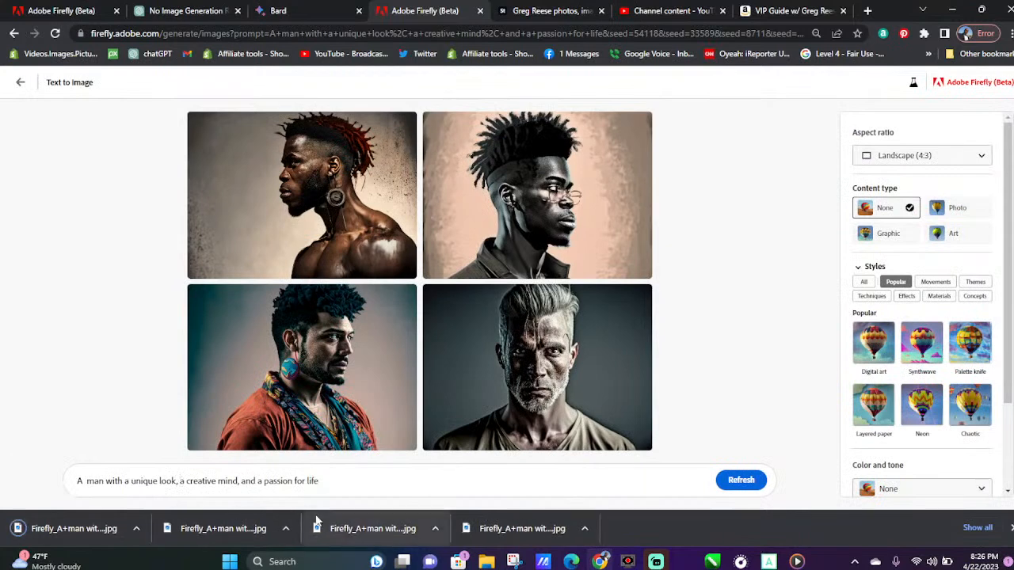
Insert "with mohawk" after "unique look," in the prompt and generate the images
type("with ")
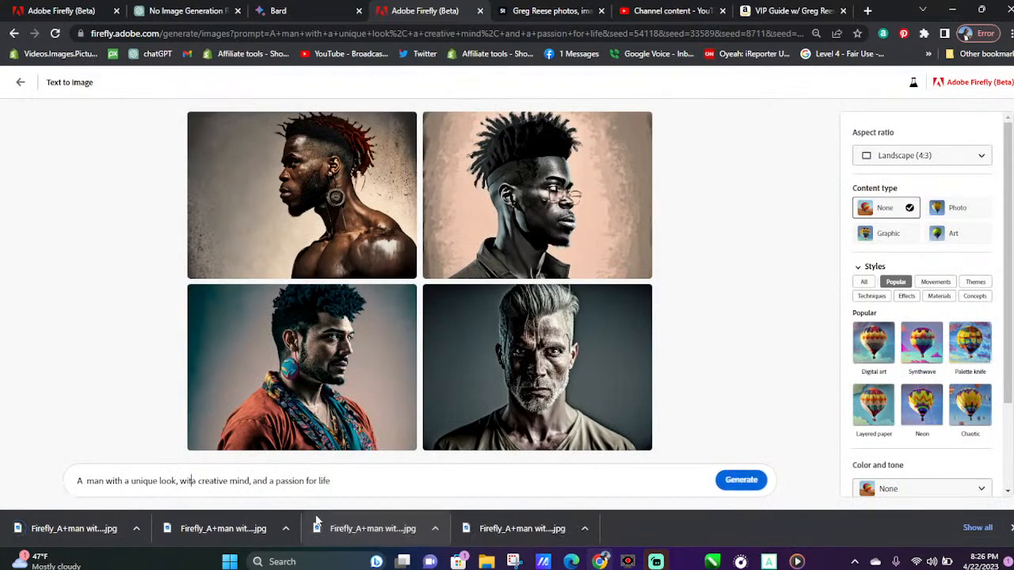
type("mohaw")
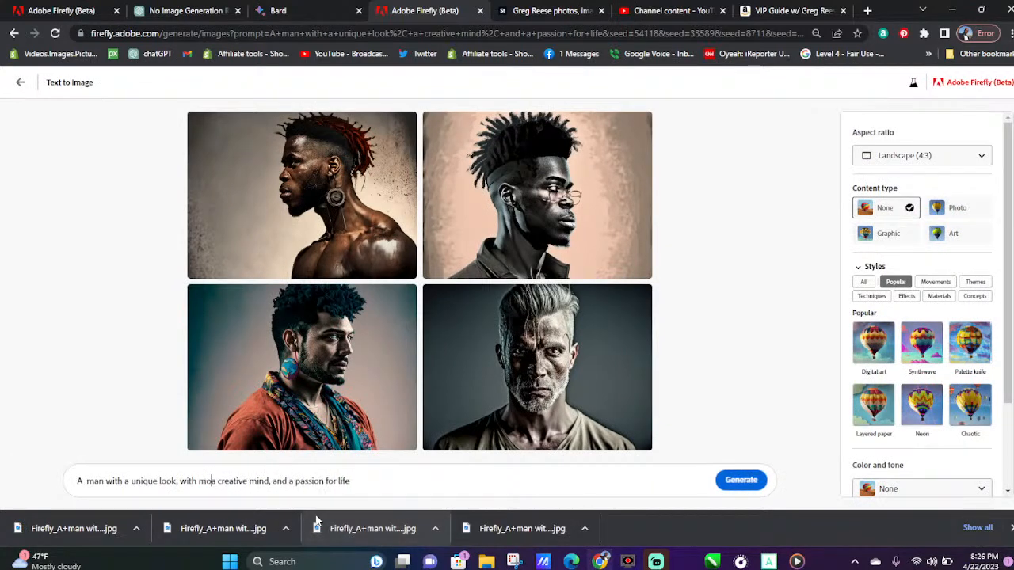
type("k")
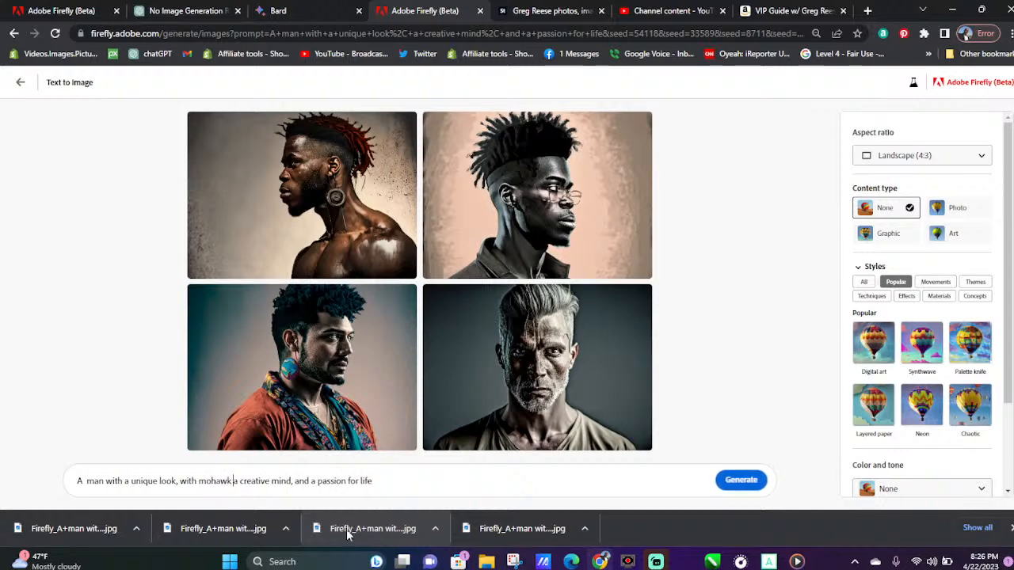
left_click(741, 480)
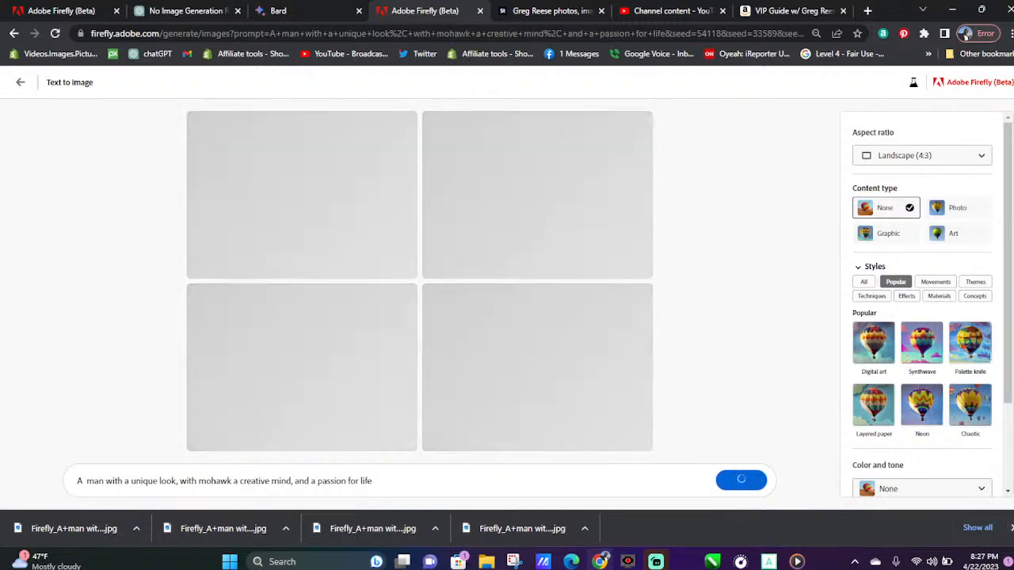
left_click(1011, 528)
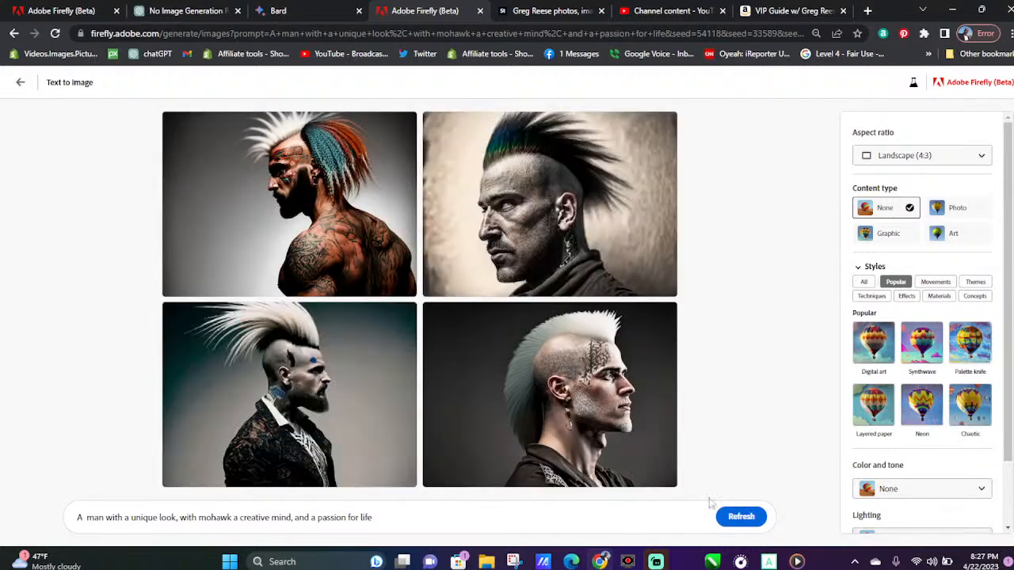
Download all four mohawk portraits
left_click(407, 314)
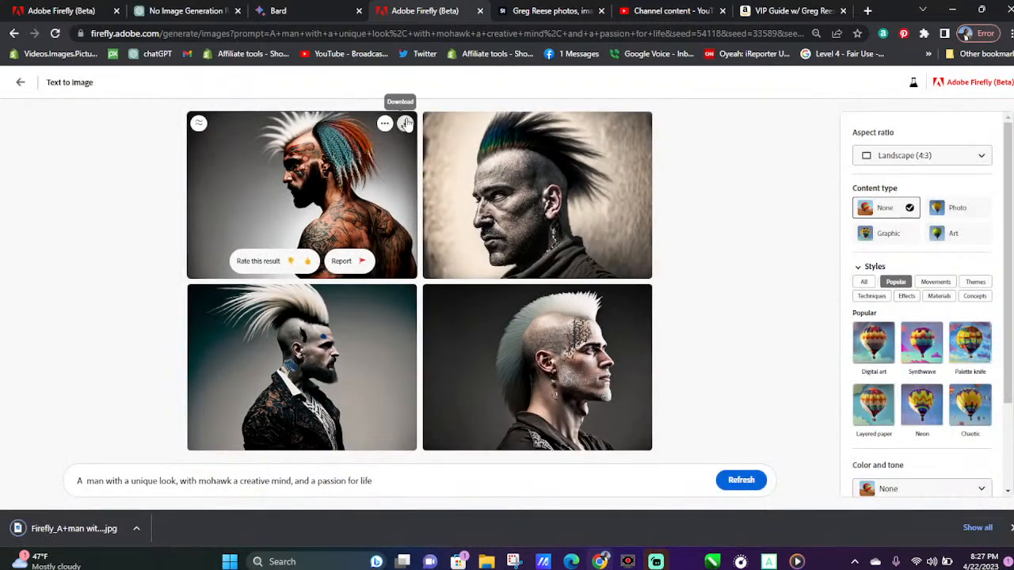
left_click(405, 123)
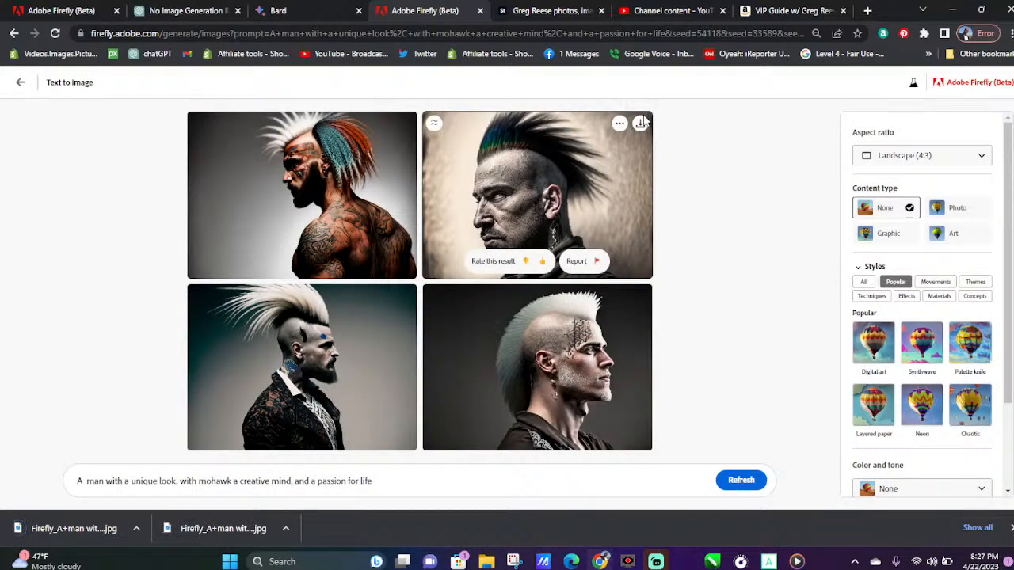
left_click(640, 123)
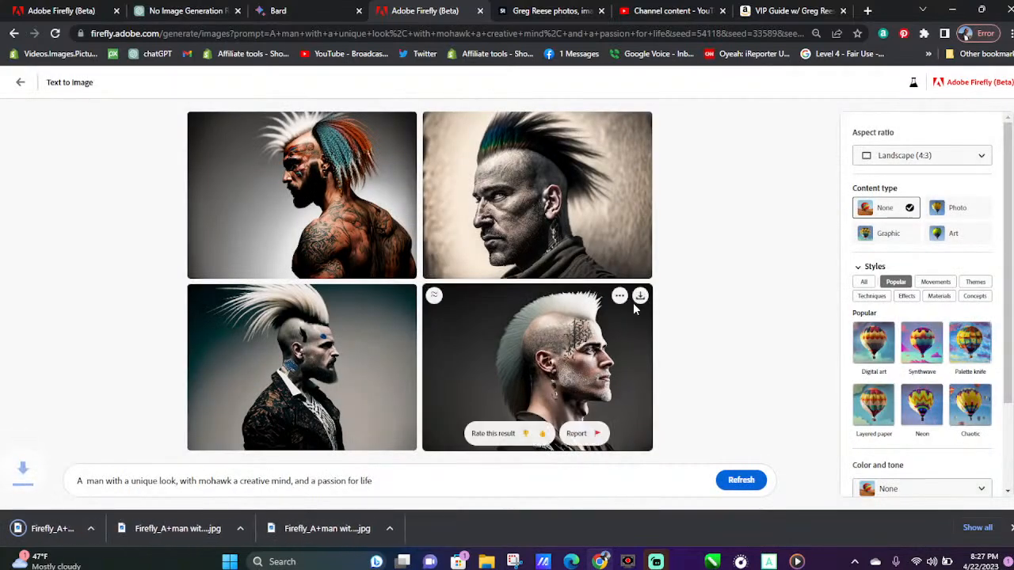
left_click(637, 300)
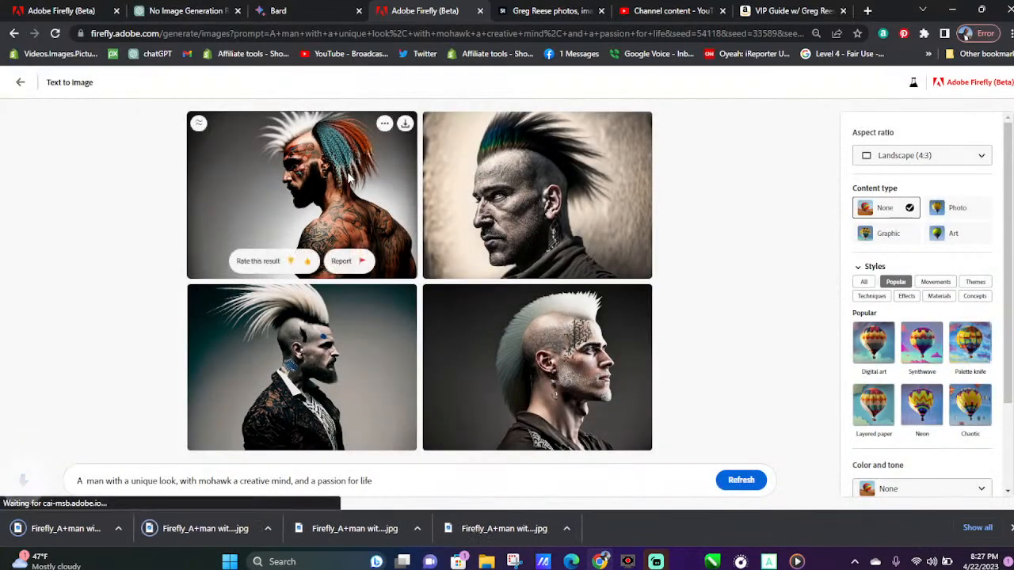
Enlarge the portrait of the tattooed man with the colorful mohawk, give it a thumbs-up rating, and close the preview
left_click(348, 181)
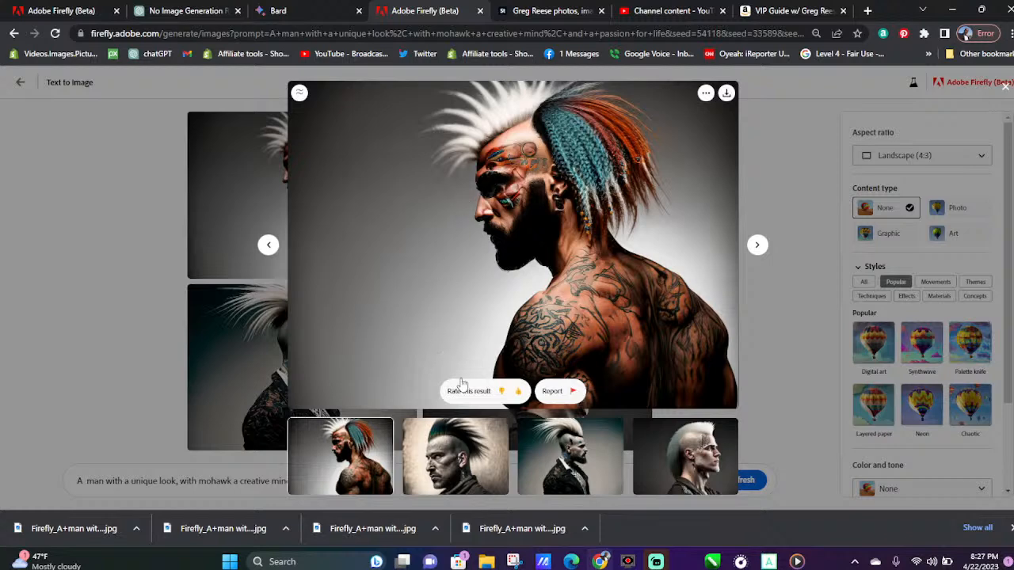
left_click(515, 392)
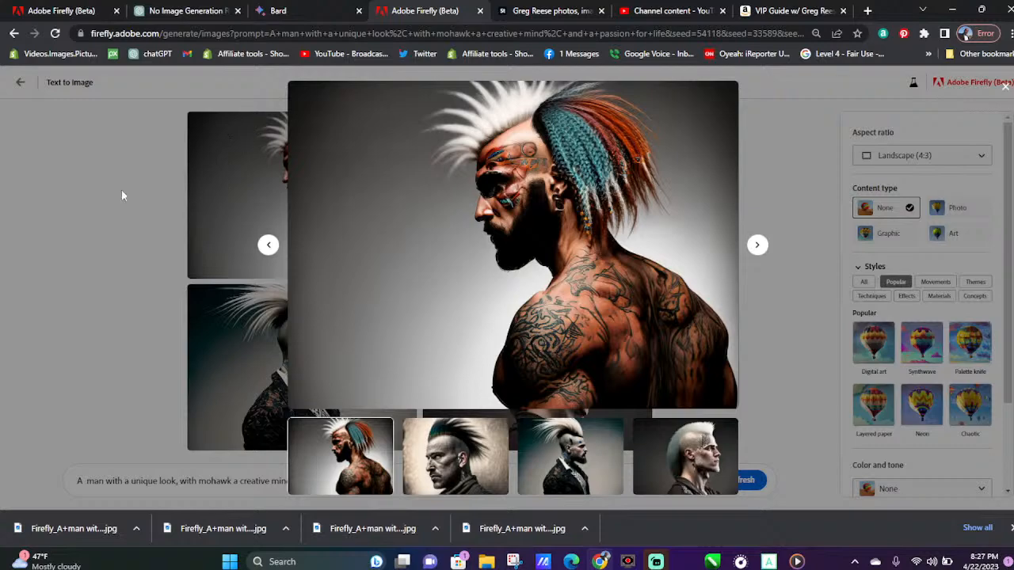
left_click(64, 207)
Switch to Bard and copy "A woman with a petite frame, delicate features, and a gentle soul" from the Beautiful Women list
left_click(198, 11)
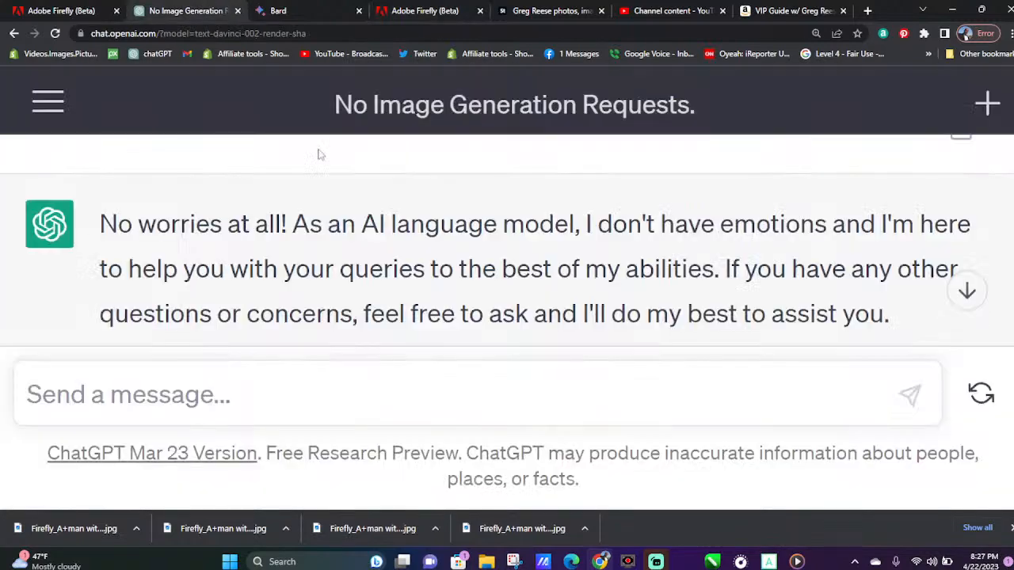
left_click(290, 8)
scroll(335, 324, "up", 3)
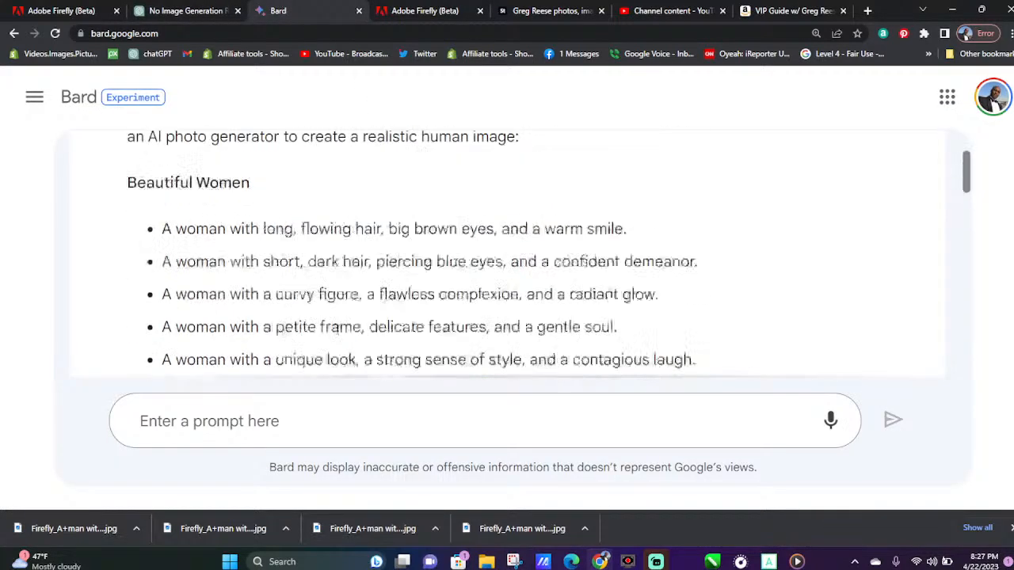
scroll(355, 332, "down", 2)
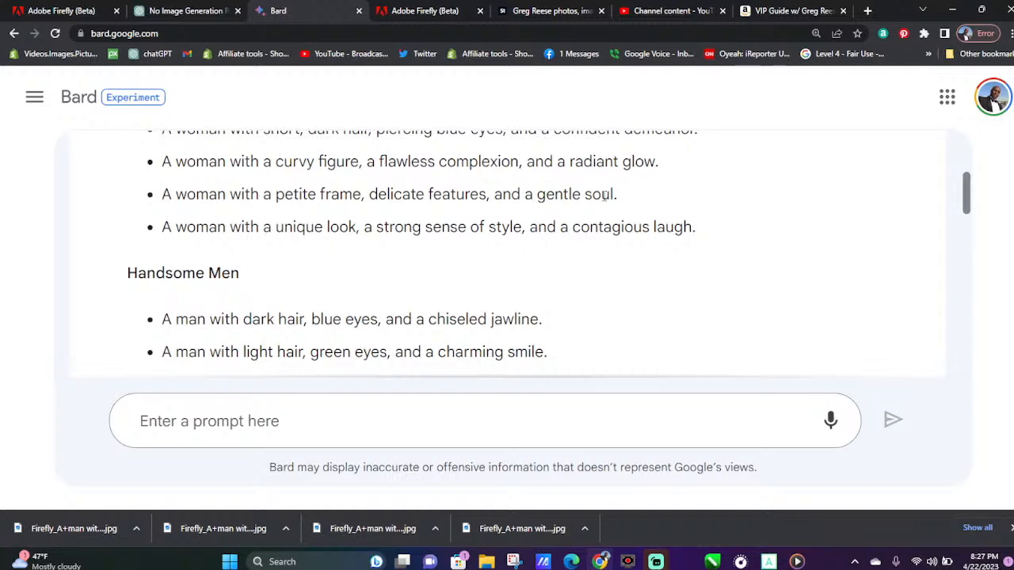
left_click_drag(616, 194, 141, 200)
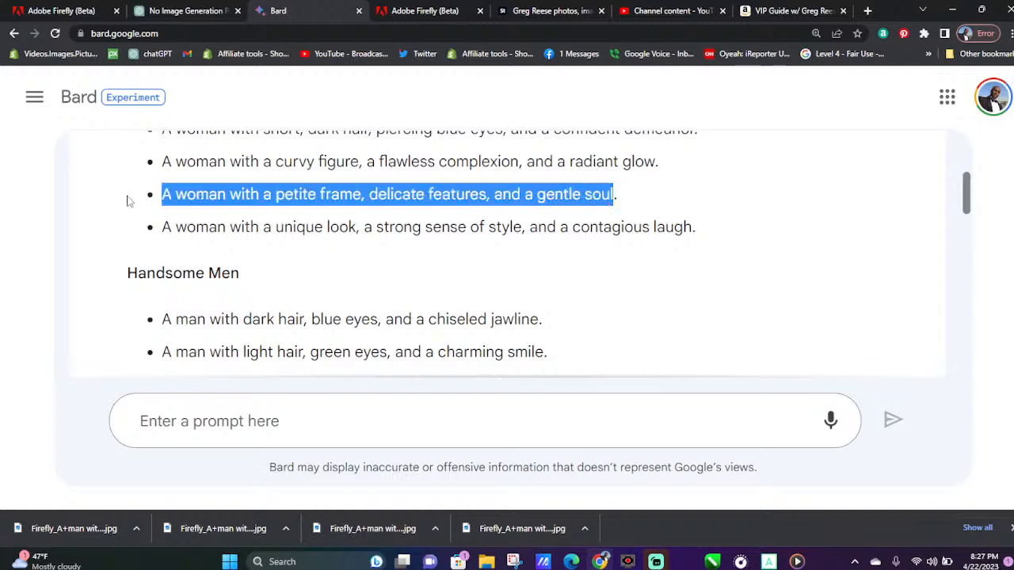
right_click(244, 190)
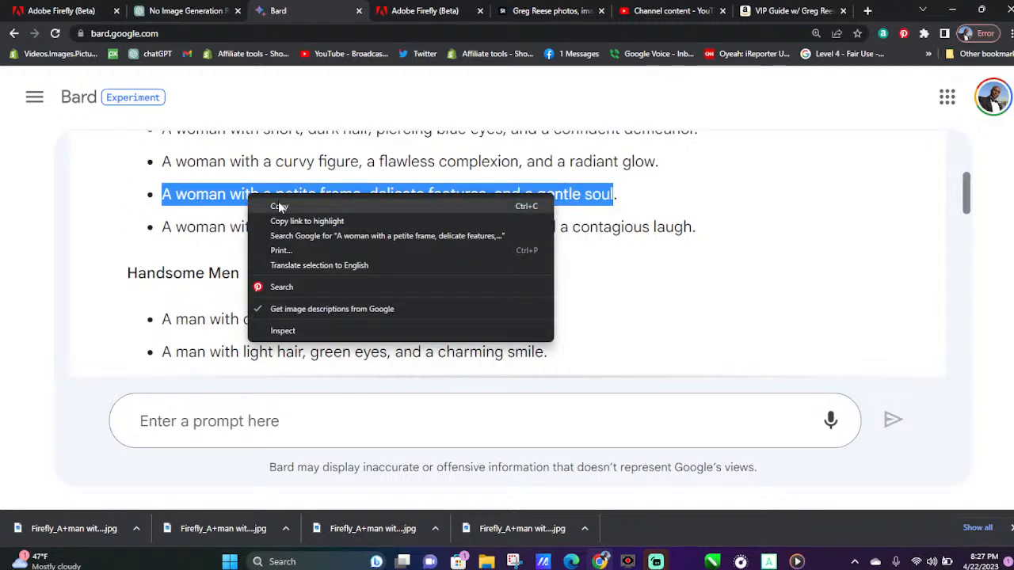
left_click(263, 202)
Switch to Adobe Firefly, replace the prompt with "A woman with a petite frame, delicate features, and a gentle soul", and generate the images
left_click(441, 10)
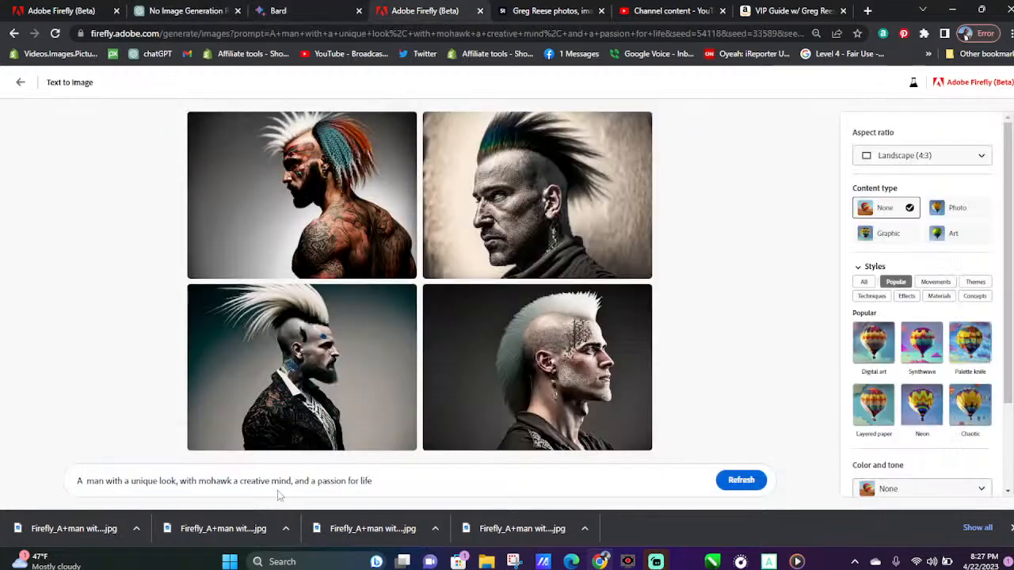
left_click_drag(389, 475, 3, 477)
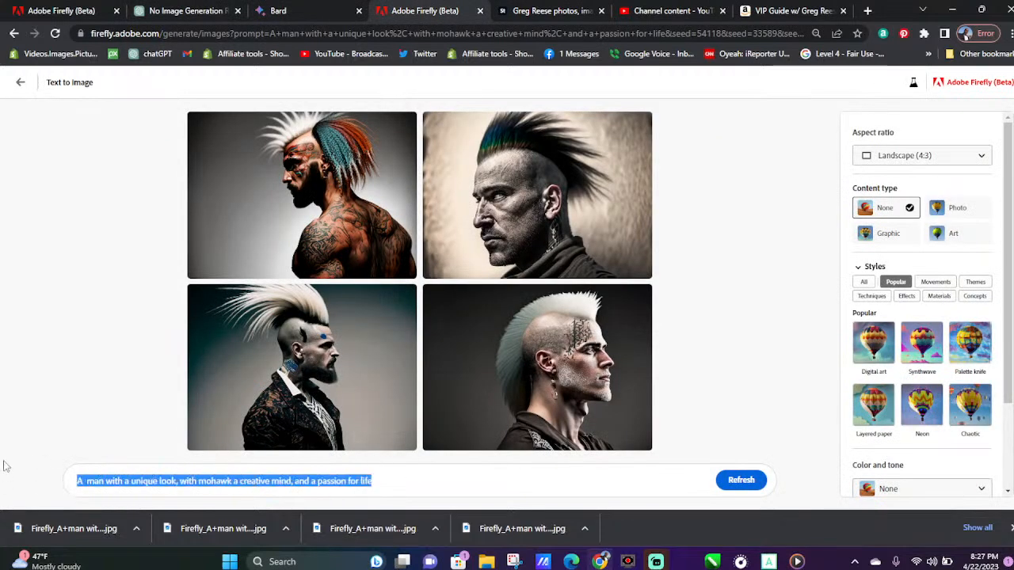
key("ctrl+v")
key("Return")
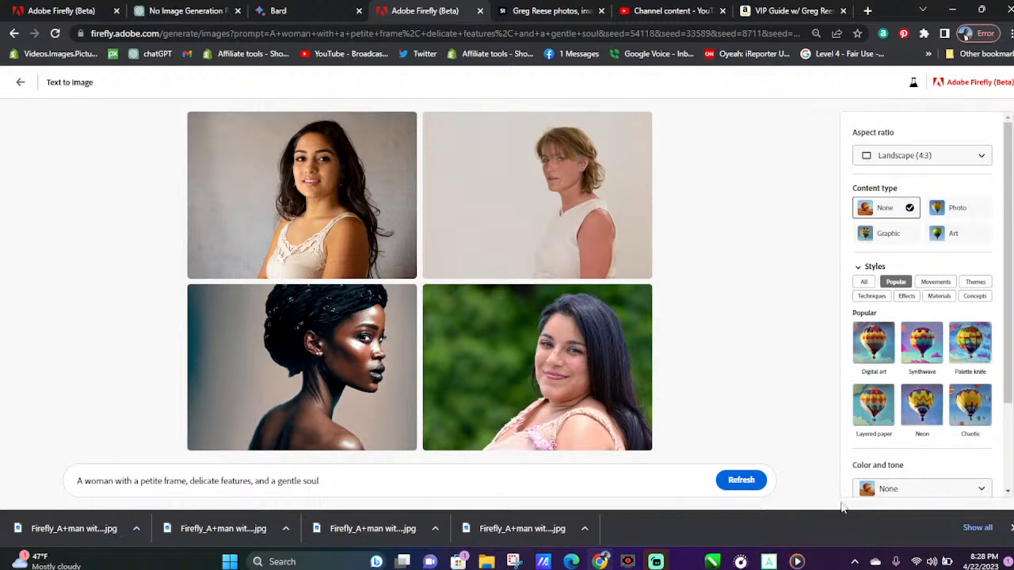
Regenerate the petite-woman images three times, enlarging and closing the portrait in the white blouse after the first refresh
left_click(743, 481)
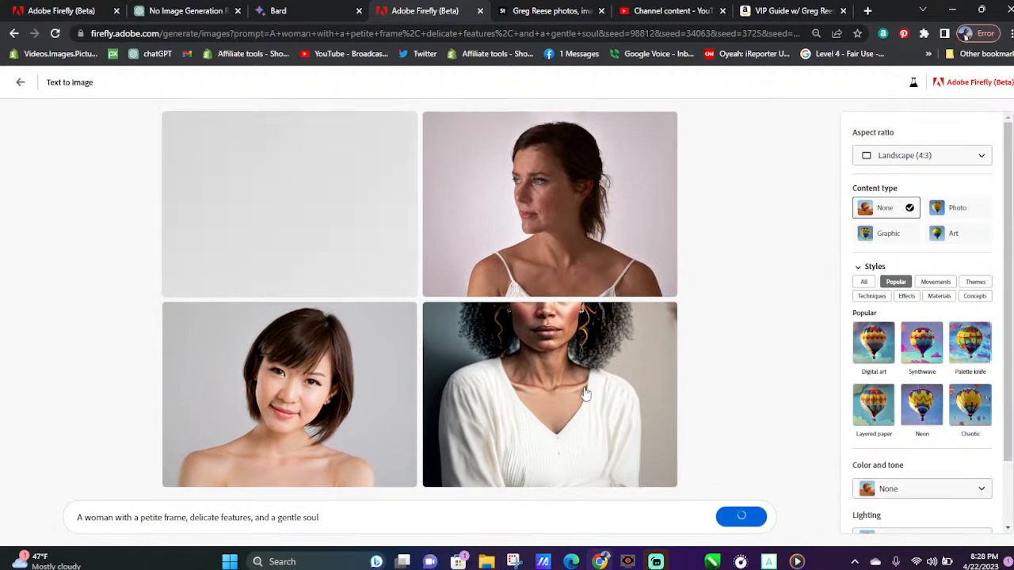
left_click(555, 305)
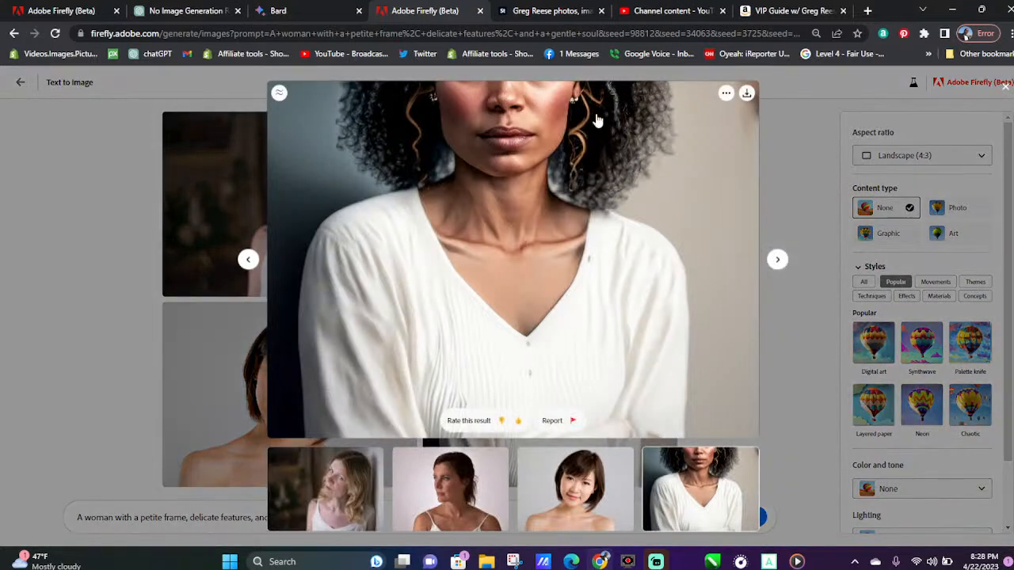
left_click(806, 108)
mouse_move(767, 559)
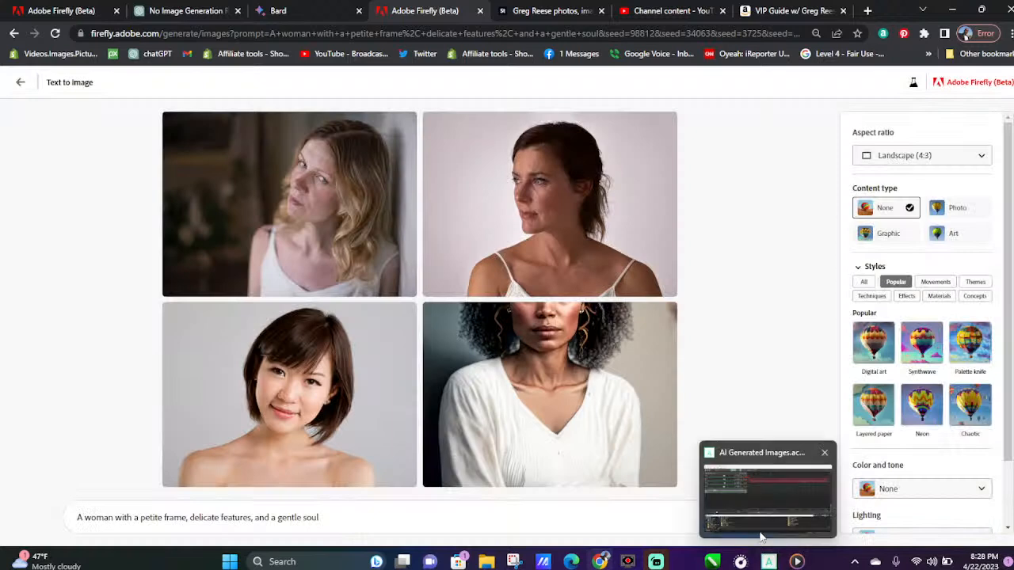
left_click(740, 516)
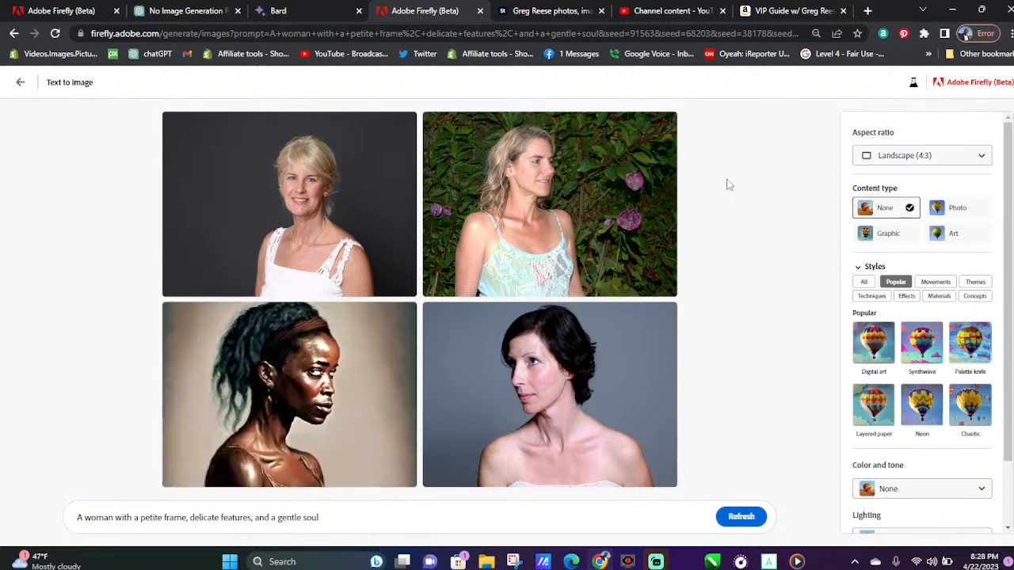
left_click(730, 520)
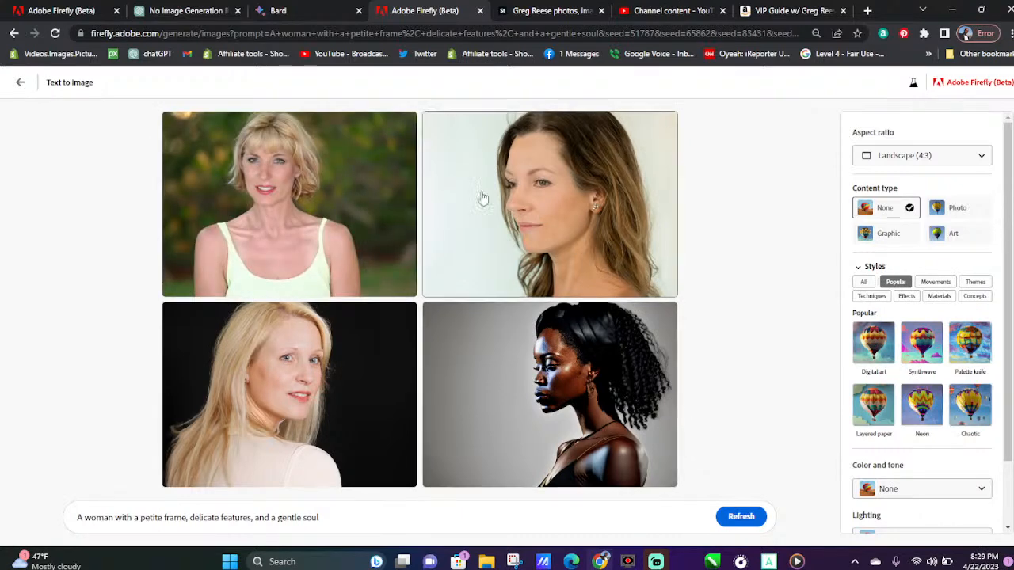
Download the portraits of the short-haired blonde woman, the long-haired blonde woman, and the dark-haired woman in profile
mouse_move(388, 145)
left_click(405, 125)
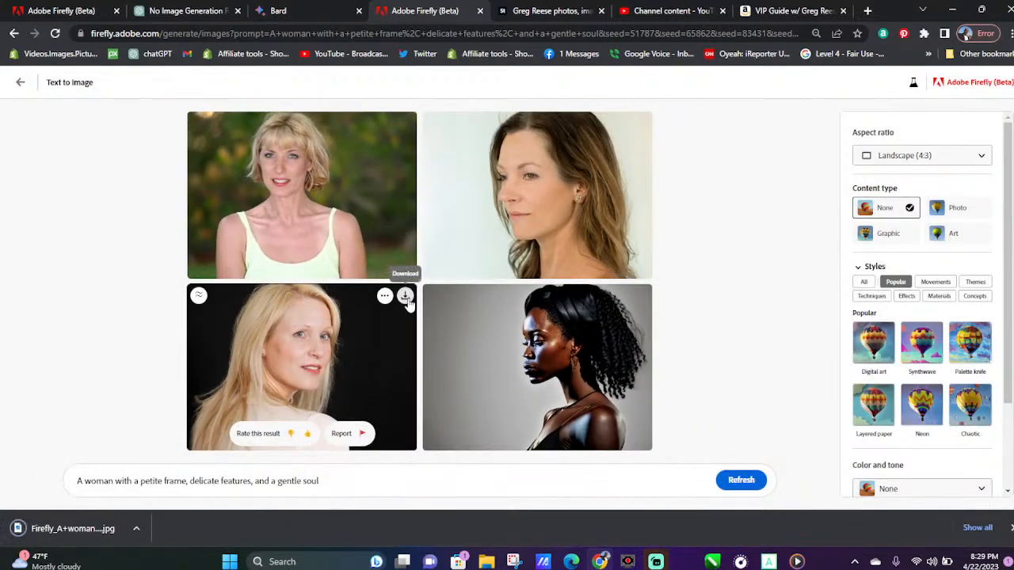
left_click(405, 306)
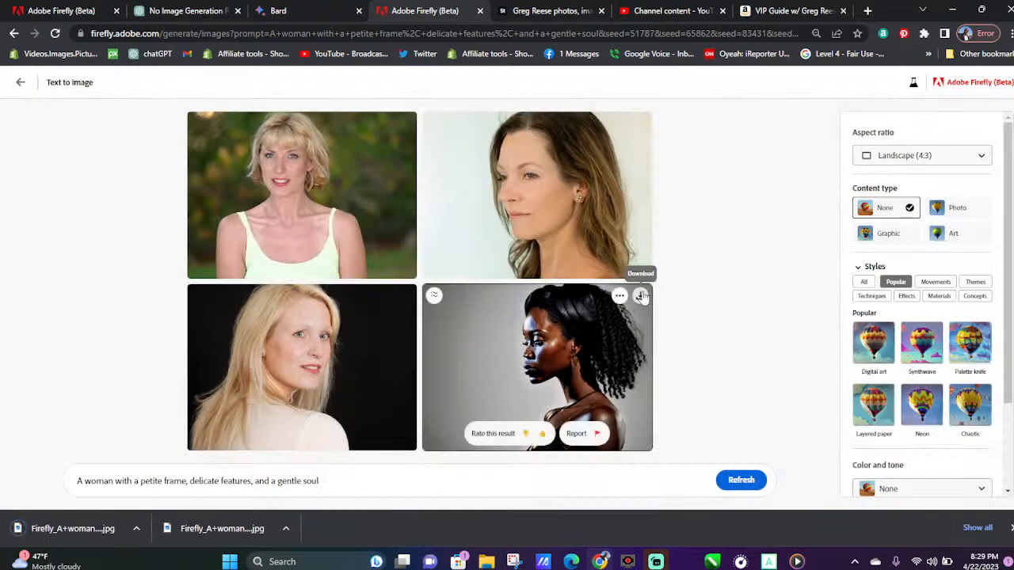
left_click(639, 299)
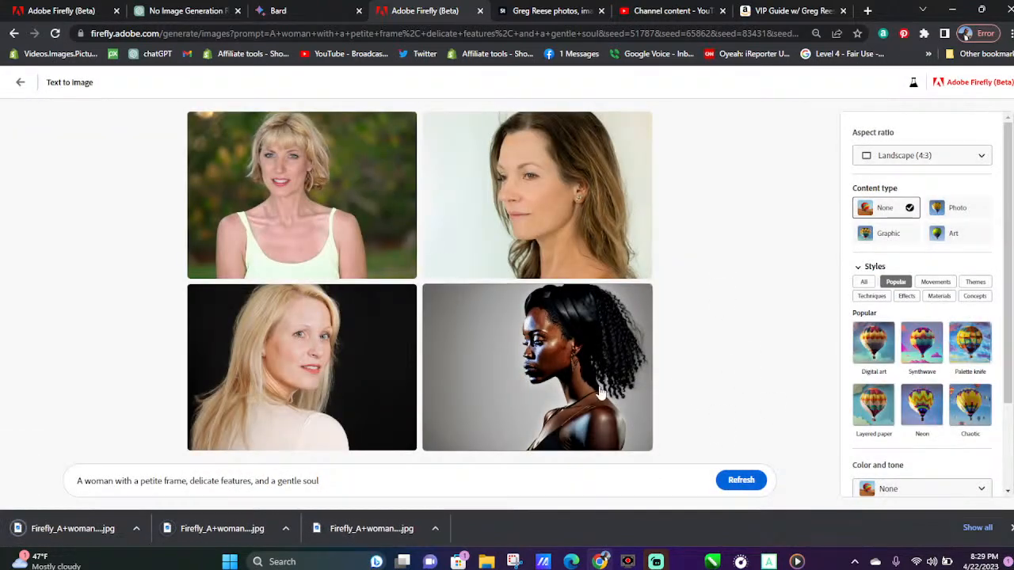
Switch to Bard and read its tips for choosing photos for an AI photo generator, highlighting the high-quality photos tip
left_click(287, 10)
scroll(423, 305, "down", 5)
scroll(423, 301, "down", 1)
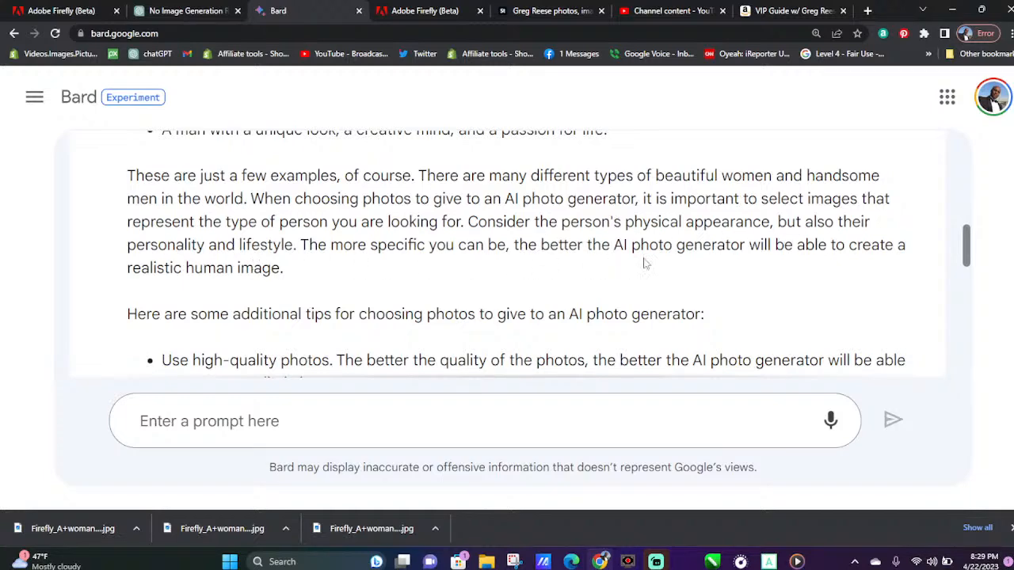
scroll(900, 229, "down", 3)
scroll(366, 155, "up", 1)
scroll(317, 200, "down", 1)
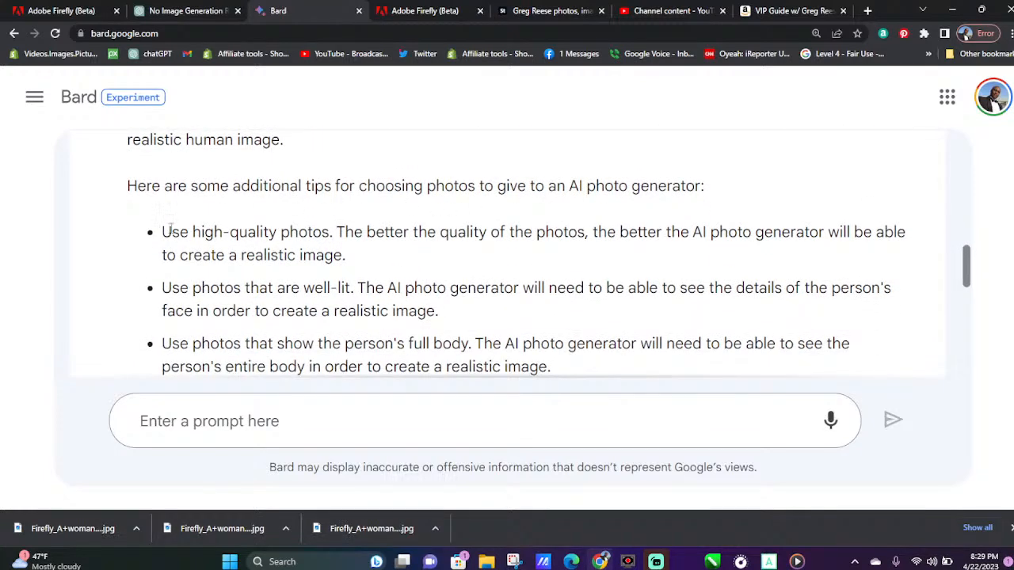
left_click_drag(162, 231, 373, 258)
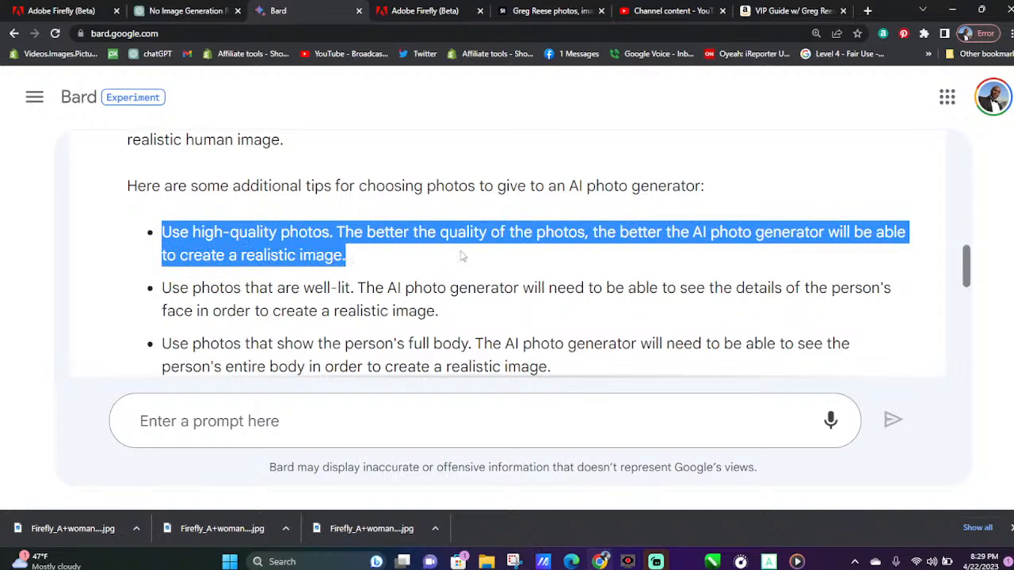
scroll(457, 261, "down", 2)
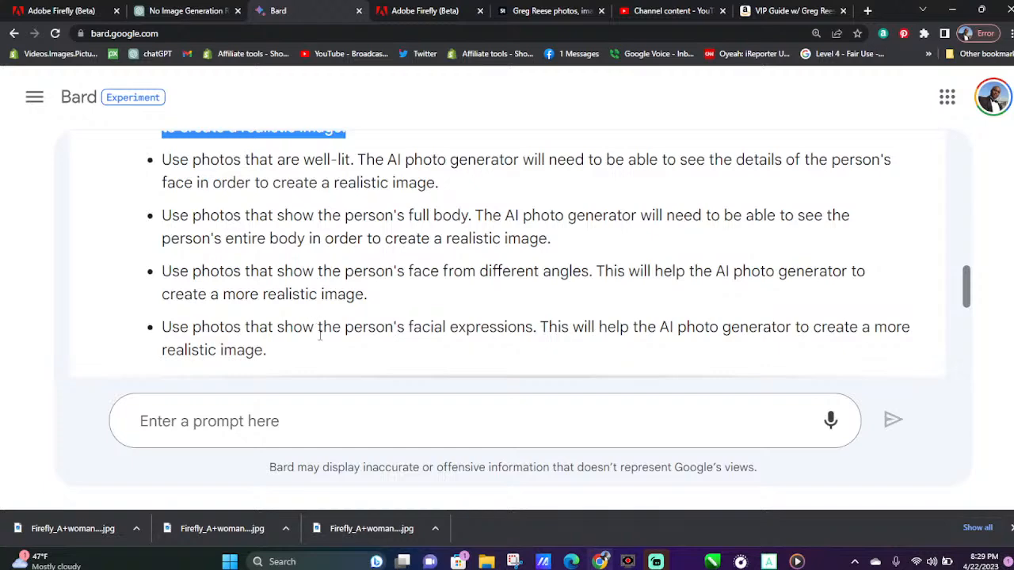
Return to Firefly's text-to-image gallery and try the sample prompt "intricate rainbow flower made from jellybeans"
left_click(408, 8)
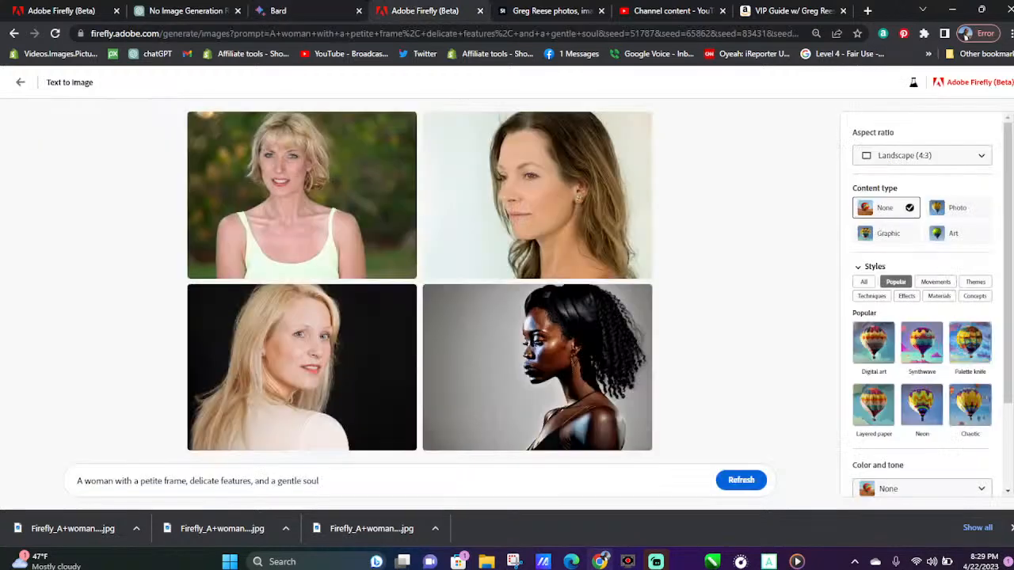
left_click(21, 83)
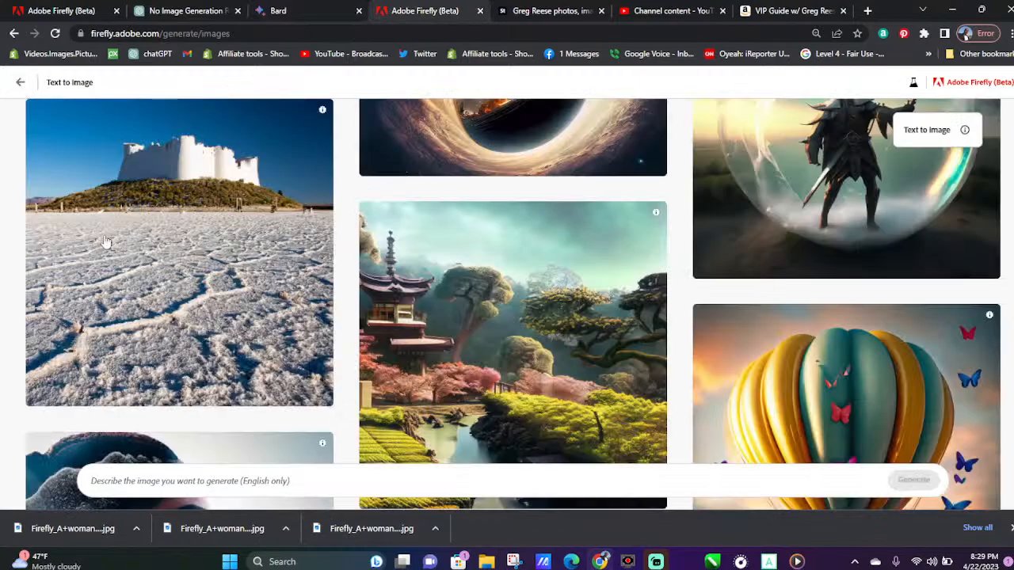
scroll(341, 372, "up", 2)
scroll(404, 369, "up", 3)
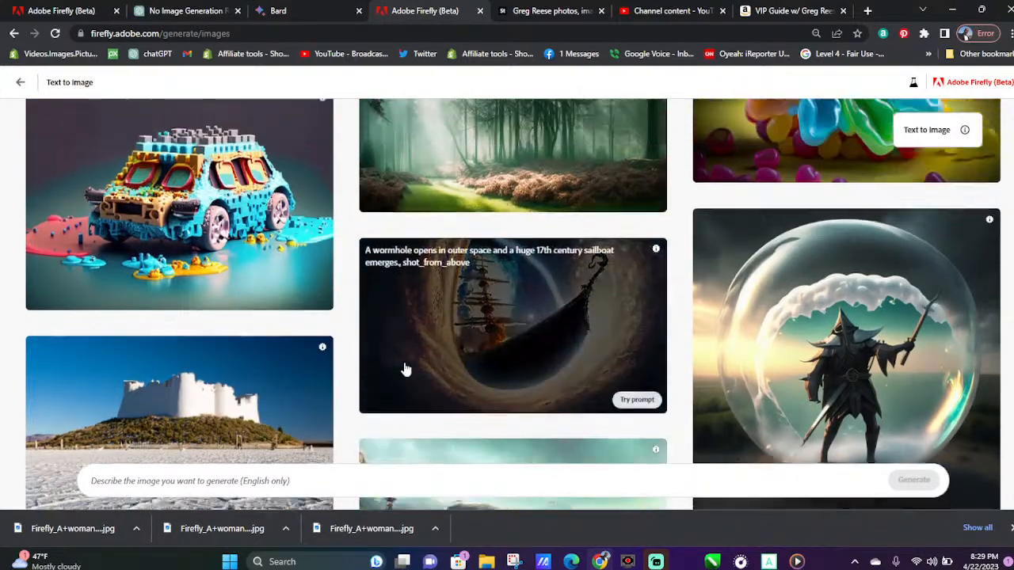
scroll(409, 365, "up", 1)
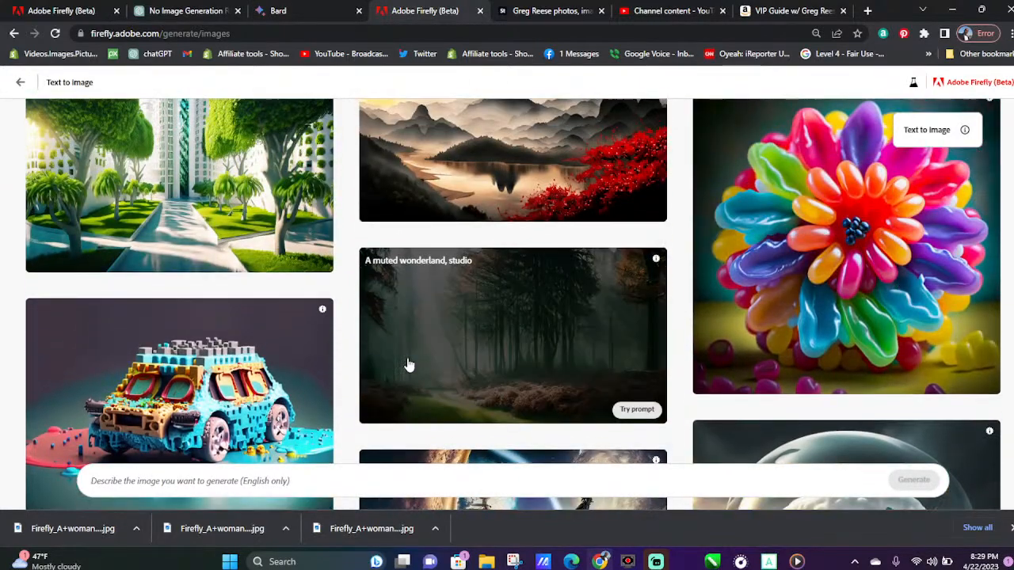
scroll(408, 365, "up", 1)
left_click(810, 351)
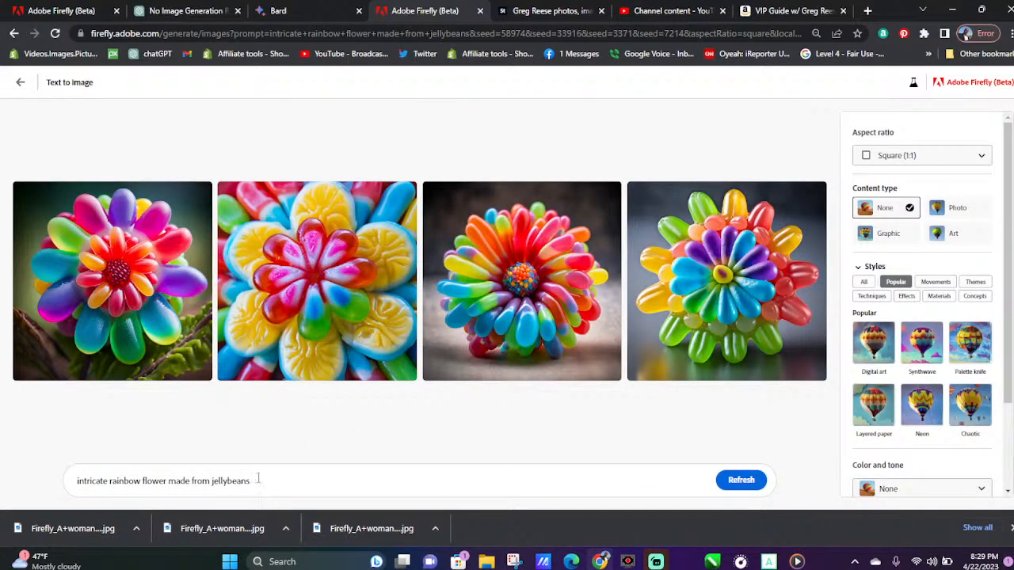
Replace "jellybeans" in the prompt with "orange slices", generate the images, and dismiss the downloads bar
left_click_drag(252, 480, 214, 488)
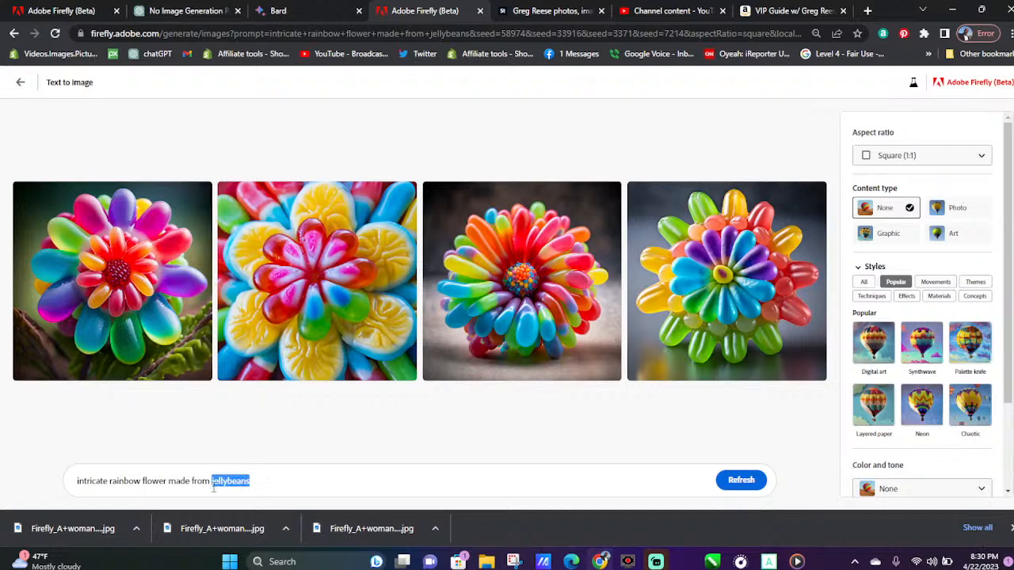
type("ora")
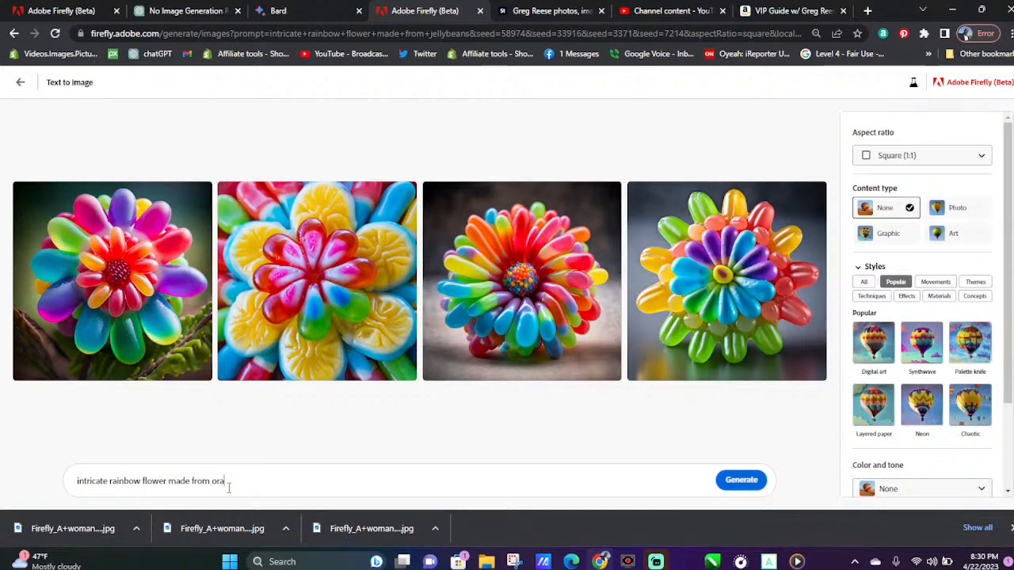
type("nge slices")
key("Return")
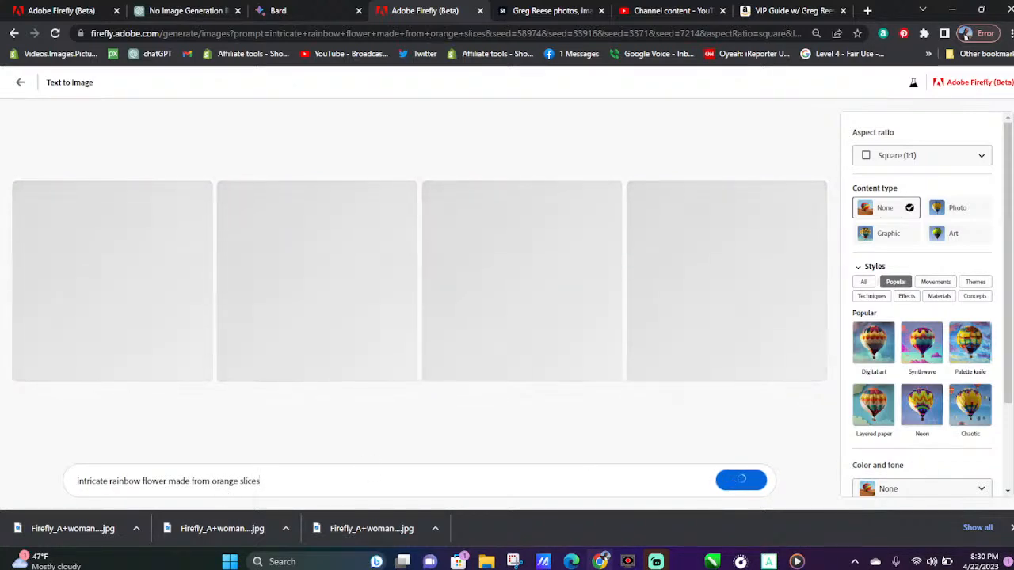
left_click(1010, 527)
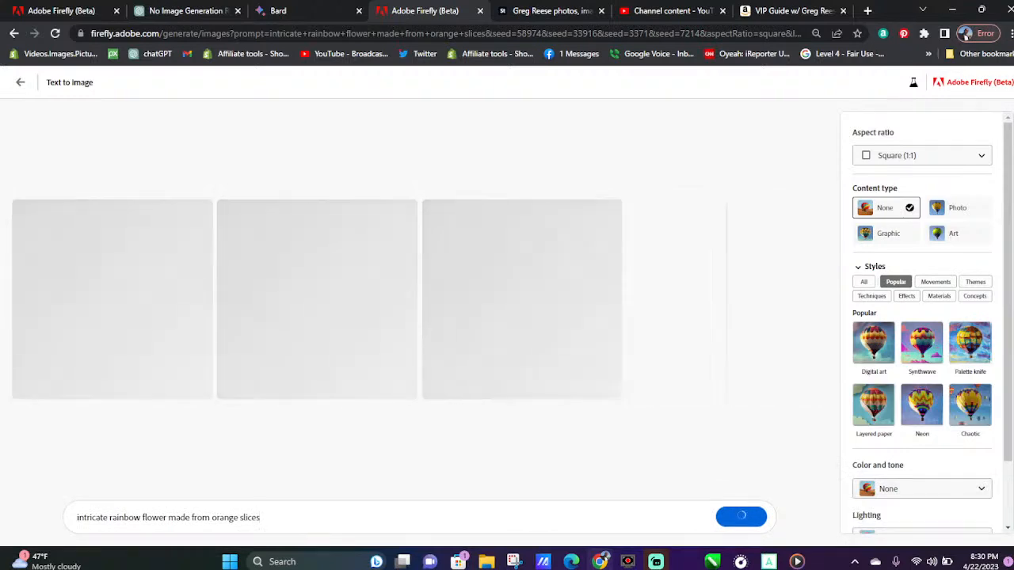
Download all four images of the rainbow flower made from orange slices
mouse_move(204, 247)
left_click(201, 211)
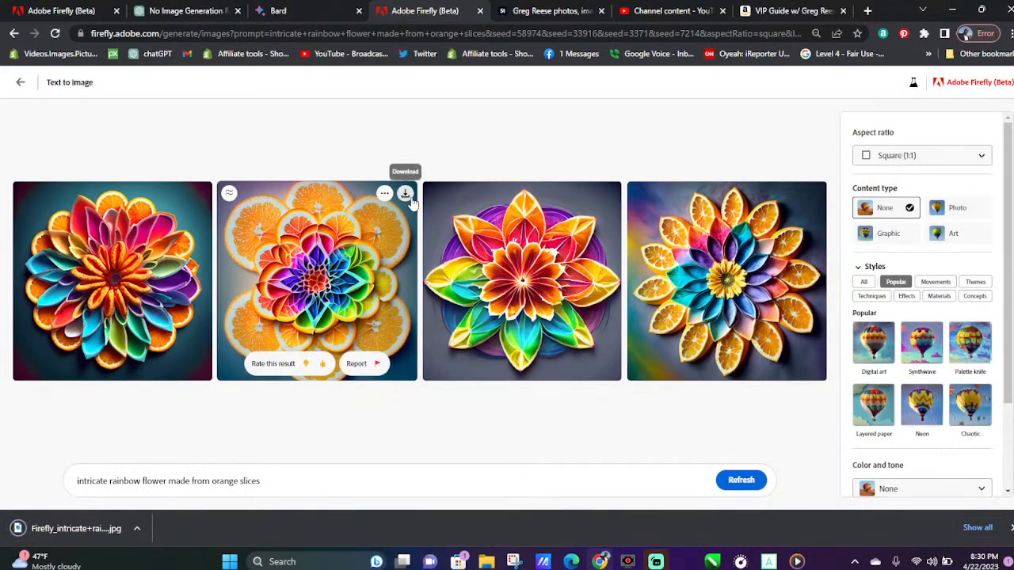
left_click(407, 195)
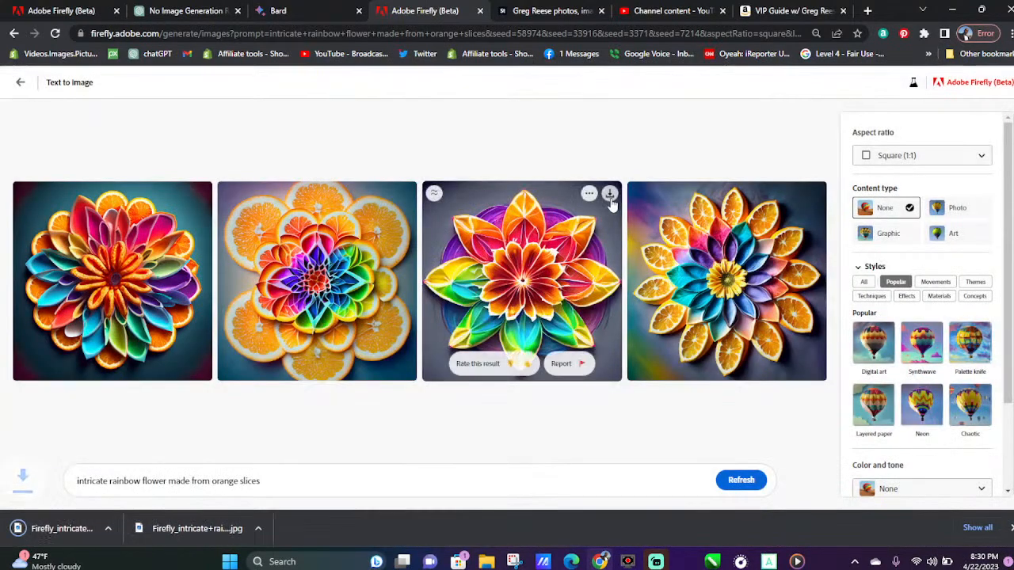
left_click(609, 197)
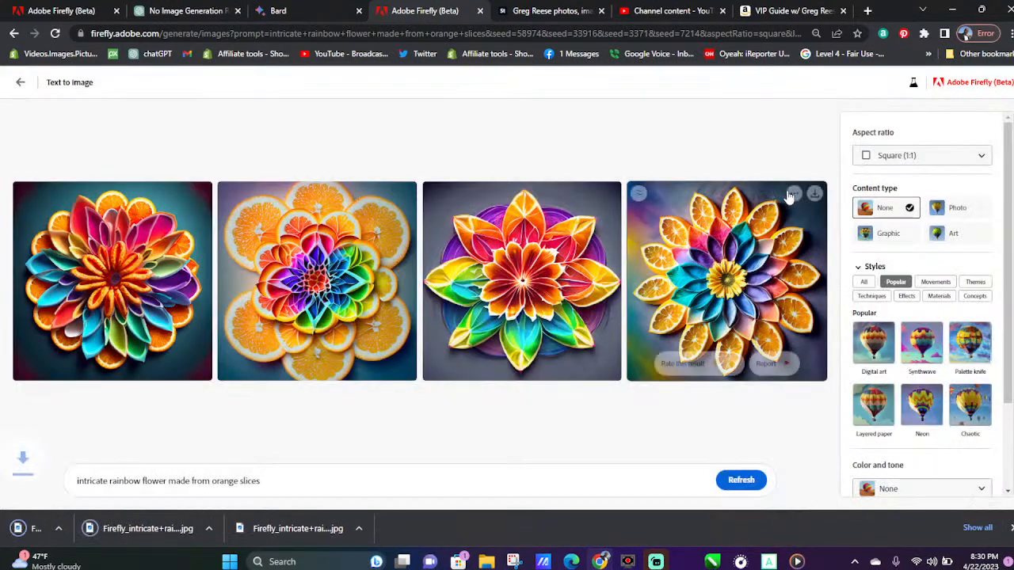
left_click(814, 196)
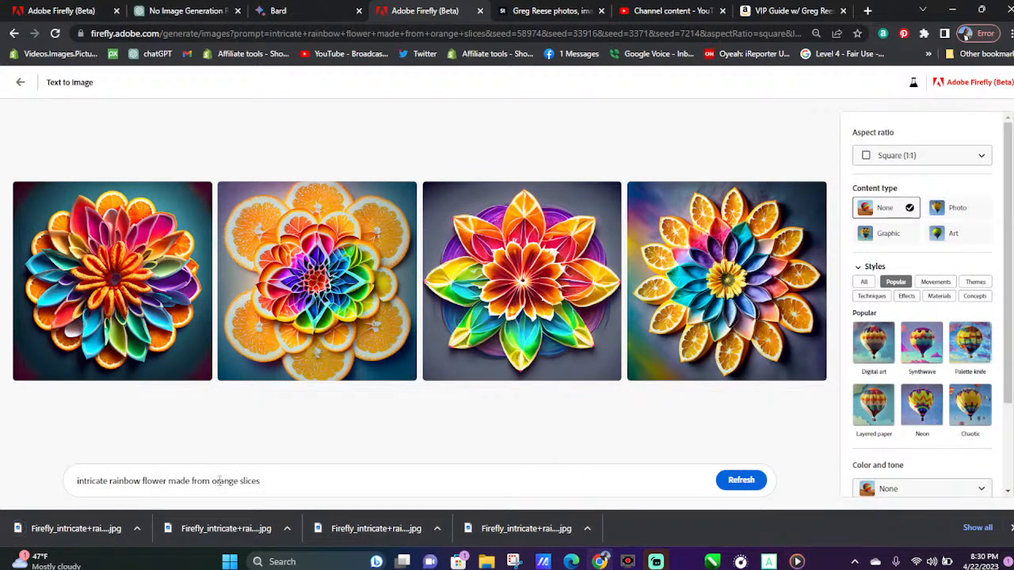
Replace "orange slices" in the prompt with "bananas" and generate the images
left_click_drag(213, 480, 276, 484)
type("banana")
key("Return")
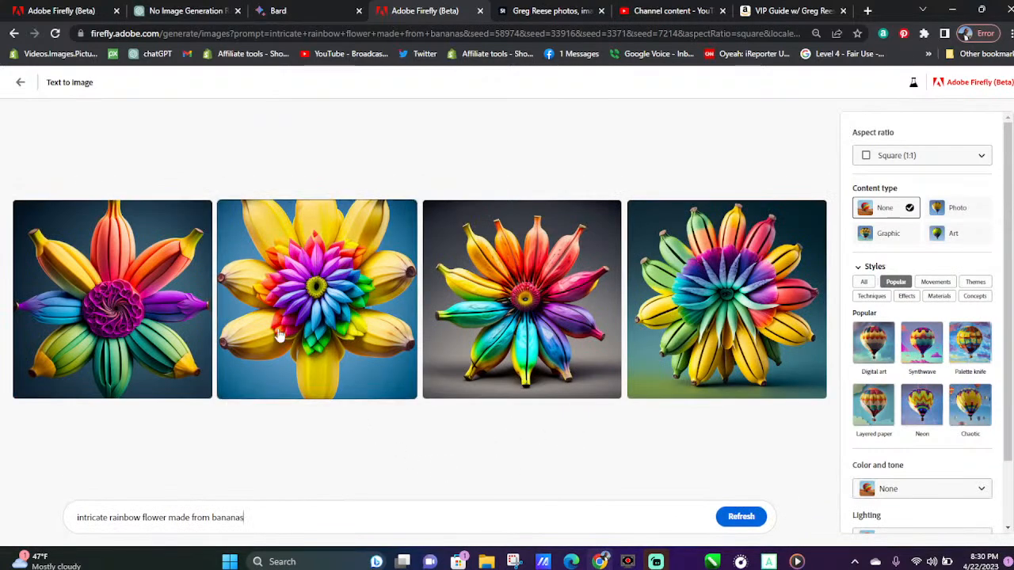
Download all four images of the rainbow flower made from bananas
mouse_move(188, 246)
left_click(200, 213)
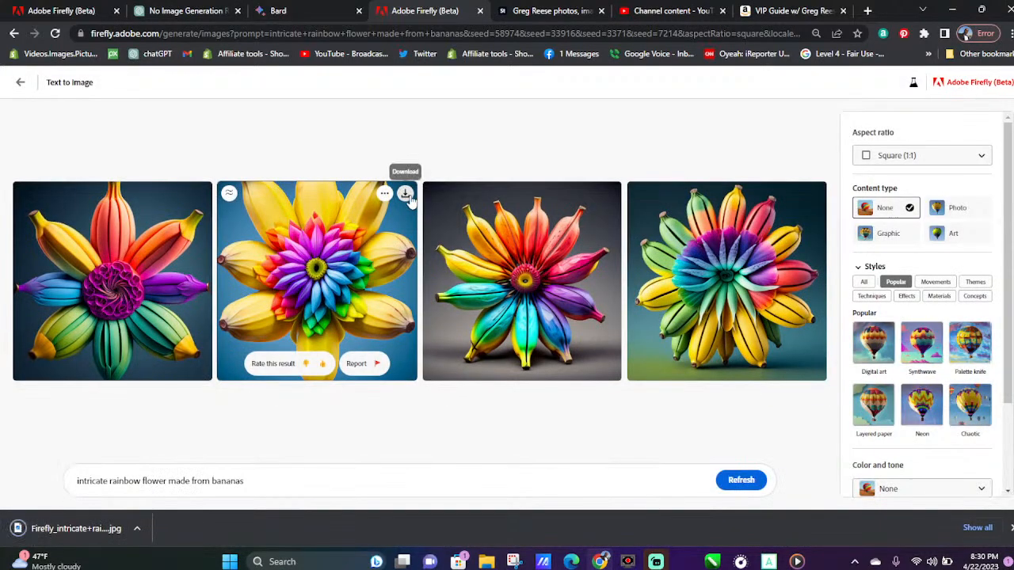
left_click(405, 195)
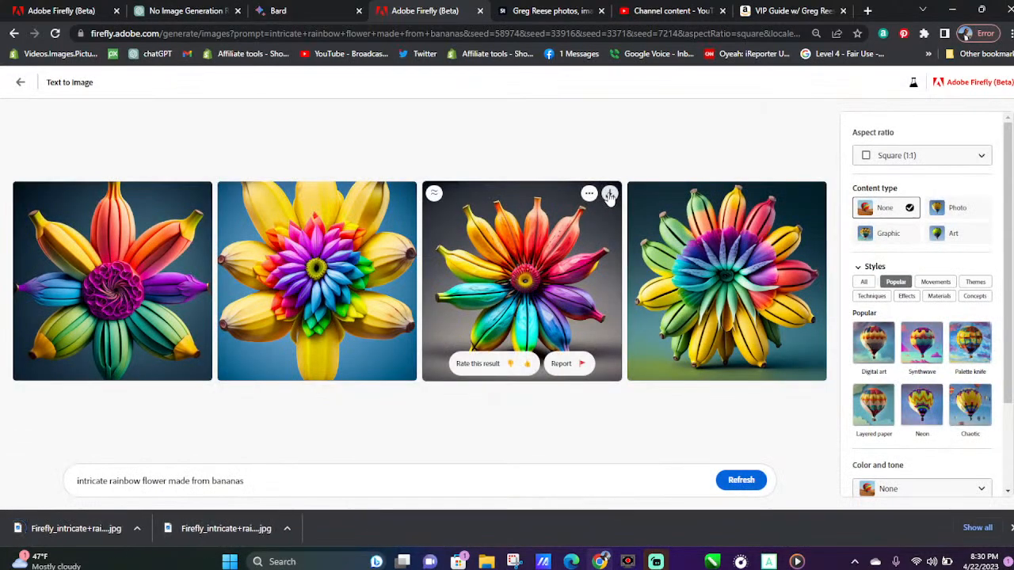
left_click(609, 195)
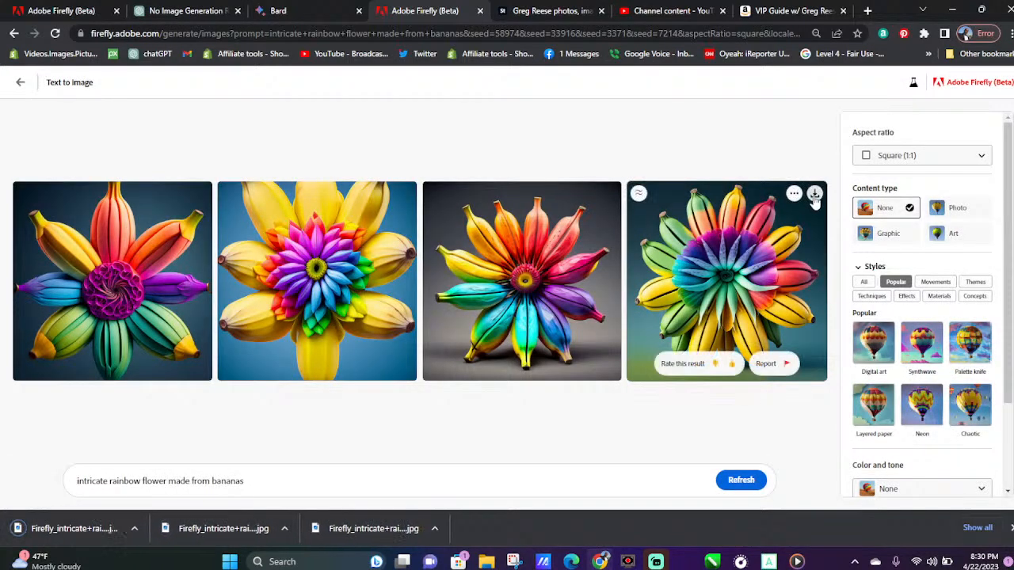
left_click(813, 197)
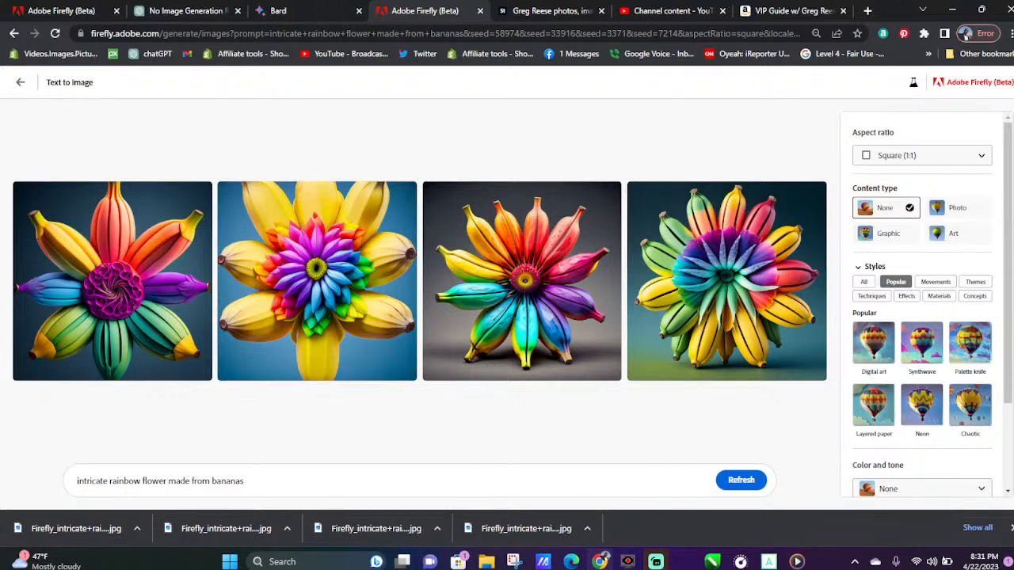
Dismiss the downloads bar and return to the text-to-image gallery of sample images
left_click(1009, 529)
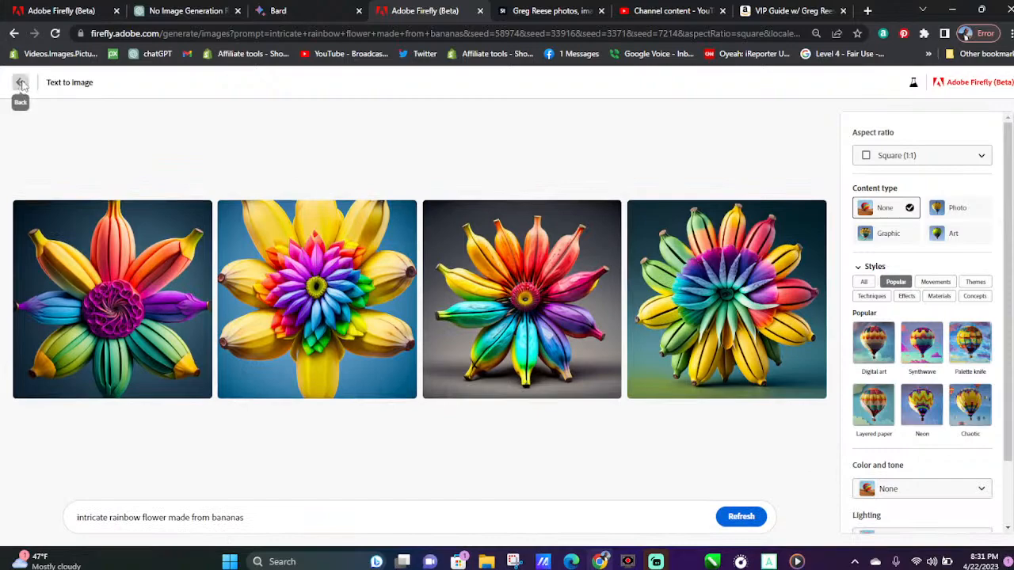
left_click(21, 83)
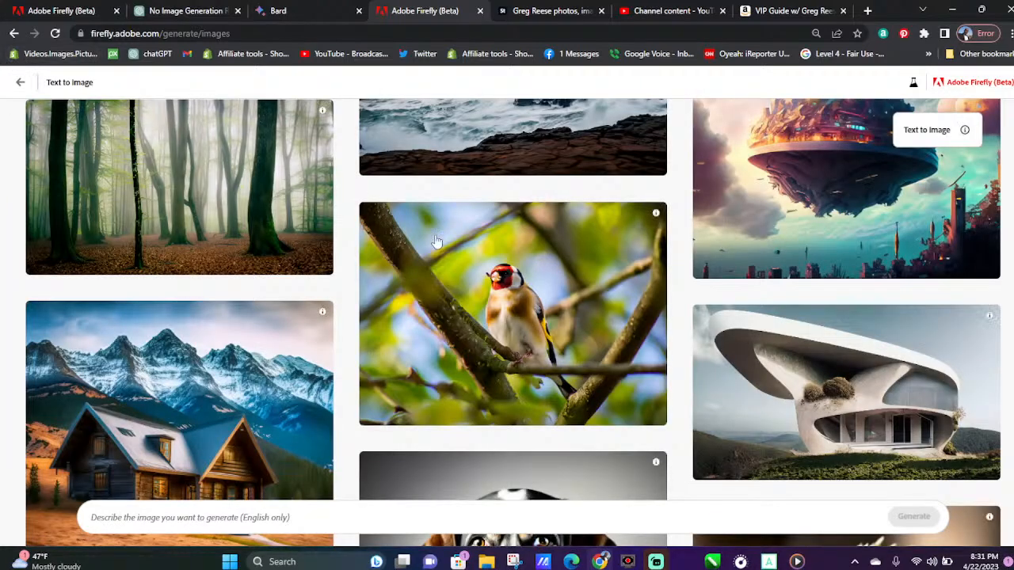
Find the 3d fluffy llama sample in the gallery and try its prompt
scroll(661, 356, "up", 3)
scroll(668, 356, "up", 2)
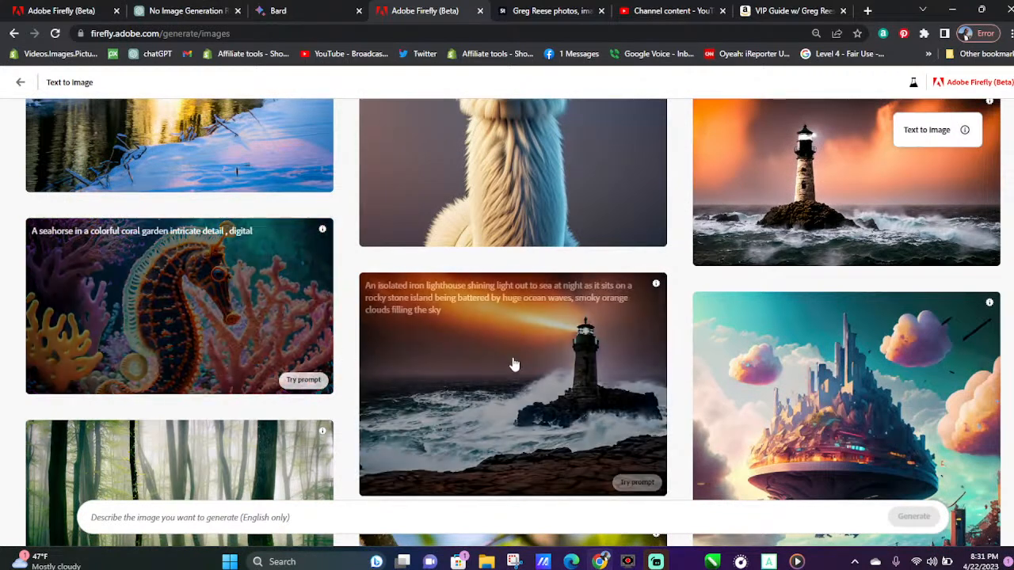
scroll(407, 356, "up", 3)
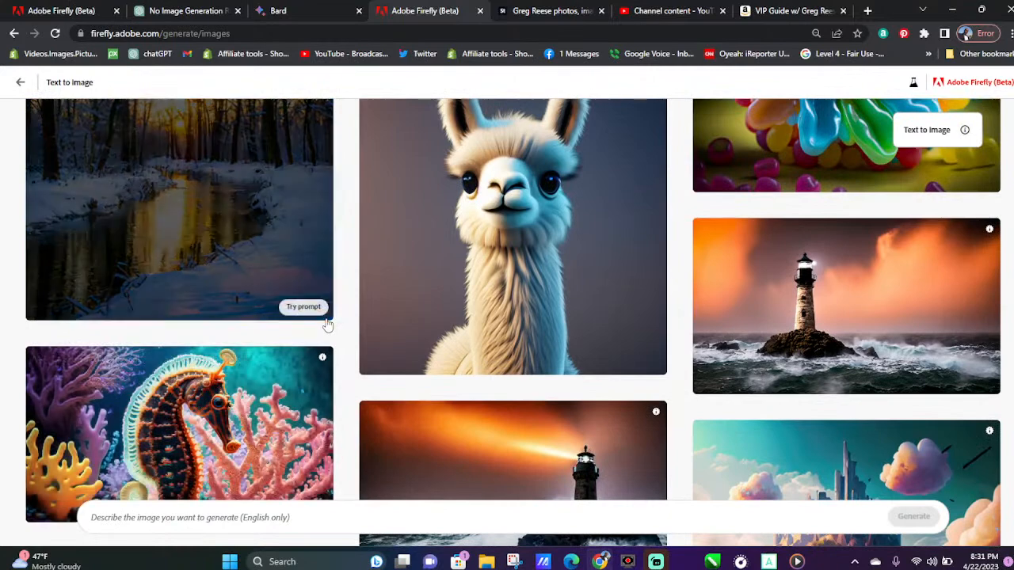
scroll(579, 308, "up", 2)
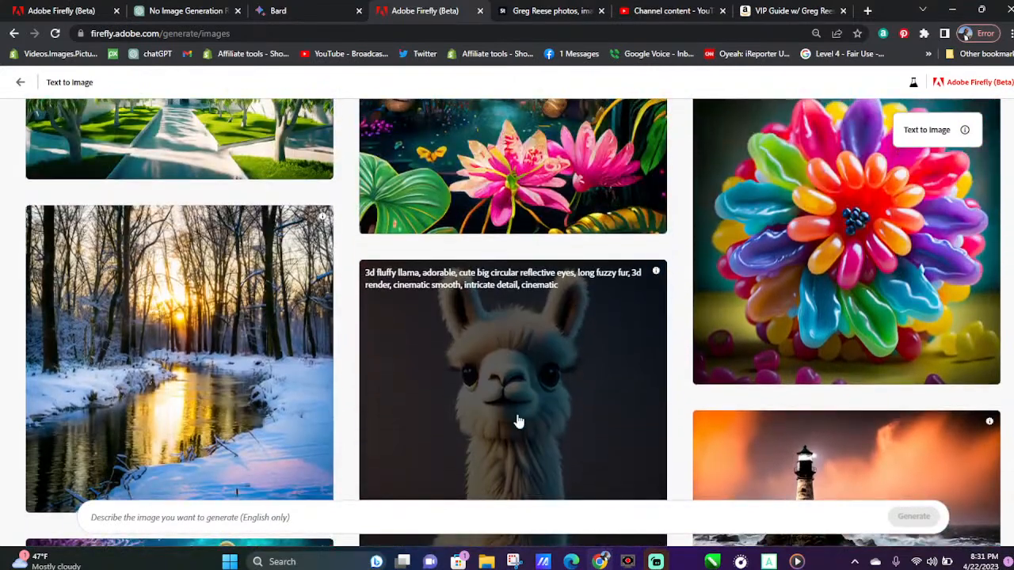
left_click(515, 421)
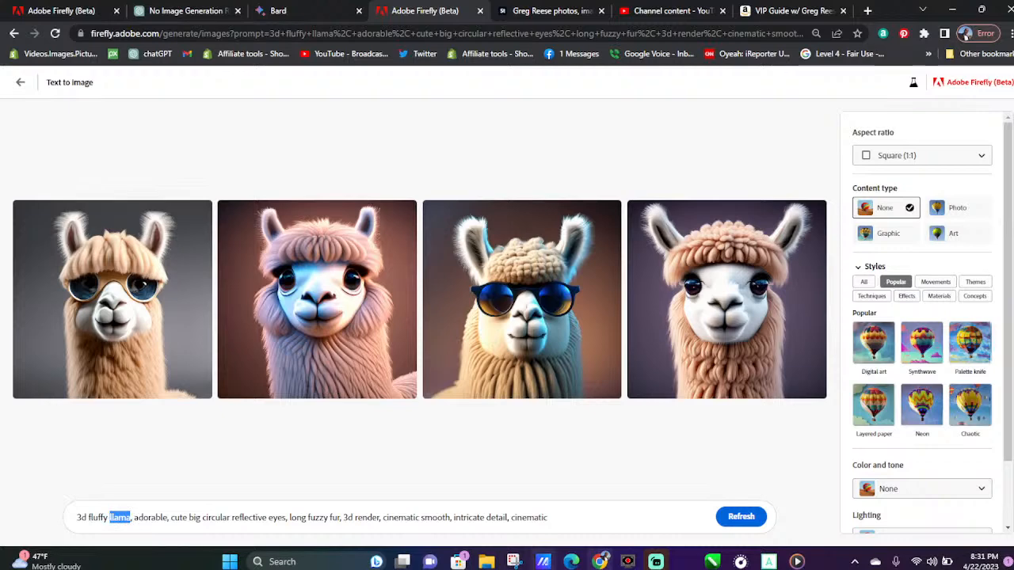
Replace "llama" in the prompt with "bear" and generate the images
type("bear")
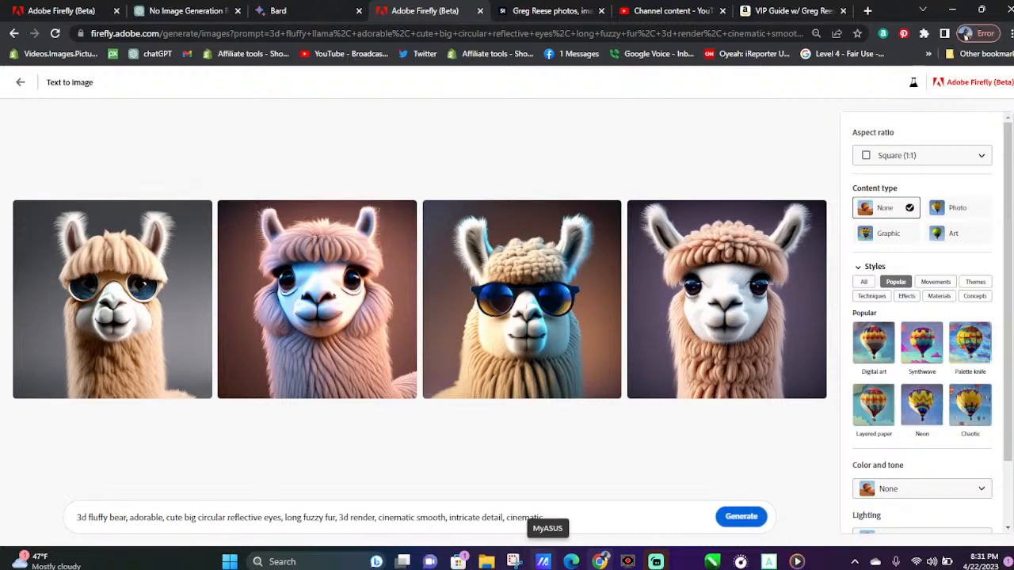
key("Return")
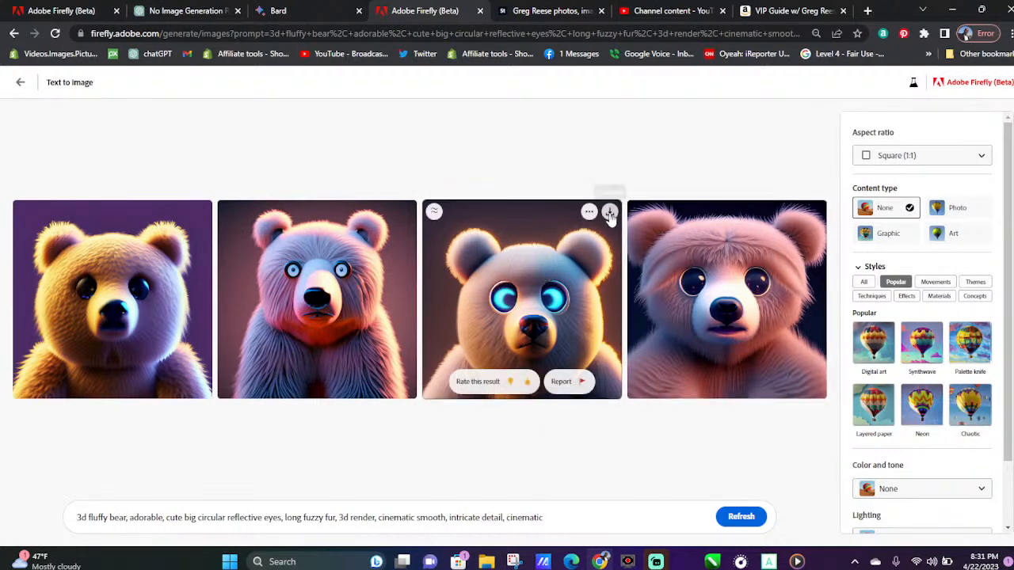
Download all four images of the 3d fluffy bear
left_click(608, 211)
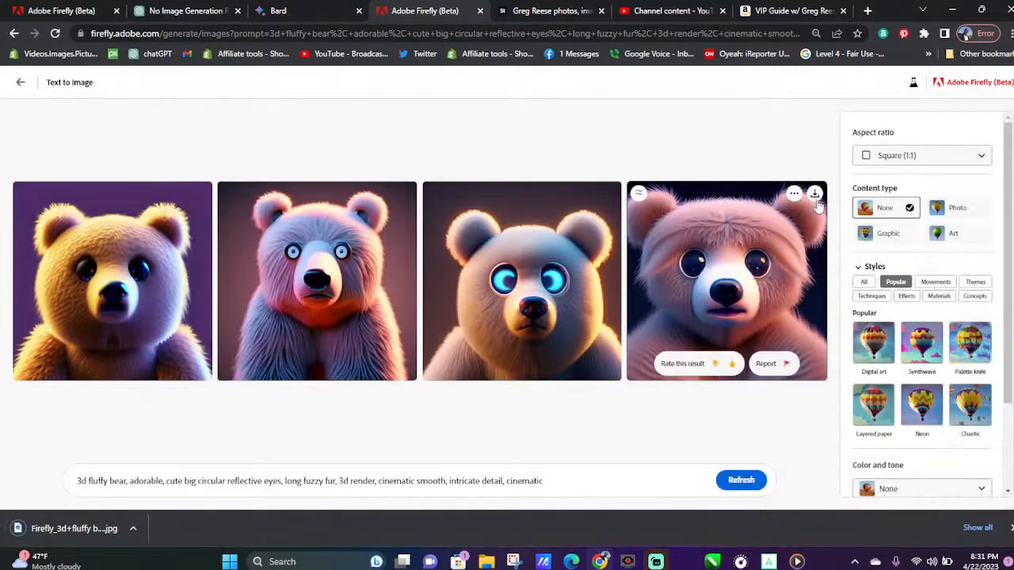
left_click(812, 194)
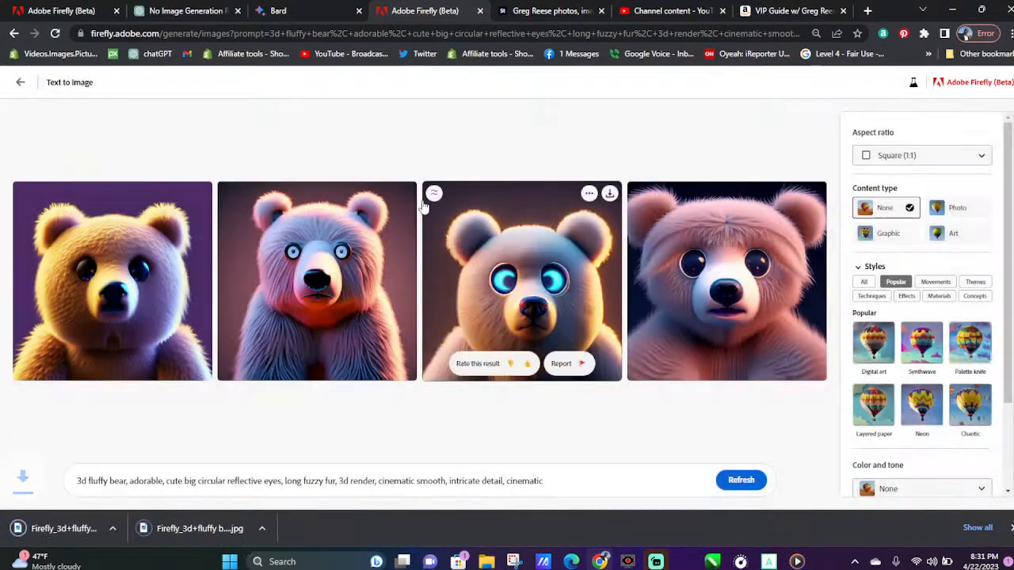
left_click(403, 194)
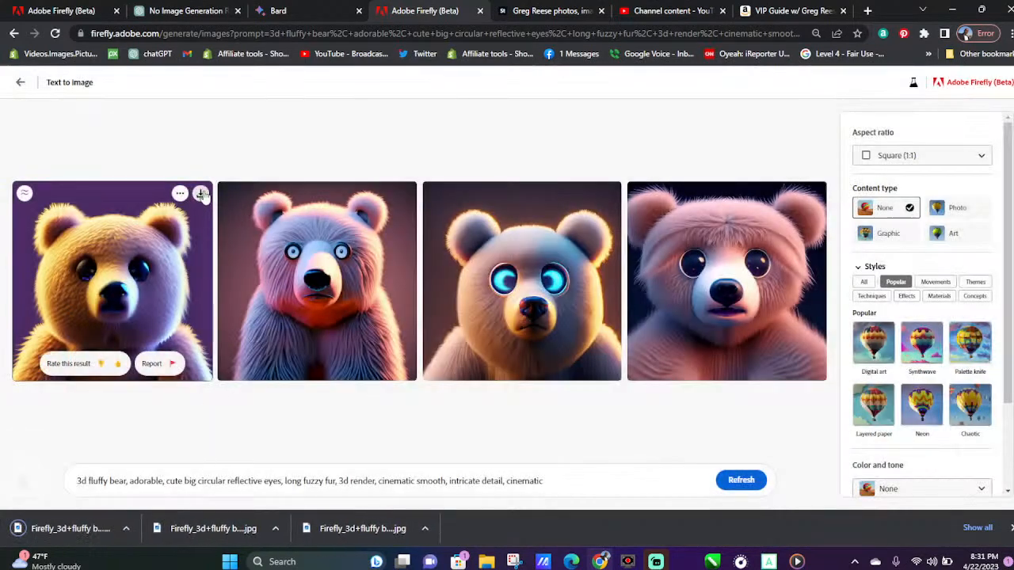
left_click(206, 192)
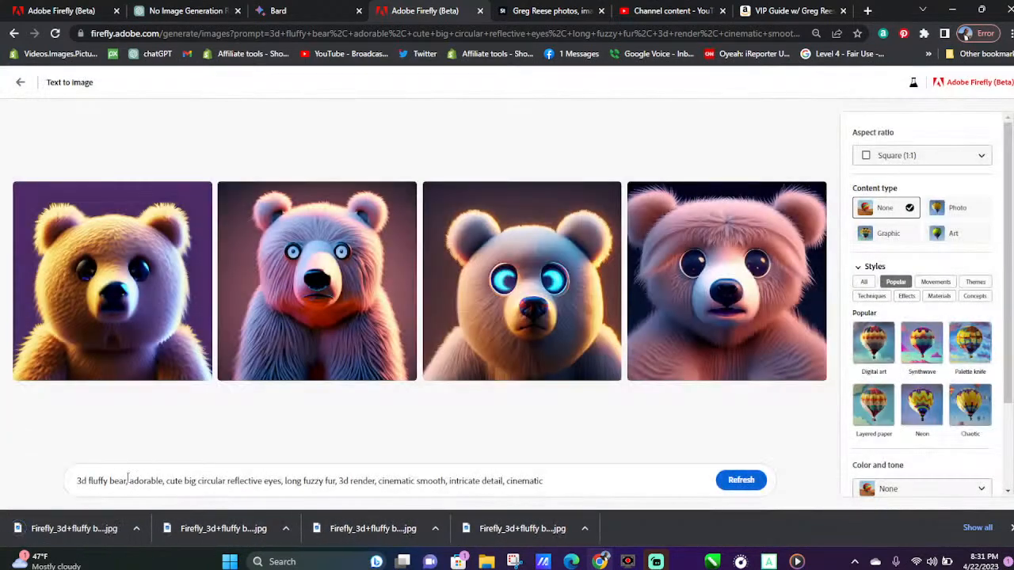
Replace "bear" in the prompt with "blue character" and generate the images
mouse_move(127, 480)
left_mouse_down()
mouse_move(97, 480)
mouse_move(108, 480)
left_mouse_up()
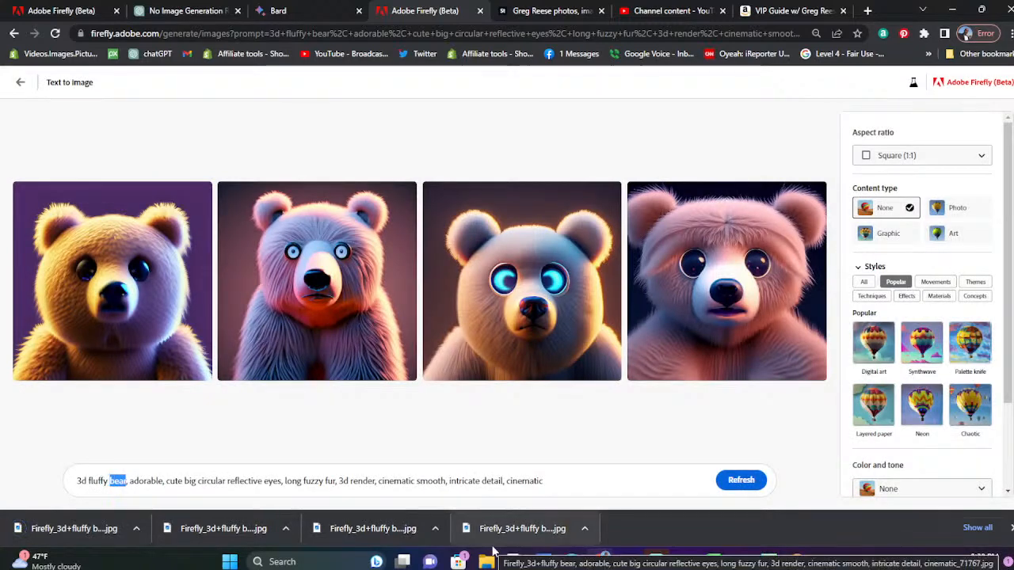
type("blue")
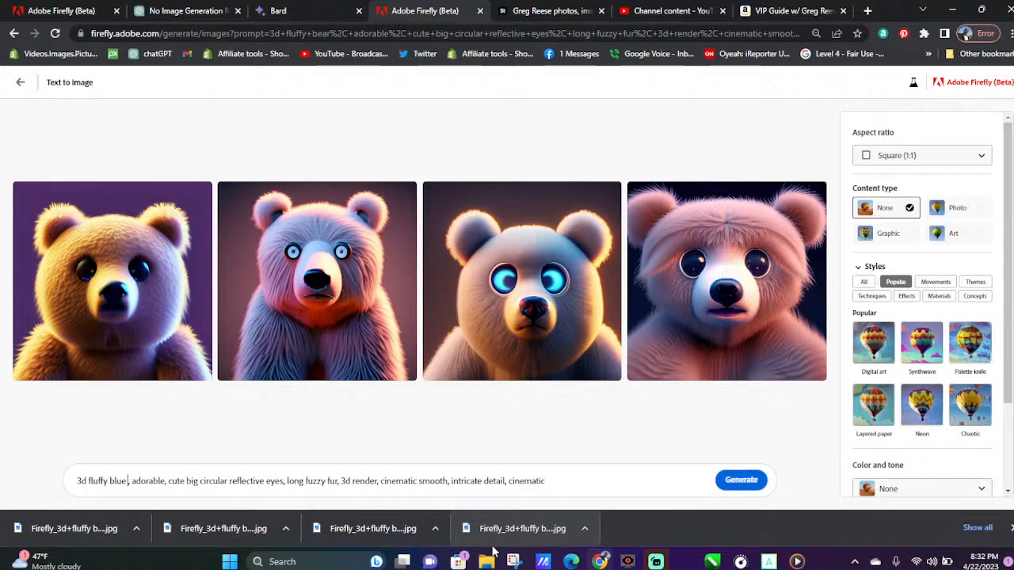
type(" chara")
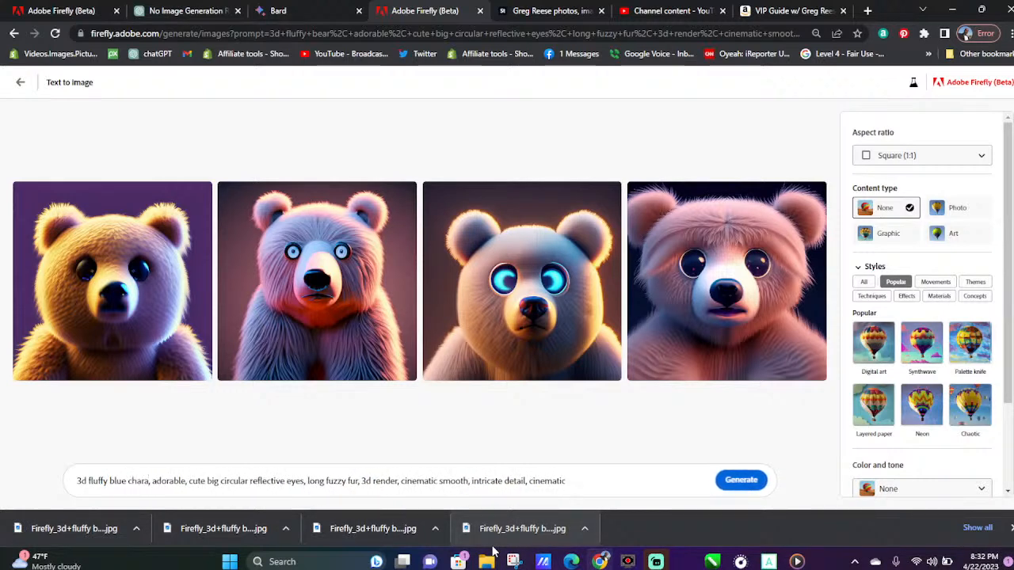
type("cter")
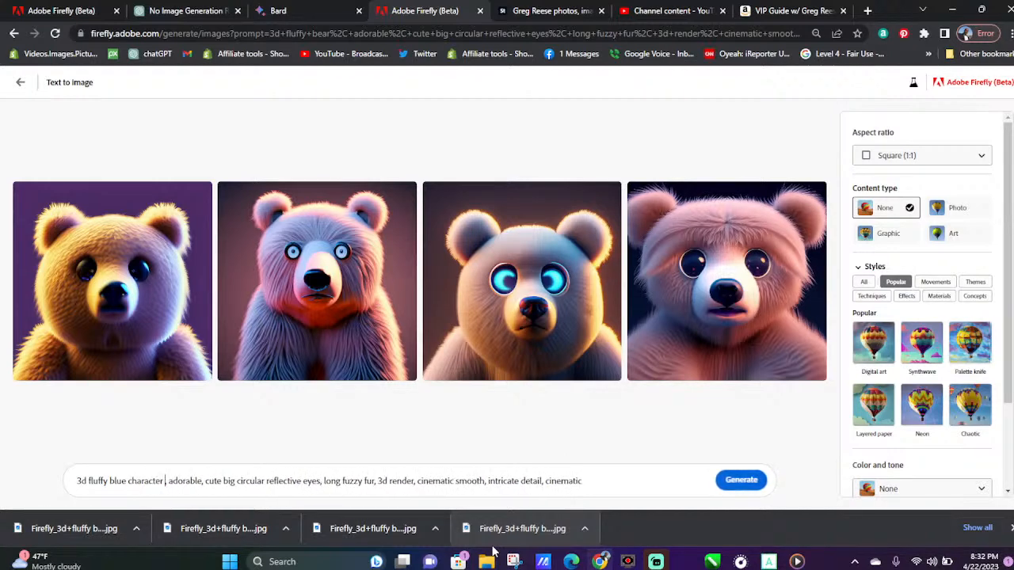
key("BackSpace")
key("Return")
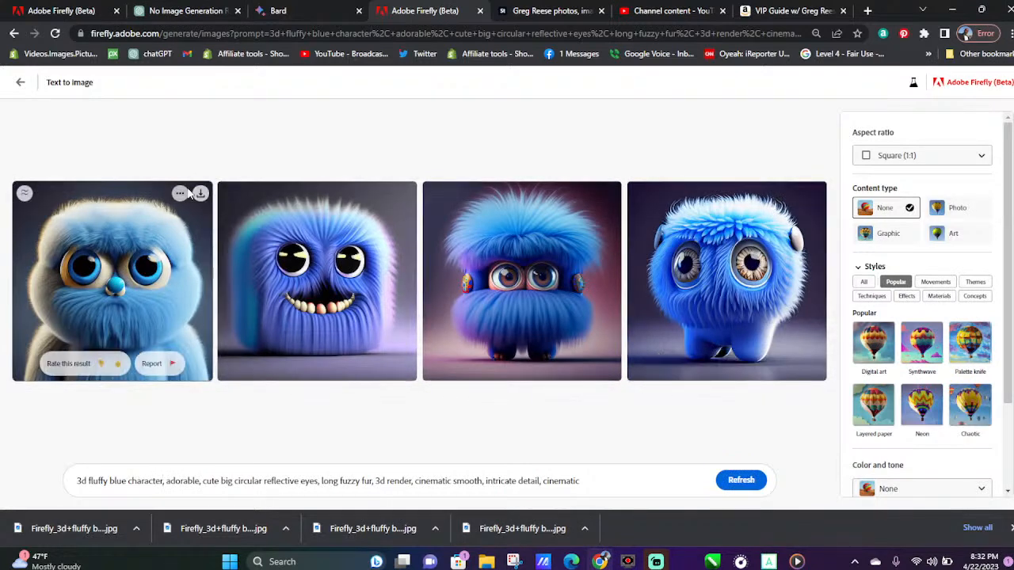
Download all four images of the 3d fluffy blue character
left_click(201, 194)
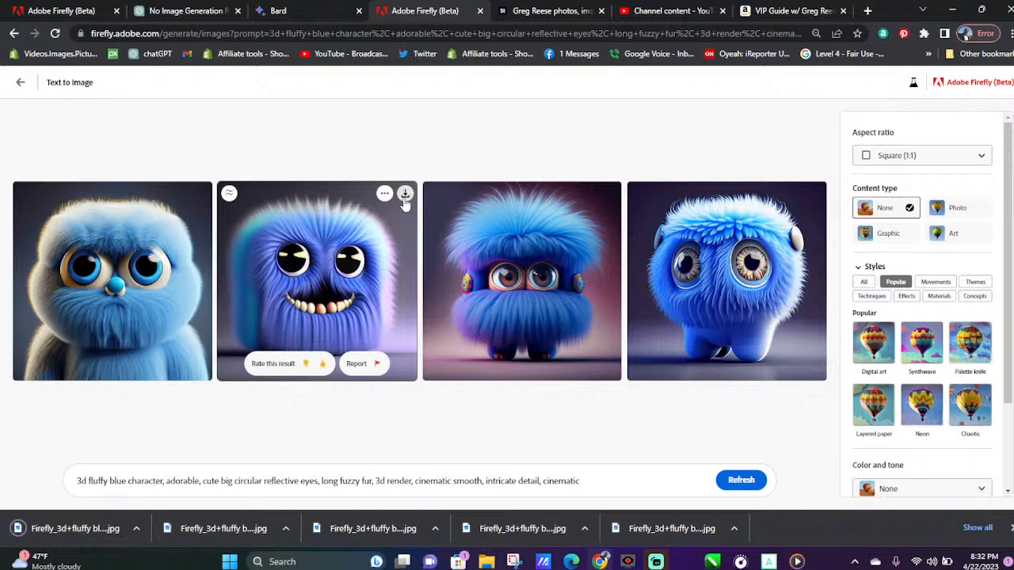
left_click(405, 195)
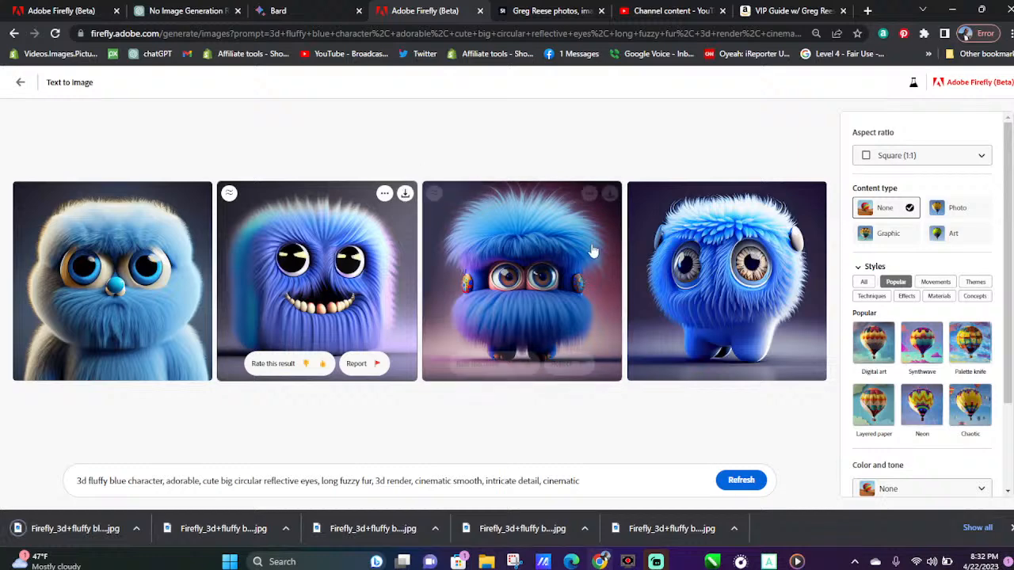
left_click(609, 194)
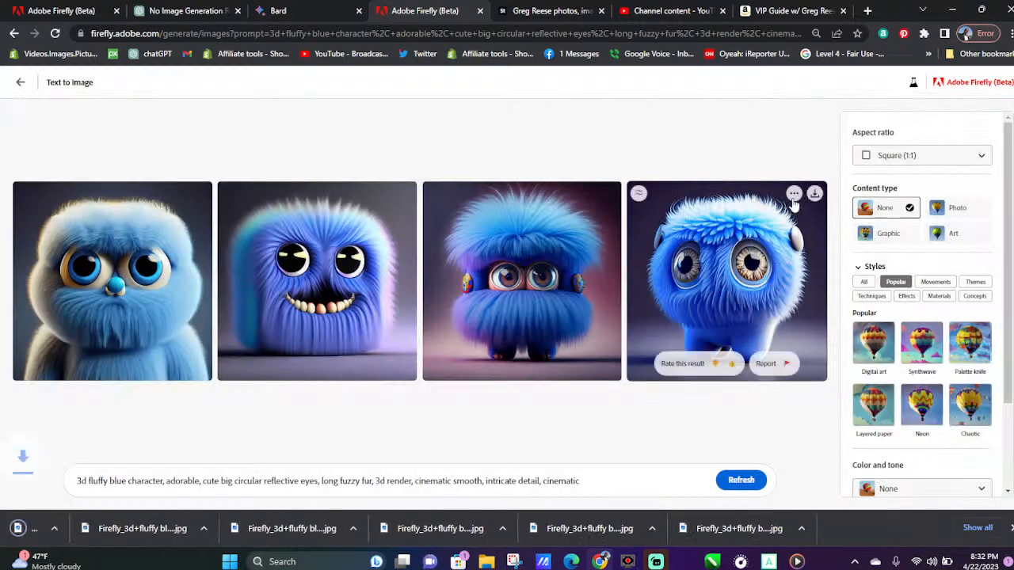
left_click(815, 192)
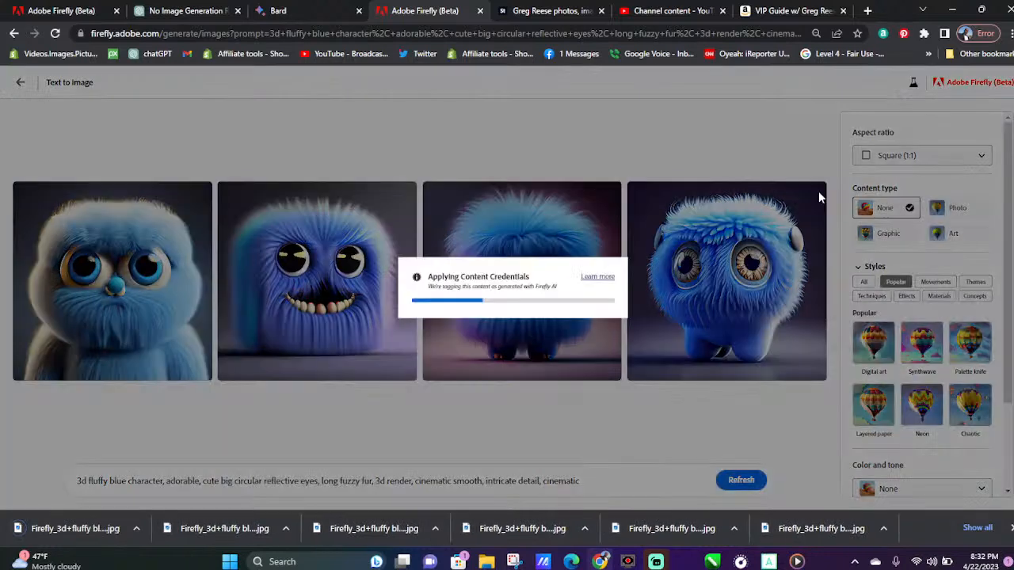
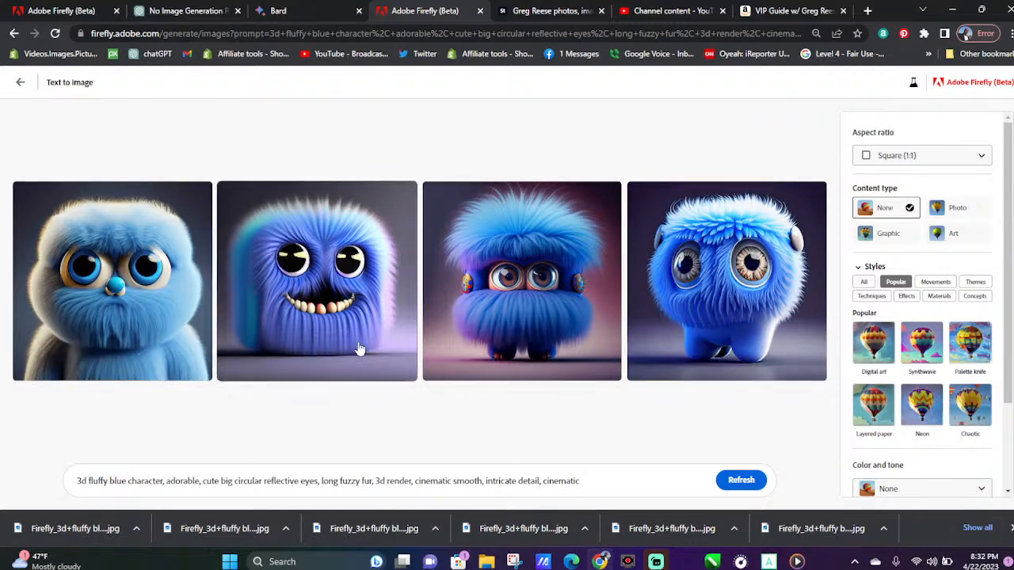
Rate the second blue character image and dismiss the list of finished downloads
left_click(323, 364)
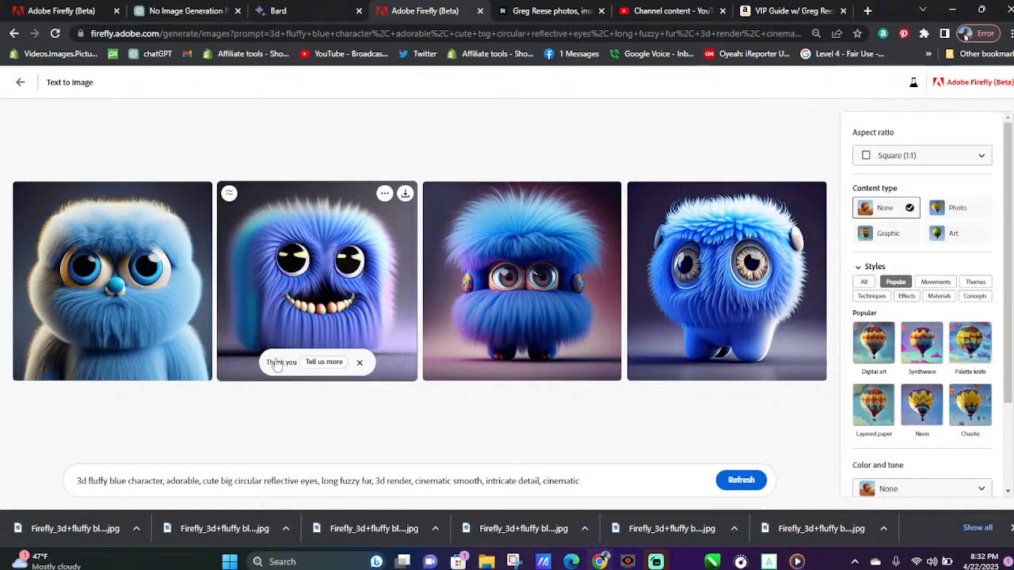
left_click(1010, 529)
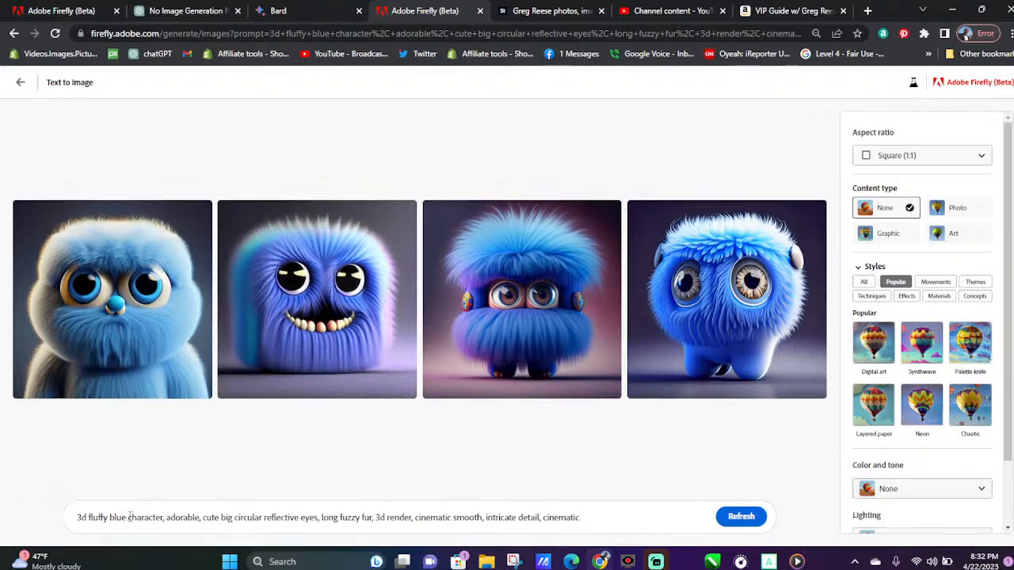
Replace "blue" in the prompt with "pink" and generate the images
left_click_drag(125, 519, 117, 536)
type("pink")
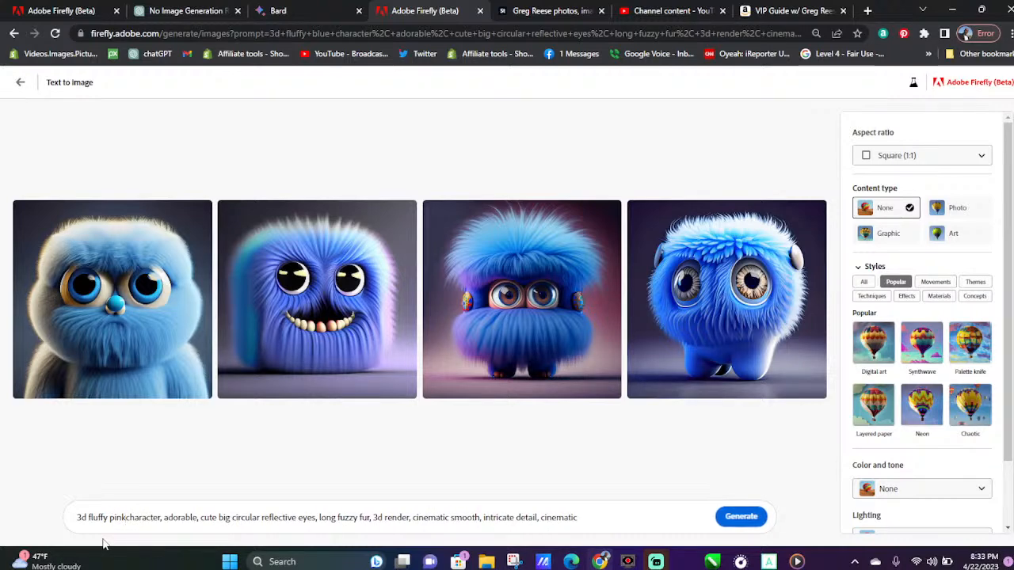
key("Return")
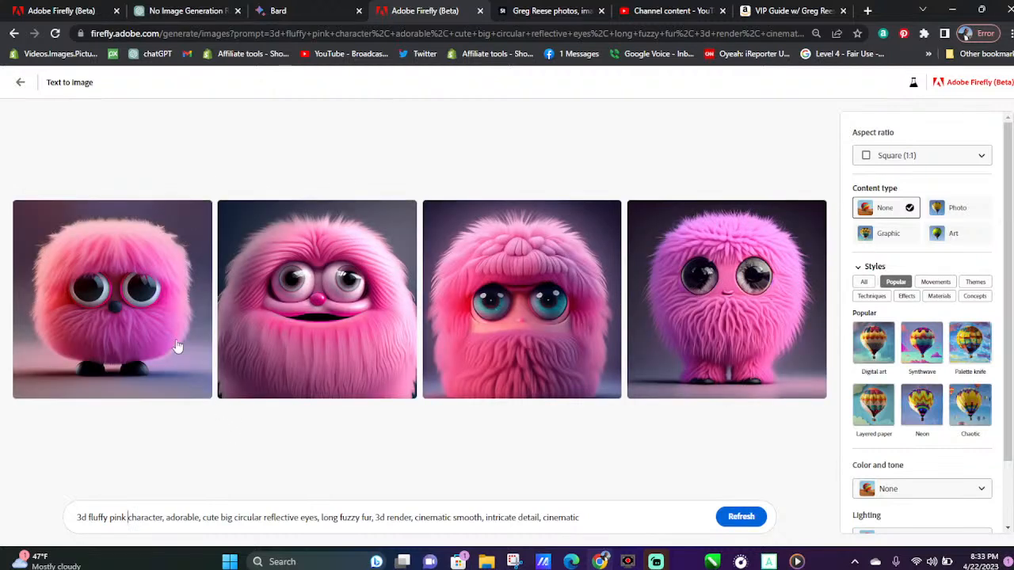
Download all four images of the 3d fluffy pink character
left_click(200, 212)
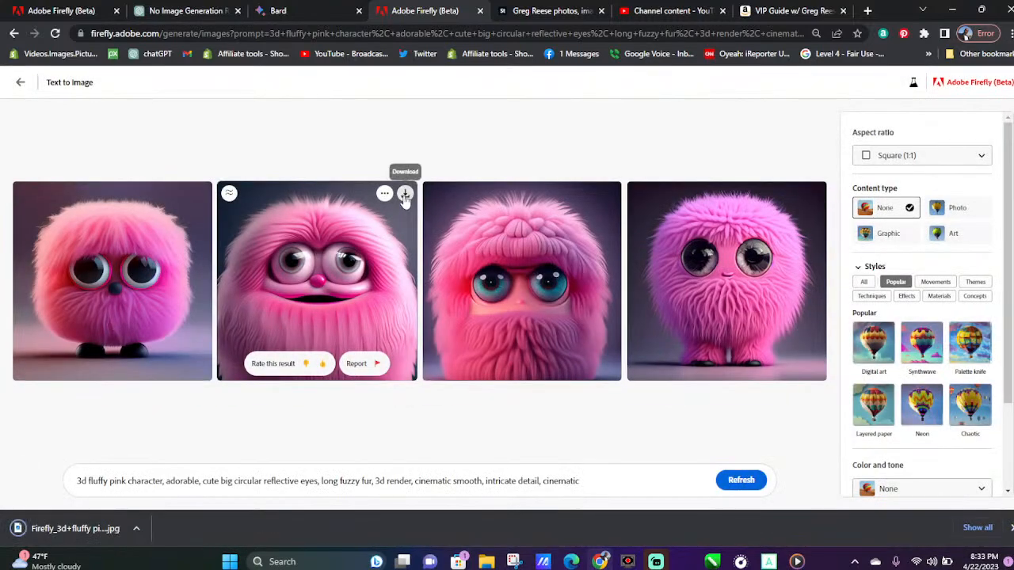
left_click(405, 195)
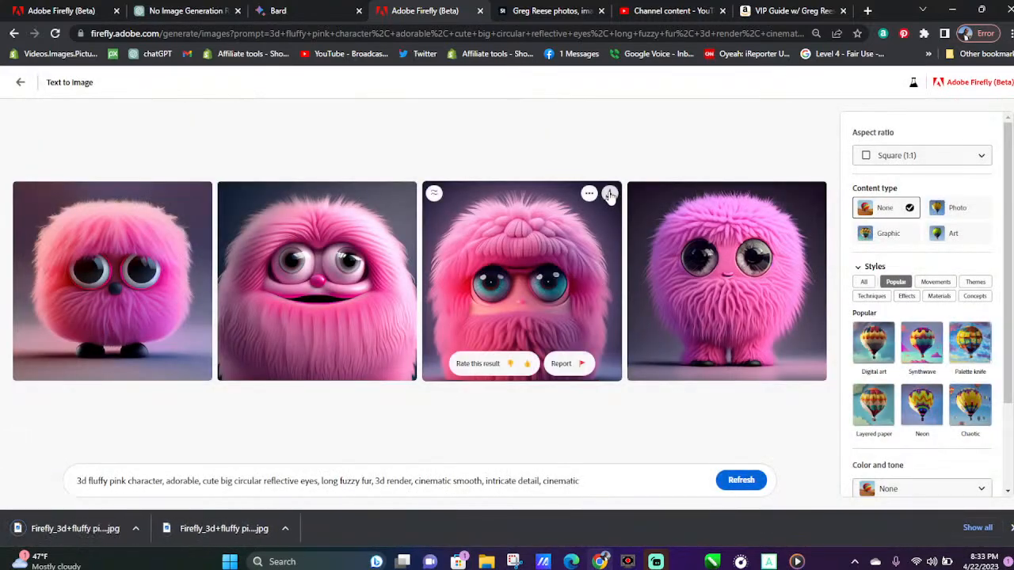
left_click(610, 196)
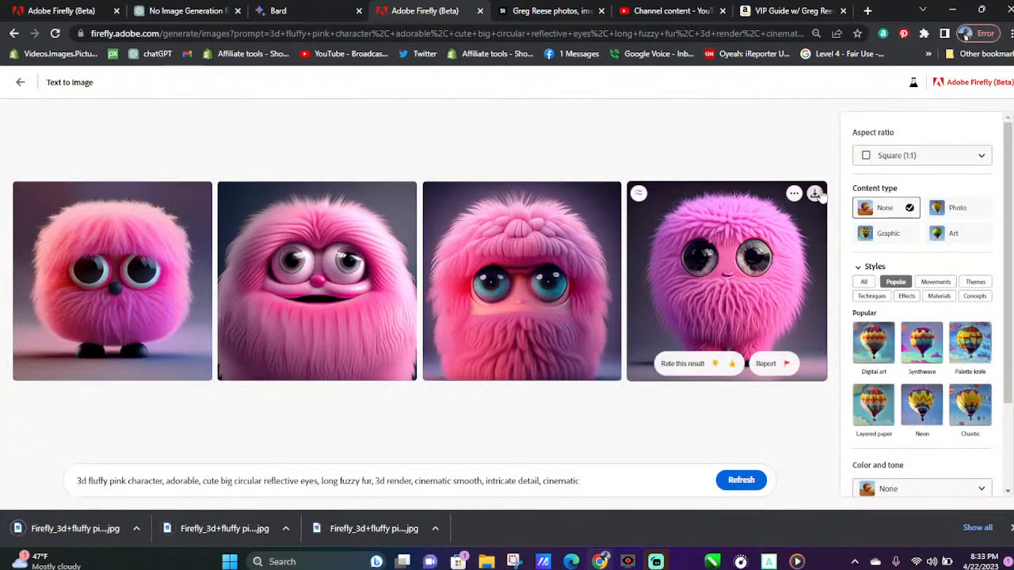
left_click(815, 194)
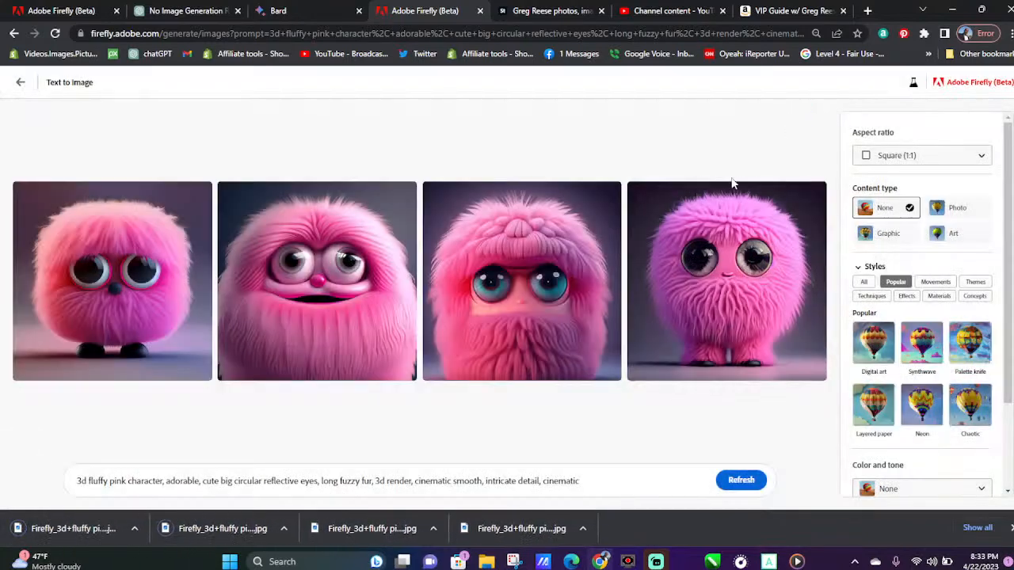
Open the VIP GUIDE channel's community posts on YouTube and read the full post about the images downloaded from Adobe Firefly
left_click(672, 11)
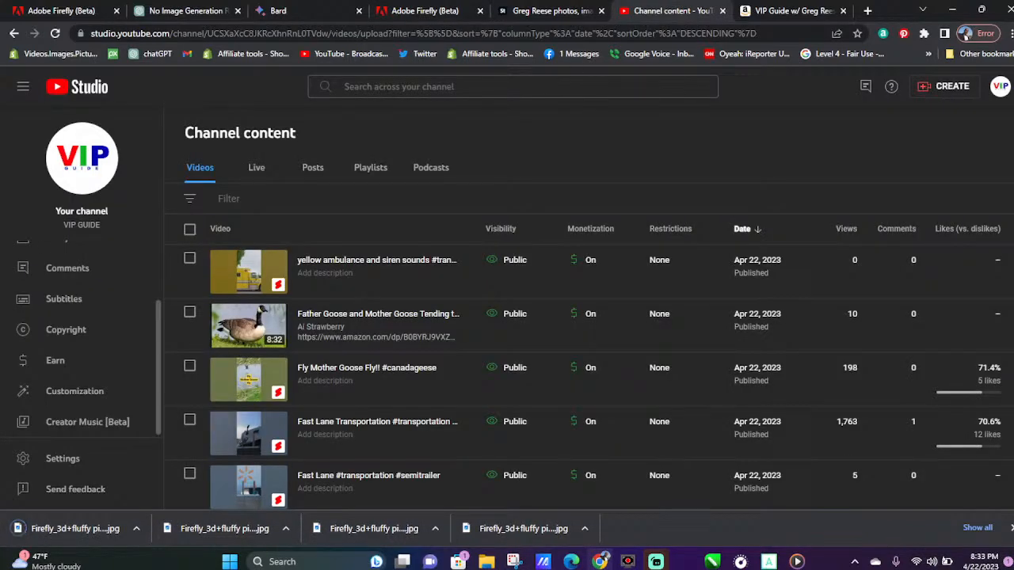
left_click(85, 161)
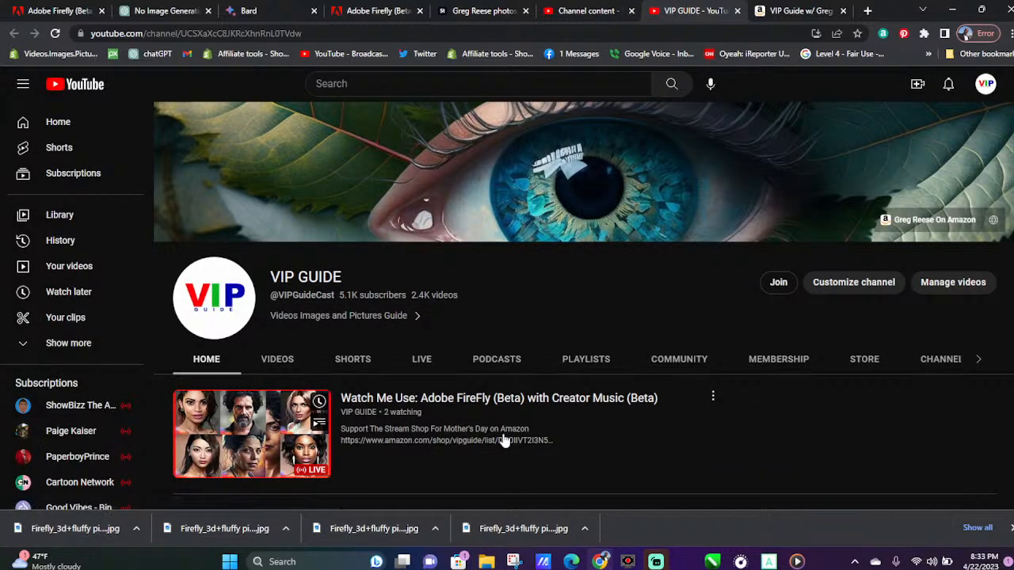
left_click(669, 361)
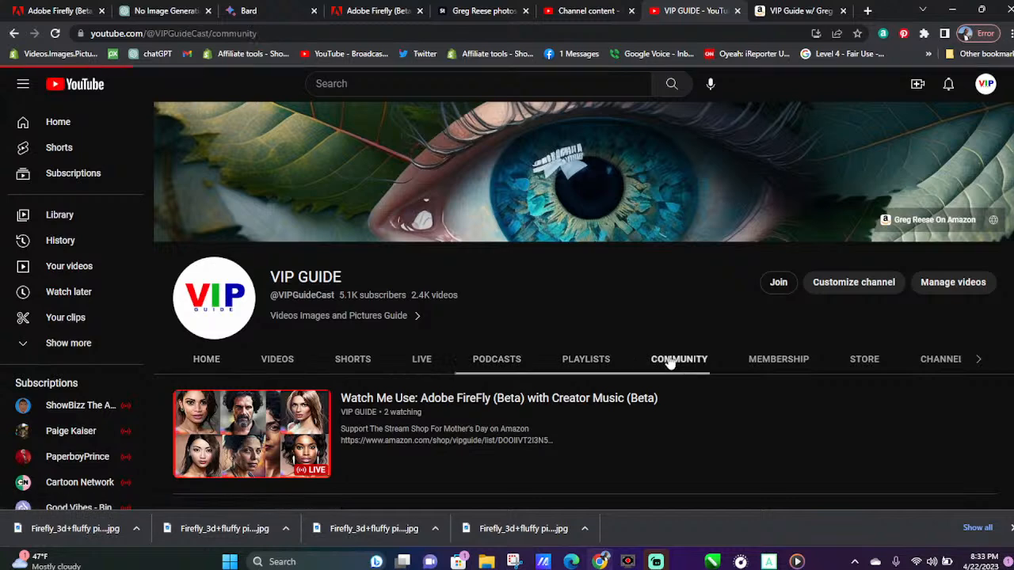
scroll(479, 404, "down", 5)
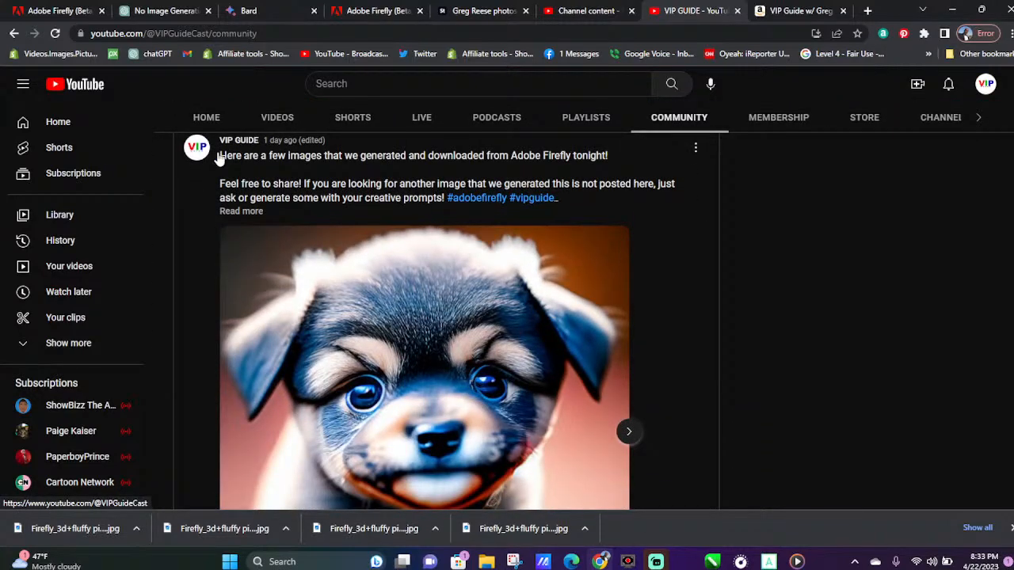
left_click_drag(220, 155, 639, 209)
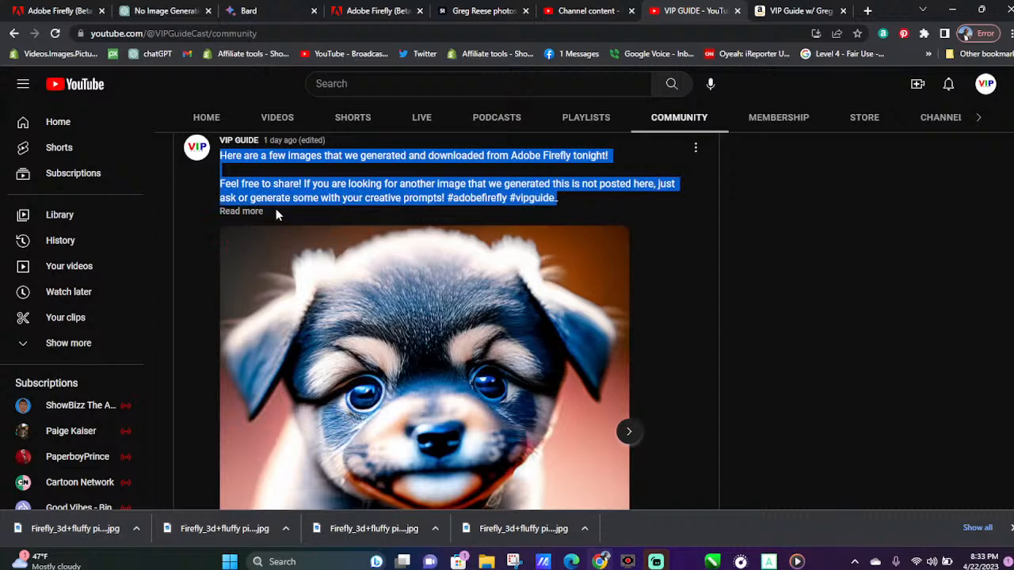
left_click(252, 211)
scroll(630, 248, "down", 1)
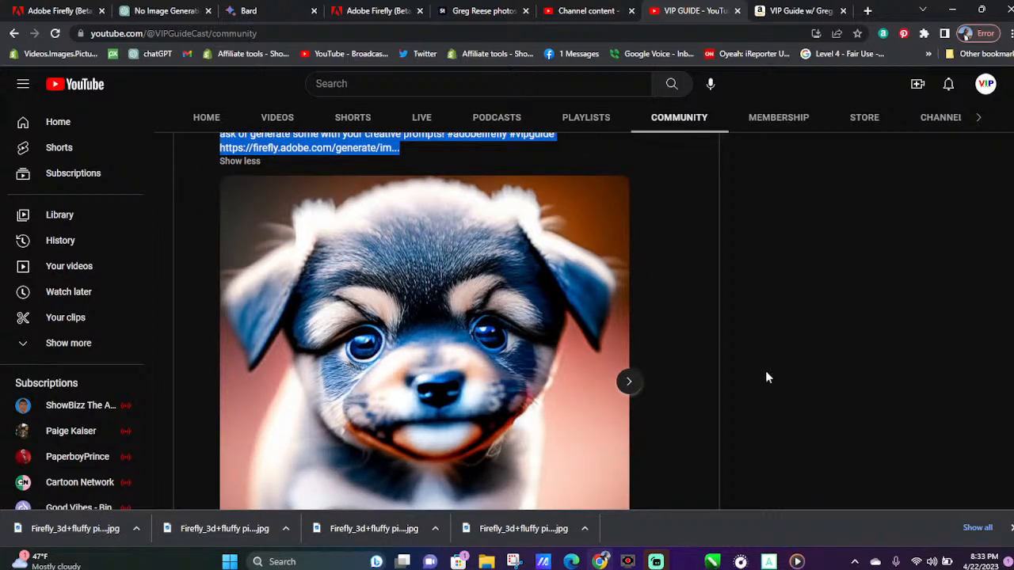
left_click(1009, 529)
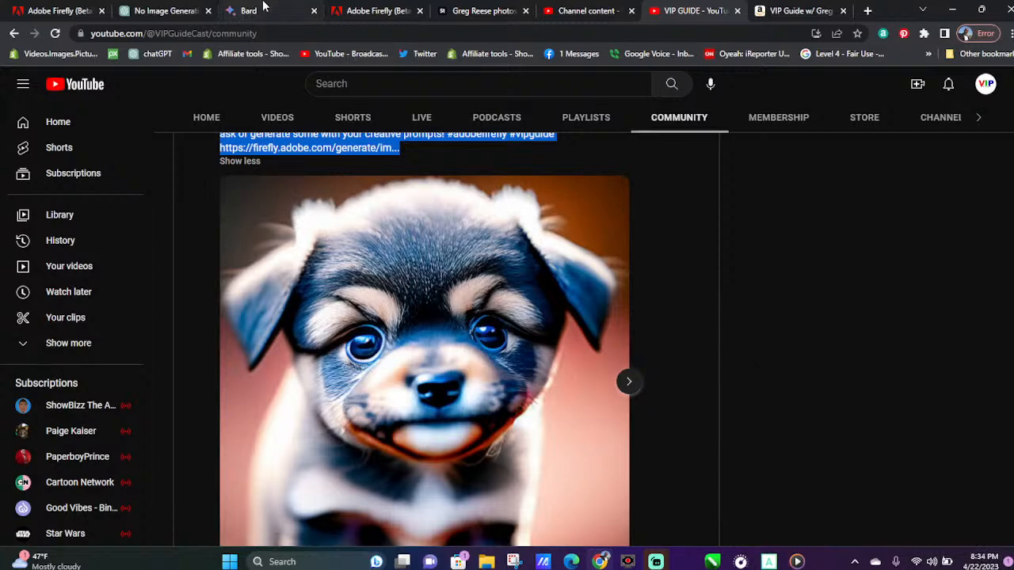
Return to the Adobe Firefly image generator, replace "pink" in the prompt with "rainbow" and generate the images
left_click(388, 6)
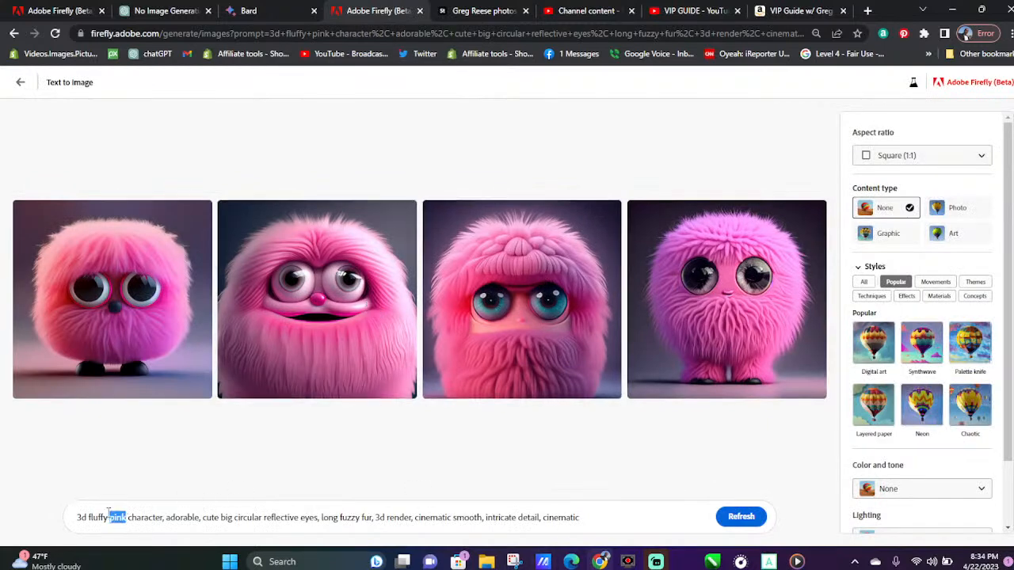
left_click_drag(106, 519, 110, 522)
type("rainbow")
key("Return")
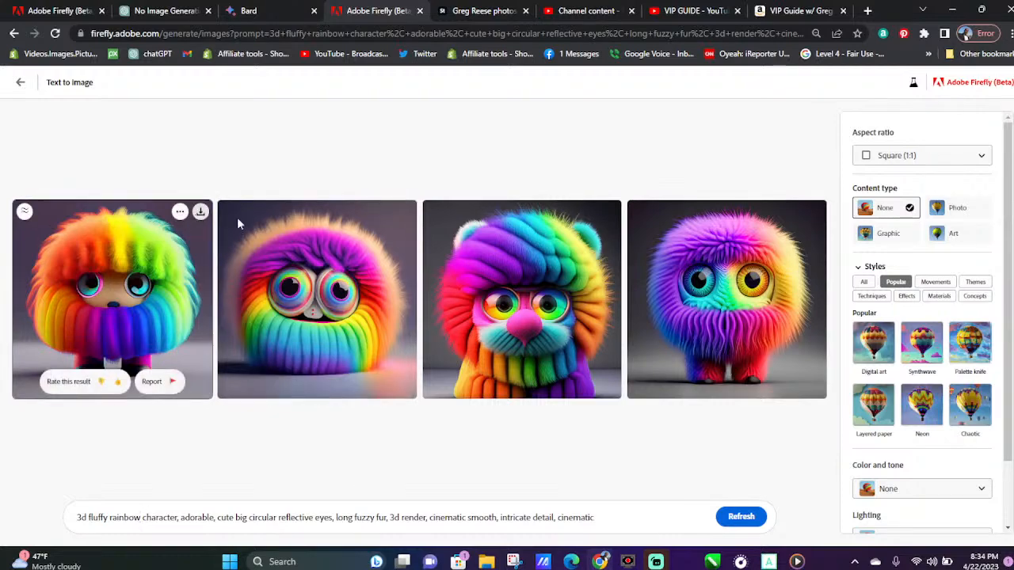
Download all four images of the 3d fluffy rainbow character
left_click(201, 214)
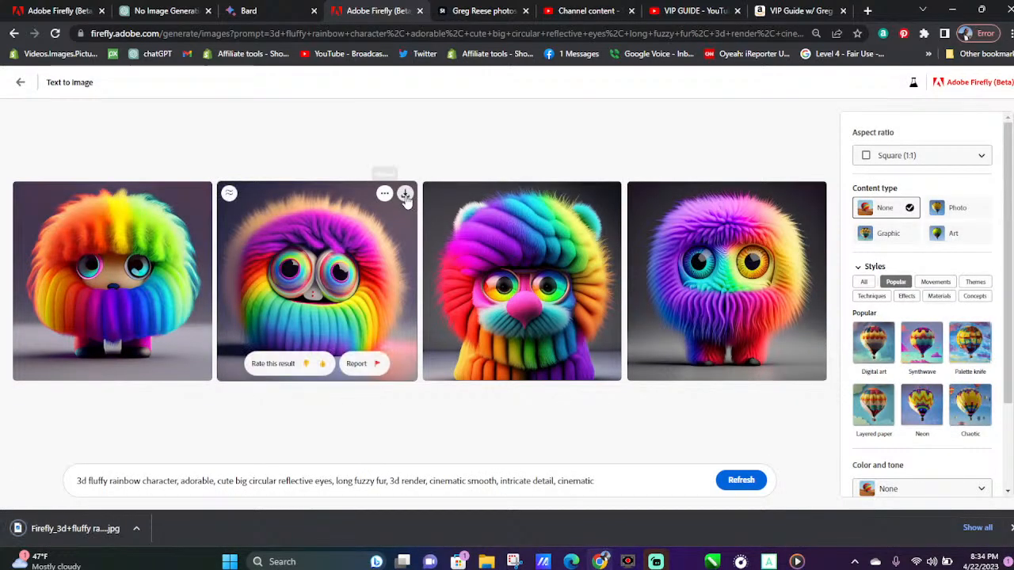
left_click(405, 195)
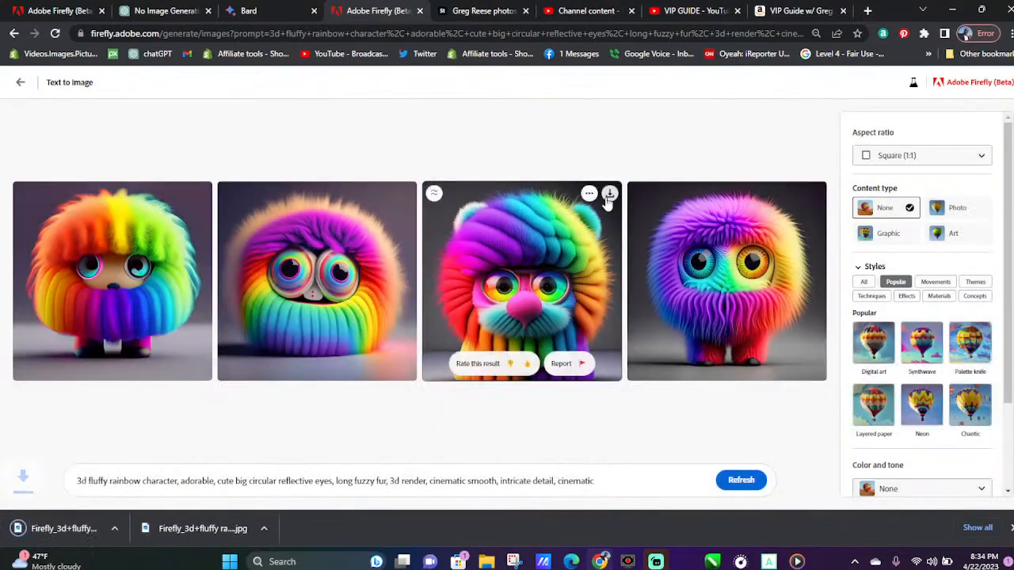
left_click(609, 196)
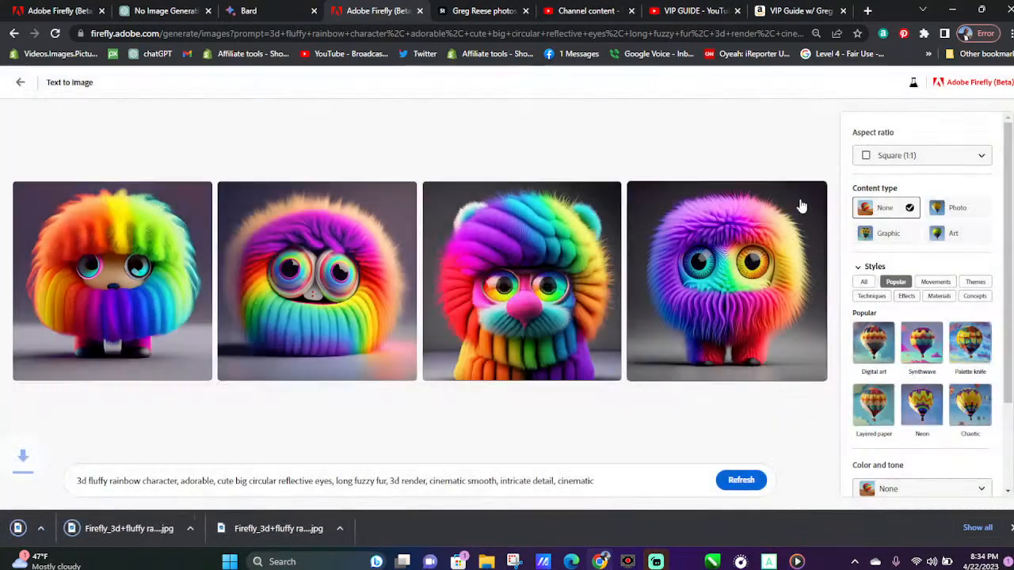
left_click(813, 195)
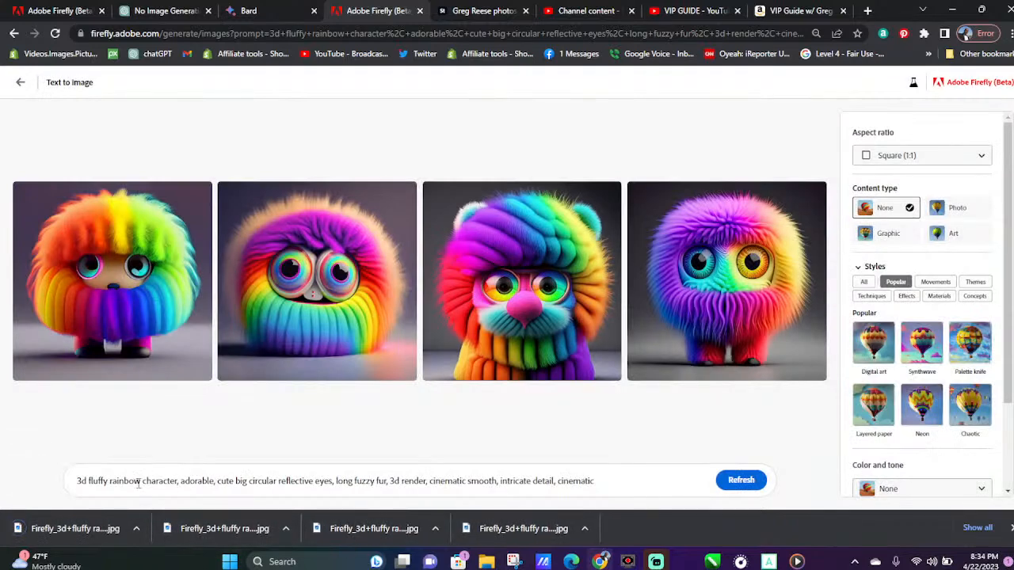
Replace "rainbow" in the prompt with "gold" and generate the images
left_click_drag(142, 482, 117, 482)
type("gold")
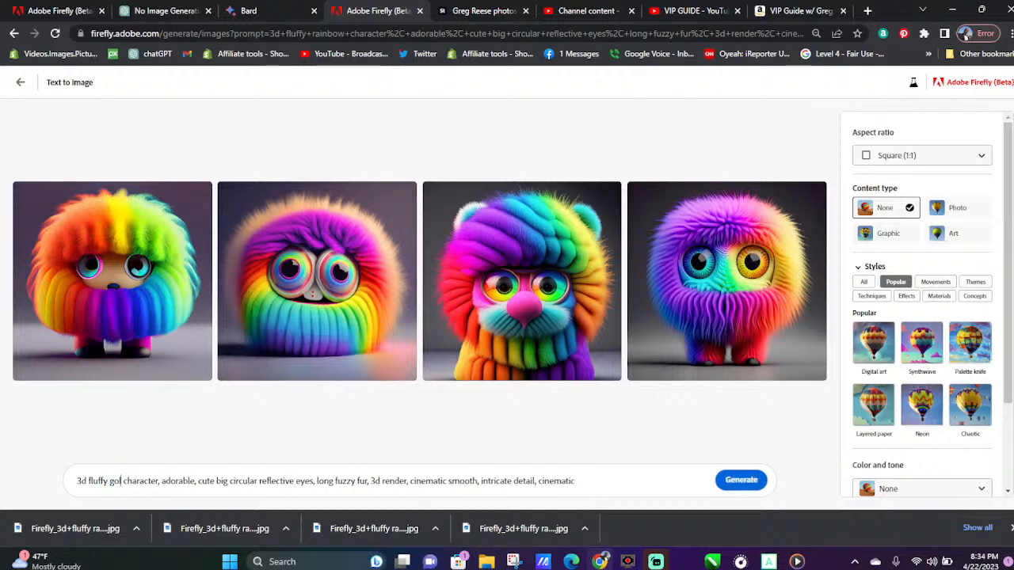
key("Return")
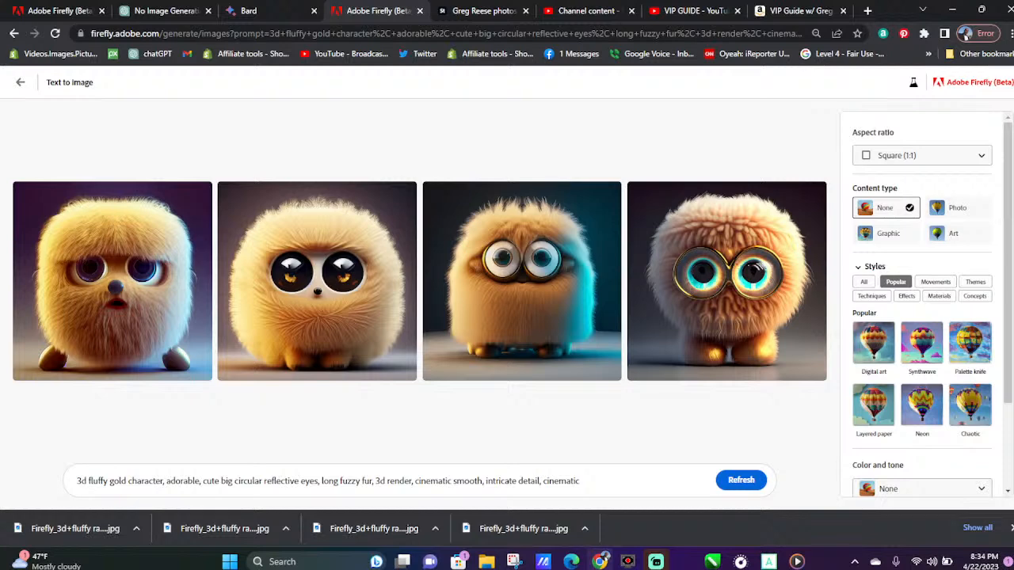
Download all four images of the 3d fluffy gold character and dismiss the list of finished downloads
left_click(202, 194)
mouse_move(404, 198)
left_click(405, 196)
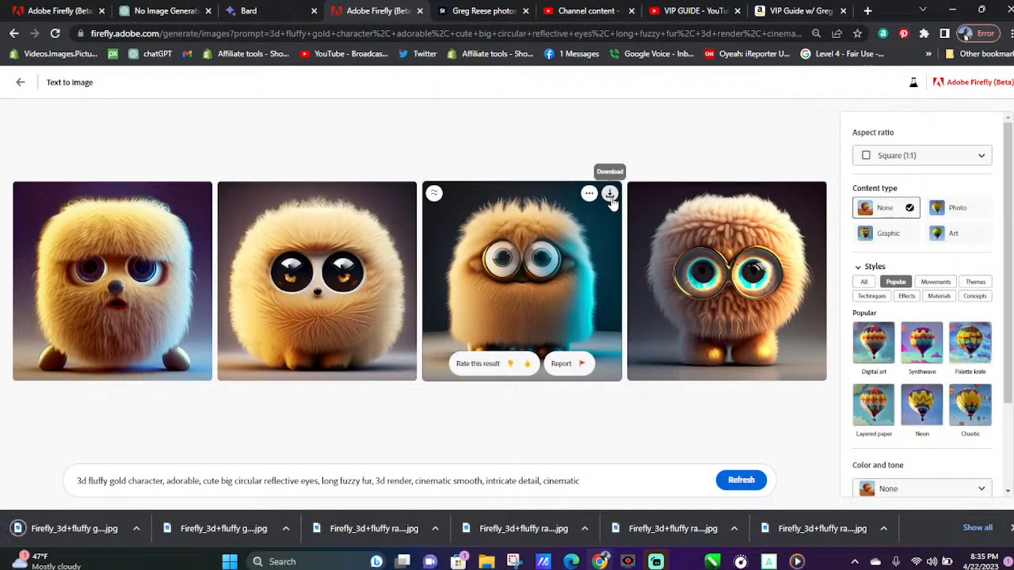
left_click(610, 196)
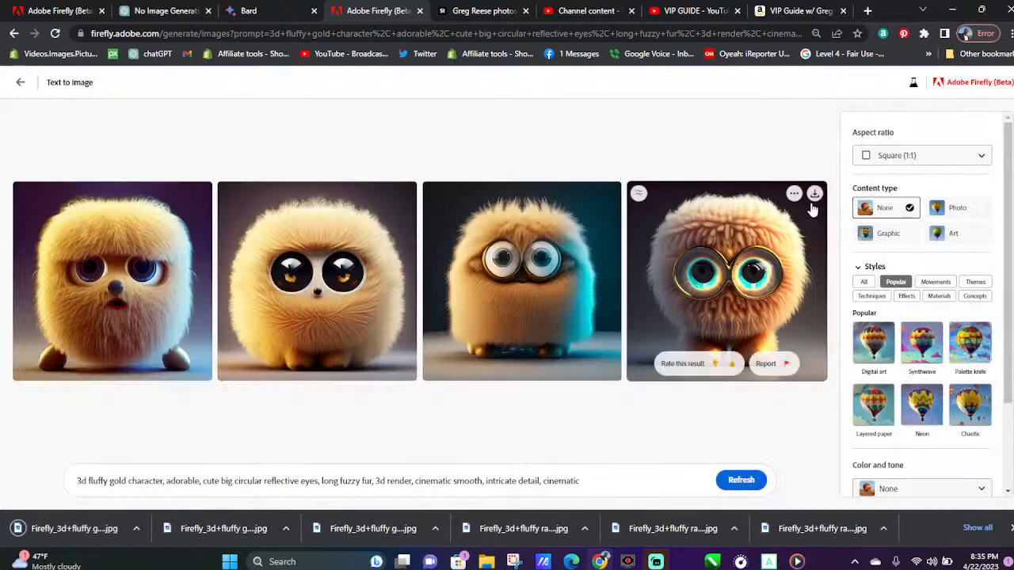
left_click(815, 195)
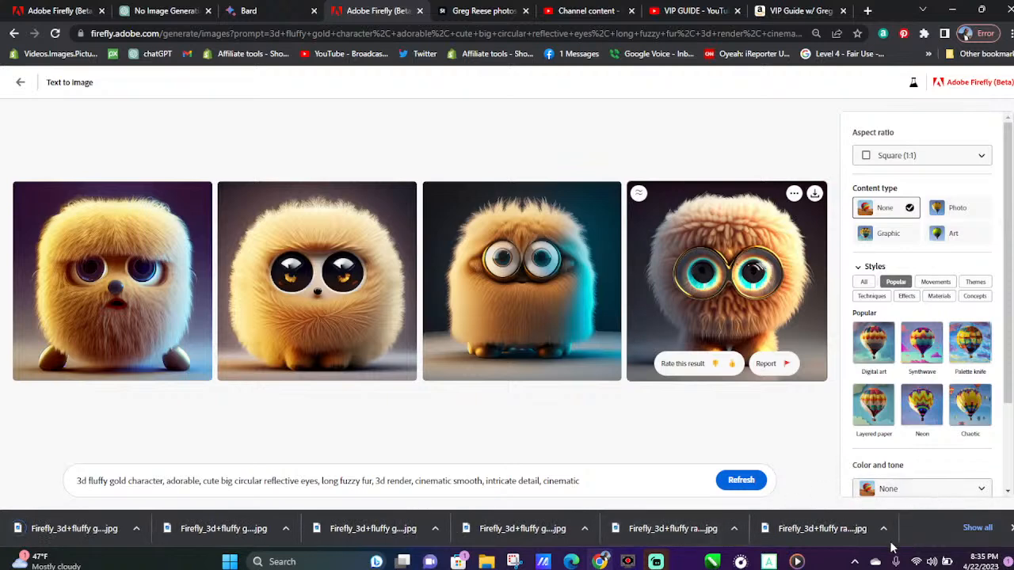
mouse_move(796, 561)
left_click(1010, 528)
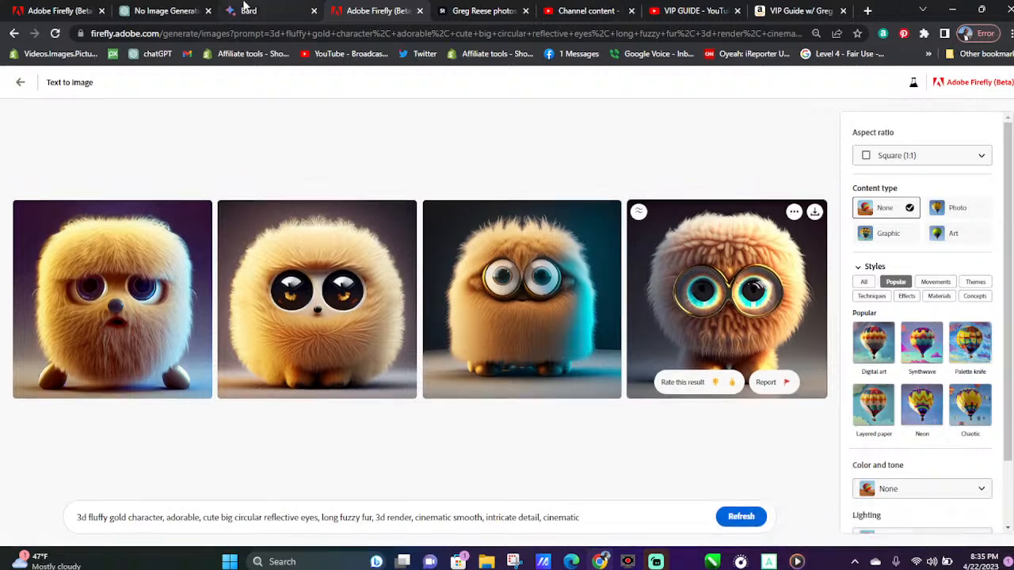
Copy the Adobe Firefly FAQ text through the end of the Content Credentials answers, just before Known Limitations
left_click(71, 9)
scroll(662, 353, "down", 1)
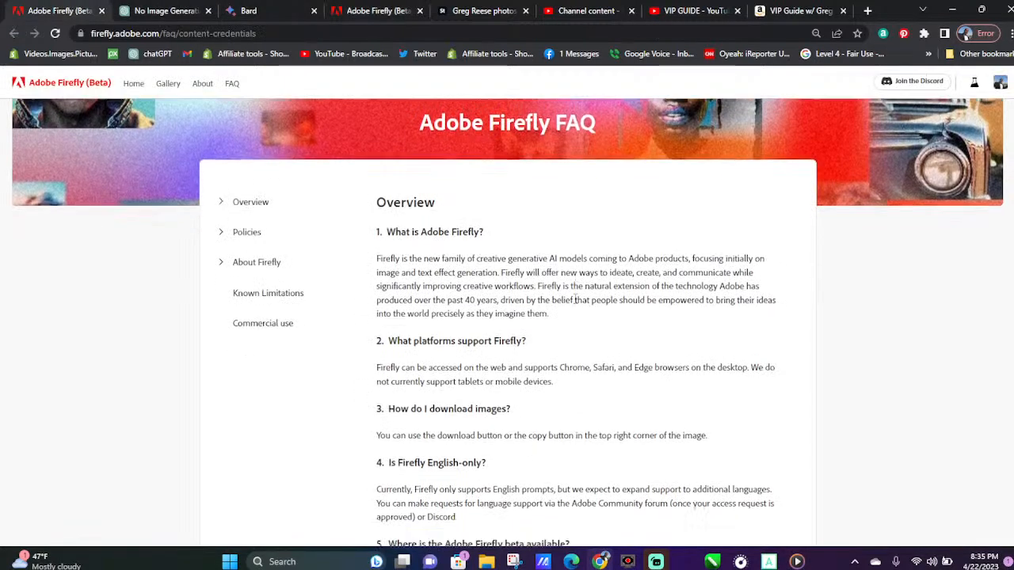
left_click_drag(379, 162, 717, 346)
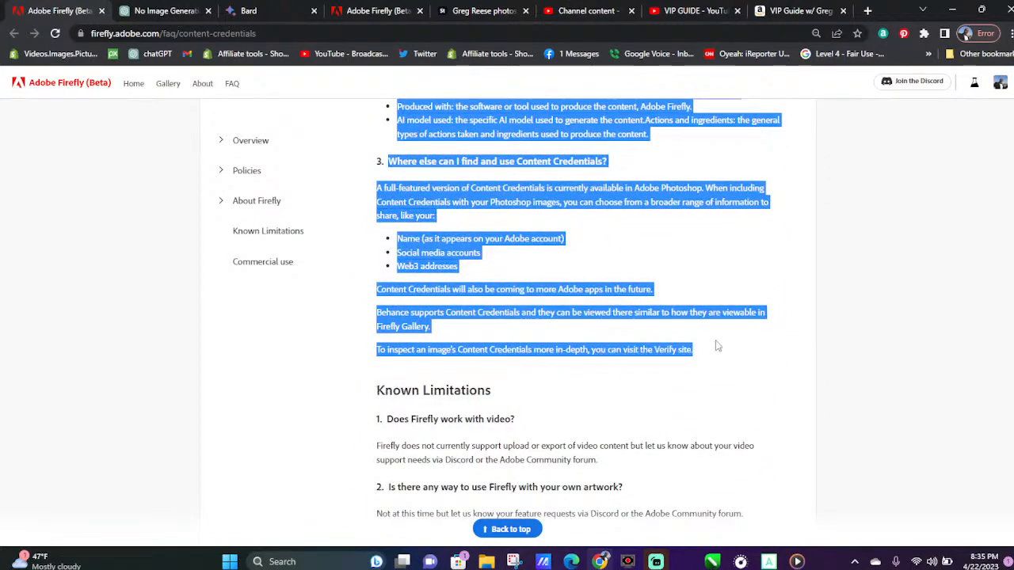
right_click(448, 301)
left_click(477, 305)
Open the Revoicer voice generator at revoicer.app/speak in a new browser tab
left_click(868, 10)
left_click(726, 33)
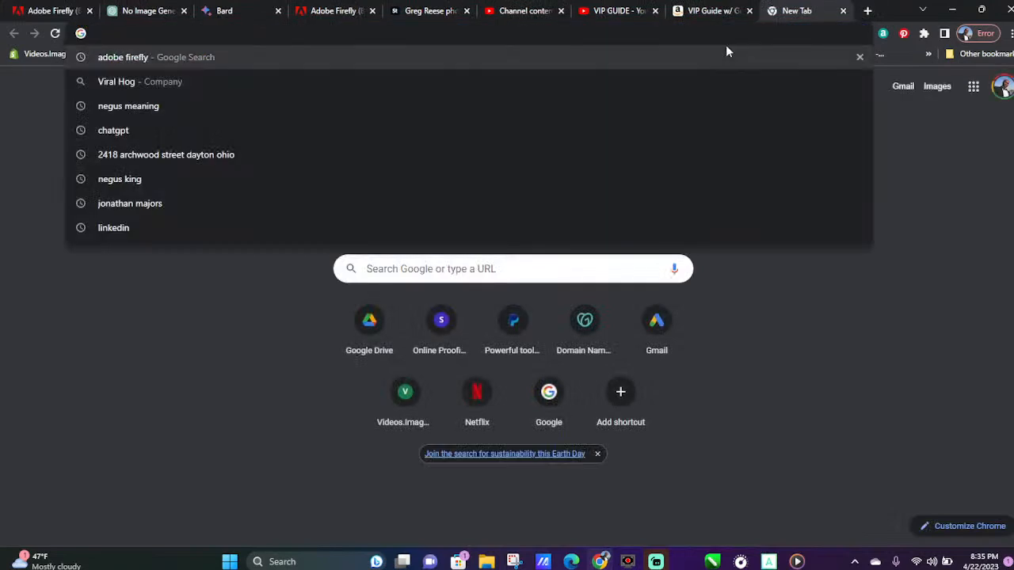
type("revoicer.app/speak")
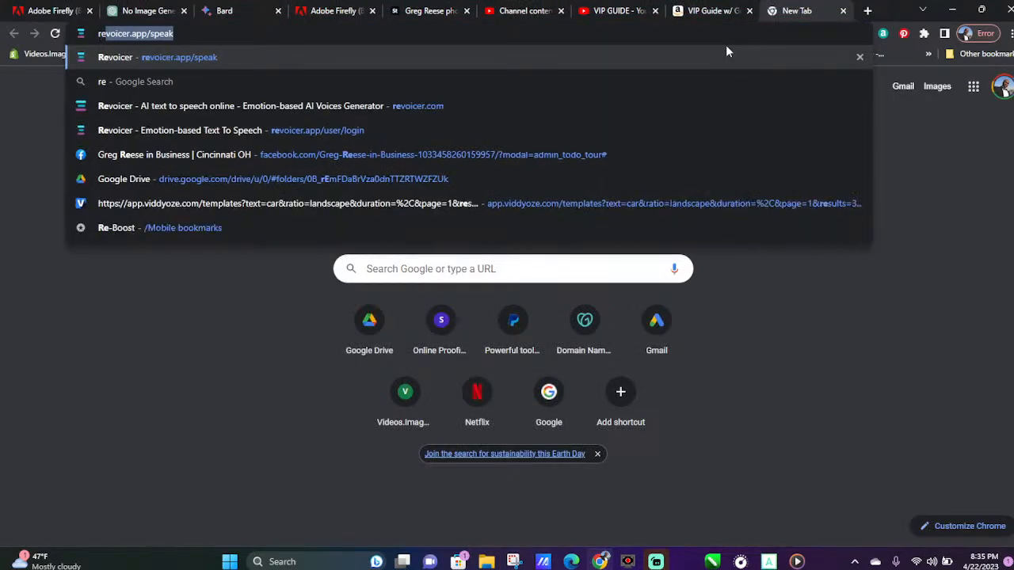
left_click(213, 64)
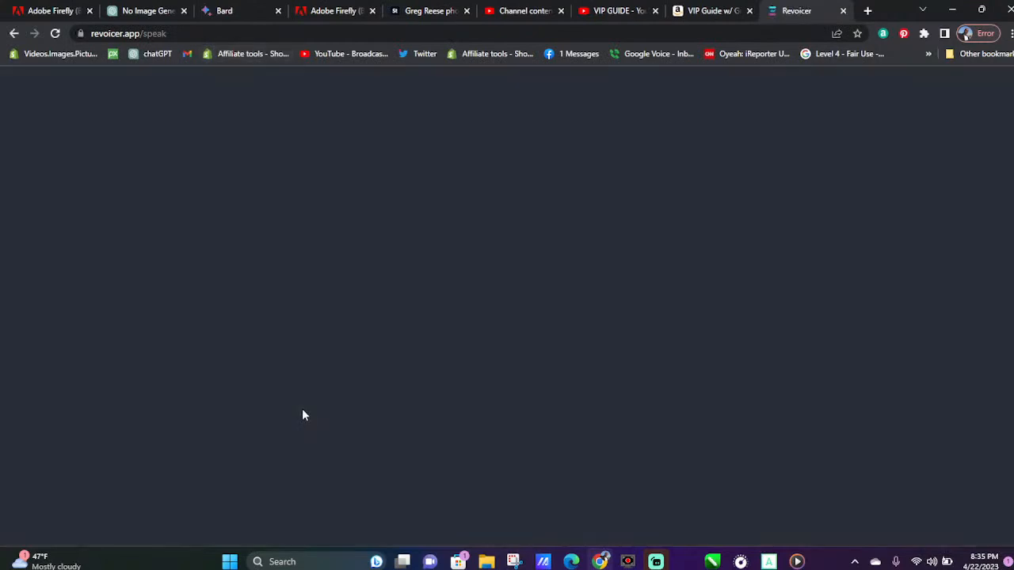
Replace the entire "Is AI more important than fire" script with the copied Firefly FAQ text, pasted as plain text
scroll(666, 399, "down", 3)
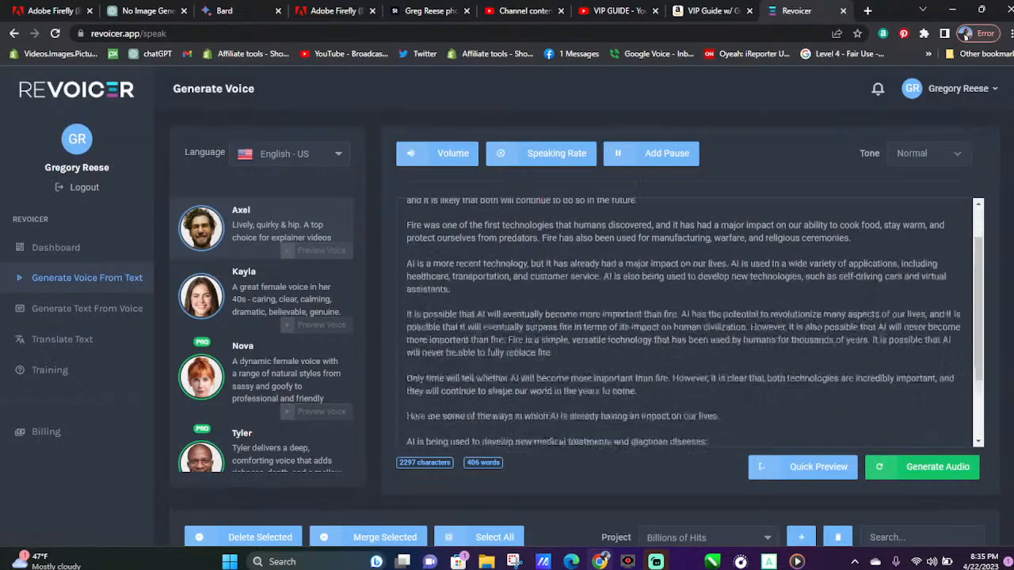
left_click_drag(571, 437, 351, 117)
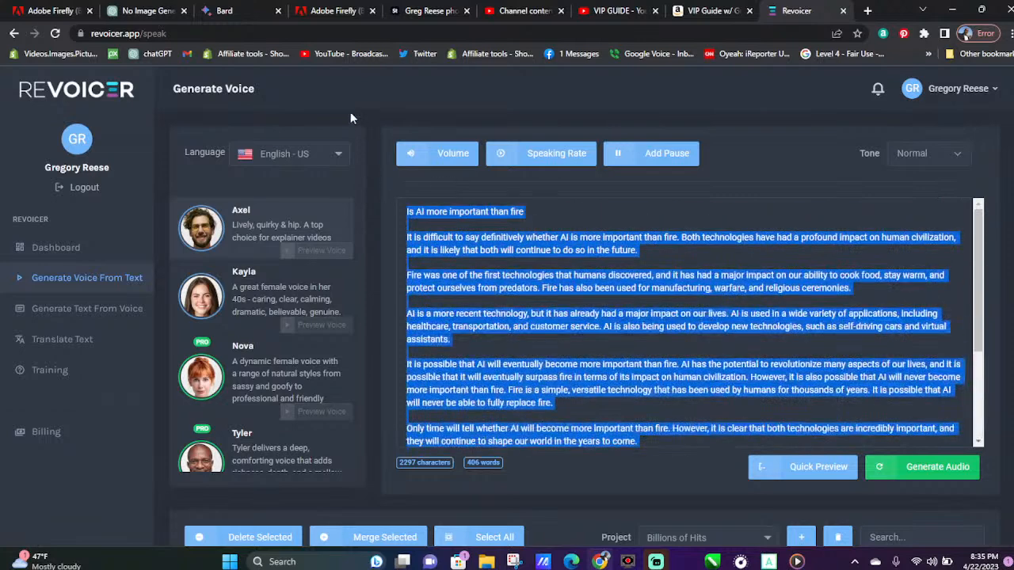
right_click(552, 257)
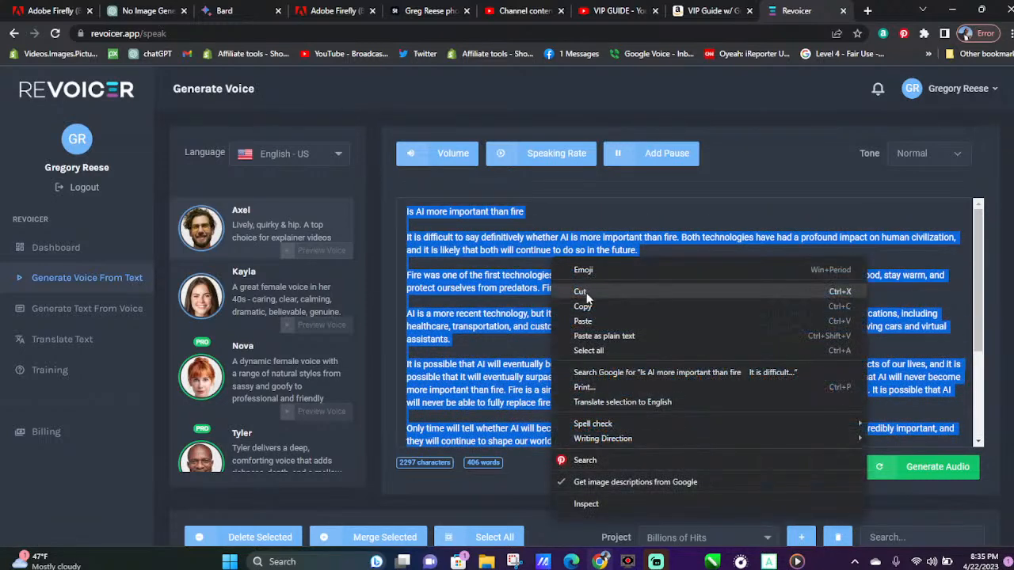
left_click(604, 336)
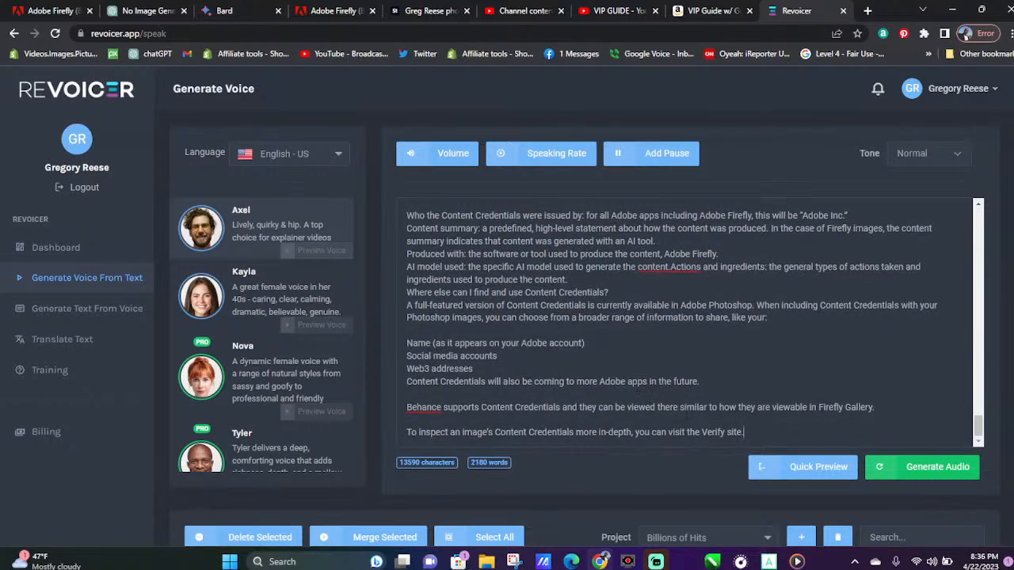
Generate the voice-over audio from the pasted Firefly FAQ text with the Axel voice
left_click_drag(744, 432, 428, 441)
scroll(428, 440, "down", 5)
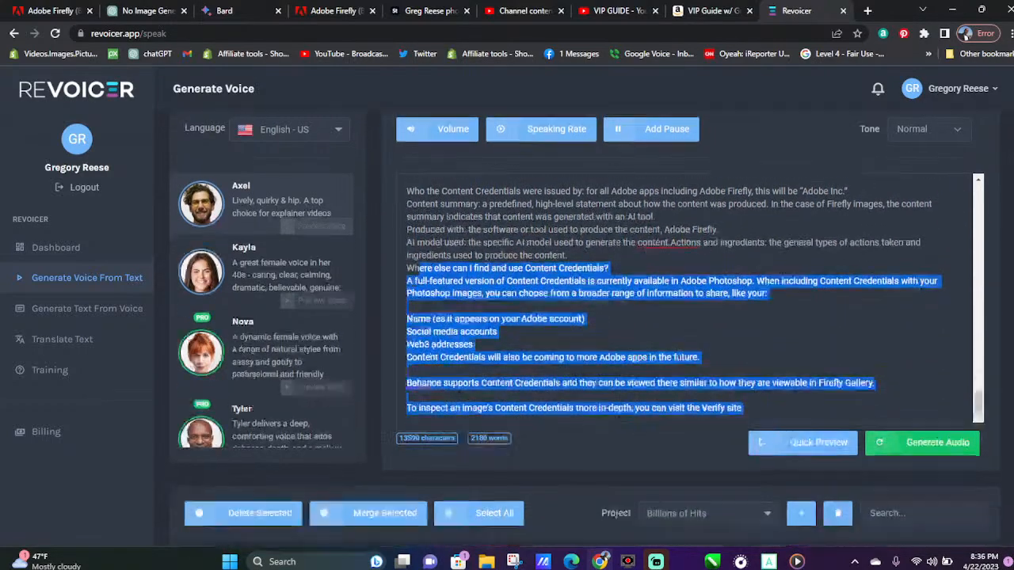
scroll(292, 82, "up", 3)
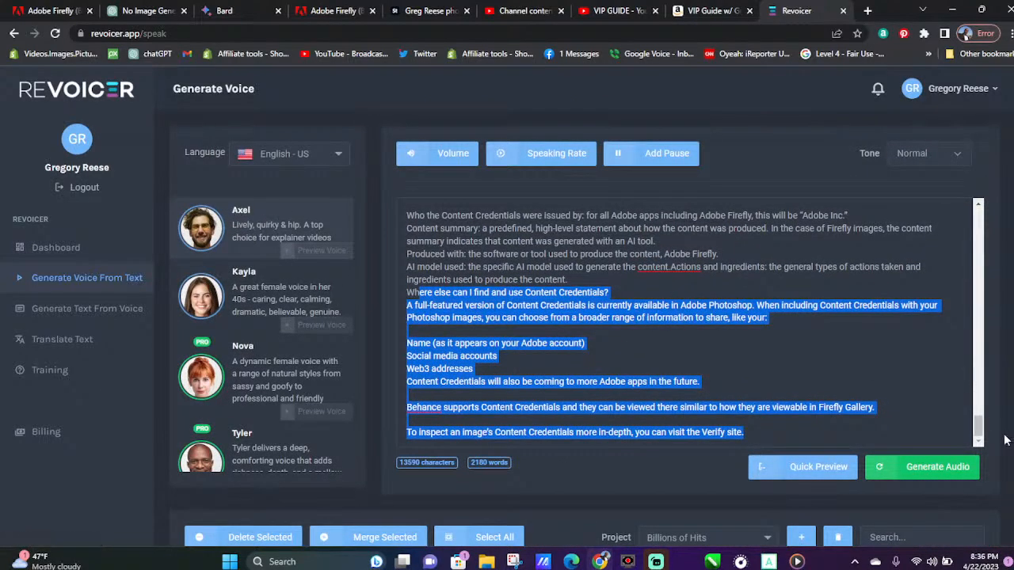
left_click(943, 466)
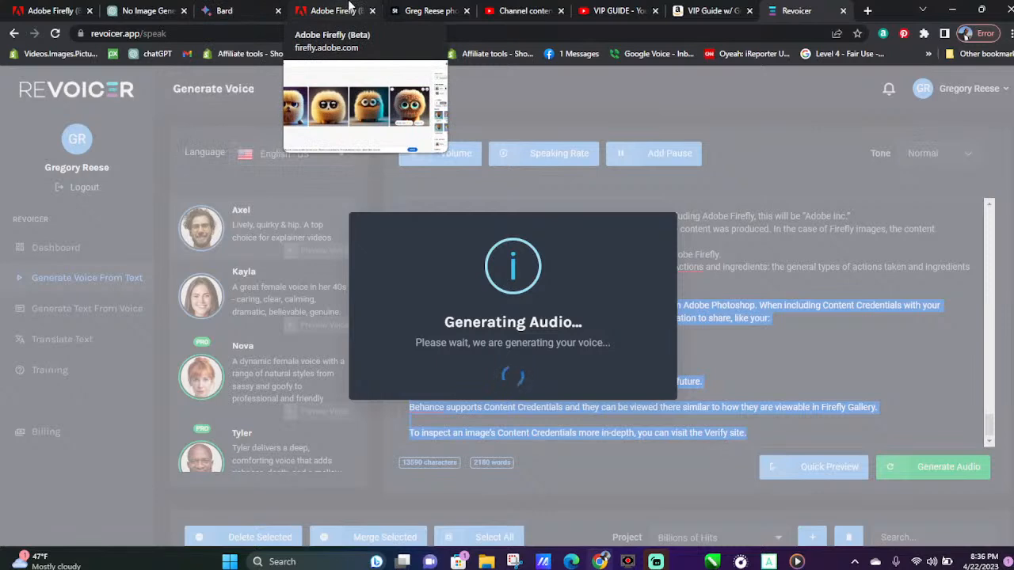
Go back to Adobe Firefly, change "gold" to "green" in the 3d fluffy character prompt, and generate the images
left_click(353, 8)
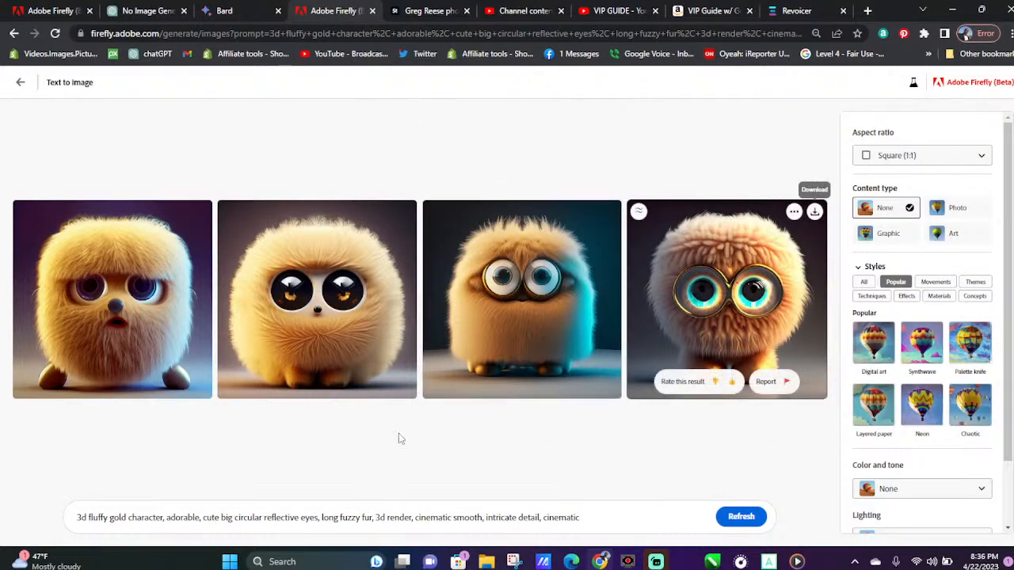
double_click(119, 518)
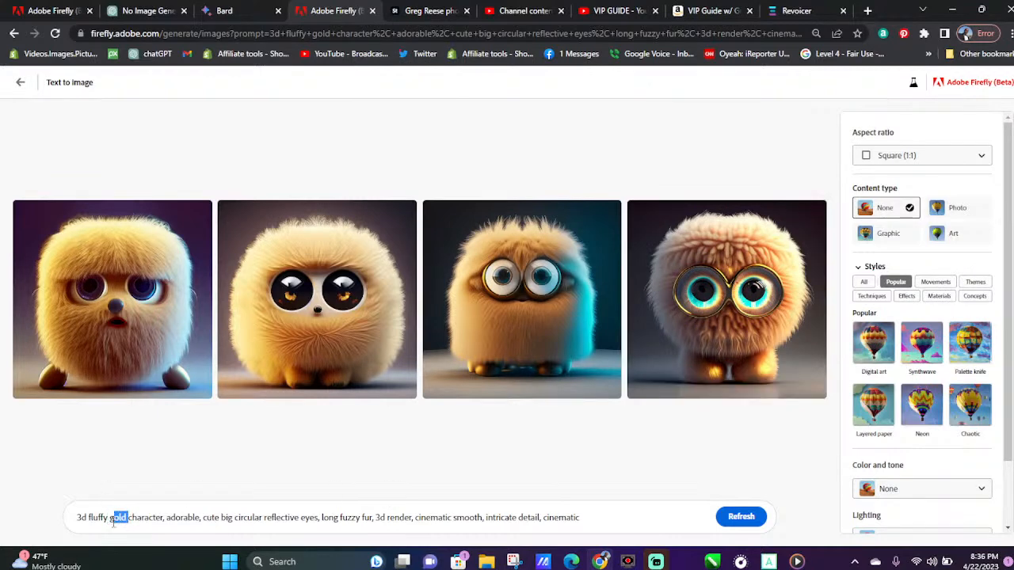
type("gree")
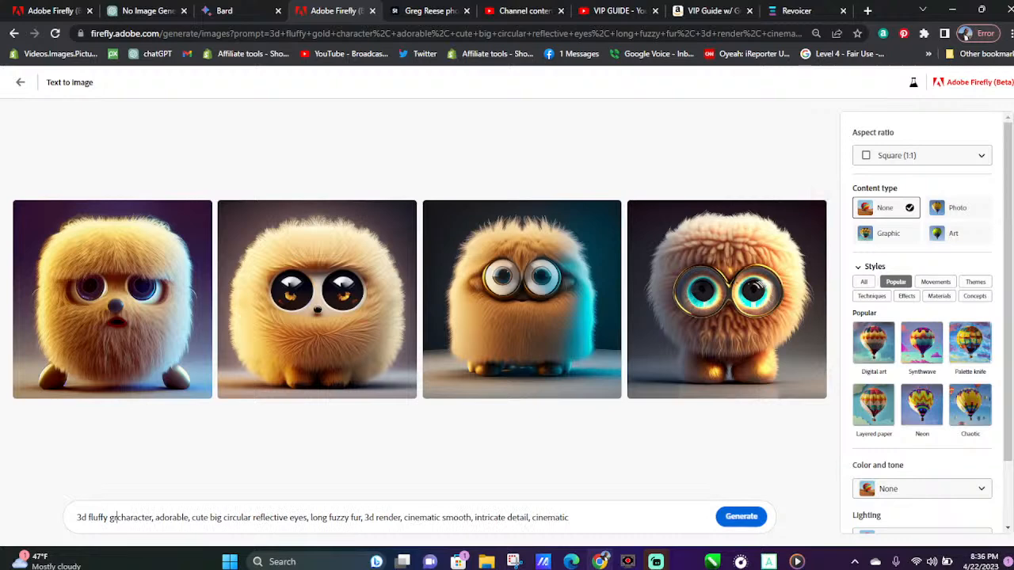
type("n")
key("Return")
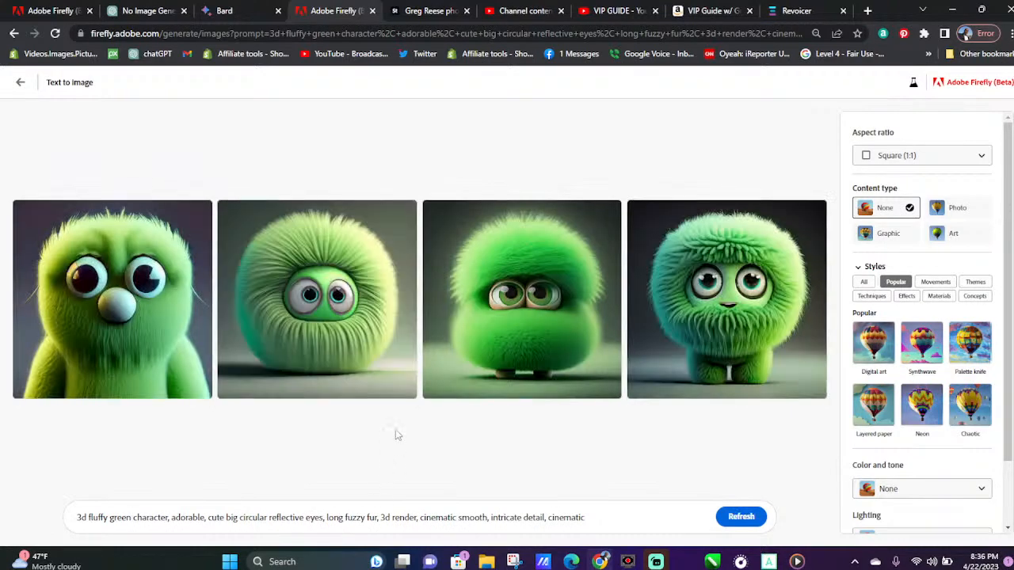
Download all four images of the 3d fluffy green character
left_click(198, 214)
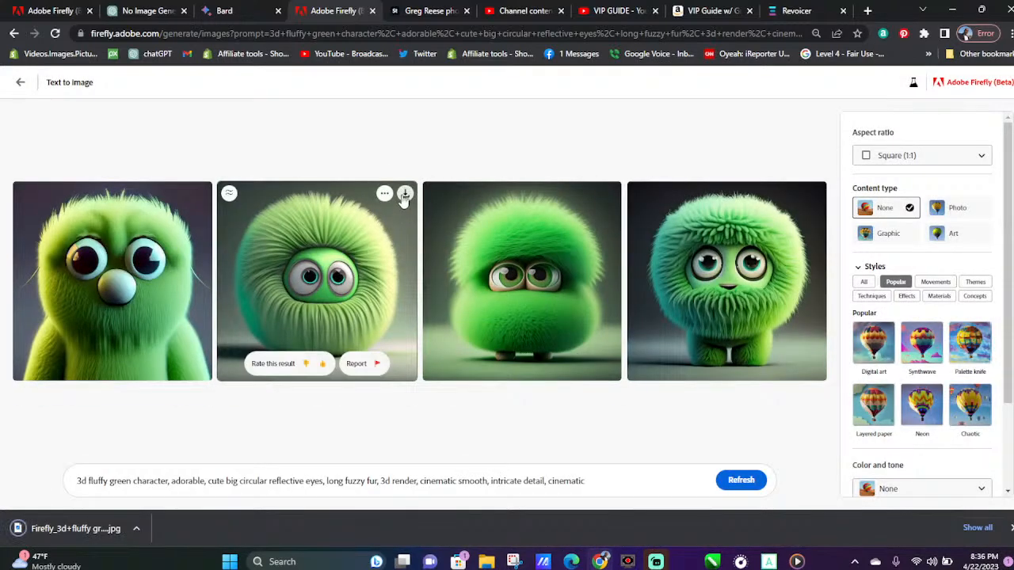
left_click(405, 195)
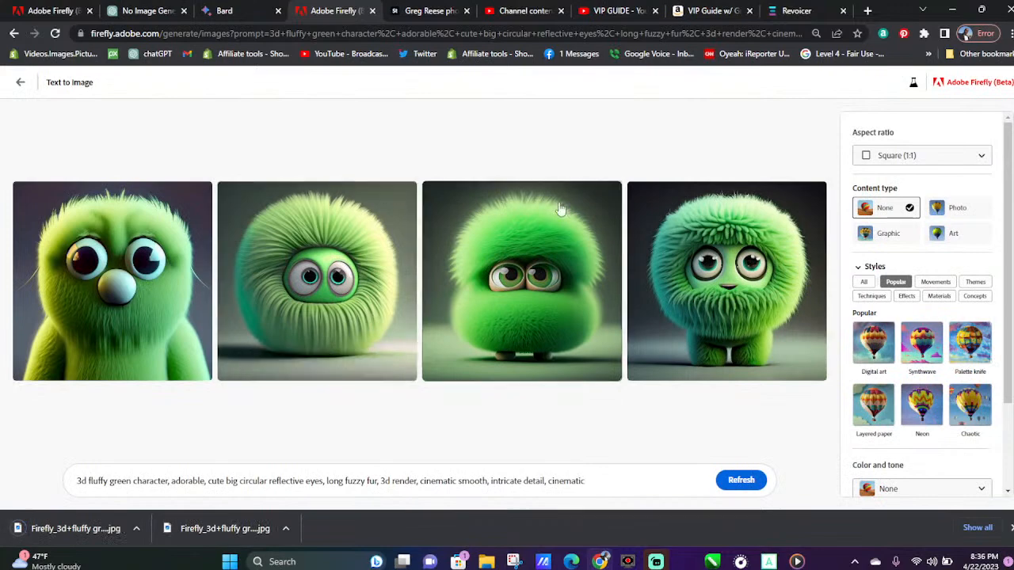
left_click(609, 194)
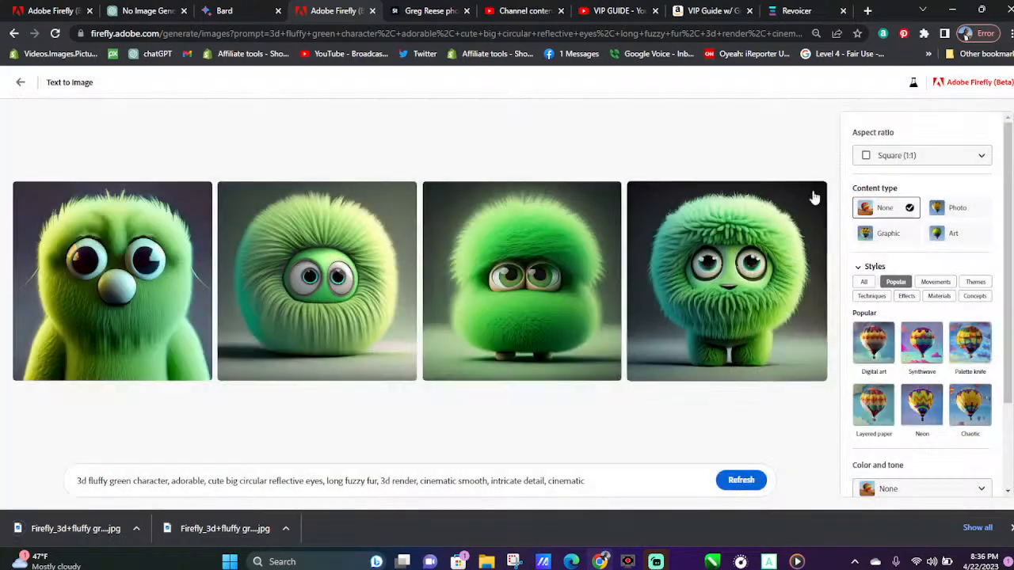
left_click(815, 192)
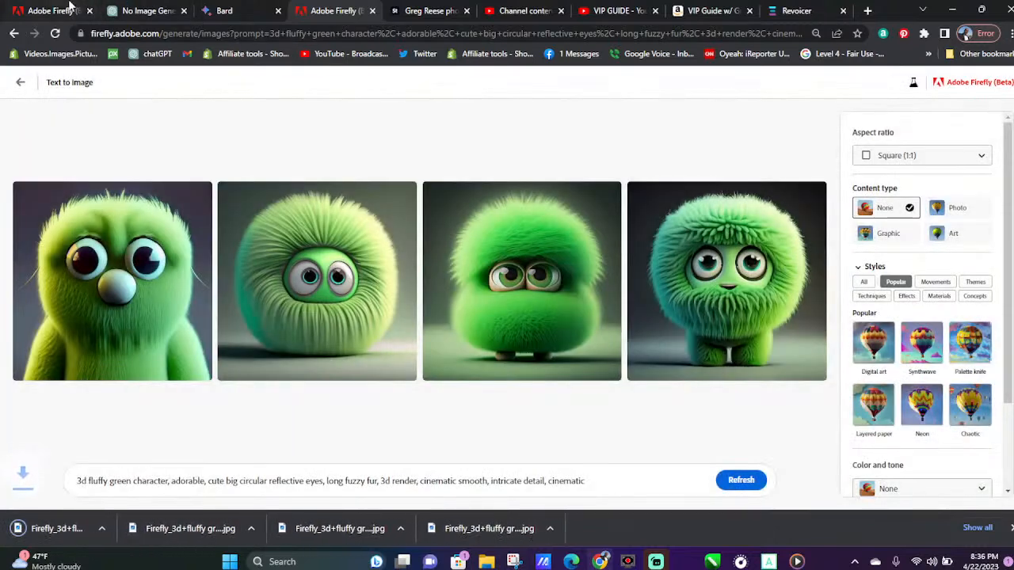
Return to Revoicer, dismiss the completion notice, and bring the list of generated recordings into view
left_click(67, 6)
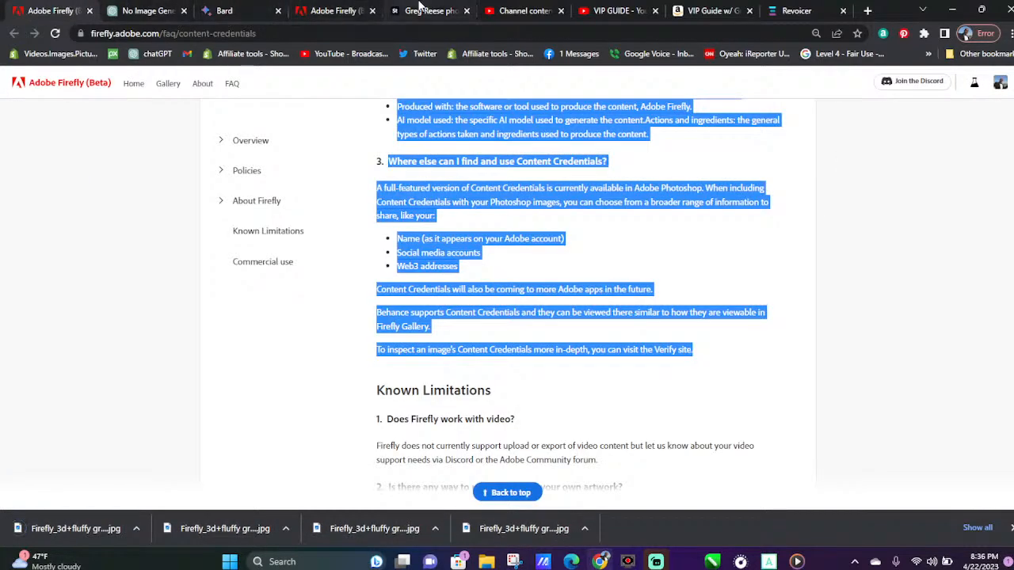
left_click(798, 8)
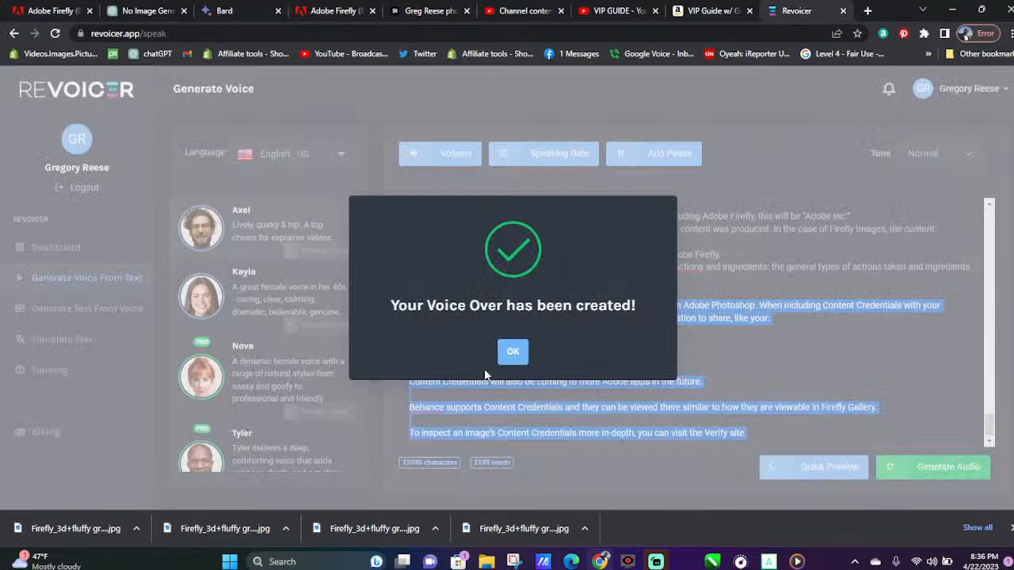
left_click(511, 350)
left_click_drag(1011, 233, 1010, 368)
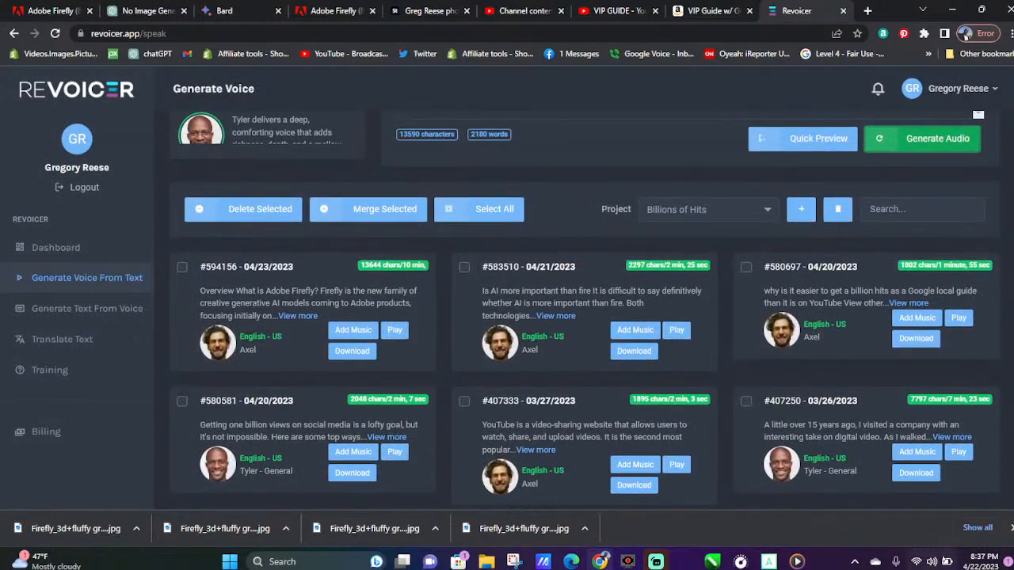
Lower the Media Player music volume to 5 and play the new Firefly FAQ voice-over in Revoicer
left_click(797, 562)
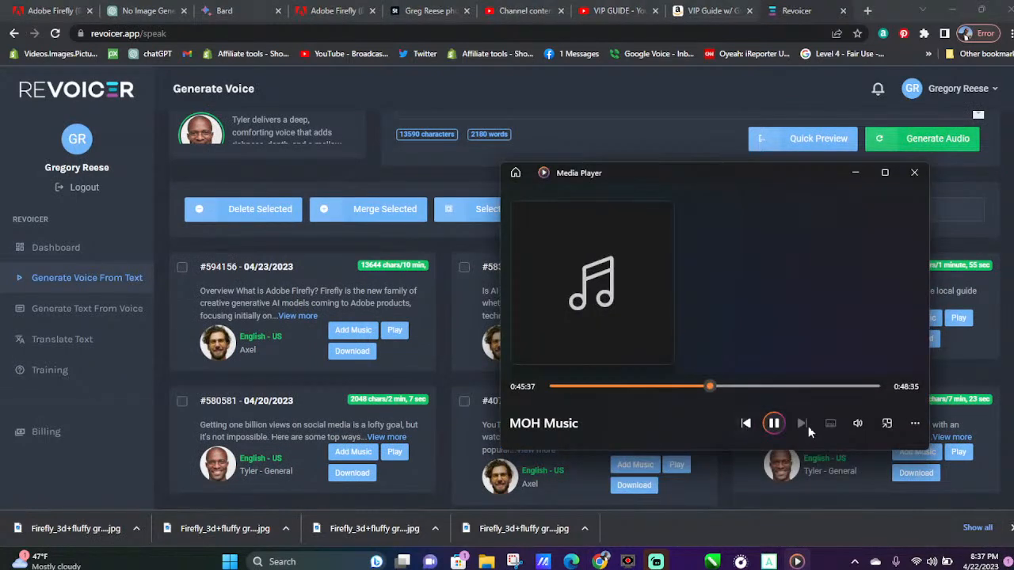
left_click(858, 425)
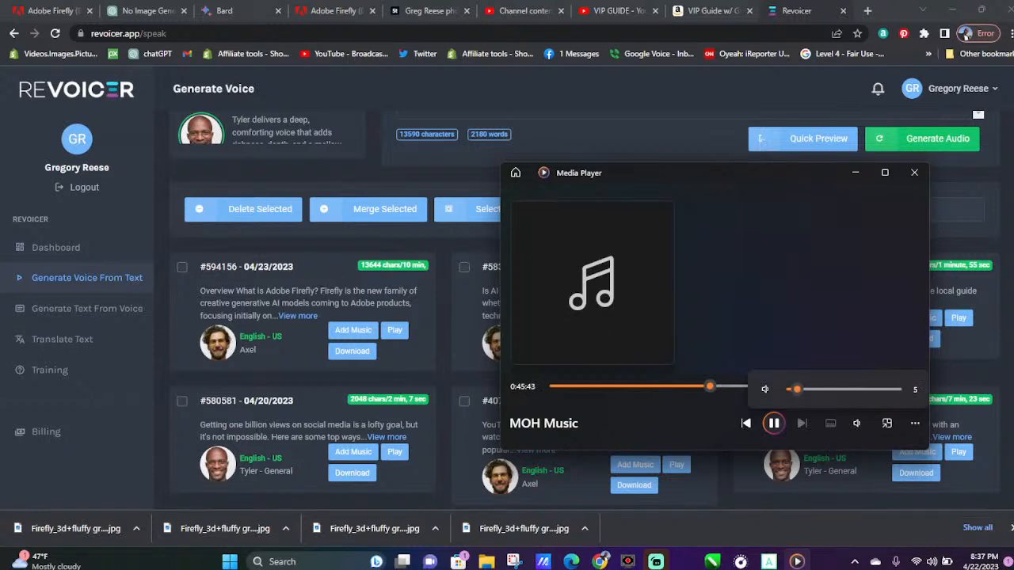
left_click(394, 339)
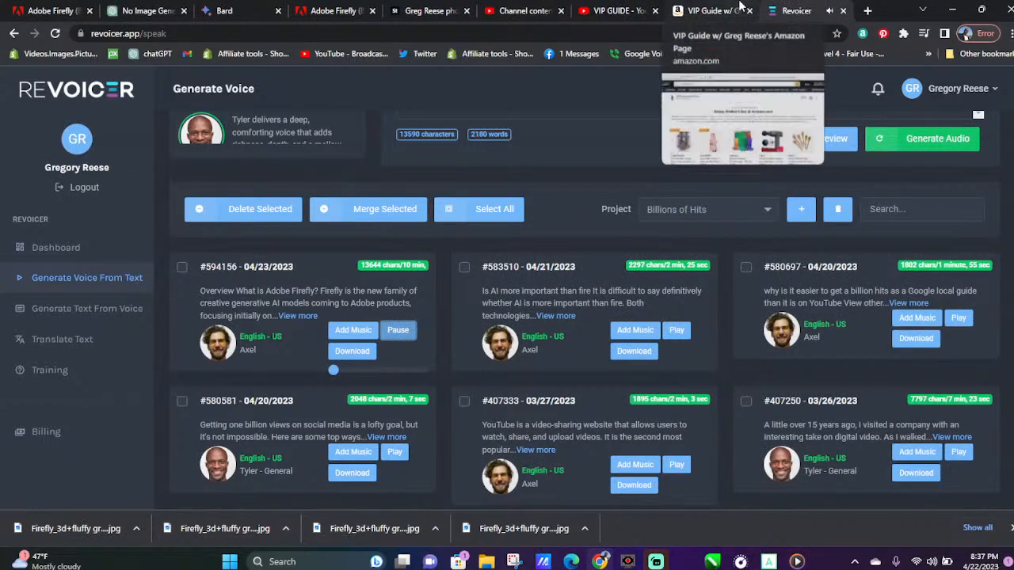
Return to Adobe Firefly and give the fourth green character image a thumbs-up rating
left_click(347, 8)
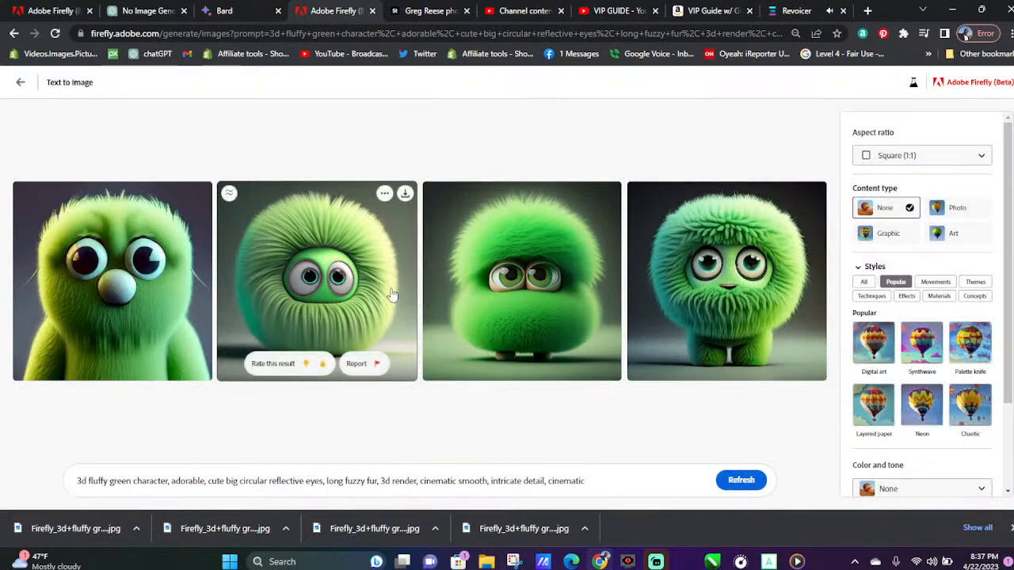
left_click(730, 362)
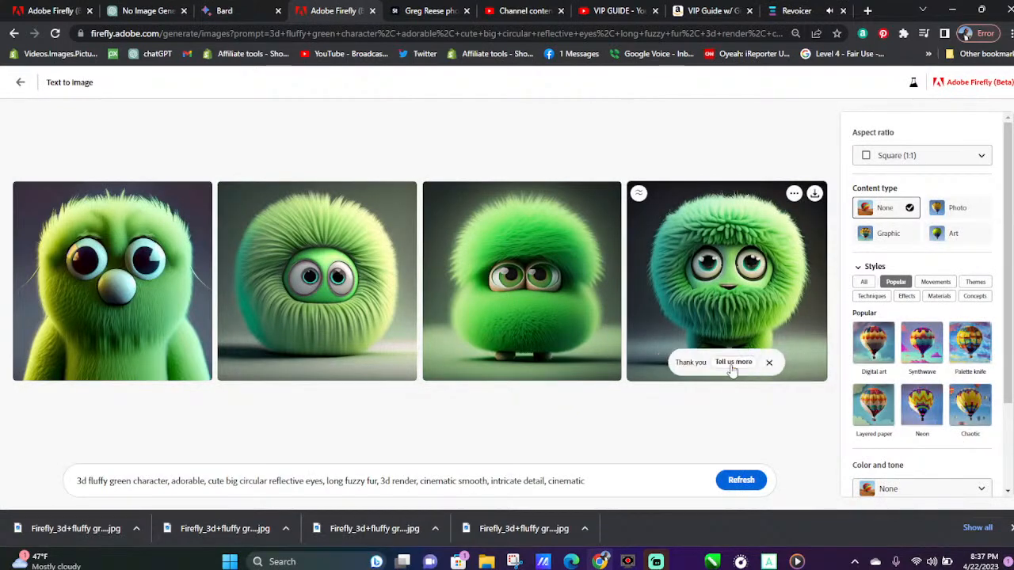
Open the gallery sample "Side profile face and ocean double exposure portrait" and dismiss the list of finished downloads
left_click(20, 81)
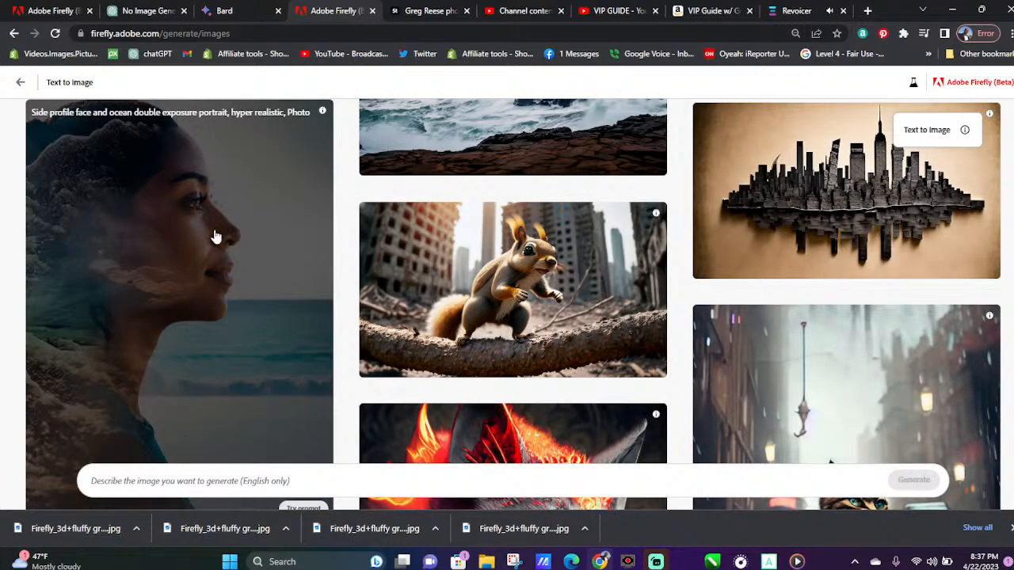
left_click(215, 237)
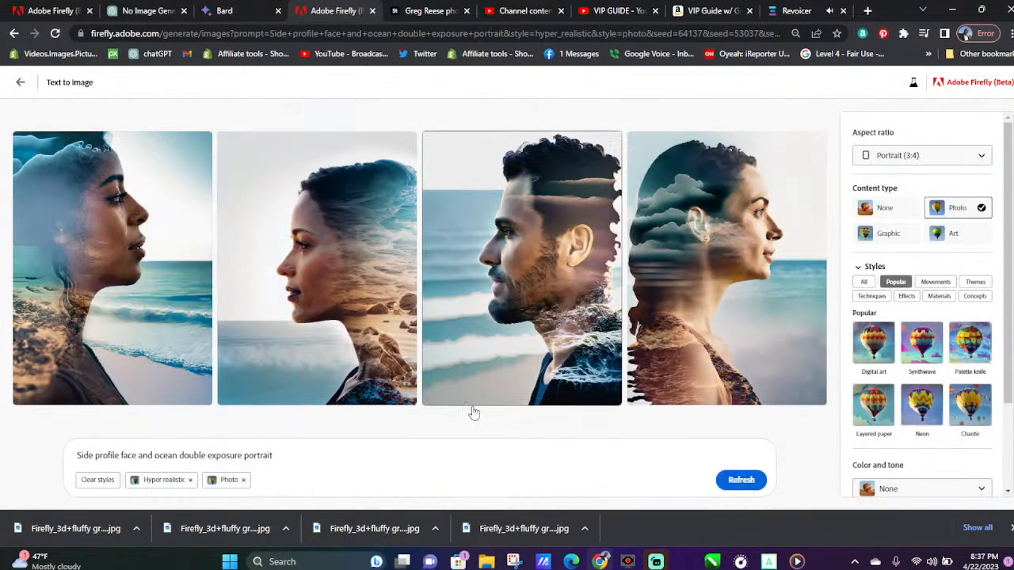
left_click(1010, 528)
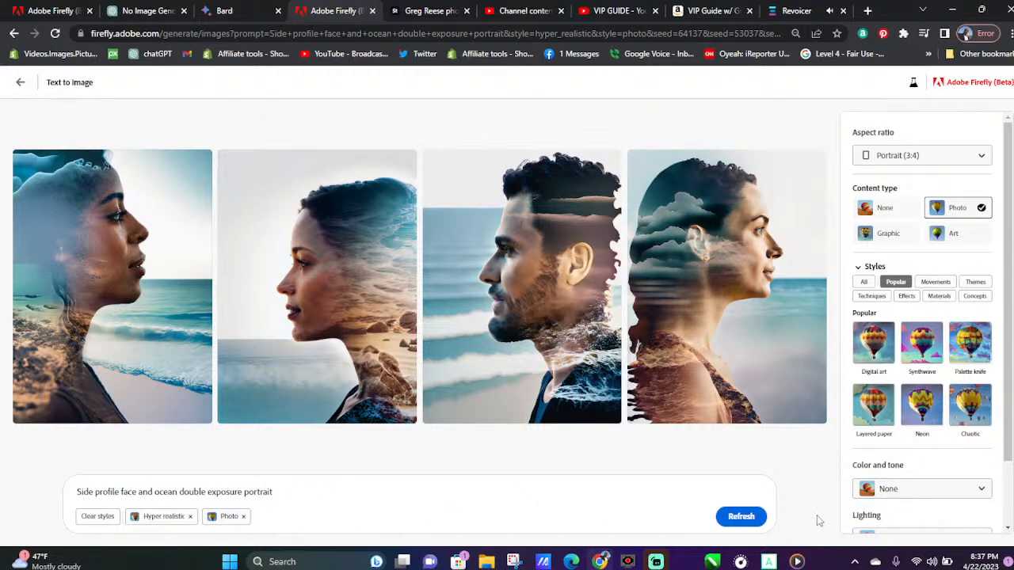
Generate three fresh sets of images from the unchanged side profile and ocean double exposure prompt
left_click(740, 521)
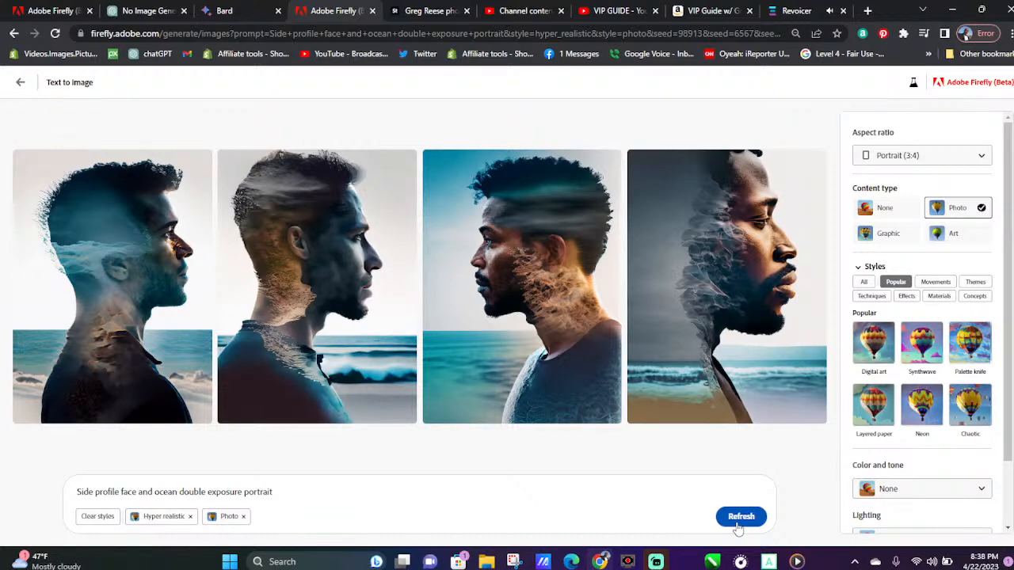
left_click(740, 518)
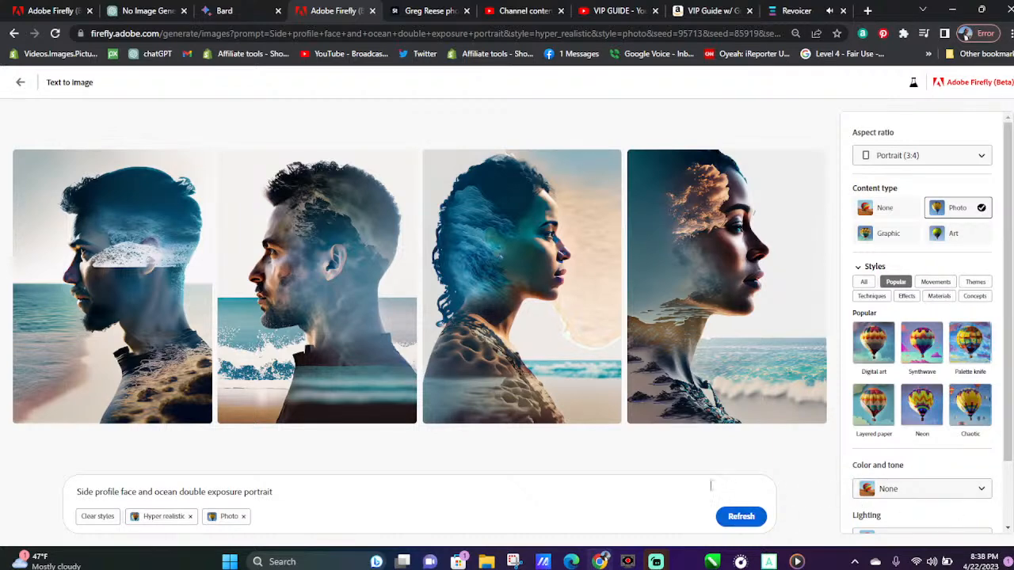
left_click(735, 516)
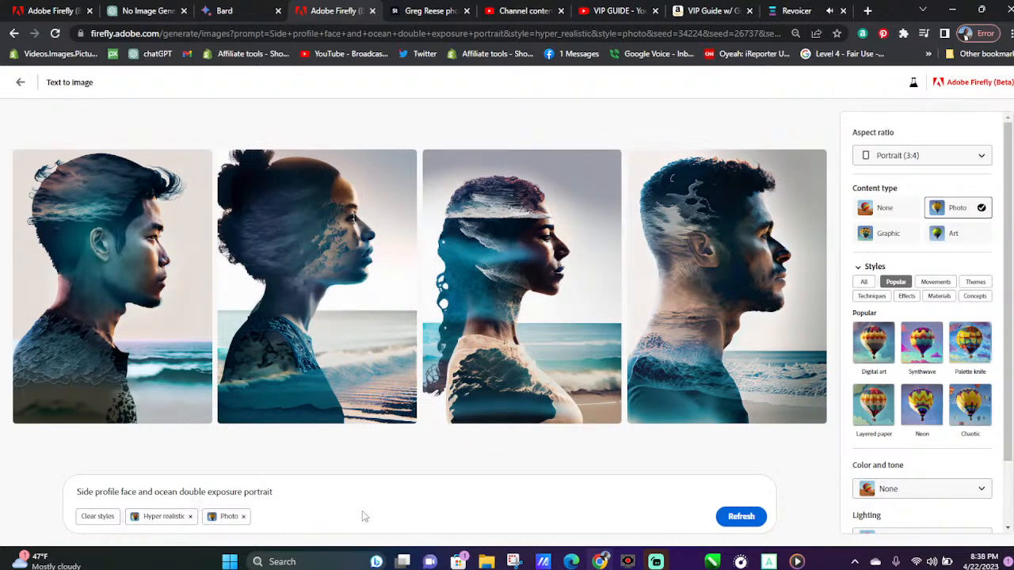
Add "with mohawk" to the end of the side profile portrait prompt and generate the images
type("ith moh")
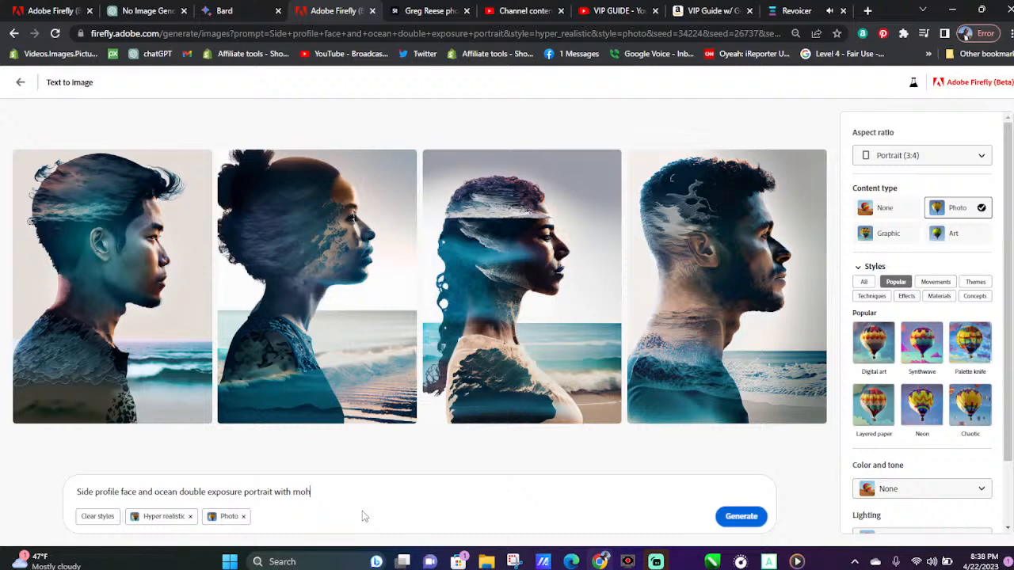
type("awk")
key("Return")
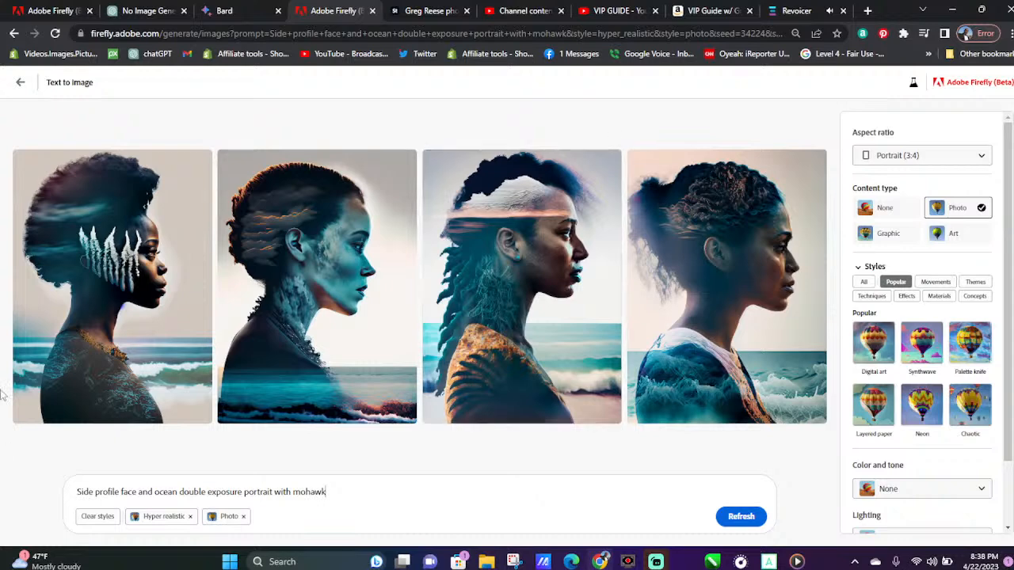
Download all four images of the side profile portrait with mohawk
left_click(202, 163)
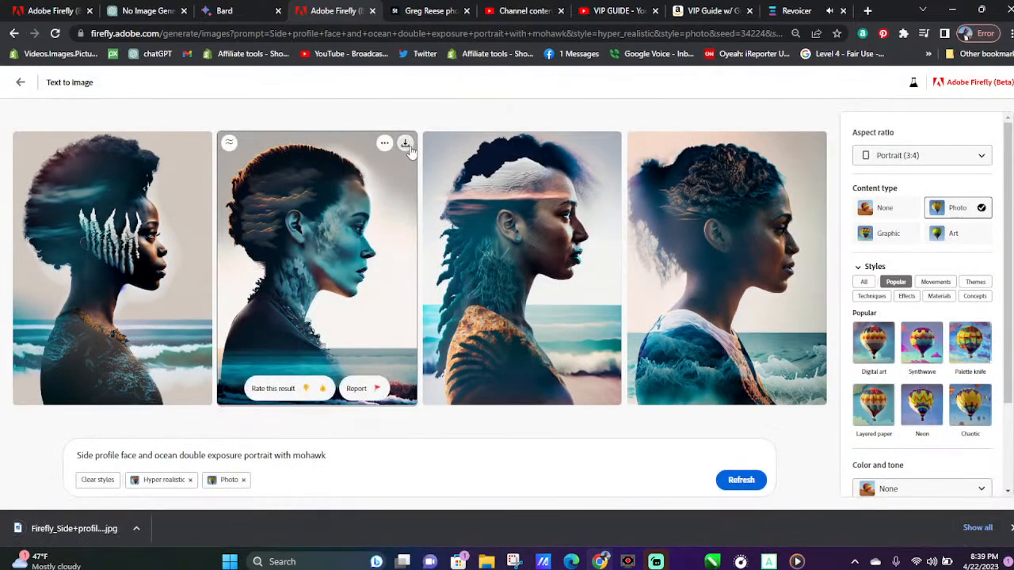
left_click(405, 145)
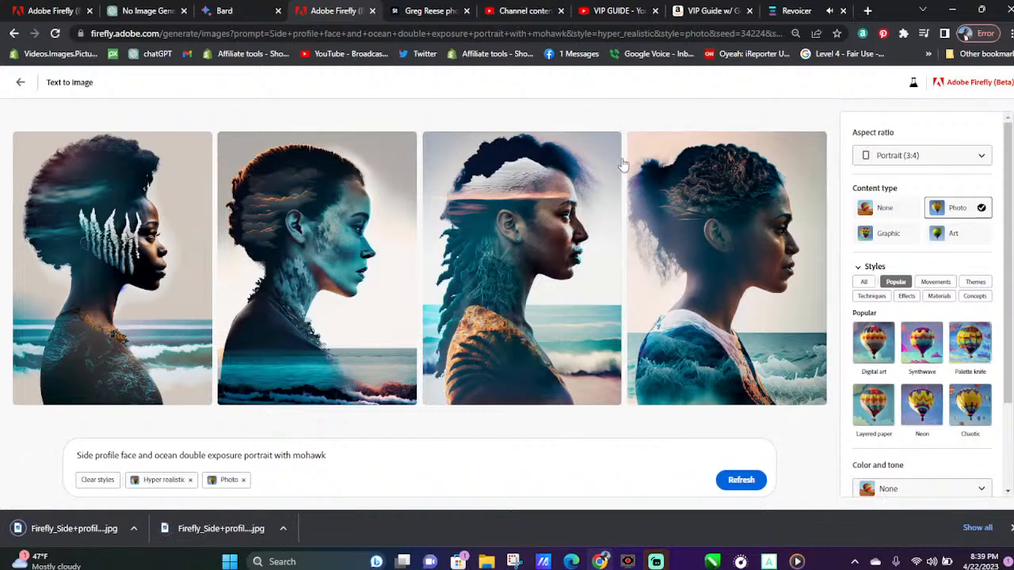
left_click(610, 143)
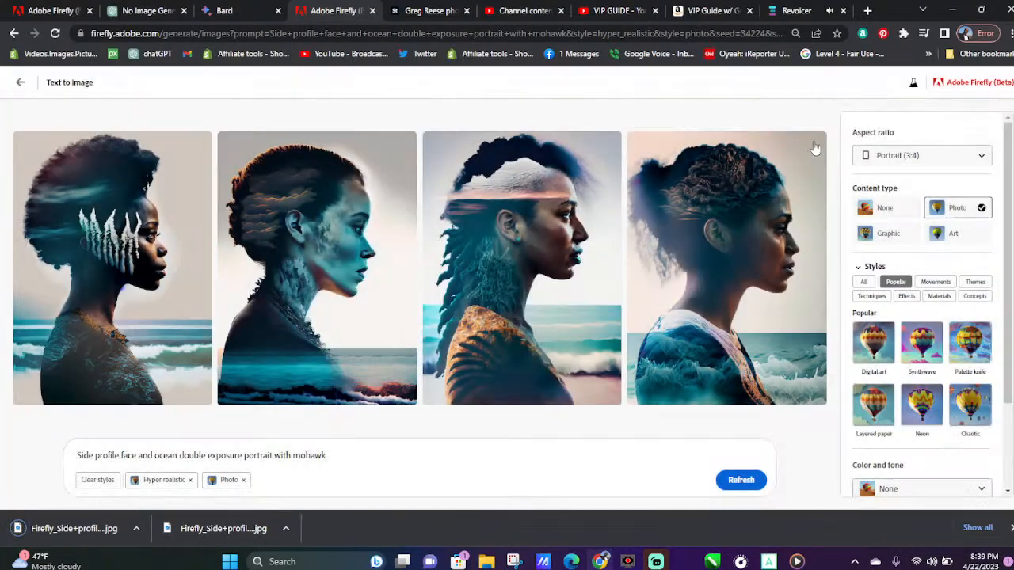
left_click(815, 145)
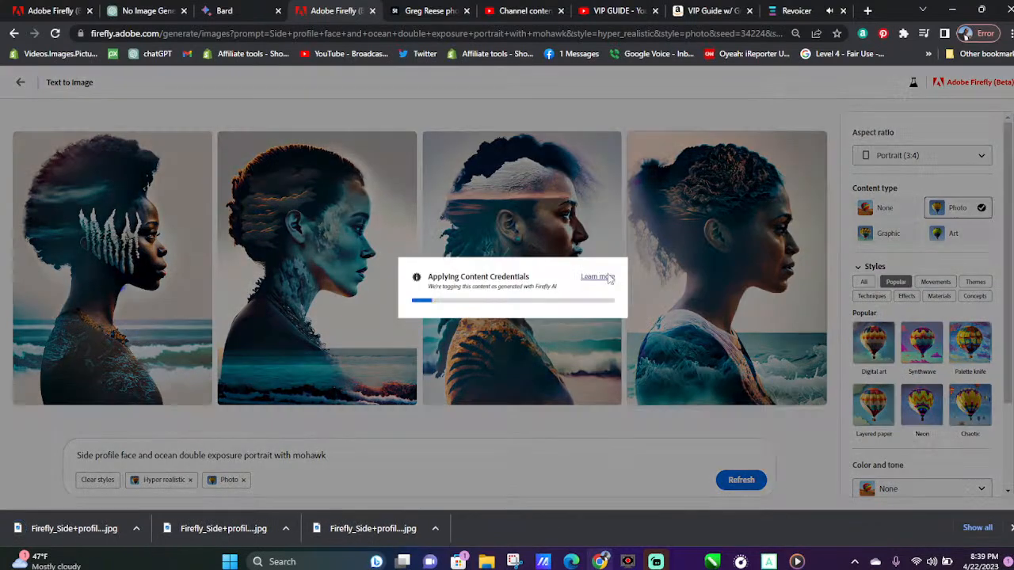
Open the "retro futuristic boom box" gallery sample and generate a fresh set of images, dismissing the finished downloads
left_click(21, 83)
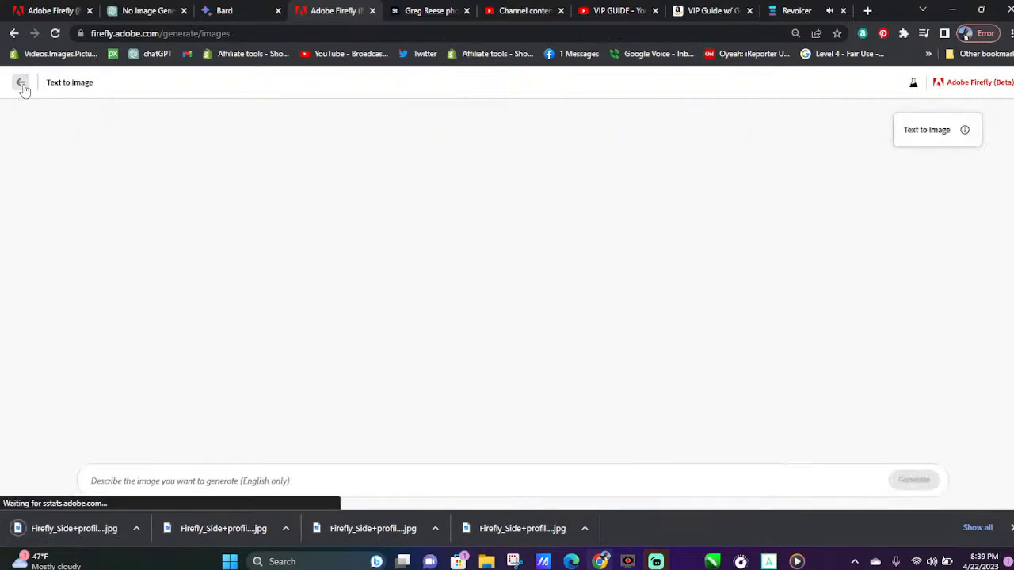
left_click(325, 398)
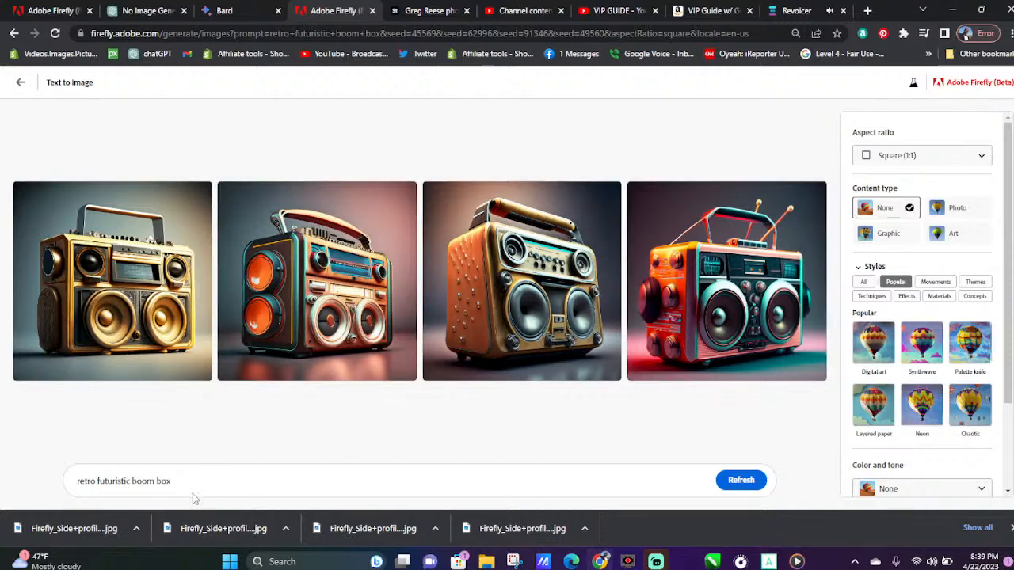
left_click(749, 479)
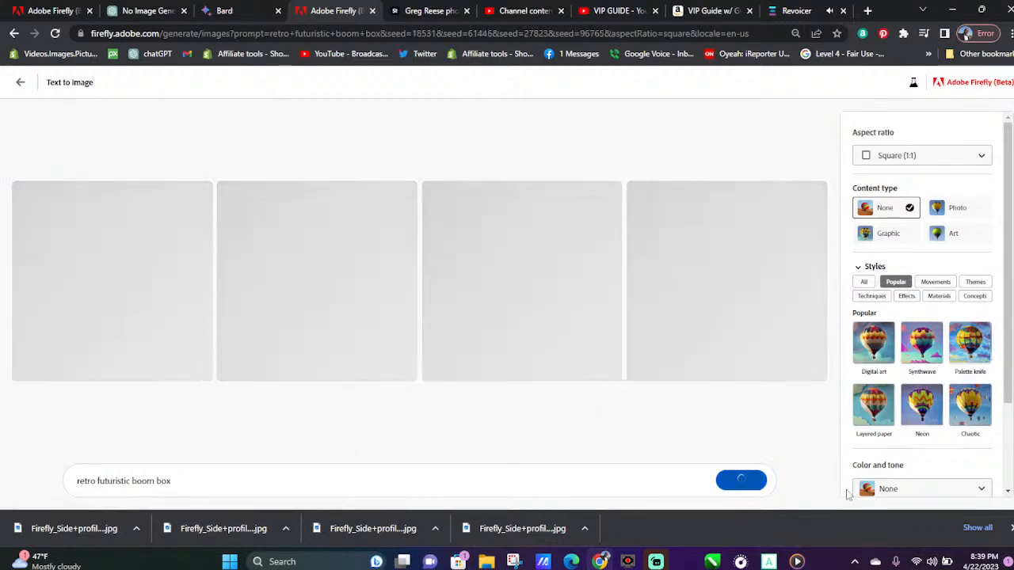
left_click(1009, 528)
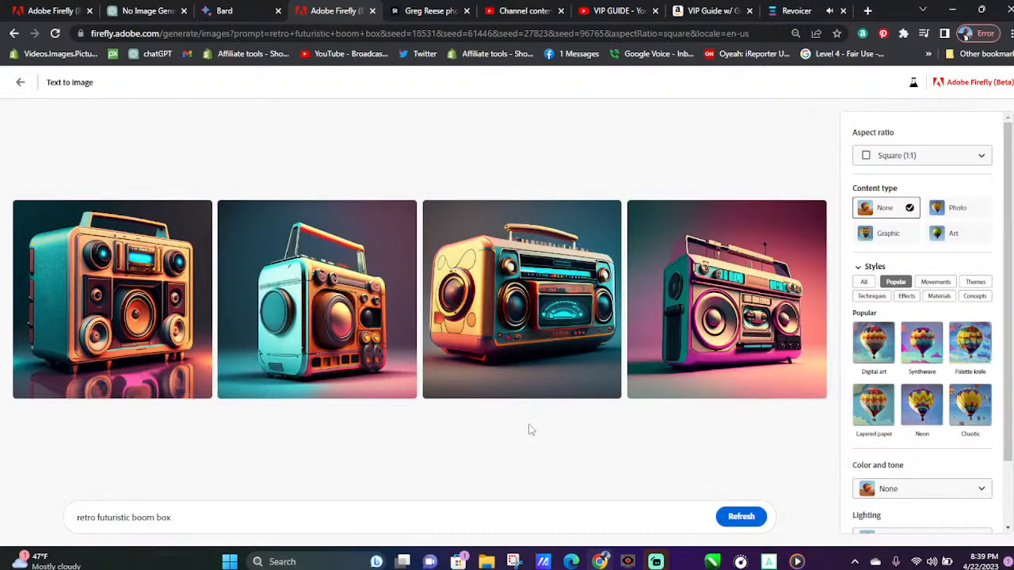
Download all four retro futuristic boom box images and dismiss the finished downloads
mouse_move(176, 228)
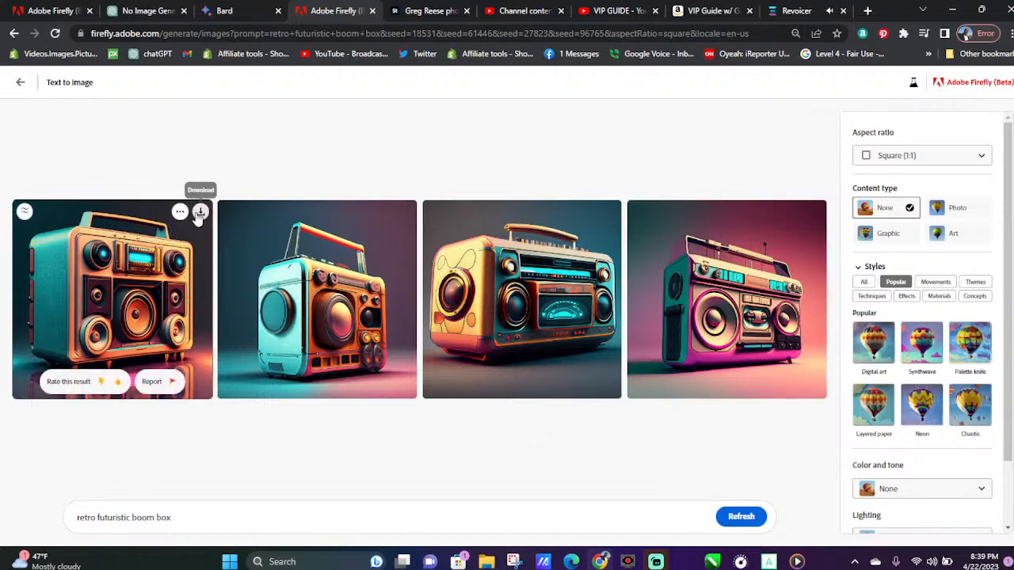
left_click(200, 213)
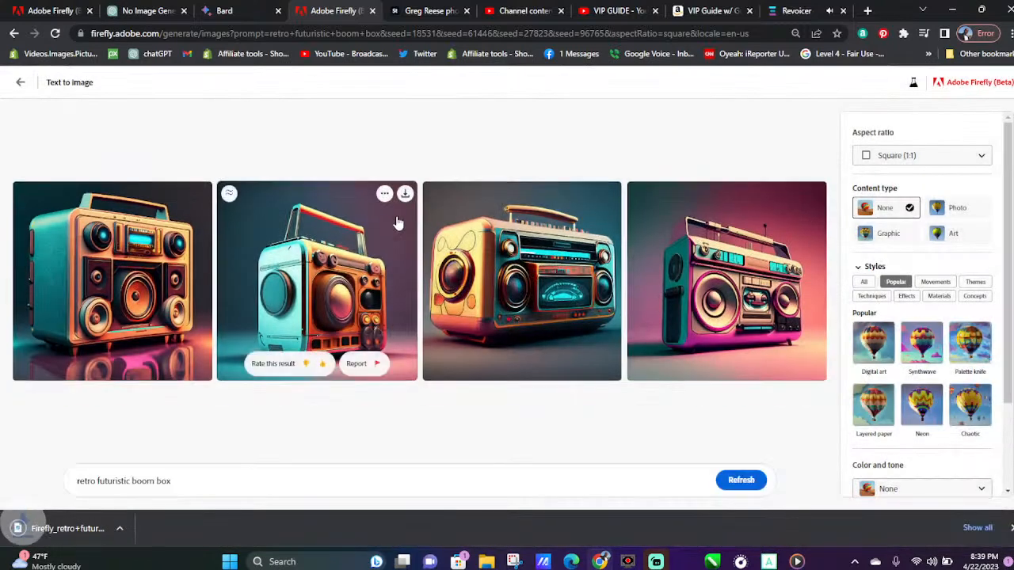
left_click(405, 195)
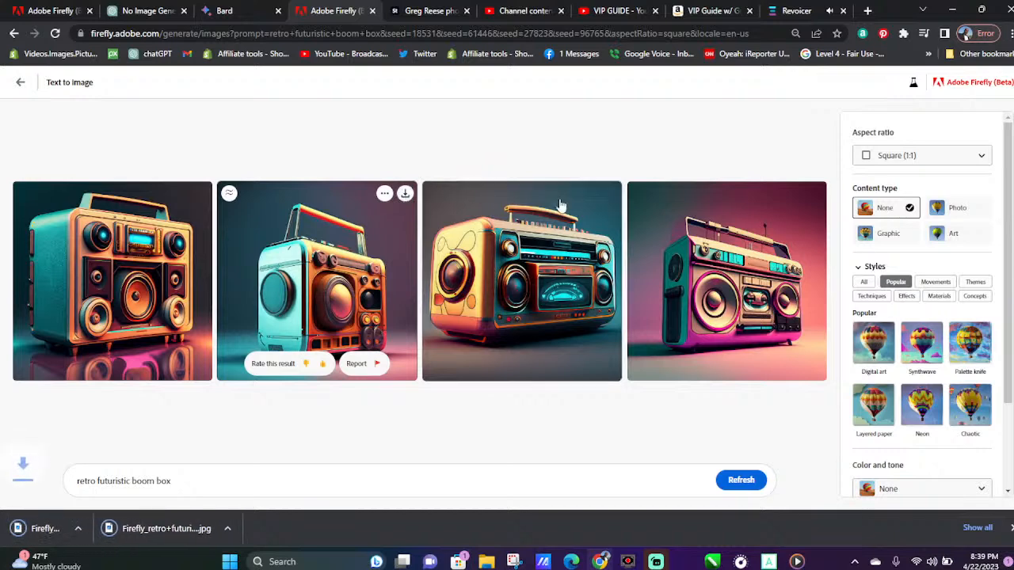
left_click(608, 193)
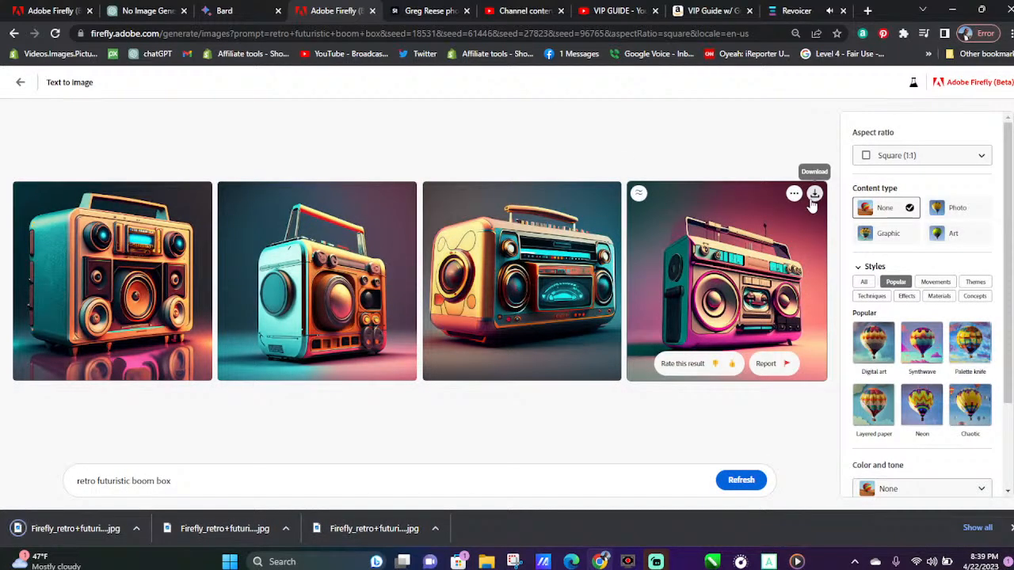
left_click(814, 195)
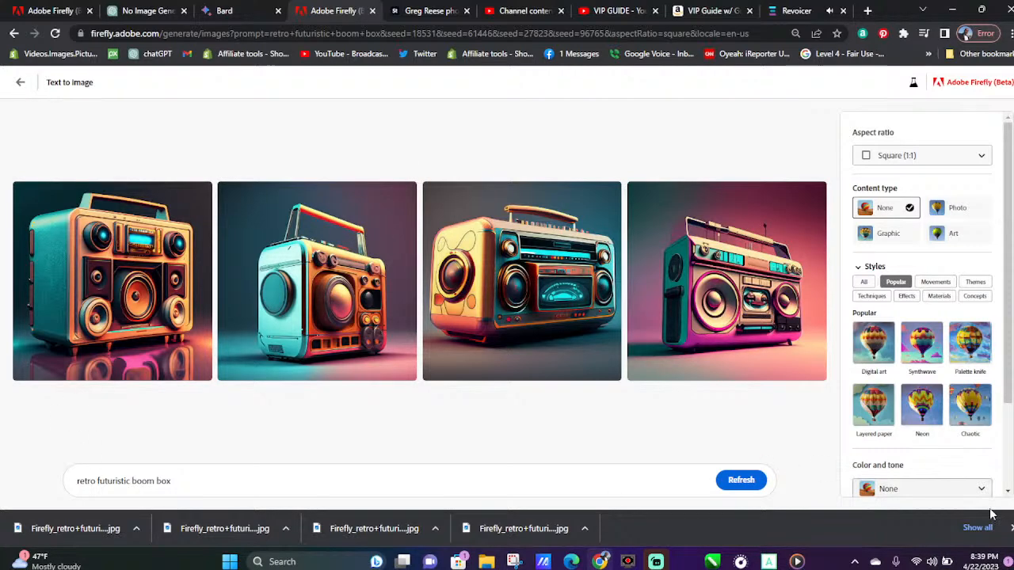
left_click(1011, 527)
Change the prompt to "retro futuristic microphone" and generate the images
left_click_drag(190, 519, 132, 523)
type("microphone")
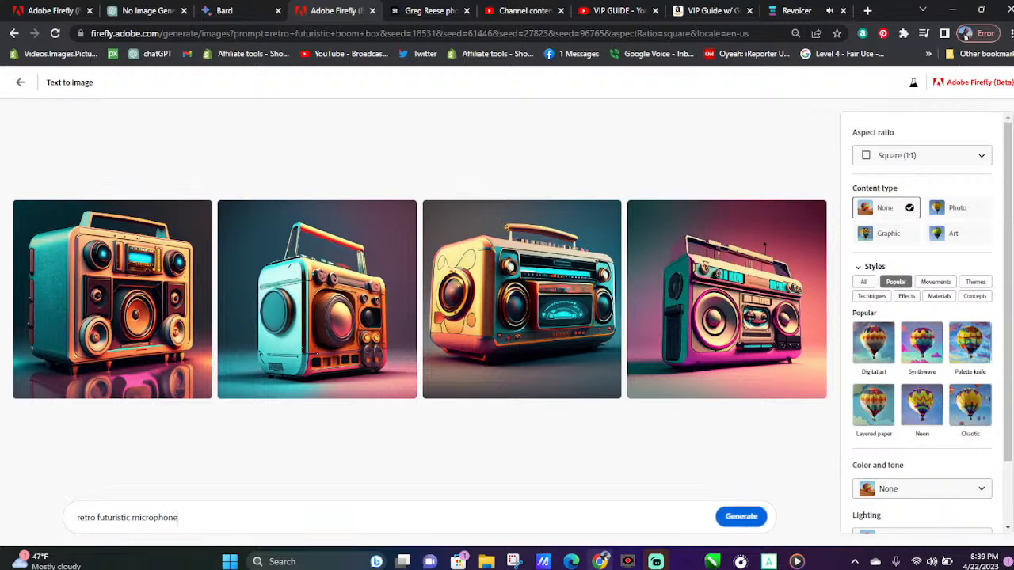
key("Return")
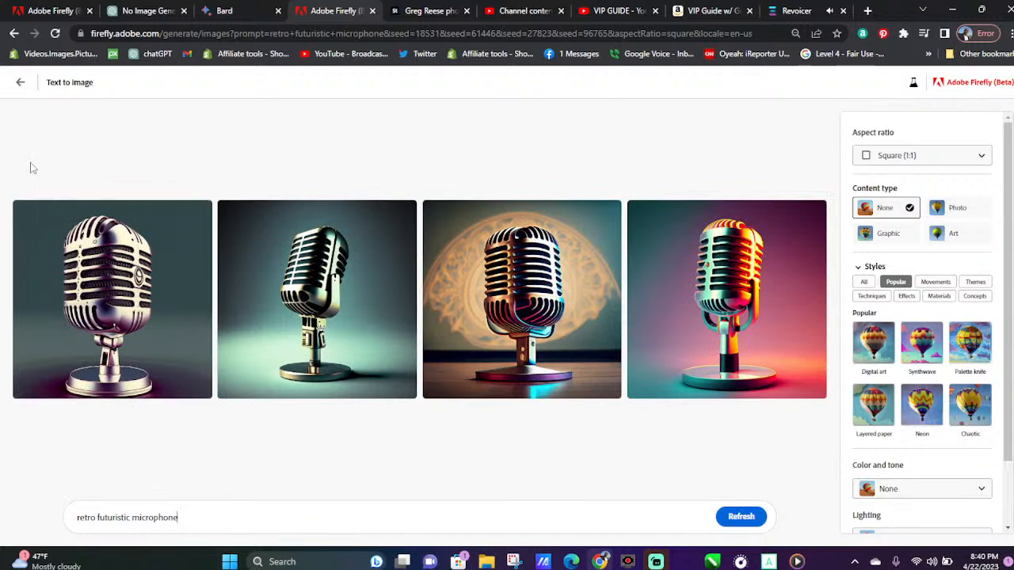
Download all four retro futuristic microphone images
left_click(200, 212)
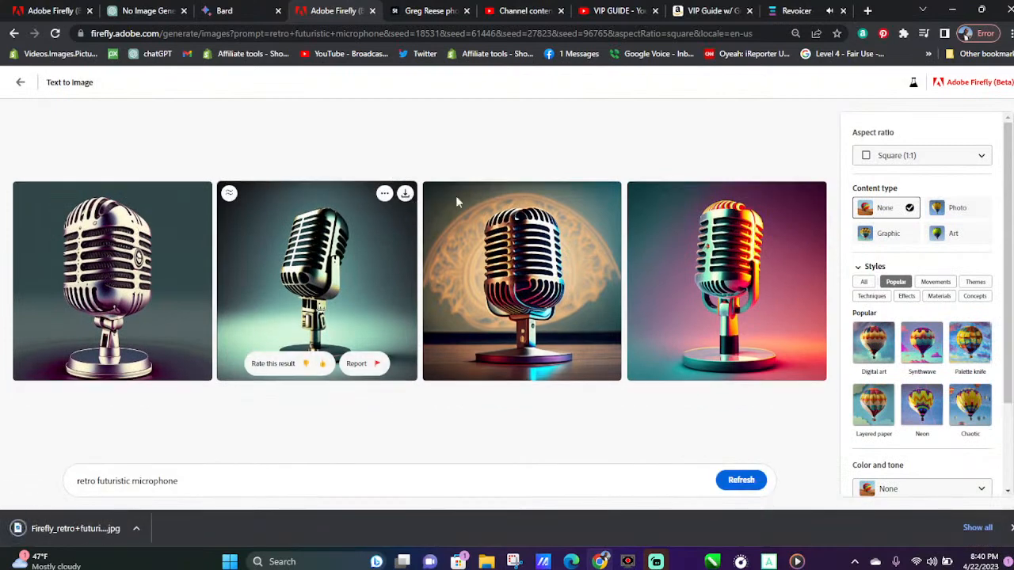
left_click(608, 194)
left_click(609, 195)
left_click(814, 195)
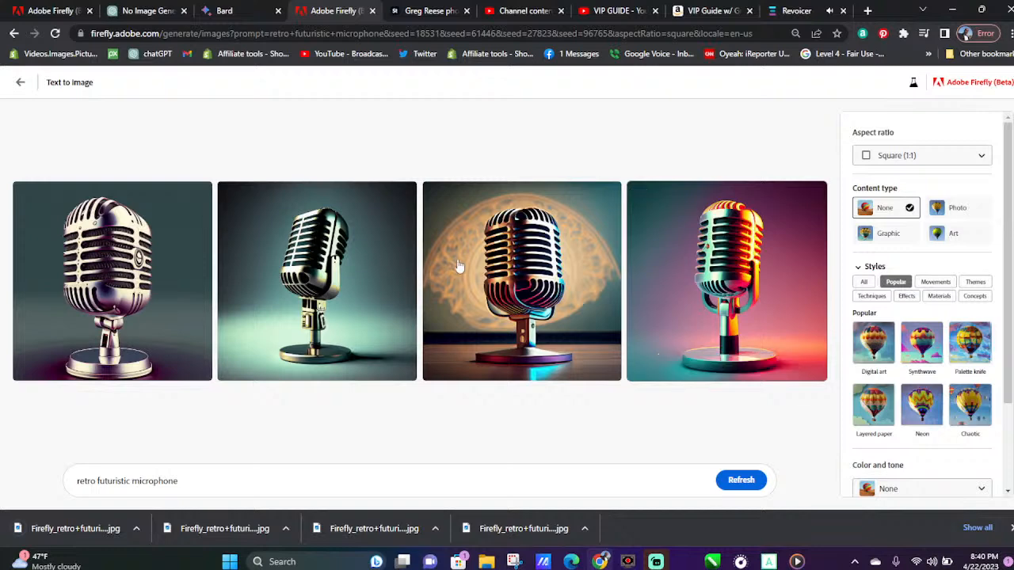
Generate a fresh set of images from the unchanged microphone prompt and download all four
left_click(742, 481)
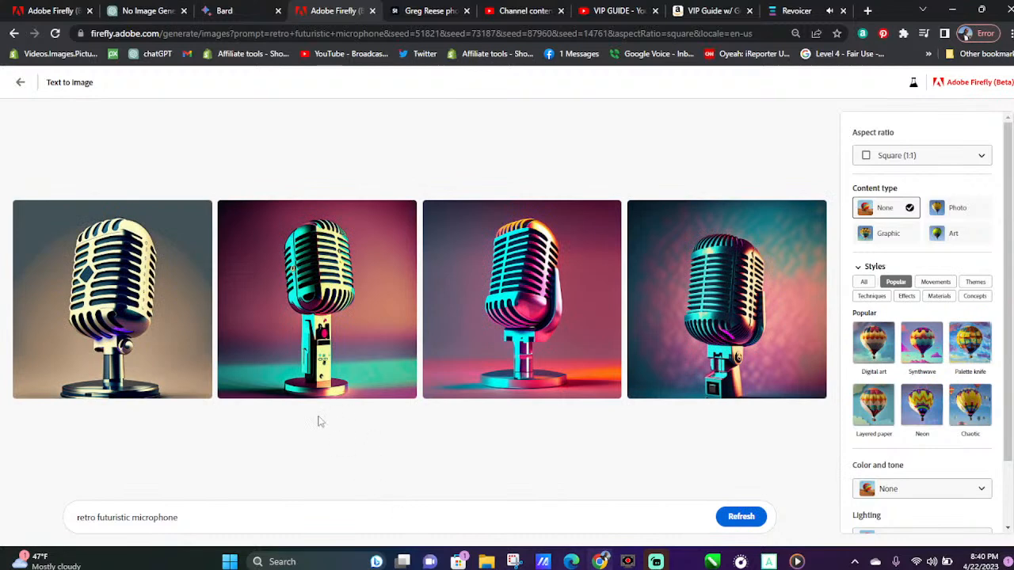
left_click(200, 212)
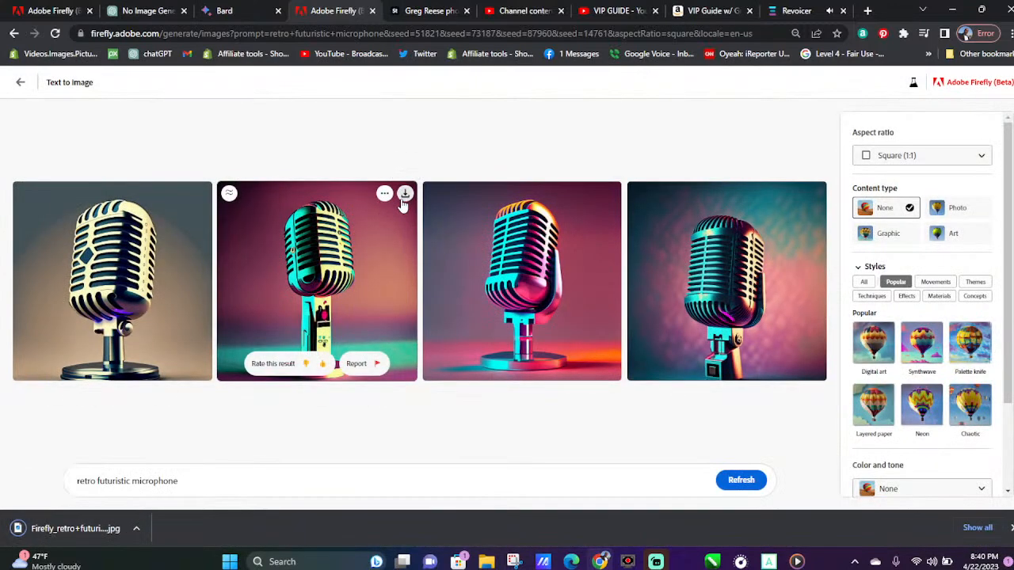
left_click(403, 199)
left_click(609, 199)
left_click(815, 198)
Replace "microphone" with "drum set" in the prompt, generate the images and dismiss the finished downloads
left_click_drag(179, 480, 132, 489)
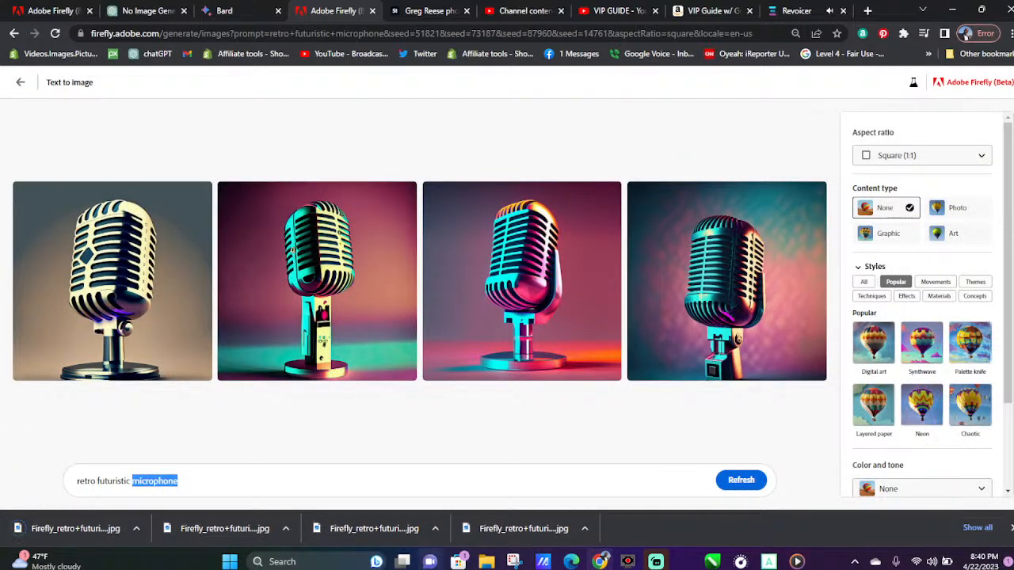
type("drum set")
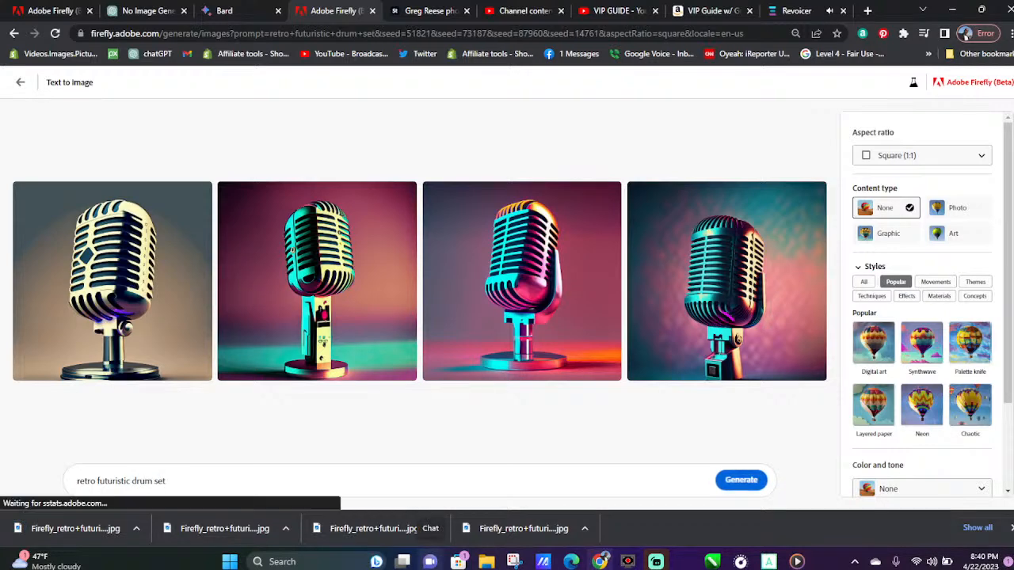
key("Return")
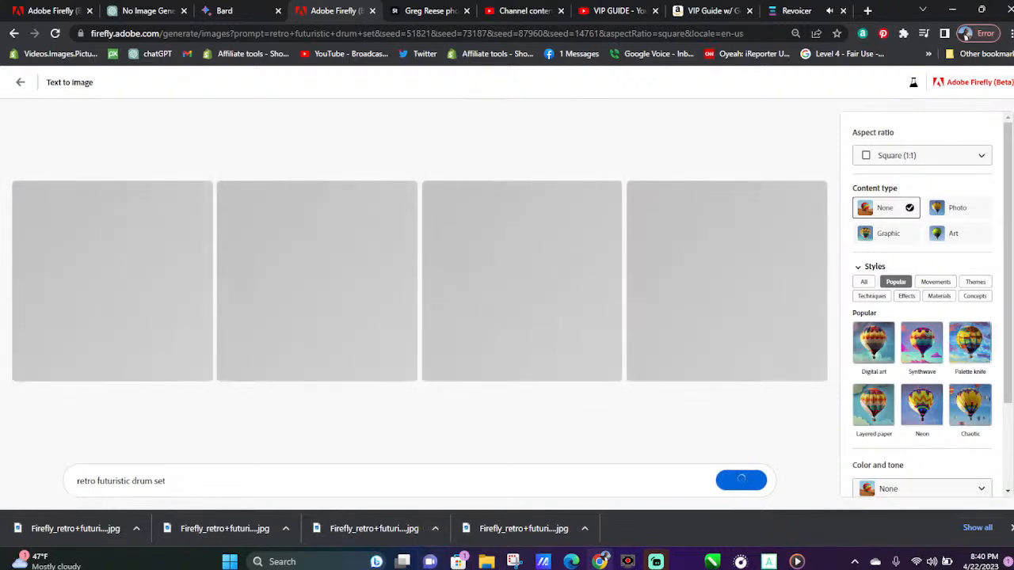
left_click(1011, 527)
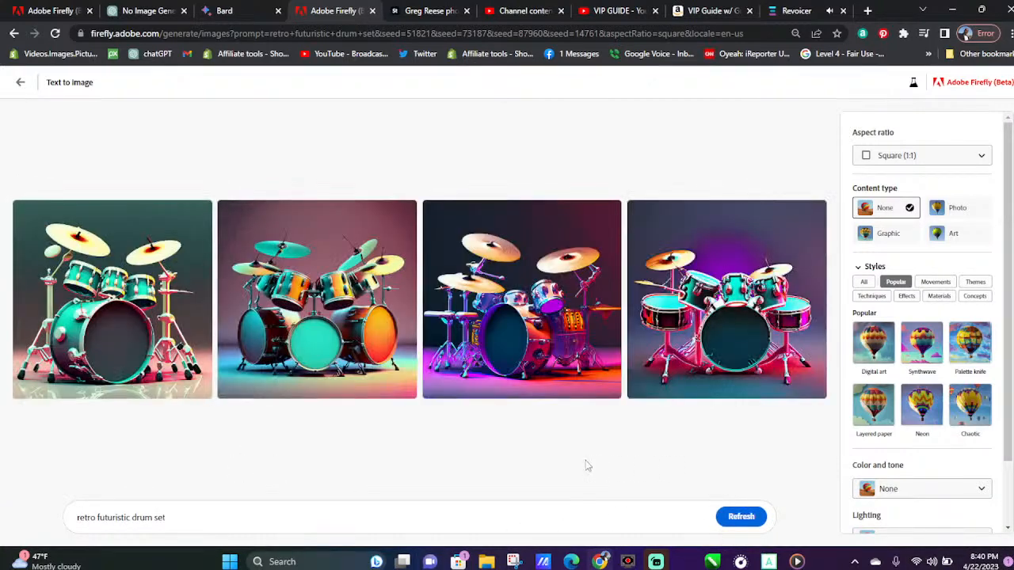
Download all four drum set images from the enlarged view, download the first one again, and close the enlarged view
left_click(145, 255)
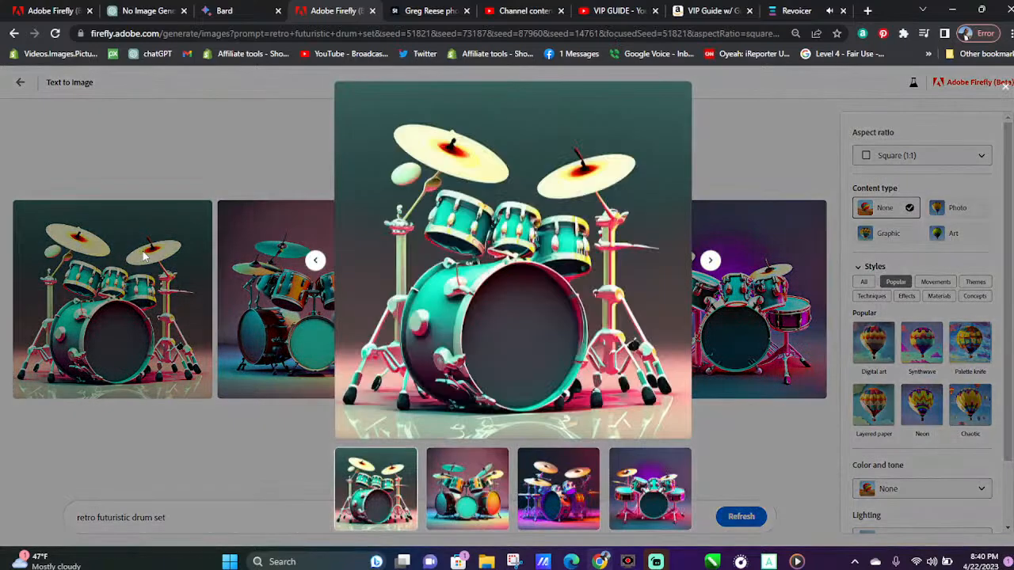
left_click(679, 94)
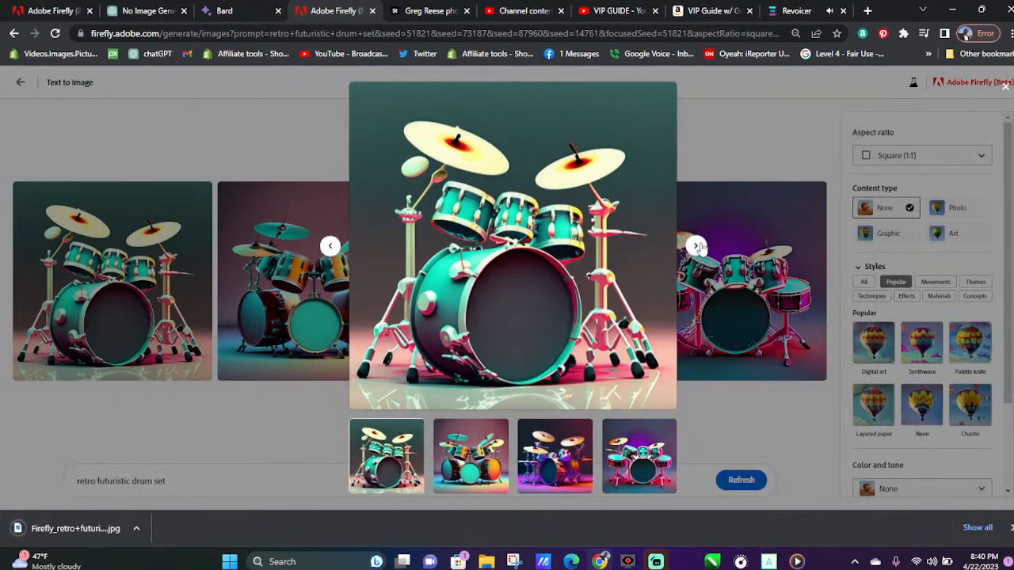
left_click(695, 246)
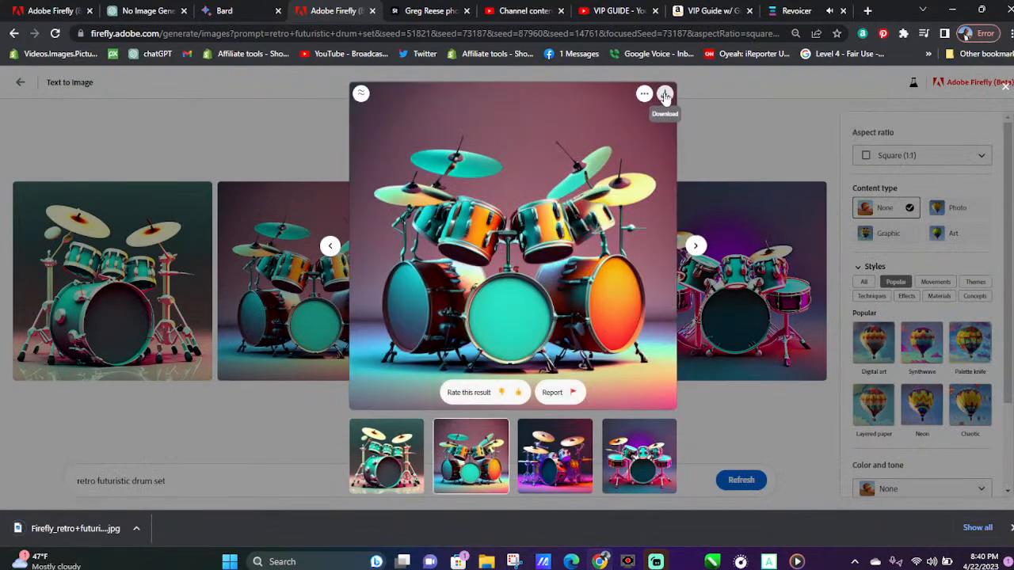
left_click(665, 95)
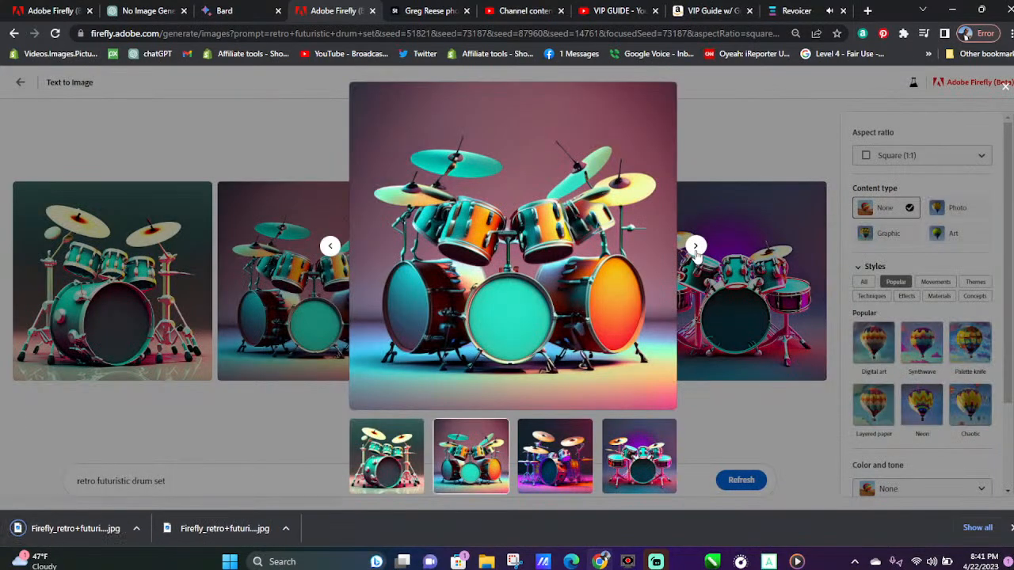
left_click(695, 247)
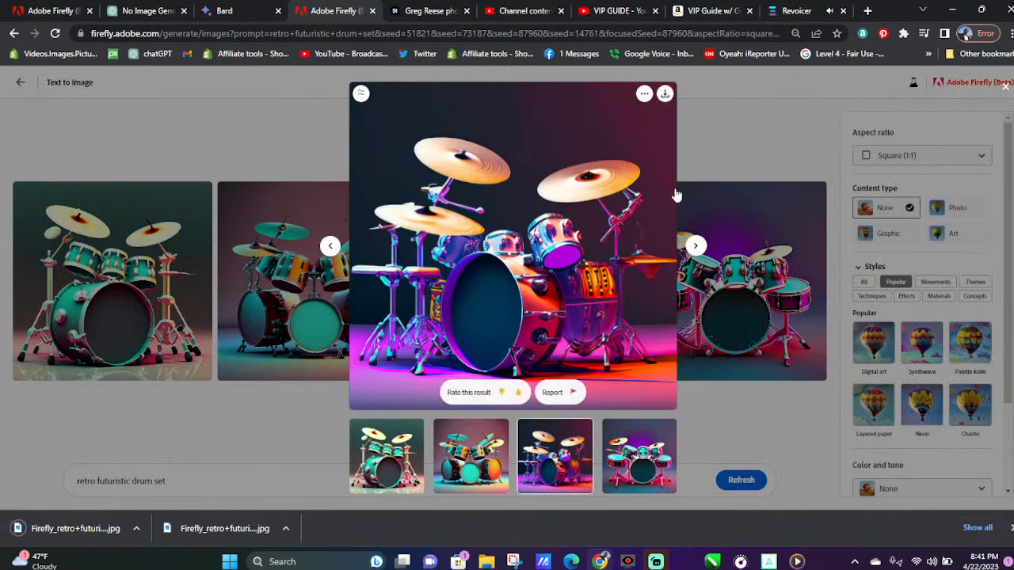
left_click(697, 247)
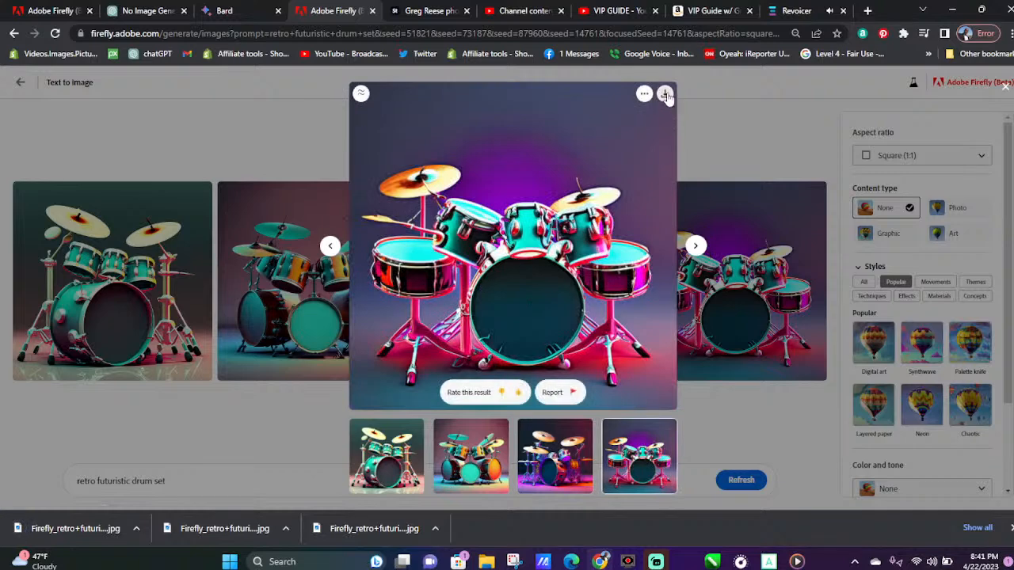
left_click(668, 98)
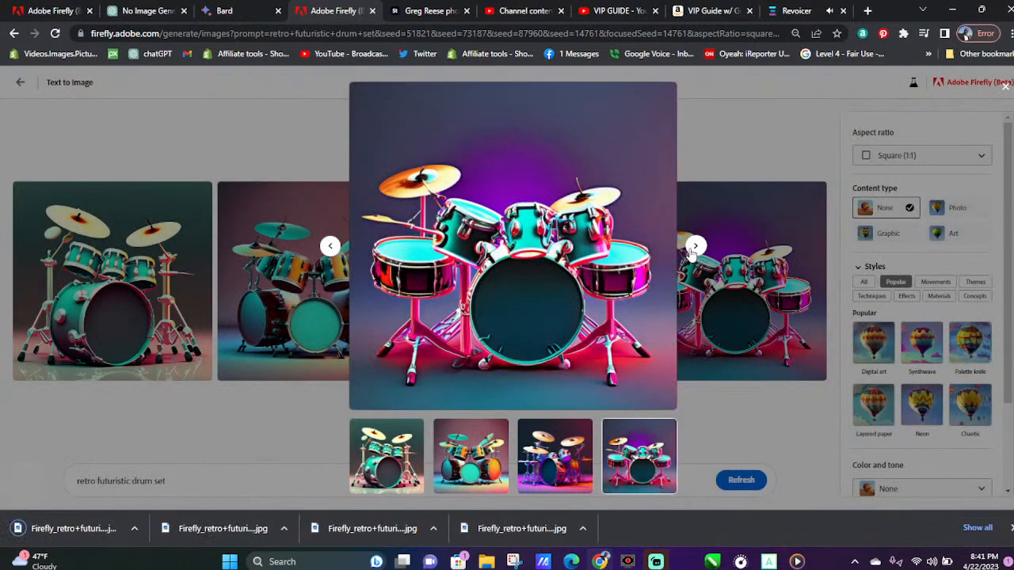
left_click(695, 247)
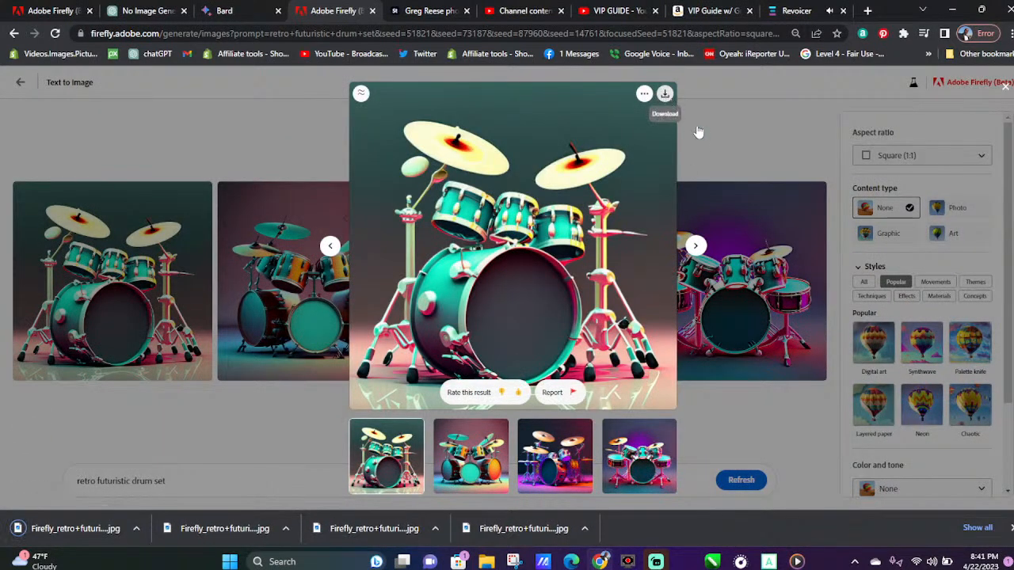
left_click(667, 99)
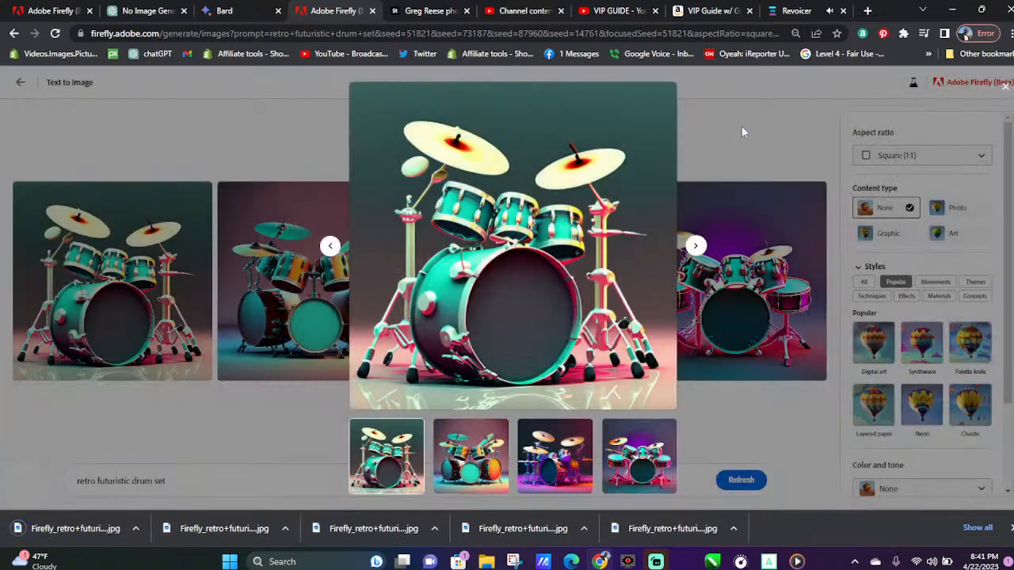
left_click(742, 132)
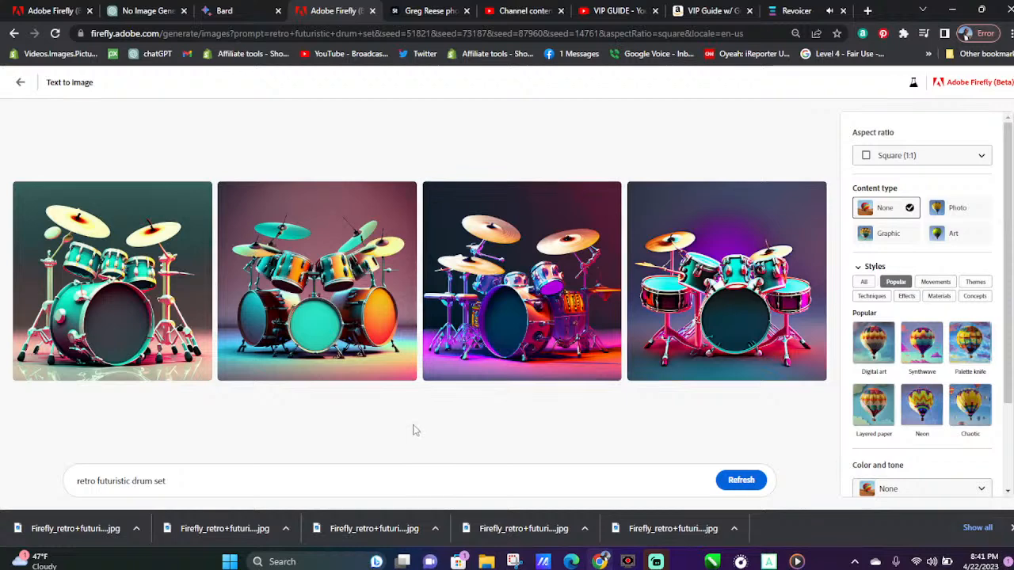
Change the prompt to "retro futuristic flute" and generate the images
left_click_drag(178, 496, 134, 494)
type("fu")
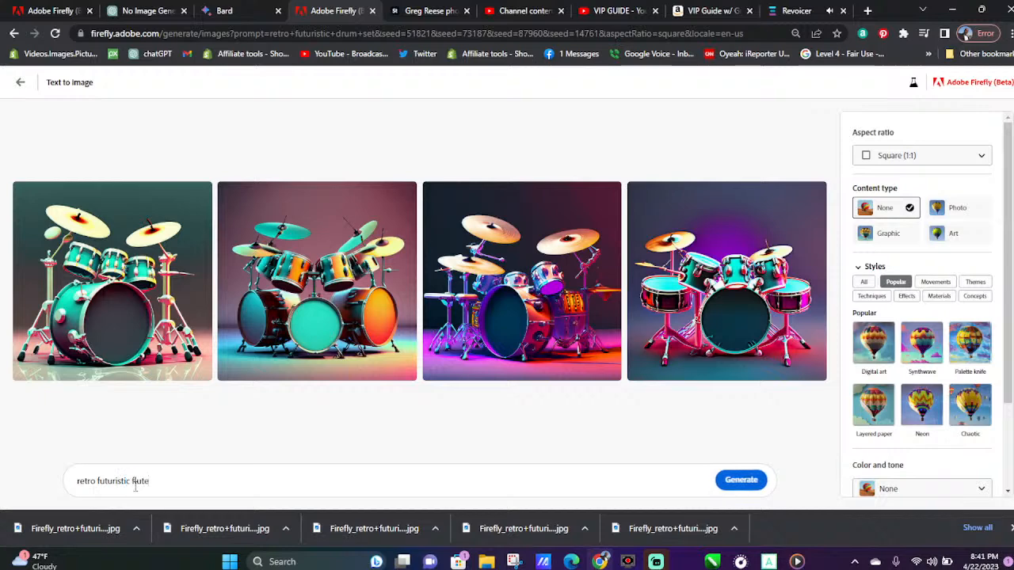
key("Return")
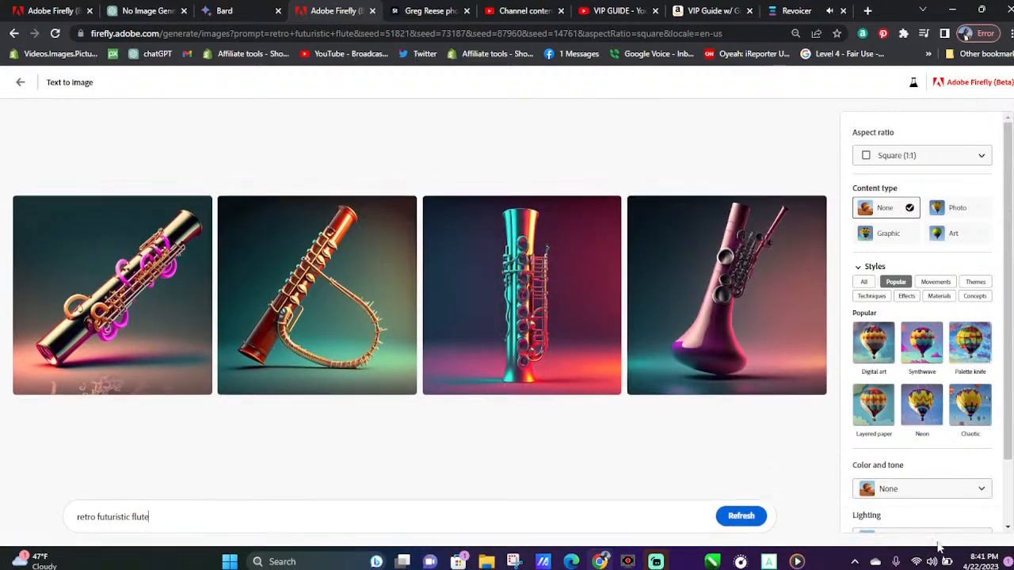
Download all four retro futuristic flute images
mouse_move(326, 274)
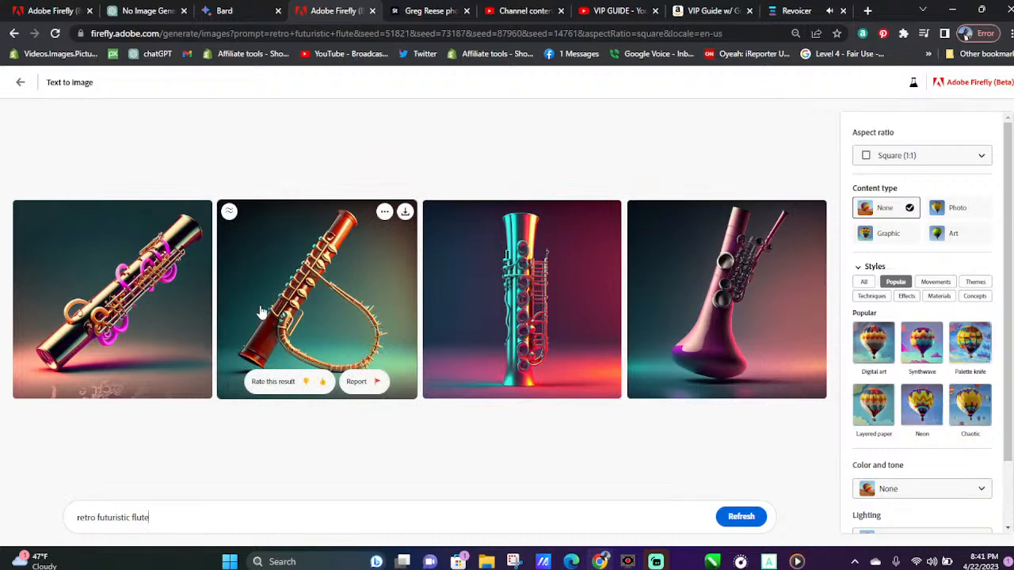
left_click(201, 210)
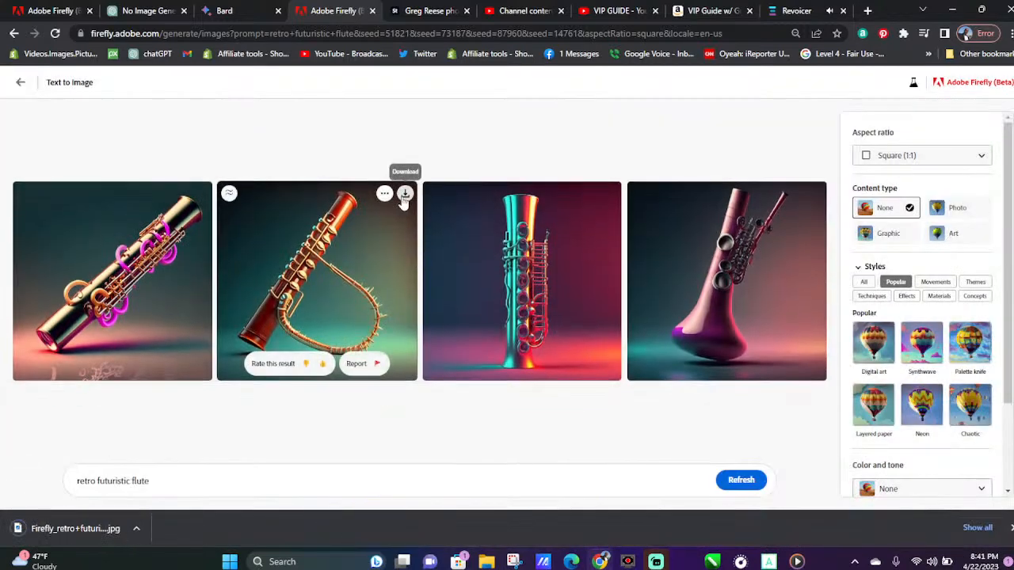
left_click(404, 196)
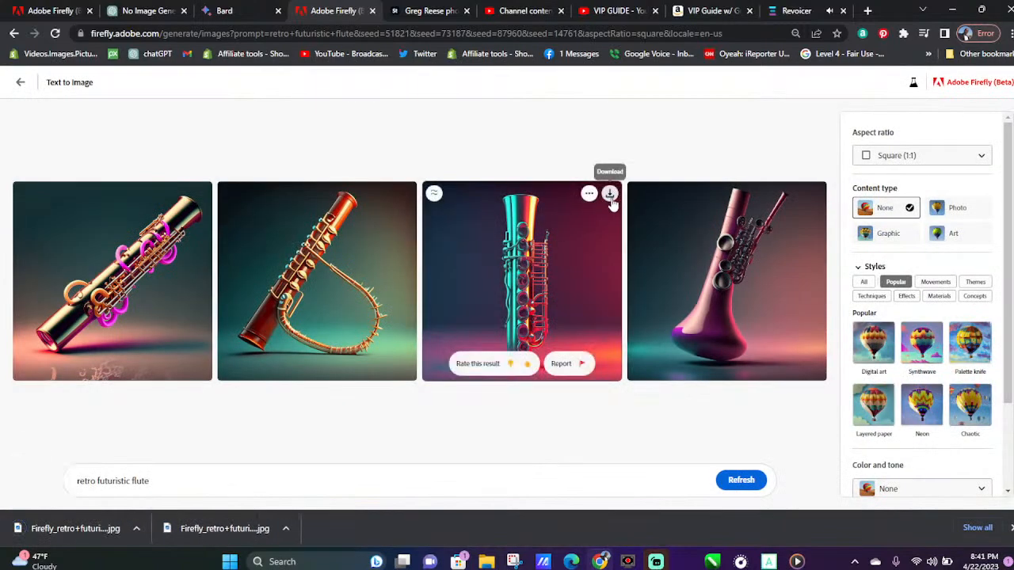
left_click(609, 196)
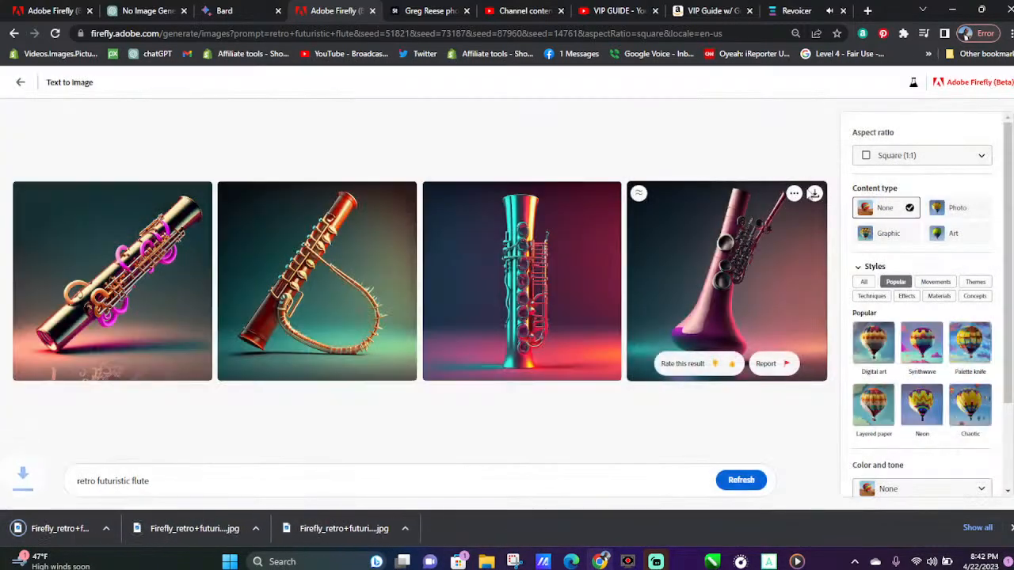
left_click(814, 193)
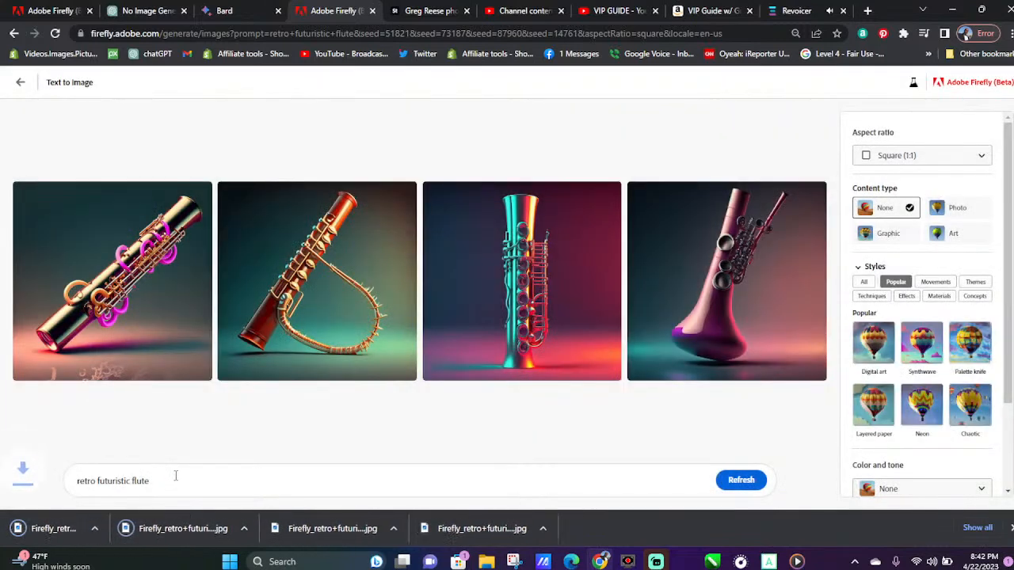
Change the prompt to "retro futuristic guitar" and generate the images
double_click(140, 481)
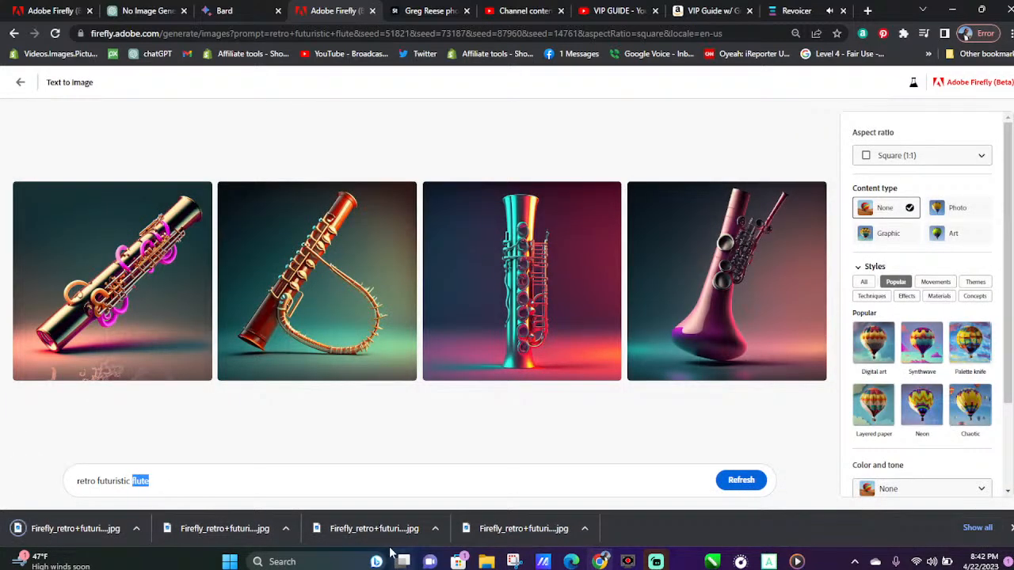
mouse_move(390, 552)
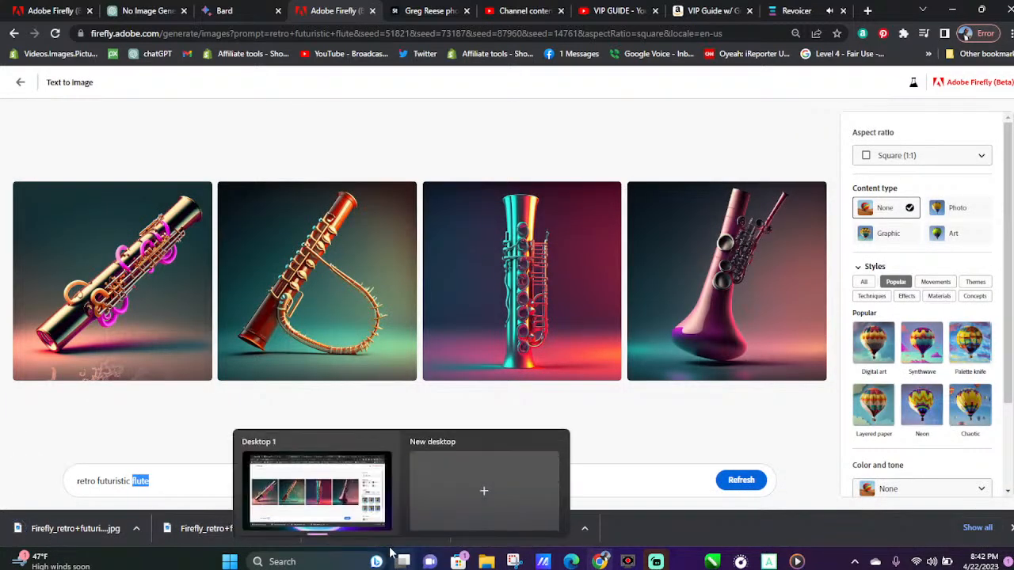
type("guitar")
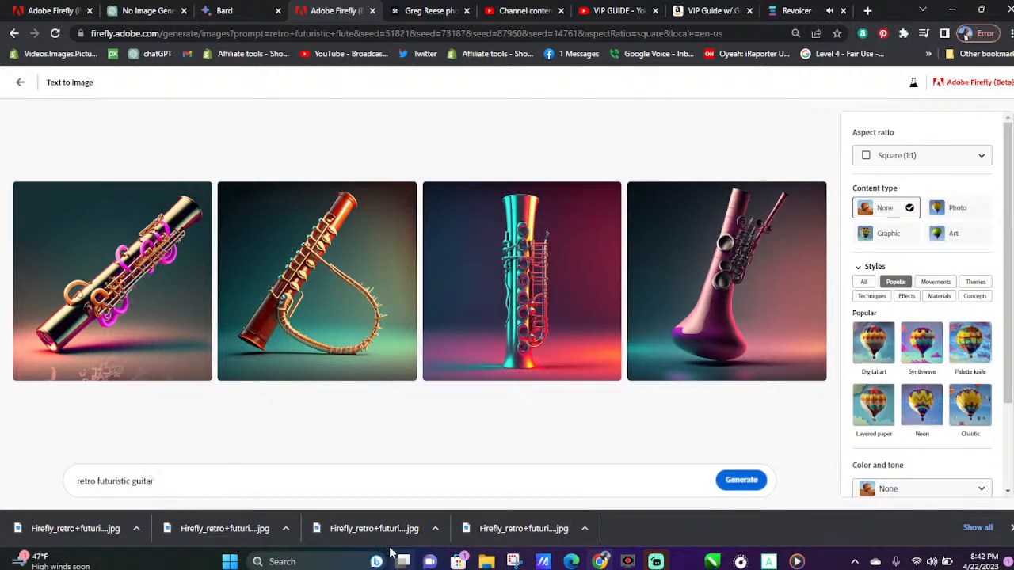
key("Return")
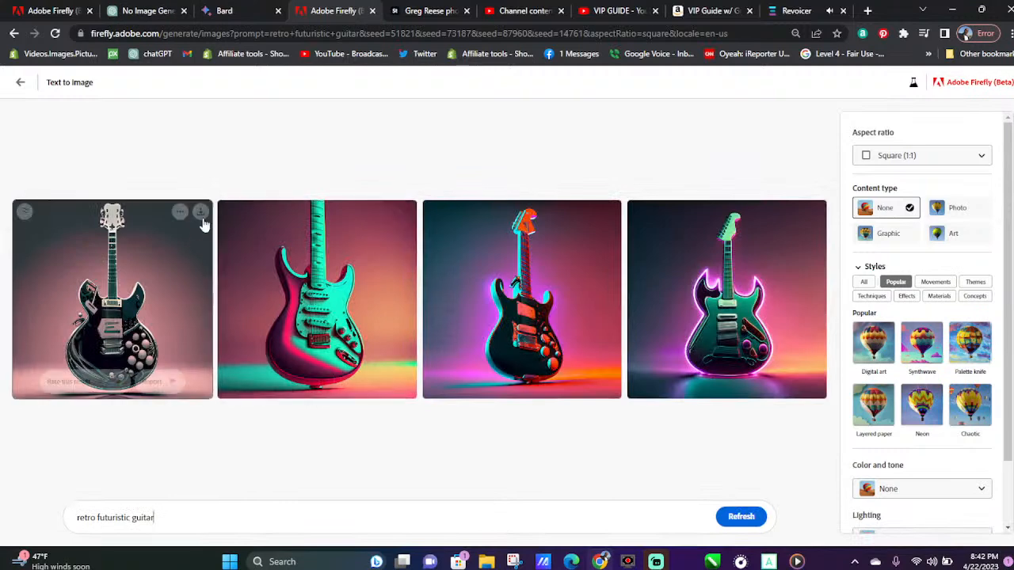
Download all four square retro futuristic guitar images
left_click(203, 212)
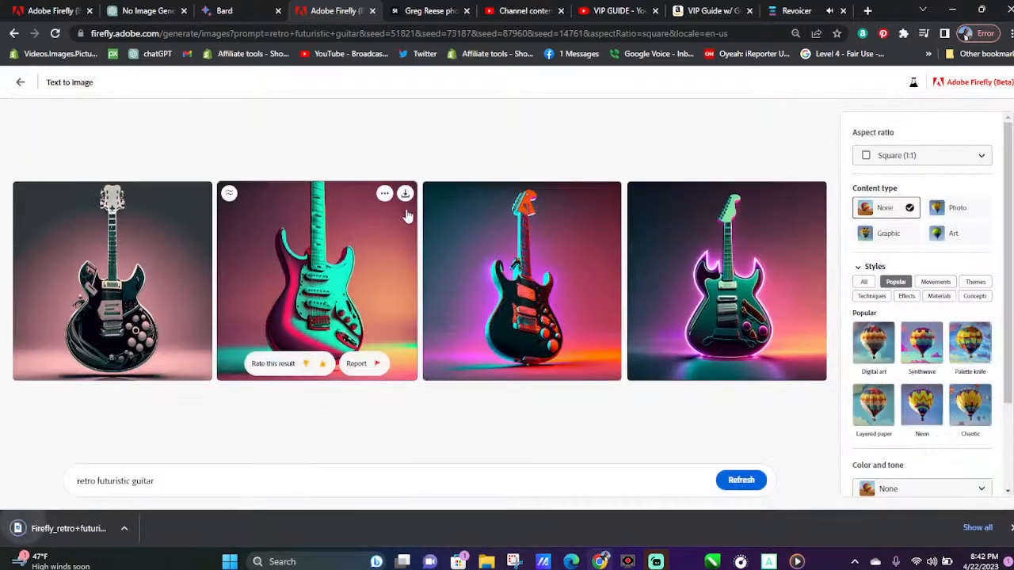
left_click(609, 194)
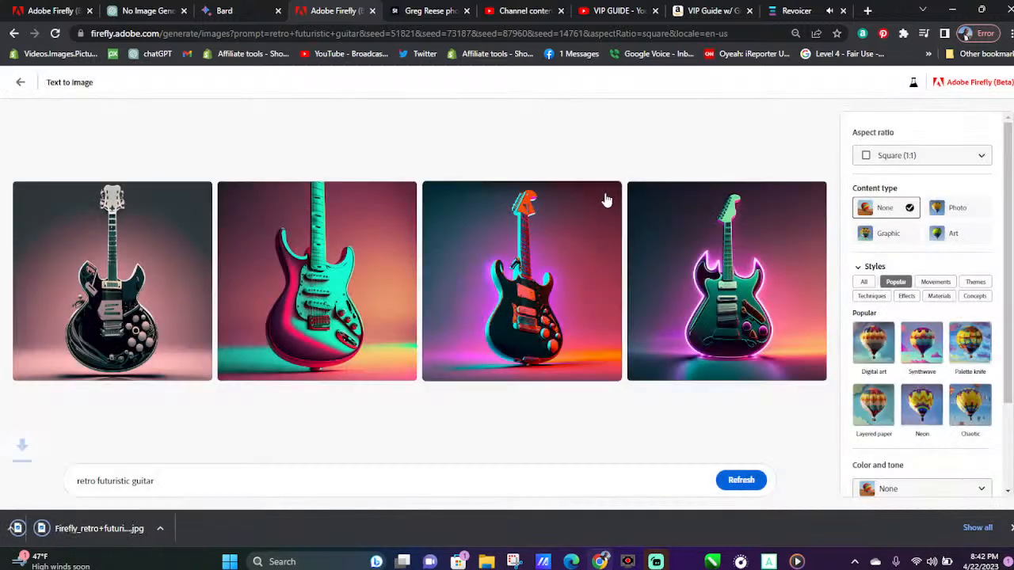
left_click(814, 194)
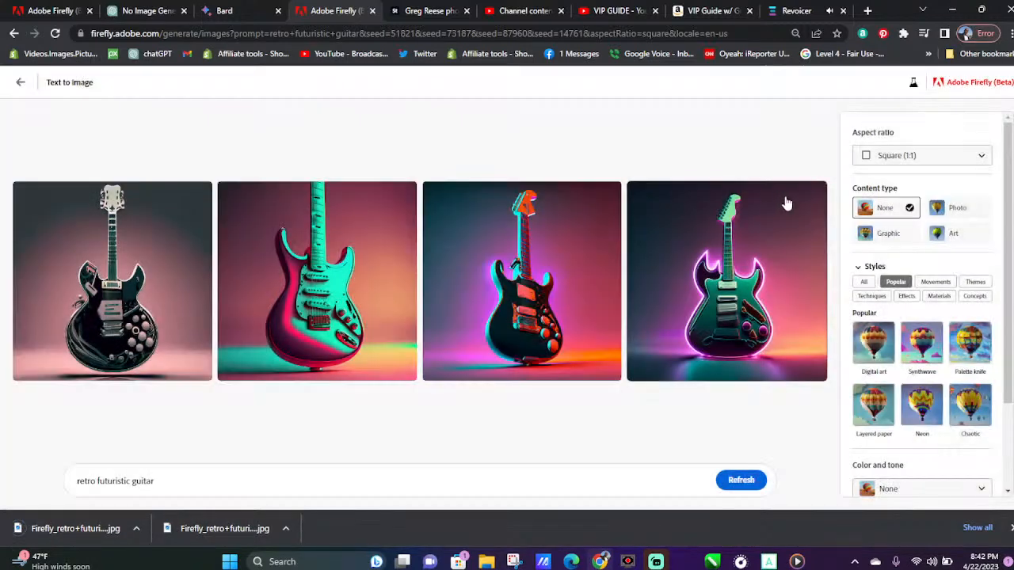
left_click(814, 195)
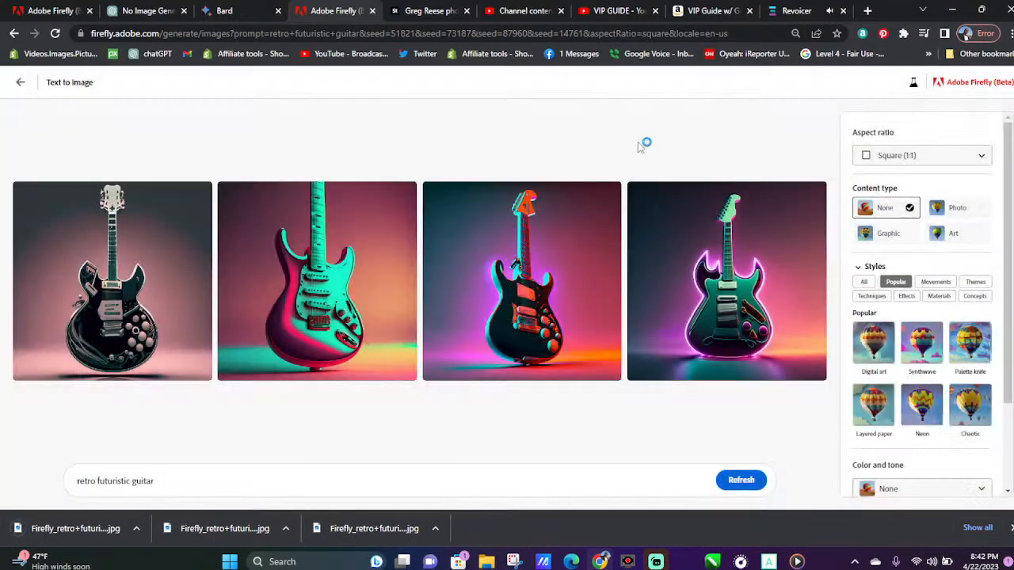
Regenerate the guitar images with the Portrait (3:4) aspect ratio and download all four
left_click(979, 155)
left_click(903, 202)
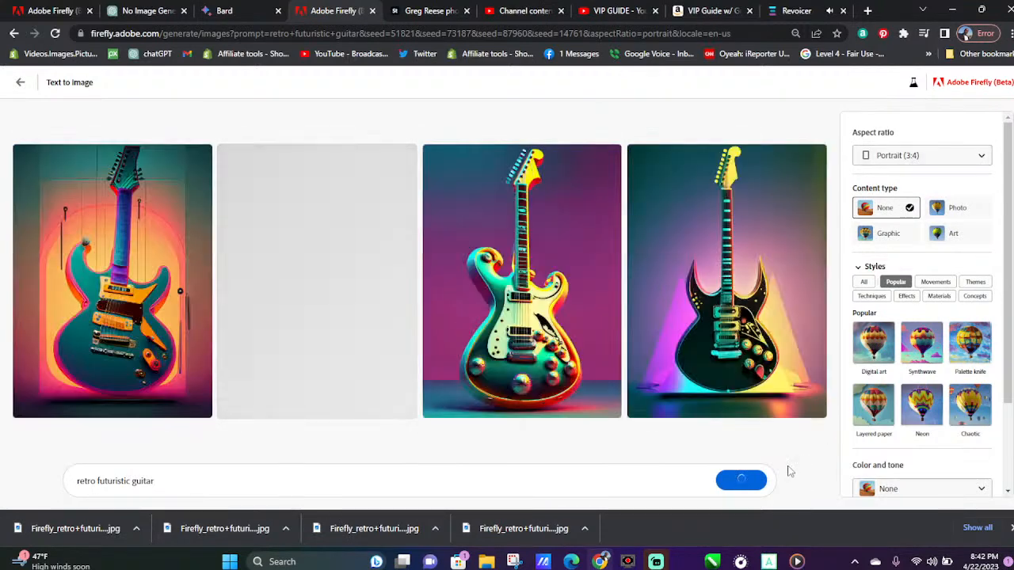
mouse_move(171, 168)
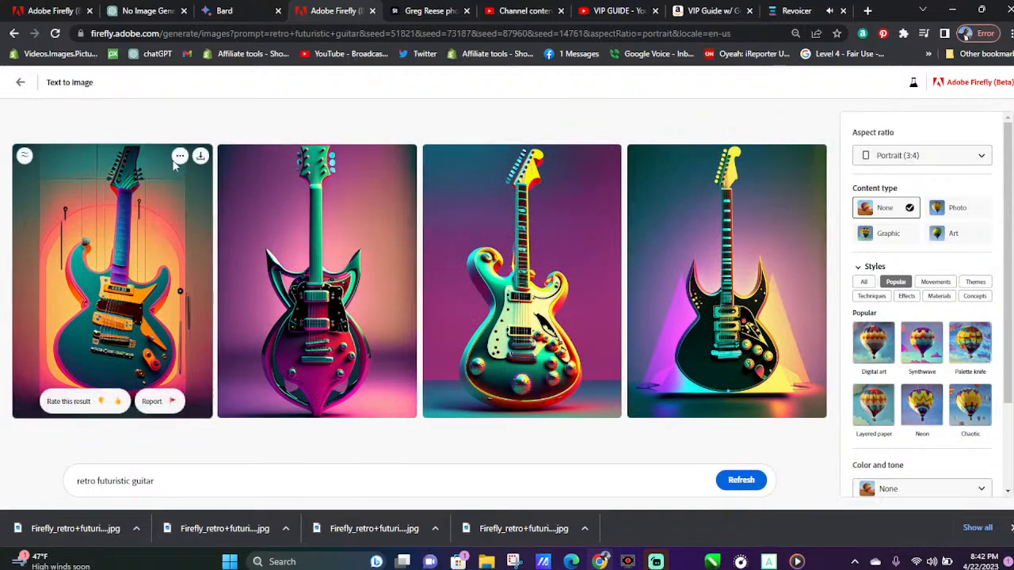
left_click(202, 157)
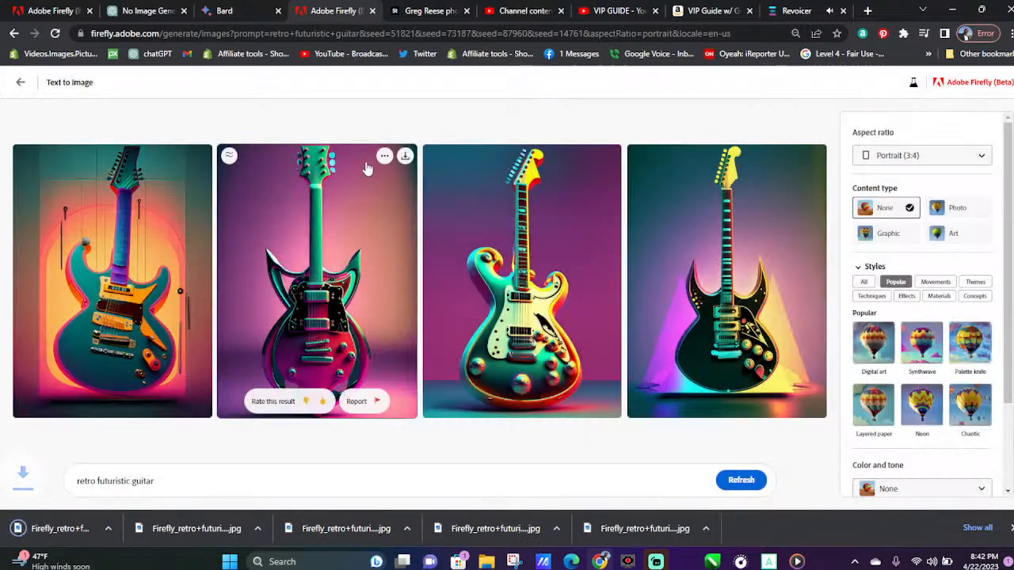
left_click(405, 156)
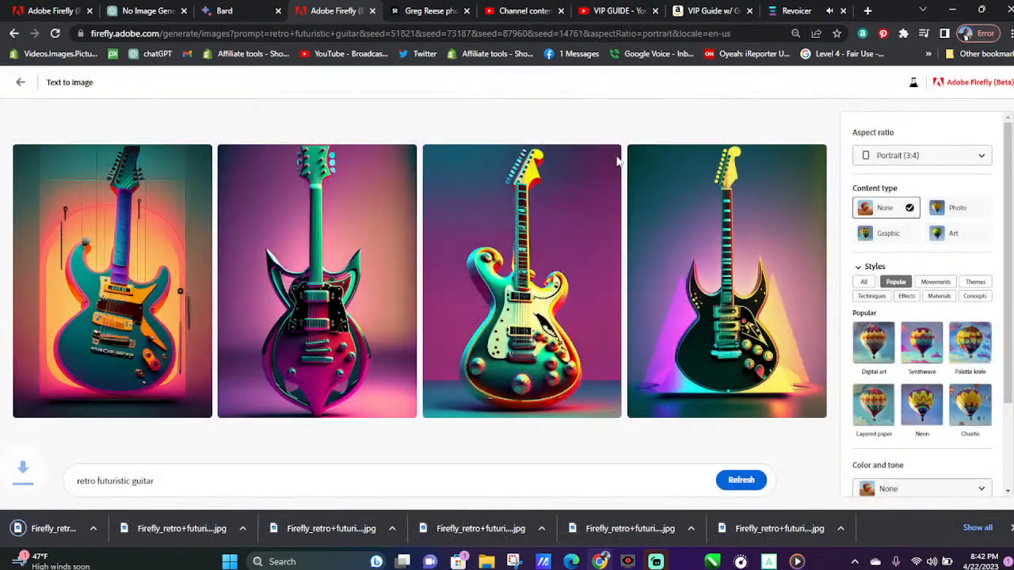
left_click(607, 154)
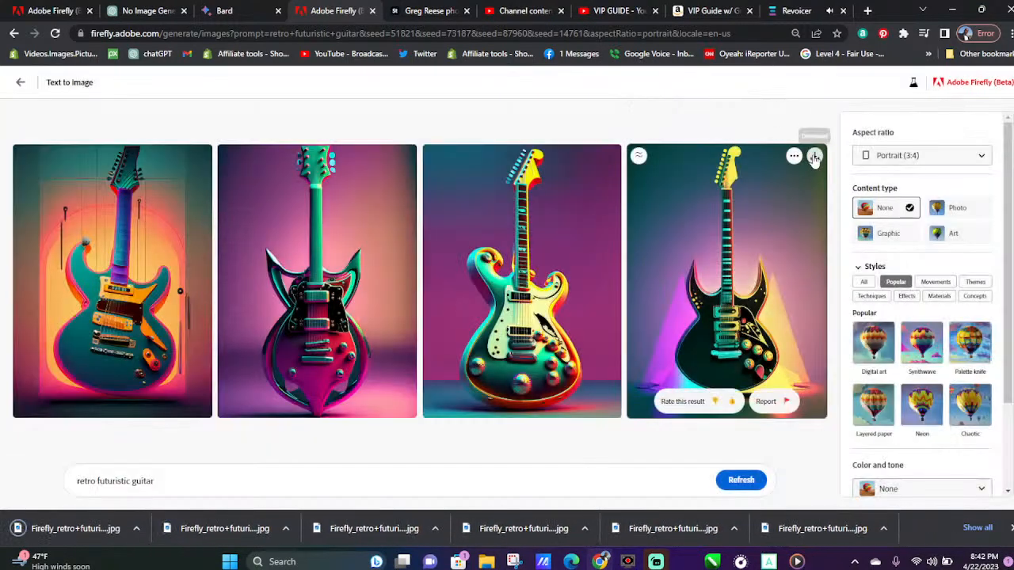
left_click(813, 156)
Replace "guitar" with "bass" in the prompt, generate the images and dismiss the finished downloads
left_click(170, 480)
left_click_drag(132, 491, 142, 491)
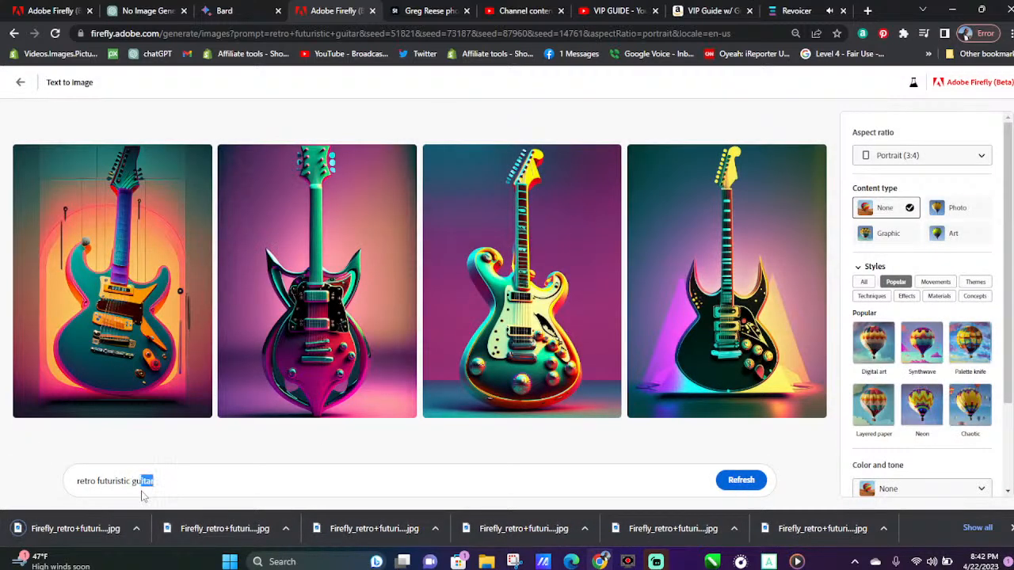
type("bass")
key("Return")
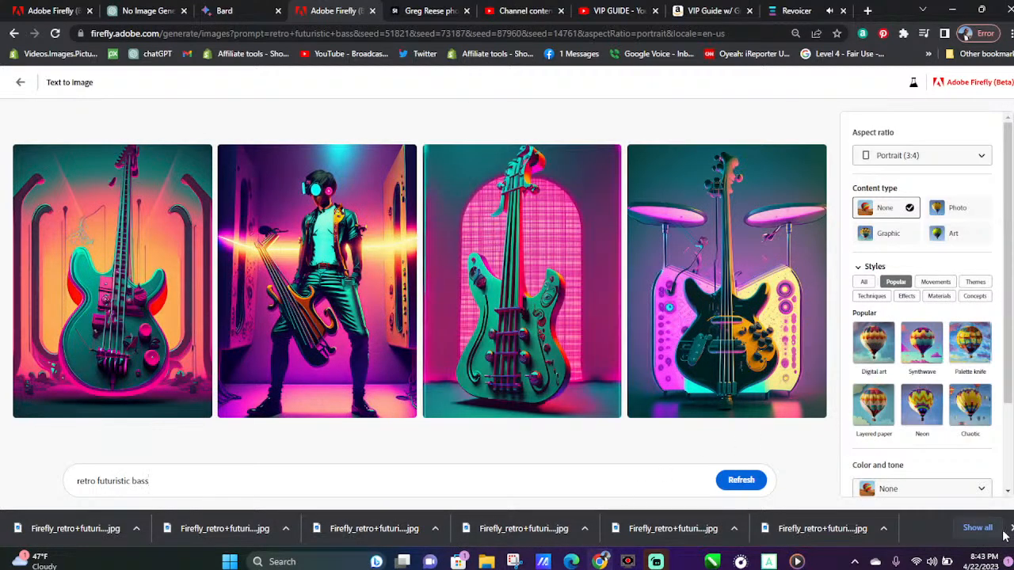
left_click(1010, 528)
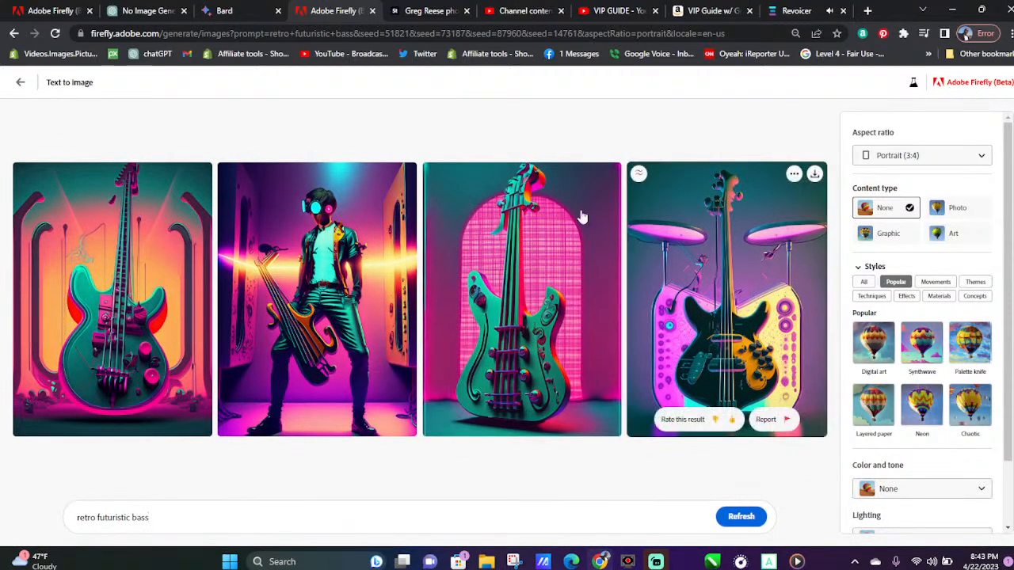
Download all four retro futuristic bass images
left_click(609, 174)
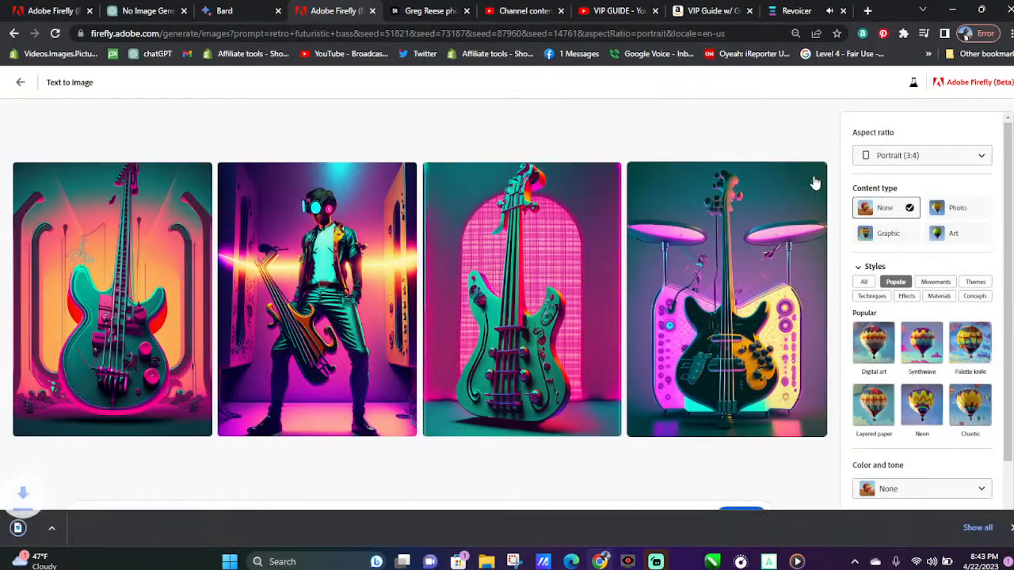
left_click(408, 162)
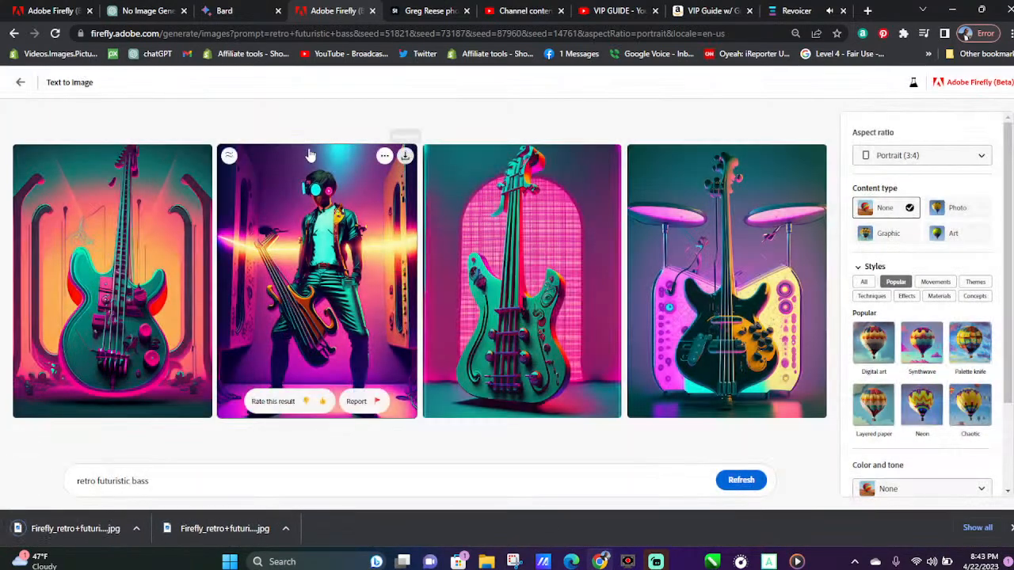
left_click(170, 154)
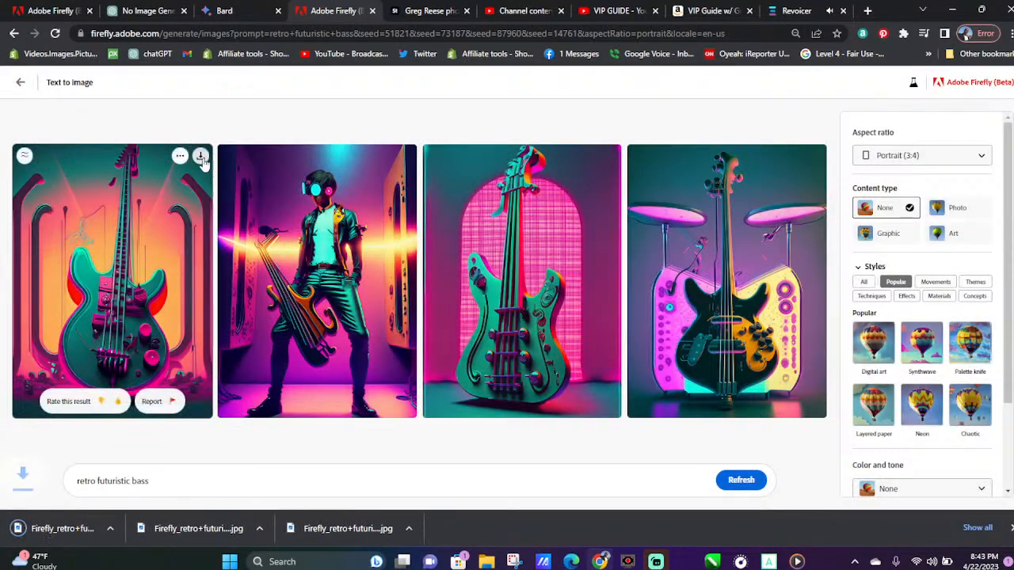
left_click(202, 159)
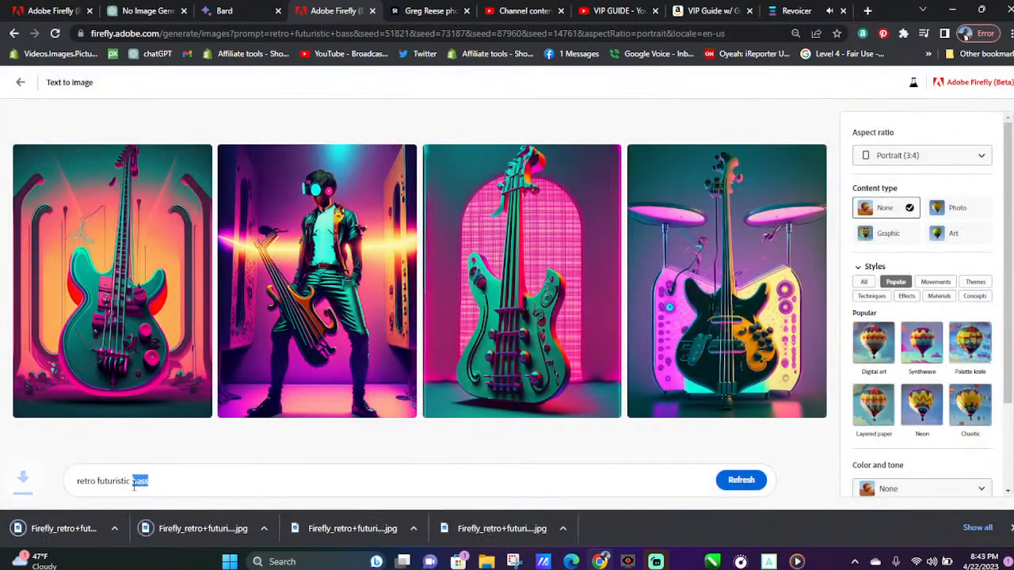
Change the prompt to "retro futuristic guitar like Prince's", generate the images and dismiss the finished downloads
type("gui")
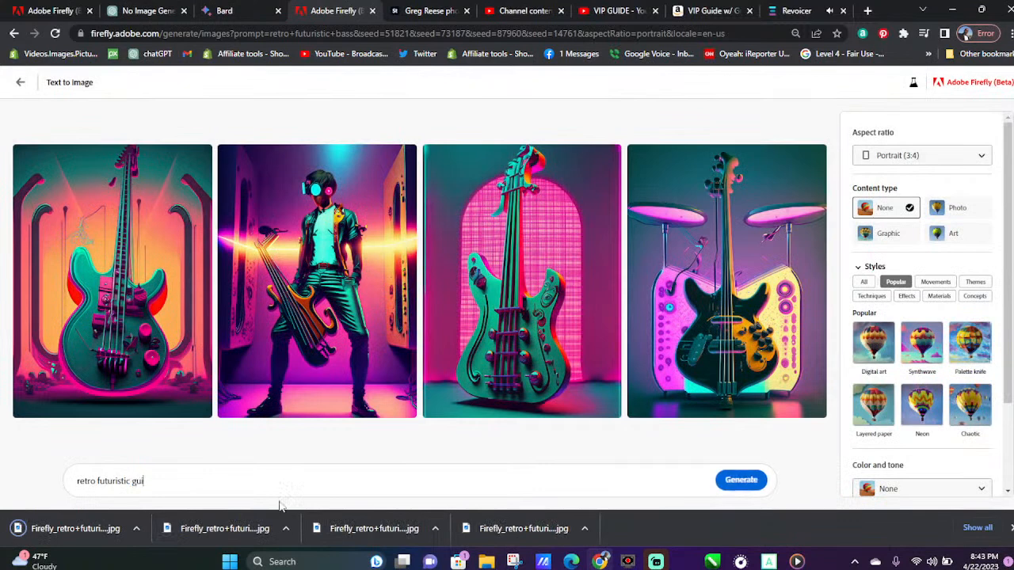
type("ta")
type("'s")
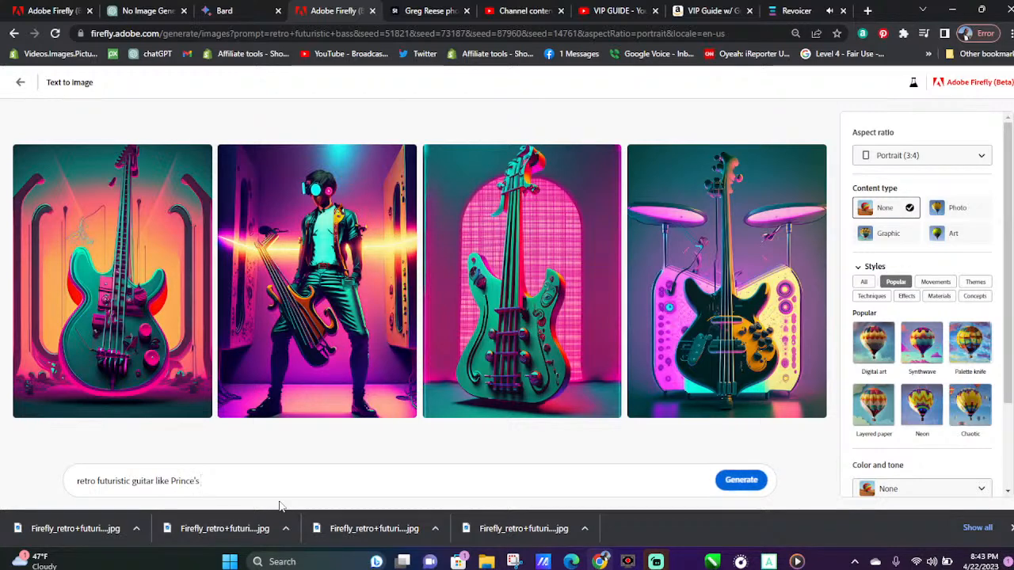
key("Return")
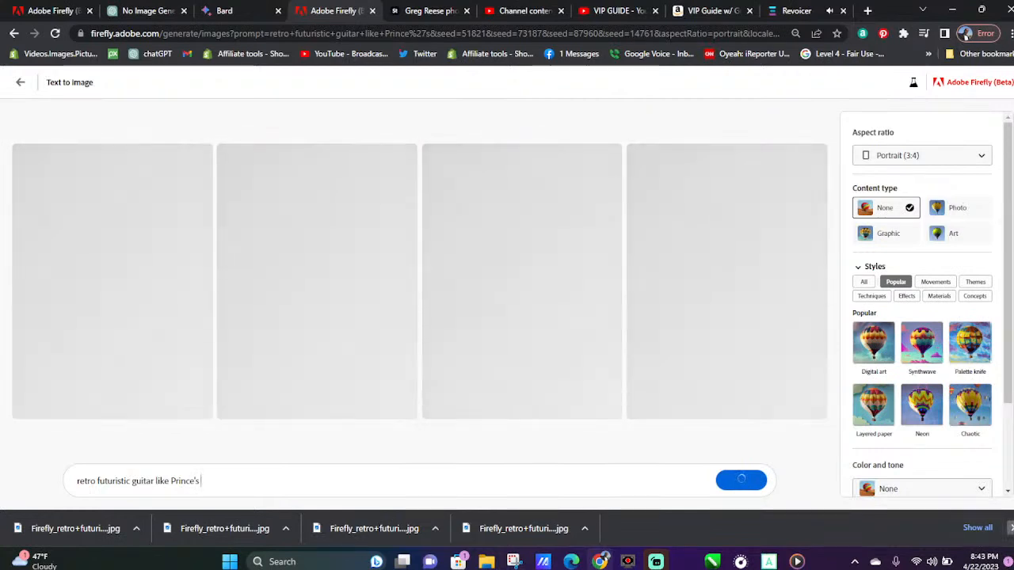
left_click(1008, 528)
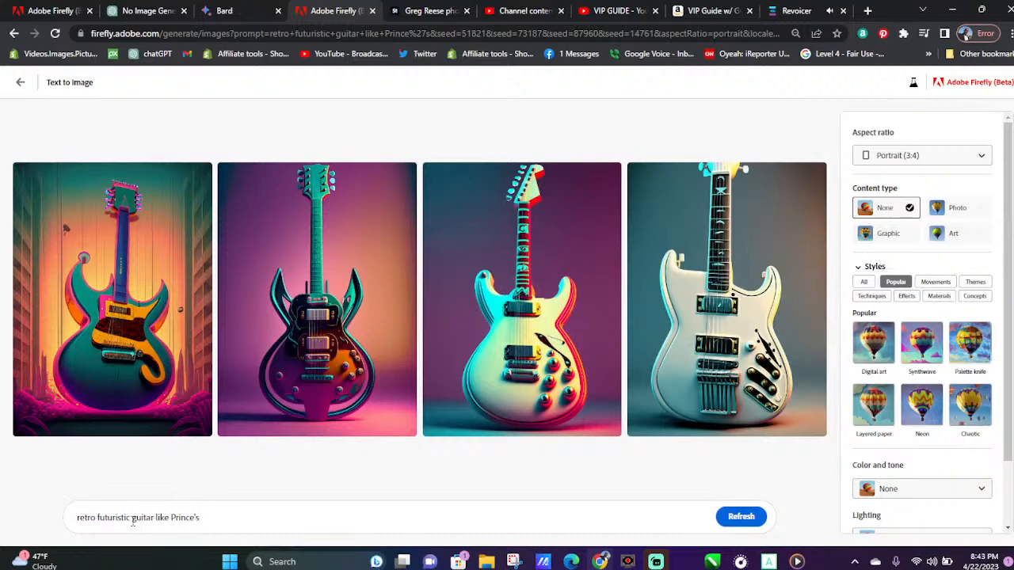
Refresh the Prince-style guitar results for a new set and download all four images
mouse_move(127, 371)
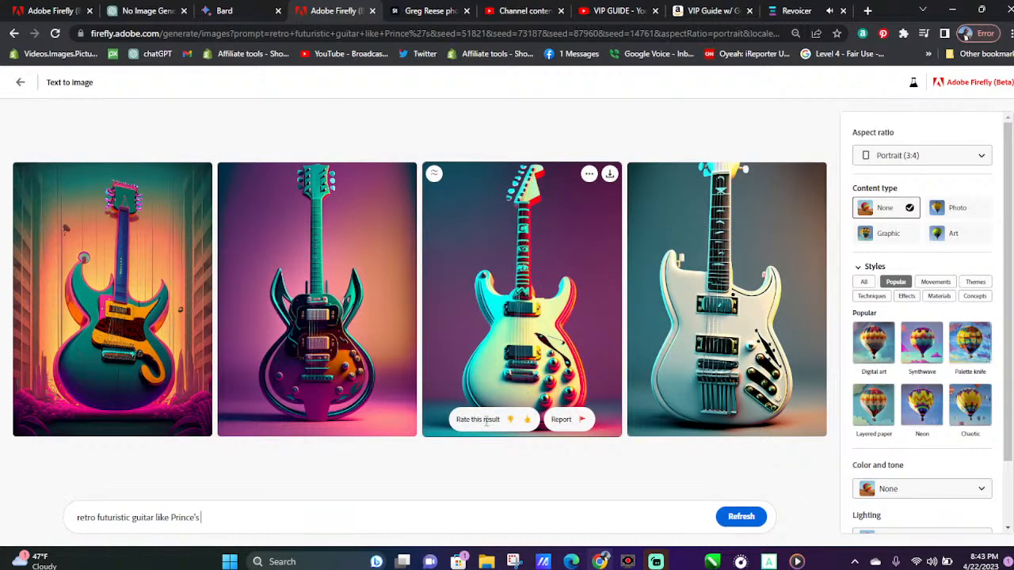
left_click(741, 518)
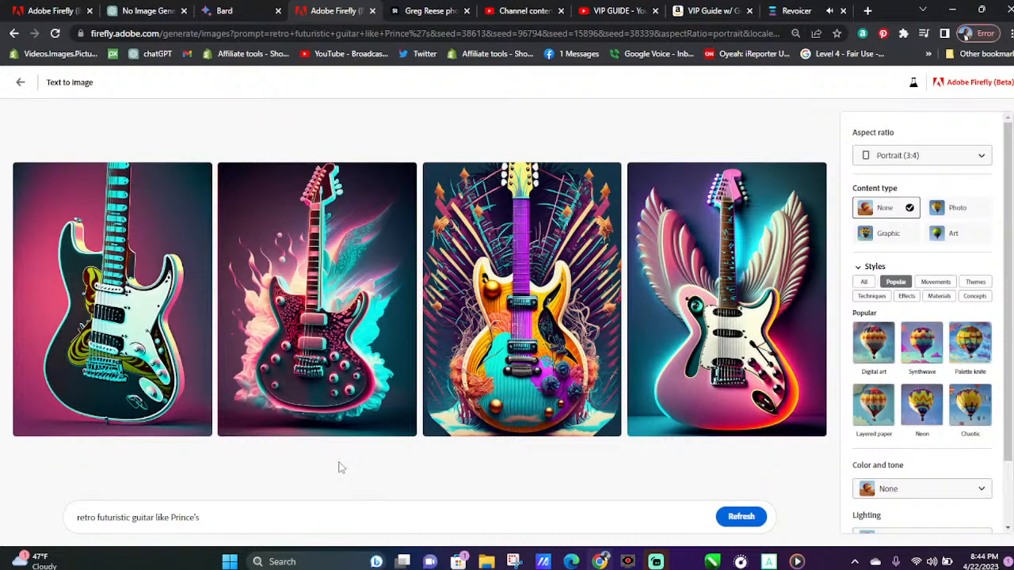
mouse_move(658, 326)
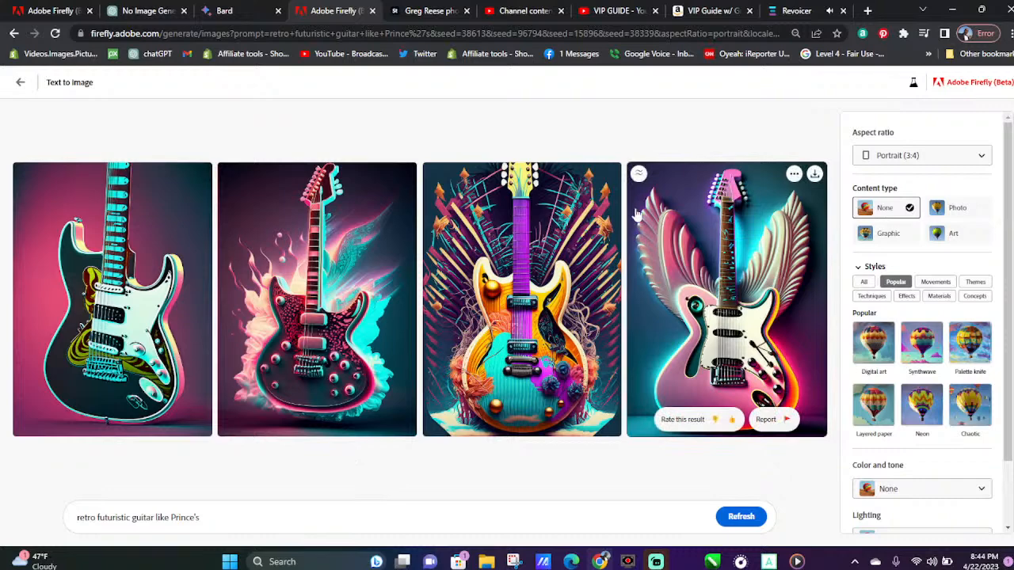
left_click(814, 172)
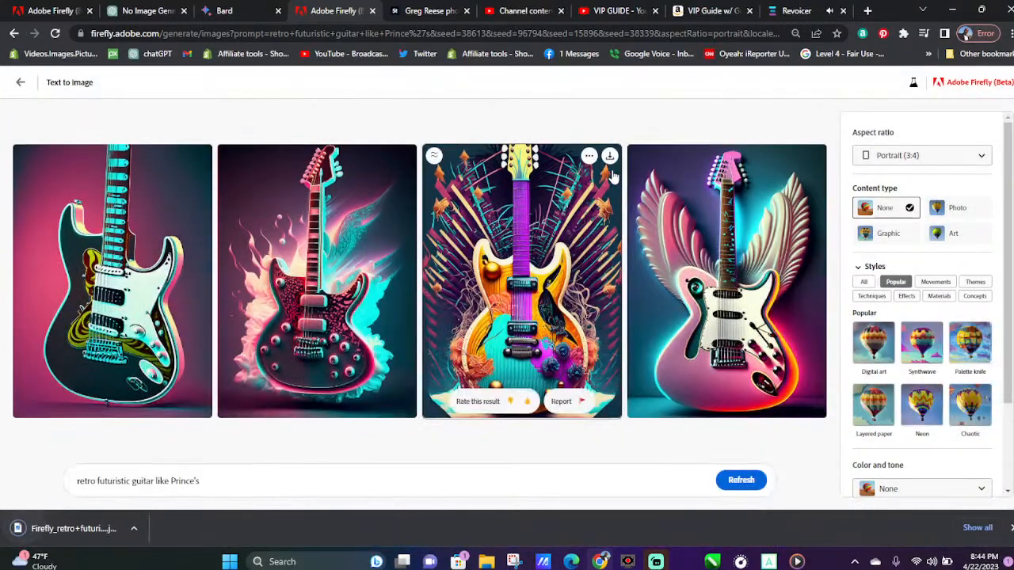
left_click(611, 158)
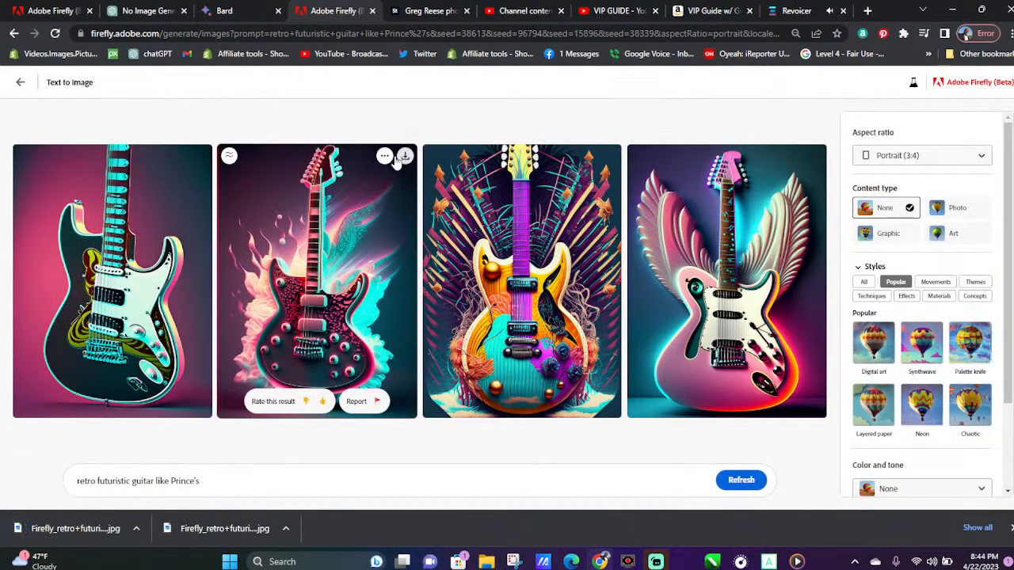
left_click(405, 157)
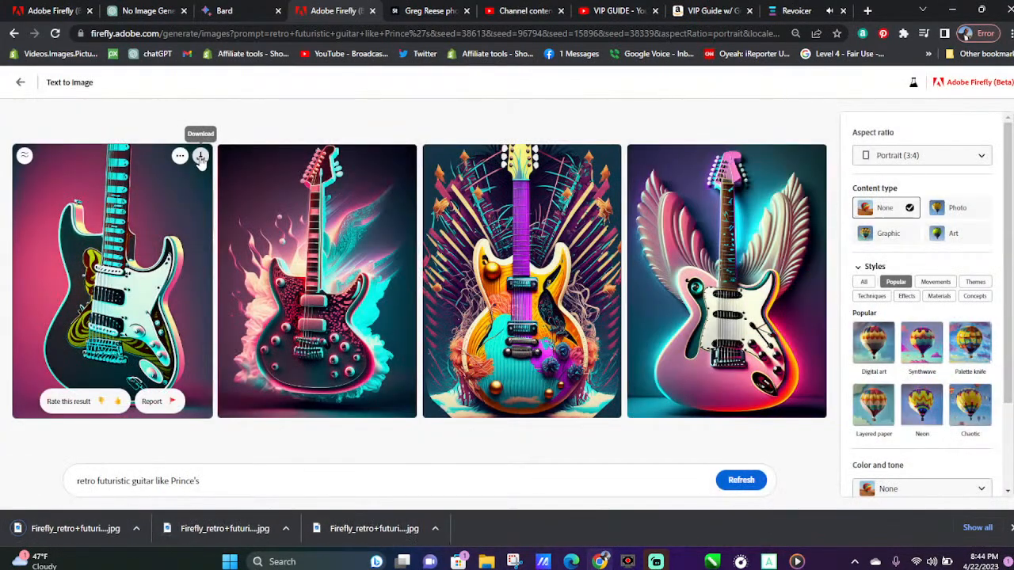
left_click(199, 160)
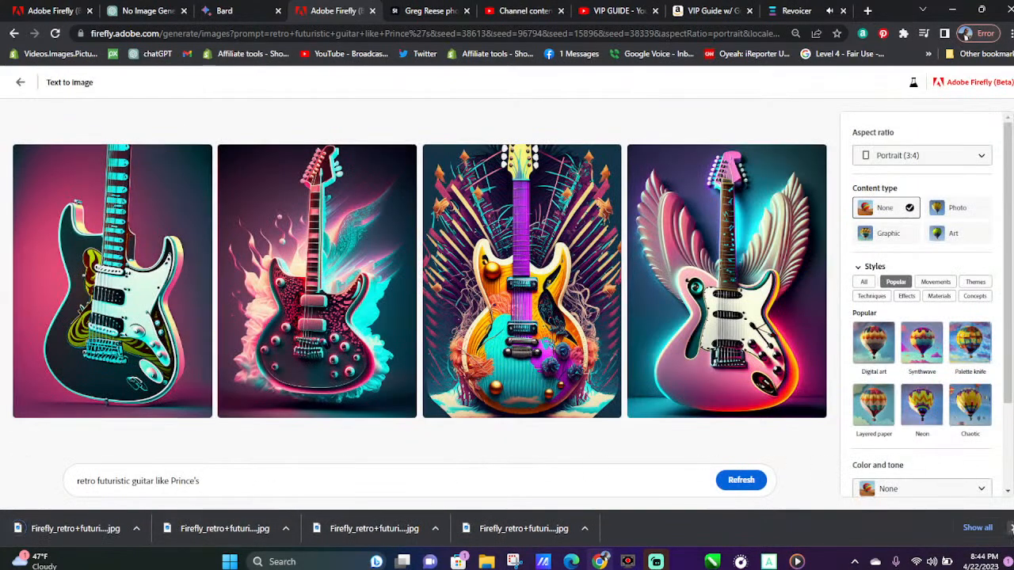
Dismiss the finished downloads, refresh the guitar results once more and download the first image of the new set
left_click(1009, 527)
left_click(756, 520)
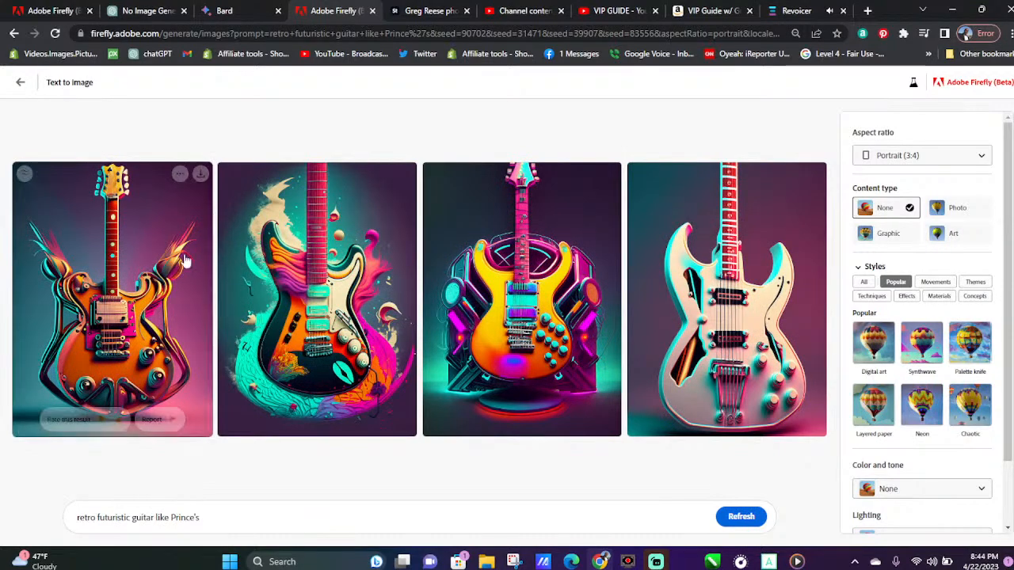
left_click(199, 176)
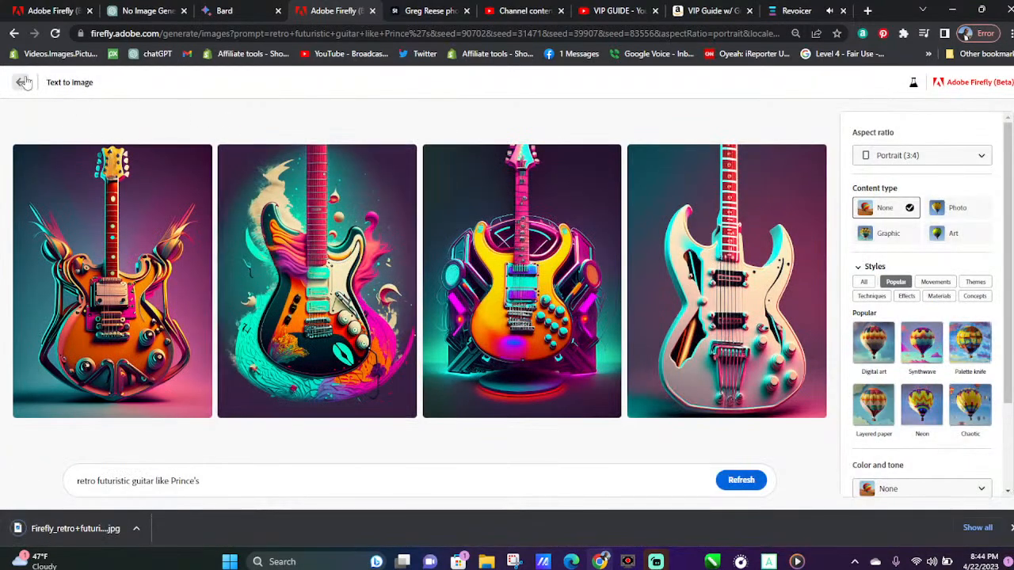
Return to the gallery, try the prompt of the cute robot in galoshes jumping in a puddle, and refresh for new images
left_click(23, 82)
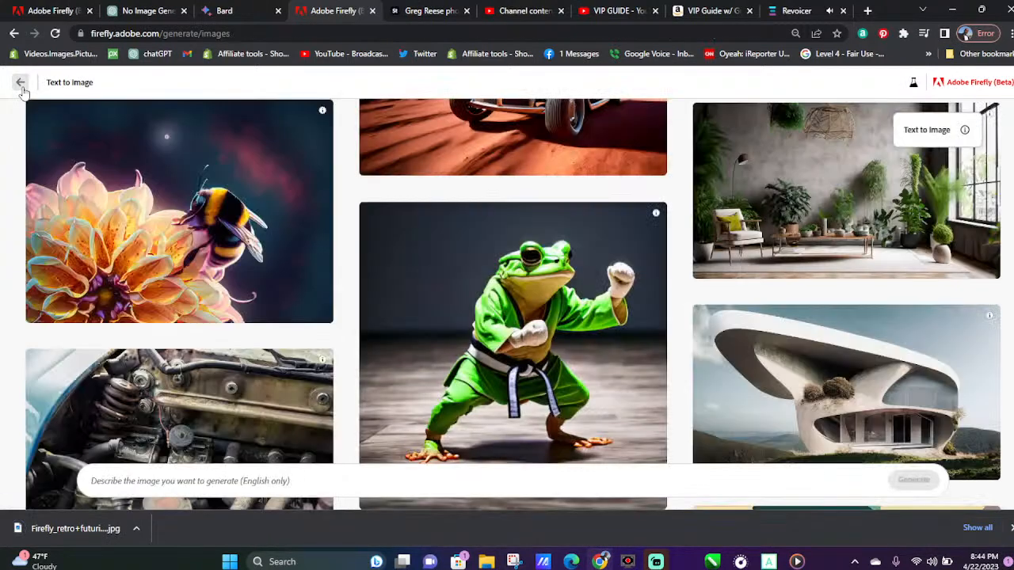
scroll(362, 281, "up", 2)
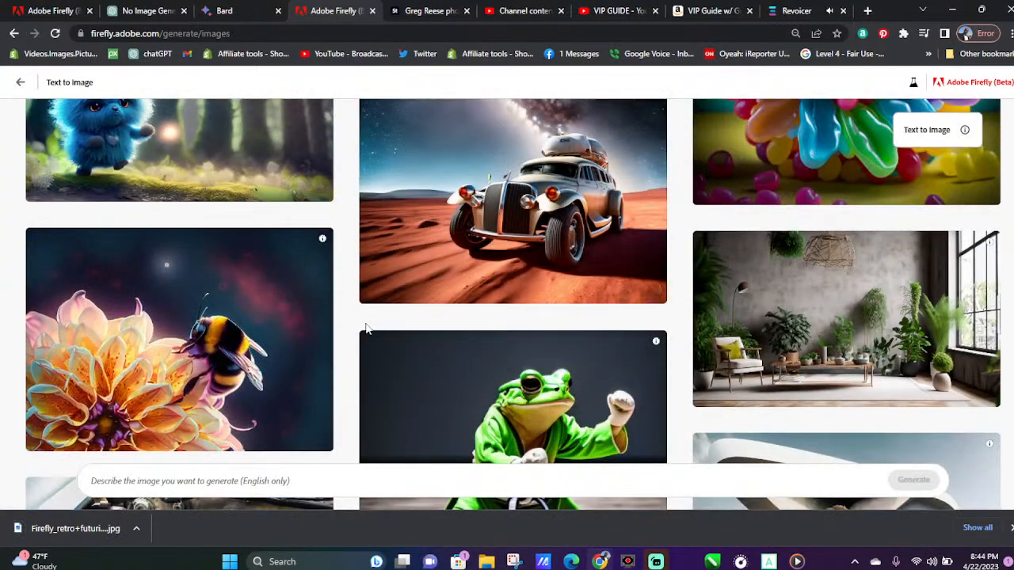
scroll(366, 328, "up", 6)
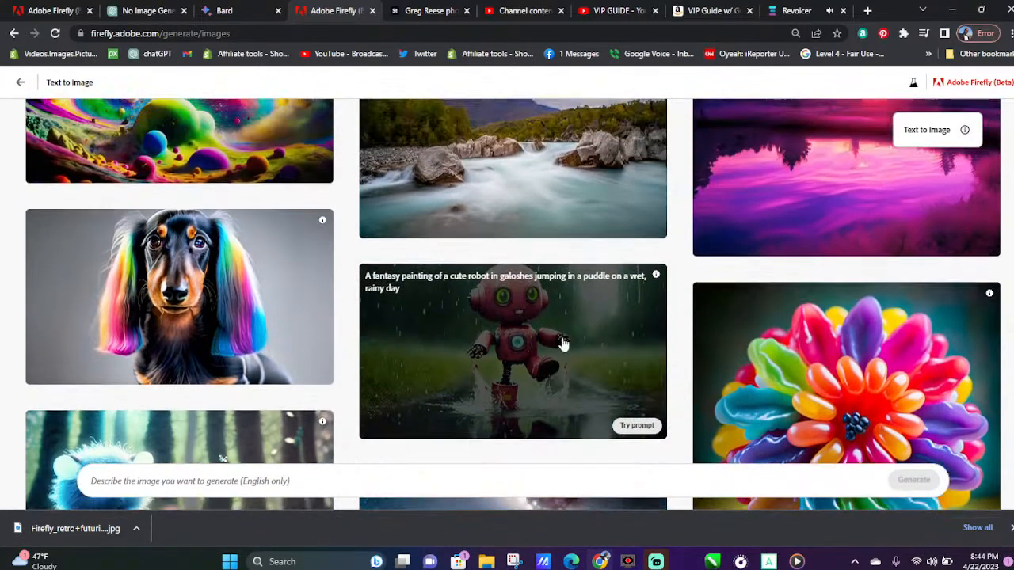
left_click(561, 343)
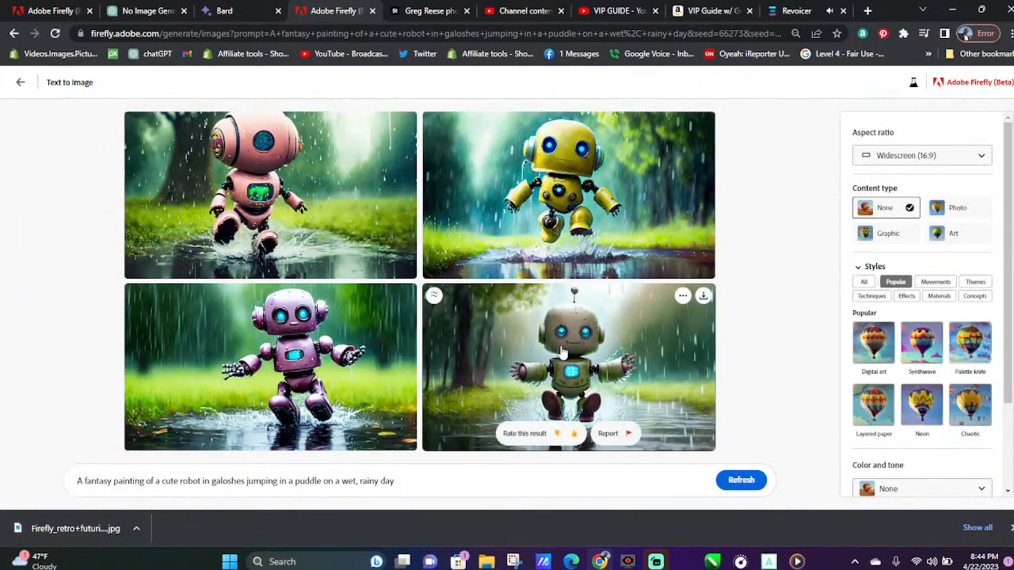
left_click(738, 480)
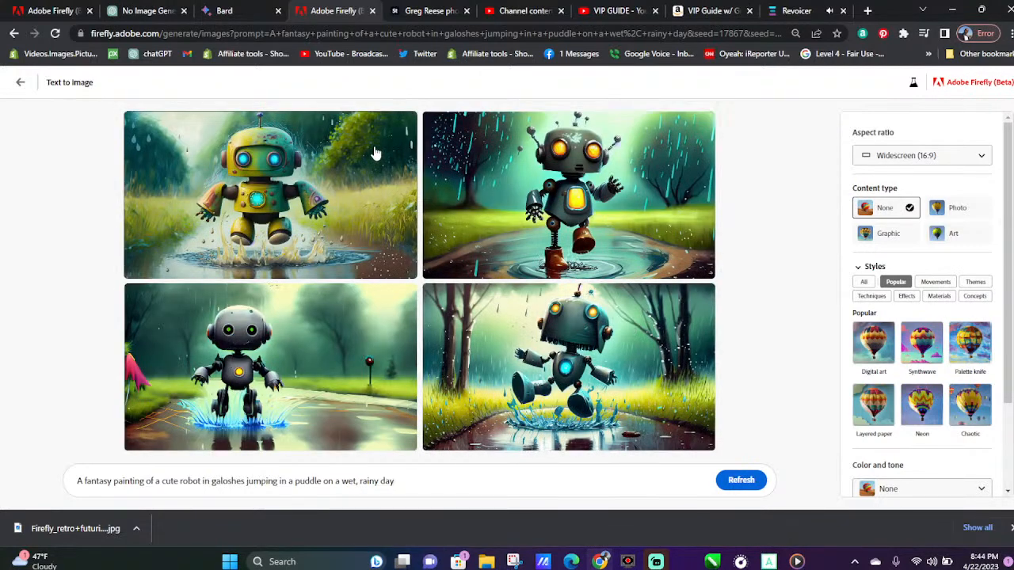
Download all four images of the robot jumping in a puddle on a rainy day
left_click(406, 123)
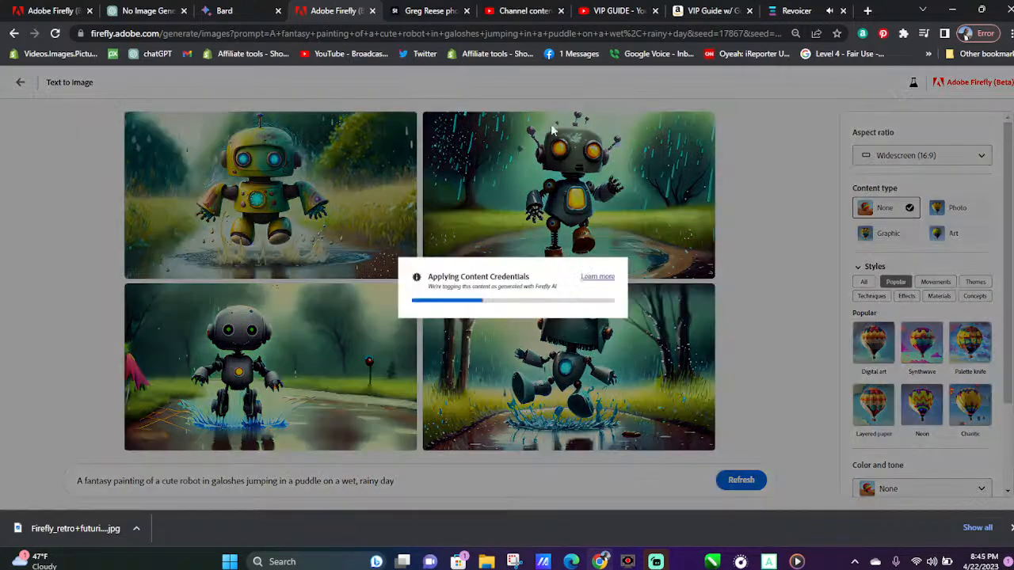
mouse_move(610, 135)
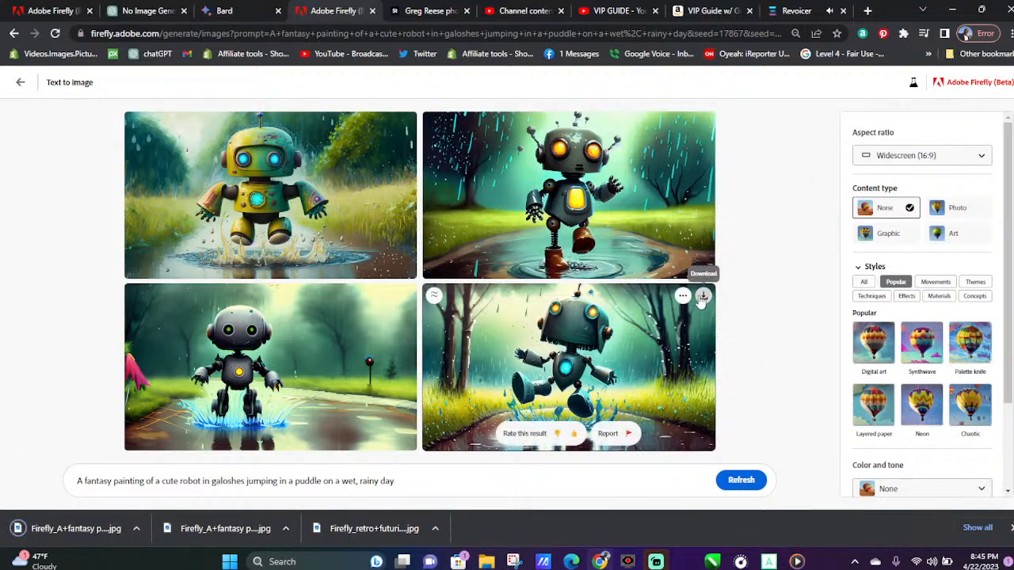
left_click(703, 295)
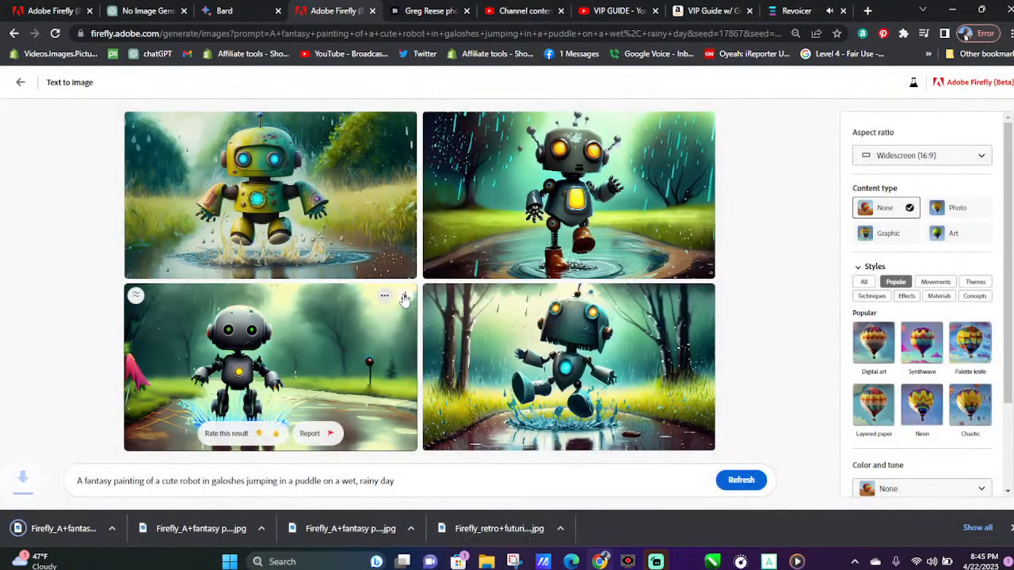
left_click(406, 297)
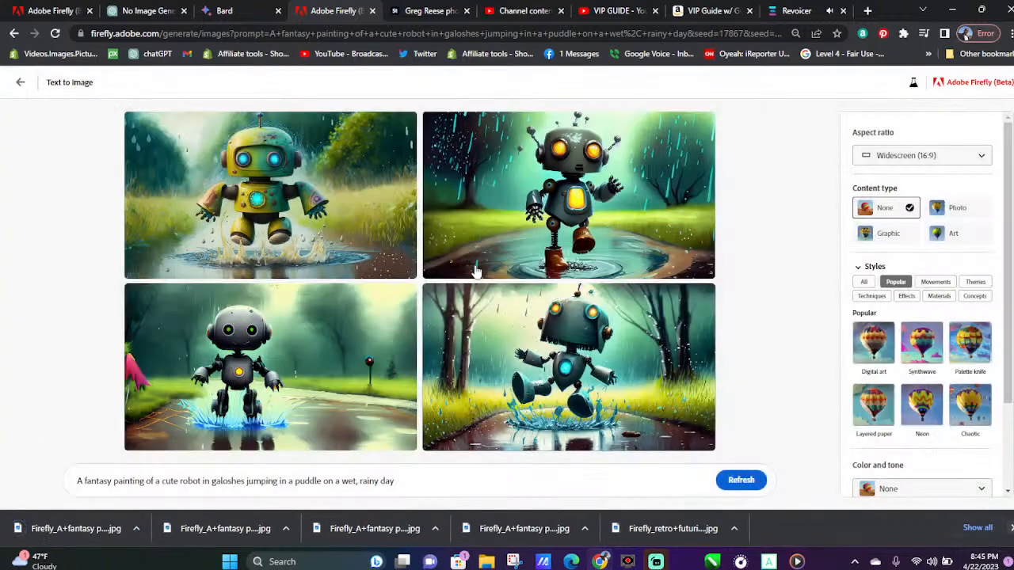
Enlarge the yellow-green robot image, give it a positive rating and close the preview
left_click(306, 238)
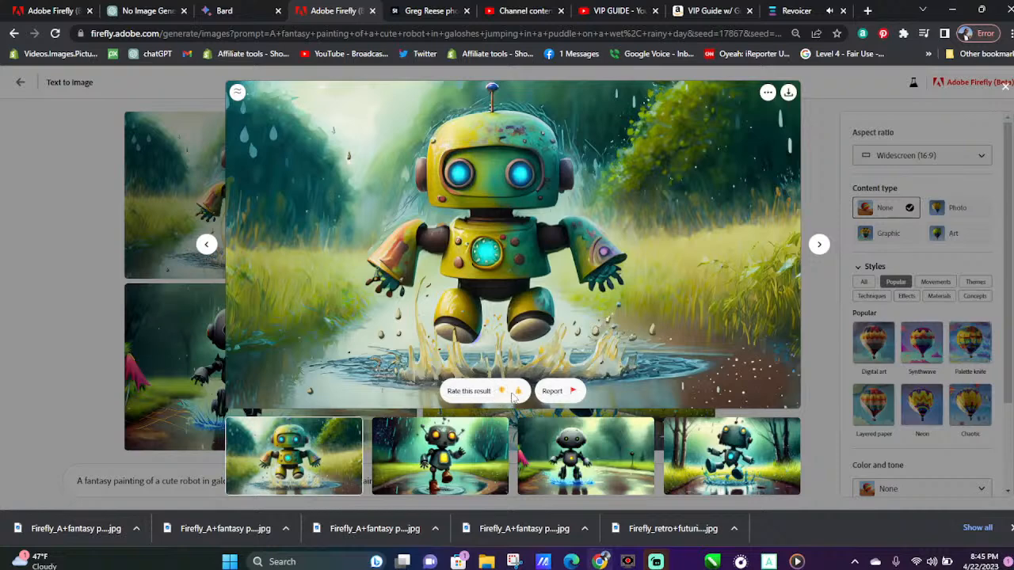
left_click(517, 391)
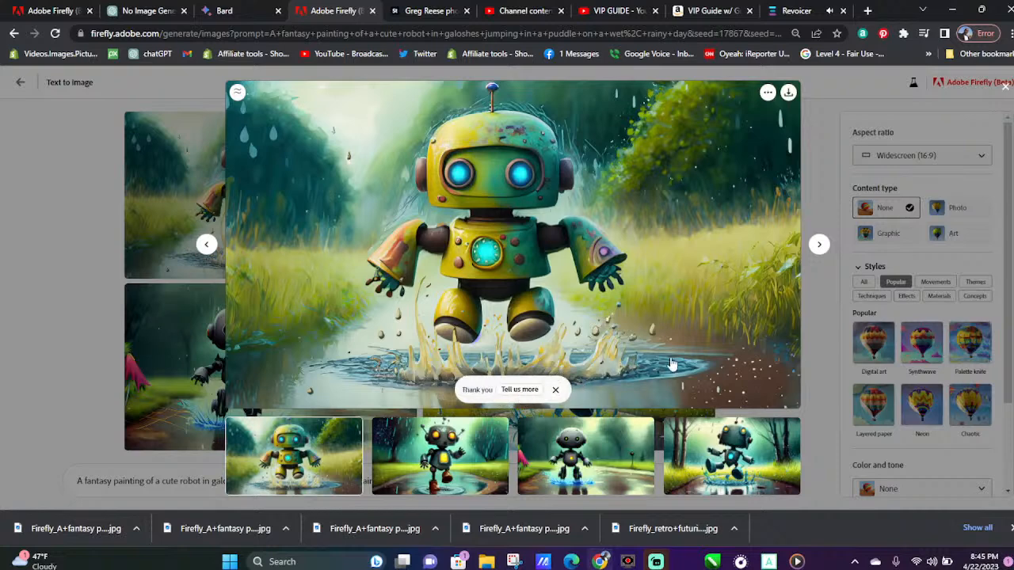
left_click(812, 110)
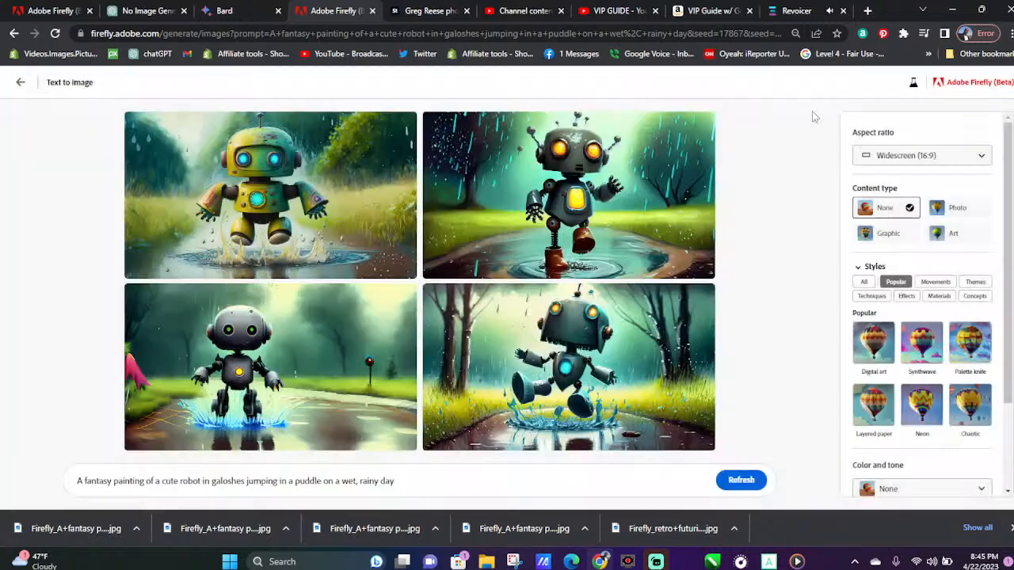
Dismiss the finished downloads, replace "wet, rainy" with "sunny" in the robot prompt and generate the images
left_click(1009, 529)
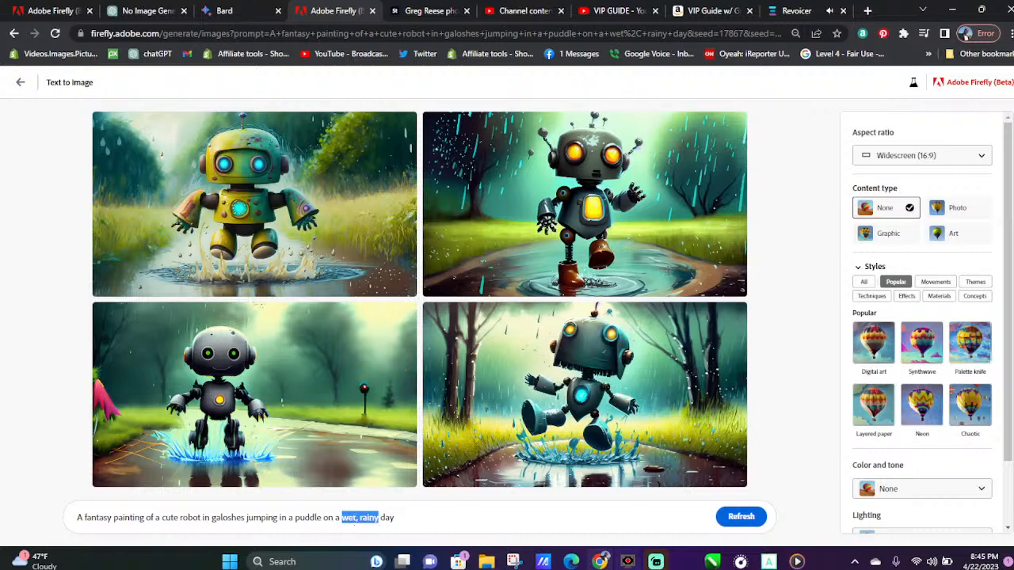
type("sun")
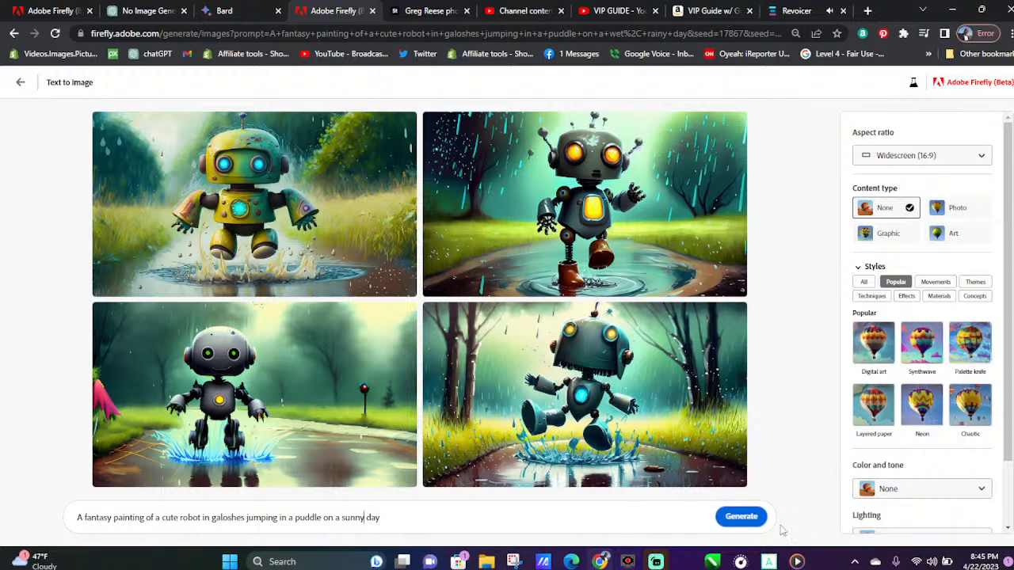
left_click(757, 517)
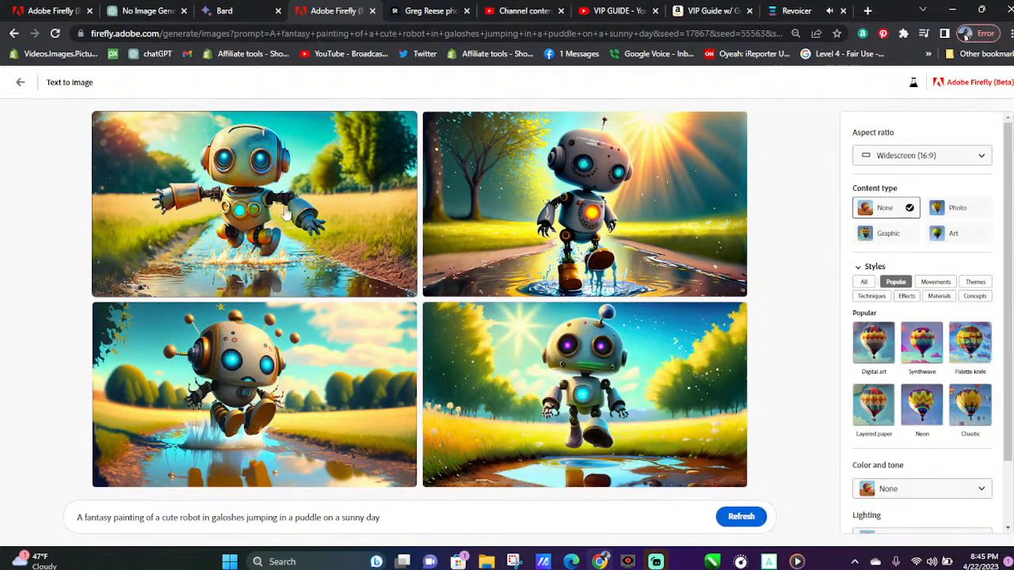
Download all four sunny-day images of the robot jumping in a puddle
mouse_move(121, 194)
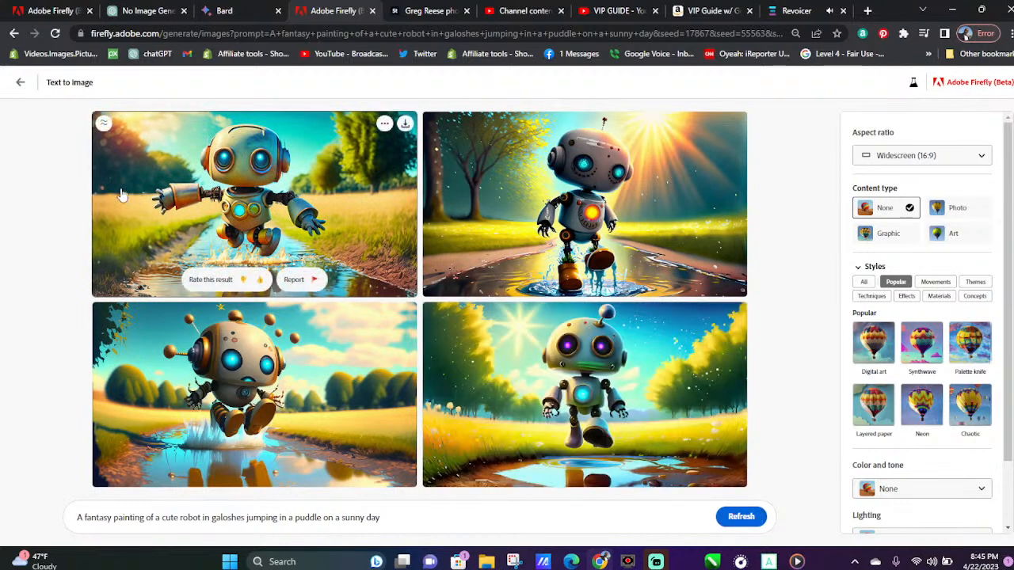
left_click(405, 124)
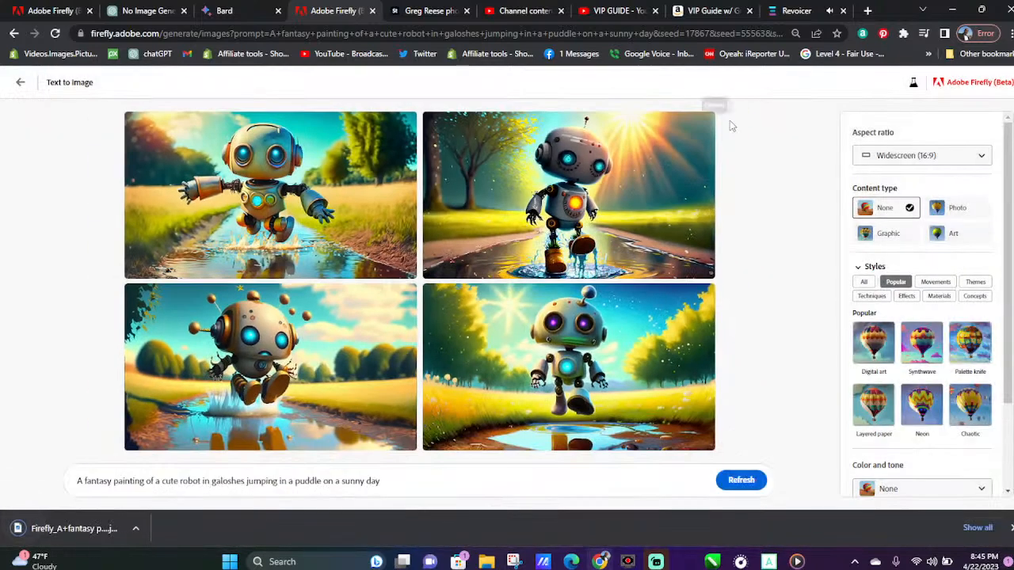
left_click(703, 125)
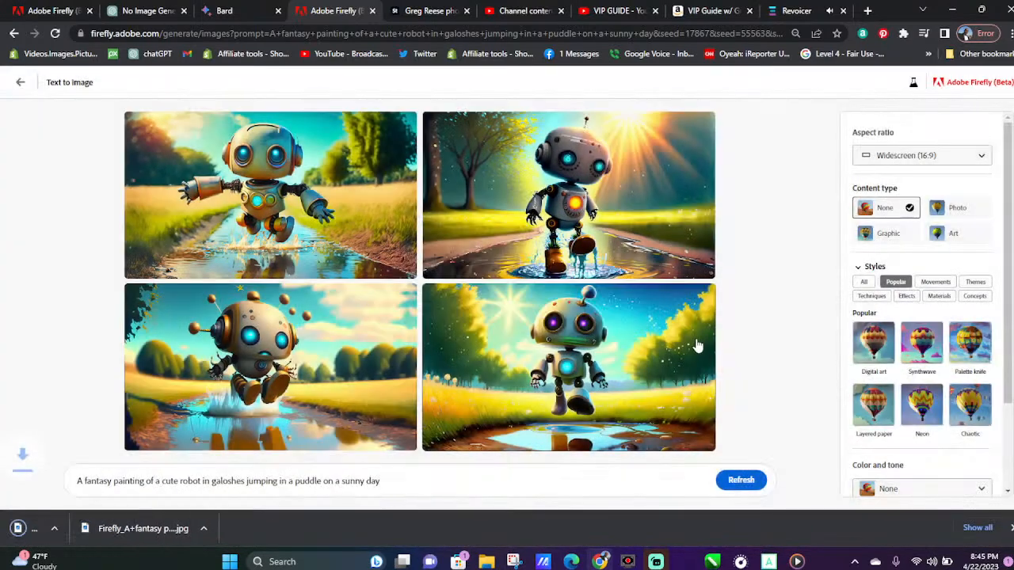
mouse_move(701, 323)
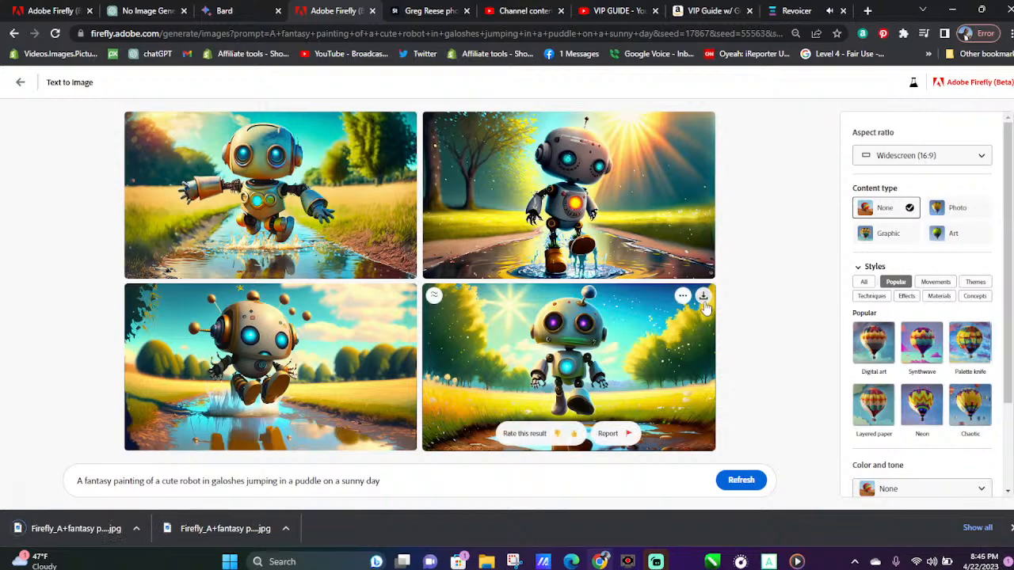
left_click(703, 295)
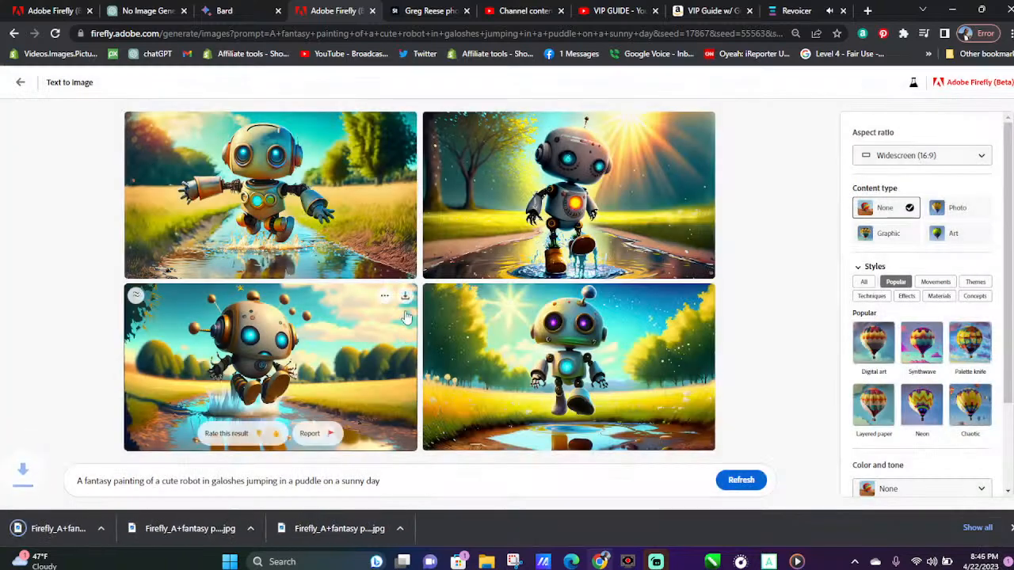
left_click(405, 295)
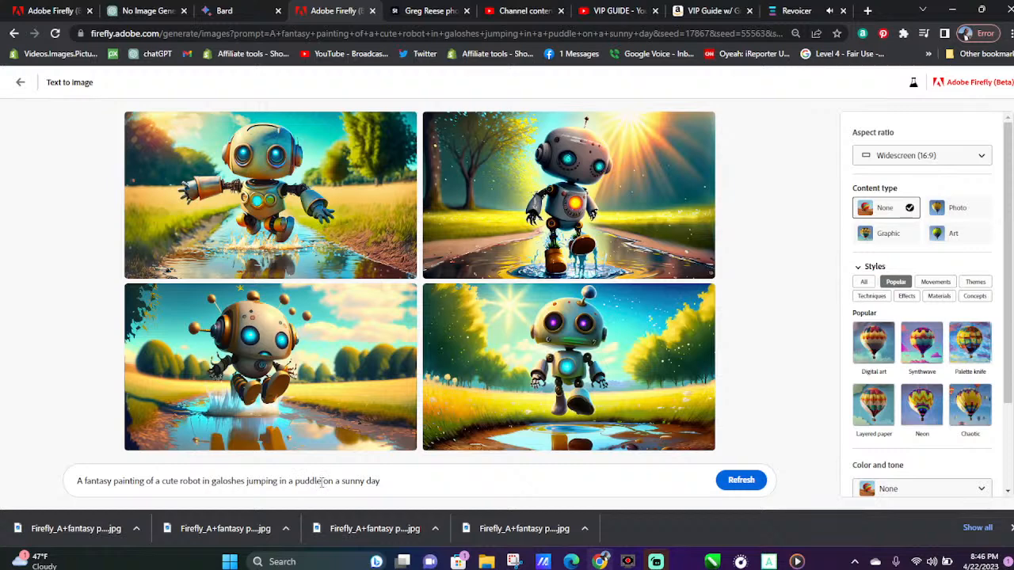
Shorten the prompt to "A fantasy painting of a cute robot on a sunny day", generate the images and download the green robot image
left_click_drag(300, 481, 256, 482)
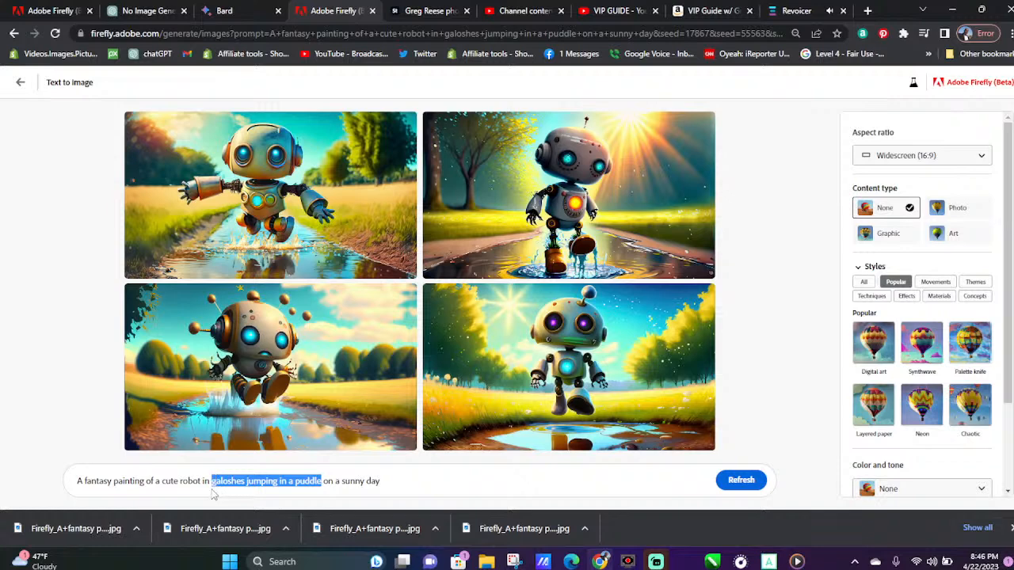
key("BackSpace")
key("BackSpace")
key("BackSpace")
key("BackSpace")
key("BackSpace")
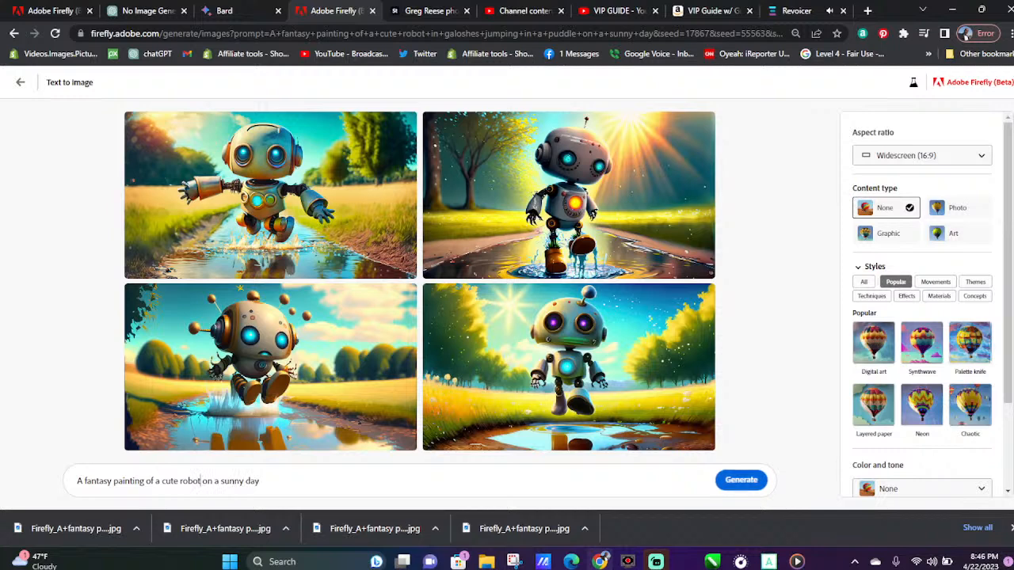
left_click(737, 480)
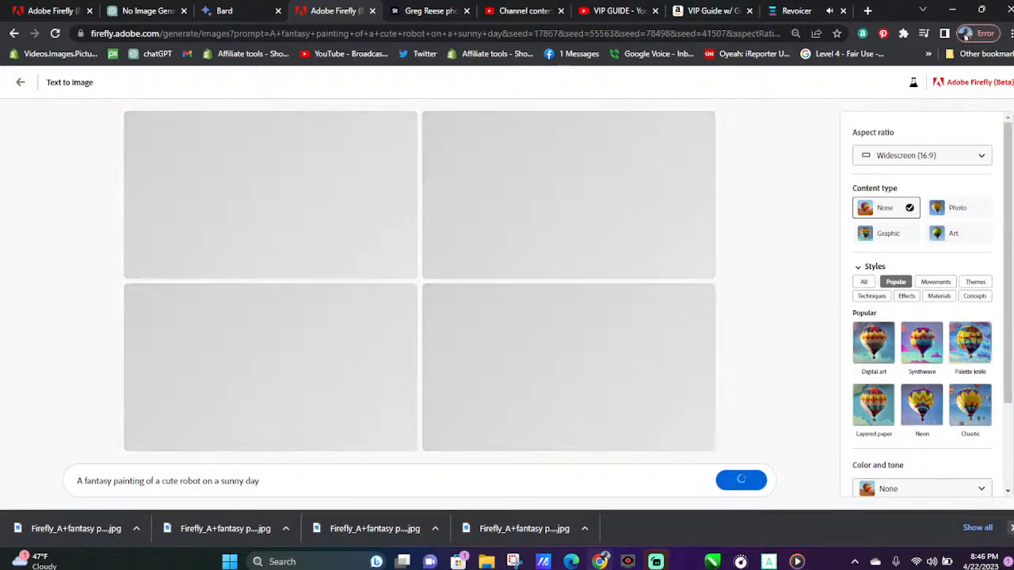
left_click(1010, 528)
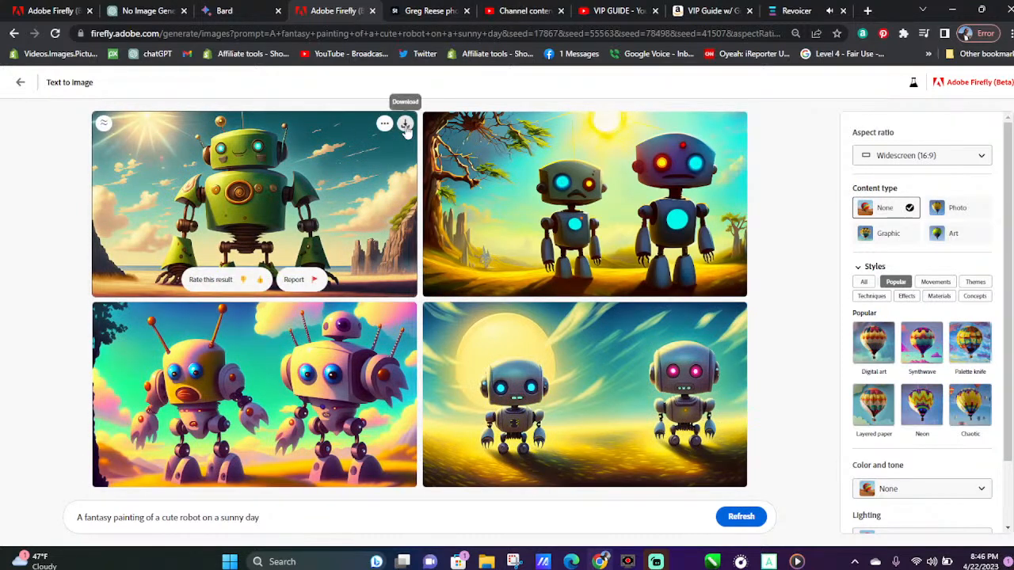
left_click(405, 126)
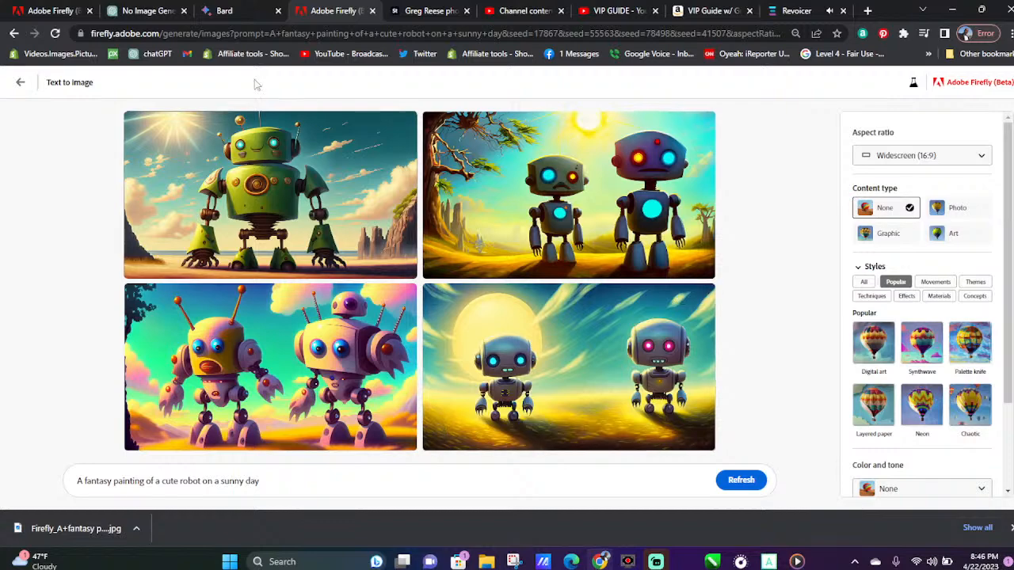
Return to the gallery, try the "fuzzy psychedelic caterpillar sitting on a mushroom" prompt and refresh for a new set of images
left_click(20, 84)
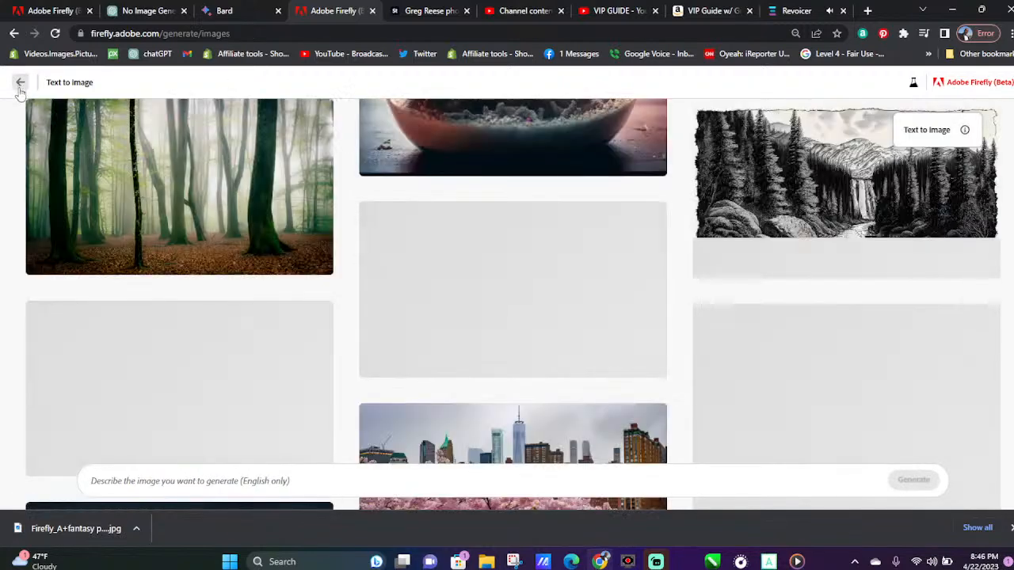
scroll(539, 336, "down", 3)
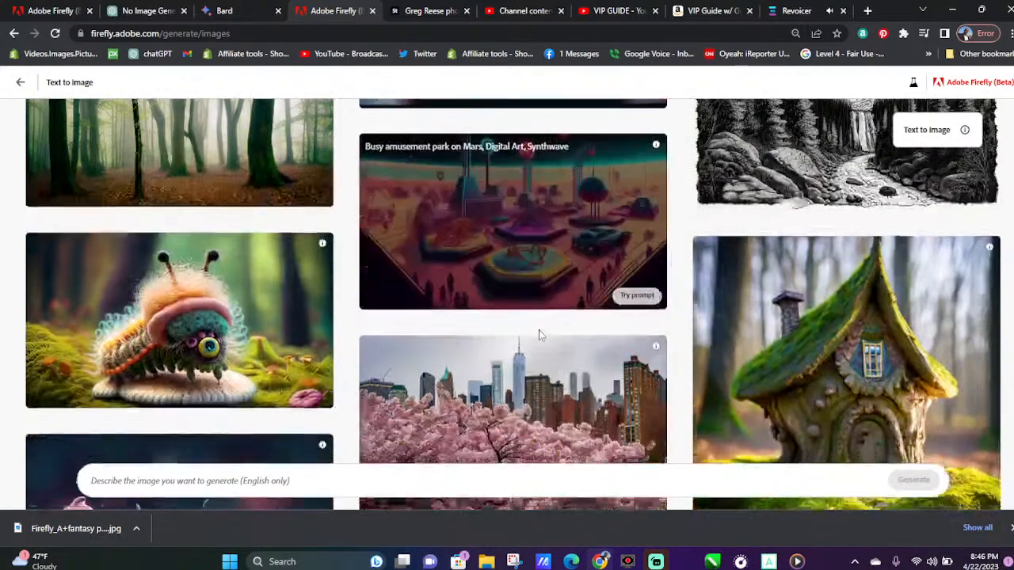
left_click(159, 198)
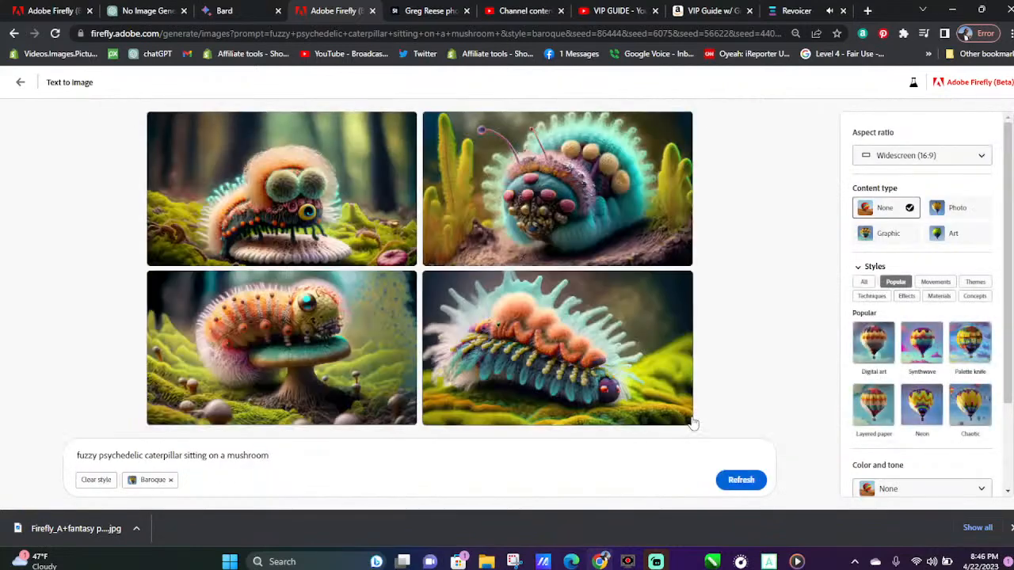
left_click(743, 480)
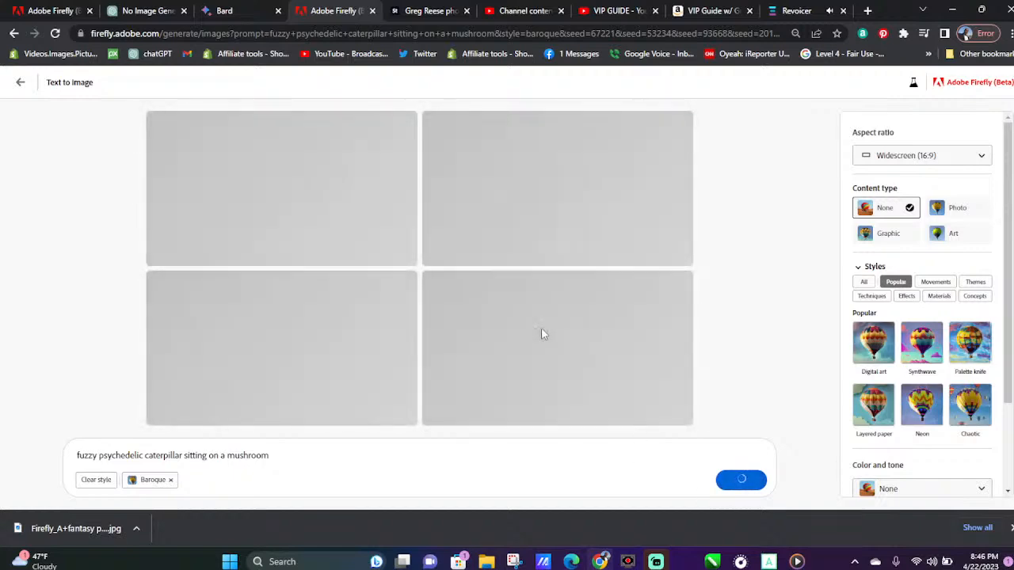
Switch to Bard and copy the description "A woman with short, dark hair, piercing blue eyes, and a confident demeanor."
left_click(238, 11)
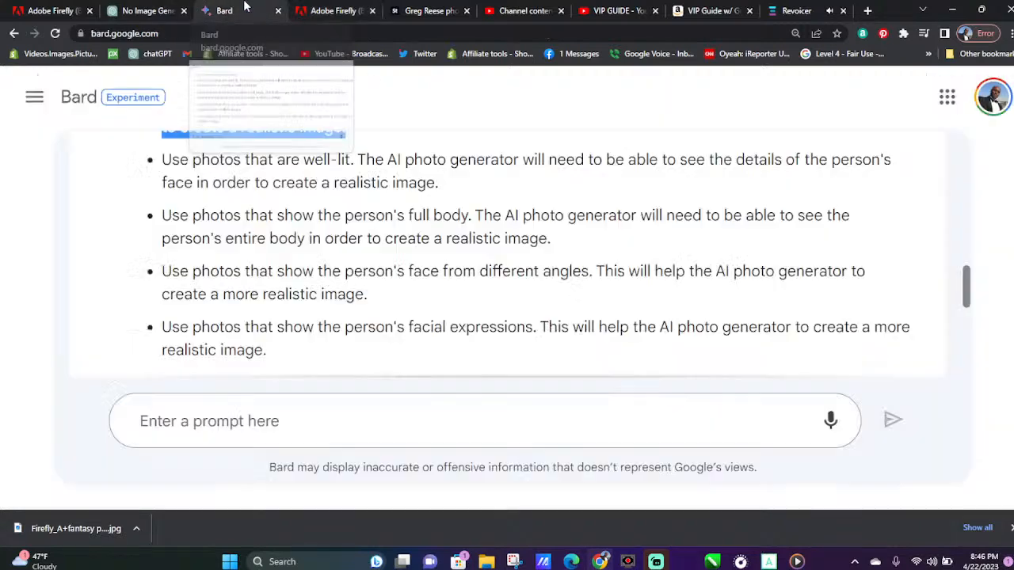
scroll(530, 263, "up", 5)
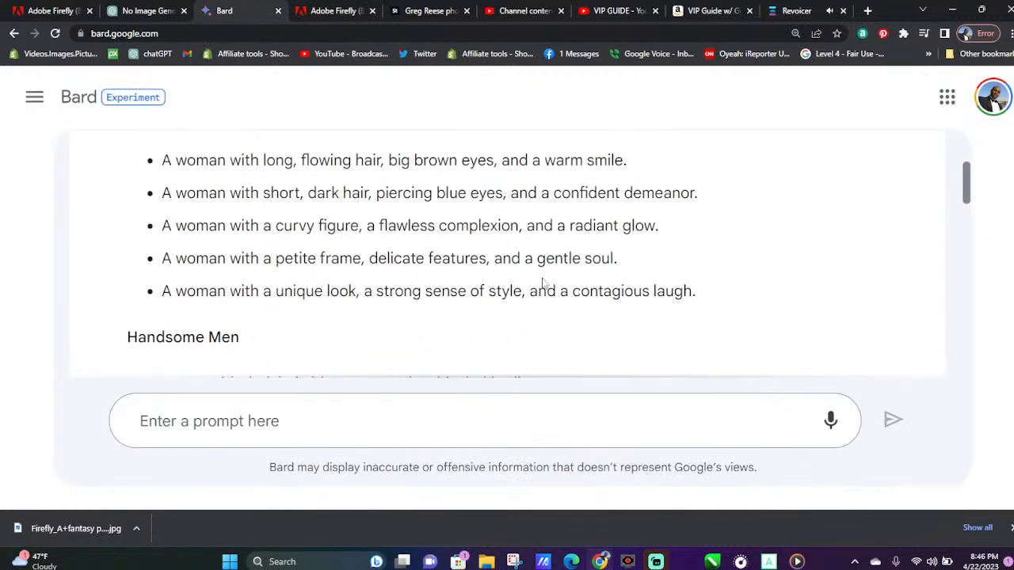
left_click_drag(701, 197, 163, 195)
right_click(180, 195)
left_click(242, 207)
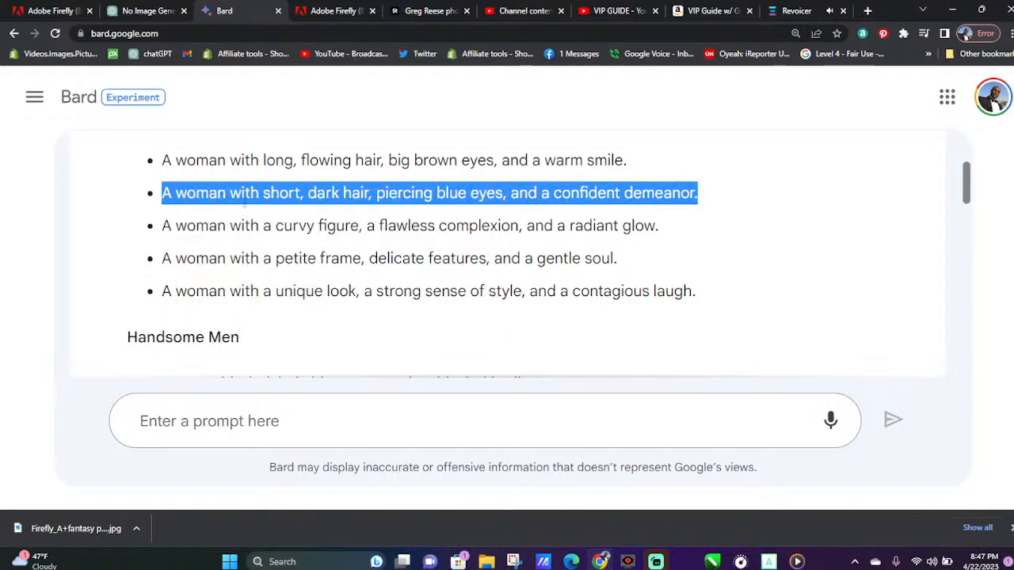
Switch to Adobe Firefly and download all four images of the fuzzy psychedelic caterpillar
left_click(348, 10)
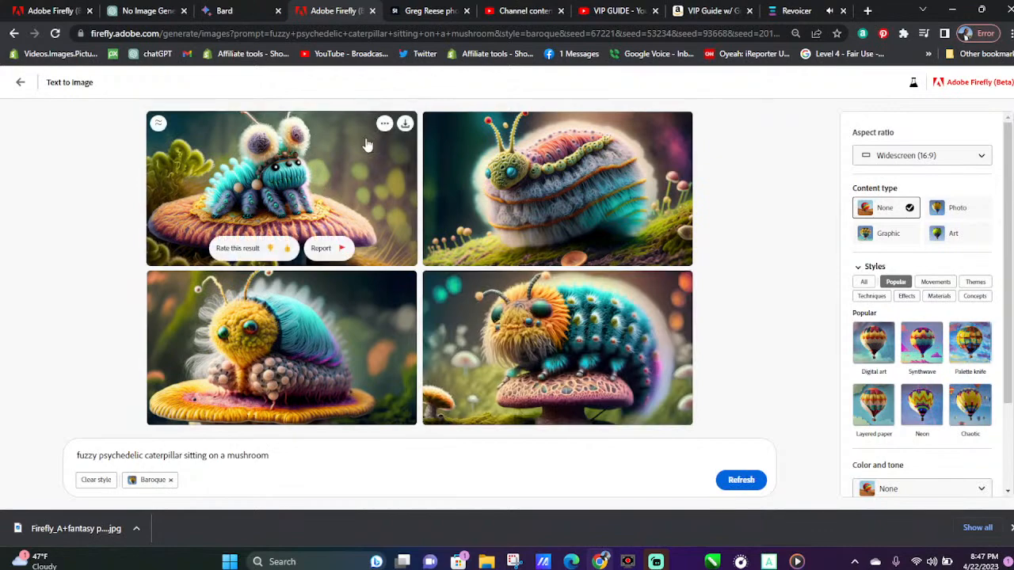
left_click(405, 123)
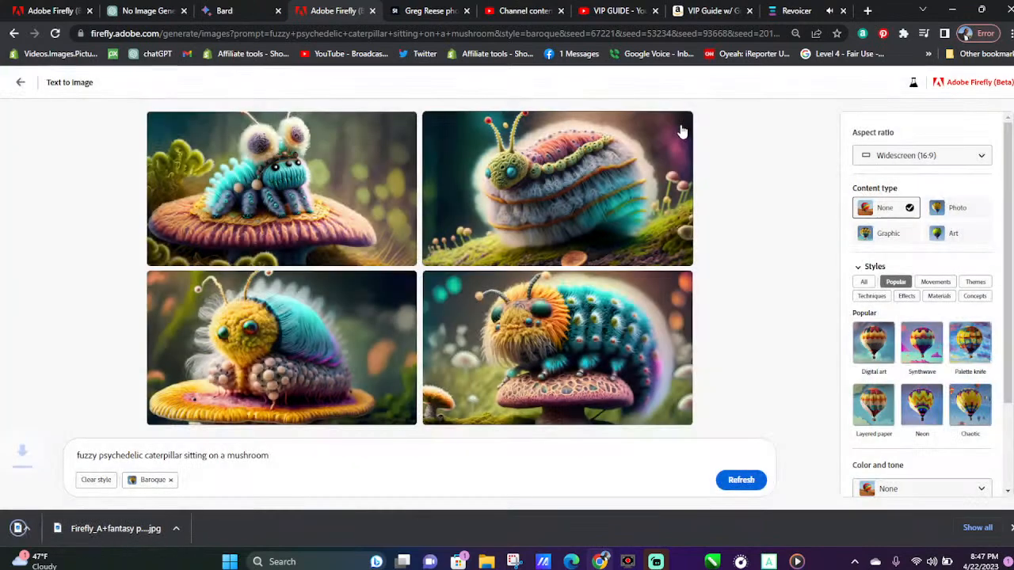
left_click(681, 284)
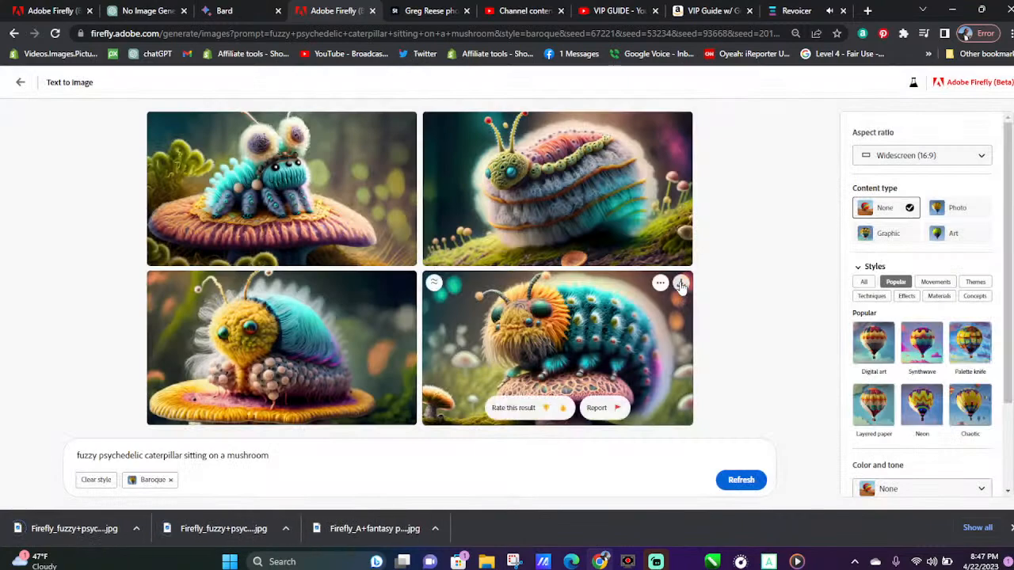
left_click(681, 284)
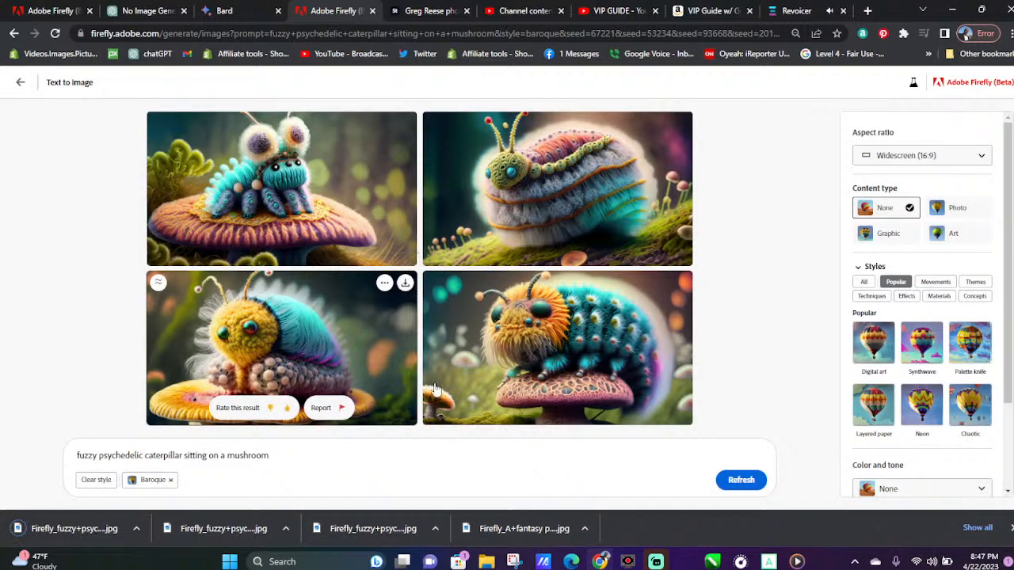
left_click(405, 283)
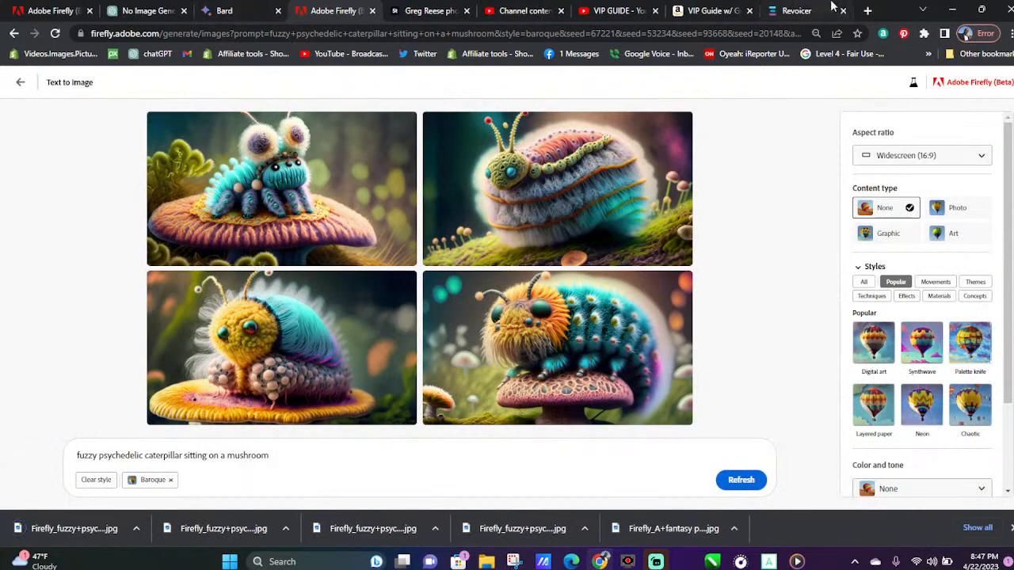
Switch to Revoicer, bring up Media Player and set its music volume to 41
left_click(820, 10)
scroll(580, 232, "up", 3)
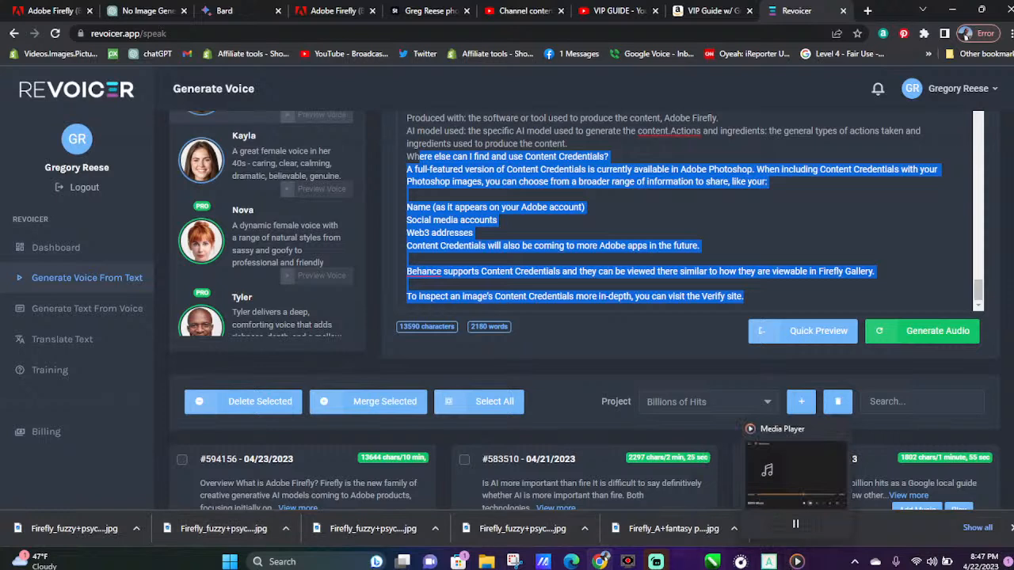
left_click(798, 563)
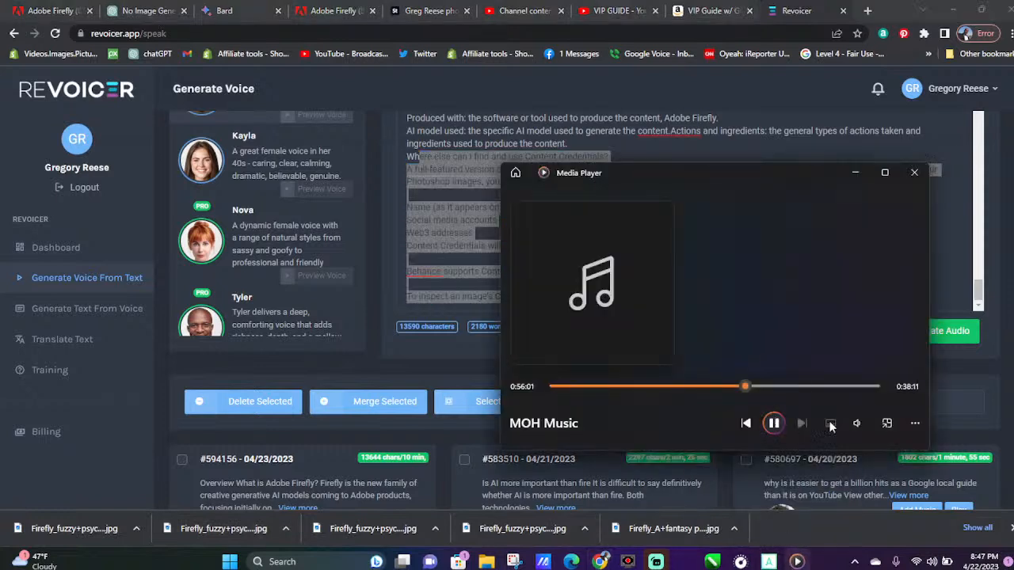
left_click(856, 424)
left_click_drag(800, 394, 831, 400)
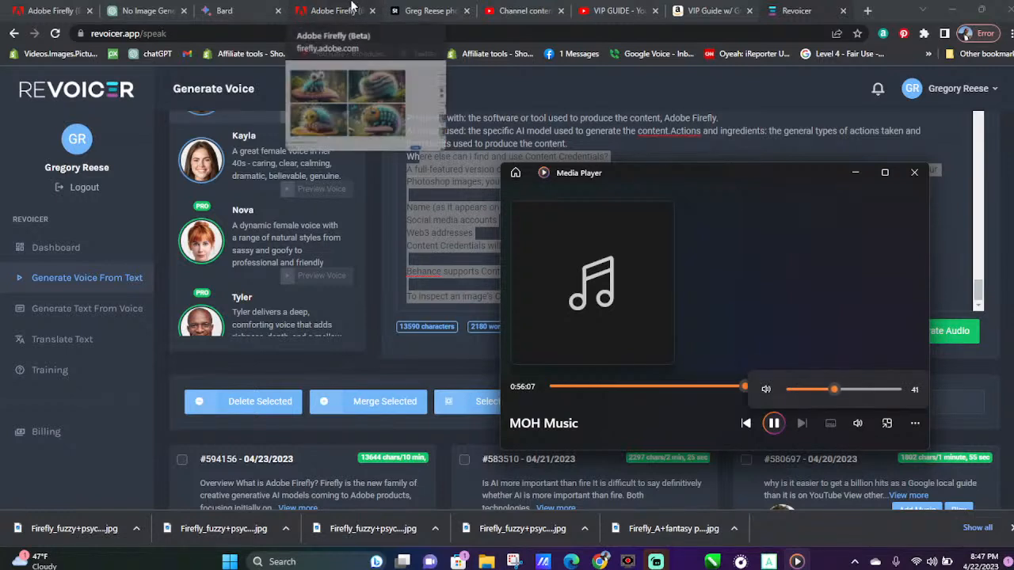
Review the Firefly FAQ script in Revoicer, from the Content Credentials answers back to the usage guidelines
left_click(480, 243)
scroll(502, 236, "down", 3)
scroll(505, 232, "up", 3)
scroll(505, 234, "up", 3)
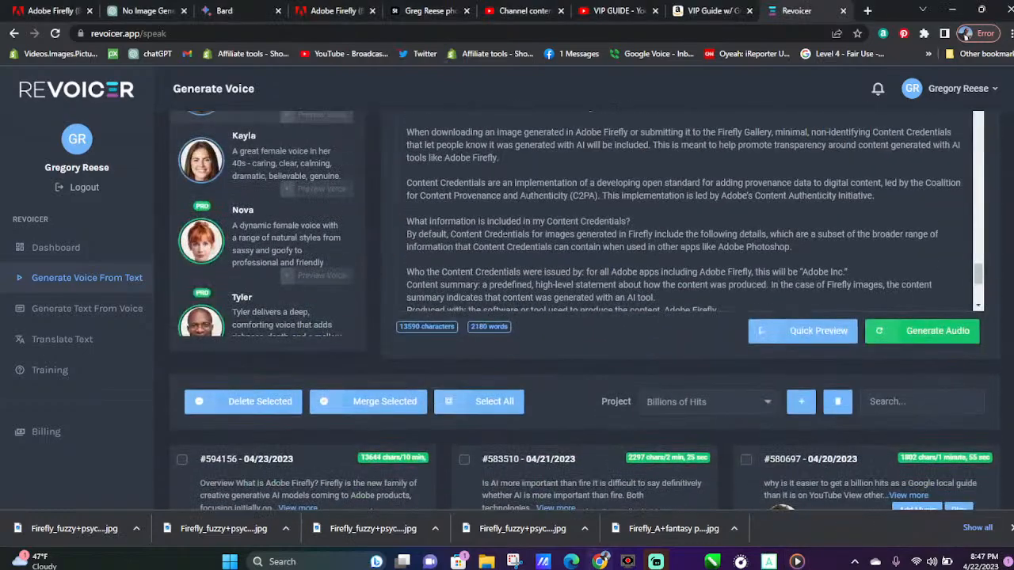
scroll(505, 235, "up", 1)
scroll(505, 231, "up", 3)
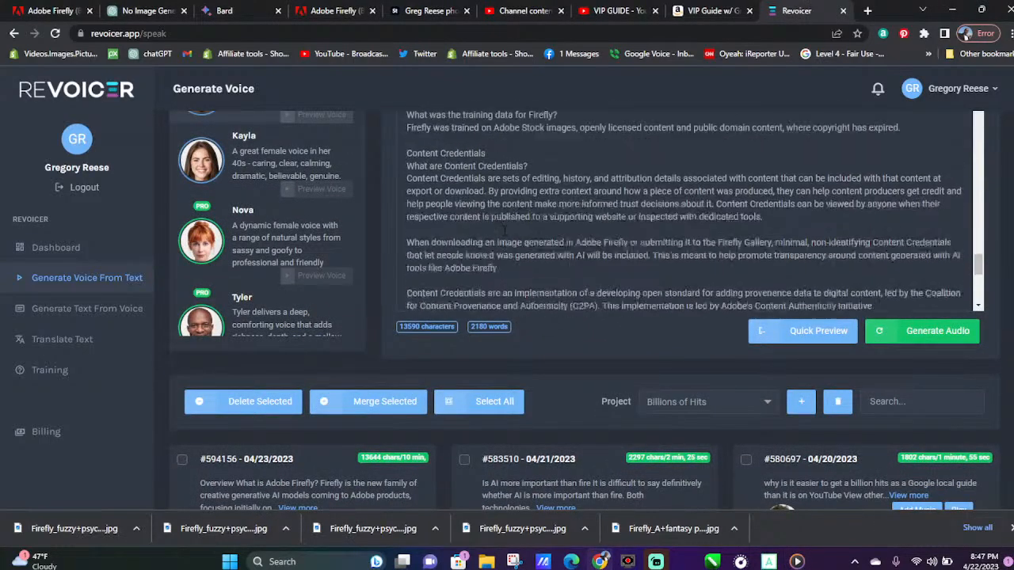
scroll(689, 212, "up", 3)
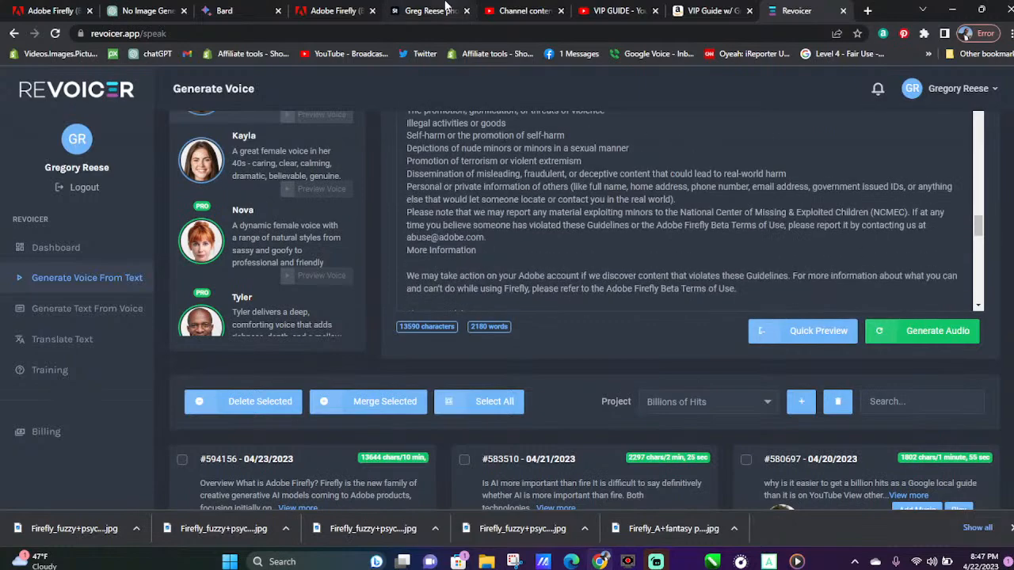
In Adobe Firefly, replace "caterpillar sitting on a mushroom" with the copied woman description, generate the images and refresh for another set
left_click(361, 11)
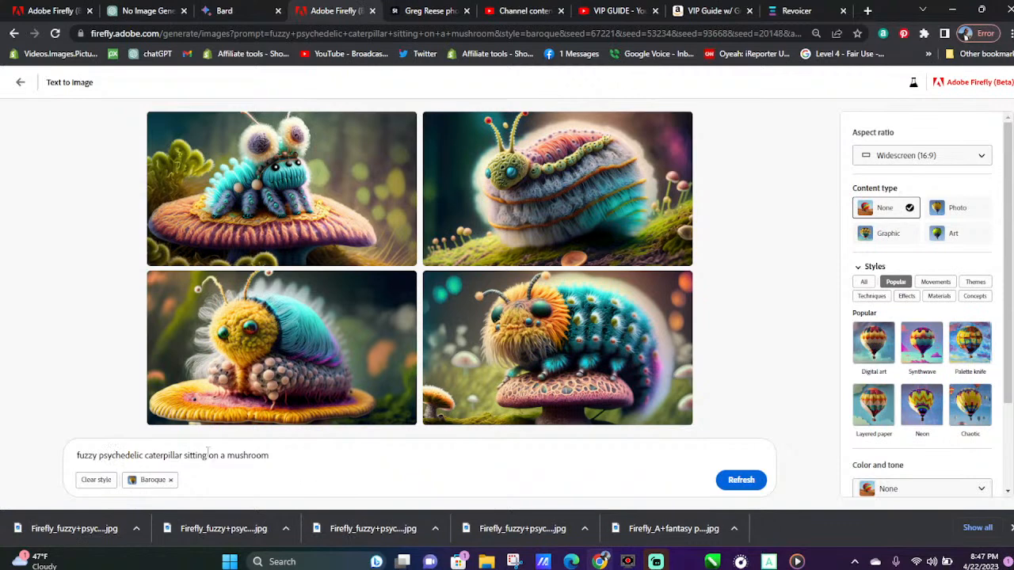
left_click_drag(145, 455, 284, 449)
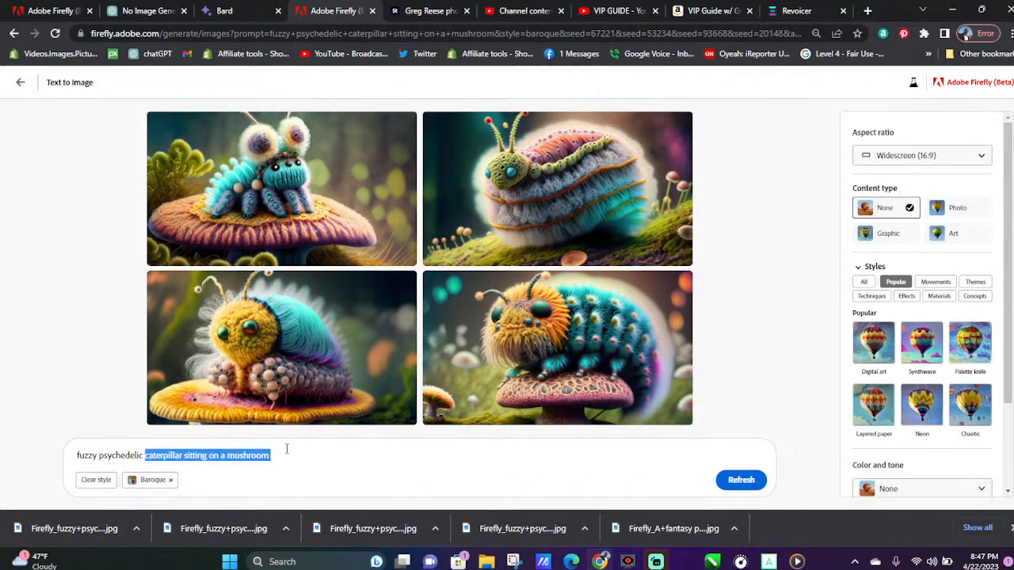
key("ctrl+v")
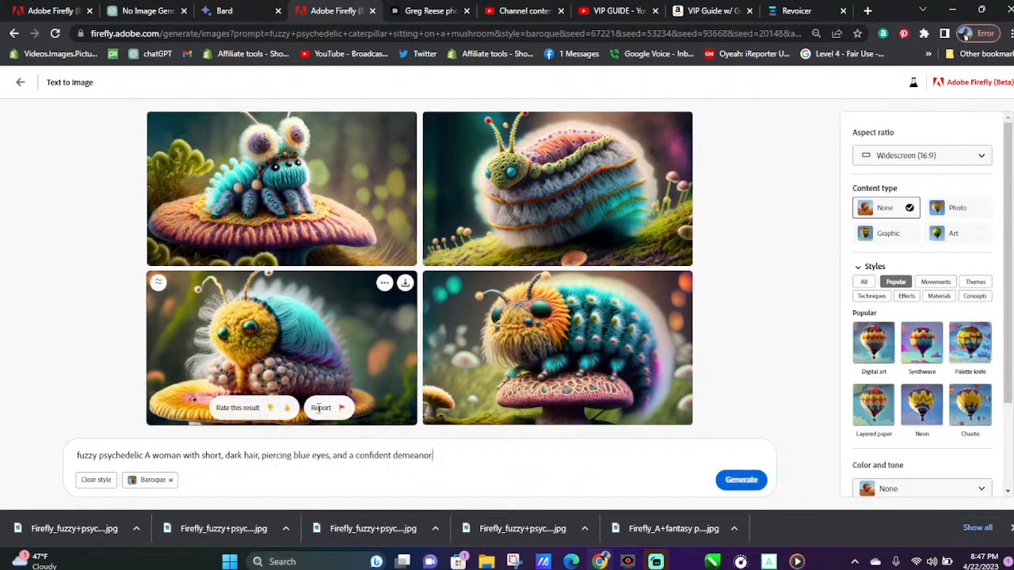
type(".")
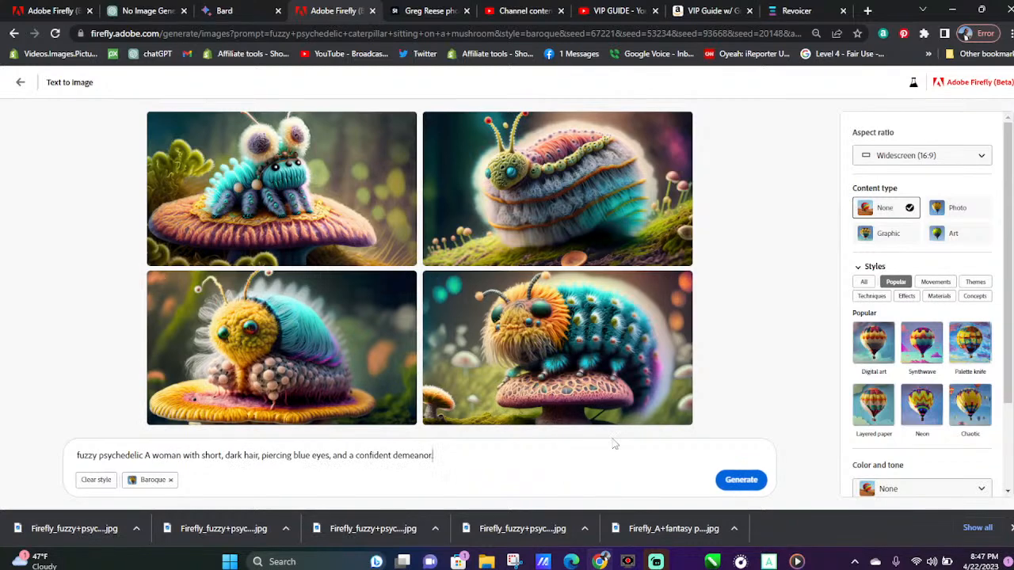
left_click(741, 480)
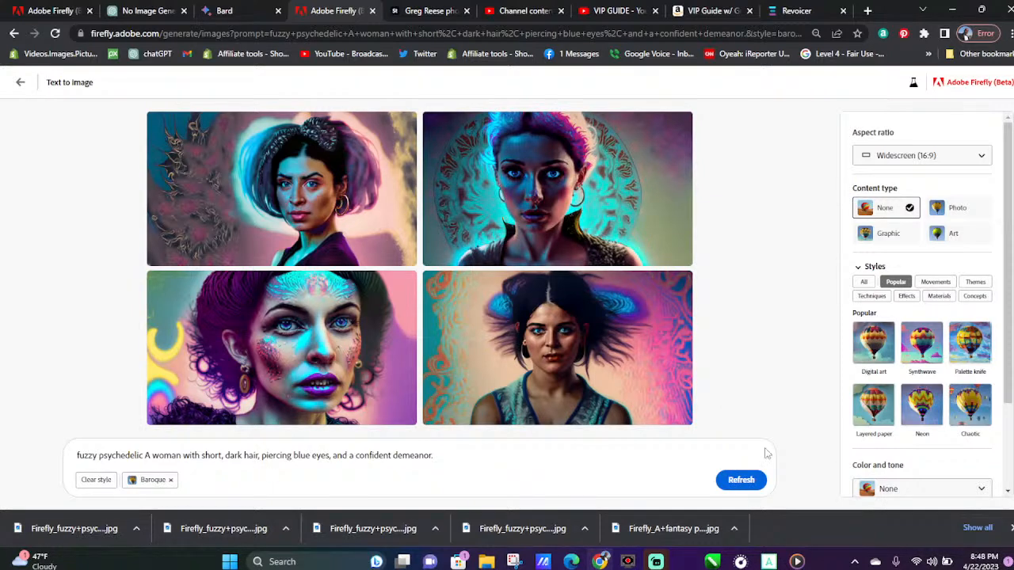
left_click(758, 475)
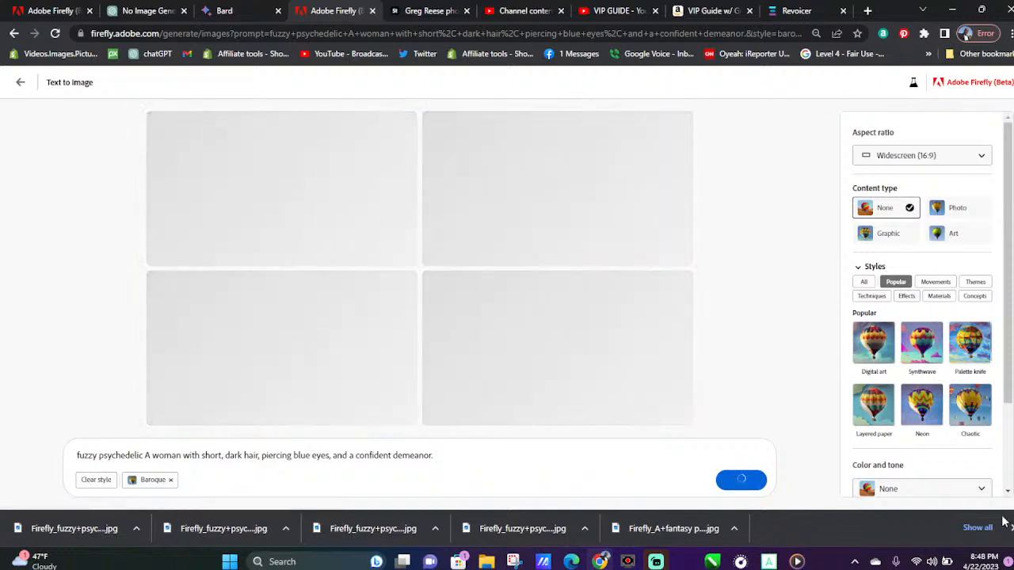
left_click(1009, 528)
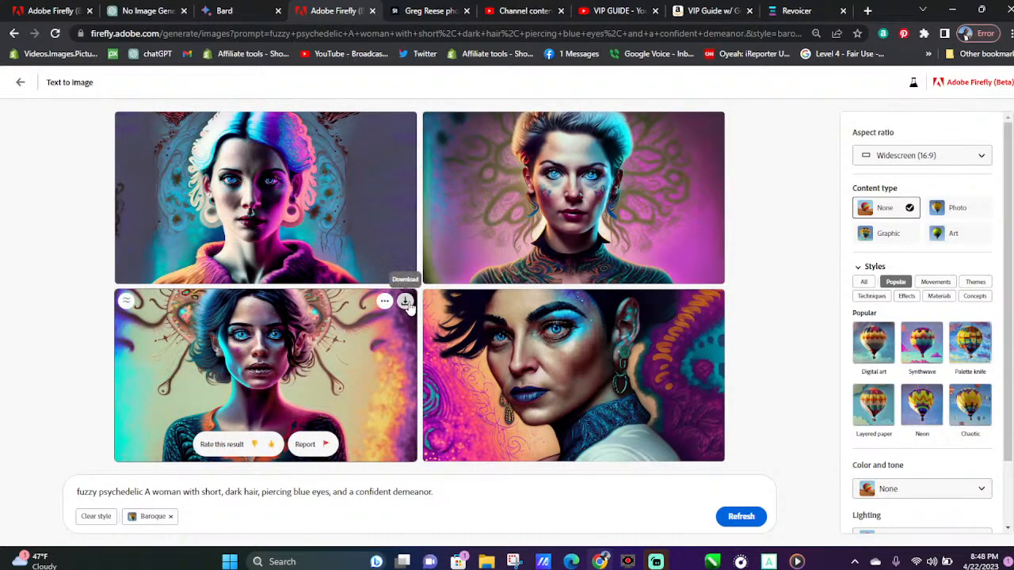
Download three of the psychedelic woman portraits and give a positive rating to the dark-haired one on the pale yellow background
left_click(406, 303)
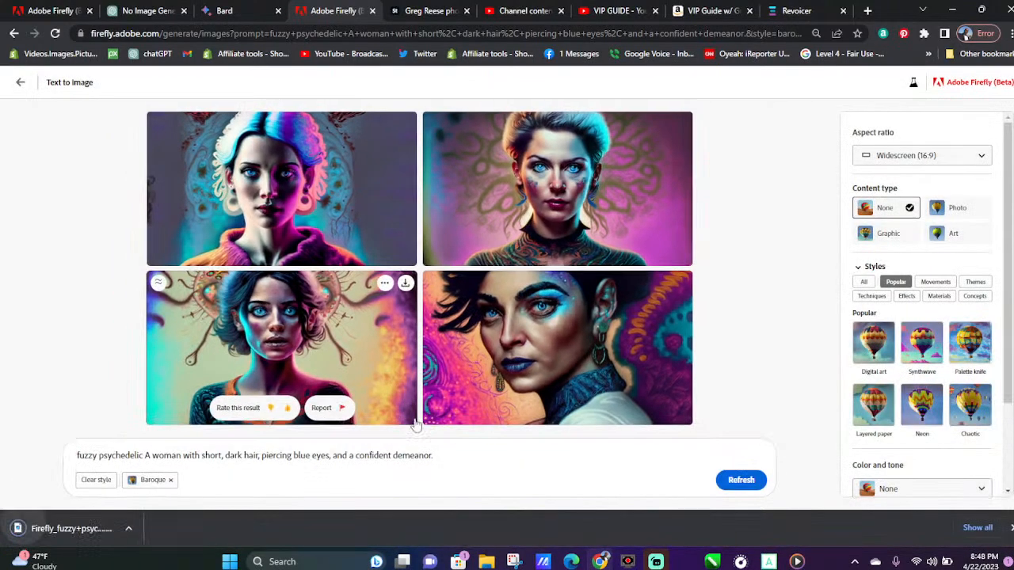
left_click(680, 282)
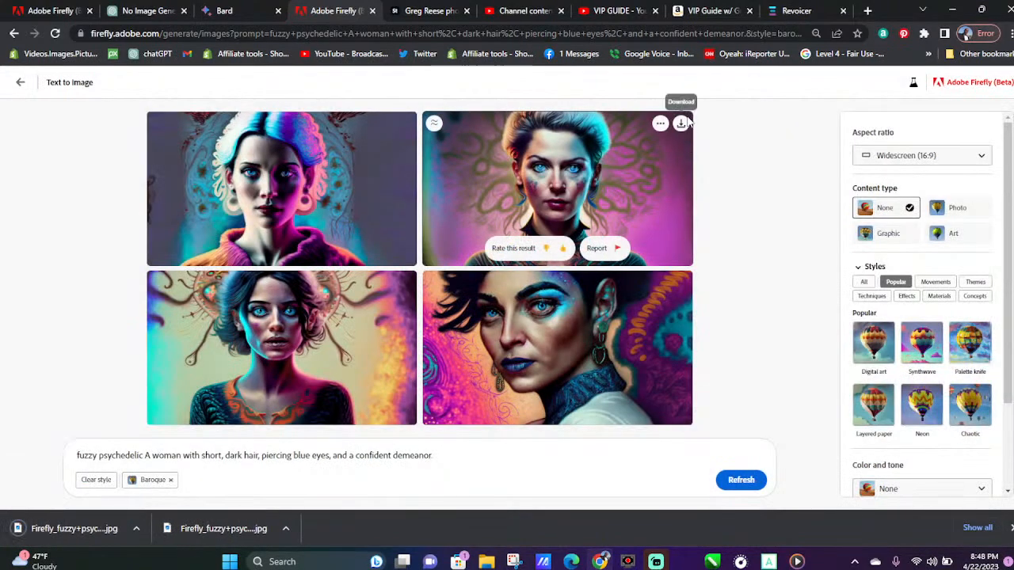
left_click(680, 125)
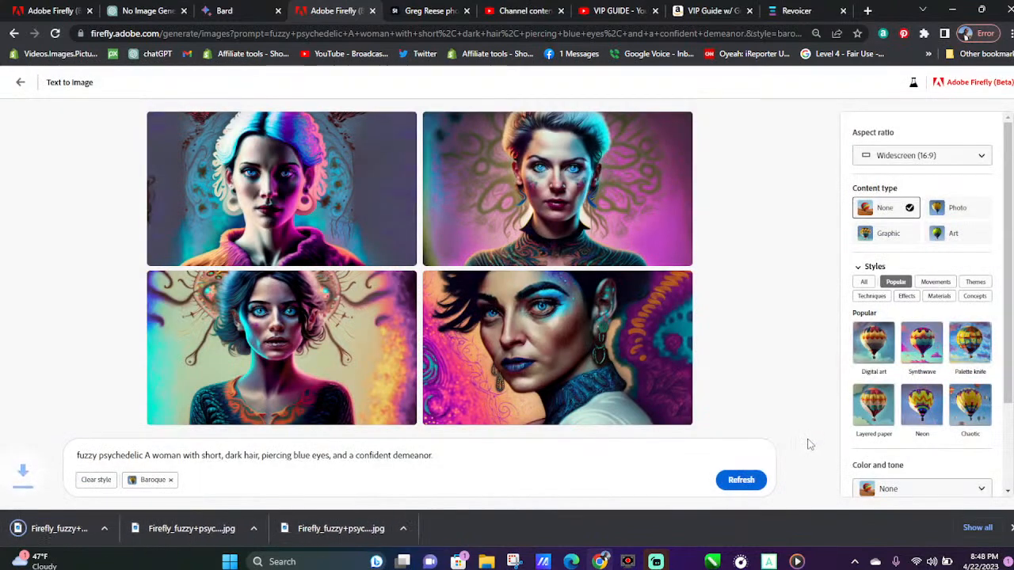
mouse_move(390, 404)
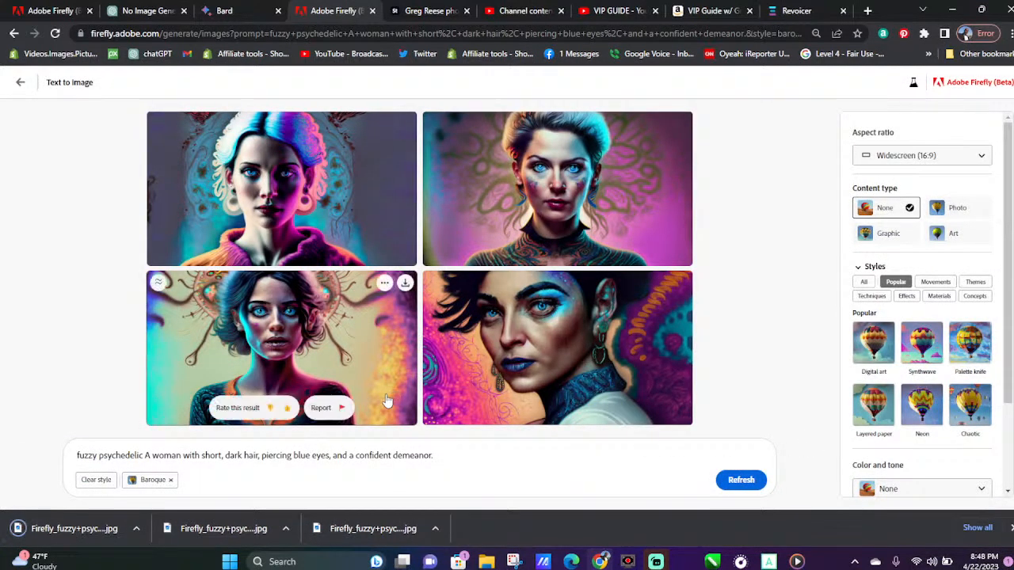
left_click(288, 411)
Refresh the woman prompt for a new set and download portraits from it, including the one with speckled face paint
left_click(736, 480)
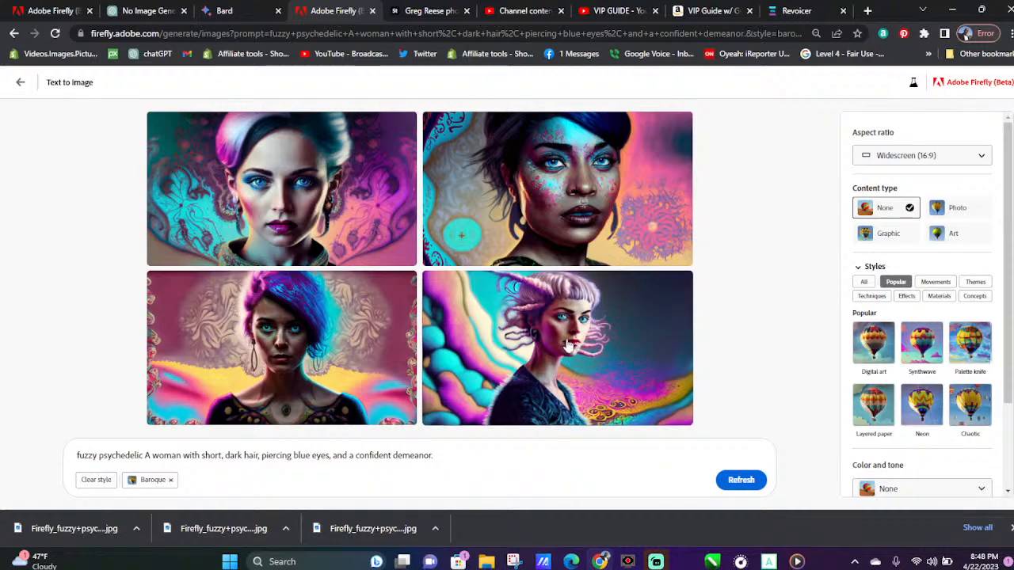
left_click(681, 283)
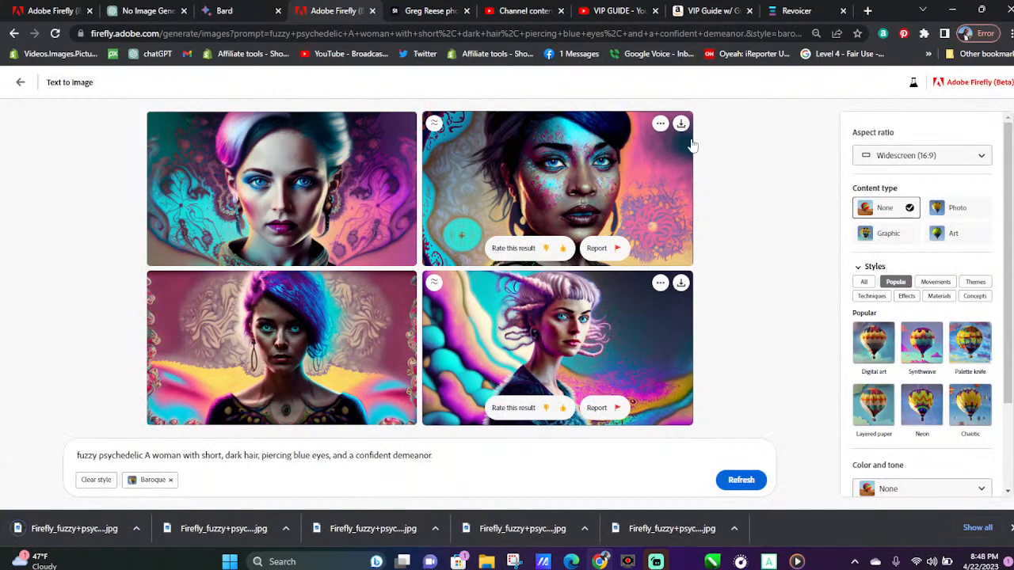
left_click(681, 124)
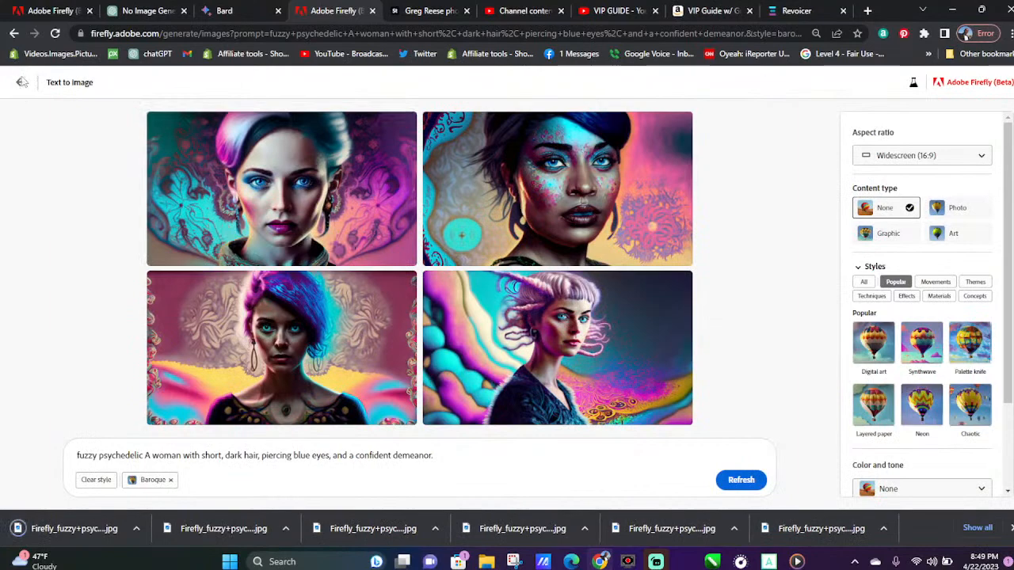
Return to the text-to-image gallery and browse the sample images for another prompt to try
left_click(21, 81)
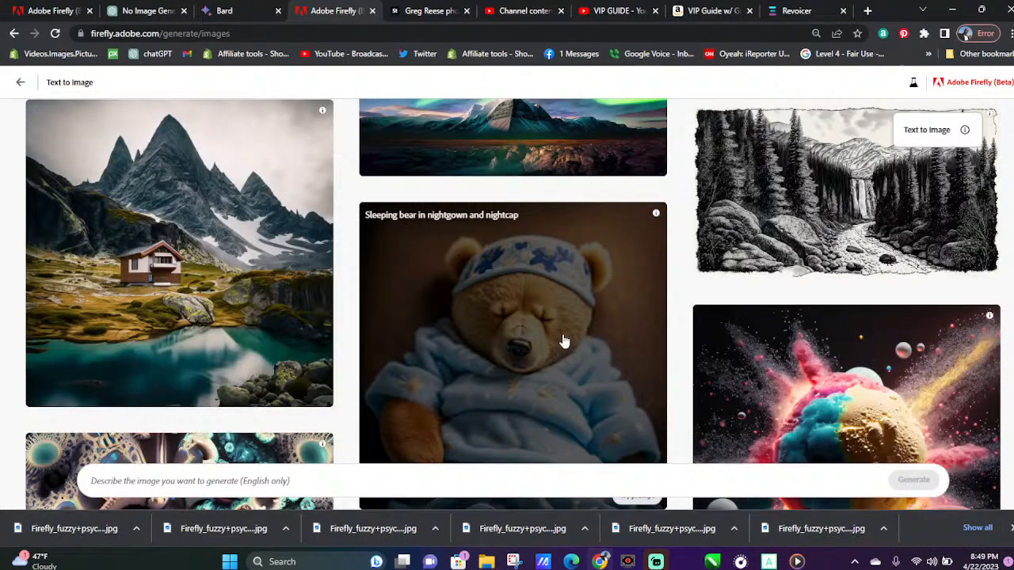
scroll(733, 283, "up", 5)
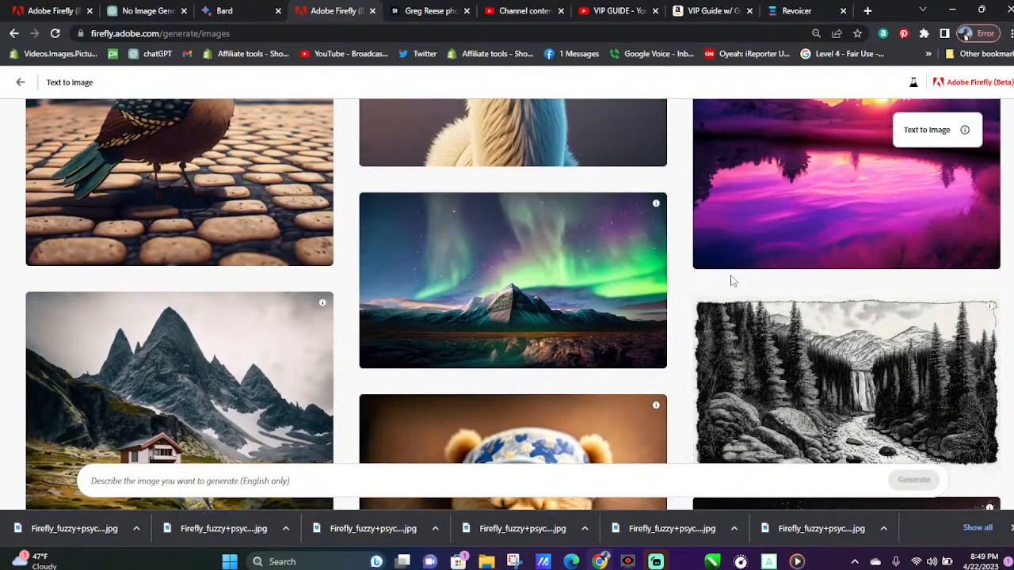
scroll(732, 283, "up", 5)
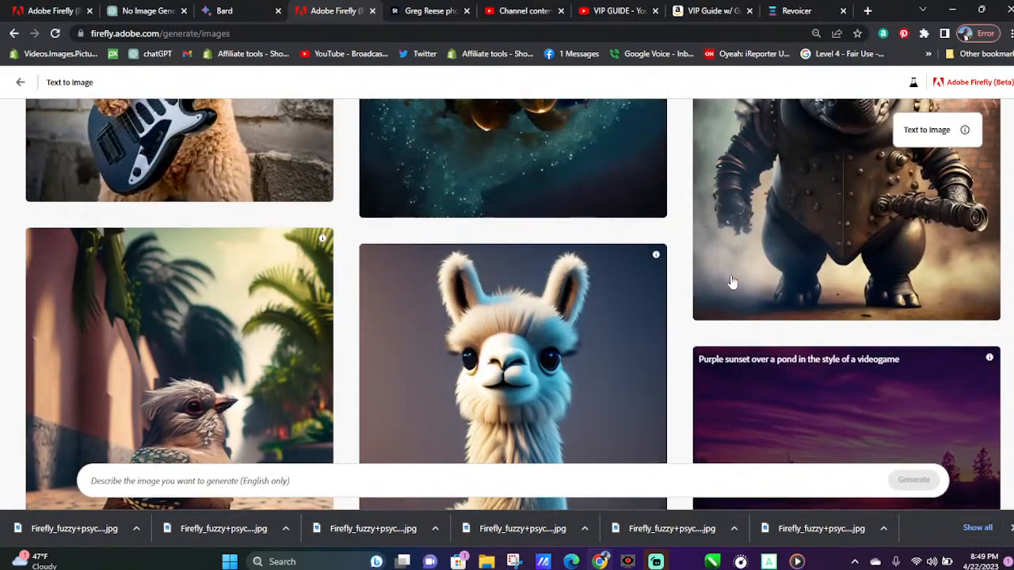
scroll(733, 282, "up", 1)
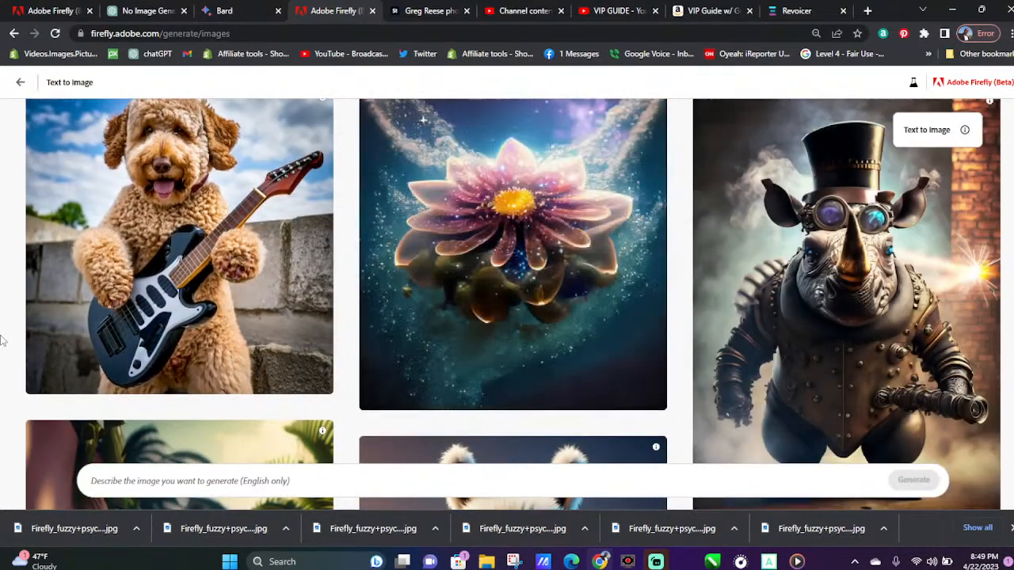
scroll(310, 315, "up", 3)
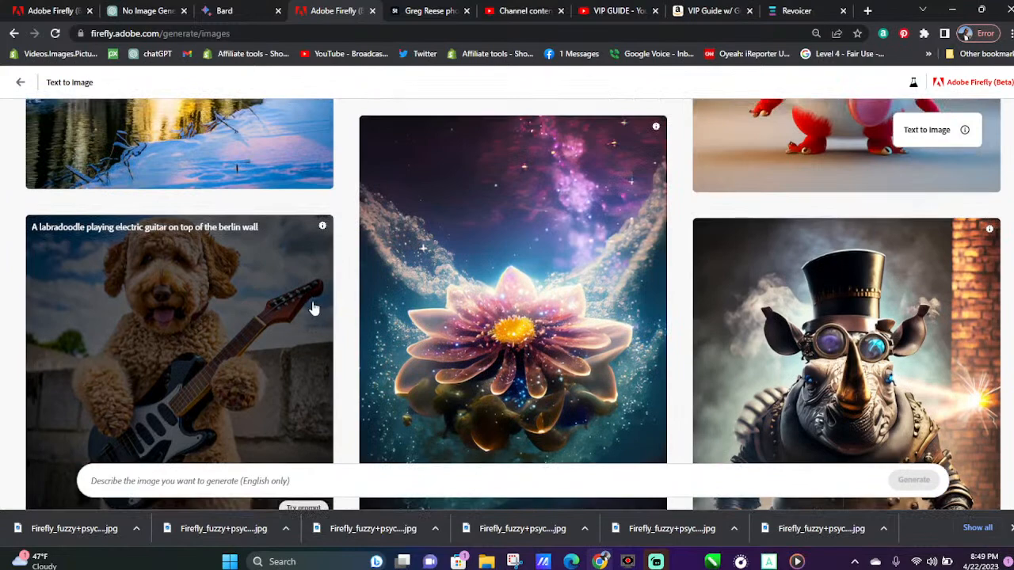
scroll(313, 300, "up", 2)
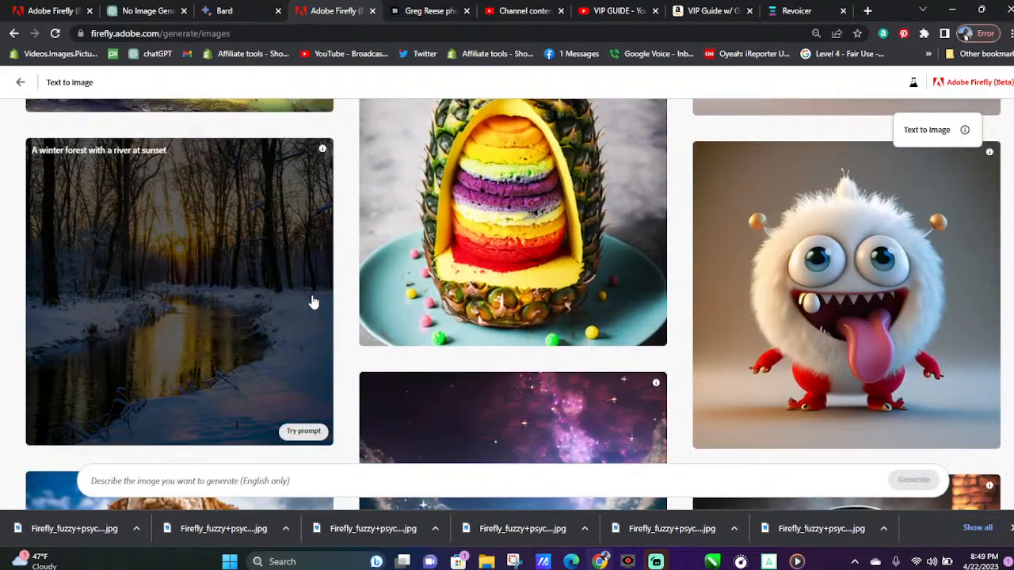
scroll(313, 301, "up", 1)
scroll(313, 302, "up", 3)
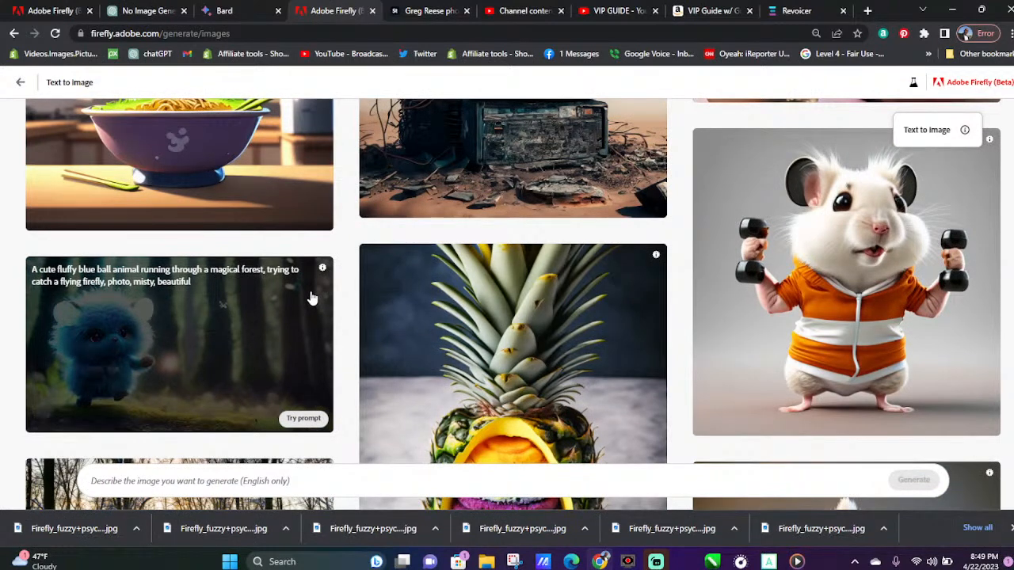
scroll(313, 297, "up", 4)
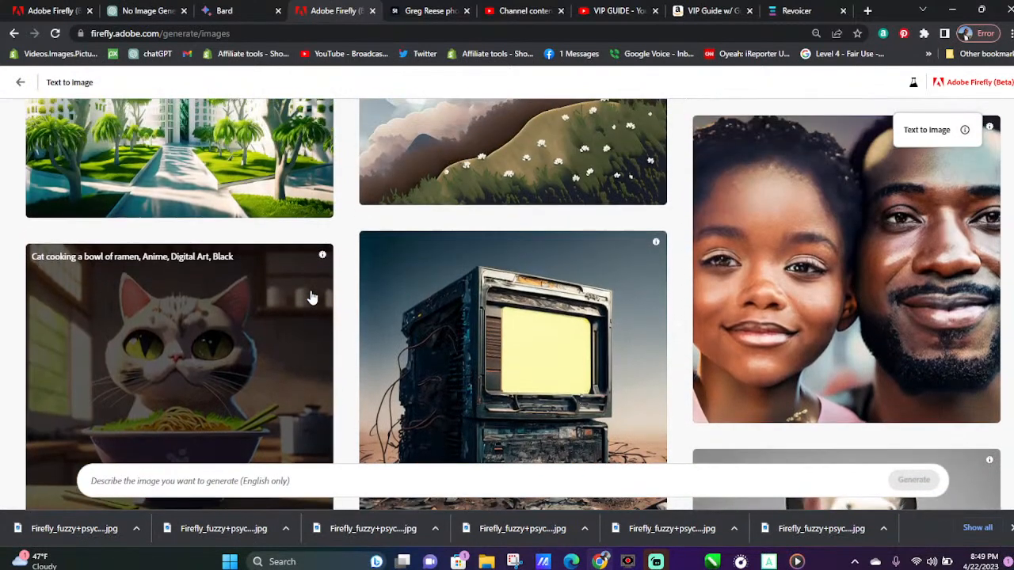
scroll(311, 297, "up", 2)
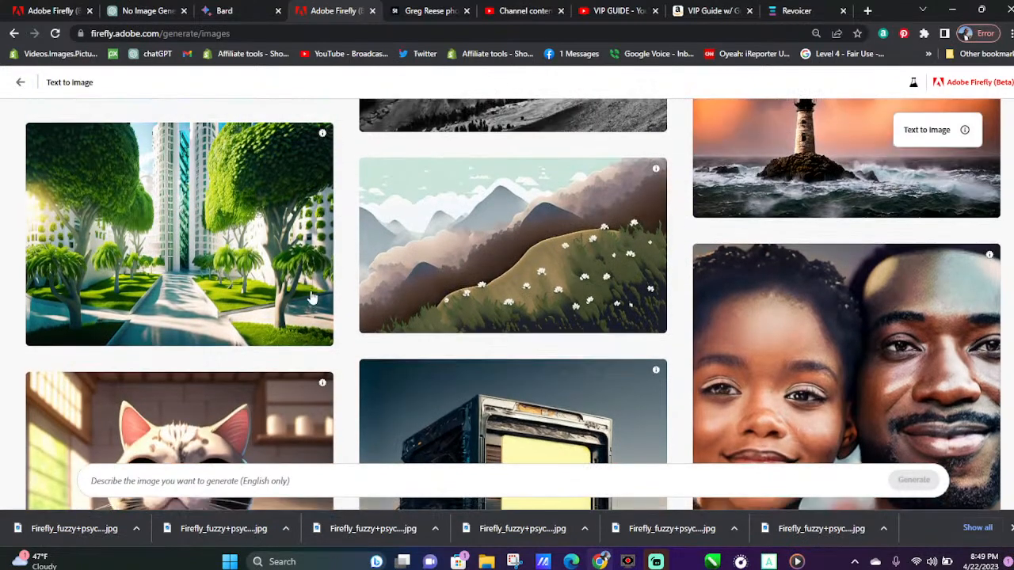
scroll(312, 297, "up", 4)
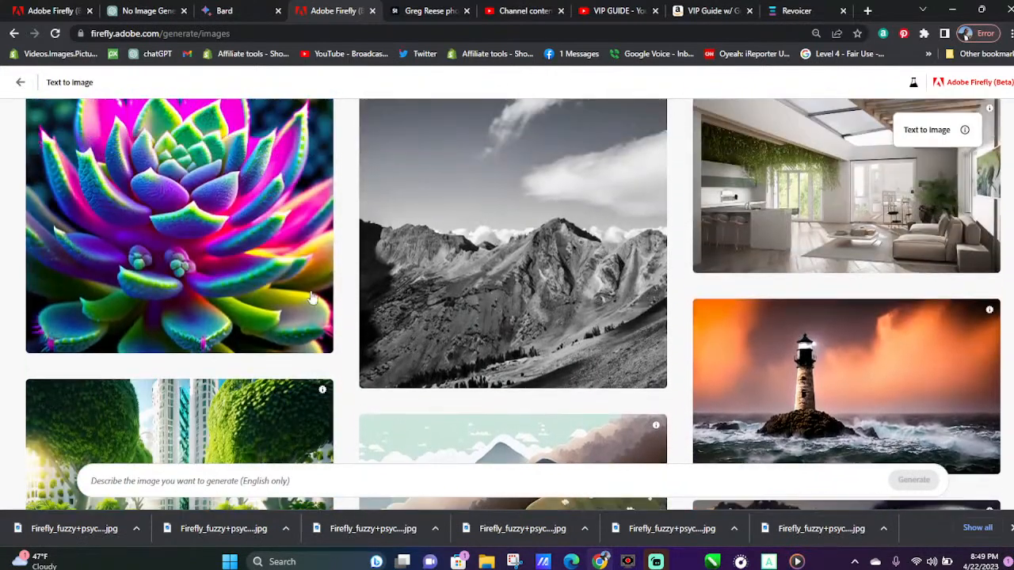
Try the gallery's "Psychedelic succulent plants" prompt, refresh it for another set of images and dismiss the list of earlier downloads
scroll(311, 297, "up", 1)
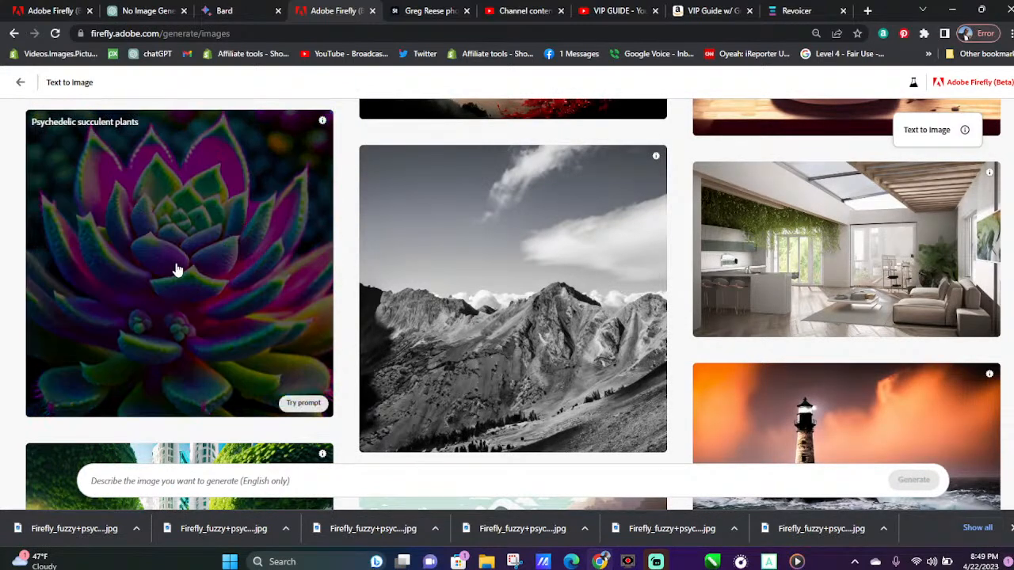
left_click(178, 270)
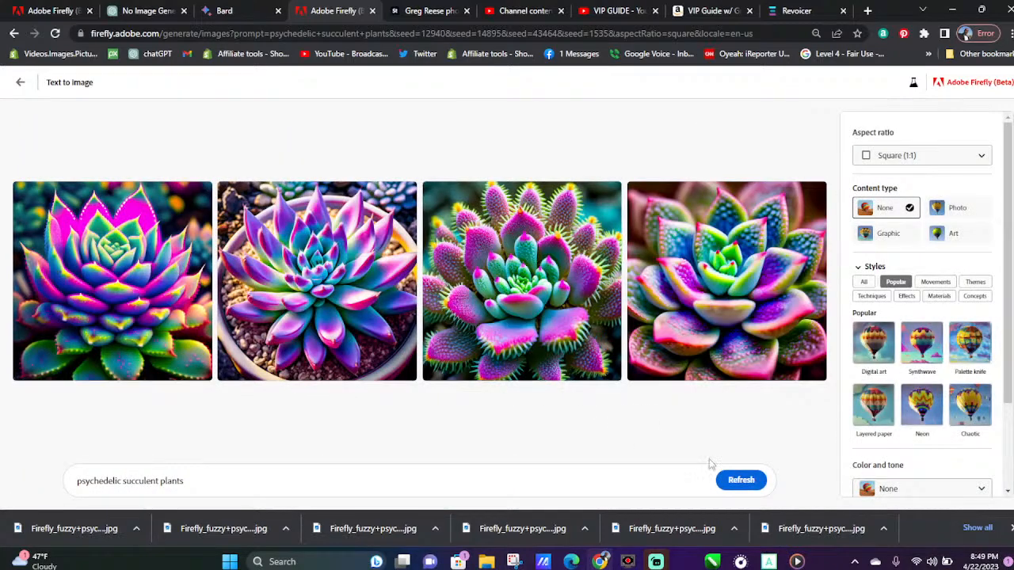
left_click(758, 475)
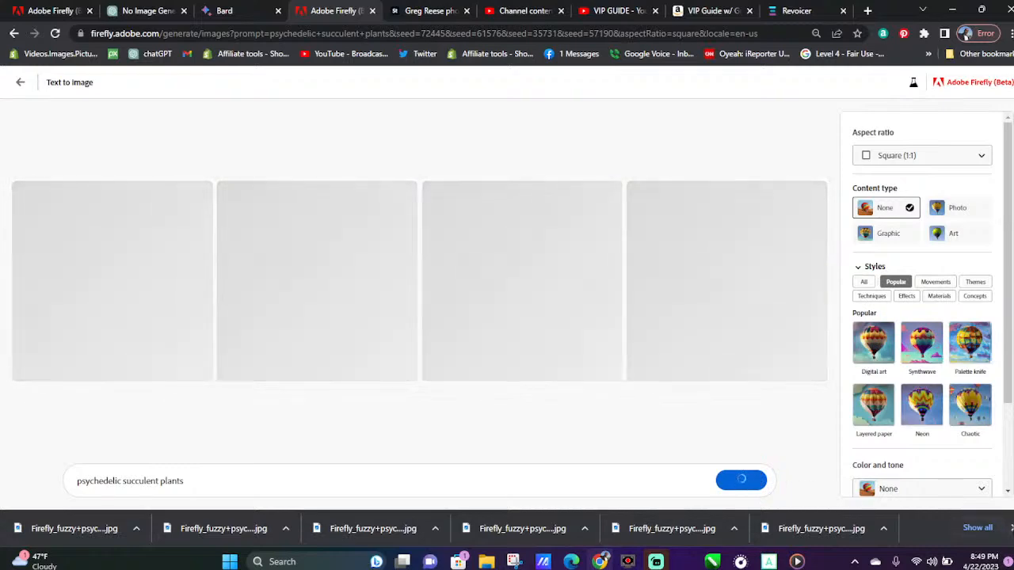
left_click(1003, 528)
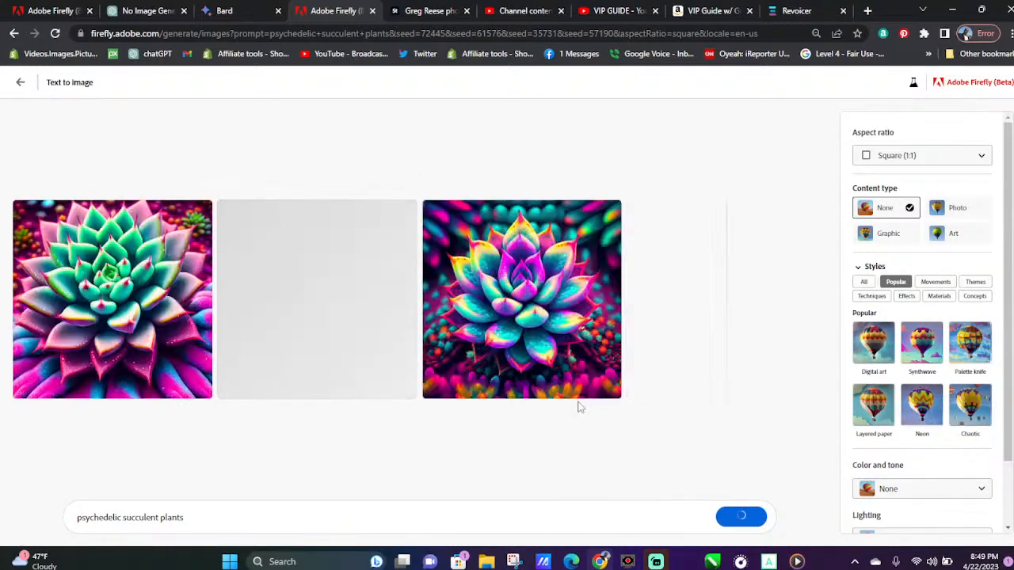
Download all four psychedelic succulent images from the refreshed set
left_click(202, 211)
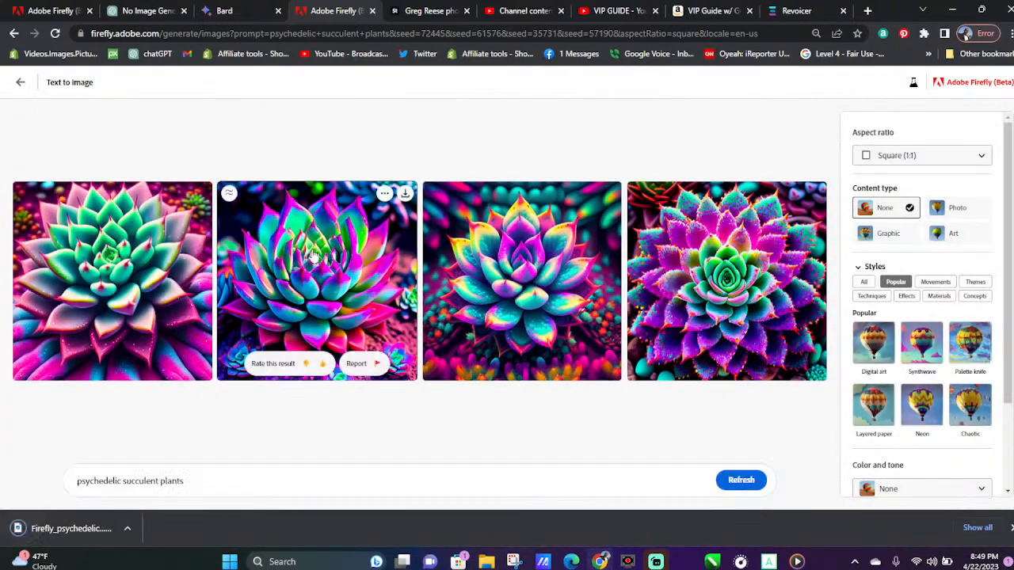
left_click(404, 194)
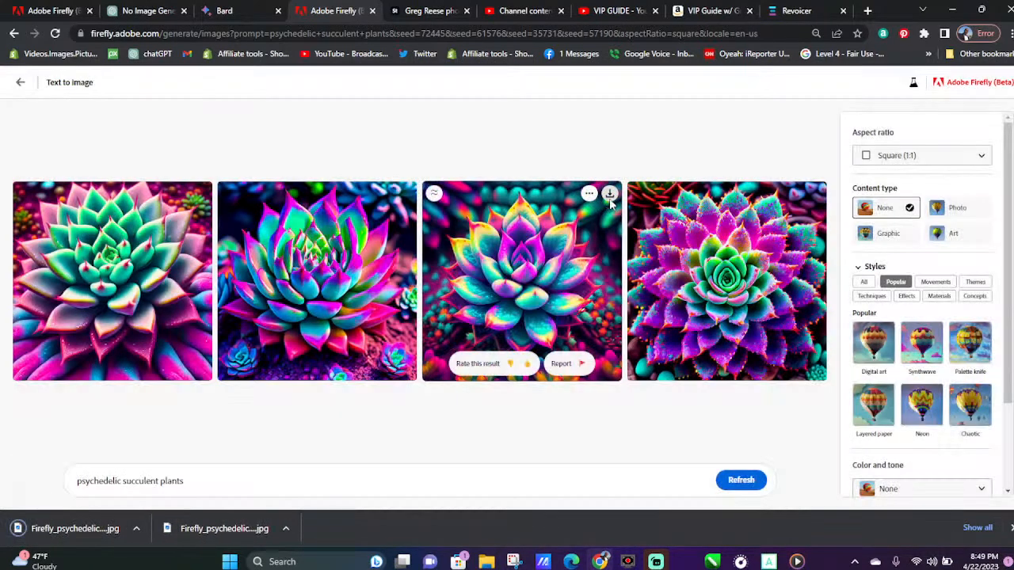
left_click(609, 192)
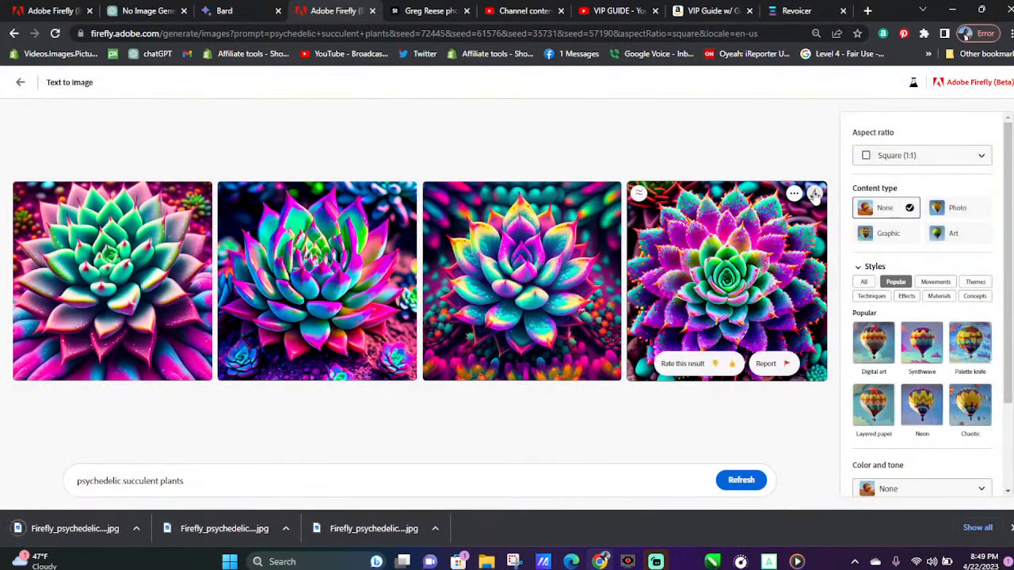
left_click(812, 193)
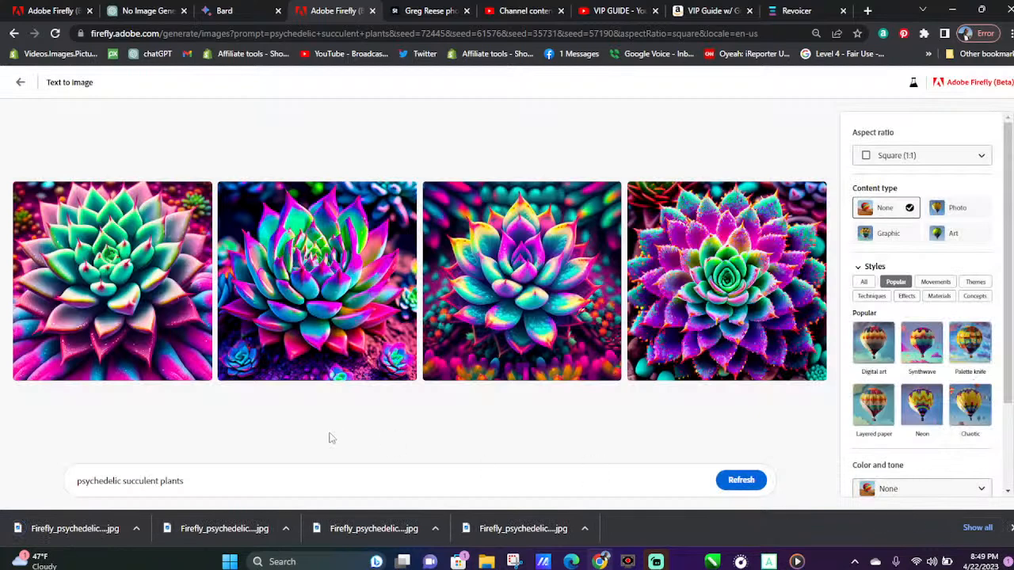
Replace "succulent plants" in the prompt with "rocket" and generate the psychedelic rocket images
left_click_drag(187, 484, 118, 485)
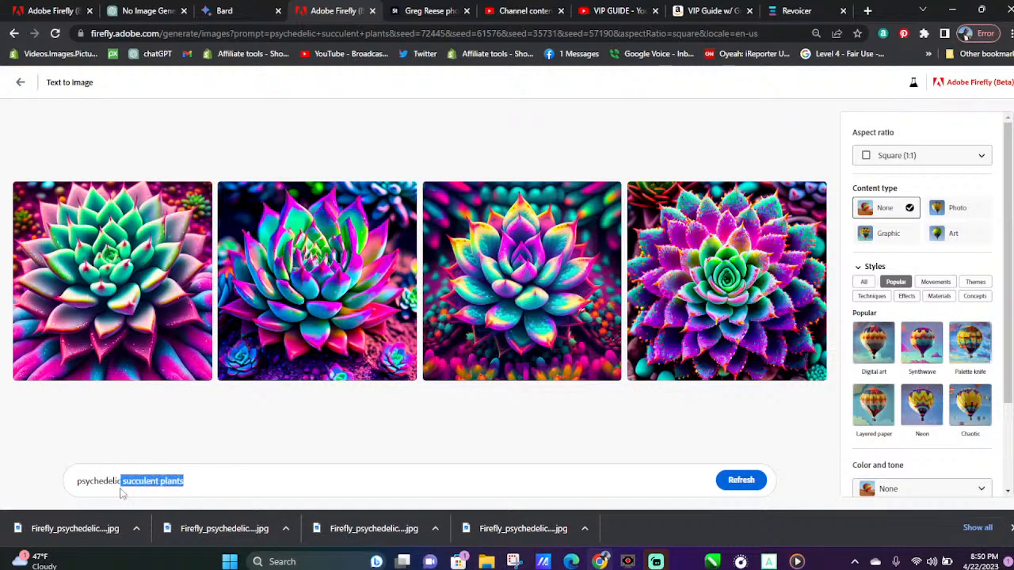
type("rock")
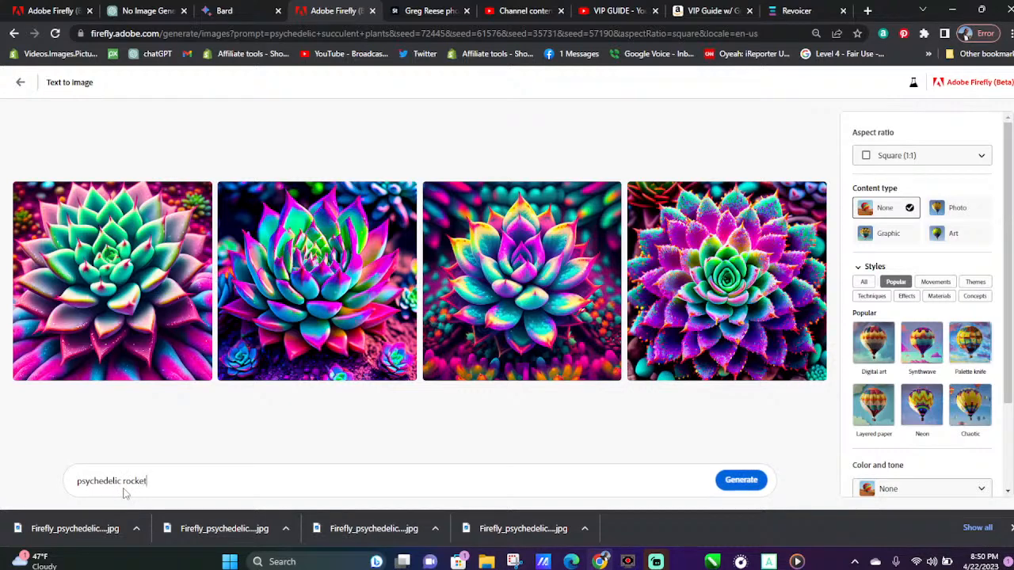
key("Return")
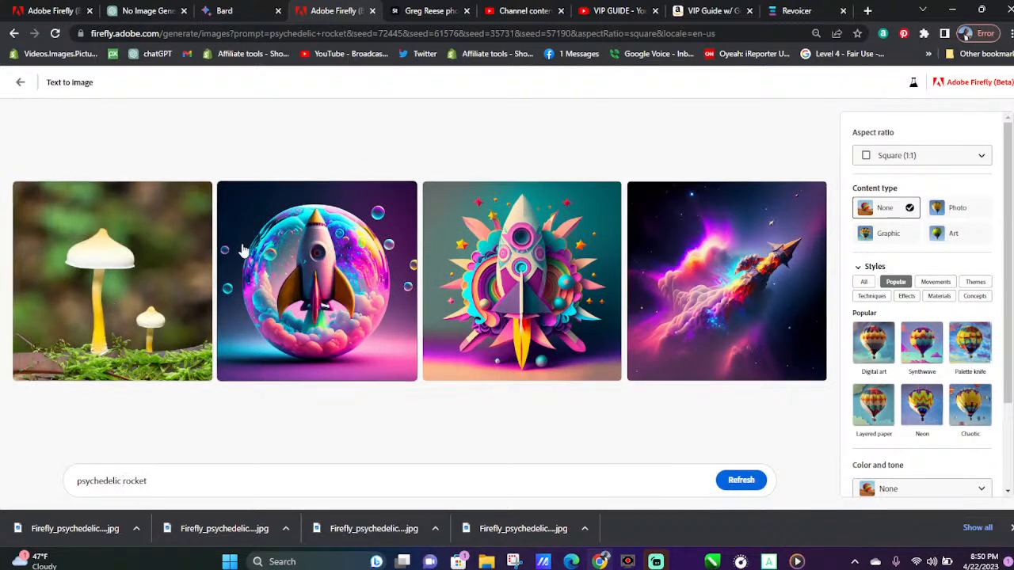
Download the bubble rocket, the paper-cut rocket and the rocket flying through space, enlarging the space one
mouse_move(378, 205)
left_click(405, 193)
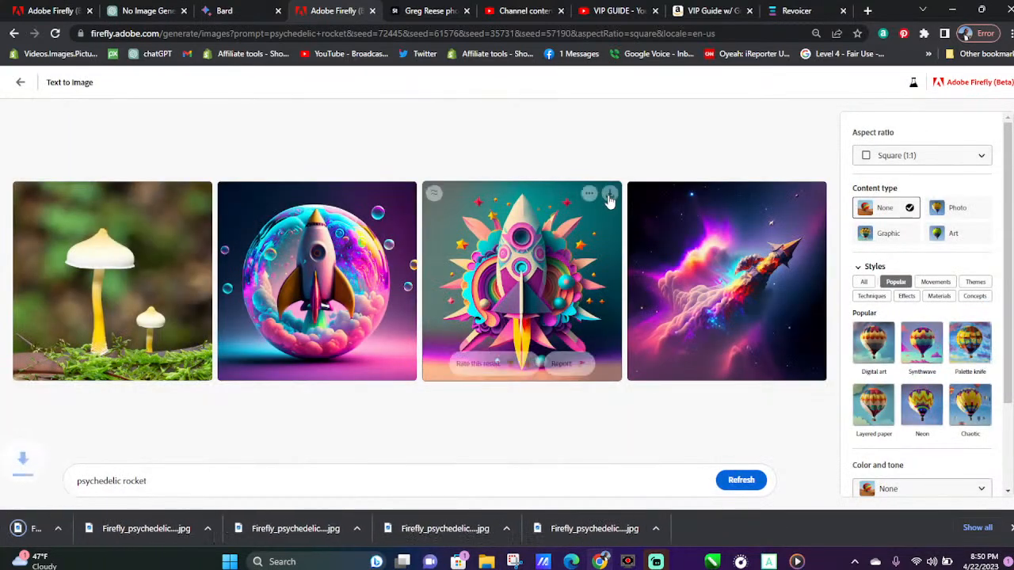
left_click(610, 195)
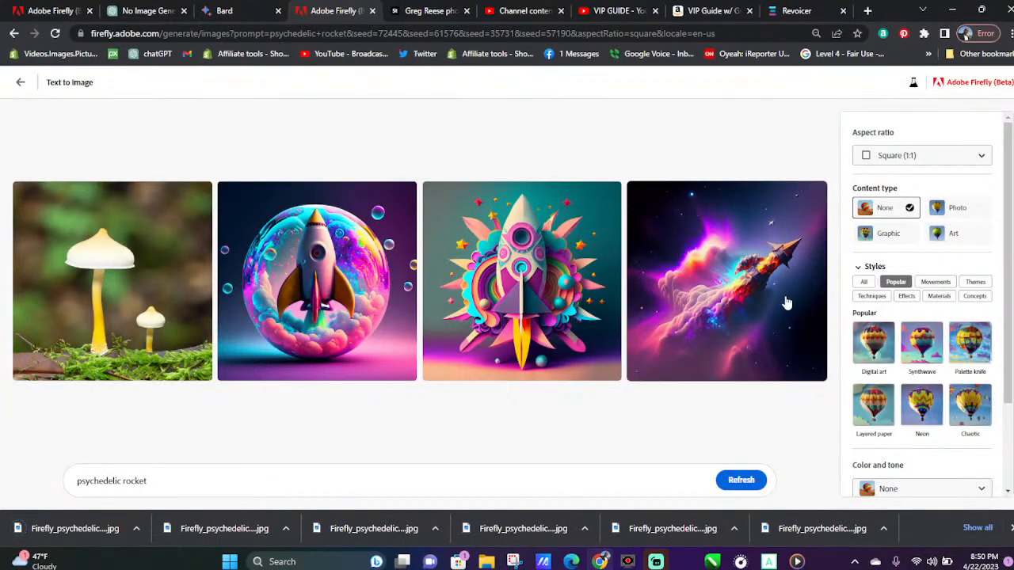
left_click(775, 293)
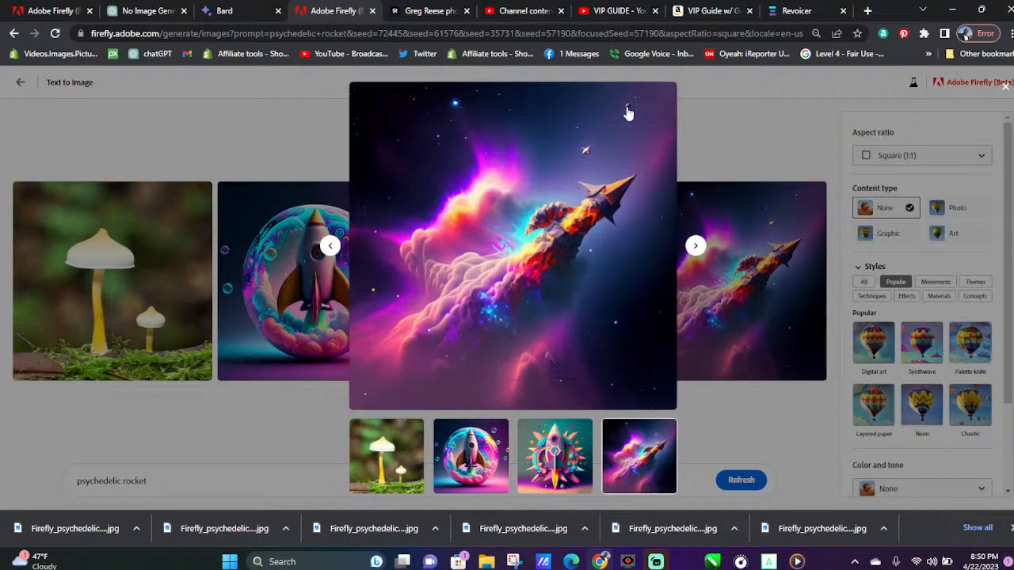
left_click(664, 93)
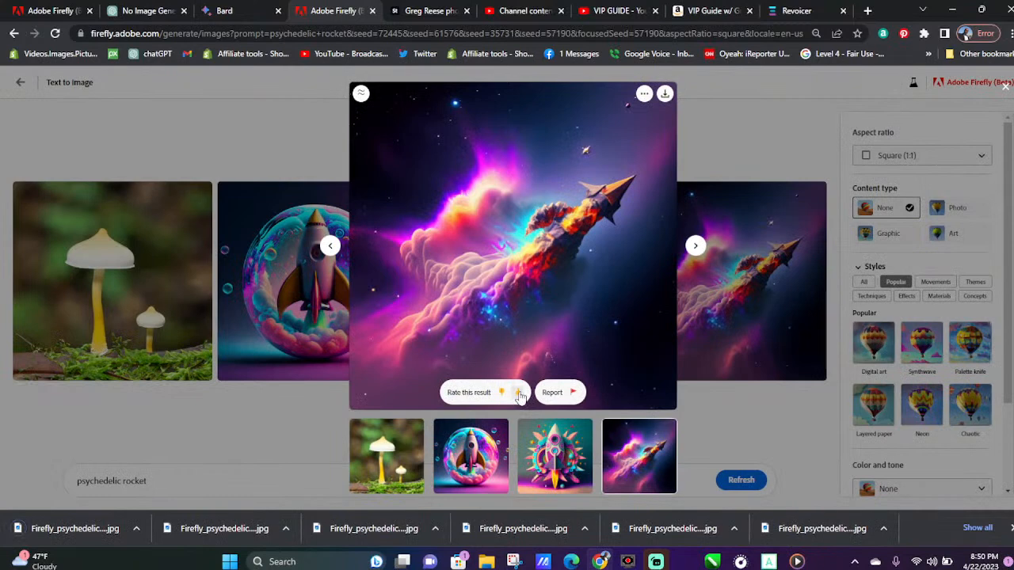
Rate the space rocket positively and submit feedback for accurate prompt interpretation, high quality, inspiration and exceeded expectations, with the note "Amazing!!!"
left_click(516, 392)
left_click(520, 391)
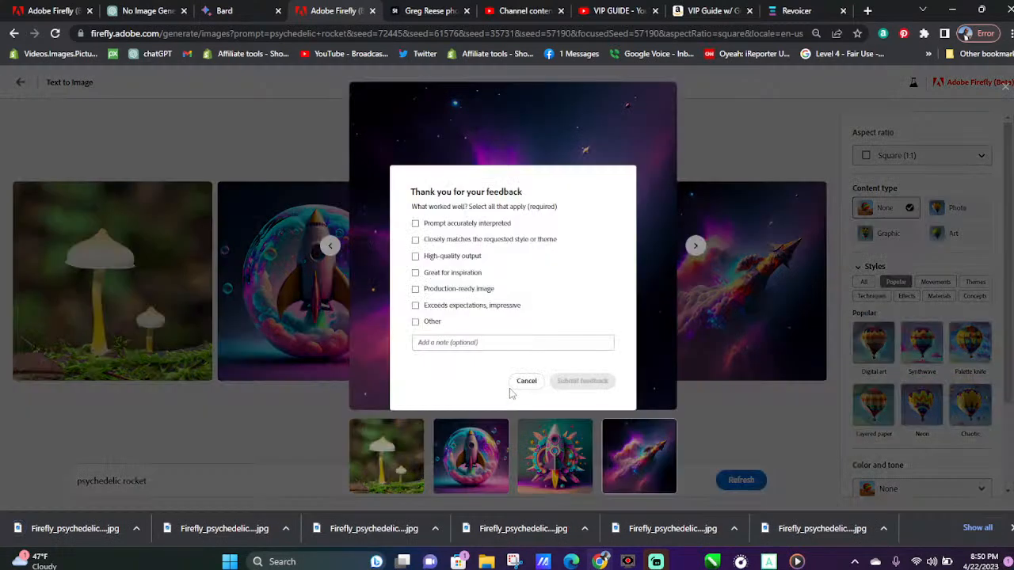
left_click(456, 227)
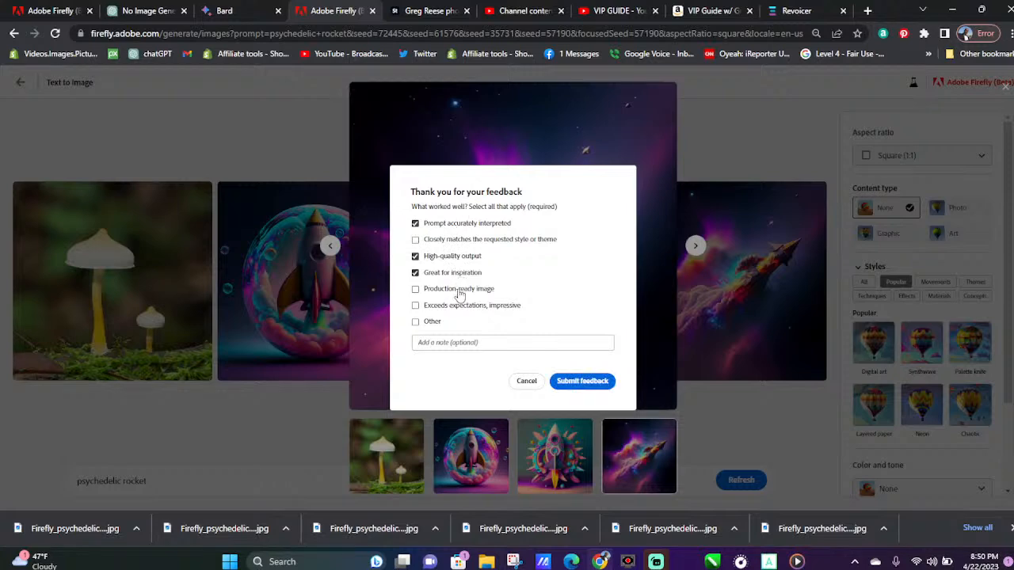
left_click(450, 342)
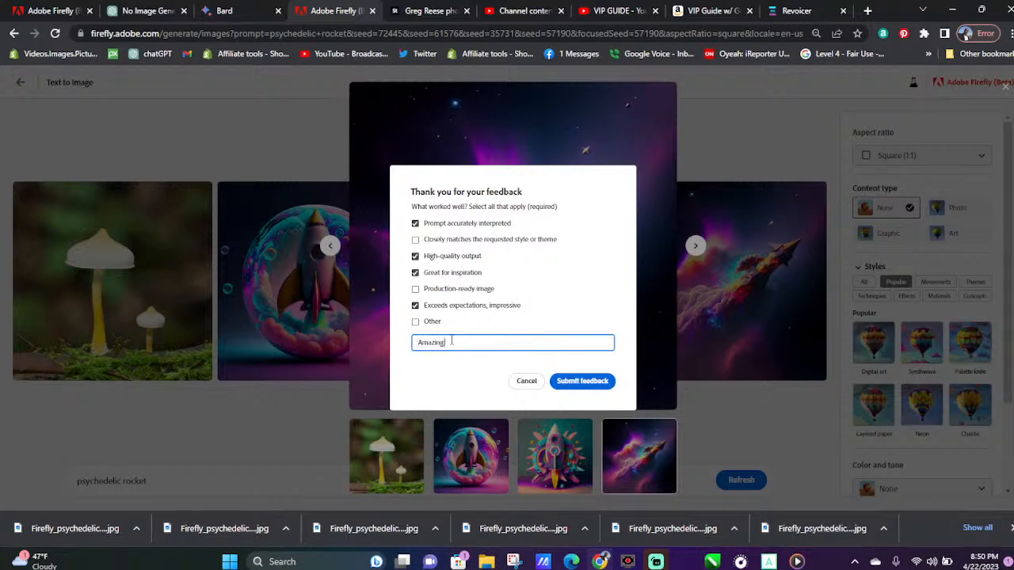
left_click(583, 384)
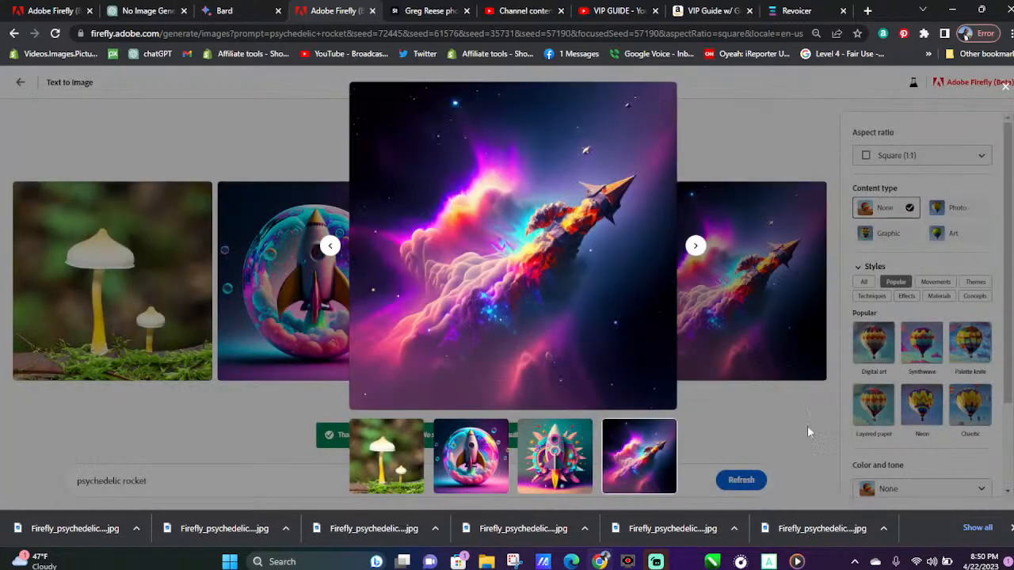
Generate images similar to the enlarged space rocket and download all four pictures of the resulting set
mouse_move(497, 158)
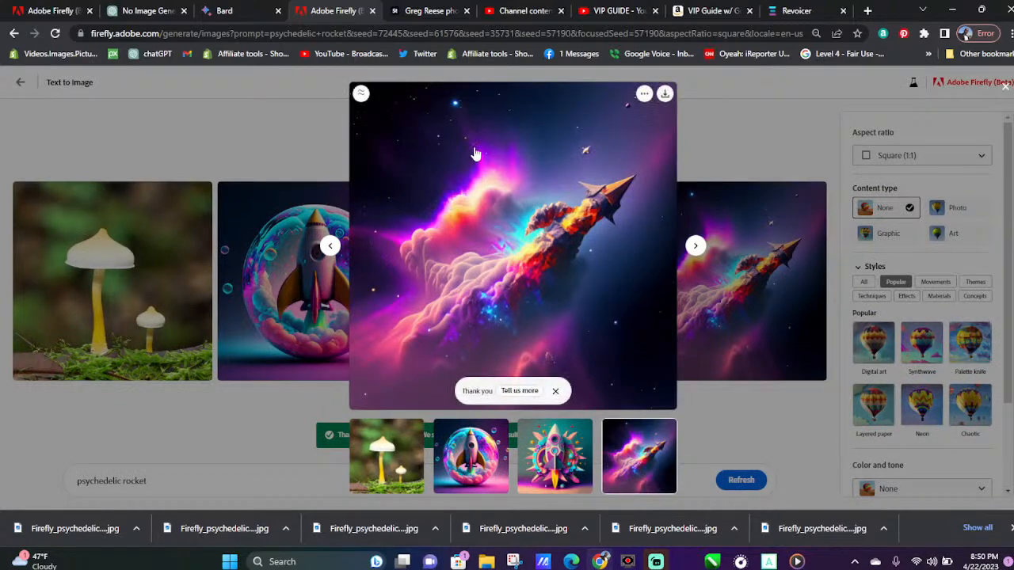
left_click(360, 94)
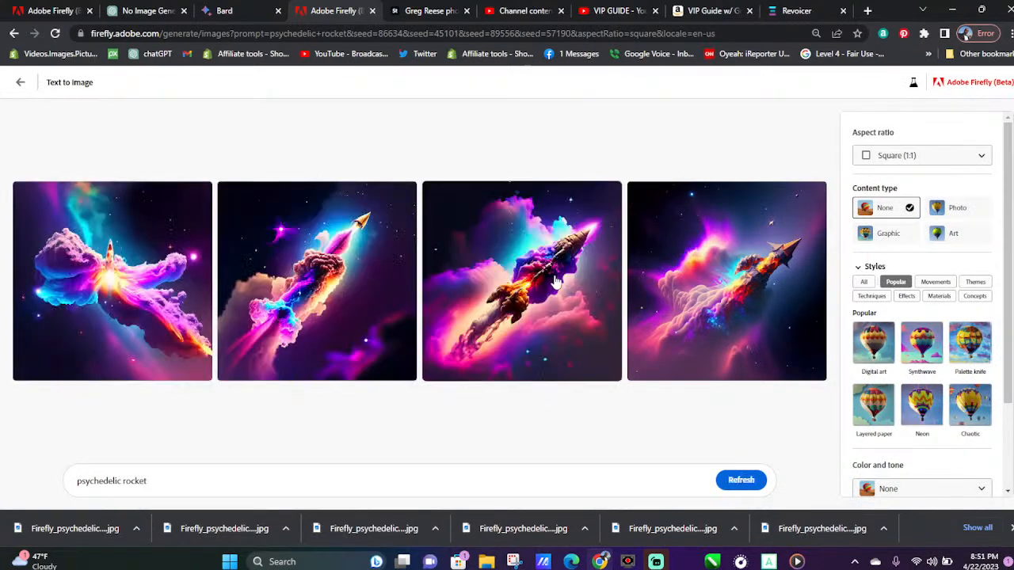
left_click(201, 194)
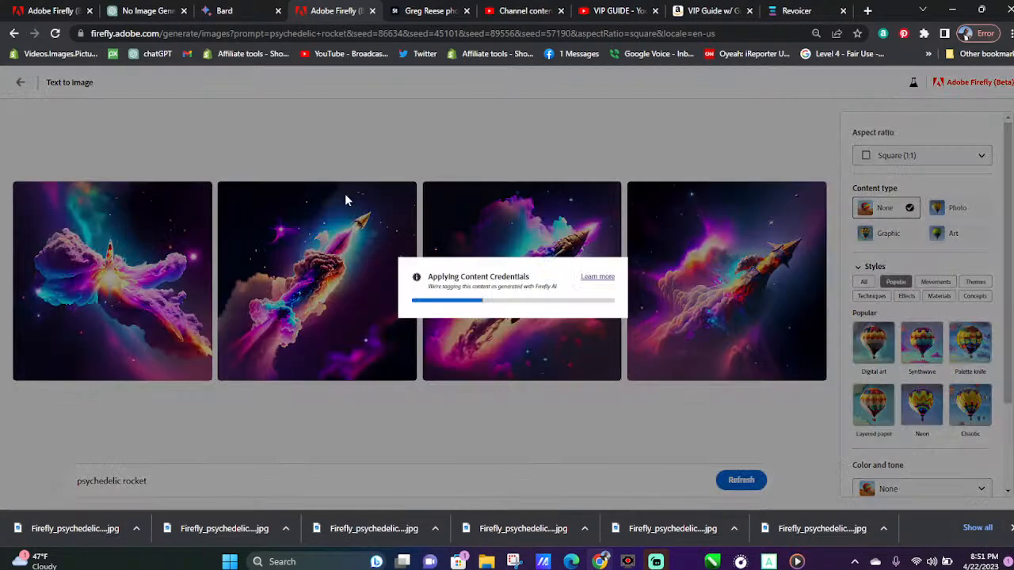
left_click(408, 197)
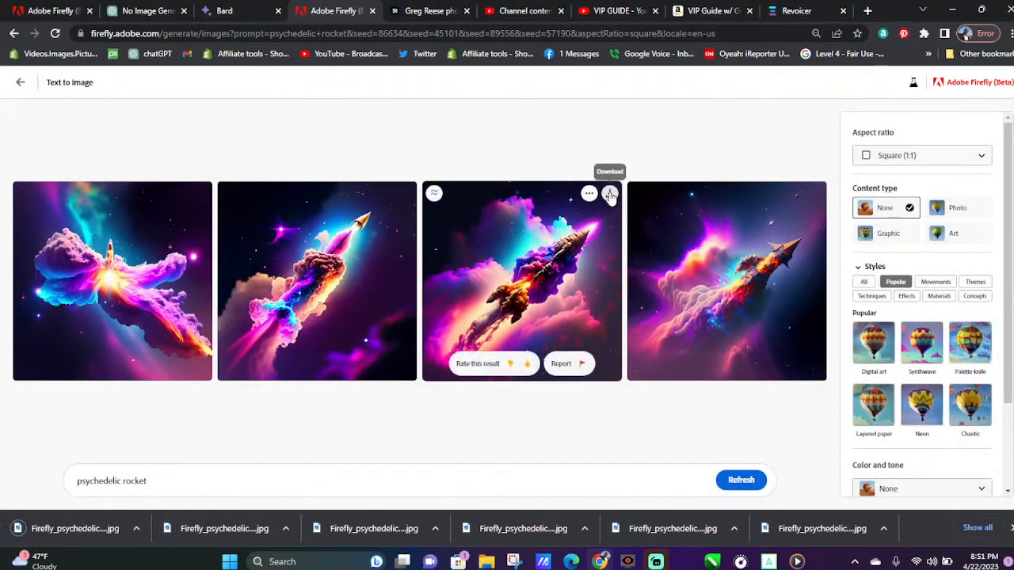
left_click(609, 194)
mouse_move(799, 210)
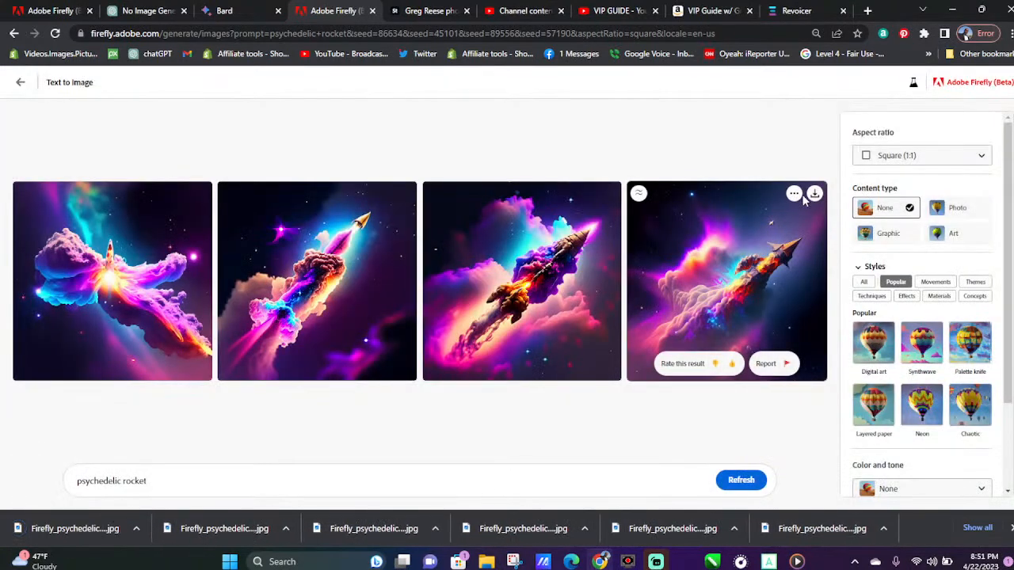
left_click(814, 195)
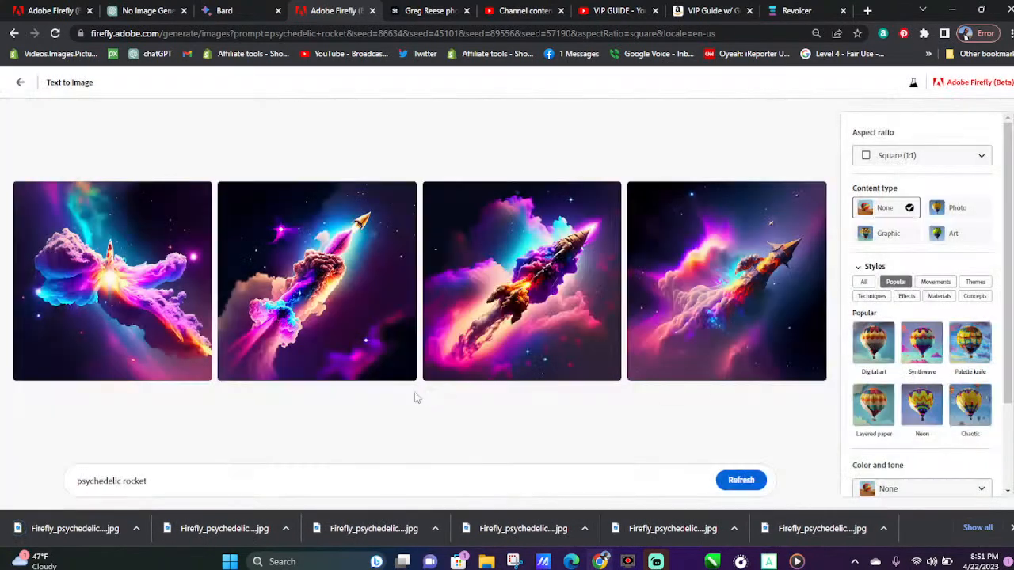
View the third rocket variation enlarged, and generate images similar to the second one, the slim gold-tipped rocket
left_click(534, 281)
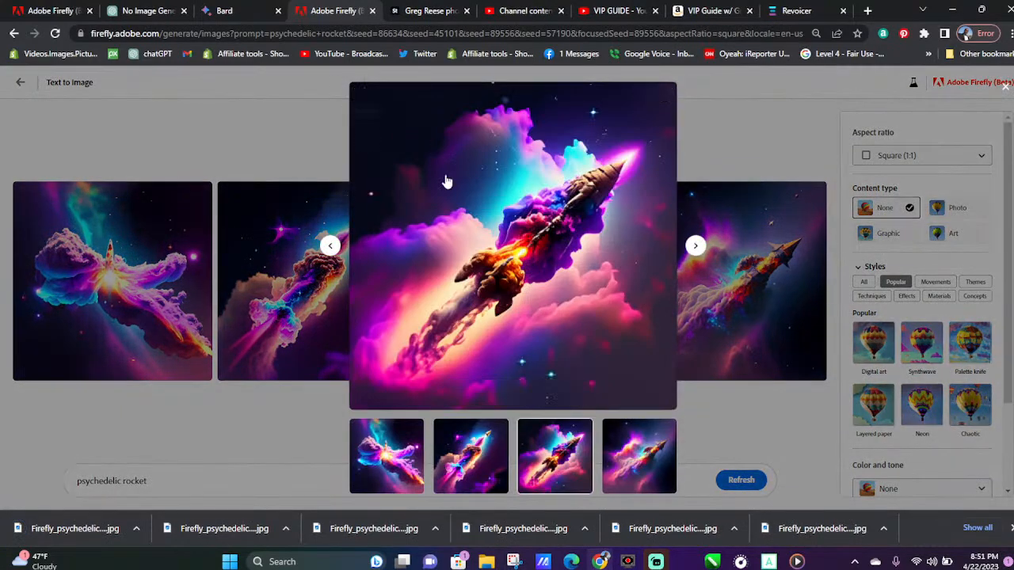
left_click(302, 314)
left_click(229, 195)
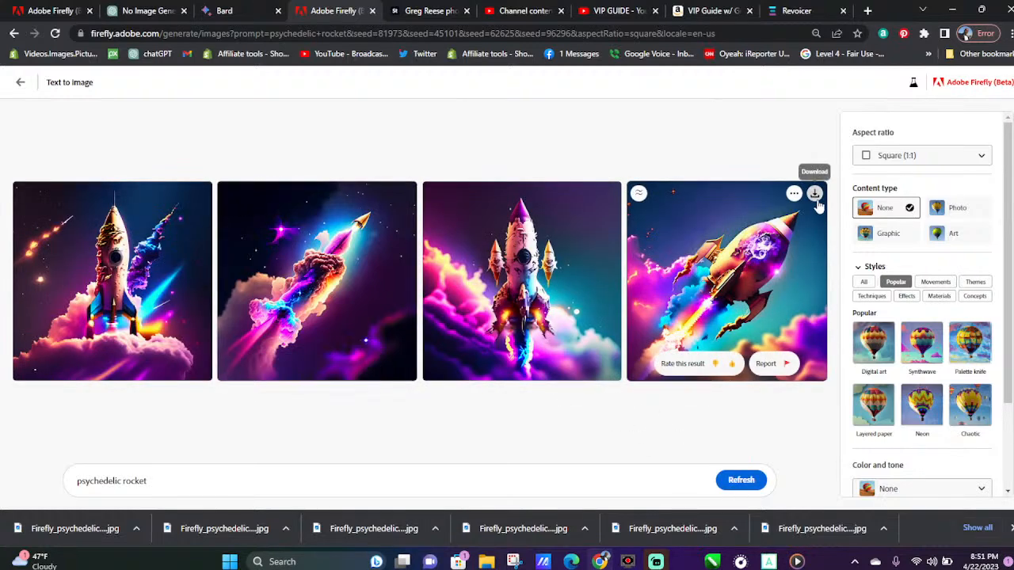
Download all four rocket images from the new similar set and dismiss the list of downloads
left_click(815, 194)
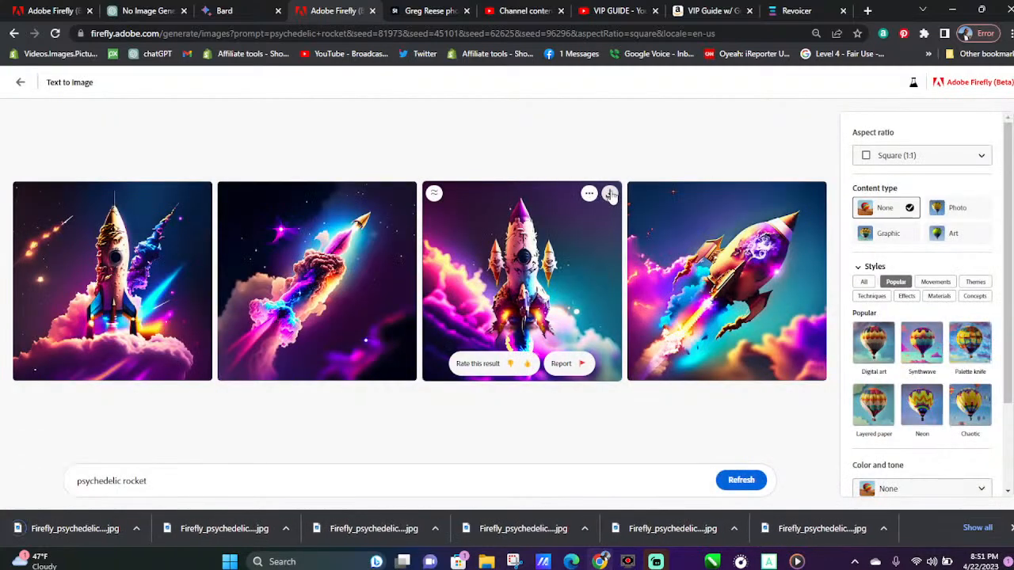
left_click(609, 195)
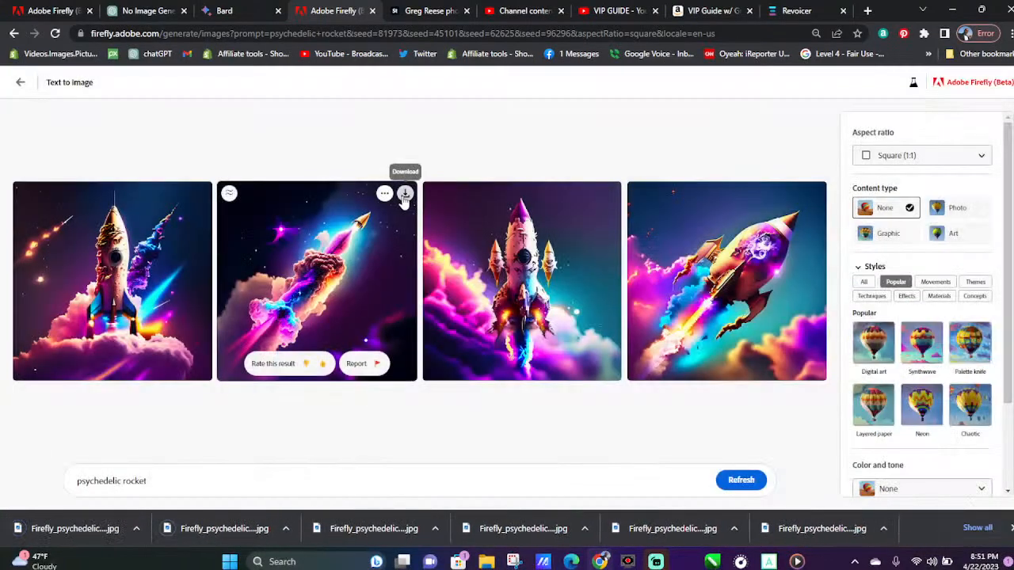
left_click(403, 195)
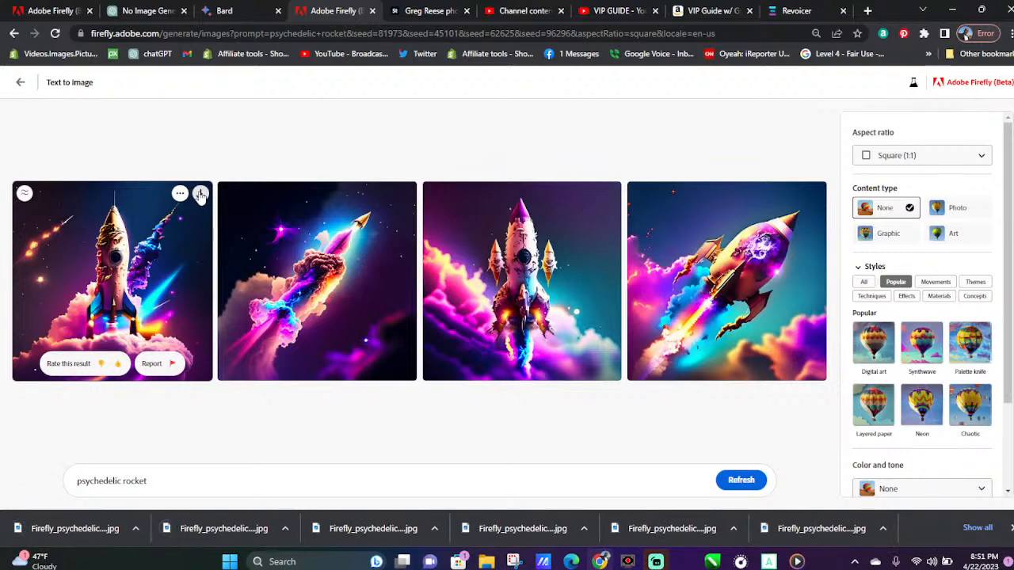
left_click(199, 194)
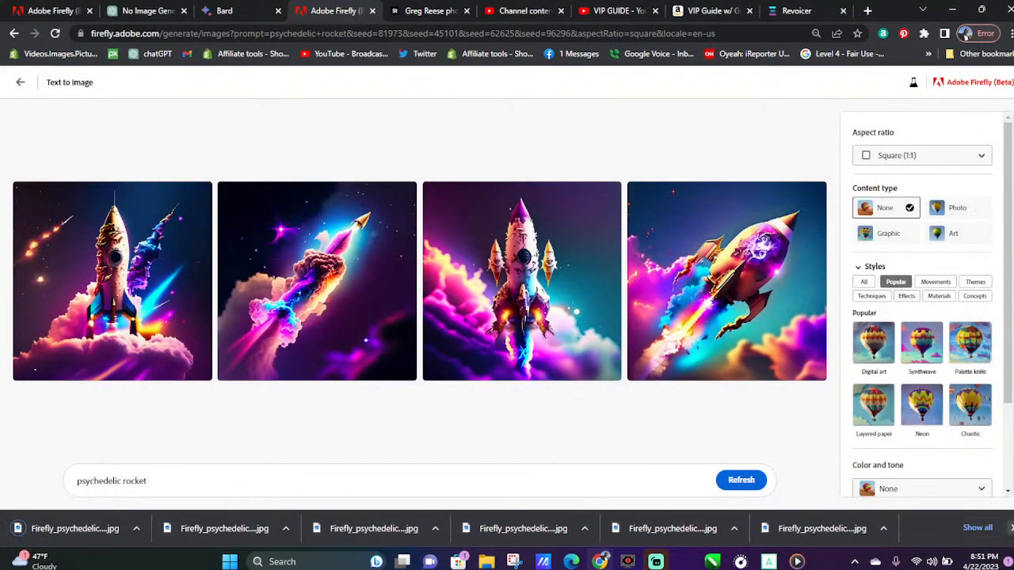
left_click(1010, 529)
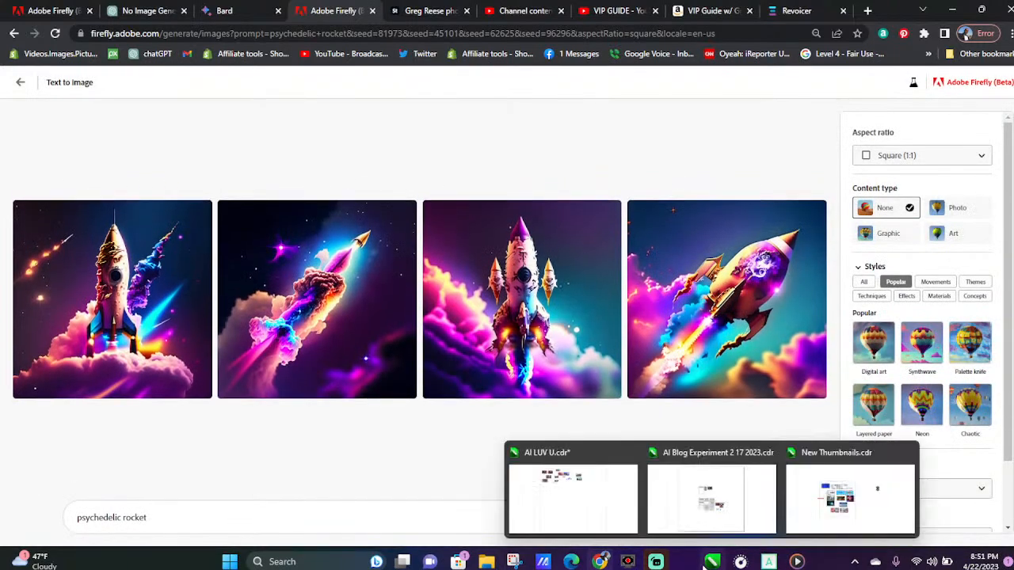
mouse_move(656, 561)
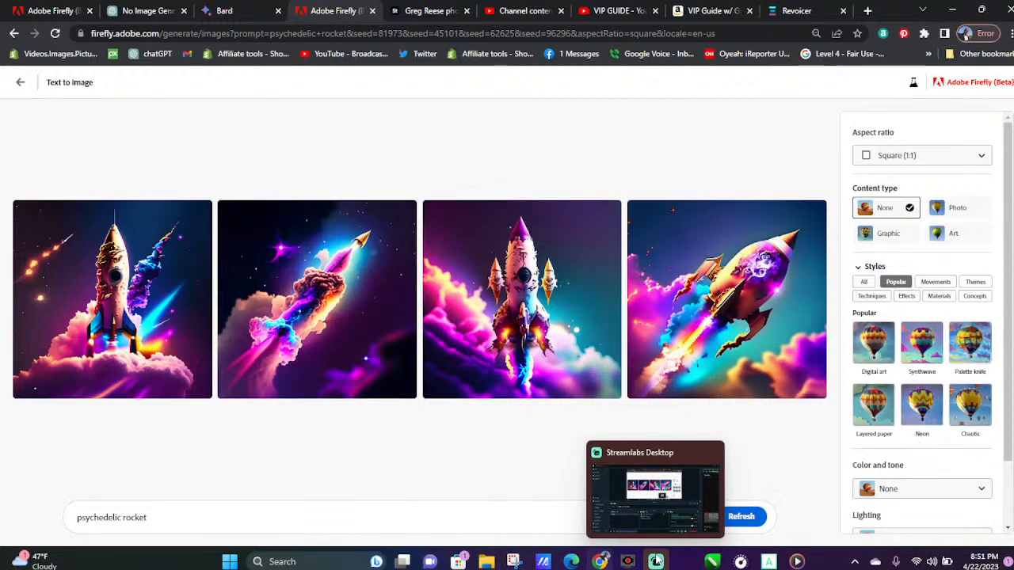